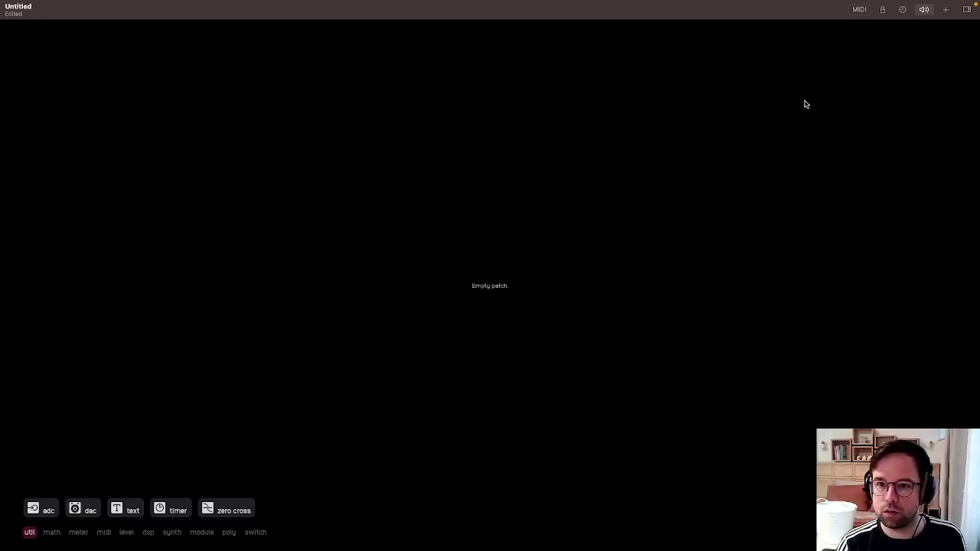
# Find the Counter module among the user modules by searching for "counter" and add it to the empty patch.
pyautogui.click(946, 11)
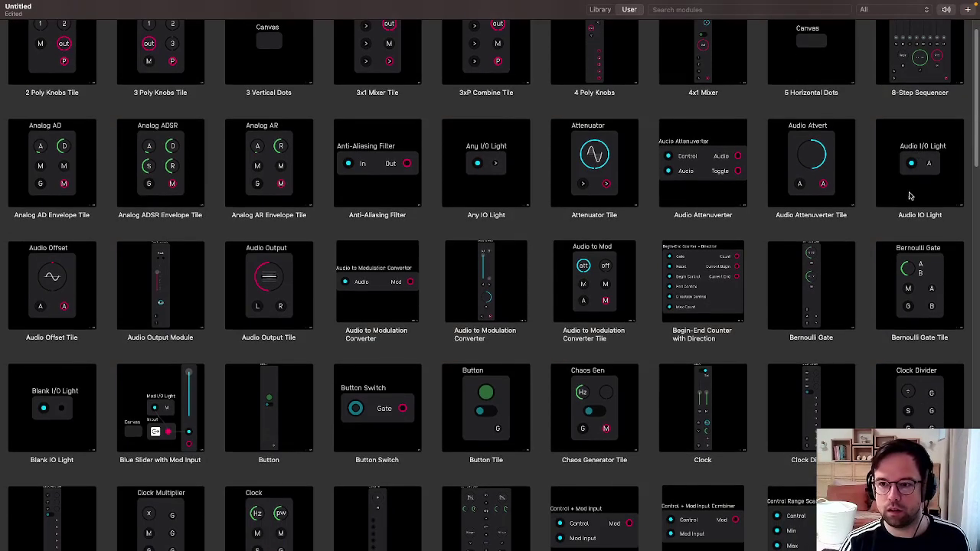
pyautogui.scroll(-5, 742, 341)
pyautogui.scroll(-14, 742, 341)
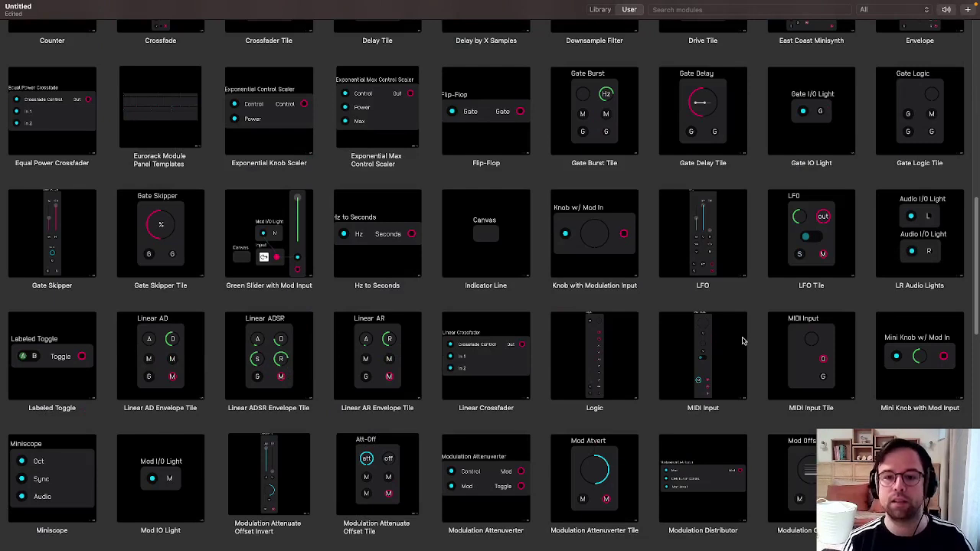
pyautogui.scroll(18, 741, 341)
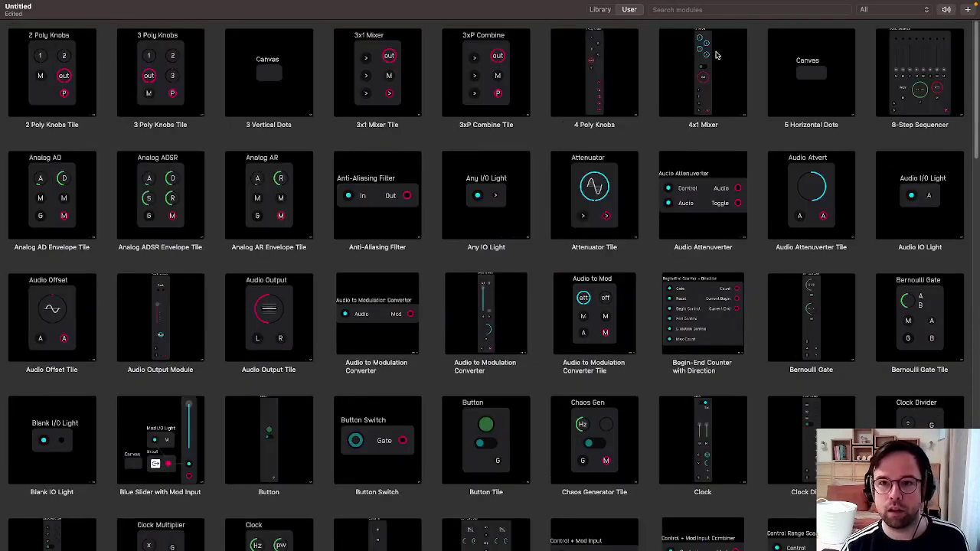
pyautogui.click(688, 9)
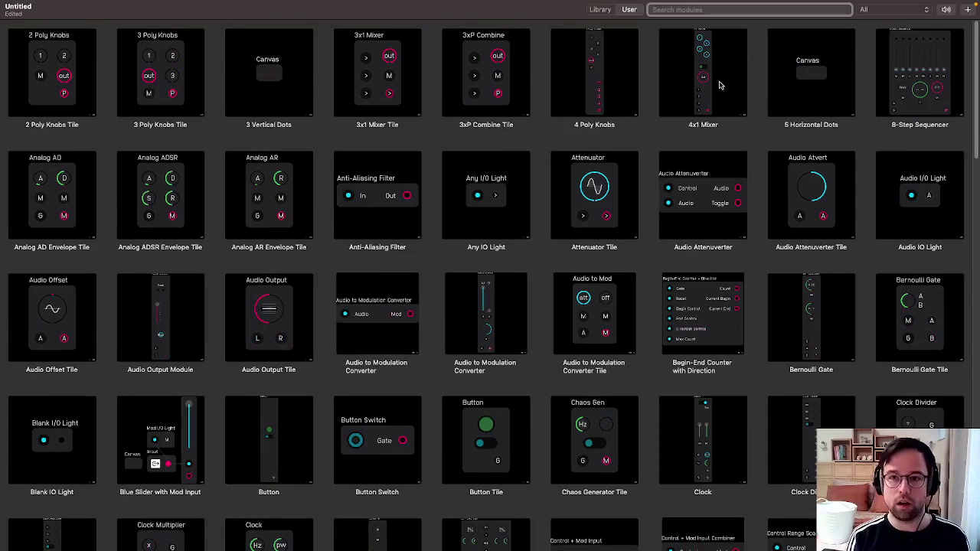
pyautogui.write('counter')
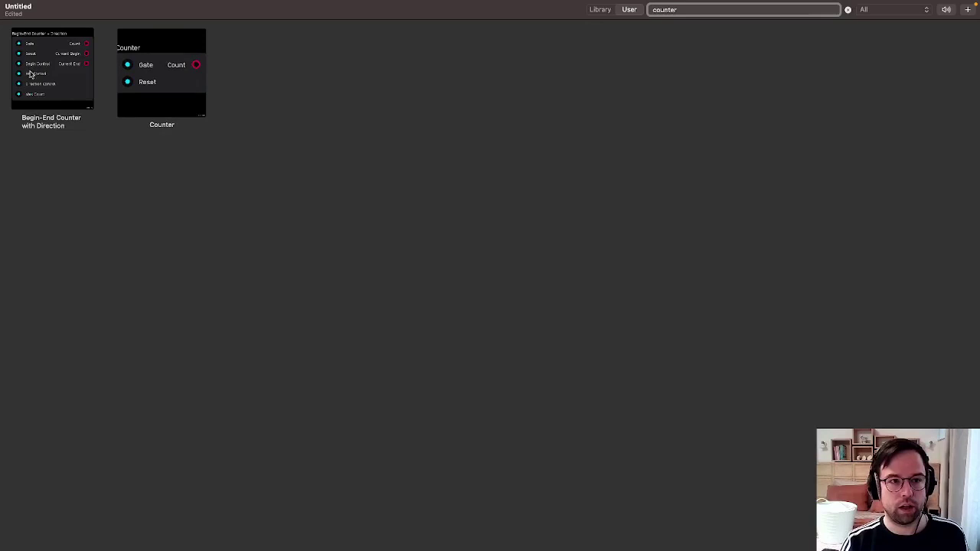
pyautogui.click(162, 82)
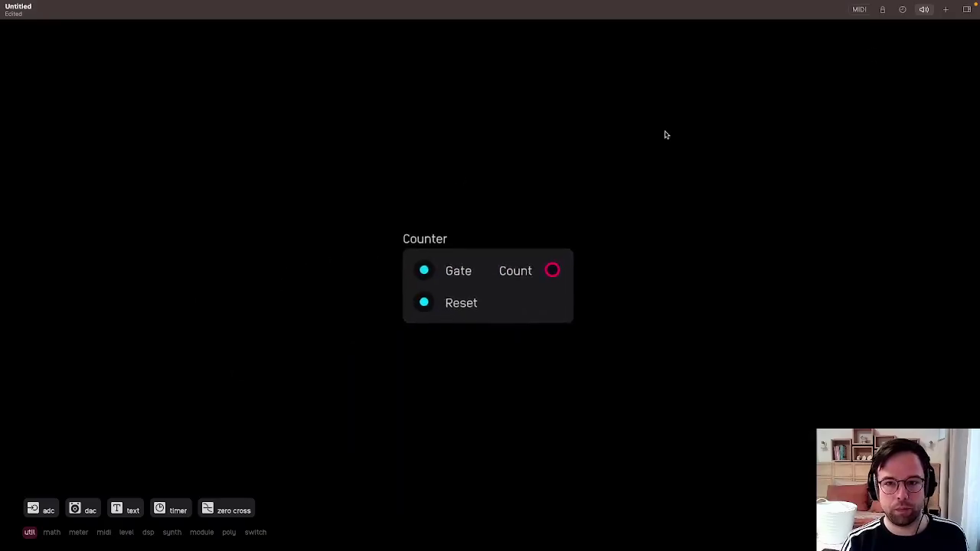
# Add the Clock Tile module beside the Counter and connect its gate output to the Counter's Gate input.
pyautogui.click(944, 11)
pyautogui.write('clock')
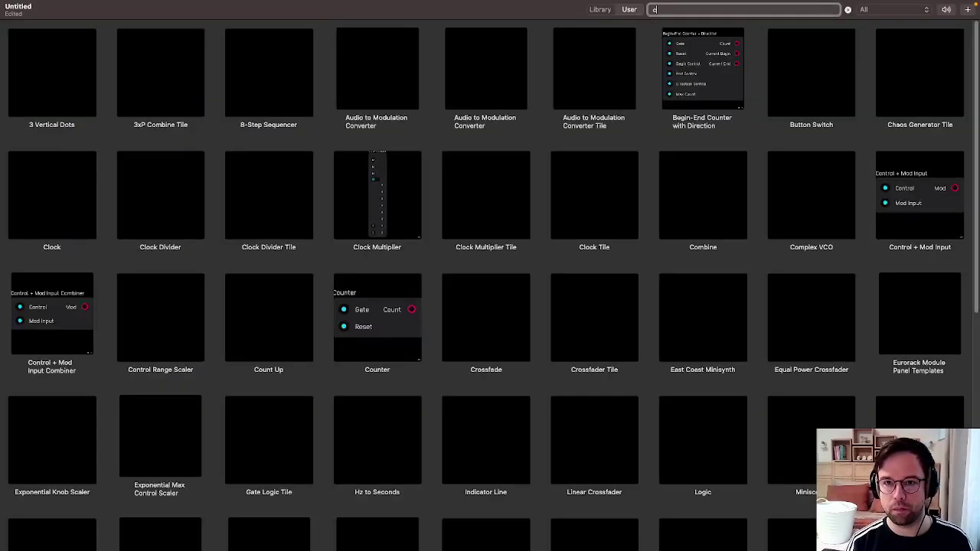
pyautogui.click(599, 107)
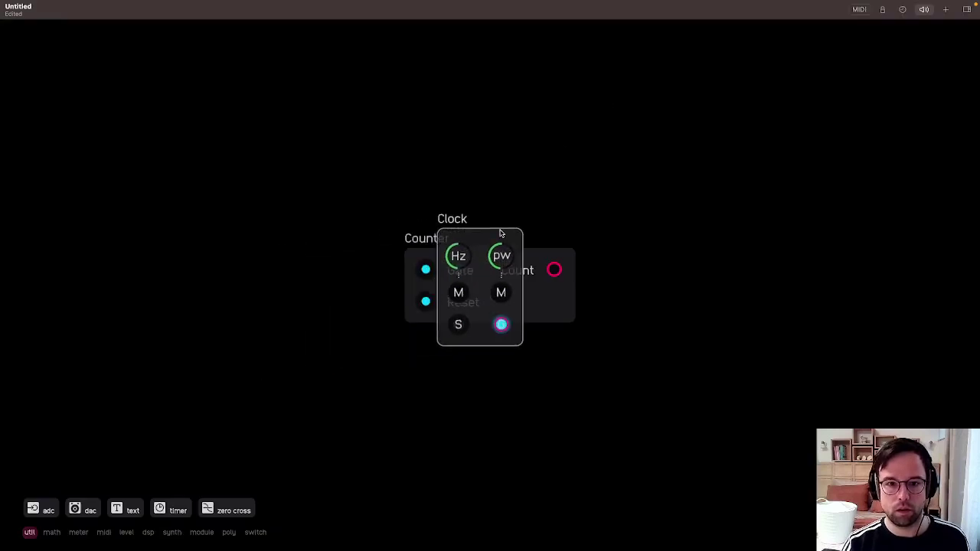
pyautogui.moveTo(498, 232); pyautogui.dragTo(328, 201)
pyautogui.moveTo(347, 293); pyautogui.dragTo(426, 270)
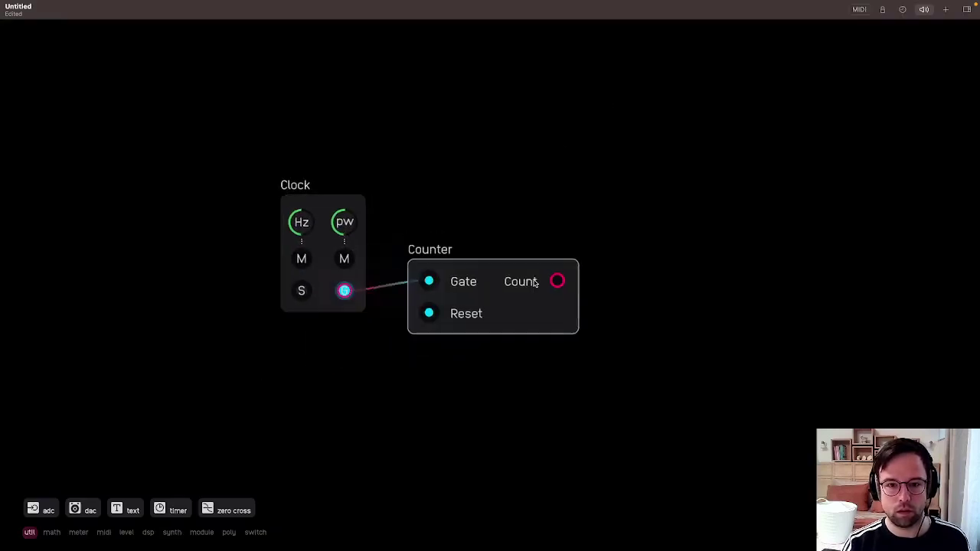
# Wire the Counter's Count output to a new Value node and raise the Clock's Hz knob to its maximum.
pyautogui.rightClick(691, 262)
pyautogui.moveTo(716, 292)
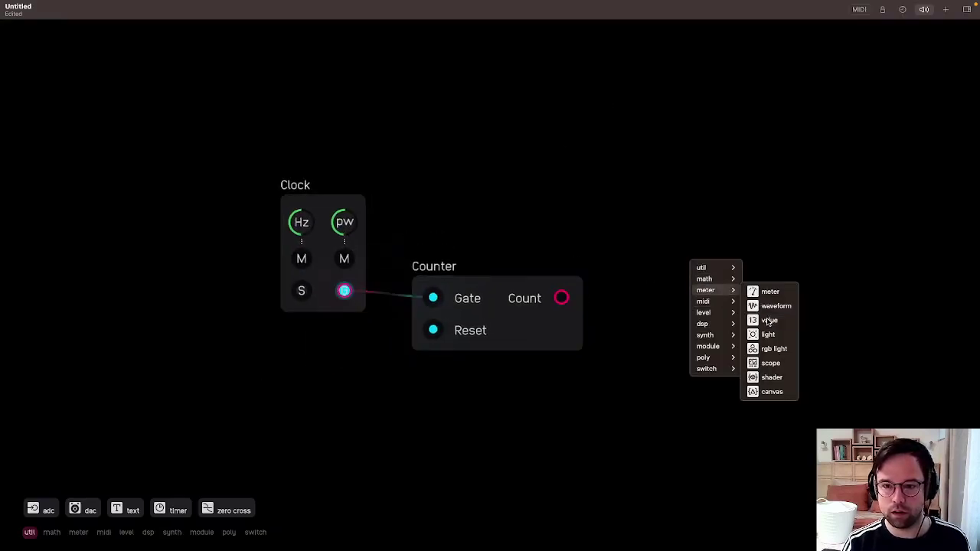
pyautogui.click(766, 291)
pyautogui.moveTo(562, 298); pyautogui.dragTo(701, 252)
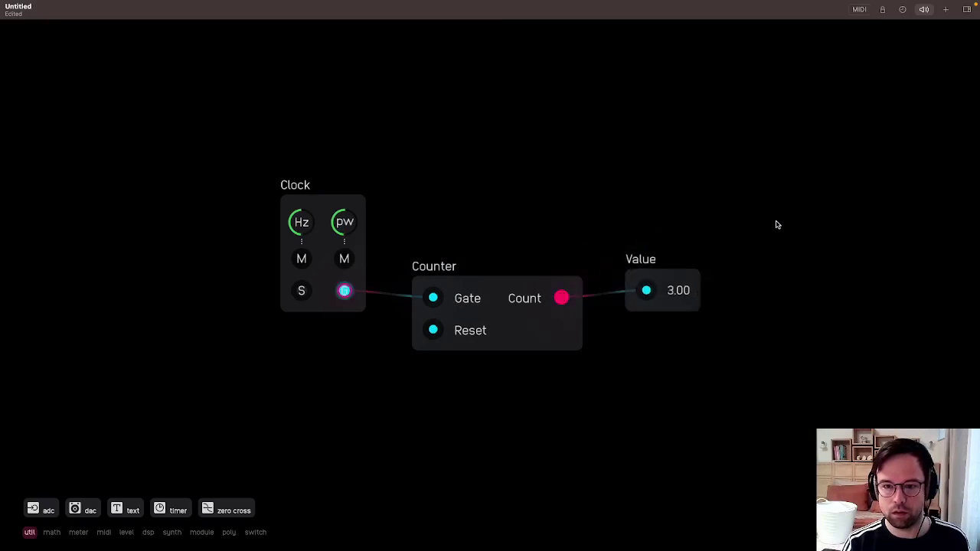
pyautogui.moveTo(301, 222); pyautogui.dragTo(301, 153)
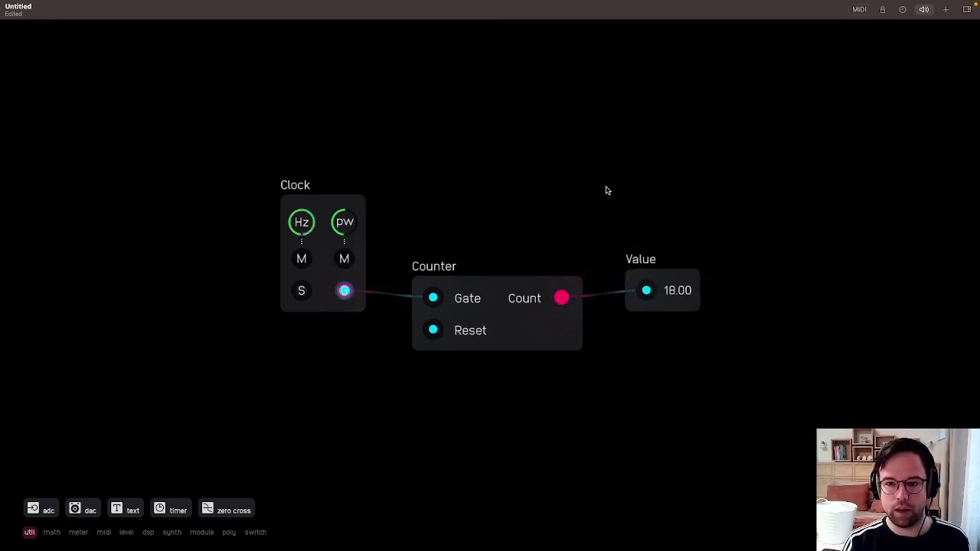
# Replace the Counter with the Begin-End Counter with Direction module and connect the Clock's gate output to its Gate input.
pyautogui.moveTo(345, 291); pyautogui.dragTo(341, 386)
pyautogui.moveTo(549, 221); pyautogui.dragTo(541, 303)
pyautogui.click(947, 9)
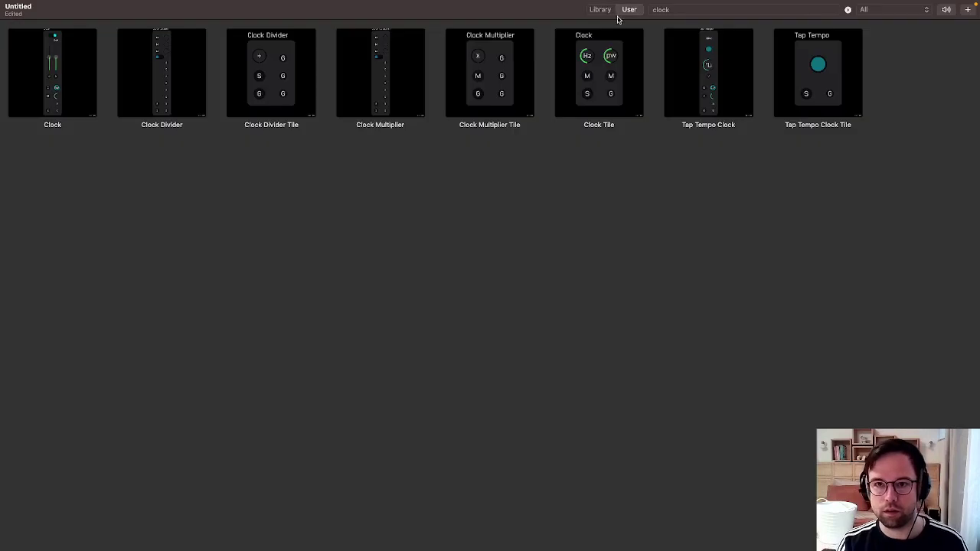
pyautogui.click(682, 9)
pyautogui.press('super+a')
pyautogui.write('counter')
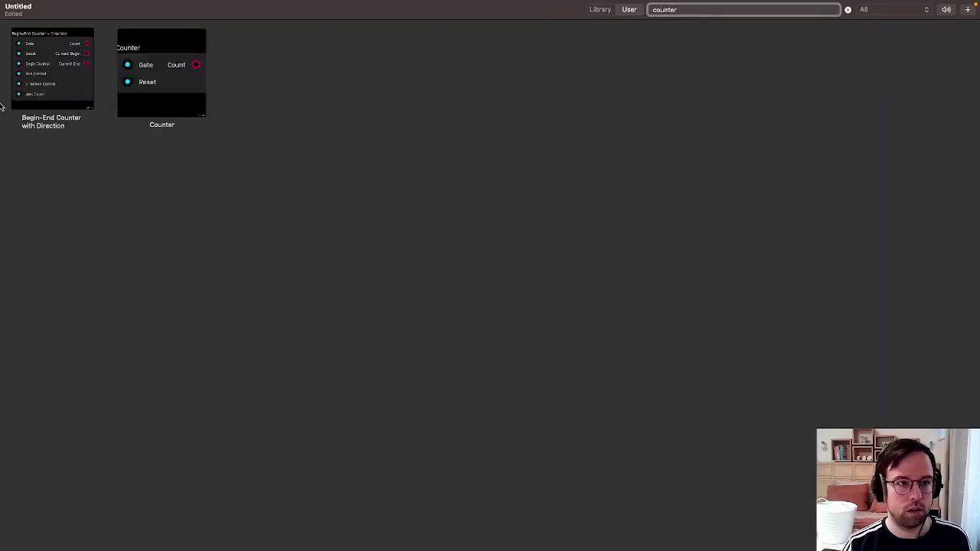
pyautogui.click(36, 82)
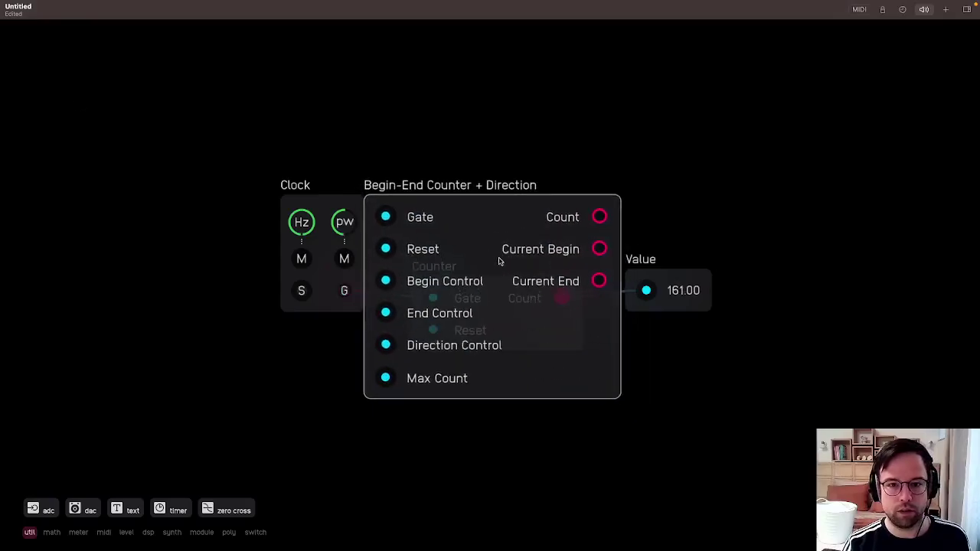
pyautogui.click(513, 341)
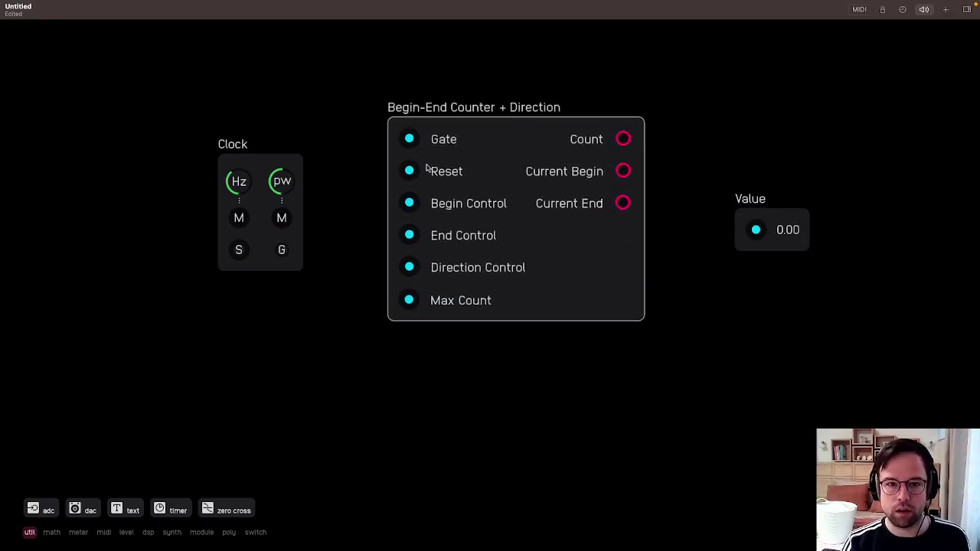
pyautogui.moveTo(282, 249); pyautogui.dragTo(409, 139)
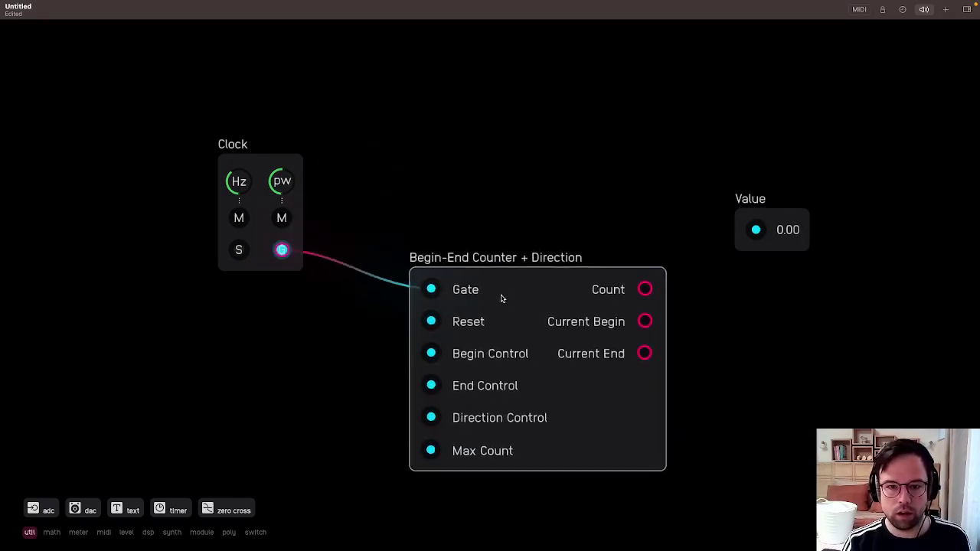
# Feed the counter's End Control input from a new Expr node set to 7, leaving Begin Control unconnected.
pyautogui.doubleClick(432, 354)
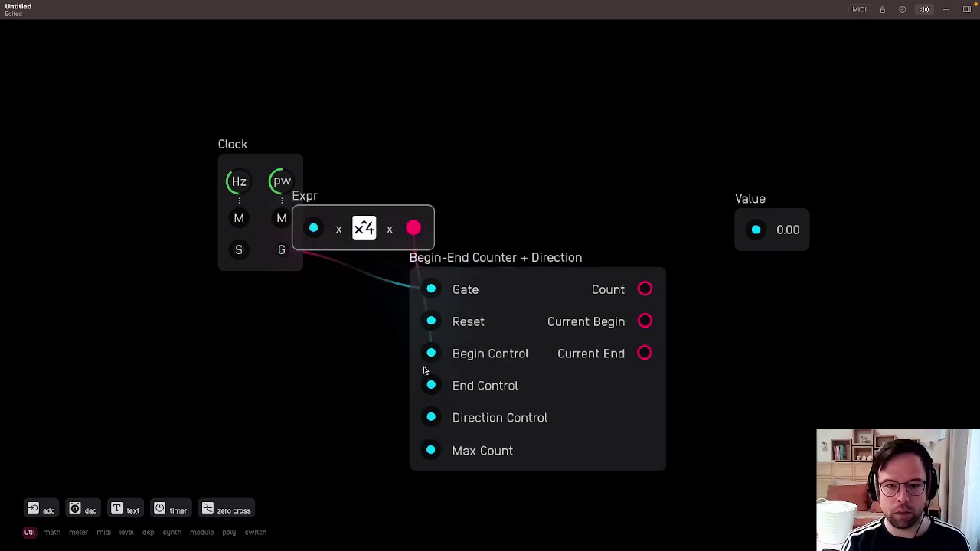
pyautogui.moveTo(372, 350); pyautogui.dragTo(447, 396)
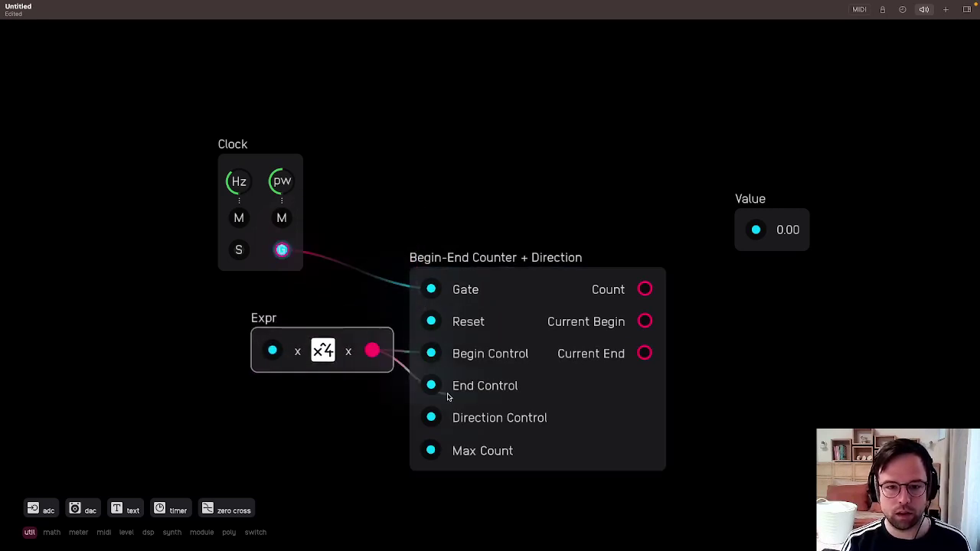
pyautogui.moveTo(431, 352); pyautogui.dragTo(311, 354)
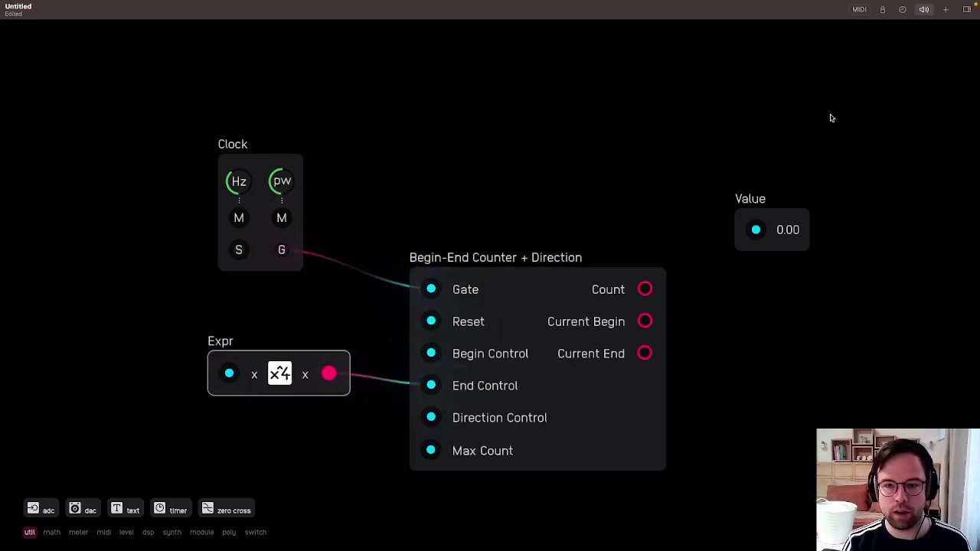
pyautogui.click(966, 10)
pyautogui.press('BackSpace')
pyautogui.write('7')
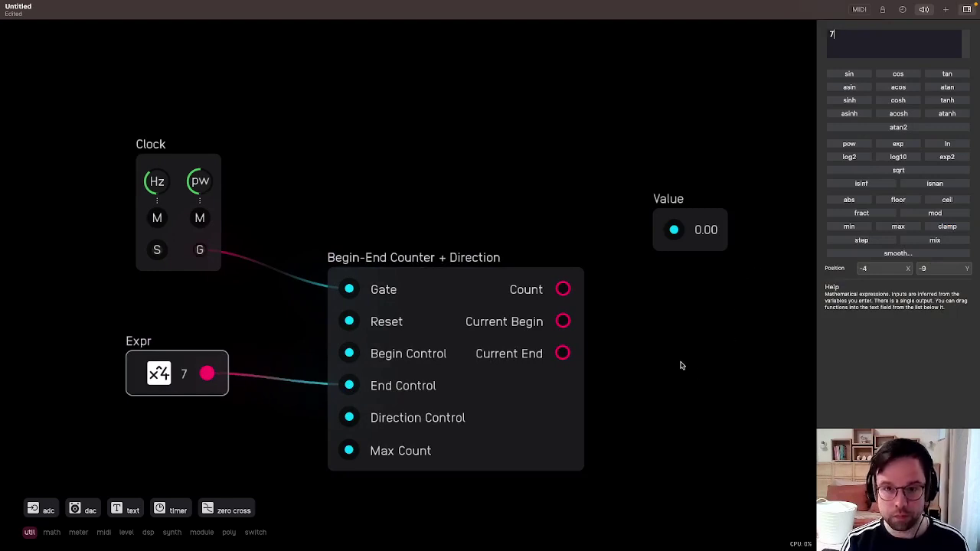
pyautogui.click(670, 391)
# Connect the 7 expression to Max Count as well and feed Direction Control from a new Expr node set to 1.
pyautogui.moveTo(228, 397); pyautogui.dragTo(352, 451)
pyautogui.doubleClick(351, 418)
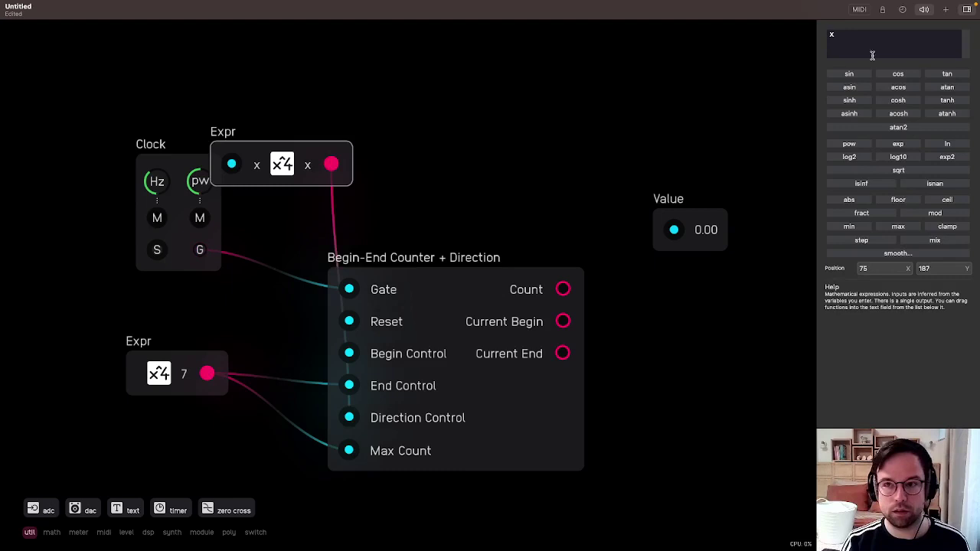
pyautogui.write('1')
pyautogui.press('Left')
pyautogui.press('BackSpace')
pyautogui.moveTo(302, 157); pyautogui.dragTo(226, 443)
pyautogui.click(641, 340)
# Connect the counter module's Count output to the Value node and move the module slightly up.
pyautogui.moveTo(564, 292); pyautogui.dragTo(715, 262)
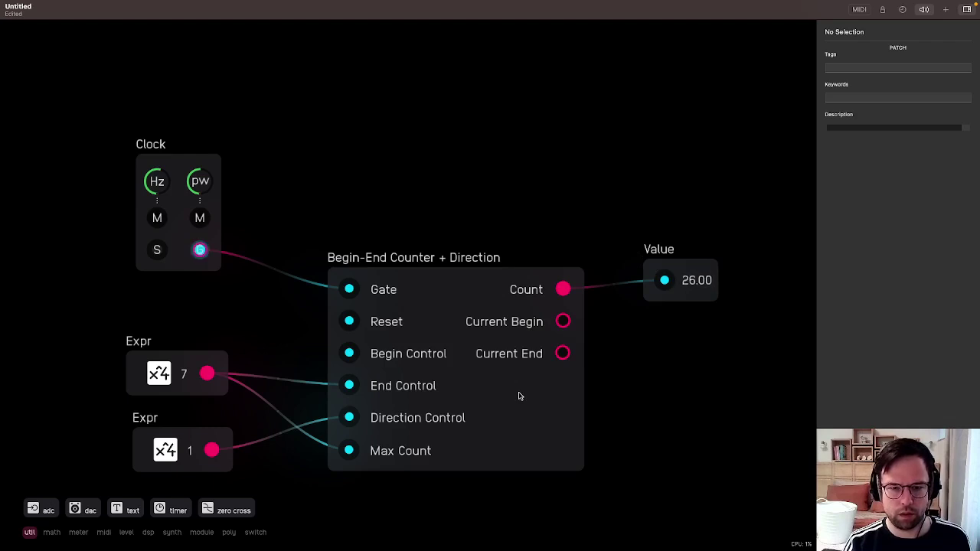
pyautogui.moveTo(518, 396); pyautogui.dragTo(540, 354)
pyautogui.rightClick(542, 355)
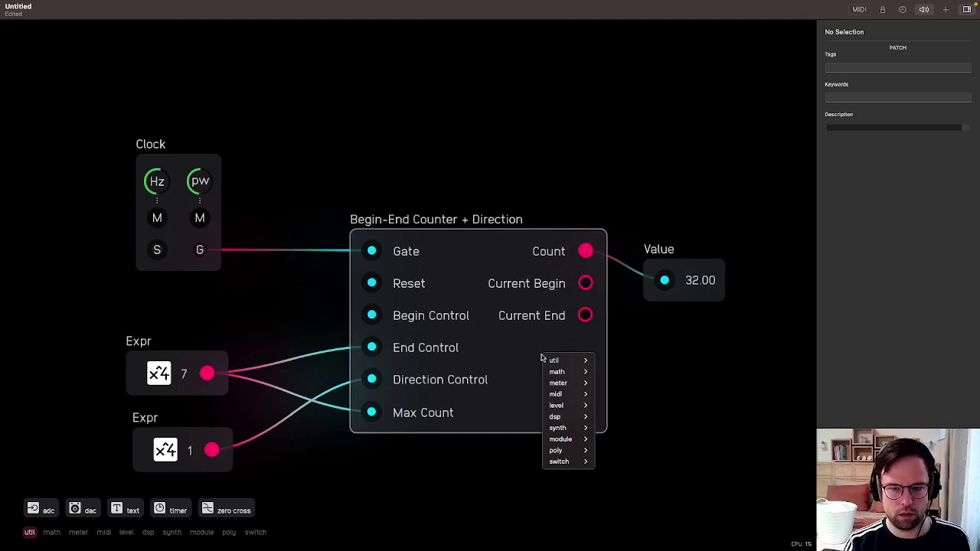
pyautogui.press('Escape')
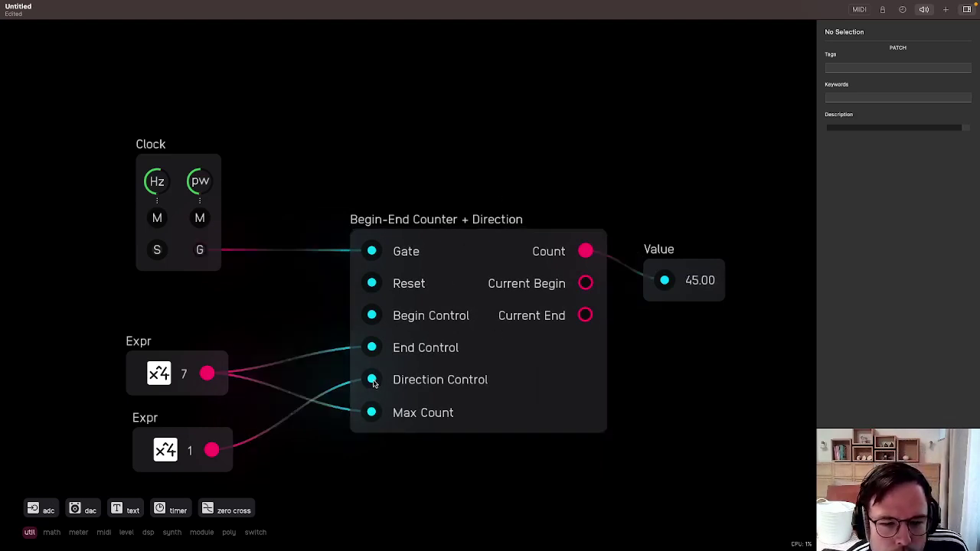
# Rewire the 7 expression to feed only Max Count and drive End Control from a new Expr node set to 1.
pyautogui.moveTo(370, 414); pyautogui.dragTo(340, 435)
pyautogui.moveTo(205, 372); pyautogui.dragTo(370, 413)
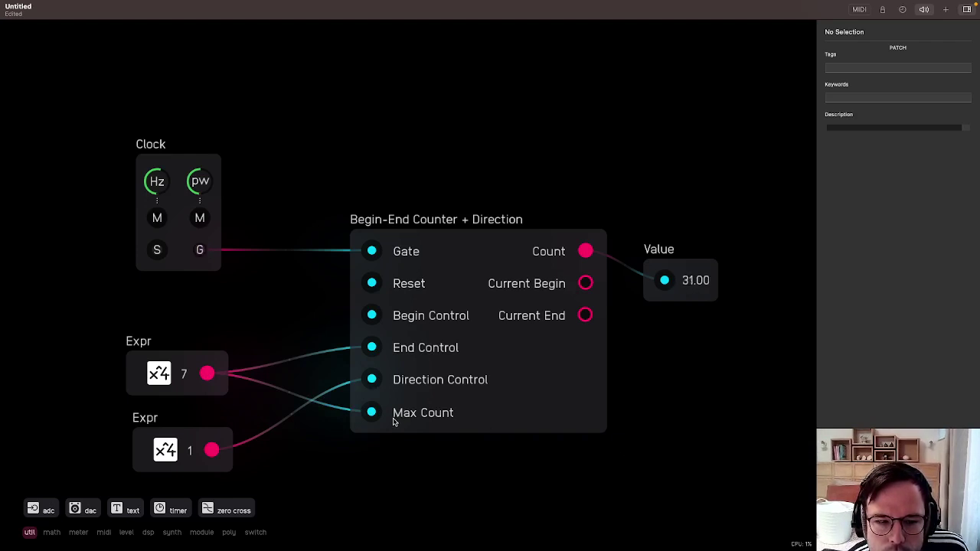
pyautogui.moveTo(186, 372); pyautogui.dragTo(167, 418)
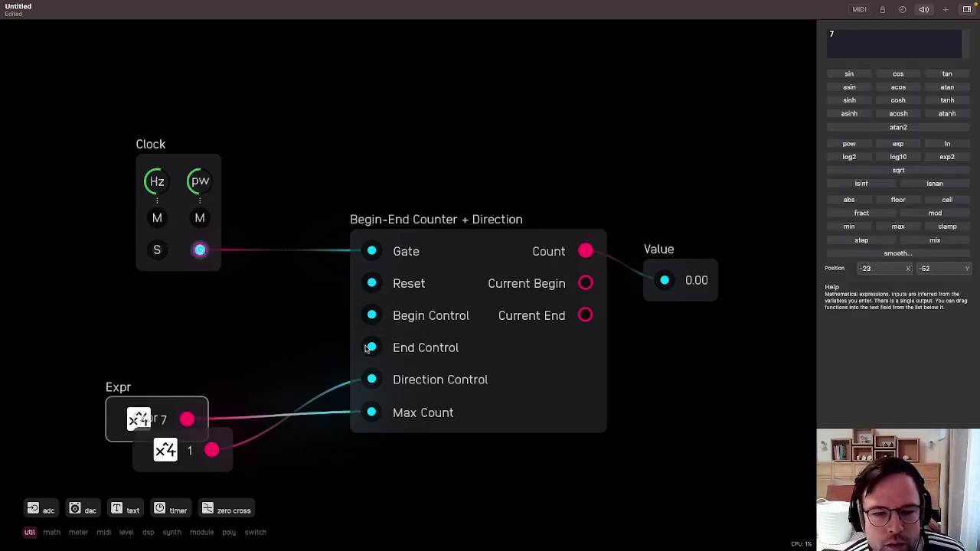
pyautogui.doubleClick(367, 346)
pyautogui.moveTo(896, 37); pyautogui.dragTo(693, 6)
pyautogui.write('1')
pyautogui.moveTo(284, 247); pyautogui.dragTo(187, 325)
pyautogui.moveTo(181, 409); pyautogui.dragTo(228, 375)
pyautogui.moveTo(184, 313); pyautogui.dragTo(213, 326)
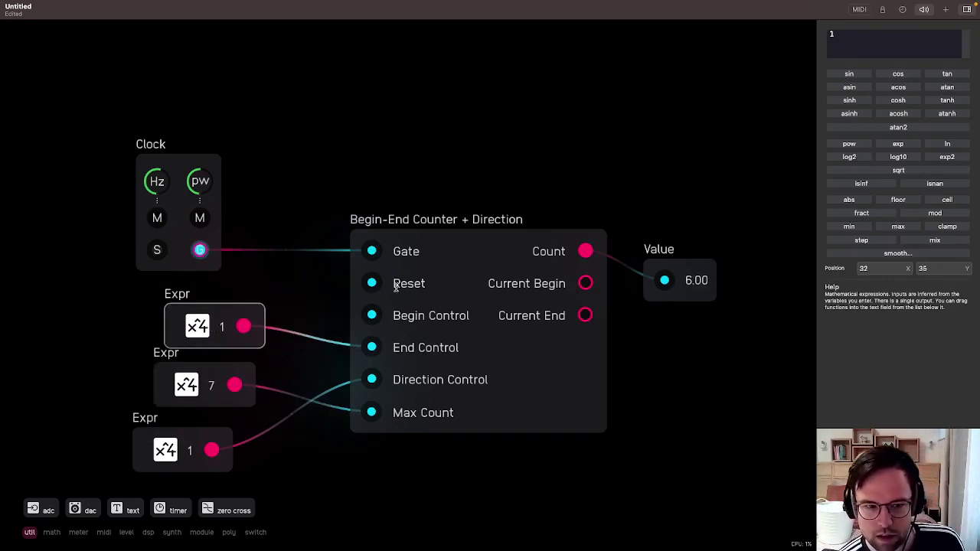
pyautogui.click(292, 316)
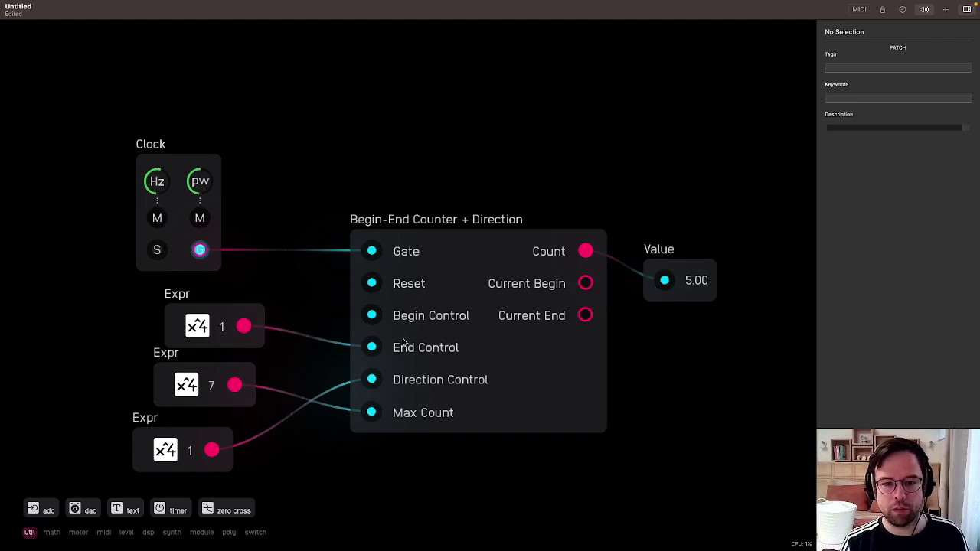
# Move the 1 expression's connection from End Control to Begin Control on the counter module.
pyautogui.click(383, 314)
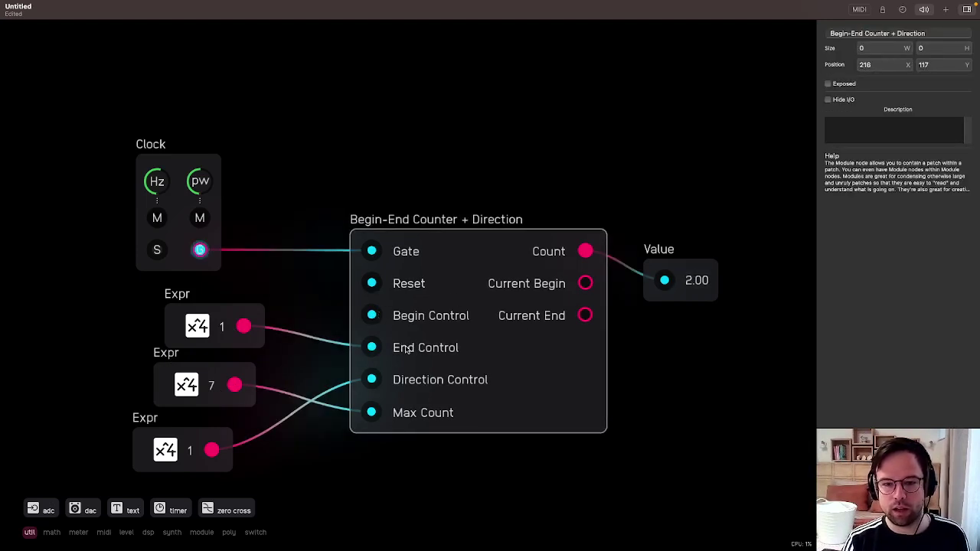
pyautogui.moveTo(380, 350); pyautogui.dragTo(376, 317)
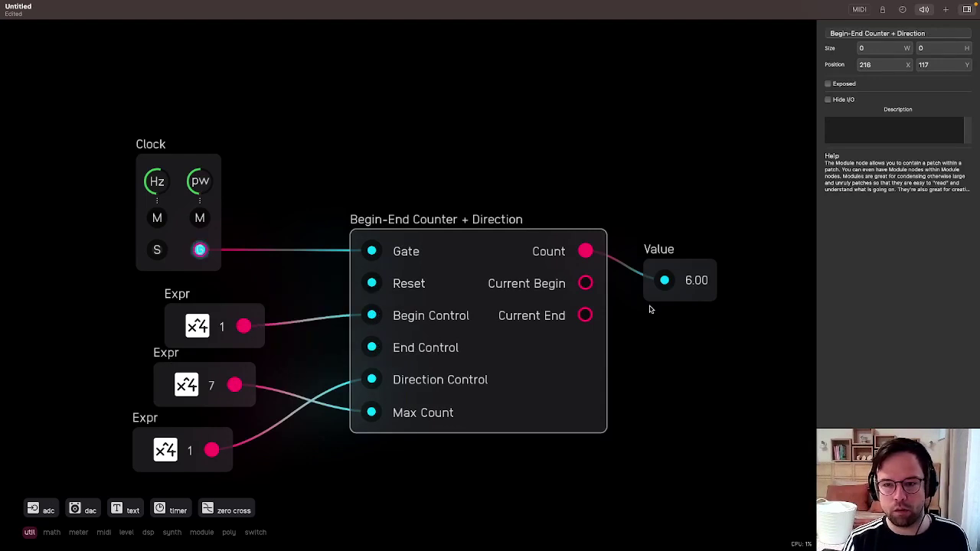
pyautogui.moveTo(285, 293); pyautogui.dragTo(170, 461)
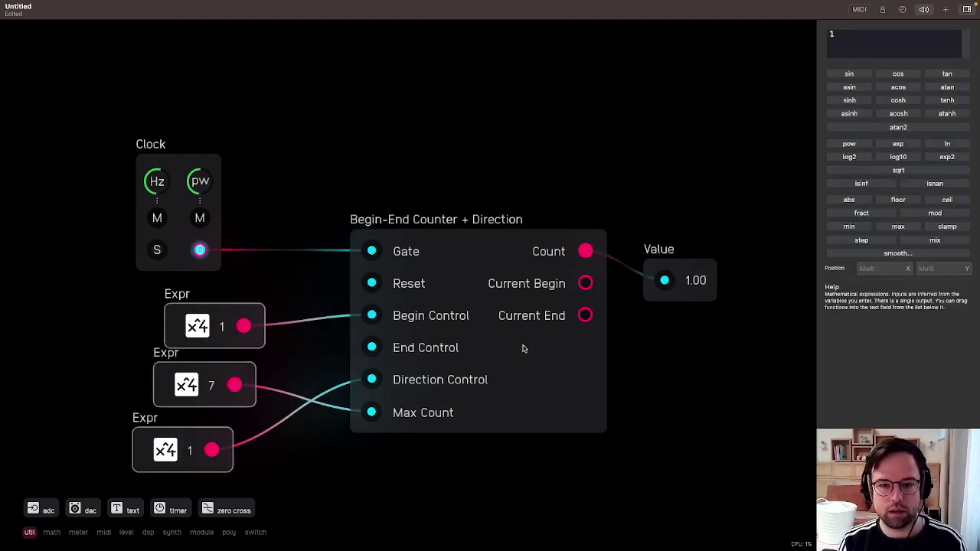
# Examine the internal patch of the Begin-End Counter + Direction module and return to the root patch.
pyautogui.click(502, 320)
pyautogui.doubleClick(503, 291)
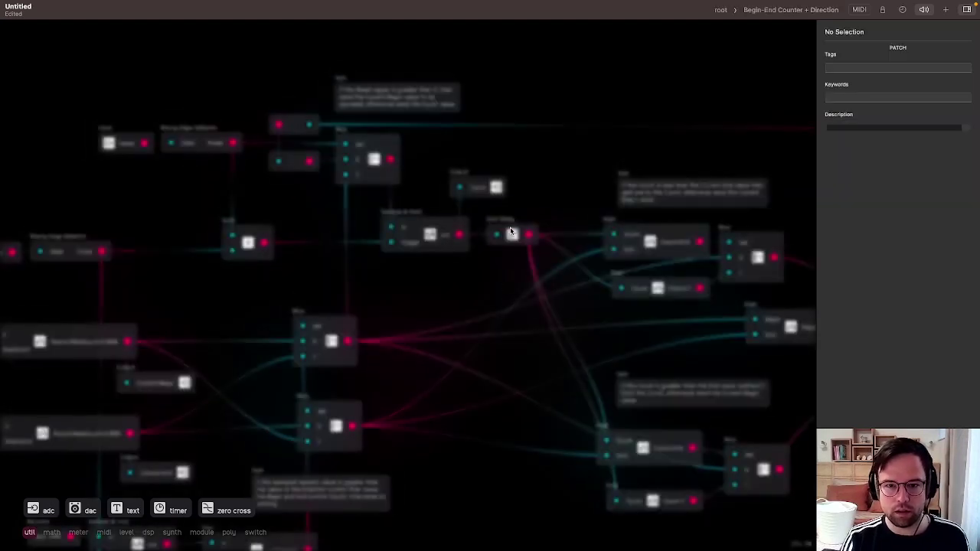
pyautogui.scroll(-3, 394, 228)
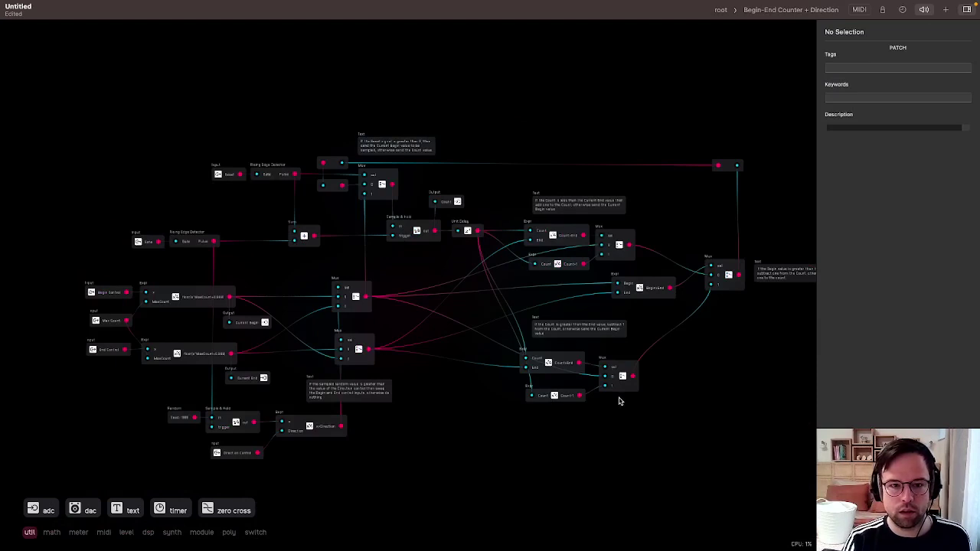
pyautogui.click(721, 10)
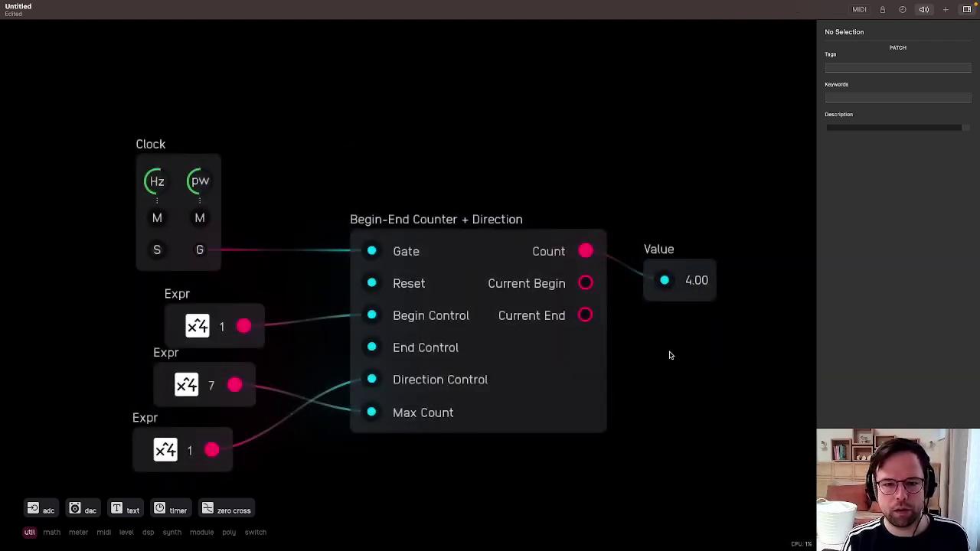
# Move the upper 1 expression's connection from Begin Control to End Control on the counter module.
pyautogui.moveTo(326, 306); pyautogui.dragTo(154, 444)
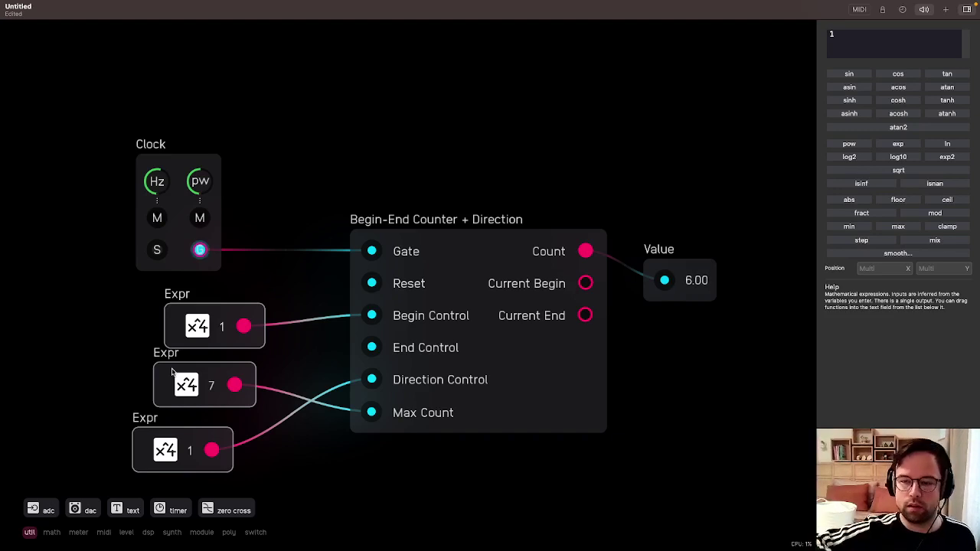
pyautogui.scroll(-4, 417, 195)
pyautogui.click(568, 291)
pyautogui.rightClick(568, 291)
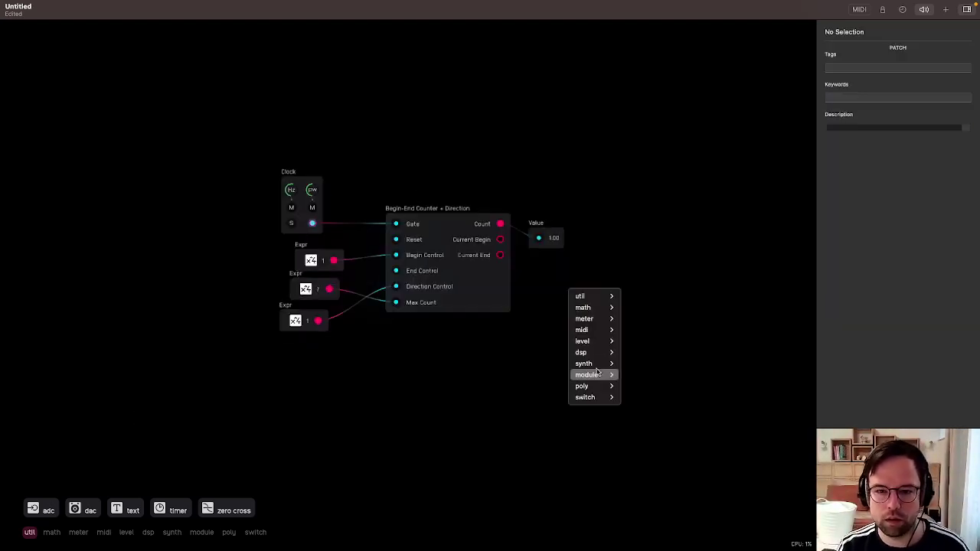
pyautogui.click(593, 266)
pyautogui.moveTo(394, 257); pyautogui.dragTo(396, 270)
# Add a Mux node below and to the right of the counter module and set its channels to 8.
pyautogui.rightClick(596, 279)
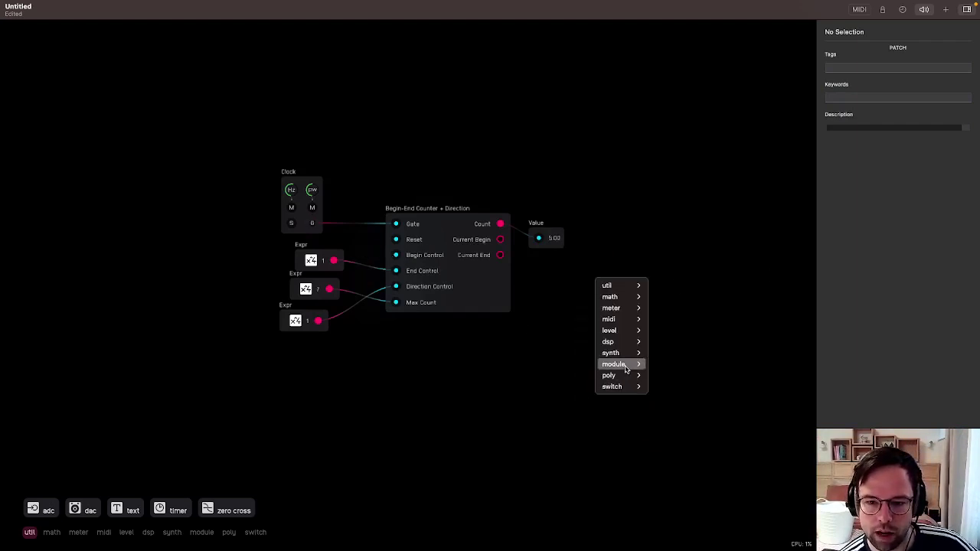
pyautogui.moveTo(621, 386)
pyautogui.click(665, 388)
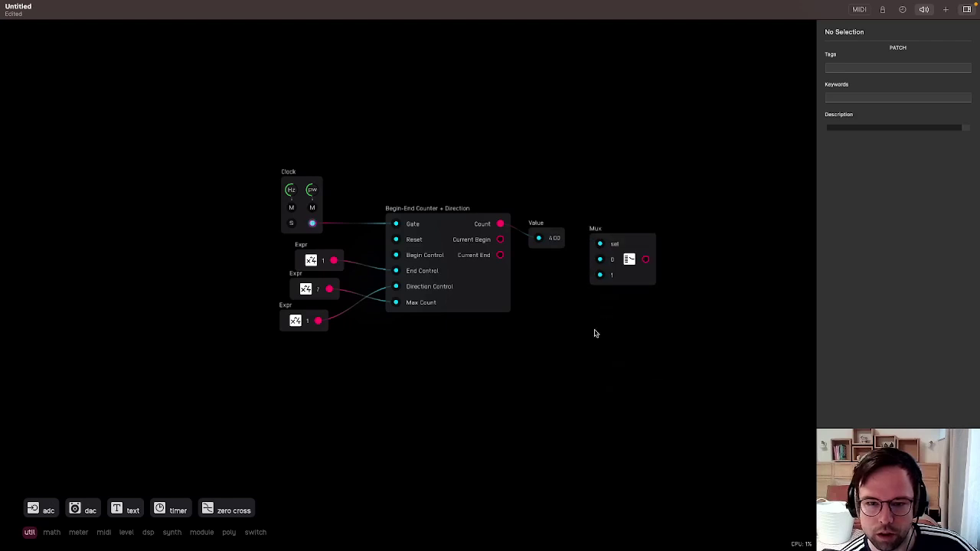
pyautogui.moveTo(616, 248); pyautogui.dragTo(588, 354)
pyautogui.click(902, 35)
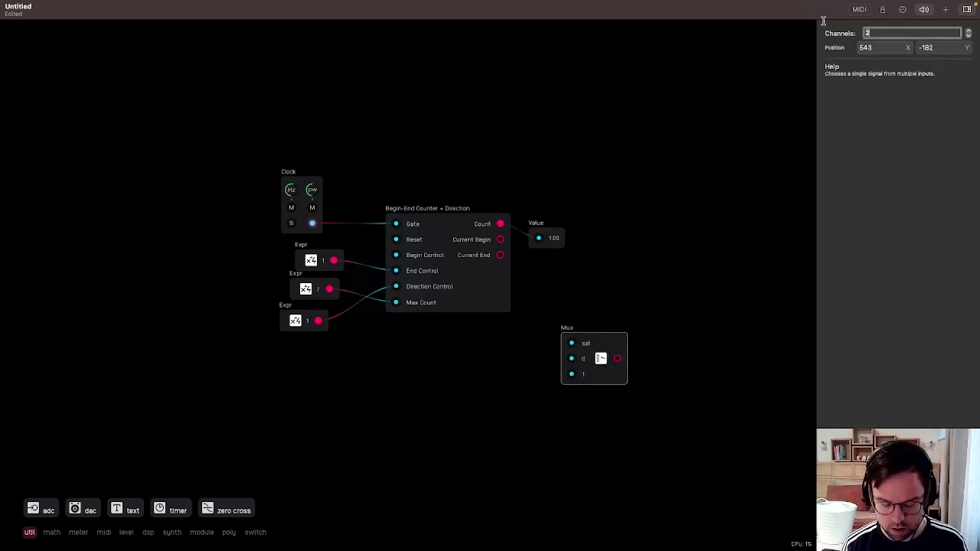
pyautogui.write('8')
pyautogui.moveTo(609, 271); pyautogui.dragTo(589, 321)
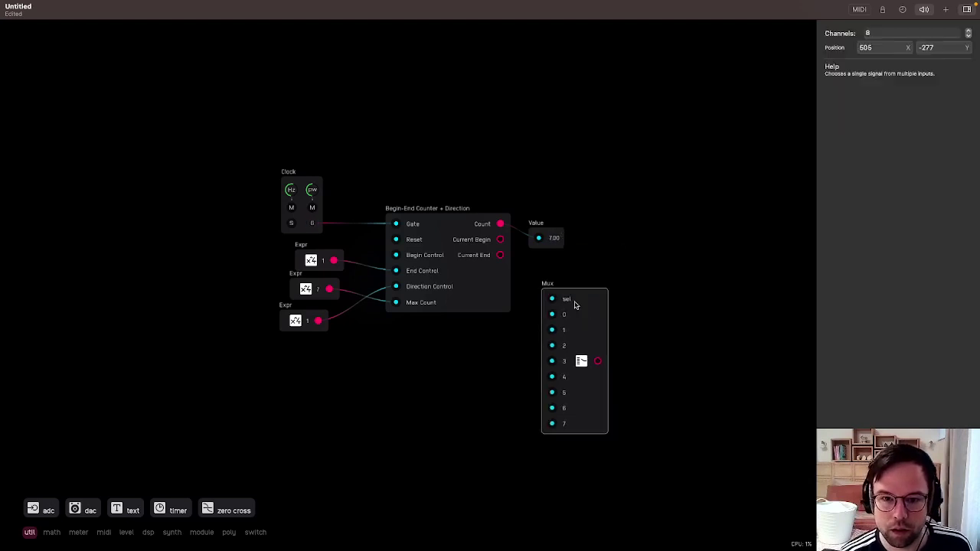
# Connect the counter's Count output to the Mux's sel input and feed the Mux output into a new Waveform node.
pyautogui.moveTo(500, 224); pyautogui.dragTo(608, 300)
pyautogui.click(654, 360)
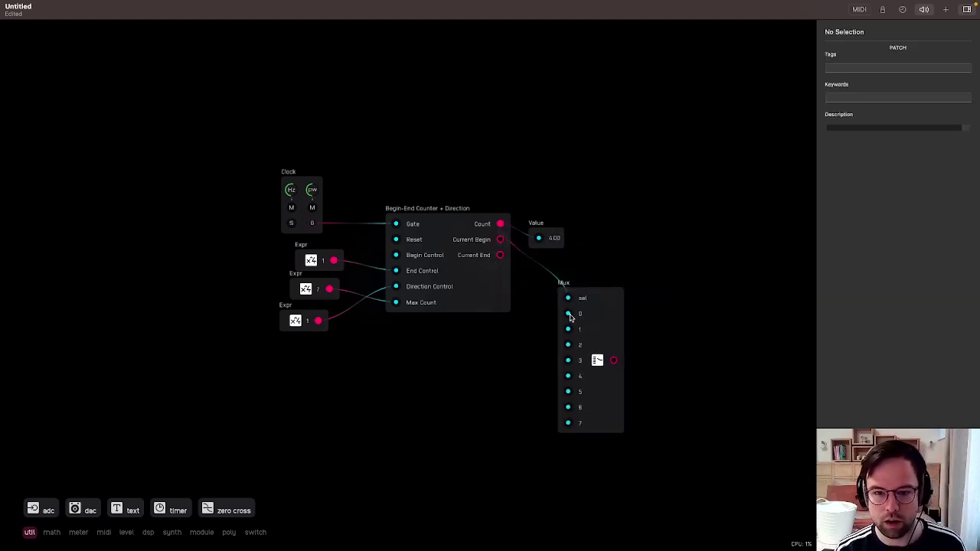
pyautogui.rightClick(657, 354)
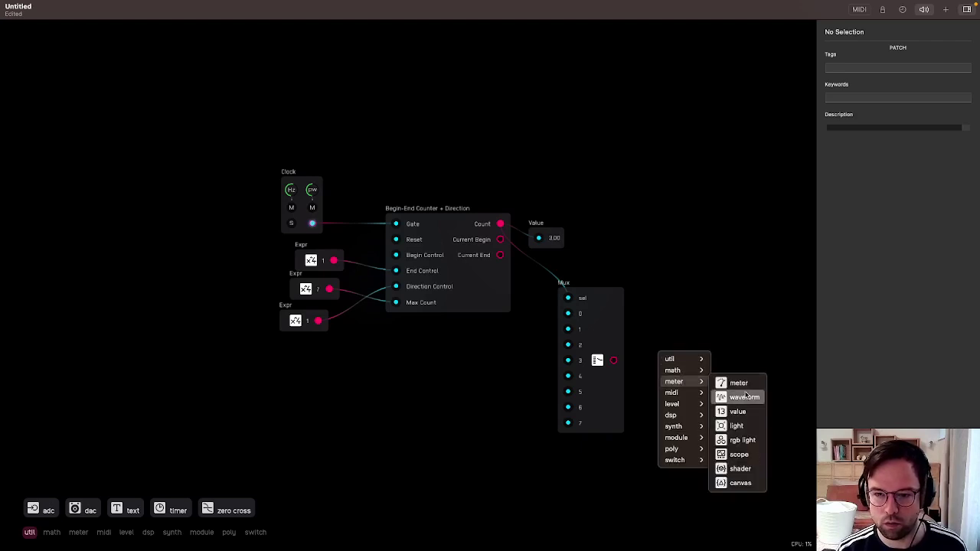
pyautogui.click(744, 396)
pyautogui.moveTo(712, 338); pyautogui.dragTo(718, 375)
# Feed Mux input 0 from a new Expr node set to 1 and input 3 from another set to 3.
pyautogui.doubleClick(568, 314)
pyautogui.moveTo(883, 42); pyautogui.dragTo(793, 28)
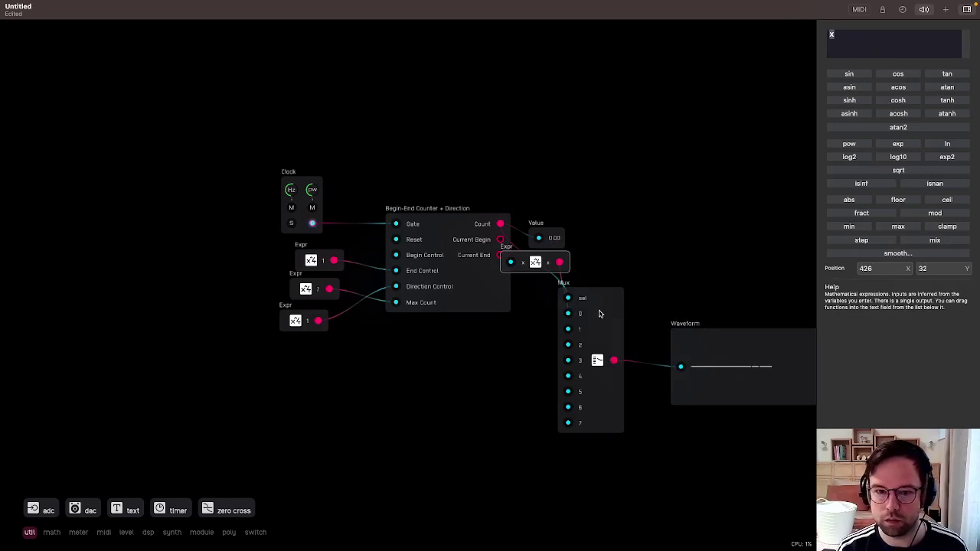
pyautogui.press('super+z')
pyautogui.press('super+z')
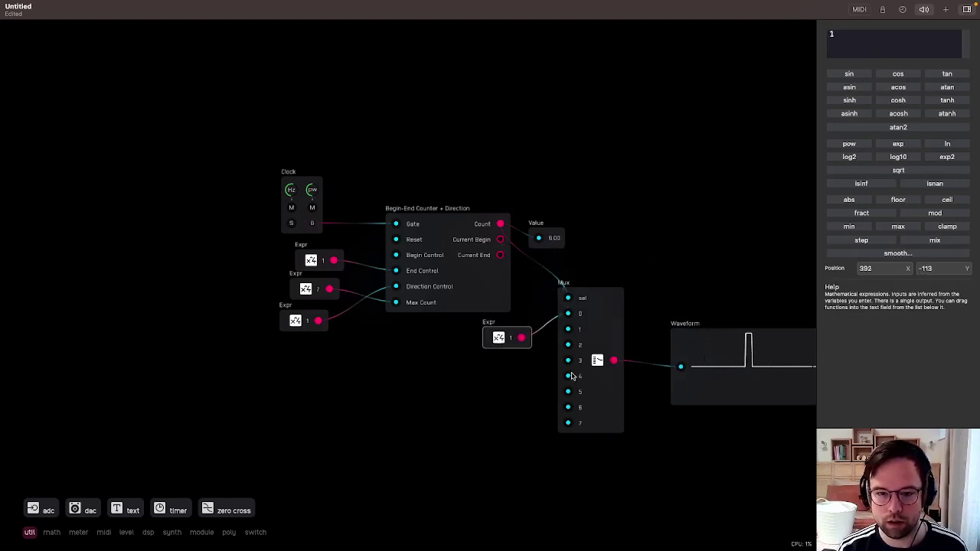
pyautogui.press('super+z')
pyautogui.press('super+z')
pyautogui.press('super+z')
pyautogui.press('super+z')
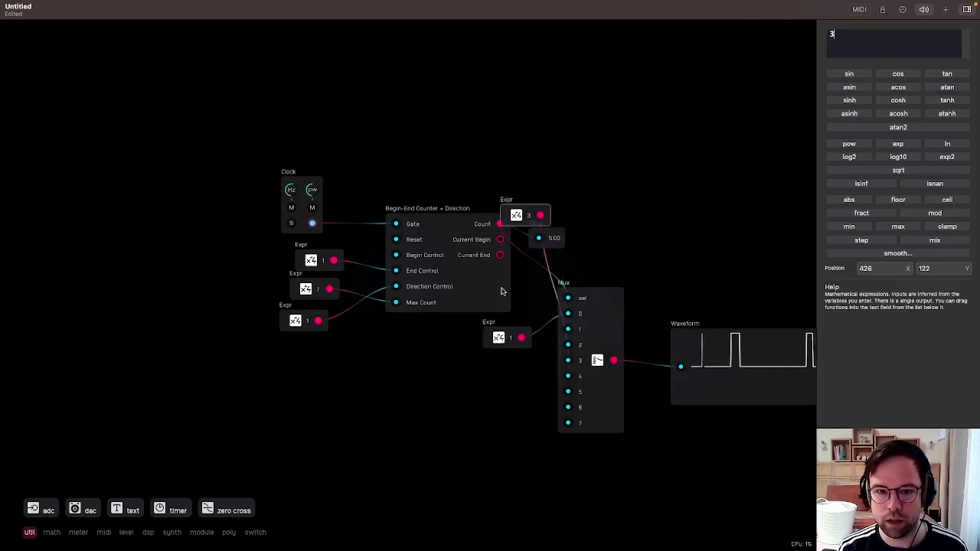
# Add an Expr node set to 7 that feeds Mux input 7.
pyautogui.doubleClick(568, 423)
pyautogui.moveTo(845, 35); pyautogui.dragTo(783, 30)
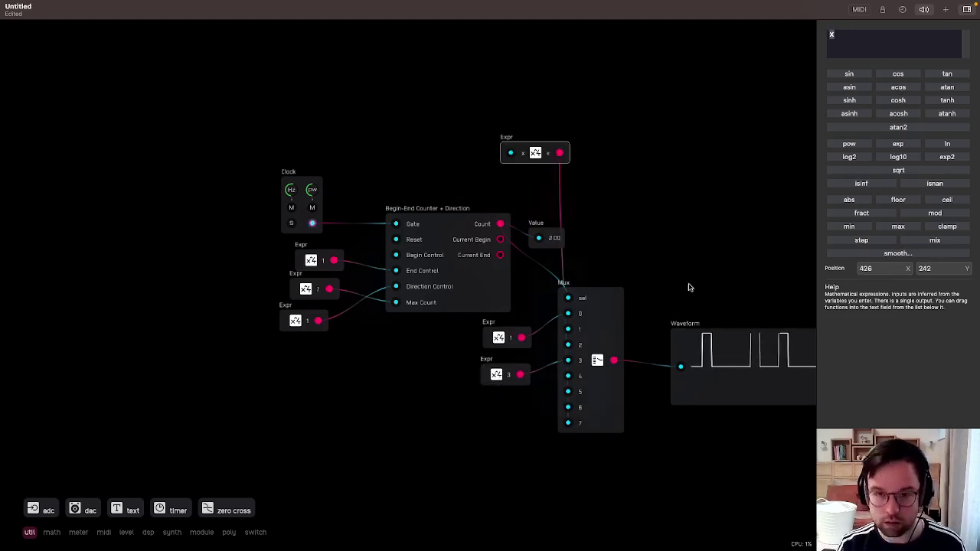
pyautogui.press('super+z')
pyautogui.press('super+z')
pyautogui.press('super+z')
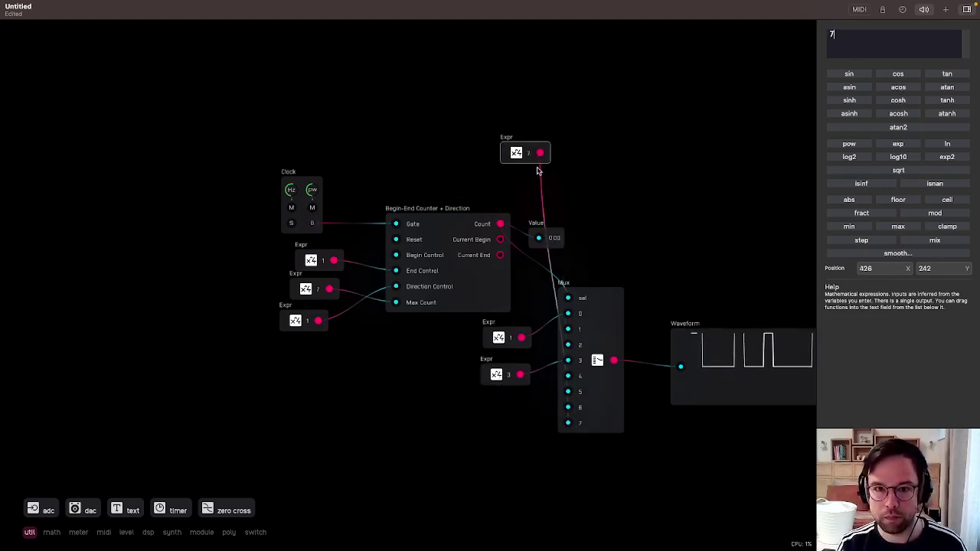
# Connect the Mux output to a new Value node and delete the Waveform node.
pyautogui.rightClick(671, 258)
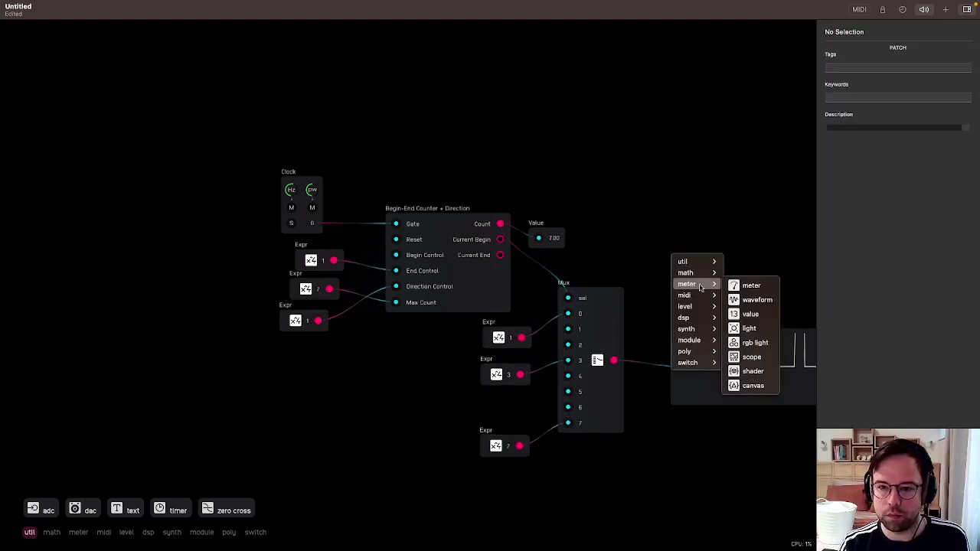
pyautogui.click(746, 313)
pyautogui.moveTo(613, 360); pyautogui.dragTo(696, 302)
pyautogui.click(757, 400)
pyautogui.press('BackSpace')
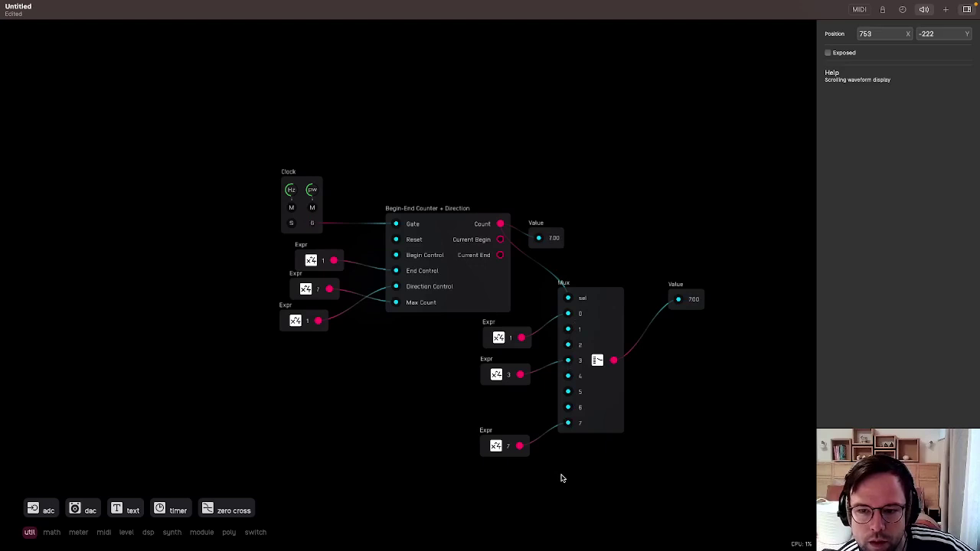
# Delete the three Expr nodes feeding the Mux and move the Mux beneath the counter module.
pyautogui.moveTo(544, 314)
pyautogui.mouseDown()
pyautogui.moveTo(519, 464)
pyautogui.moveTo(525, 458)
pyautogui.mouseUp()
pyautogui.press('BackSpace')
pyautogui.moveTo(594, 323)
pyautogui.mouseDown()
pyautogui.moveTo(556, 405)
pyautogui.moveTo(475, 387)
pyautogui.mouseUp()
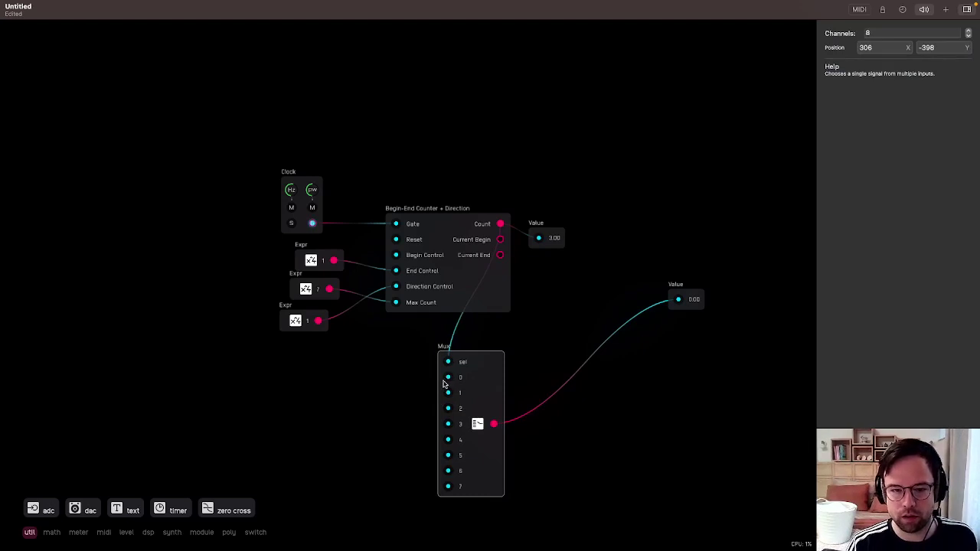
# Add a Demux node to the right of the Mux and connect the Mux output to its in input.
pyautogui.rightClick(617, 367)
pyautogui.moveTo(659, 452)
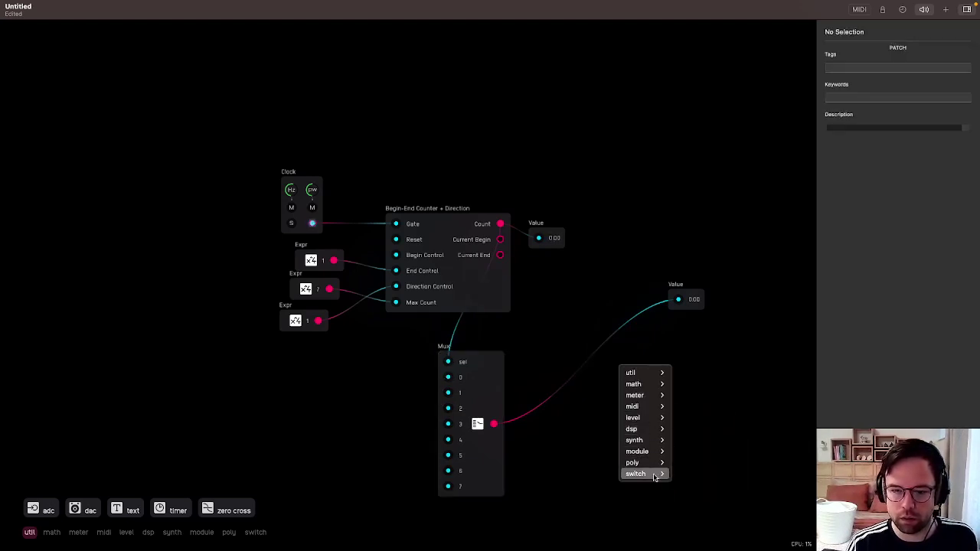
pyautogui.moveTo(657, 474)
pyautogui.click(698, 490)
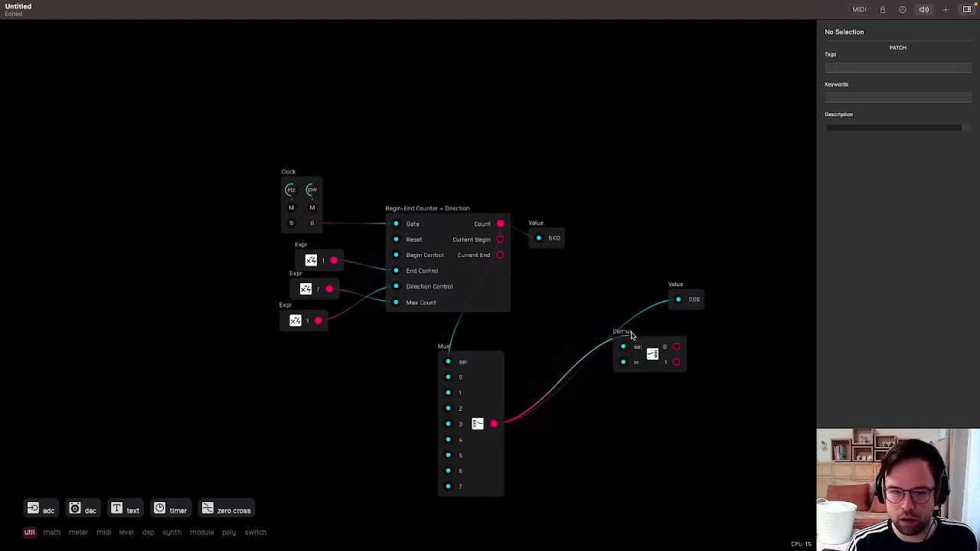
pyautogui.moveTo(626, 356); pyautogui.dragTo(629, 379)
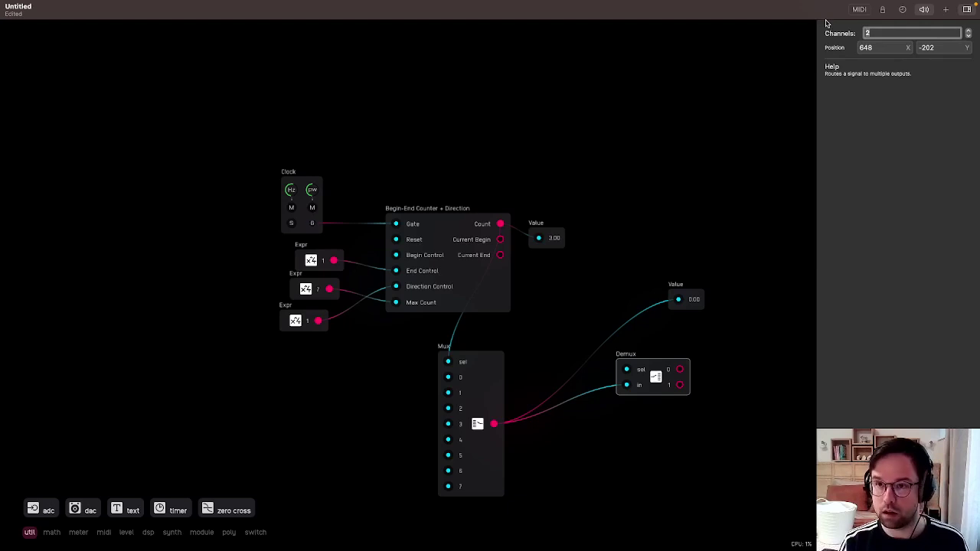
# Set the Demux's channels to 8 and place it beside the Mux, below the second Value node.
pyautogui.write('7')
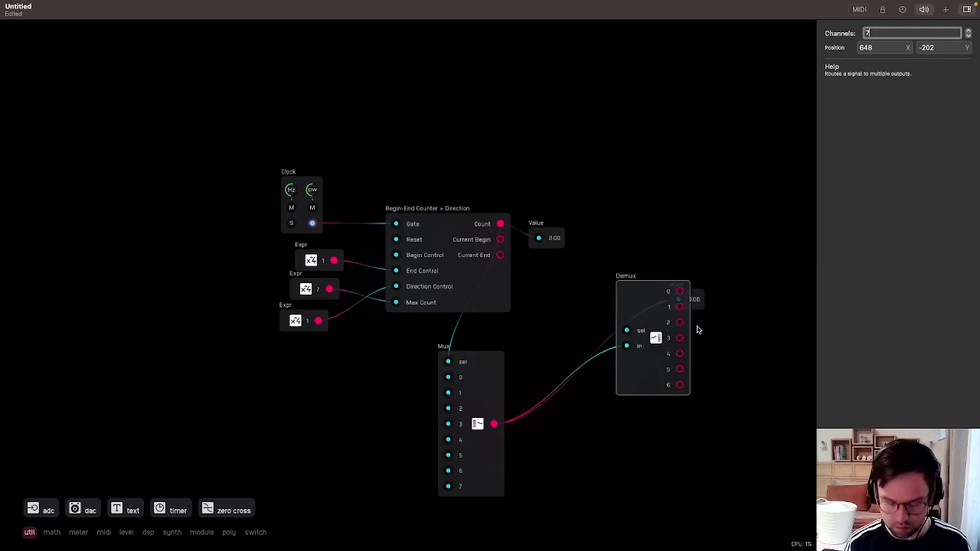
pyautogui.press('BackSpace')
pyautogui.write('8')
pyautogui.moveTo(645, 349); pyautogui.dragTo(645, 438)
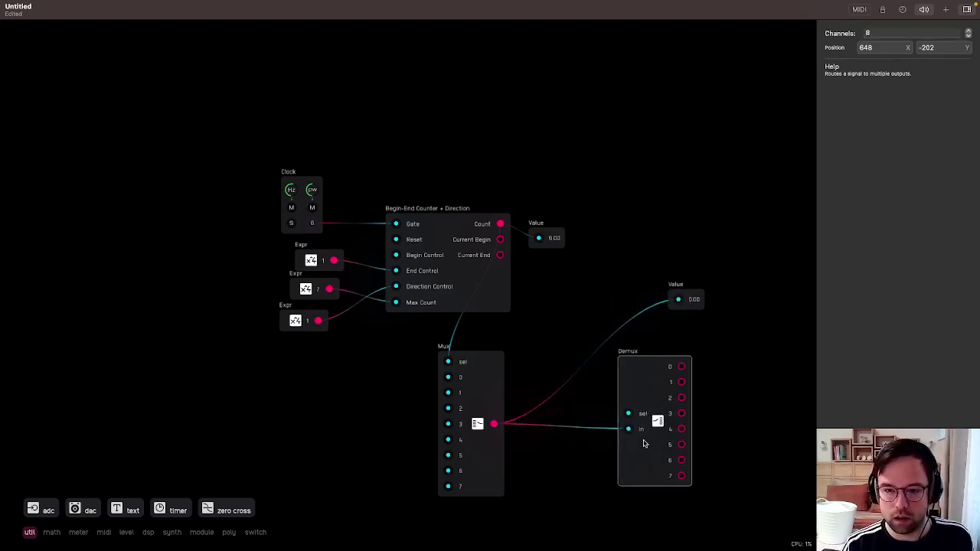
pyautogui.click(589, 301)
pyautogui.moveTo(618, 374); pyautogui.dragTo(579, 379)
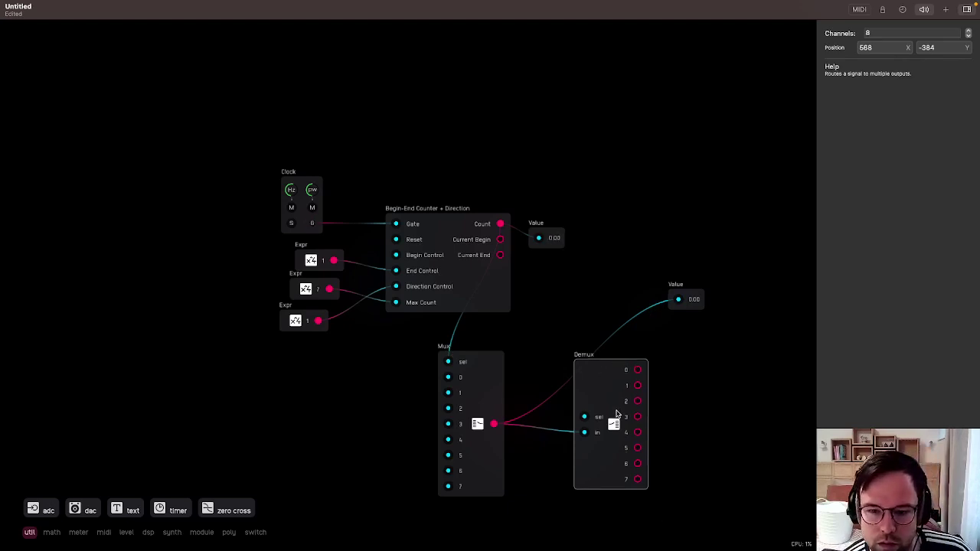
pyautogui.moveTo(616, 414); pyautogui.dragTo(630, 407)
pyautogui.click(586, 343)
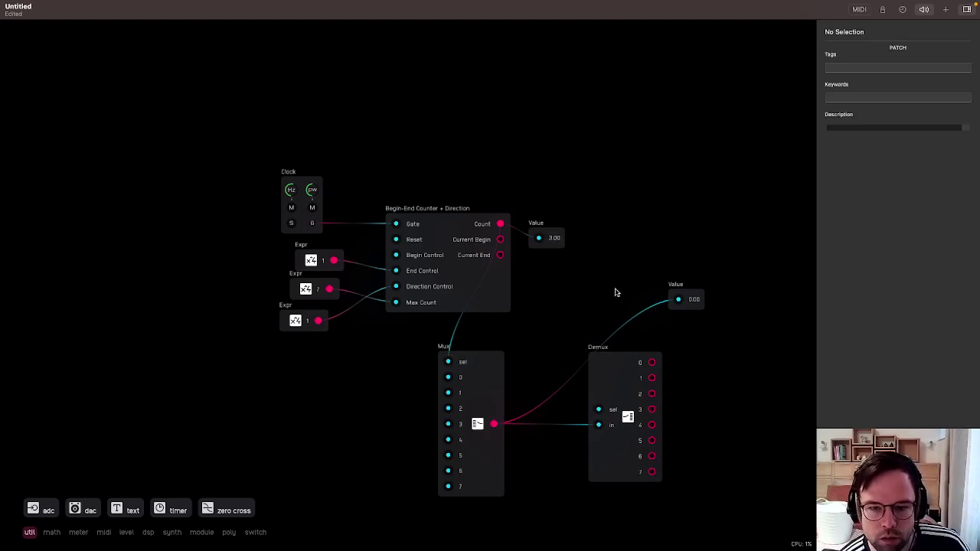
pyautogui.click(481, 387)
pyautogui.click(628, 381)
pyautogui.click(492, 403)
pyautogui.click(626, 396)
pyautogui.click(578, 314)
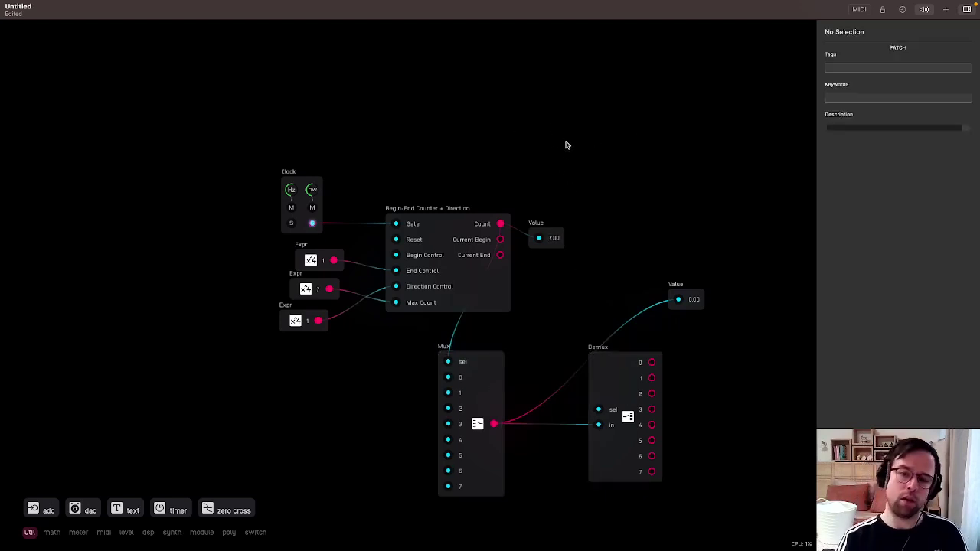
# Add an empty Module node to the right of the counter module.
pyautogui.rightClick(589, 126)
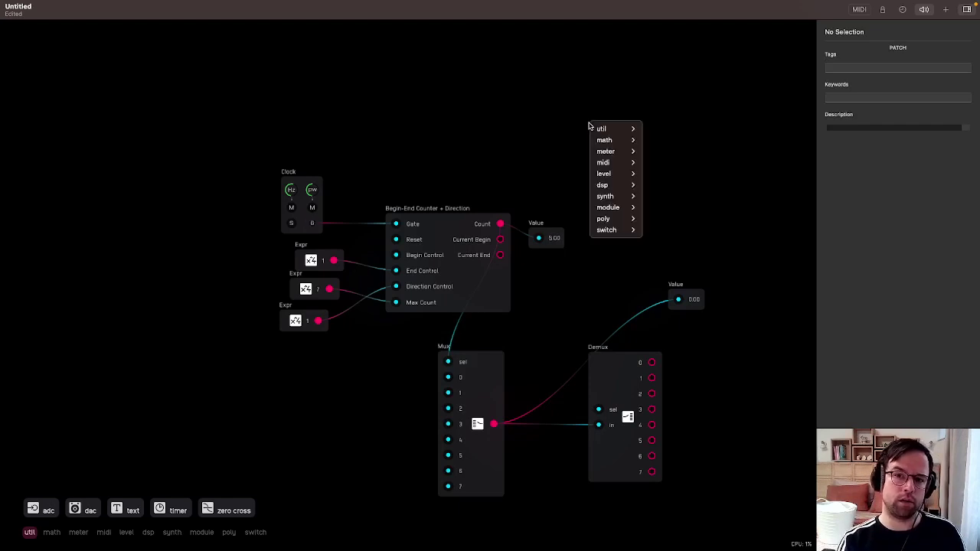
pyautogui.moveTo(622, 133)
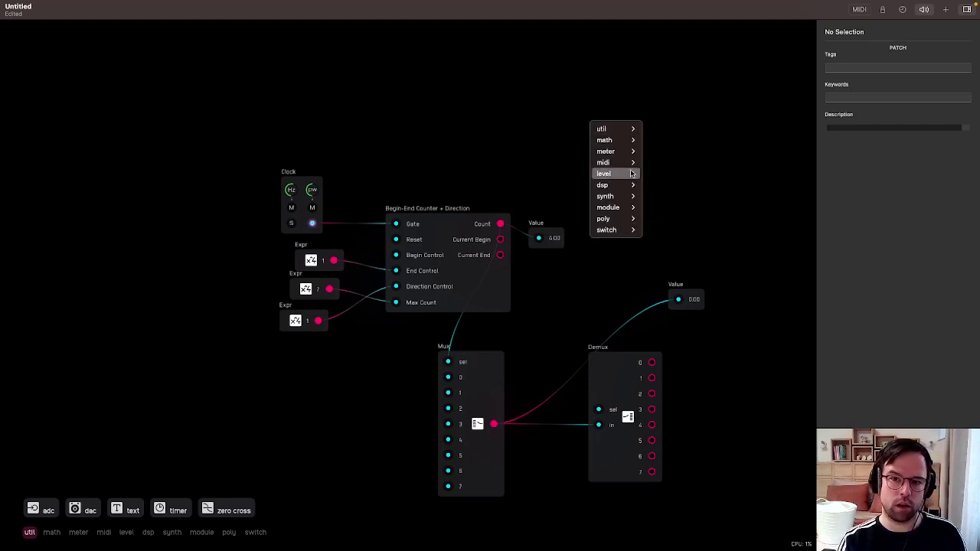
pyautogui.moveTo(627, 209)
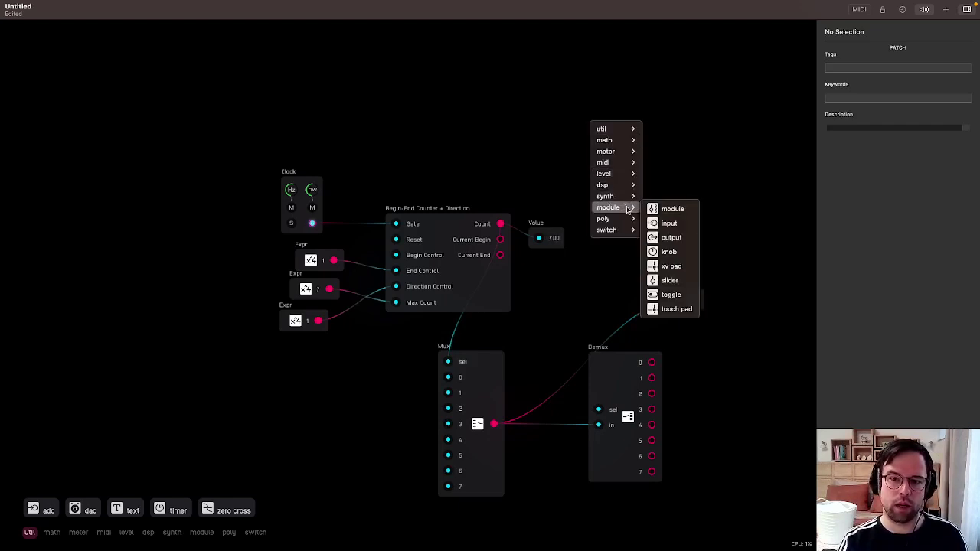
pyautogui.click(674, 213)
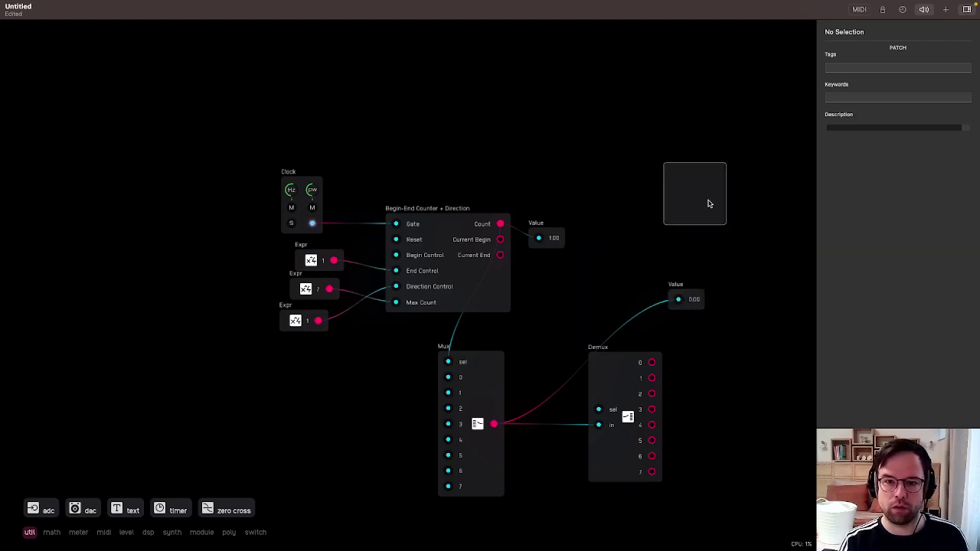
# Place the empty module above and to the right of the counter's Value node and size it 120 wide by 350 high.
pyautogui.click(630, 212)
pyautogui.moveTo(623, 203); pyautogui.dragTo(453, 126)
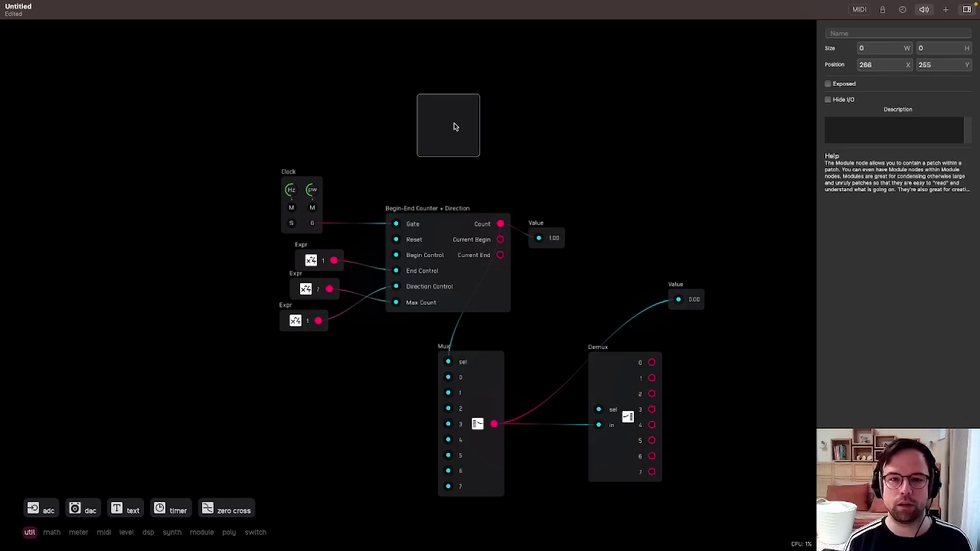
pyautogui.moveTo(446, 127); pyautogui.dragTo(636, 223)
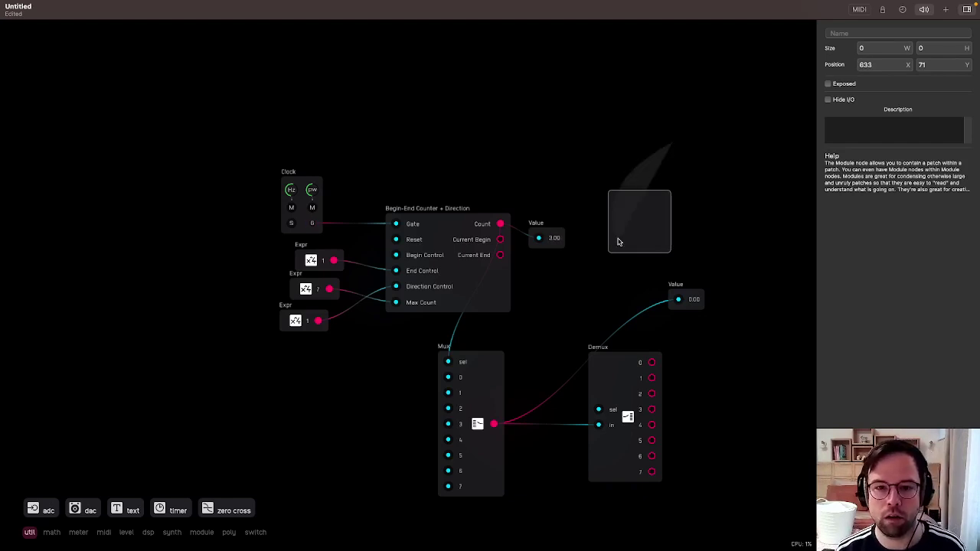
pyautogui.moveTo(626, 232); pyautogui.dragTo(602, 176)
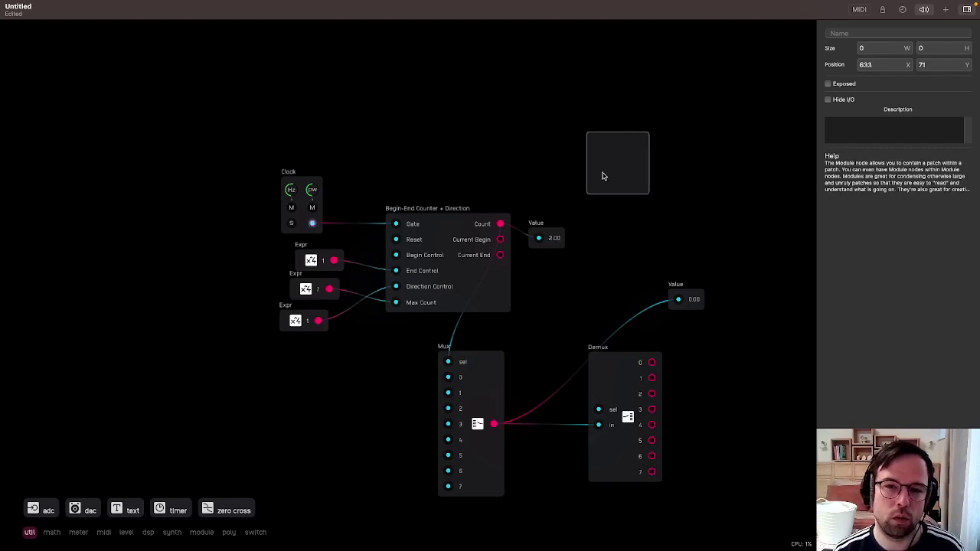
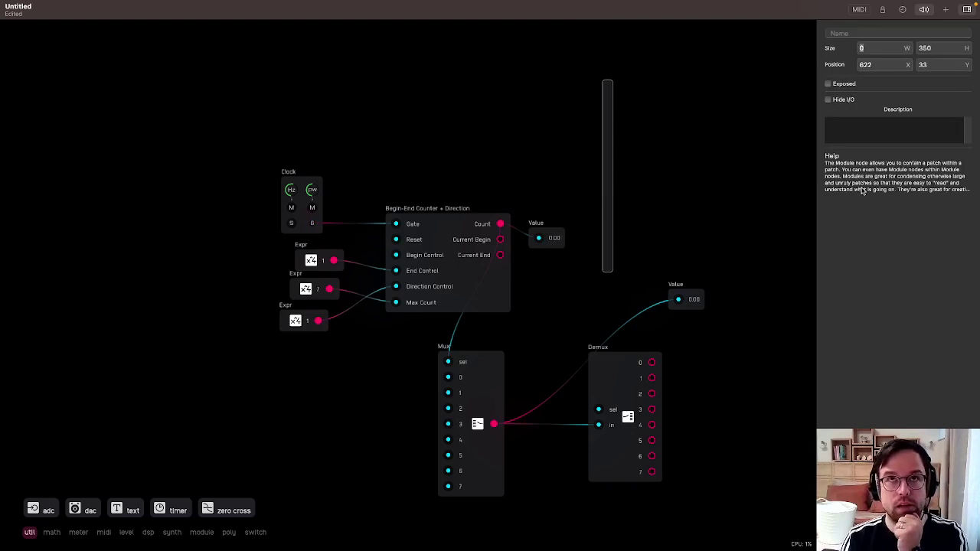
pyautogui.write('120')
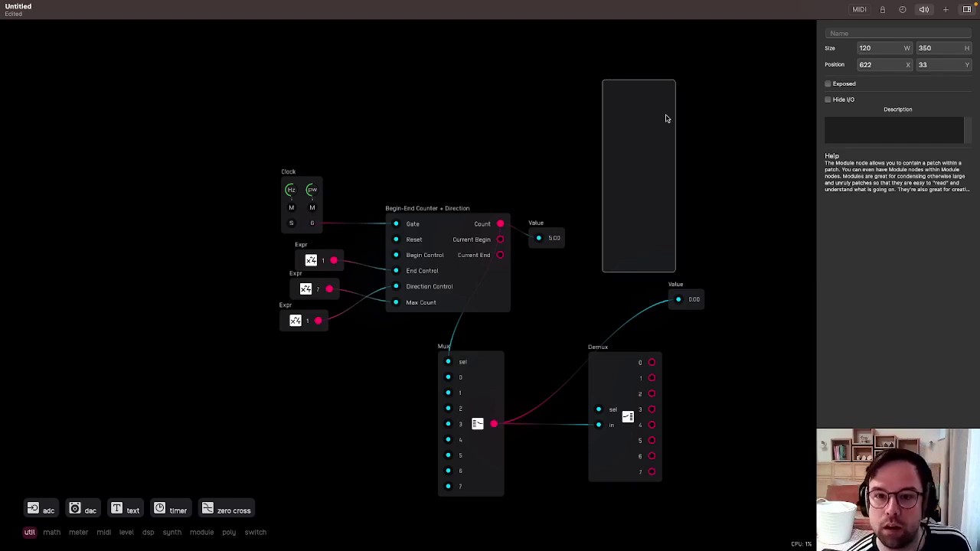
pyautogui.moveTo(633, 169); pyautogui.dragTo(612, 164)
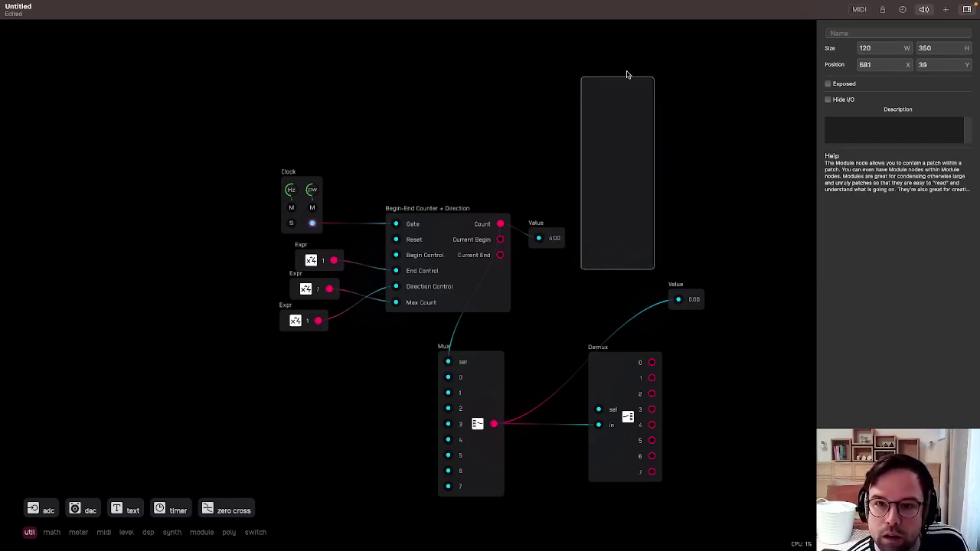
# Search the library for "clock" and place the Clock module over the empty module for a size comparison.
pyautogui.click(946, 9)
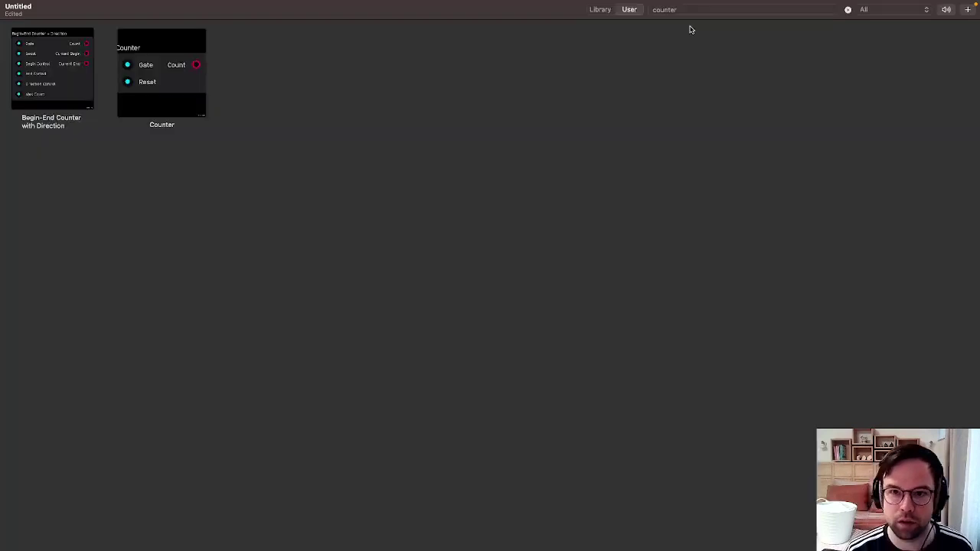
pyautogui.click(691, 9)
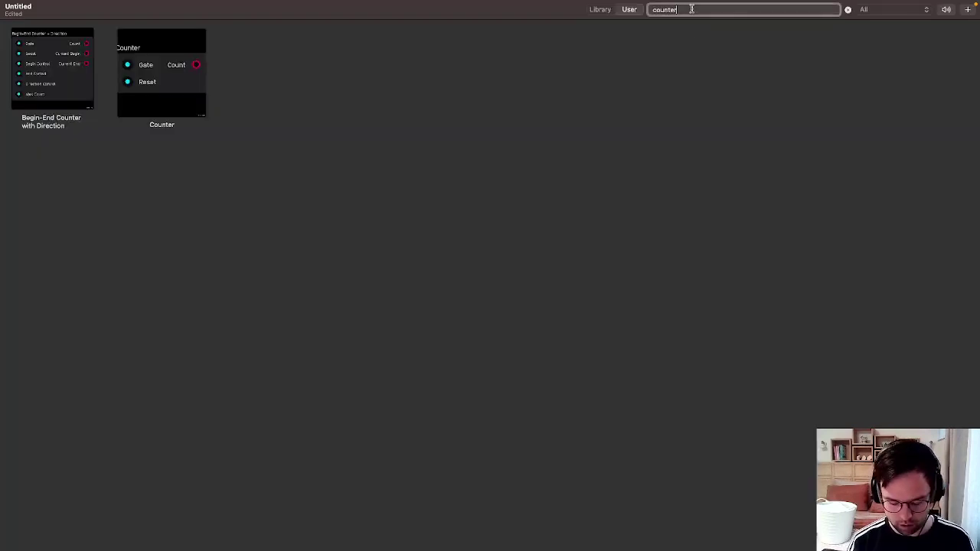
pyautogui.click(601, 9)
pyautogui.doubleClick(678, 9)
pyautogui.write('clock')
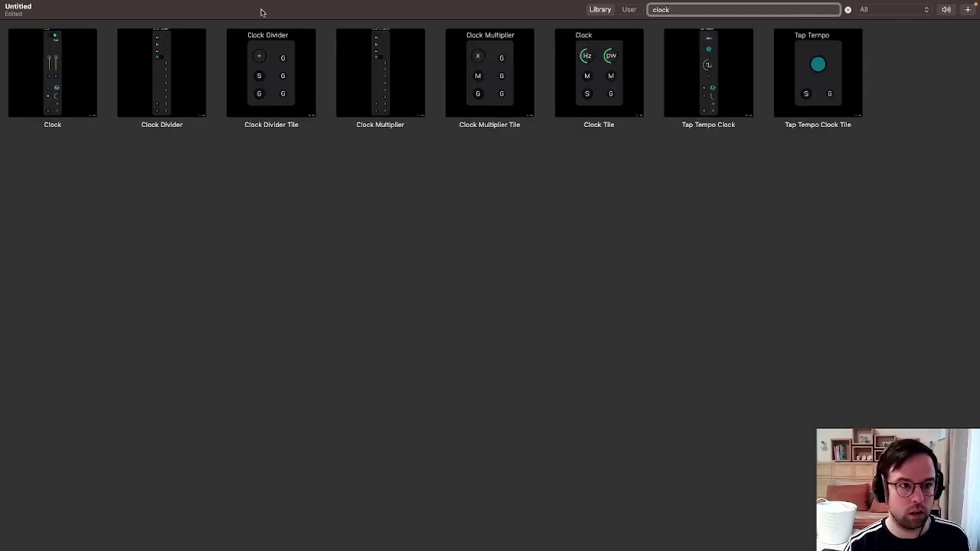
pyautogui.click(79, 83)
pyautogui.moveTo(501, 222); pyautogui.dragTo(616, 118)
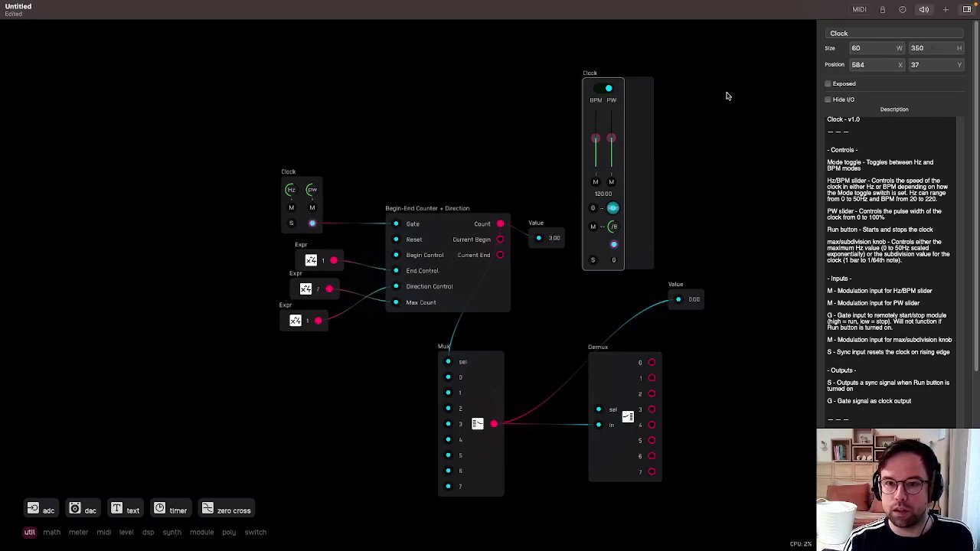
# Compare the library Clock with the empty module by lining up their upper-left corners and shifting the two apart vertically.
pyautogui.click(624, 105)
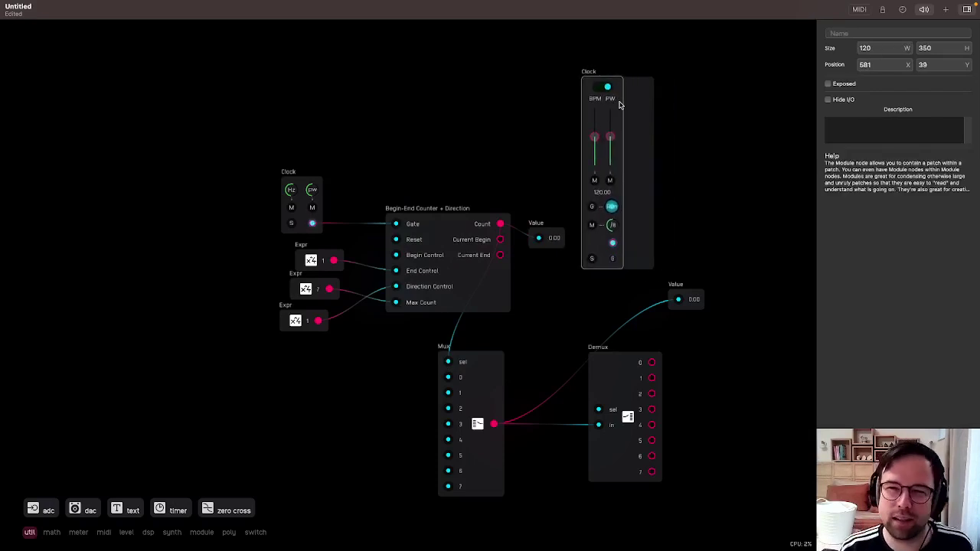
pyautogui.moveTo(620, 105); pyautogui.dragTo(632, 128)
pyautogui.click(679, 51)
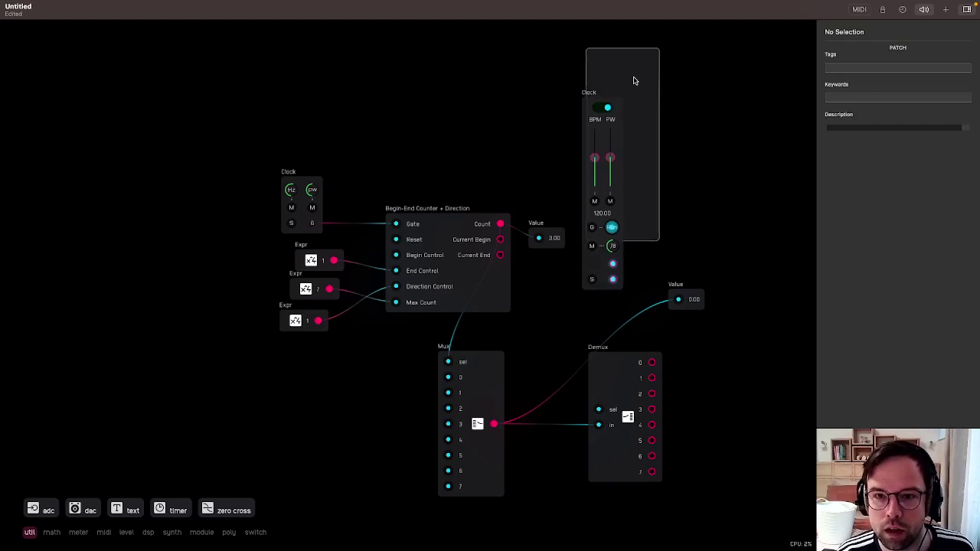
pyautogui.moveTo(628, 128); pyautogui.dragTo(642, 70)
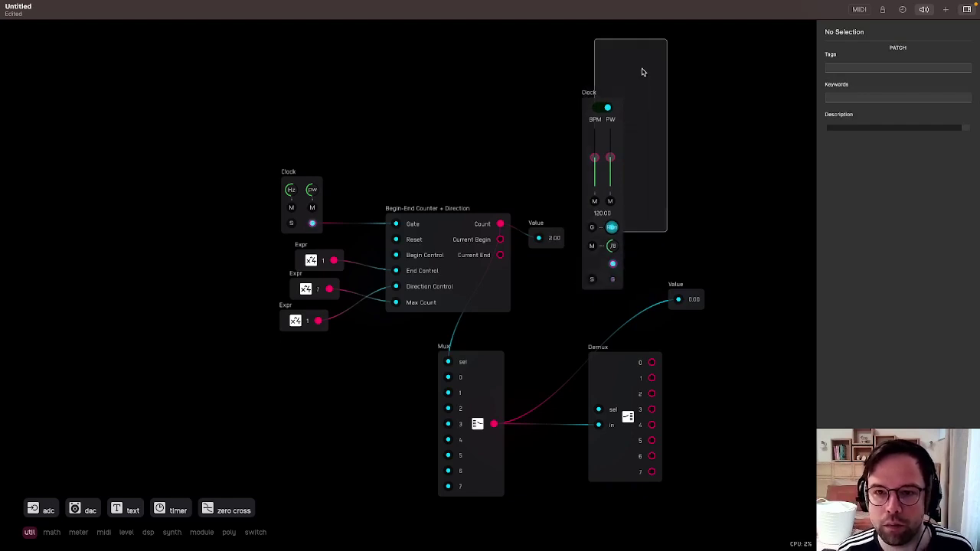
# Delete the Clock used for comparison and move the empty module down to about X 593, Y 55.
pyautogui.click(602, 247)
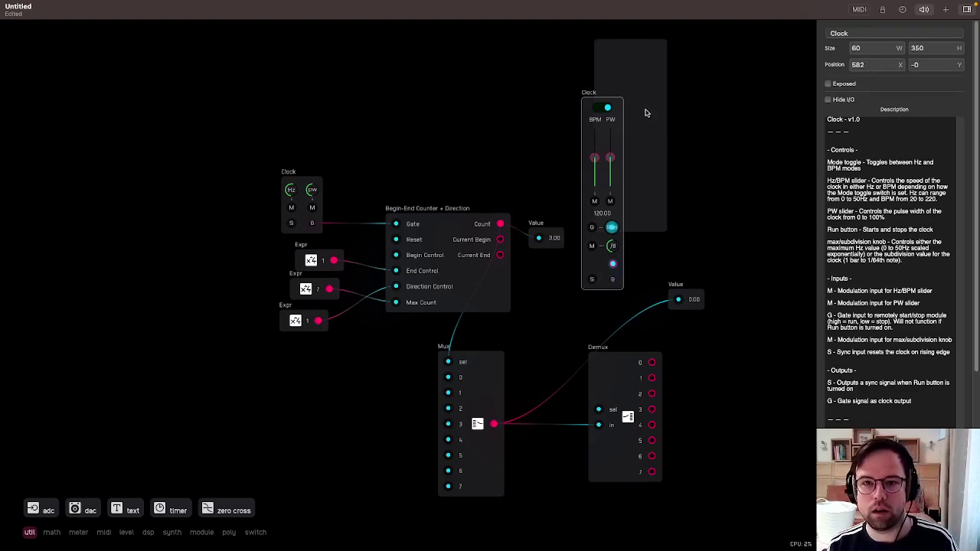
pyautogui.press('BackSpace')
pyautogui.click(647, 115)
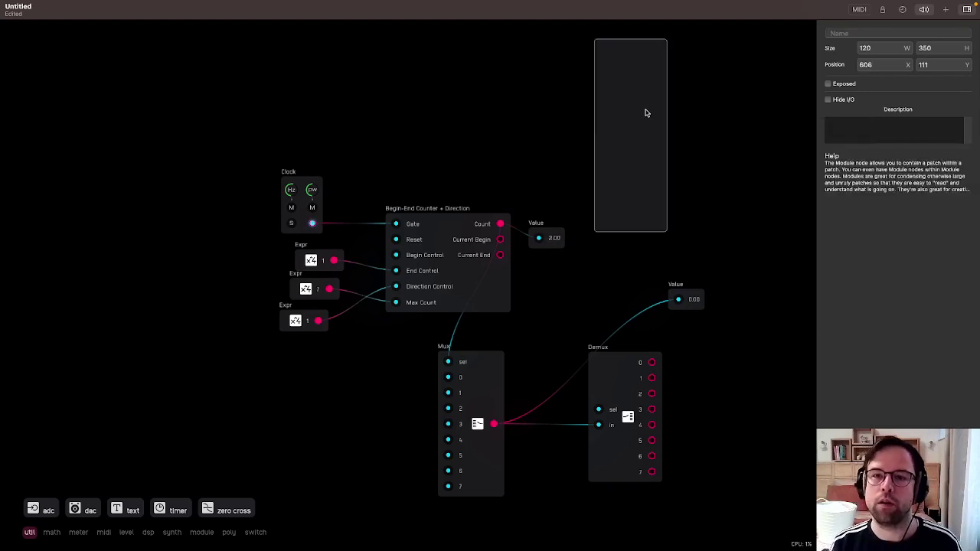
pyautogui.moveTo(640, 127); pyautogui.dragTo(634, 156)
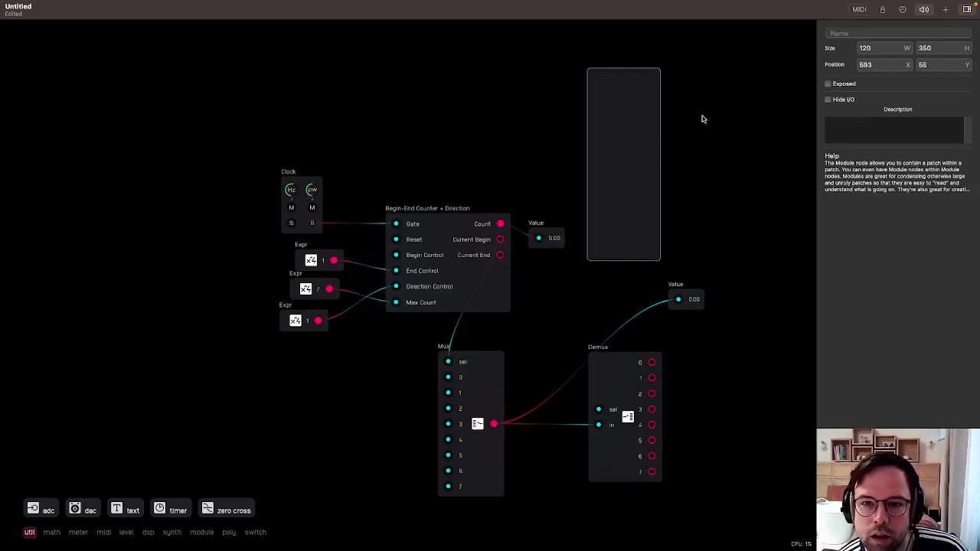
pyautogui.click(692, 157)
pyautogui.click(635, 136)
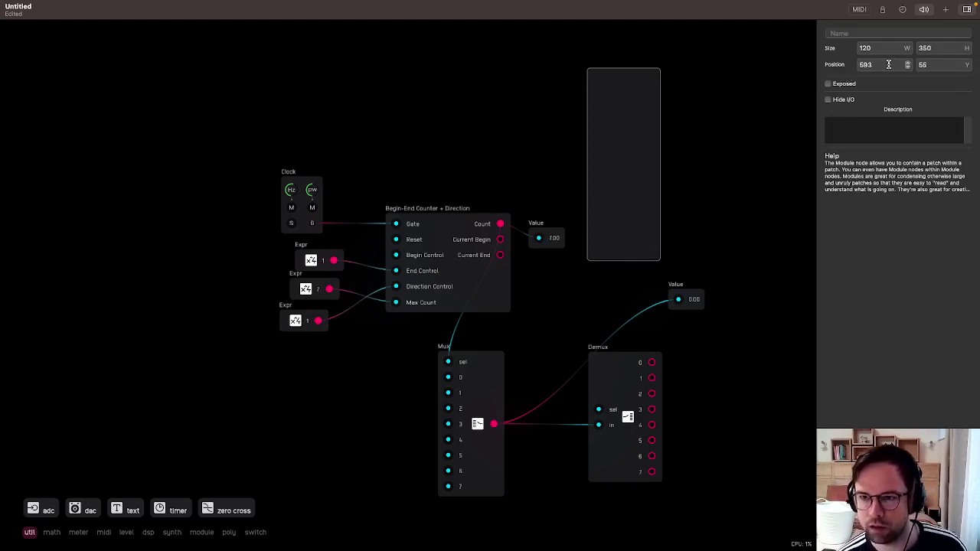
# Try widths of 10 and 20 on the empty module and set its width back to 120.
pyautogui.doubleClick(870, 48)
pyautogui.write('10')
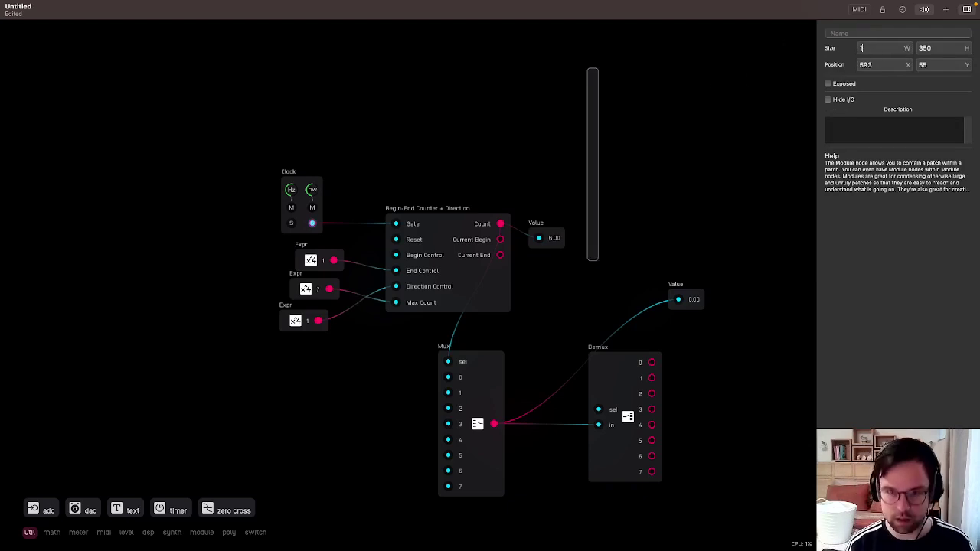
pyautogui.press('BackSpace')
pyautogui.press('BackSpace')
pyautogui.write('2')
pyautogui.press('BackSpace')
pyautogui.press('BackSpace')
pyautogui.write('20')
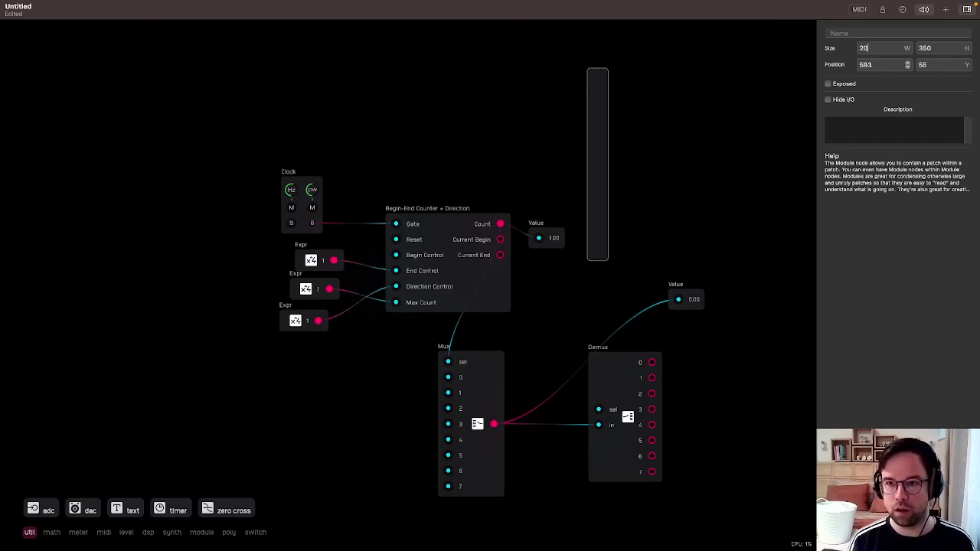
pyautogui.press('BackSpace')
pyautogui.press('BackSpace')
pyautogui.write('0120')
pyautogui.click(783, 123)
# Move the empty module to the left of the Clock tile and the second Value node above the gap between Mux and Demux.
pyautogui.click(636, 149)
pyautogui.moveTo(639, 146); pyautogui.dragTo(190, 225)
pyautogui.moveTo(363, 140); pyautogui.dragTo(426, 133)
pyautogui.moveTo(748, 293); pyautogui.dragTo(625, 317)
pyautogui.click(658, 236)
pyautogui.click(248, 224)
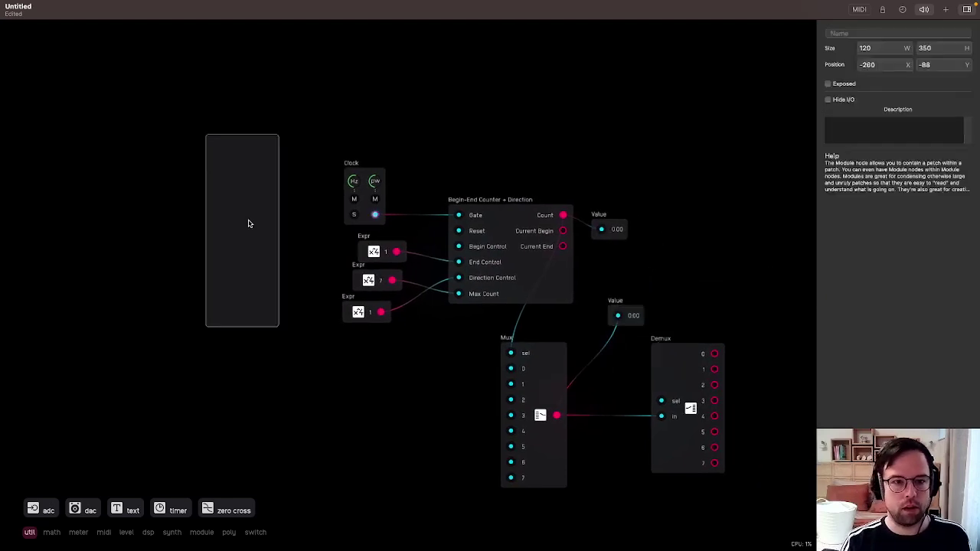
# Open the empty module's inner patch and add an Input node.
pyautogui.doubleClick(249, 221)
pyautogui.rightClick(470, 175)
pyautogui.click(440, 175)
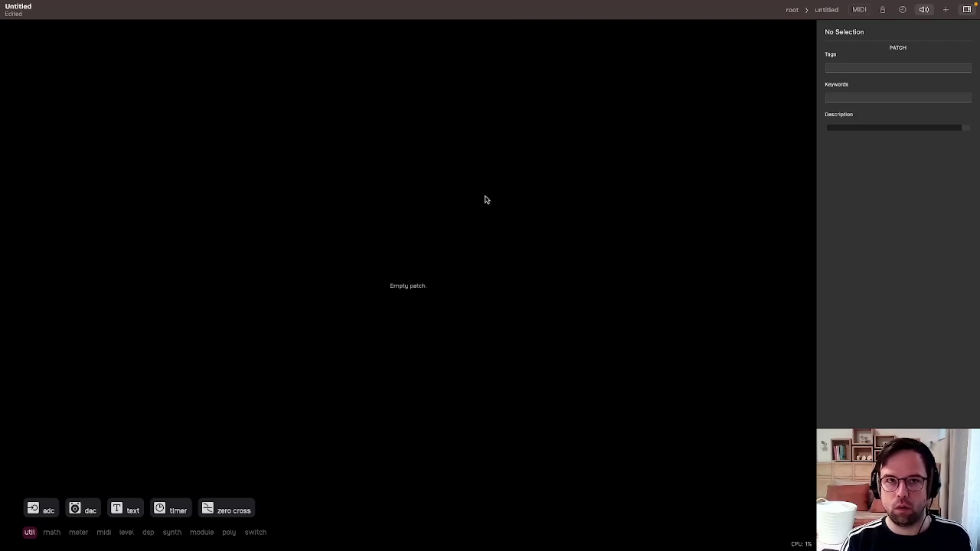
pyautogui.rightClick(484, 199)
pyautogui.moveTo(534, 218)
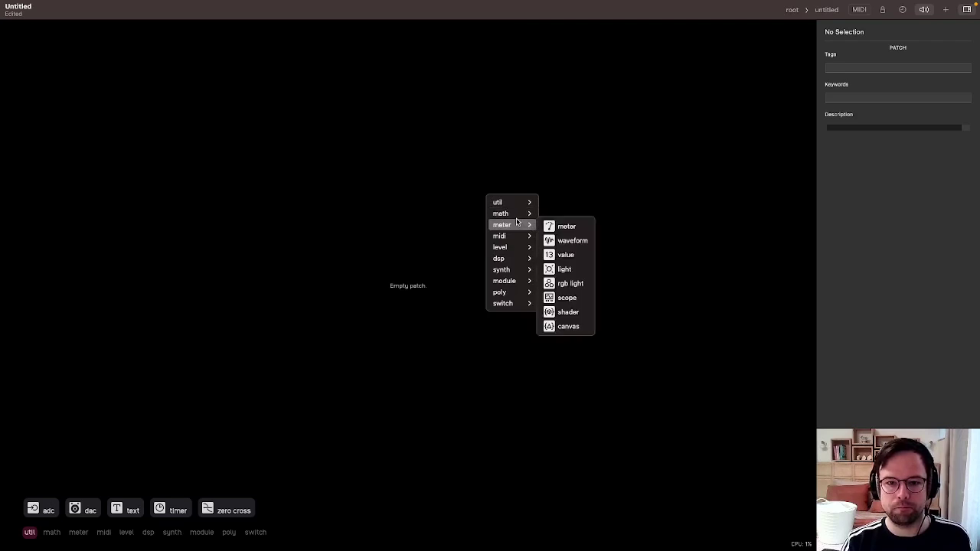
pyautogui.moveTo(527, 283)
pyautogui.click(565, 297)
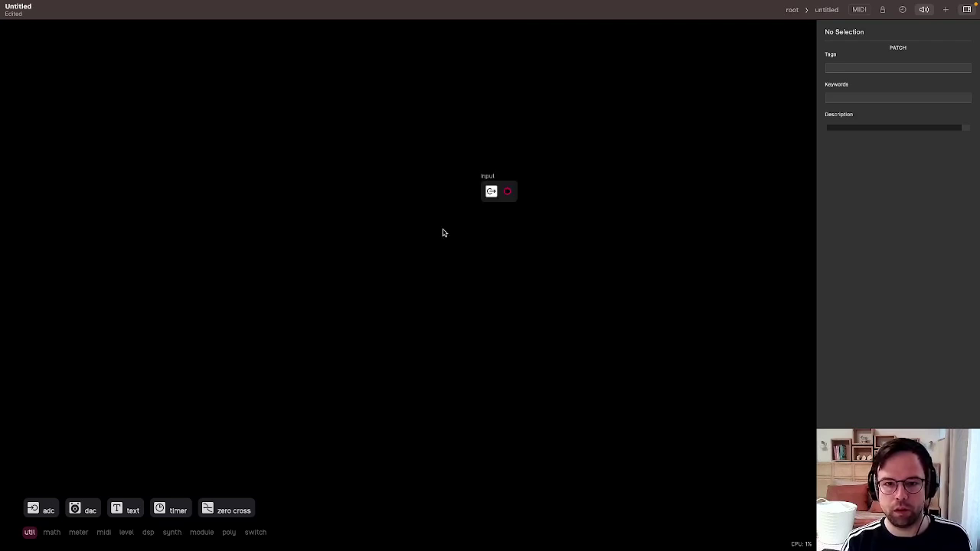
# Duplicate the Input node into a vertical column of eight at X 100, spaced 60 units apart.
pyautogui.scroll(3, 538, 206)
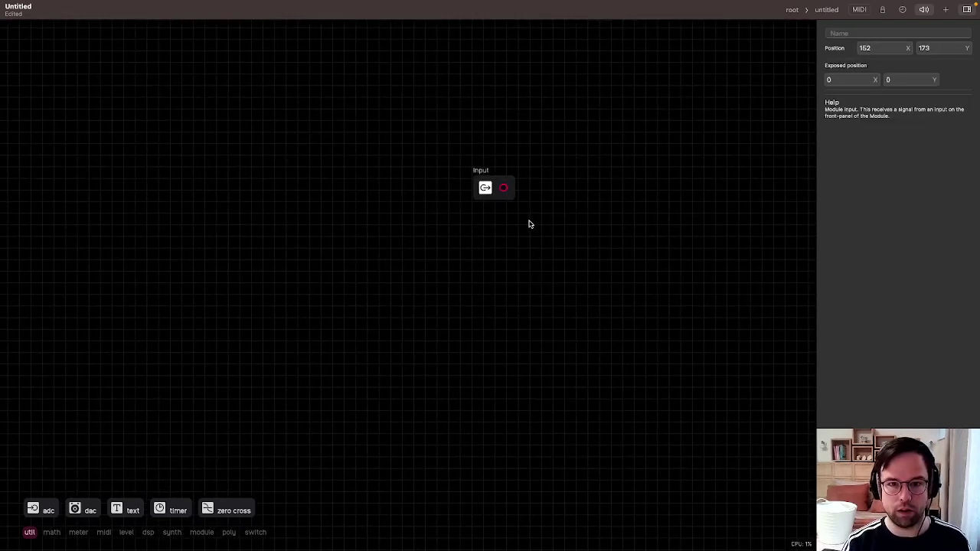
pyautogui.moveTo(484, 188); pyautogui.dragTo(453, 242)
pyautogui.scroll(3, 451, 208)
pyautogui.press('super+d')
pyautogui.moveTo(496, 159); pyautogui.dragTo(457, 319)
pyautogui.press('super+d')
pyautogui.moveTo(467, 188); pyautogui.dragTo(460, 324)
pyautogui.click(490, 70)
pyautogui.hotkey('ctrl', 'a')
pyautogui.hotkey('ctrl', 'd')
pyautogui.moveTo(500, 197); pyautogui.dragTo(435, 469)
# Undo the Input duplications back to two nodes and redo them to restore the full column.
pyautogui.hotkey('ctrl', 'z')
pyautogui.hotkey('ctrl', 'z')
pyautogui.hotkey('ctrl', 'z')
pyautogui.hotkey('ctrl', 'z')
pyautogui.hotkey('ctrl', 'z')
pyautogui.hotkey('ctrl', 'z')
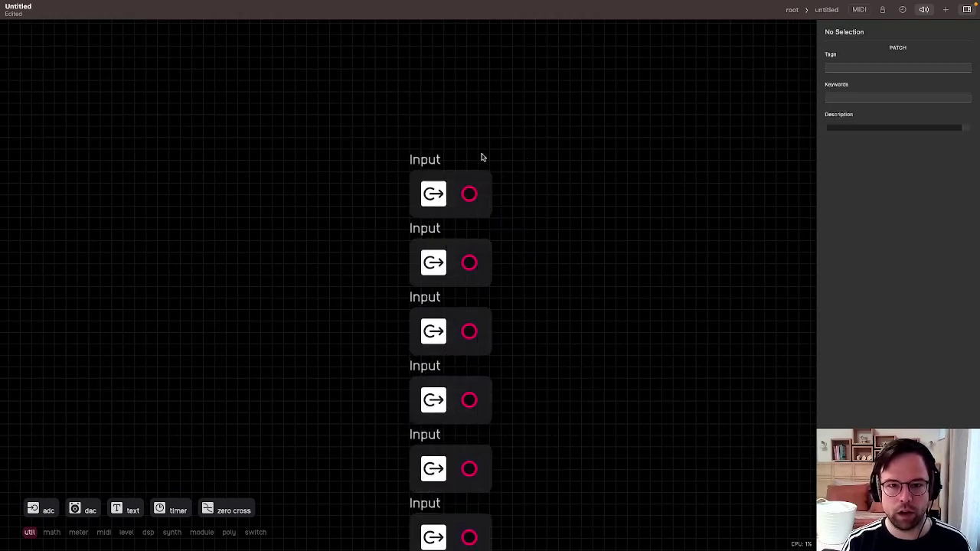
pyautogui.hotkey('ctrl', 'z')
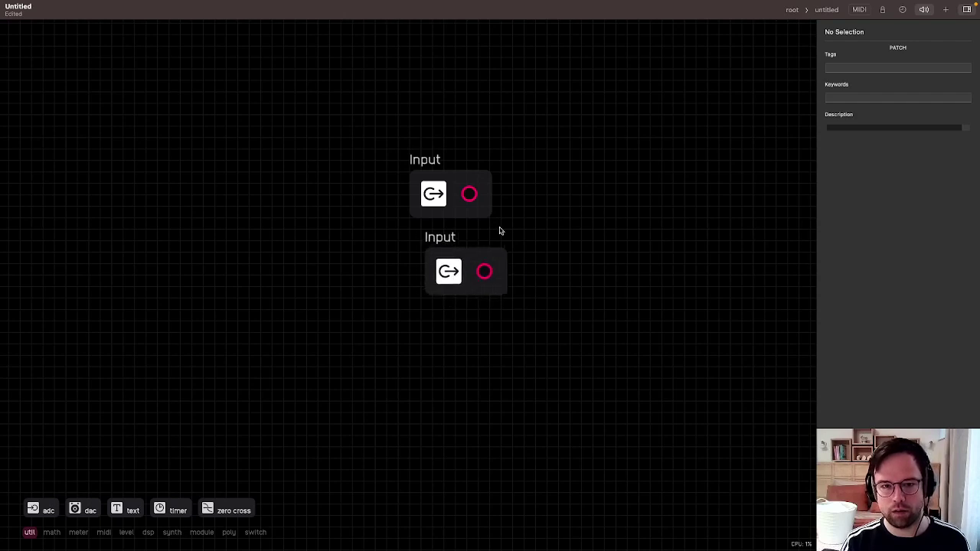
pyautogui.hotkey('ctrl', 'shift', 'z')
pyautogui.hotkey('ctrl', 'shift', 'z')
pyautogui.hotkey('ctrl', 'shift', 'z')
pyautogui.press('super+shift+z')
pyautogui.press('super+shift+z')
pyautogui.press('super+shift+z')
pyautogui.press('super+shift+z')
pyautogui.press('super+shift+z')
pyautogui.press('super+shift+z')
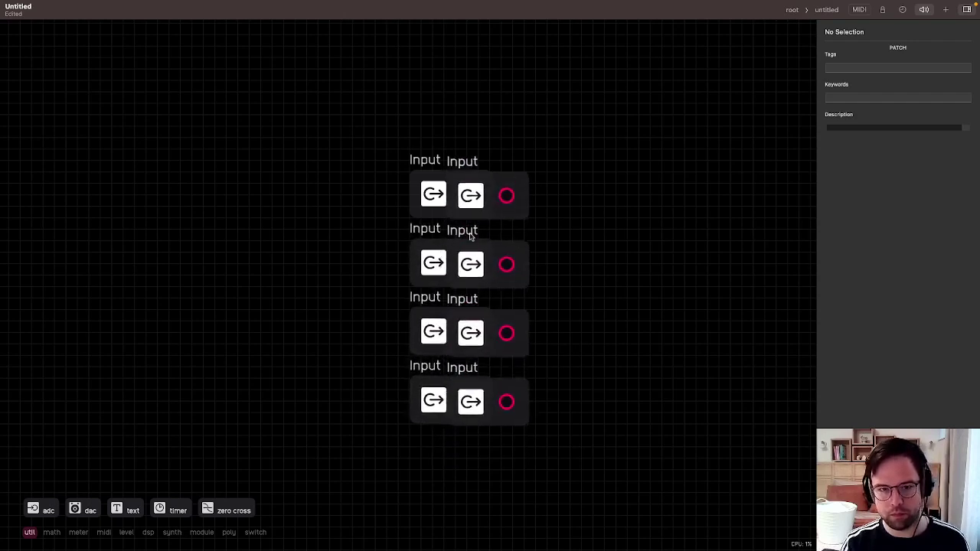
# Examine where the new inputs sit on the module's front panel in the root patch, and reopen the module.
pyautogui.scroll(-2, 571, 257)
pyautogui.moveTo(571, 257); pyautogui.dragTo(585, 342)
pyautogui.click(426, 189)
pyautogui.moveTo(573, 247); pyautogui.dragTo(594, 151)
pyautogui.scroll(-3, 422, 114)
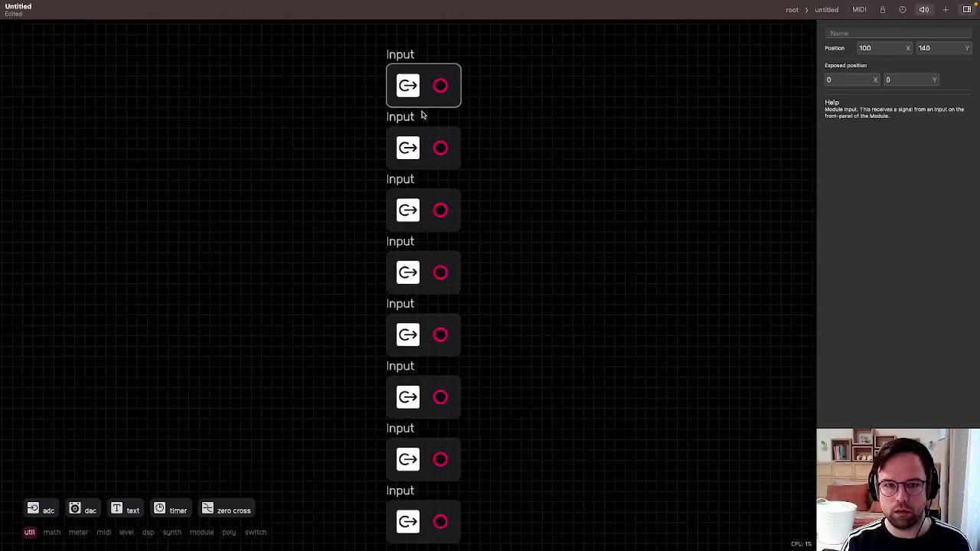
pyautogui.click(791, 9)
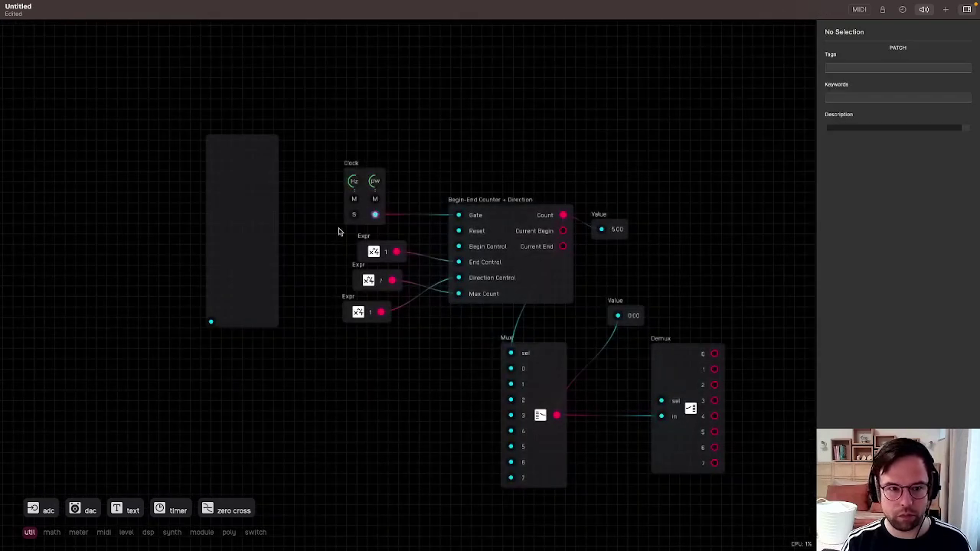
pyautogui.scroll(3, 176, 335)
pyautogui.scroll(3, 228, 320)
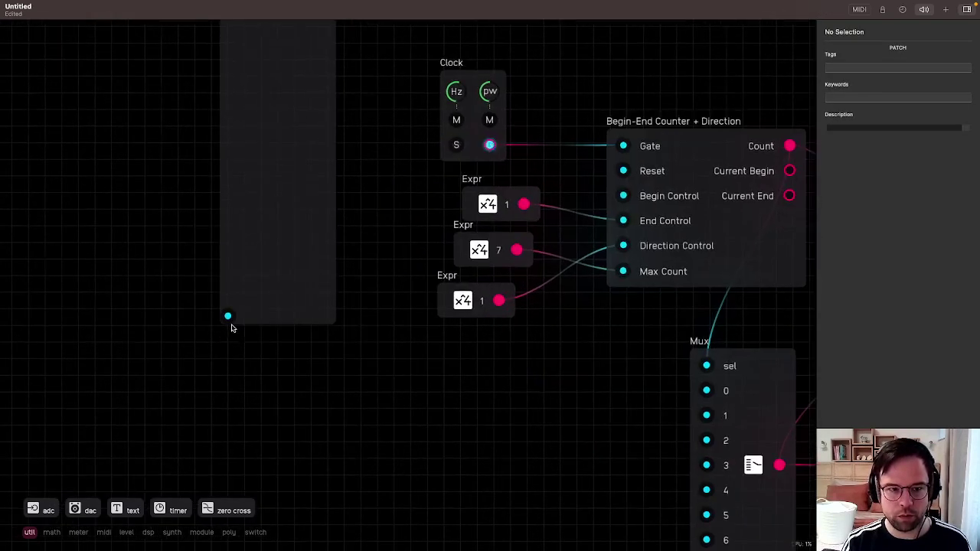
pyautogui.scroll(5, 297, 412)
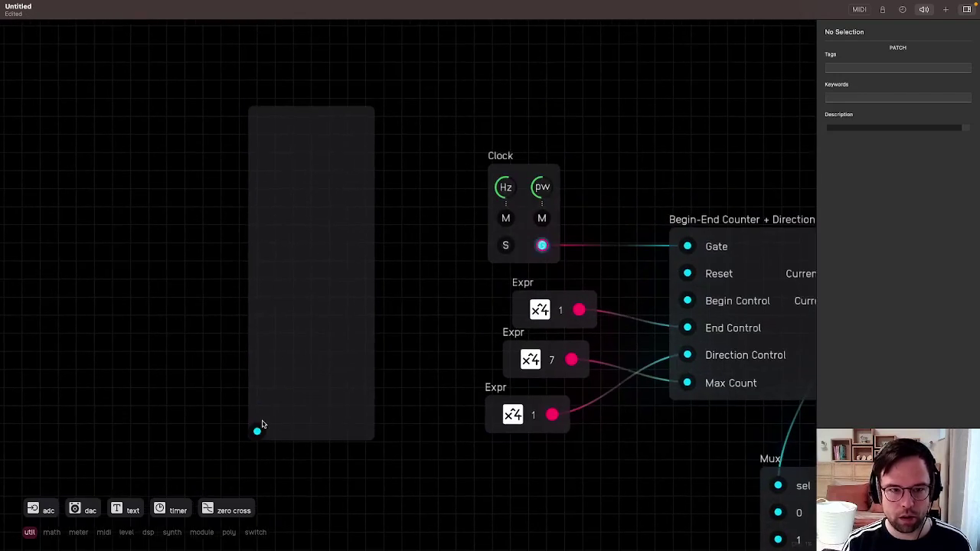
pyautogui.doubleClick(301, 378)
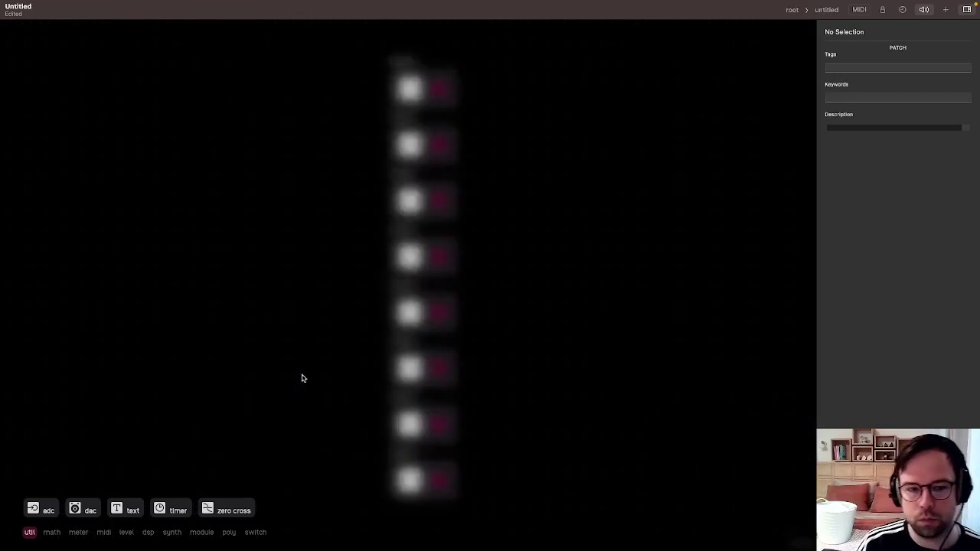
# Try naming the uppermost Input node 1 and clear the name again.
pyautogui.click(429, 89)
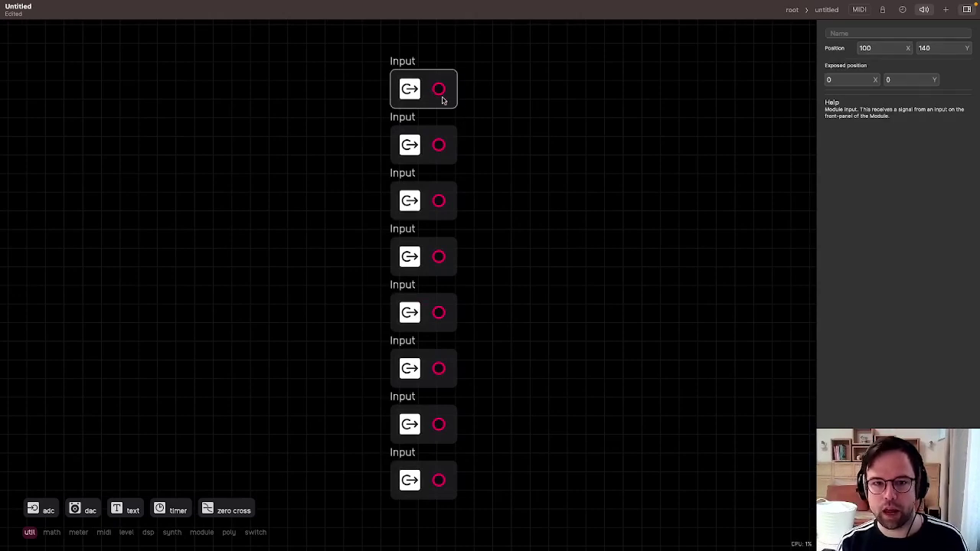
pyautogui.click(894, 34)
pyautogui.write('asdf')
pyautogui.click(586, 107)
pyautogui.click(451, 98)
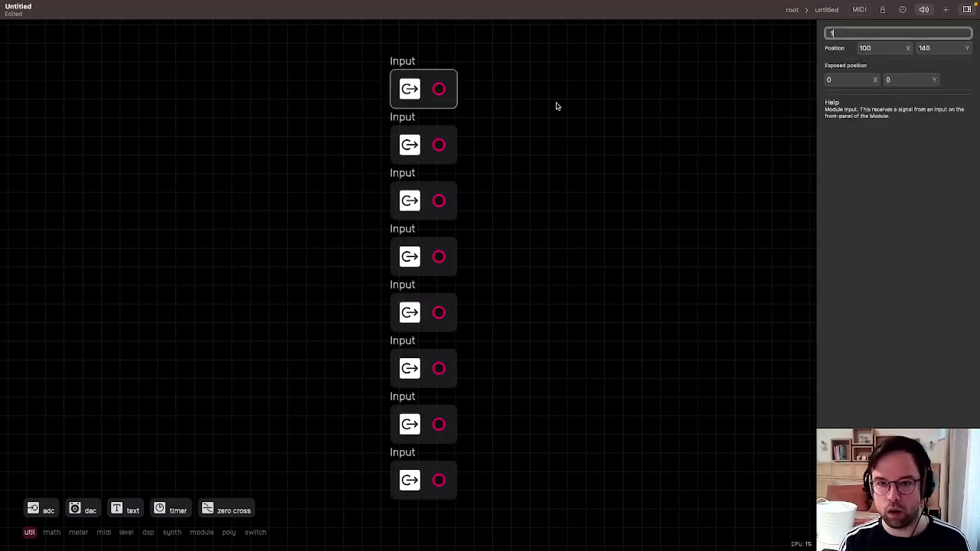
pyautogui.press('Return')
pyautogui.click(845, 36)
pyautogui.press('BackSpace')
pyautogui.click(619, 106)
pyautogui.click(450, 100)
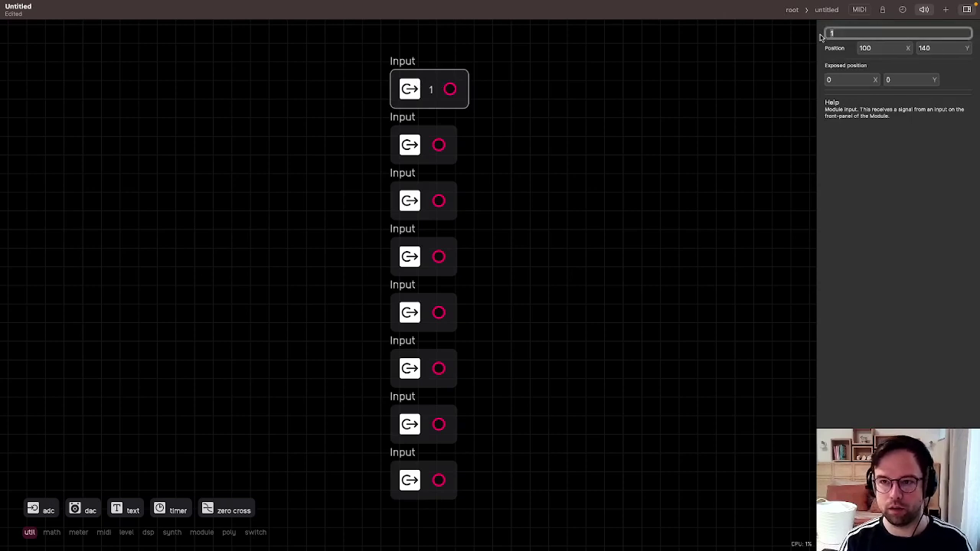
pyautogui.press('BackSpace')
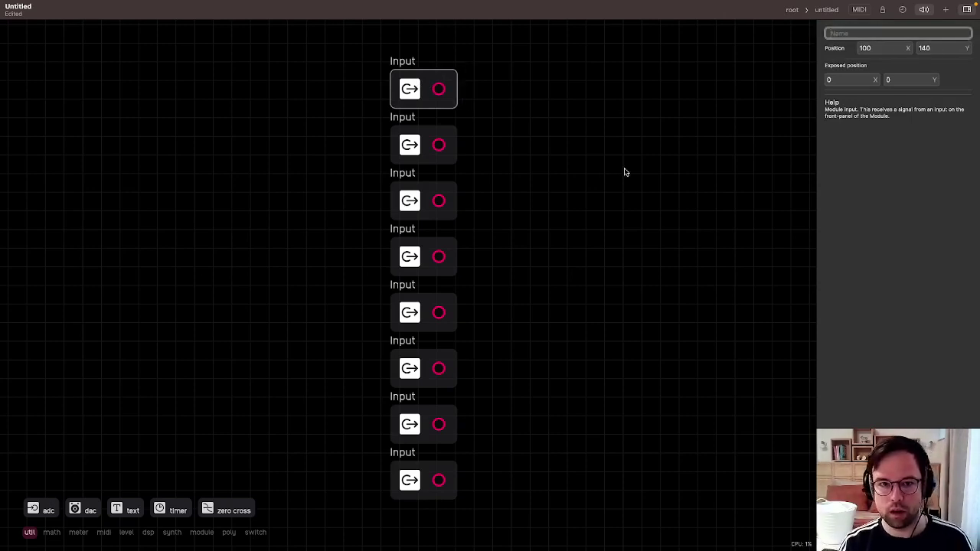
pyautogui.click(465, 114)
# Set the lowest Input's exposed position to X 10, Y 10 and the exposed X of the Input above it to 10.
pyautogui.click(418, 482)
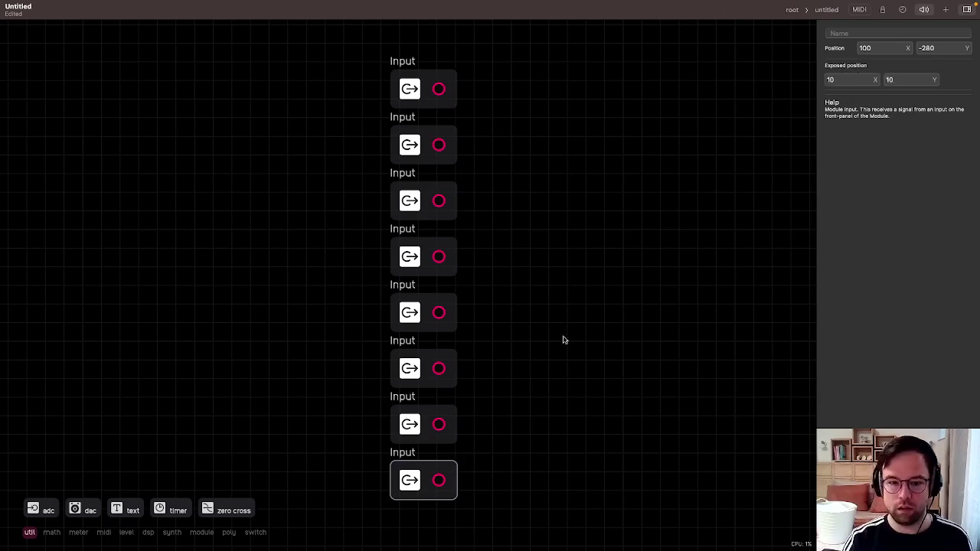
pyautogui.click(423, 418)
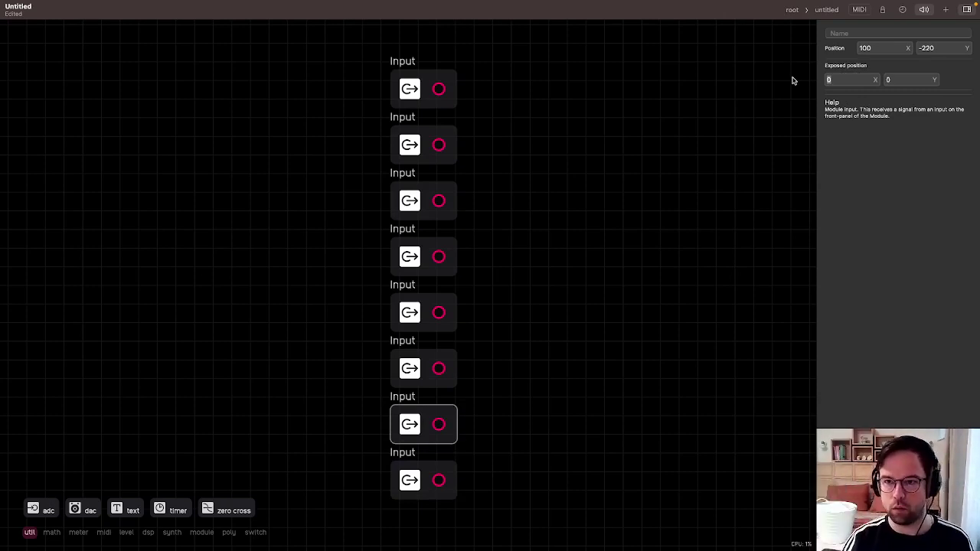
pyautogui.write('10')
pyautogui.moveTo(497, 48)
pyautogui.mouseDown()
pyautogui.moveTo(458, 50)
pyautogui.moveTo(471, 528)
pyautogui.mouseUp()
pyautogui.write('10')
pyautogui.press('Return')
pyautogui.click(492, 396)
pyautogui.click(416, 435)
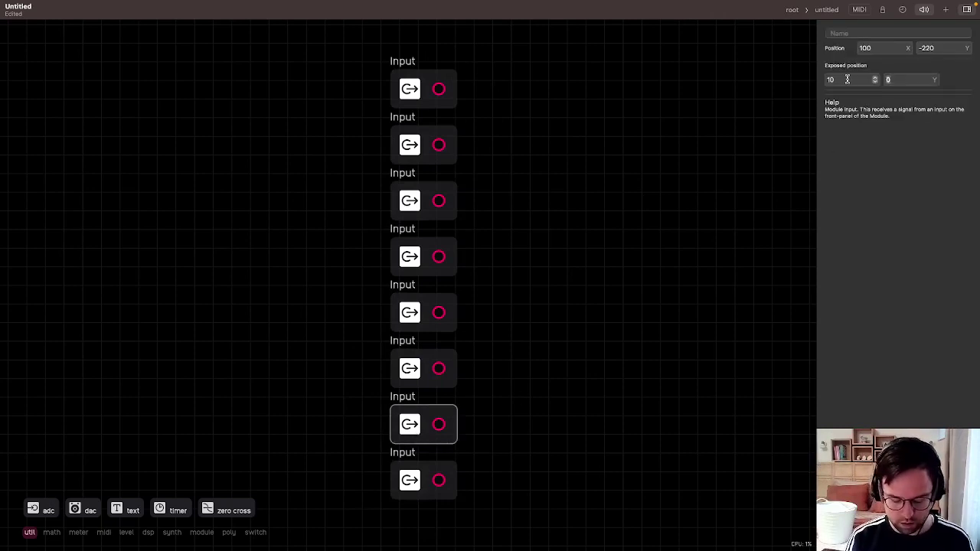
# Set the exposed position of the third Input from the bottom of the column to X 10, Y 70.
pyautogui.click(413, 359)
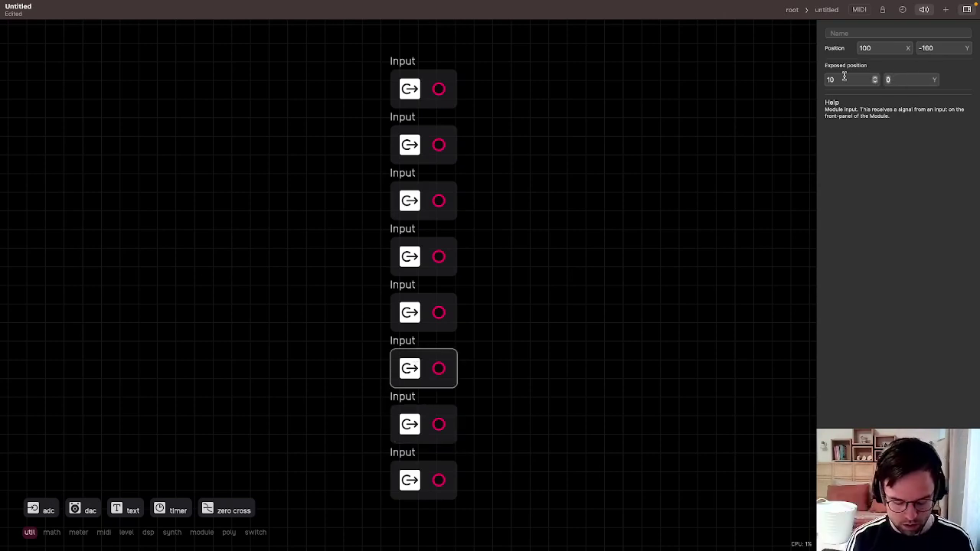
pyautogui.write('70')
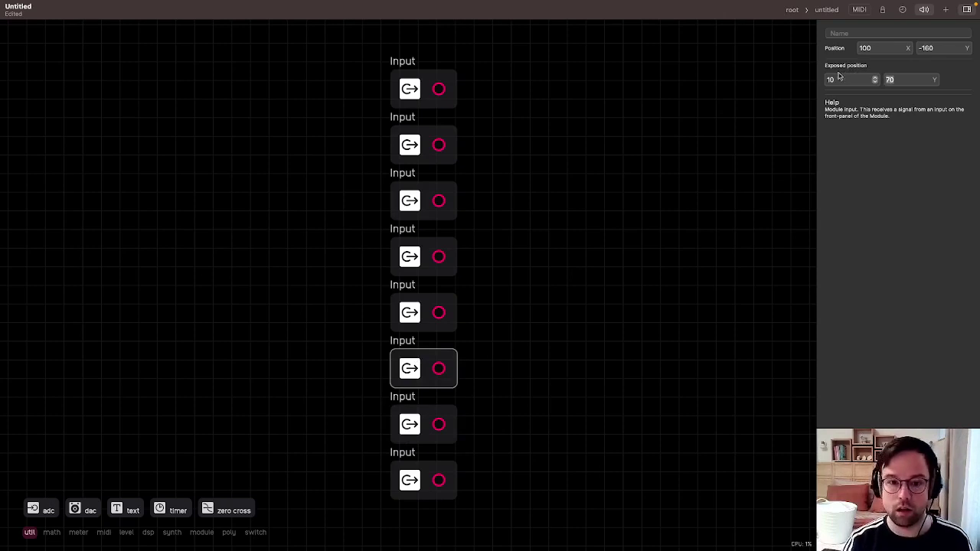
# Set the exposed Y position of the fourth Input from the bottom of the column to 100 and the fifth to 130.
pyautogui.click(414, 314)
pyautogui.click(894, 79)
pyautogui.write('100')
pyautogui.press('Return')
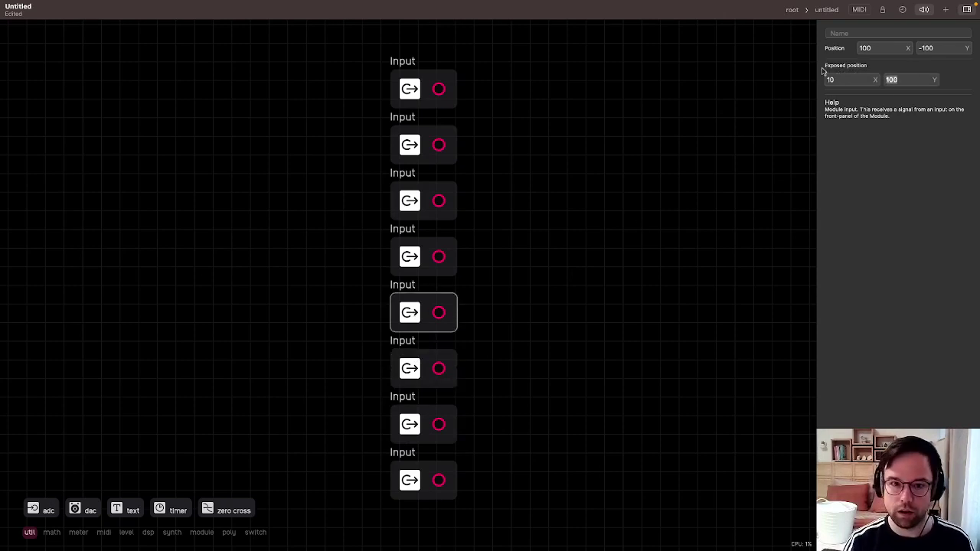
pyautogui.click(413, 260)
pyautogui.write('130')
pyautogui.press('Return')
# Set the exposed Y position of the sixth Input from the bottom of the column to 160 and the seventh to 190.
pyautogui.click(408, 212)
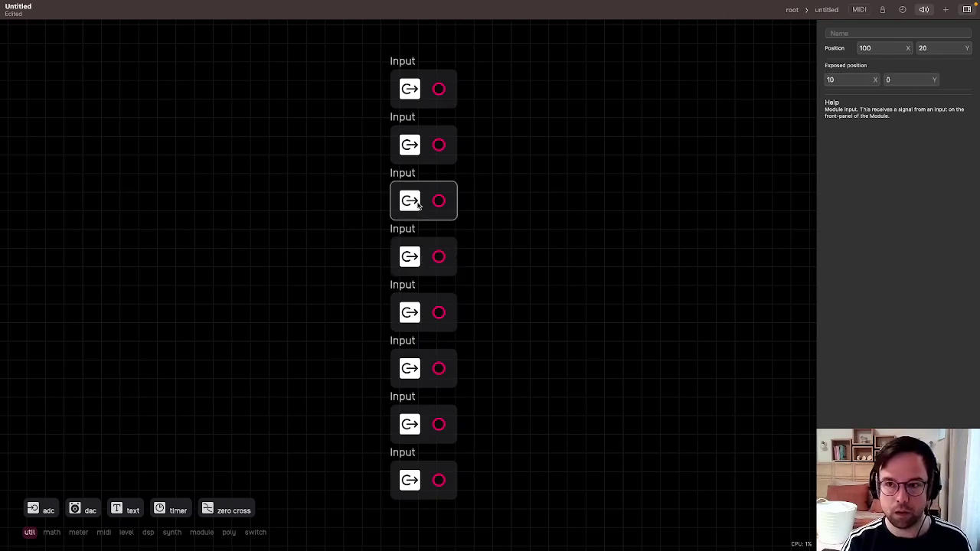
pyautogui.click(896, 79)
pyautogui.write('160')
pyautogui.press('Return')
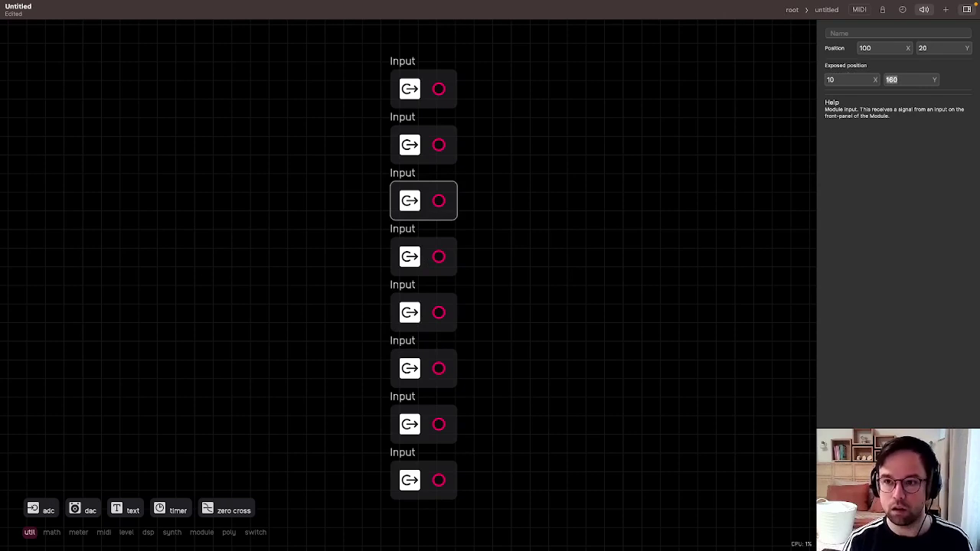
pyautogui.click(411, 145)
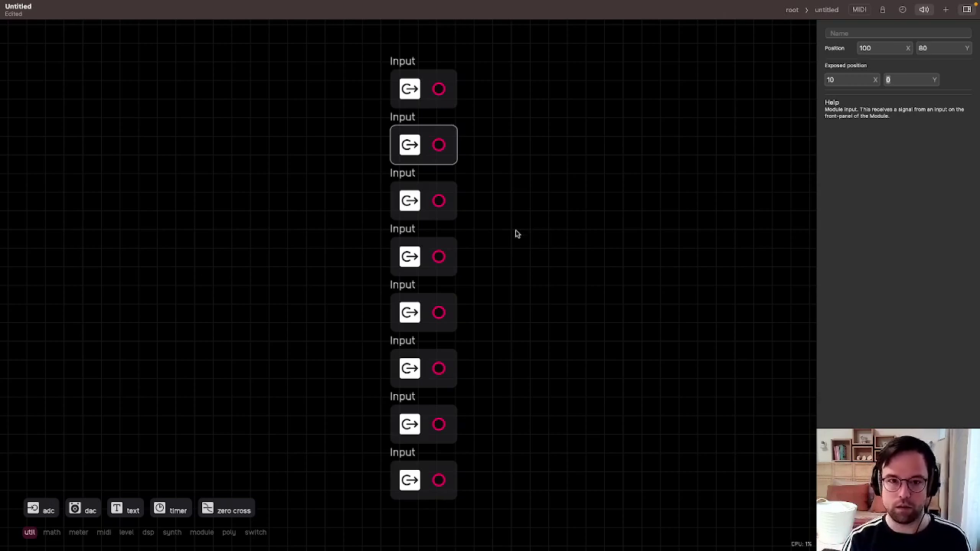
pyautogui.click(406, 199)
pyautogui.click(416, 151)
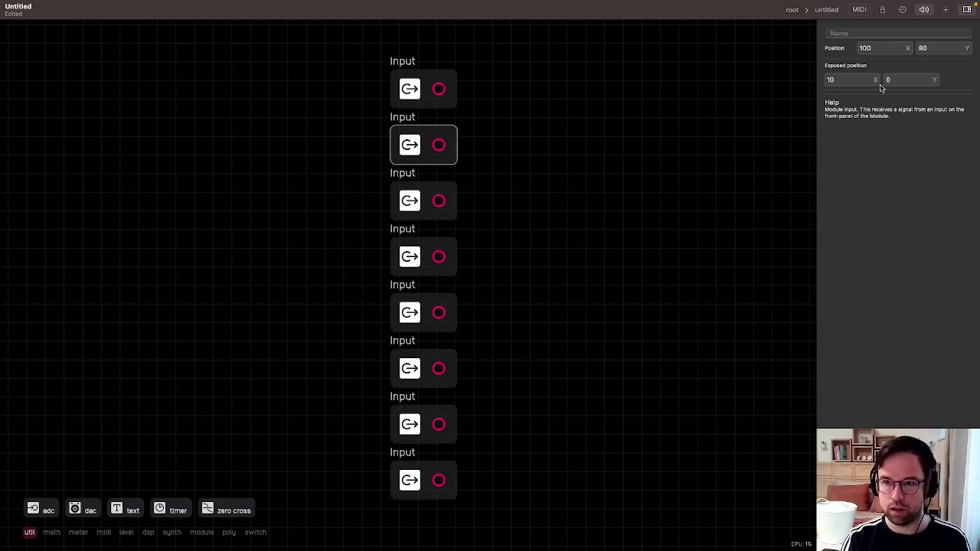
pyautogui.click(900, 79)
pyautogui.press('BackSpace')
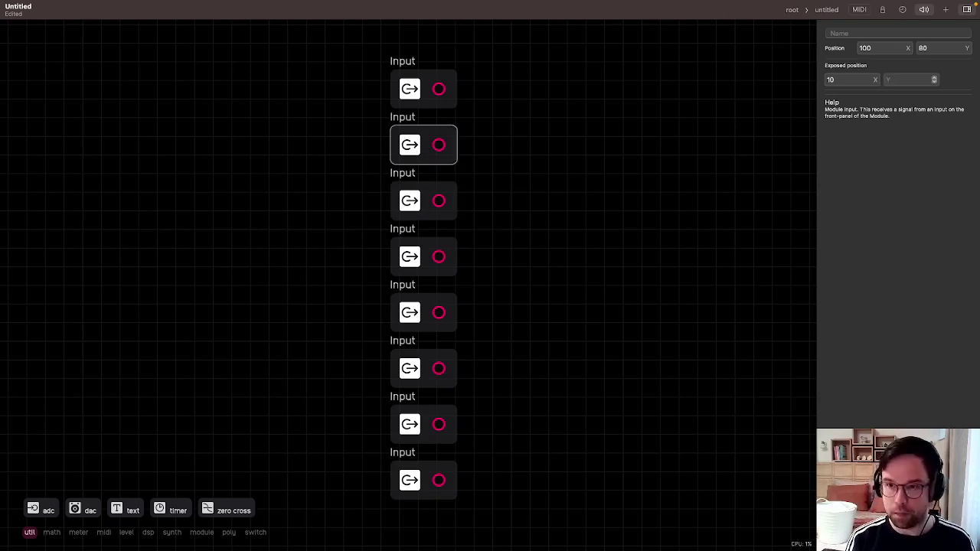
pyautogui.write('190')
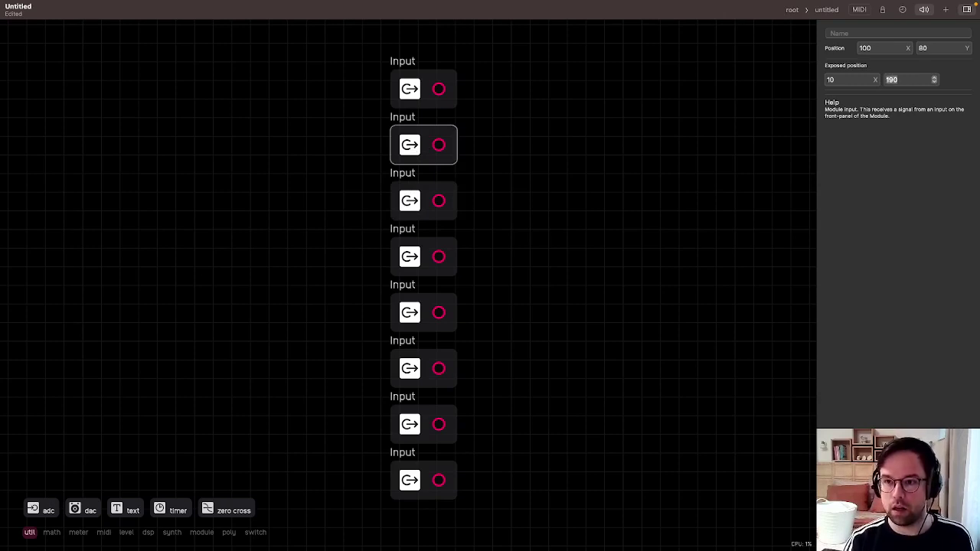
pyautogui.click(672, 168)
# Insert the 5 Horizontal Dots canvas from the module library beside the Input column, view its script and delete it.
pyautogui.click(948, 9)
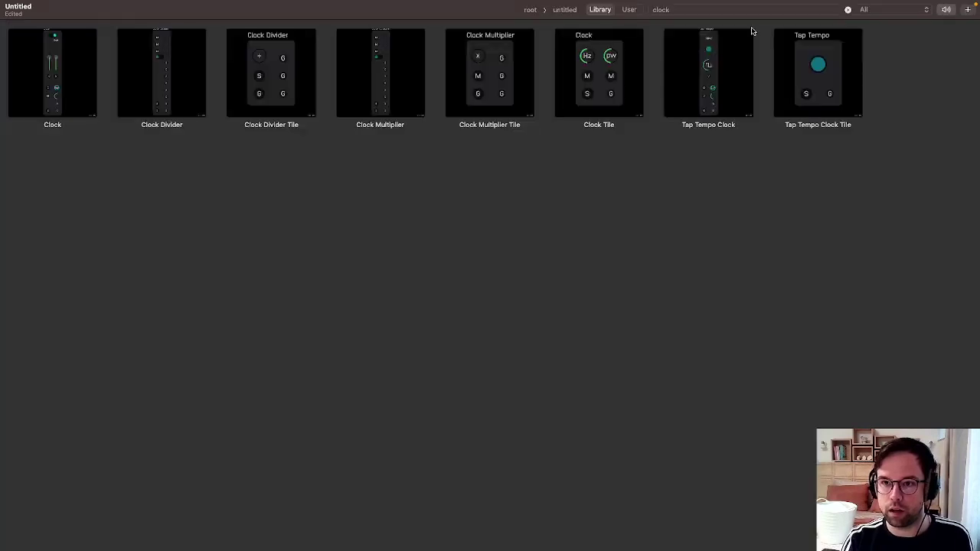
pyautogui.click(652, 9)
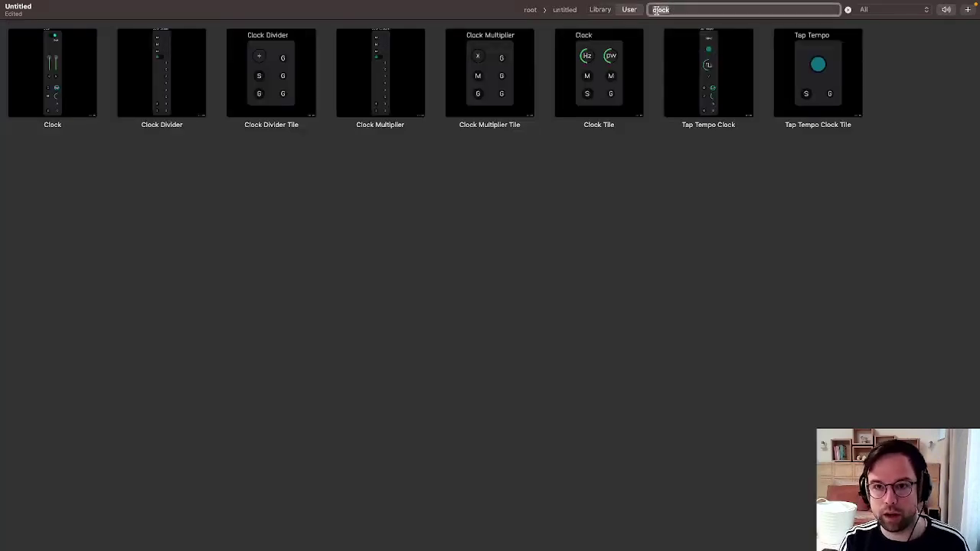
pyautogui.press('BackSpace')
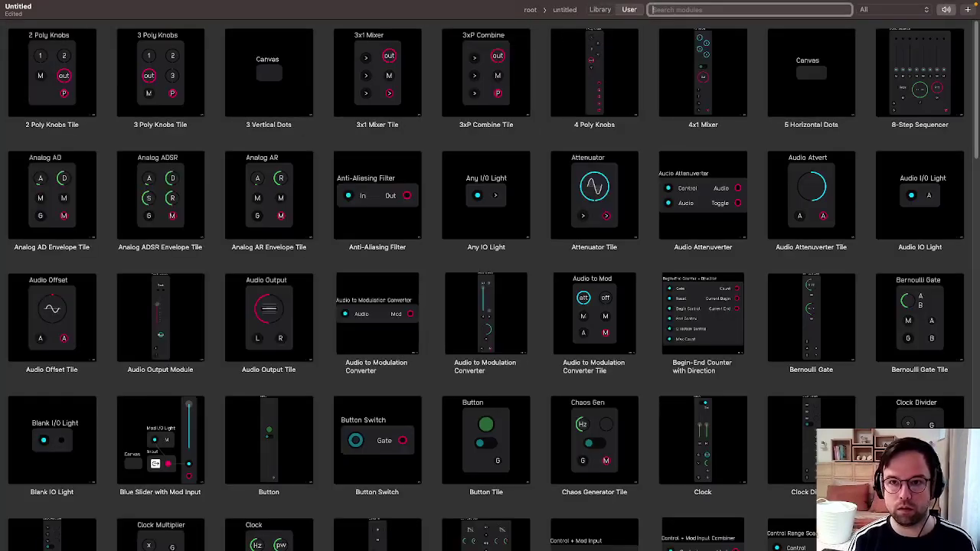
pyautogui.click(816, 61)
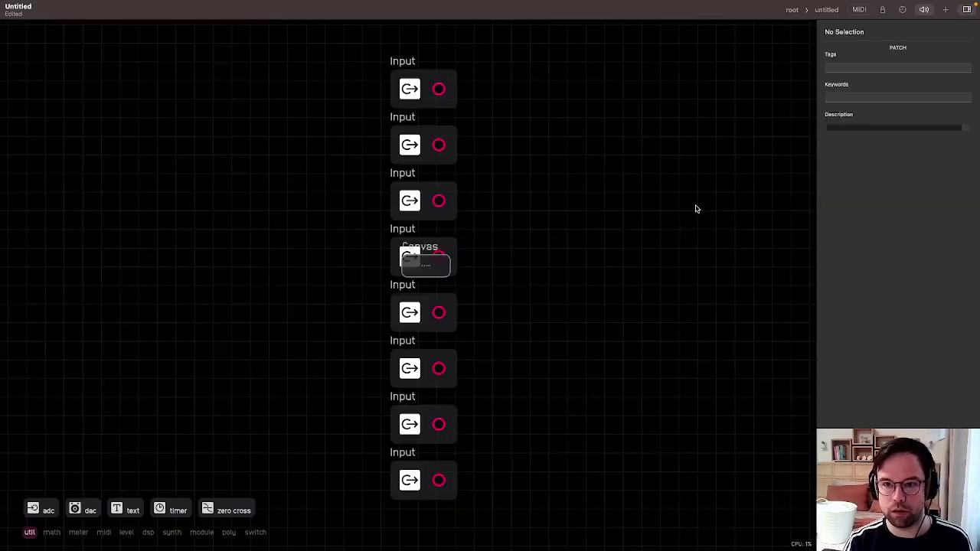
pyautogui.moveTo(477, 281); pyautogui.dragTo(589, 227)
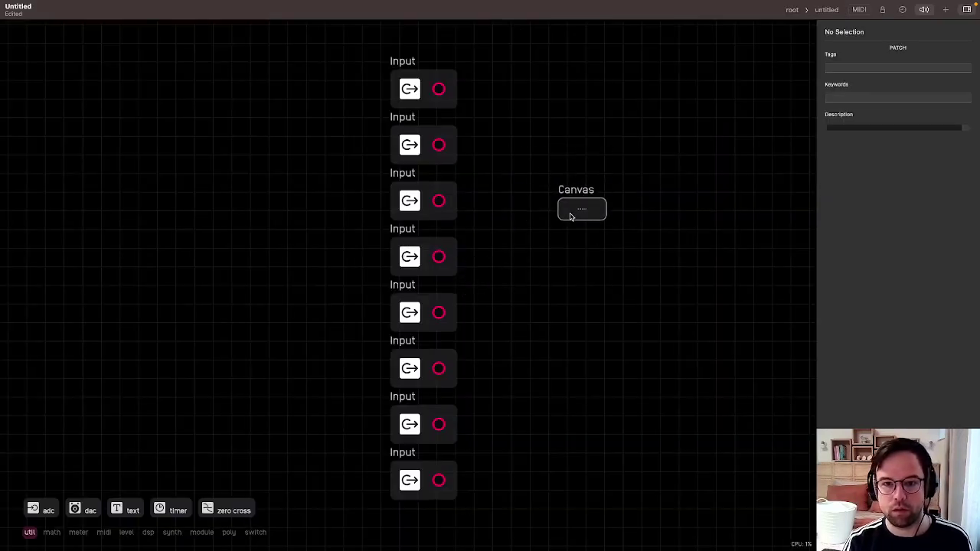
pyautogui.click(569, 214)
pyautogui.moveTo(574, 241); pyautogui.dragTo(587, 226)
pyautogui.press('BackSpace')
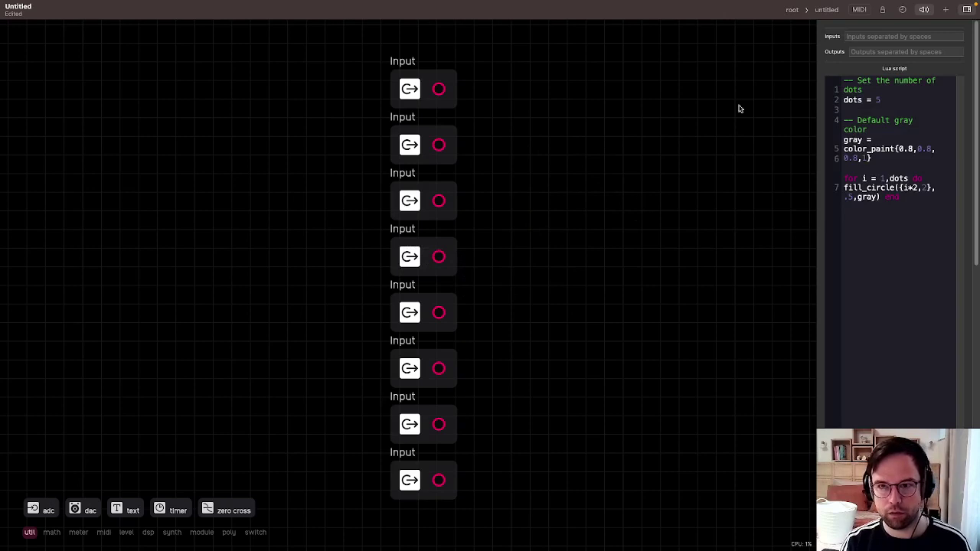
pyautogui.click(76, 5)
pyautogui.moveTo(47, 9)
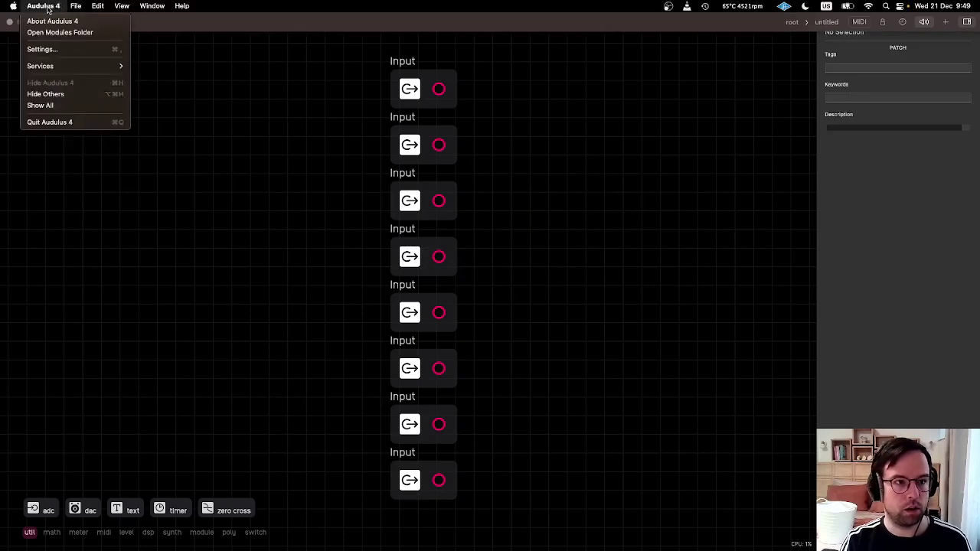
pyautogui.click(585, 304)
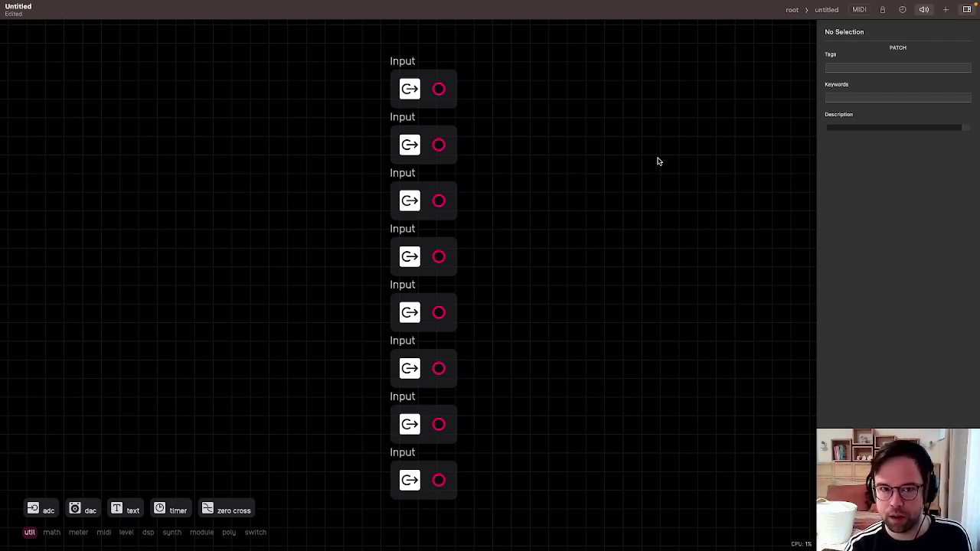
pyautogui.moveTo(490, 84)
pyautogui.mouseDown()
pyautogui.moveTo(422, 521)
pyautogui.moveTo(521, 225)
pyautogui.moveTo(448, 72)
pyautogui.moveTo(494, 74)
pyautogui.moveTo(408, 129)
pyautogui.moveTo(415, 480)
pyautogui.mouseUp()
pyautogui.click(658, 468)
# Set the uppermost Input's exposed Y position to 220.
pyautogui.click(430, 76)
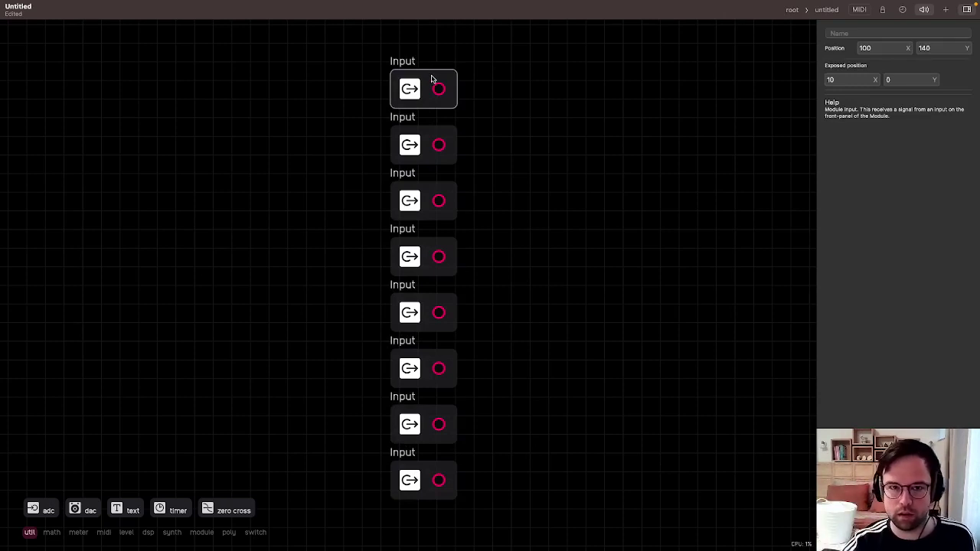
pyautogui.click(426, 148)
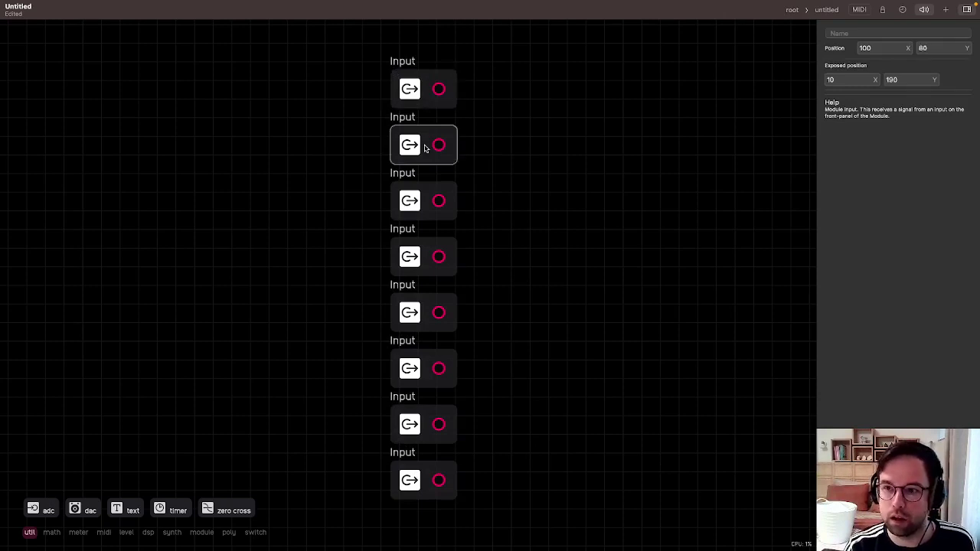
pyautogui.click(420, 102)
pyautogui.moveTo(917, 80); pyautogui.dragTo(845, 86)
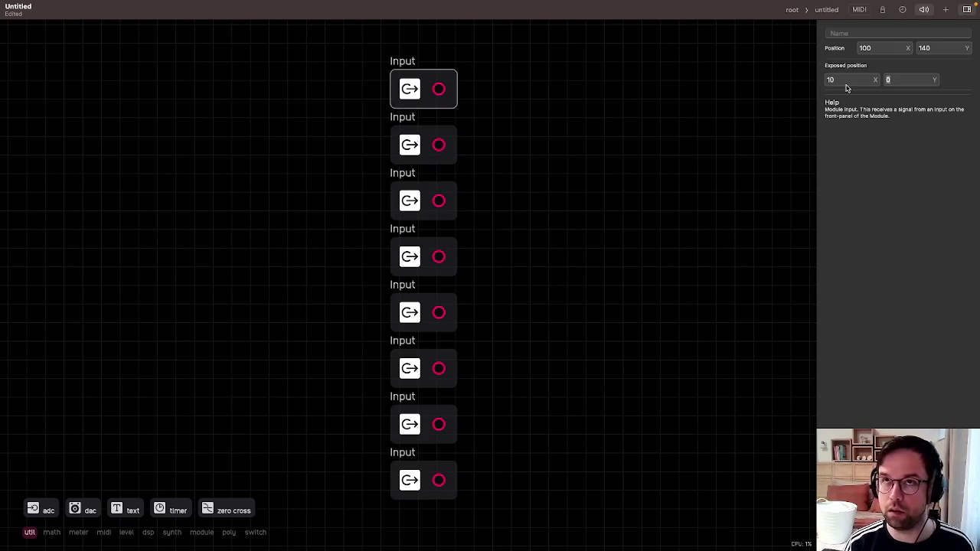
pyautogui.write('220')
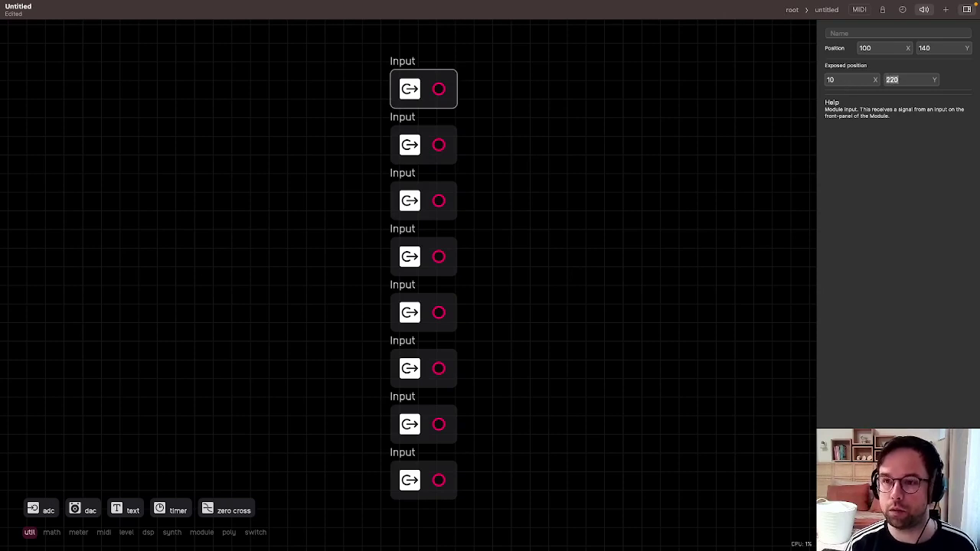
# Return to the root patch and insert the Split module from the library between the custom module and the Clock.
pyautogui.click(792, 10)
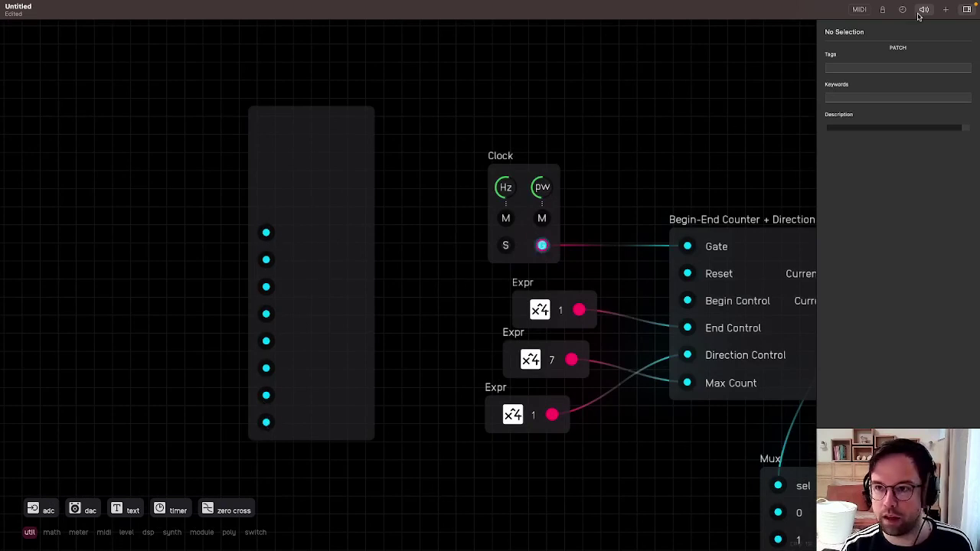
pyautogui.click(948, 9)
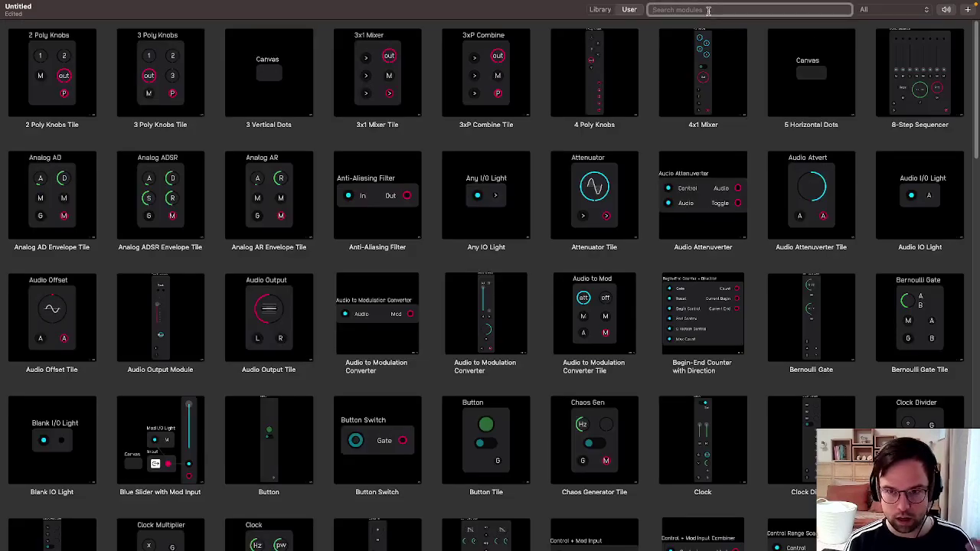
pyautogui.write('split')
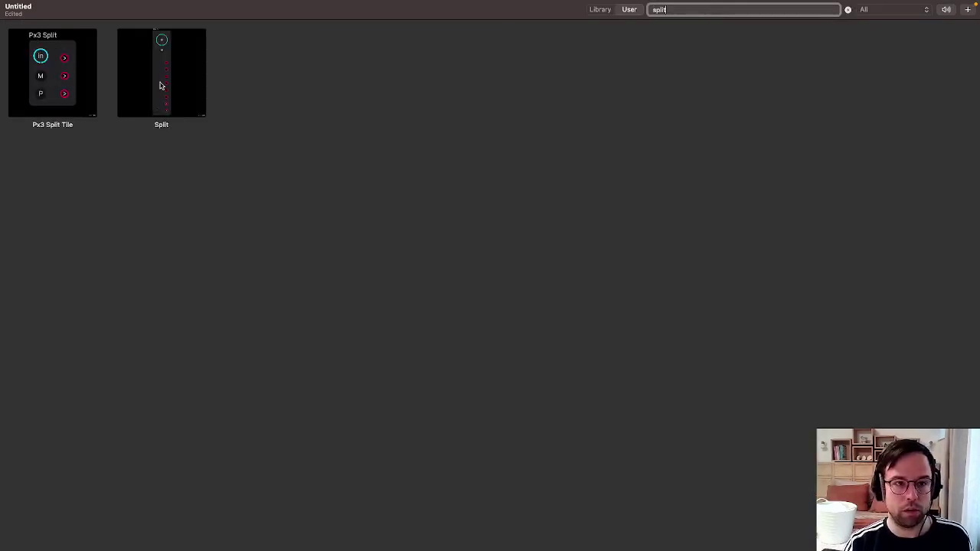
pyautogui.moveTo(161, 85); pyautogui.dragTo(429, 280)
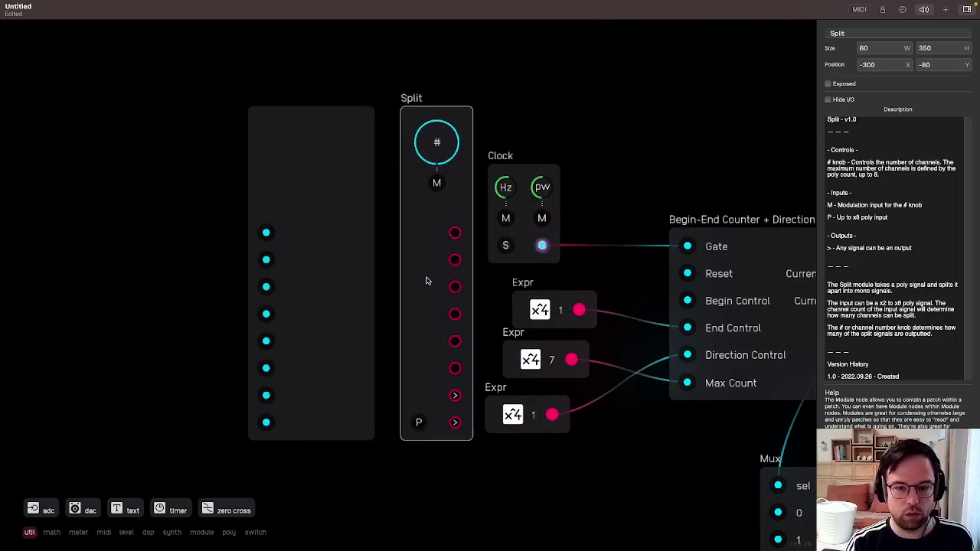
# Open the Split module, select its eight Output nodes, move them away from the lights and copy them.
pyautogui.doubleClick(424, 280)
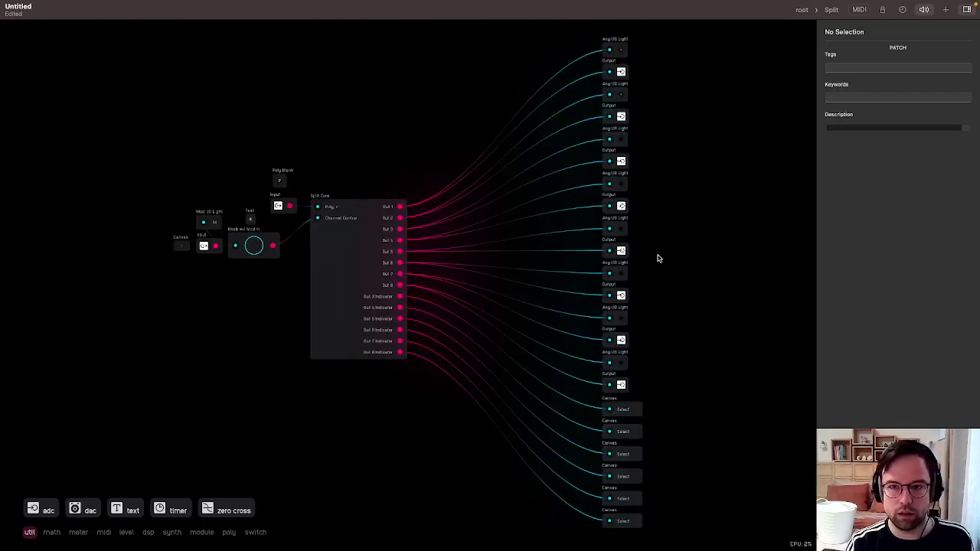
pyautogui.moveTo(647, 133)
pyautogui.mouseDown()
pyautogui.moveTo(626, 118)
pyautogui.moveTo(672, 130)
pyautogui.moveTo(654, 159)
pyautogui.moveTo(629, 160)
pyautogui.moveTo(663, 187)
pyautogui.mouseUp()
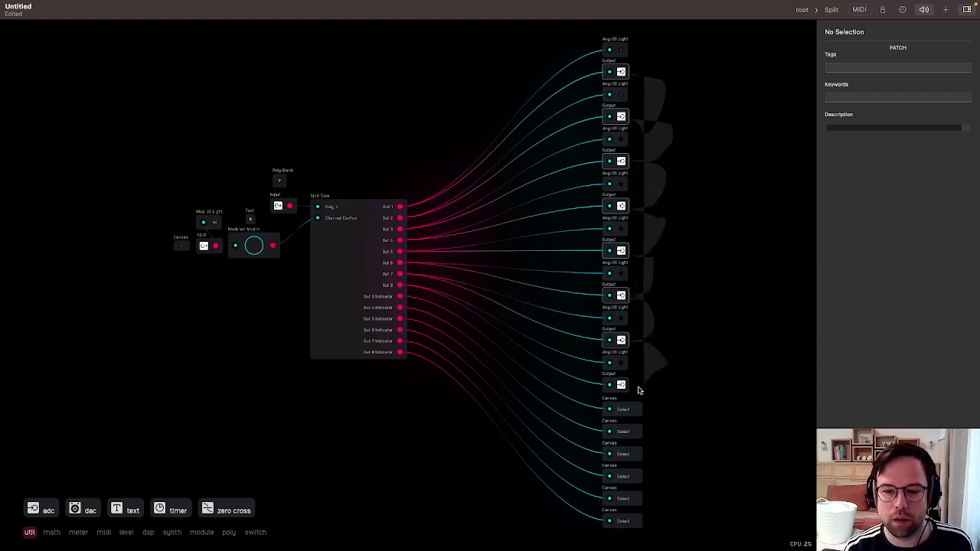
pyautogui.moveTo(624, 391); pyautogui.dragTo(683, 404)
pyautogui.moveTo(621, 71); pyautogui.dragTo(712, 80)
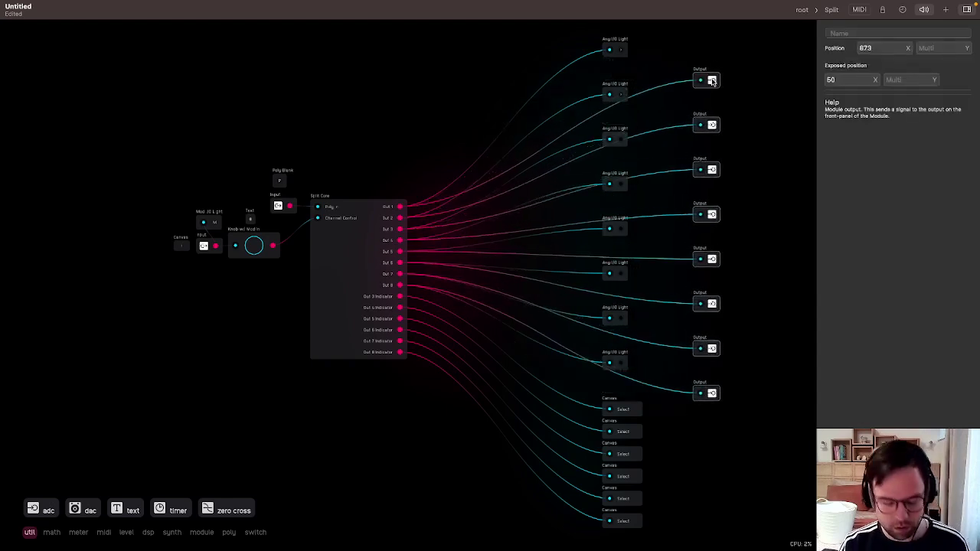
# Paste the eight copied Output nodes into the custom module and place them to the right of its Input column.
pyautogui.click(802, 10)
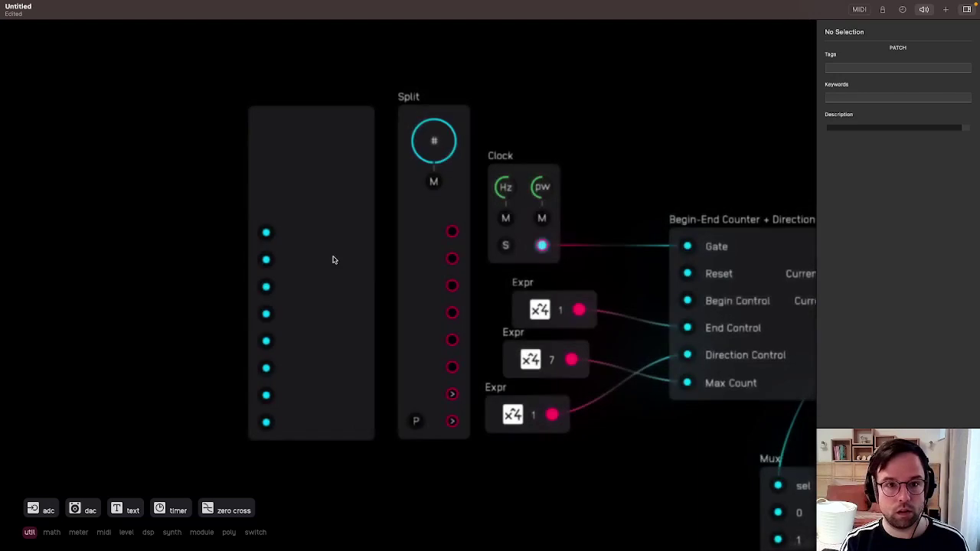
pyautogui.doubleClick(334, 256)
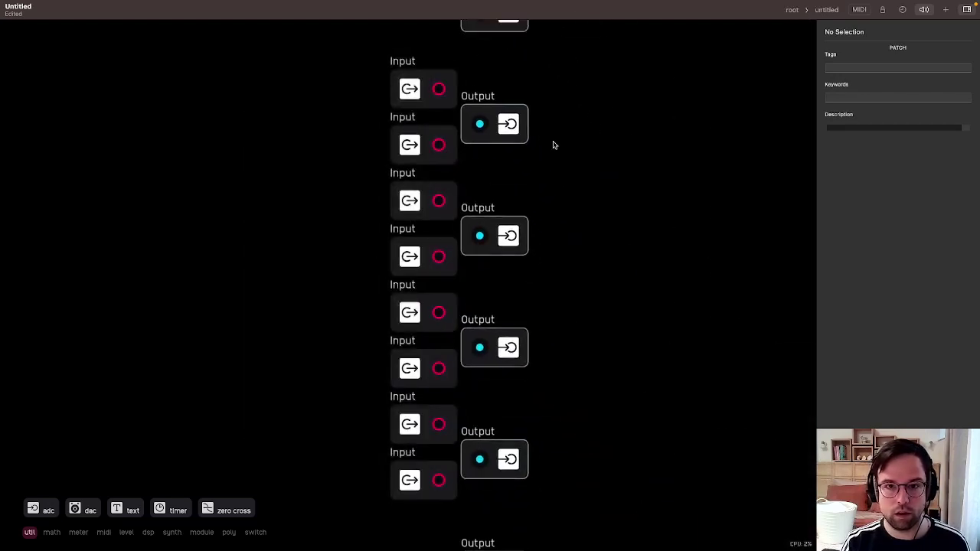
pyautogui.scroll(-5, 422, 159)
pyautogui.moveTo(451, 70); pyautogui.dragTo(724, 75)
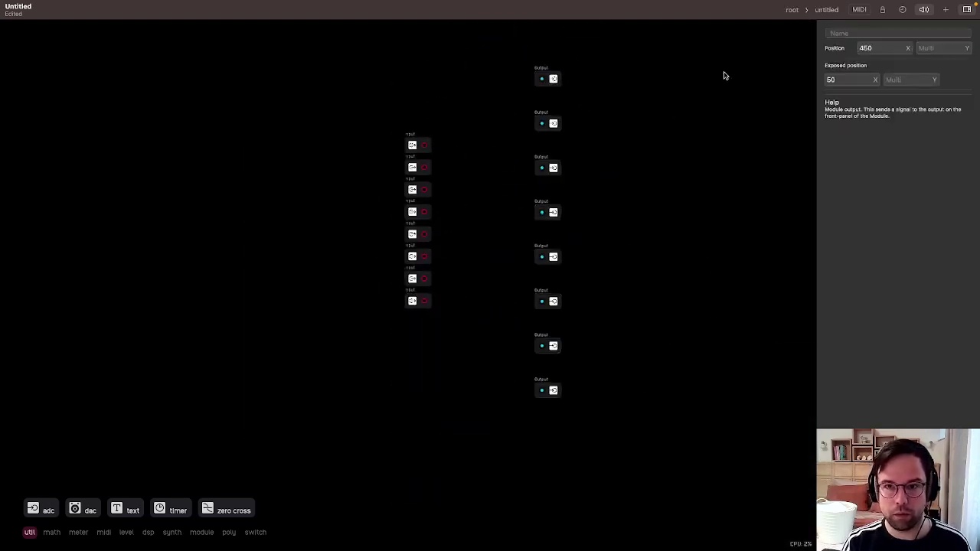
# Unlock the front panel layout in the root patch, shift the eight outputs to the custom module's right edge and lock the layout again.
pyautogui.click(791, 10)
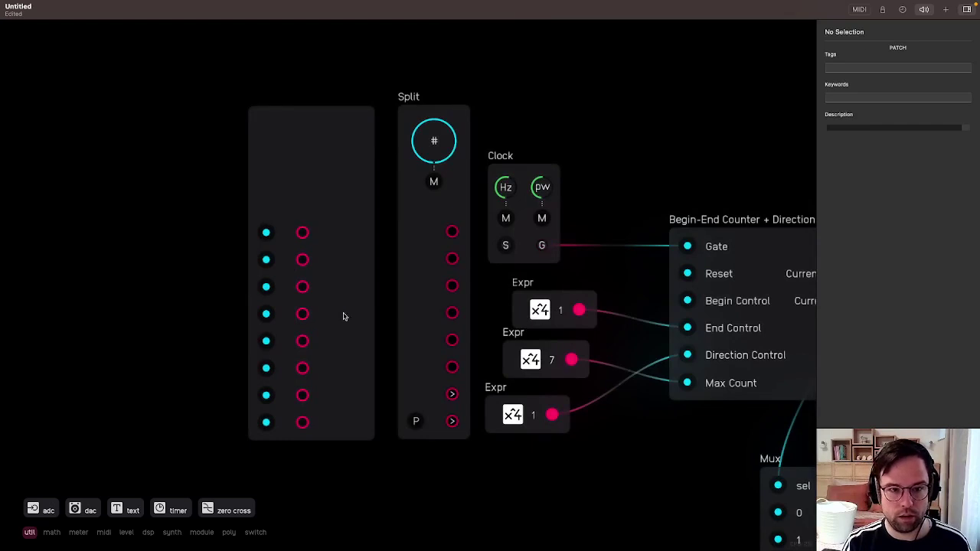
pyautogui.click(882, 9)
pyautogui.scroll(3, 264, 299)
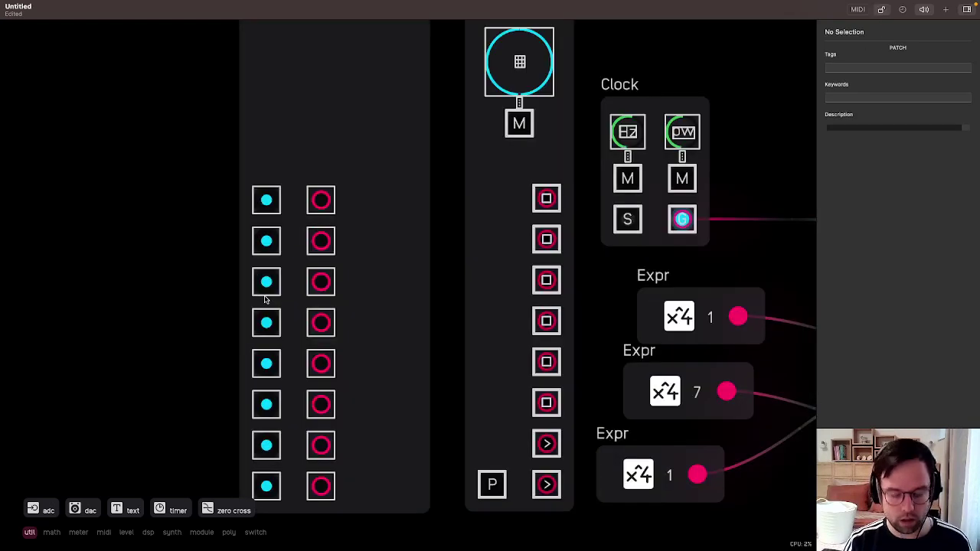
pyautogui.moveTo(363, 184)
pyautogui.mouseDown()
pyautogui.moveTo(303, 330)
pyautogui.moveTo(298, 483)
pyautogui.mouseUp()
pyautogui.scroll(3, 268, 463)
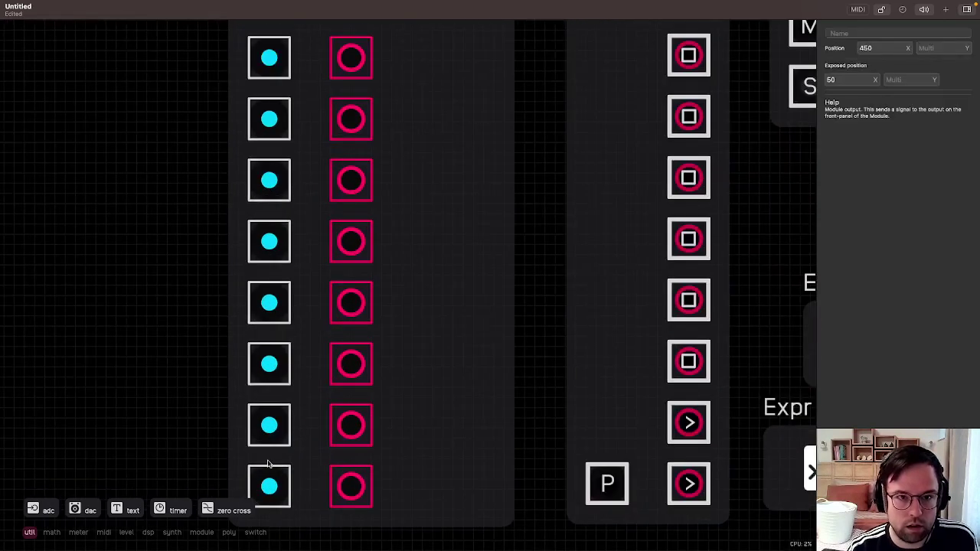
pyautogui.scroll(-2, 268, 463)
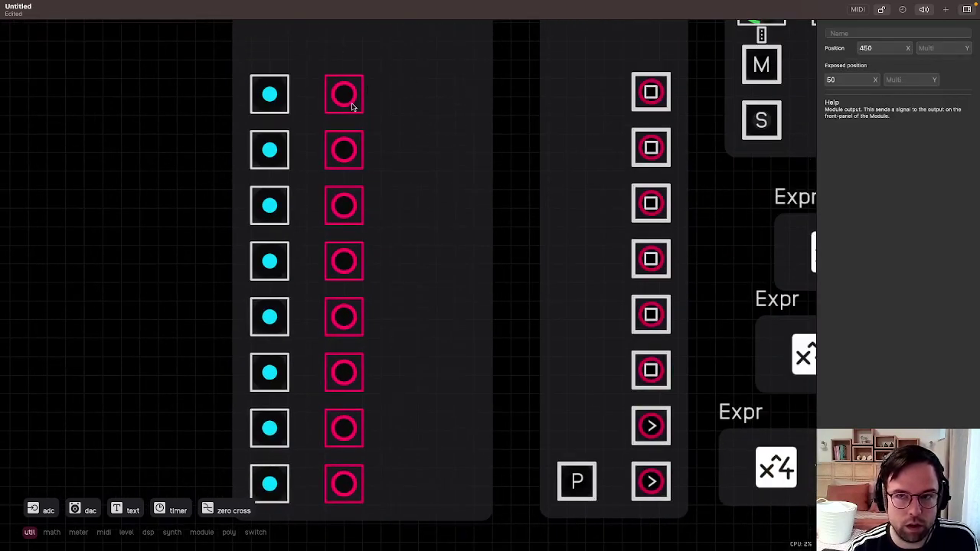
pyautogui.moveTo(346, 100); pyautogui.dragTo(456, 100)
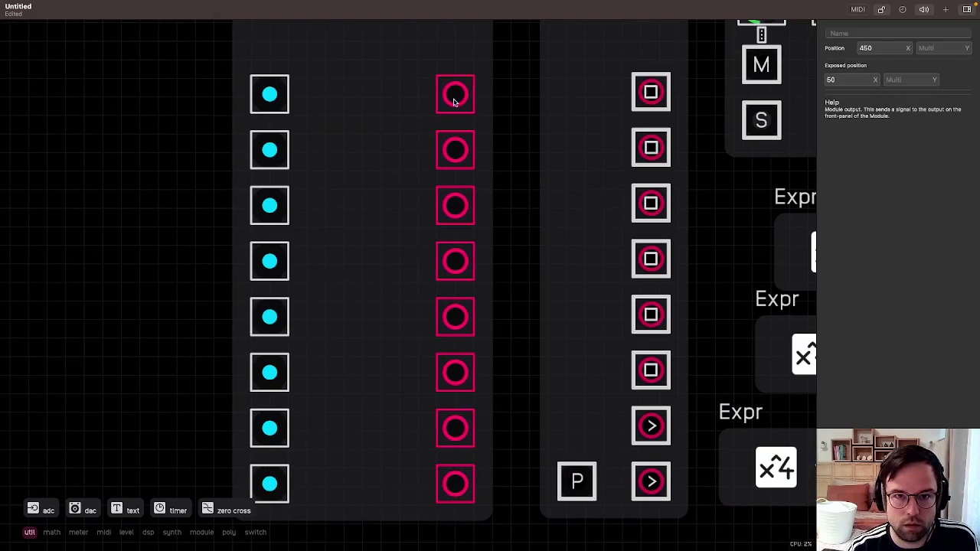
pyautogui.click(882, 9)
# Move the custom module in the root patch to position X -310, Y -110.
pyautogui.scroll(-3, 510, 339)
pyautogui.moveTo(429, 284); pyautogui.dragTo(391, 260)
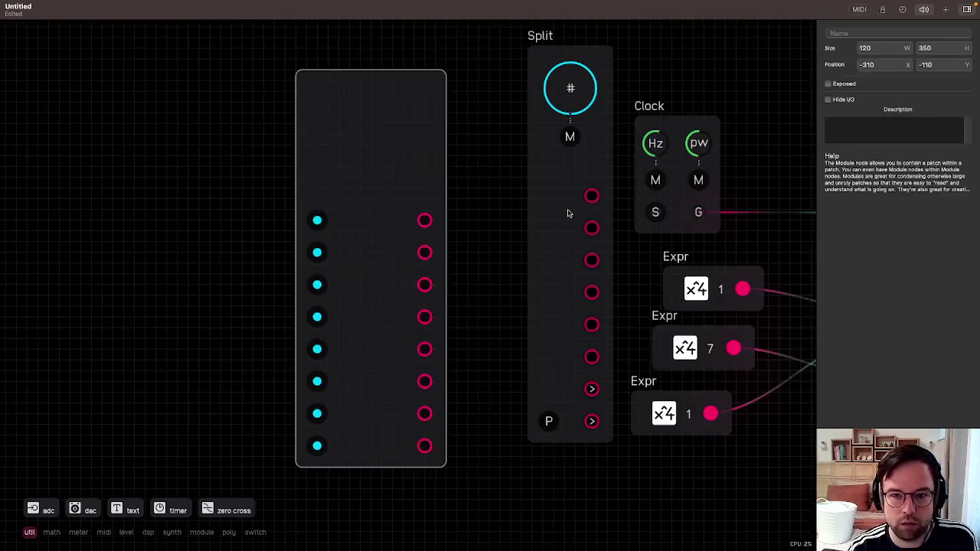
# Move the custom module closer to the Split module in the root patch and roughly level with its upper edge.
pyautogui.click(574, 233)
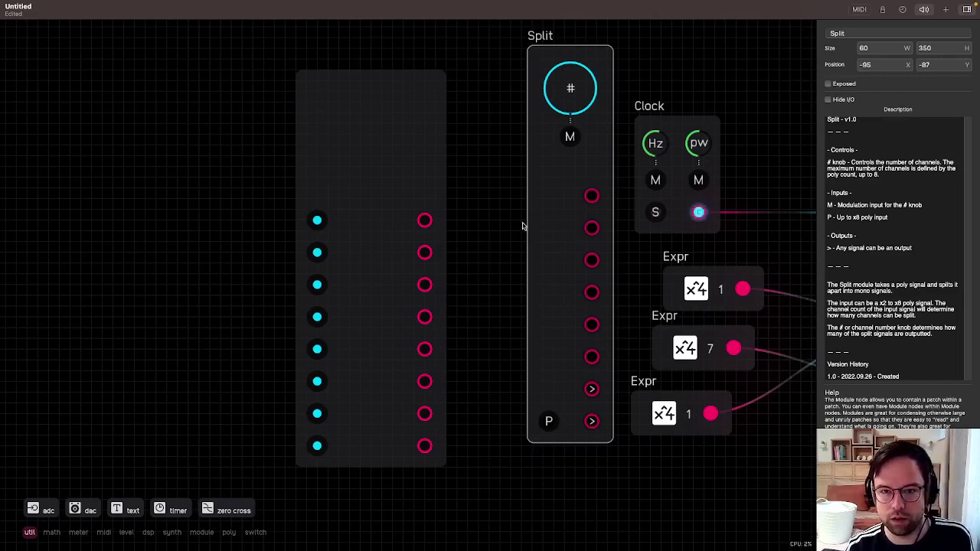
pyautogui.moveTo(348, 307)
pyautogui.mouseDown()
pyautogui.moveTo(360, 268)
pyautogui.moveTo(348, 295)
pyautogui.mouseUp()
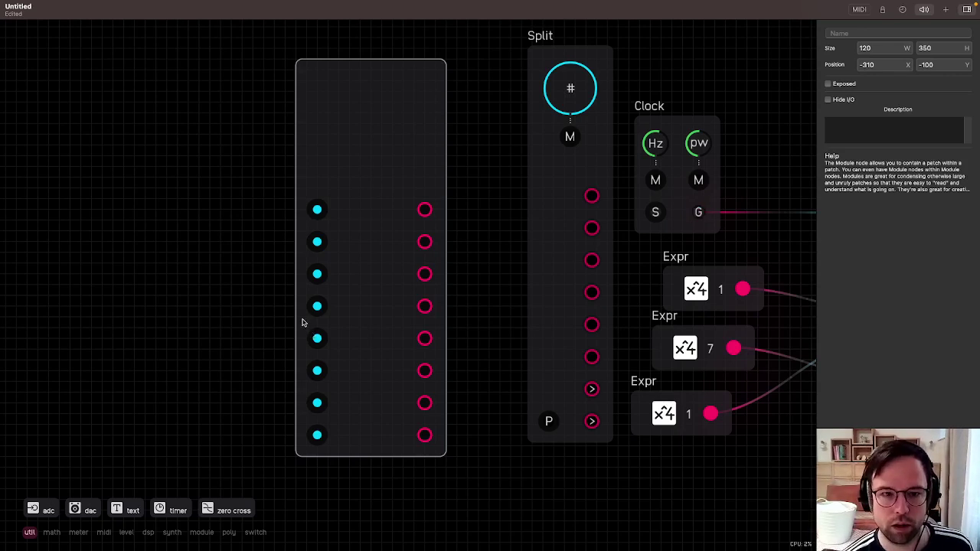
pyautogui.click(462, 179)
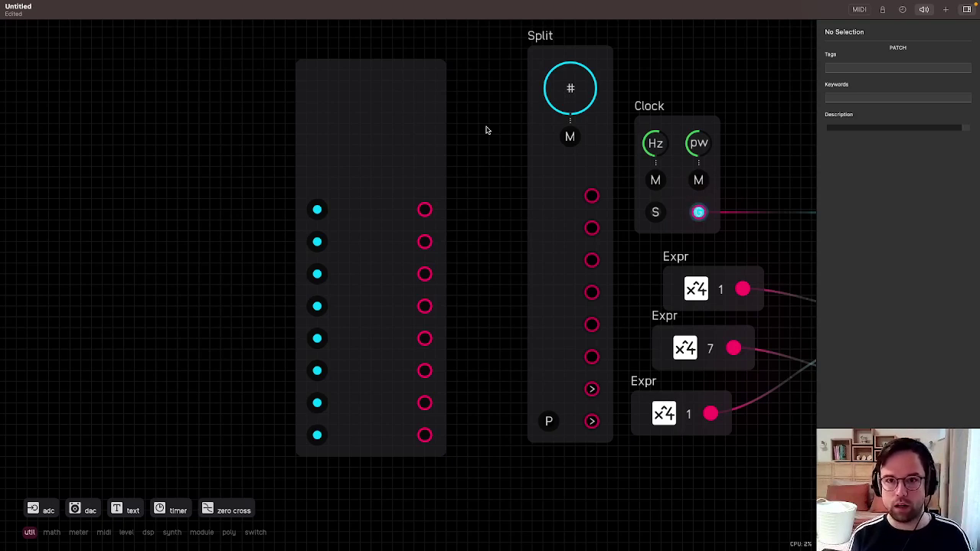
pyautogui.click(557, 200)
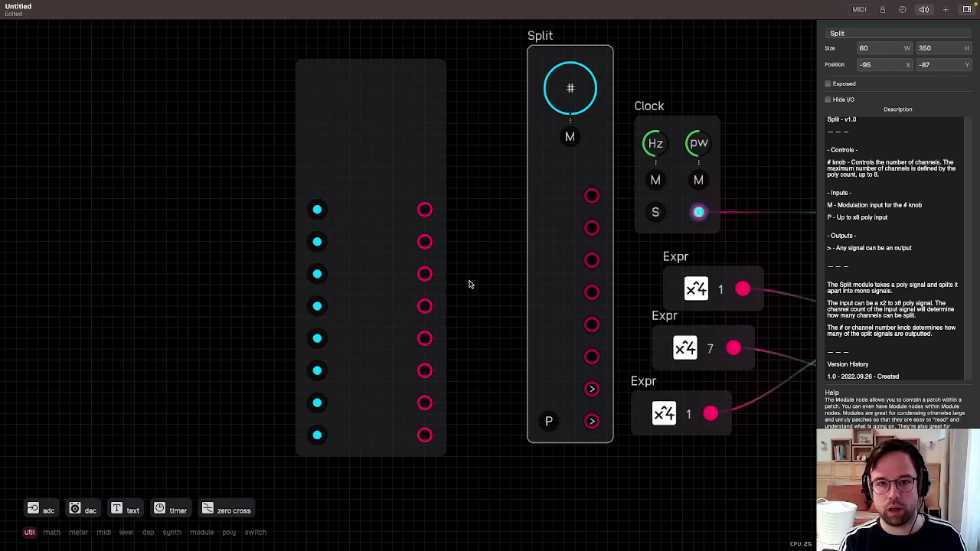
pyautogui.click(375, 258)
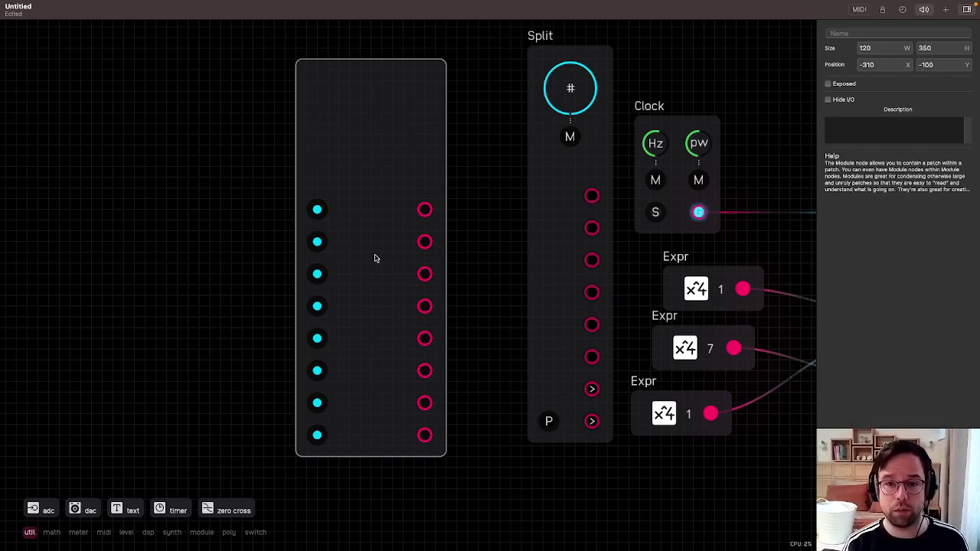
pyautogui.moveTo(375, 245); pyautogui.dragTo(400, 235)
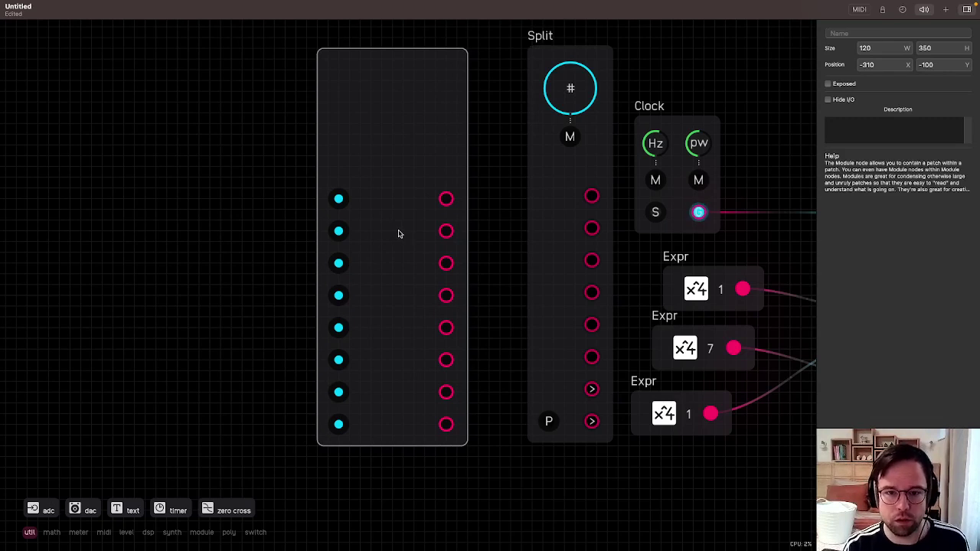
pyautogui.click(516, 230)
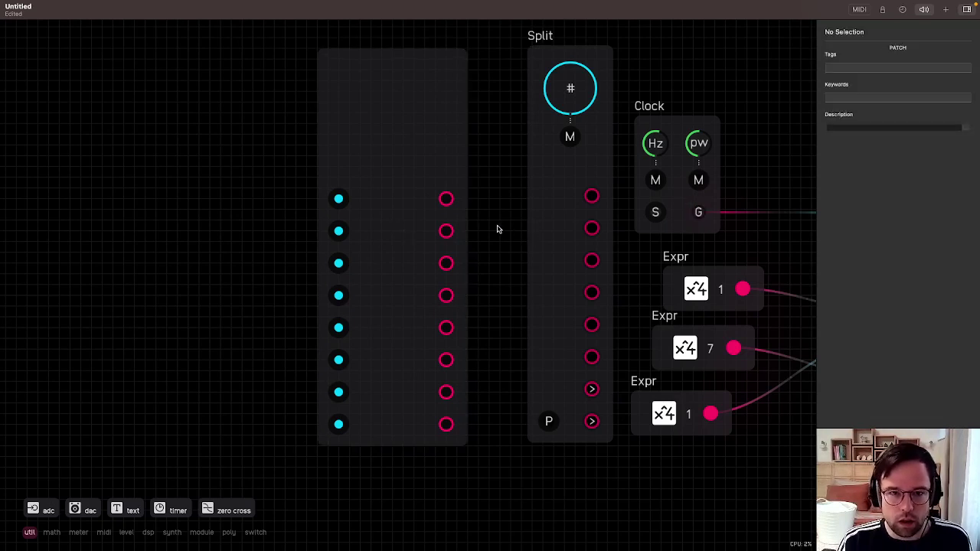
# Open the custom module and close the gap between the two topmost Output nodes, undoing the last node move.
pyautogui.doubleClick(392, 153)
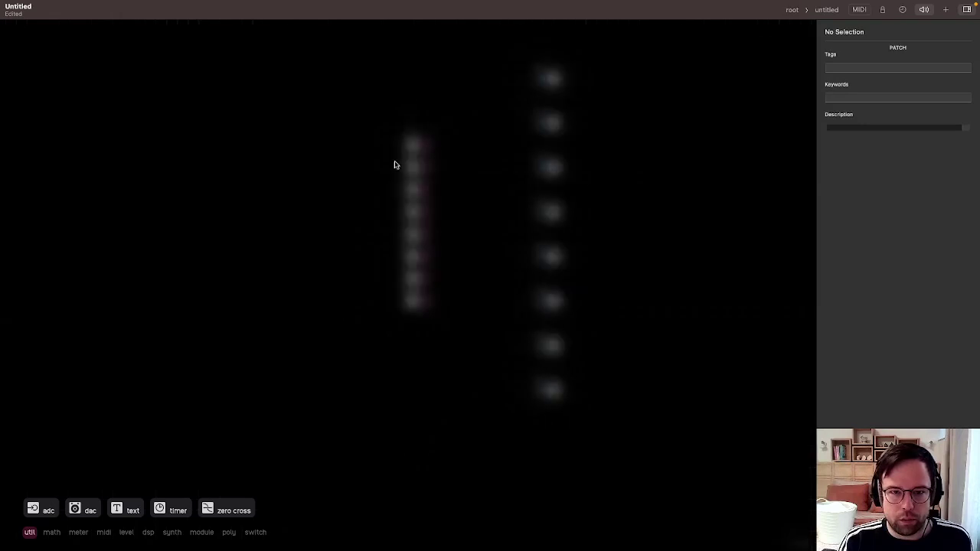
pyautogui.scroll(3, 525, 75)
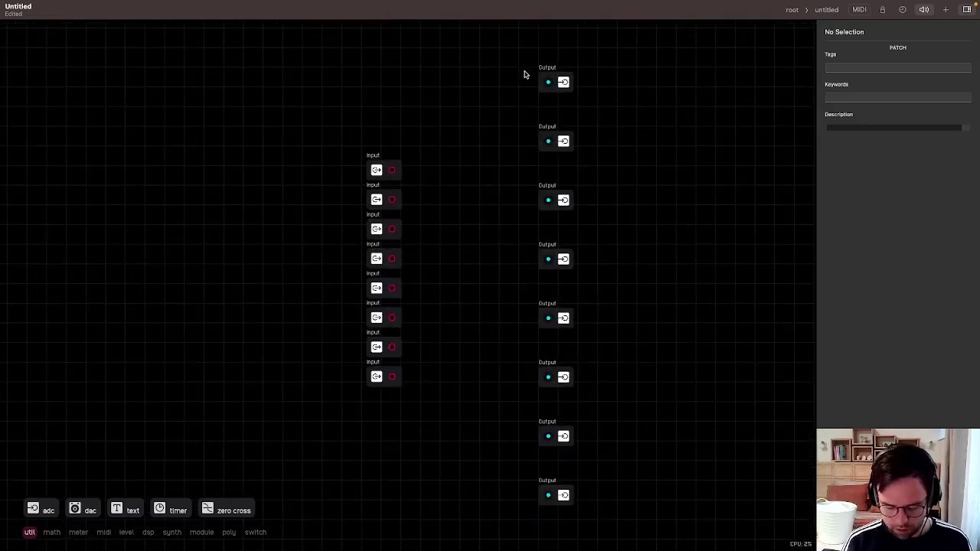
pyautogui.scroll(5, 525, 73)
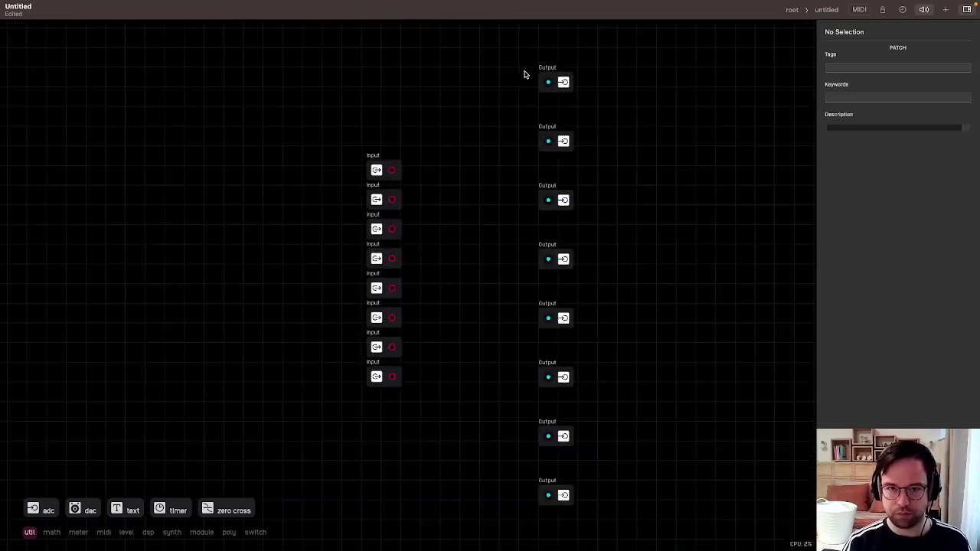
pyautogui.moveTo(510, 130); pyautogui.dragTo(544, 241)
pyautogui.click(584, 328)
pyautogui.scroll(-3, 587, 324)
pyautogui.click(520, 65)
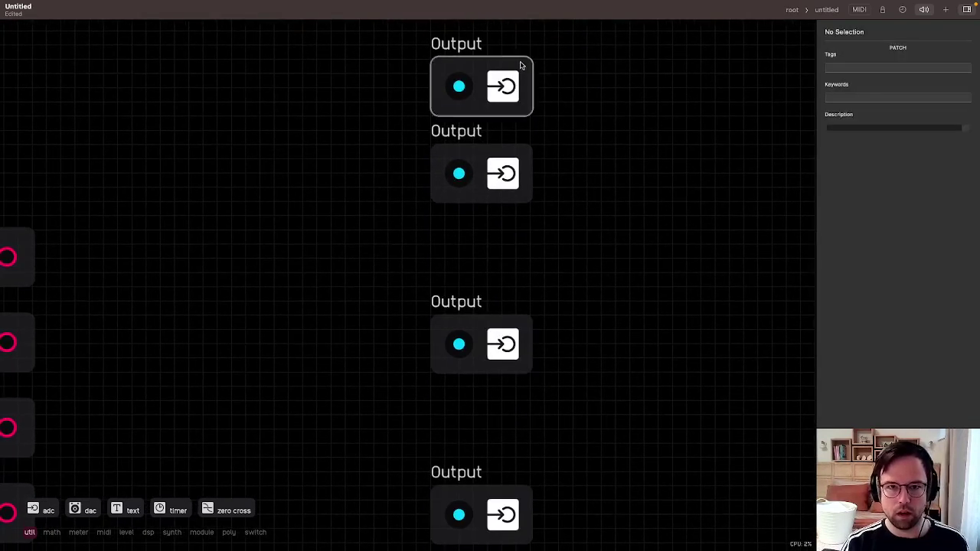
pyautogui.moveTo(520, 65); pyautogui.dragTo(491, 176)
pyautogui.press('super+z')
# Move the middle Output nodes up one by one so they stack with the same spacing as the Input nodes.
pyautogui.moveTo(522, 52)
pyautogui.mouseDown()
pyautogui.moveTo(494, 183)
pyautogui.moveTo(497, 253)
pyautogui.mouseUp()
pyautogui.moveTo(586, 395); pyautogui.dragTo(600, 215)
pyautogui.moveTo(503, 333); pyautogui.dragTo(501, 252)
pyautogui.moveTo(570, 348); pyautogui.dragTo(569, 266)
pyautogui.moveTo(509, 403); pyautogui.dragTo(507, 250)
pyautogui.scroll(-5, 552, 352)
pyautogui.moveTo(509, 433); pyautogui.dragTo(512, 179)
pyautogui.scroll(-8, 584, 329)
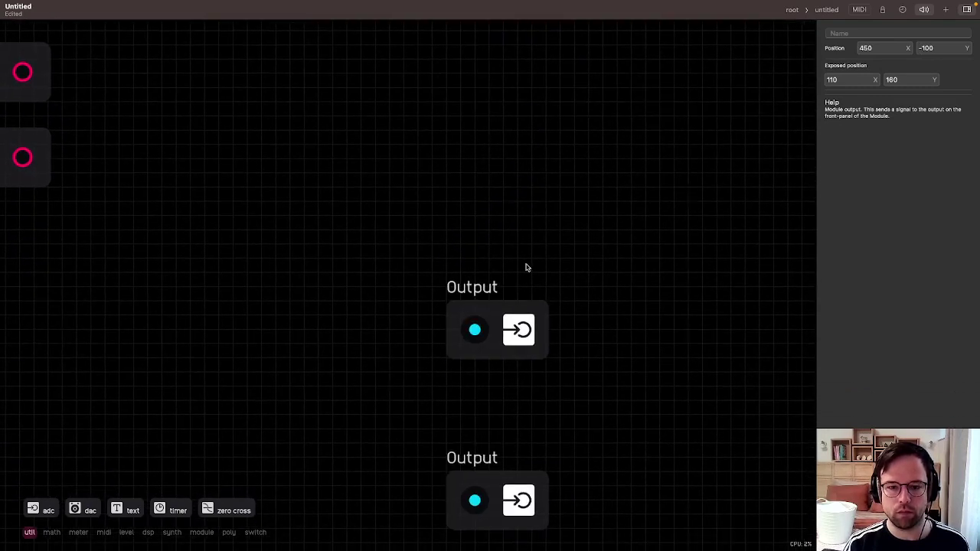
# Move the last two Output nodes up to complete the evenly spaced Output column.
pyautogui.scroll(-6, 536, 321)
pyautogui.click(591, 255)
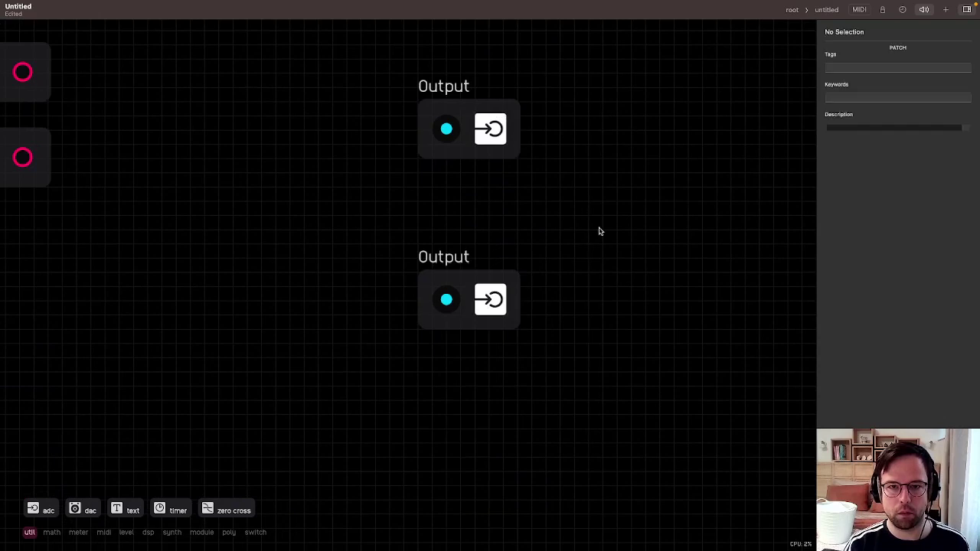
pyautogui.scroll(7, 591, 255)
pyautogui.moveTo(525, 312)
pyautogui.mouseDown()
pyautogui.moveTo(472, 455)
pyautogui.moveTo(501, 501)
pyautogui.mouseUp()
pyautogui.moveTo(502, 357)
pyautogui.mouseDown()
pyautogui.moveTo(532, 286)
pyautogui.moveTo(521, 238)
pyautogui.mouseUp()
pyautogui.click(574, 245)
pyautogui.moveTo(506, 399); pyautogui.dragTo(505, 314)
pyautogui.scroll(-5, 505, 313)
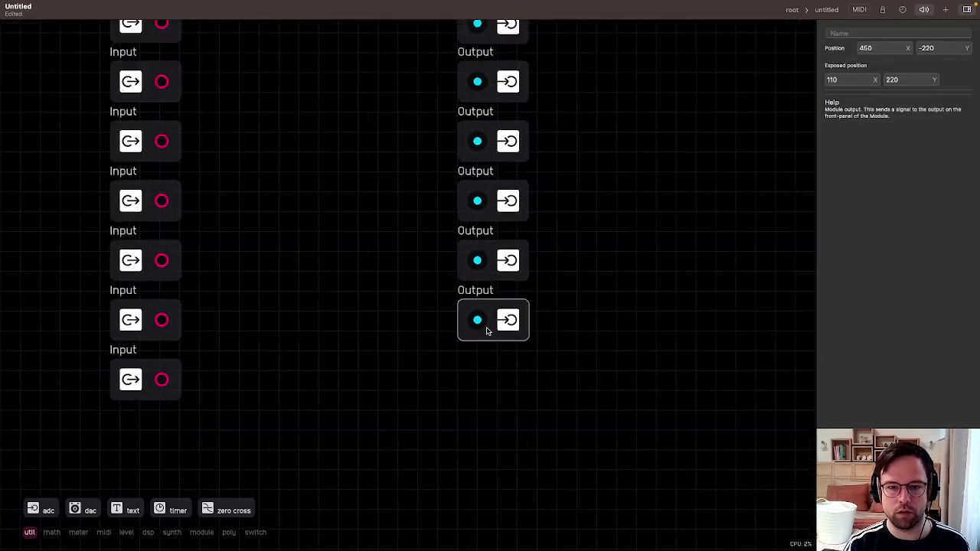
# Nudge the lowest Output node off the column along the grid and bring it back to position X 450, Y -220.
pyautogui.scroll(2, 487, 331)
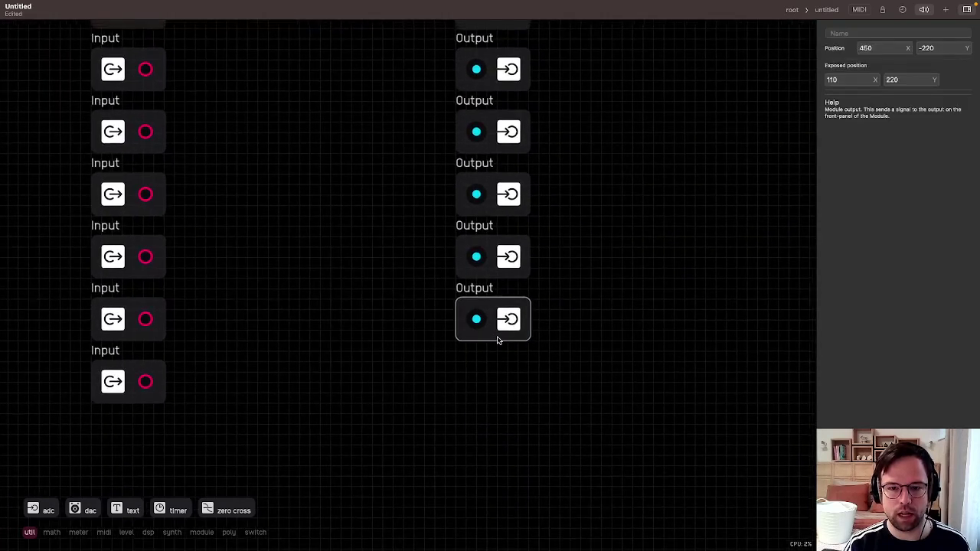
pyautogui.scroll(-1, 498, 340)
pyautogui.moveTo(497, 331); pyautogui.dragTo(517, 338)
pyautogui.moveTo(530, 302); pyautogui.dragTo(496, 323)
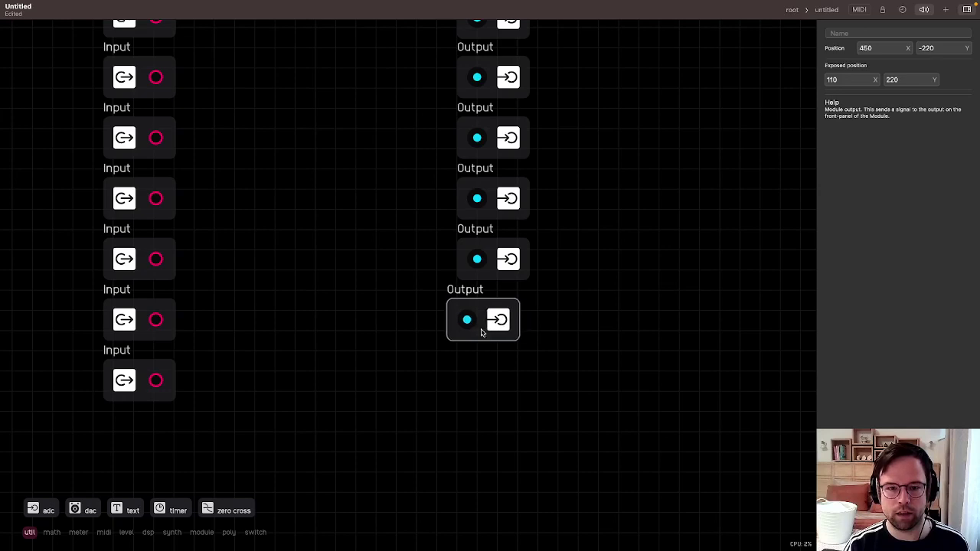
pyautogui.moveTo(512, 329)
pyautogui.mouseDown()
pyautogui.moveTo(471, 329)
pyautogui.moveTo(513, 329)
pyautogui.moveTo(495, 328)
pyautogui.mouseUp()
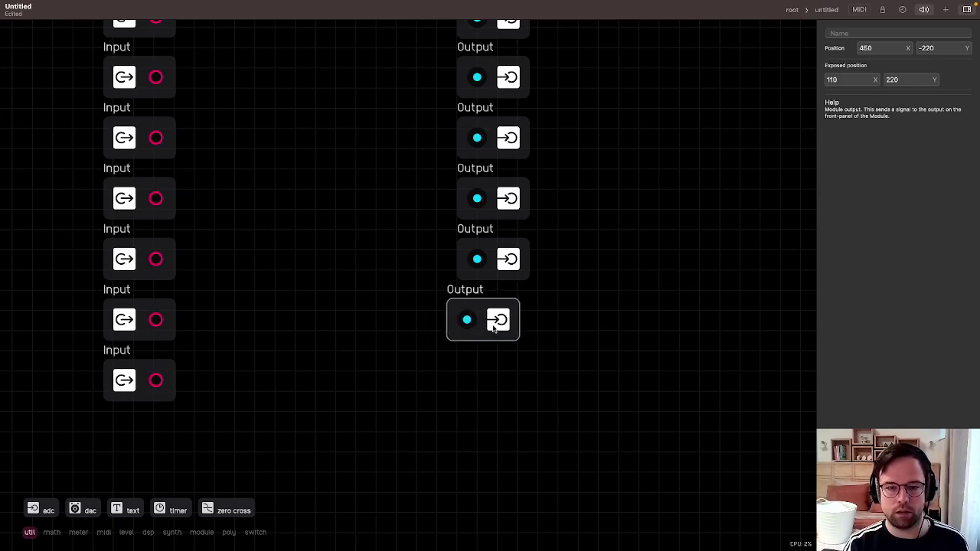
pyautogui.scroll(2, 455, 320)
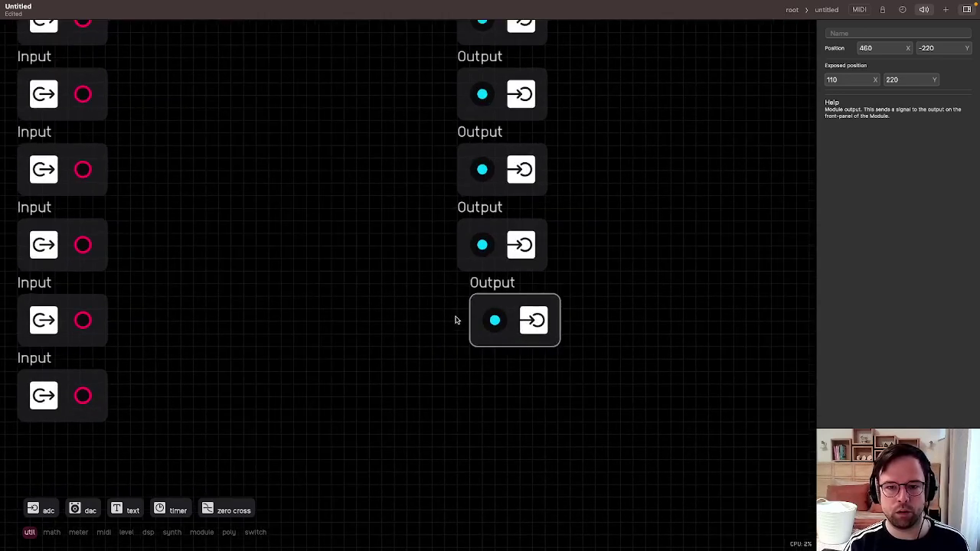
pyautogui.rightClick(536, 321)
pyautogui.click(541, 320)
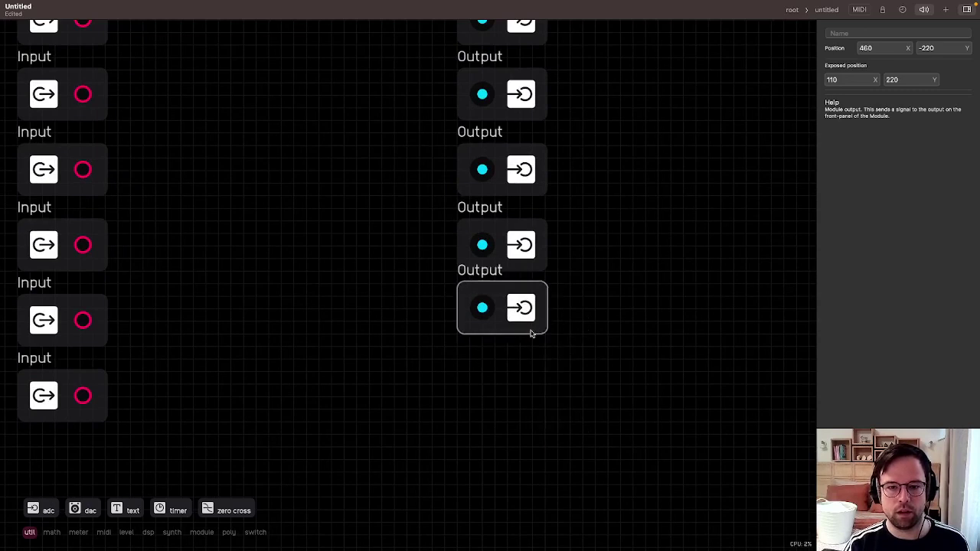
pyautogui.moveTo(531, 333); pyautogui.dragTo(531, 339)
pyautogui.scroll(-5, 516, 378)
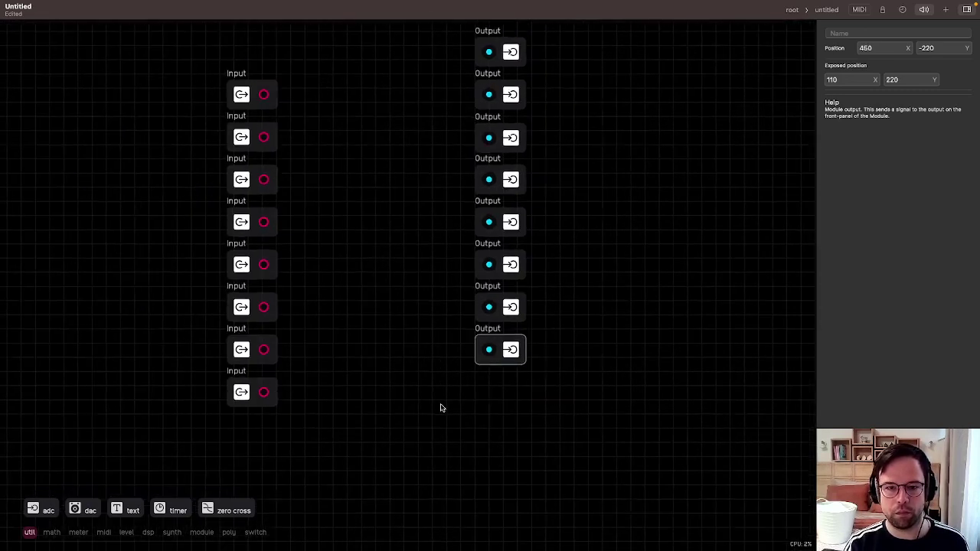
# Select all eight Output nodes and move them level with the Input column at position X 520.
pyautogui.scroll(3, 439, 405)
pyautogui.moveTo(606, 183)
pyautogui.mouseDown()
pyautogui.moveTo(492, 126)
pyautogui.moveTo(578, 352)
pyautogui.mouseUp()
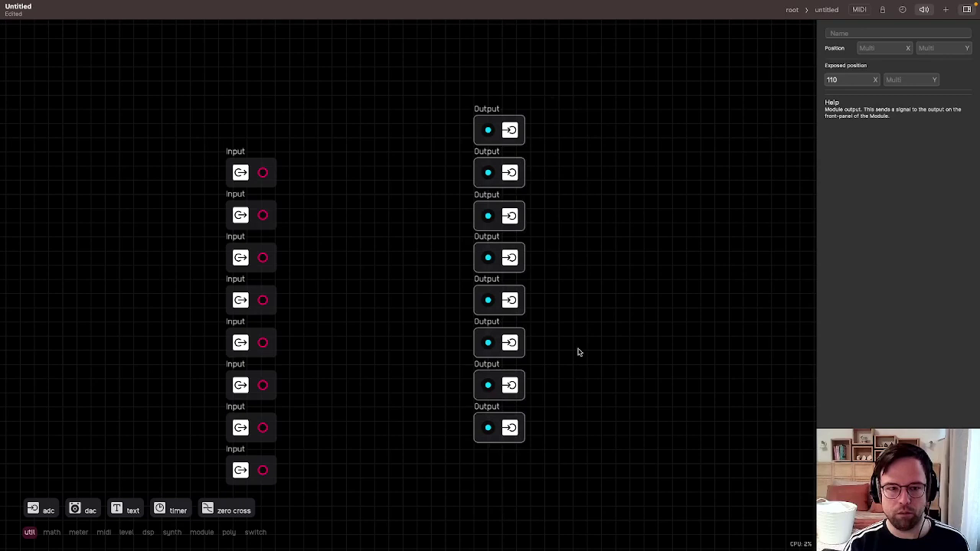
pyautogui.scroll(-2, 528, 253)
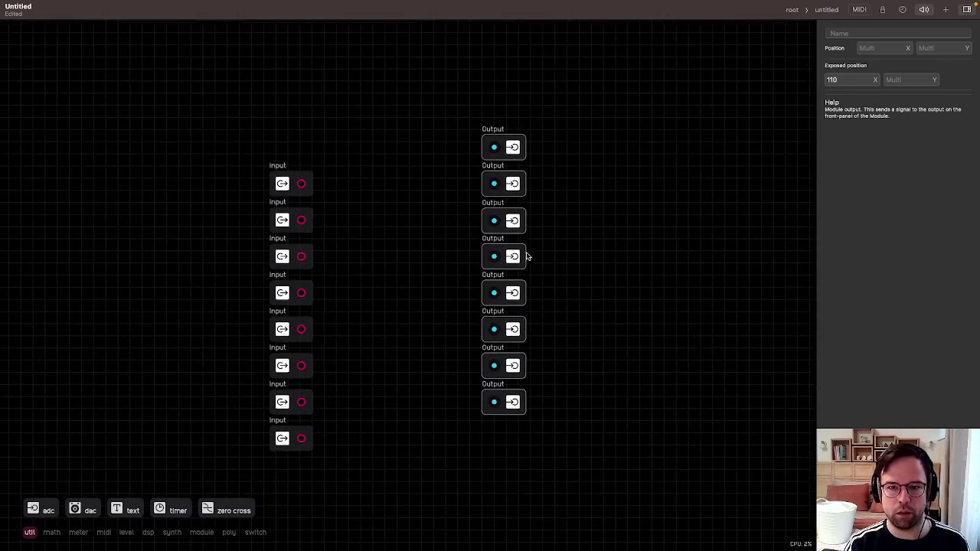
pyautogui.scroll(-1, 529, 256)
pyautogui.moveTo(521, 149)
pyautogui.mouseDown()
pyautogui.moveTo(475, 149)
pyautogui.moveTo(467, 172)
pyautogui.moveTo(528, 218)
pyautogui.moveTo(561, 165)
pyautogui.moveTo(548, 339)
pyautogui.moveTo(551, 321)
pyautogui.mouseUp()
pyautogui.scroll(-5, 561, 163)
pyautogui.moveTo(556, 182)
pyautogui.mouseDown()
pyautogui.moveTo(590, 237)
pyautogui.moveTo(626, 251)
pyautogui.moveTo(580, 183)
pyautogui.moveTo(534, 168)
pyautogui.moveTo(520, 183)
pyautogui.mouseUp()
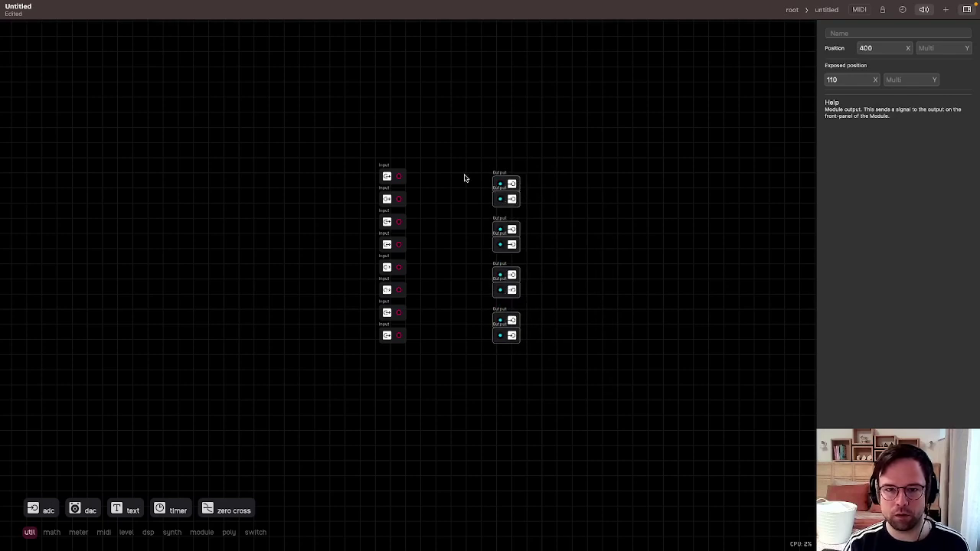
pyautogui.scroll(3, 484, 179)
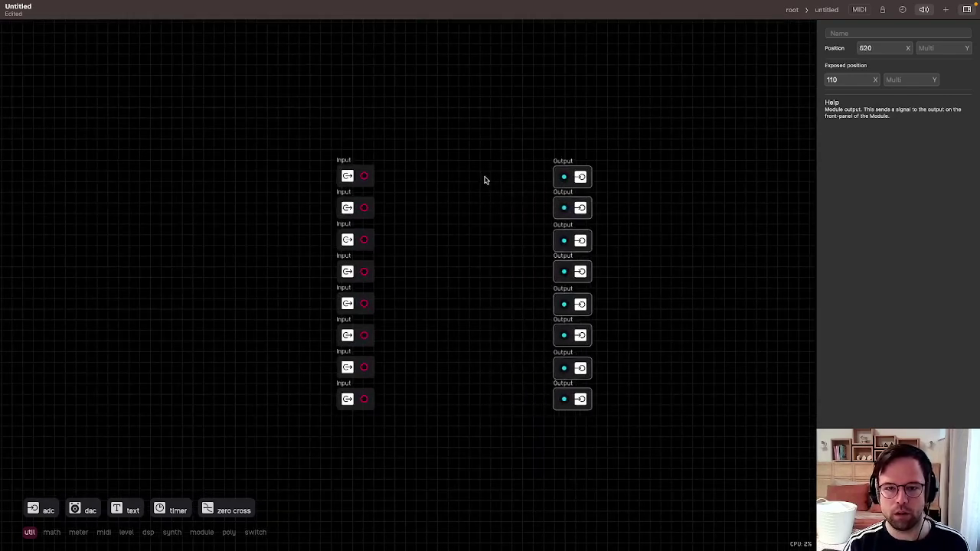
pyautogui.scroll(1, 523, 180)
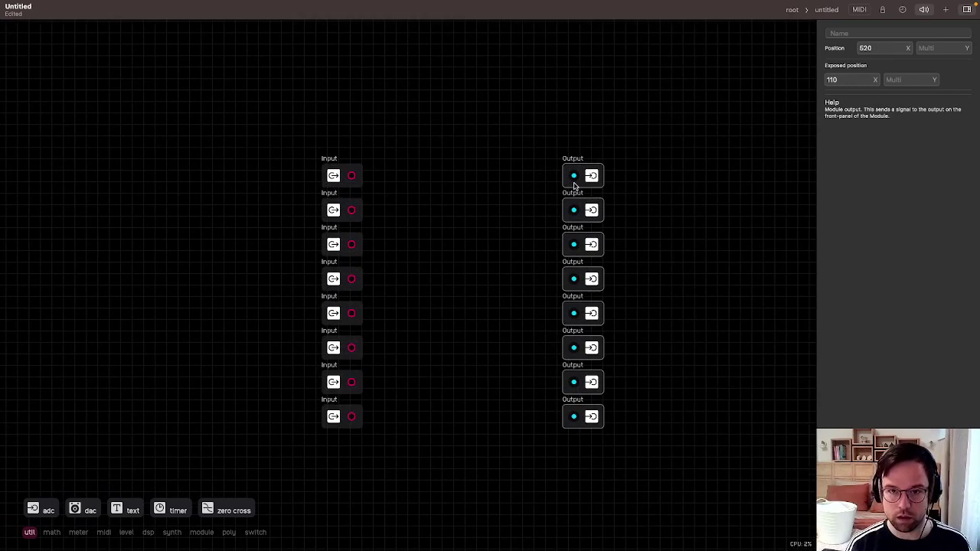
# Move the eight selected Output nodes to the left of the Input column, at position X -161.
pyautogui.moveTo(597, 182); pyautogui.dragTo(212, 174)
pyautogui.scroll(5, 74, 214)
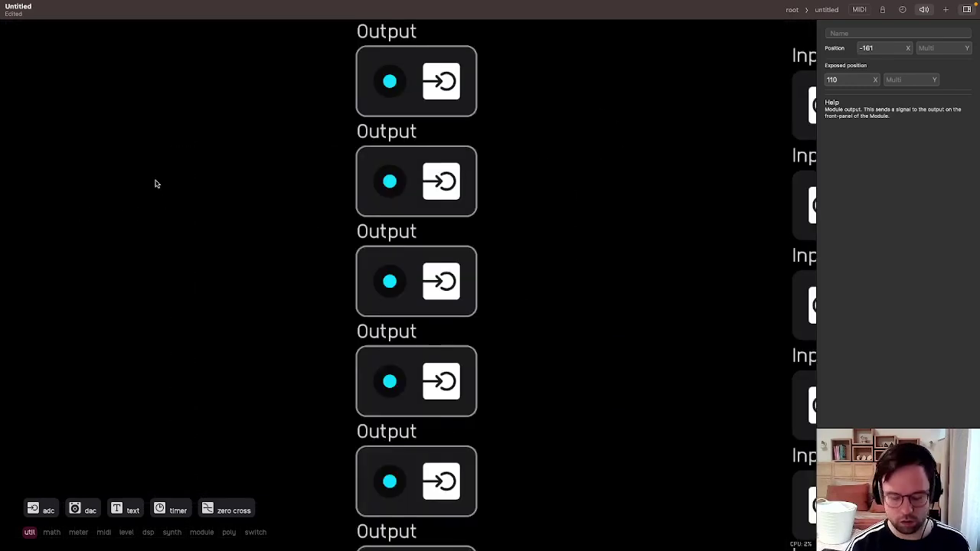
pyautogui.scroll(-3, 247, 167)
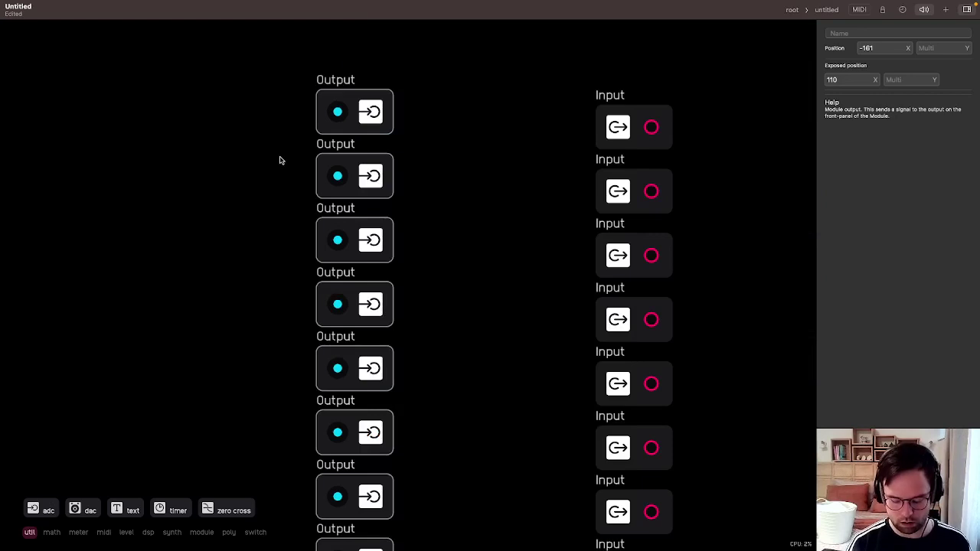
pyautogui.scroll(-1, 423, 136)
pyautogui.moveTo(426, 91)
pyautogui.mouseDown()
pyautogui.moveTo(367, 522)
pyautogui.moveTo(363, 482)
pyautogui.mouseUp()
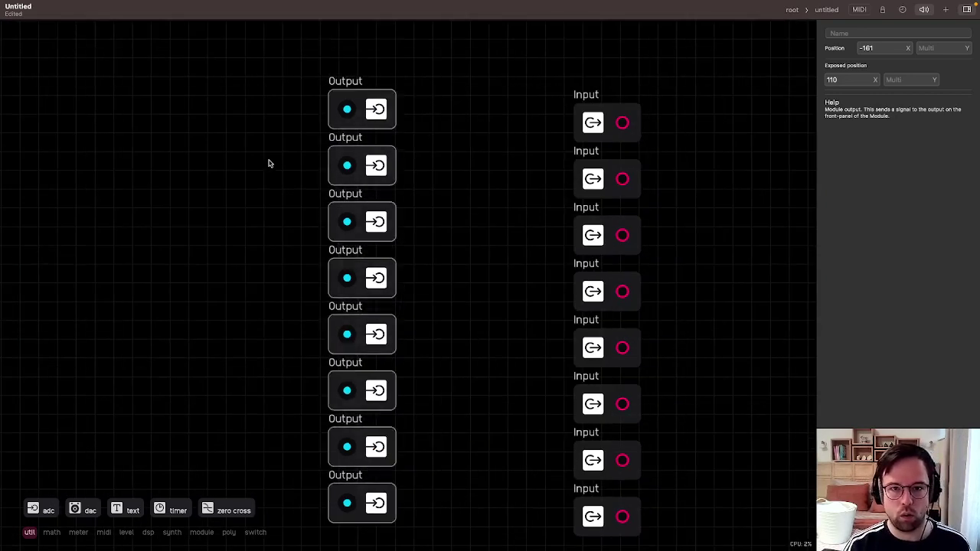
pyautogui.scroll(-1, 269, 161)
pyautogui.scroll(3, 316, 169)
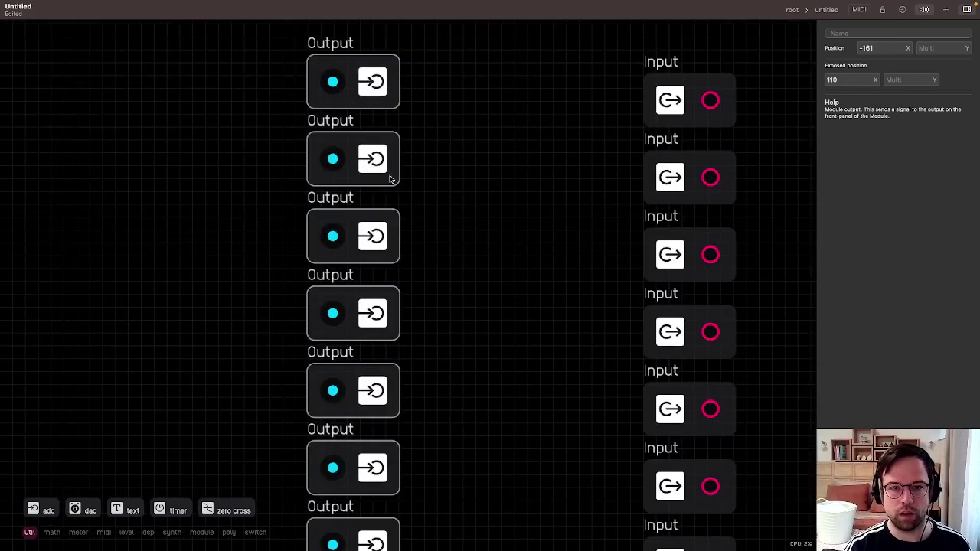
# Move the eight Output nodes back to the right of the Input column, each one level with its Input.
pyautogui.moveTo(368, 87); pyautogui.dragTo(831, 98)
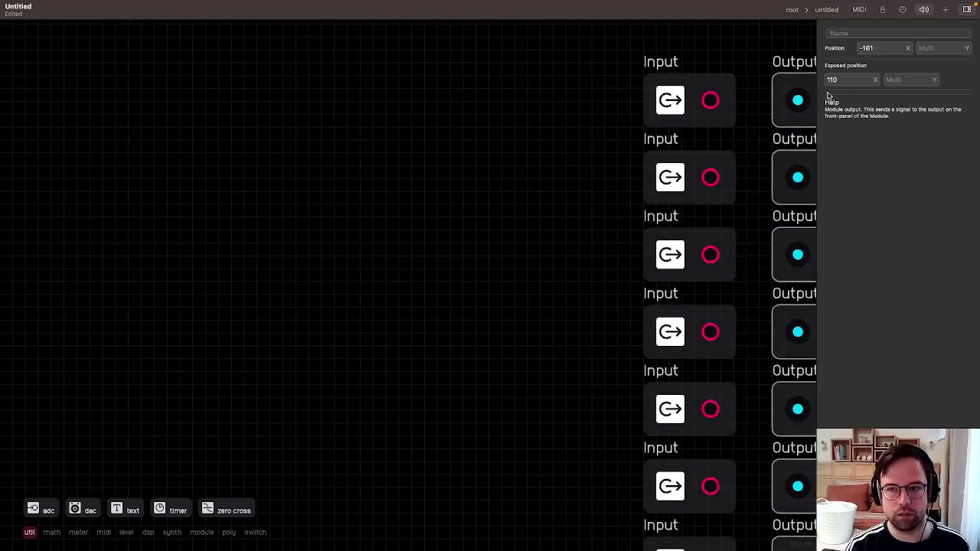
pyautogui.hscroll(6, 601, 115)
pyautogui.scroll(-3, 474, 71)
pyautogui.moveTo(463, 66)
pyautogui.mouseDown()
pyautogui.moveTo(378, 146)
pyautogui.moveTo(407, 393)
pyautogui.mouseUp()
pyautogui.moveTo(404, 488); pyautogui.dragTo(537, 487)
pyautogui.click(461, 417)
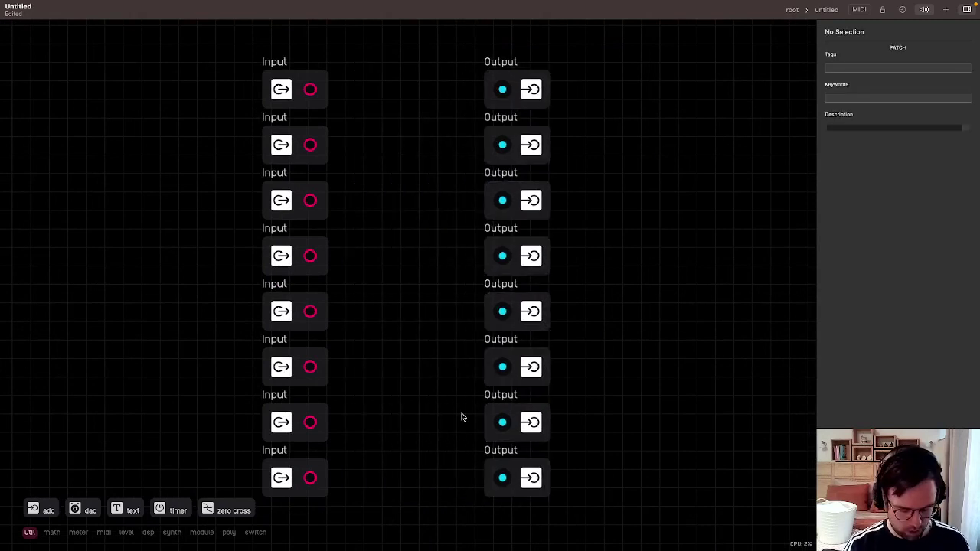
# Return to the root patch and open the module browser showing the user patches.
pyautogui.moveTo(409, 345); pyautogui.dragTo(481, 341)
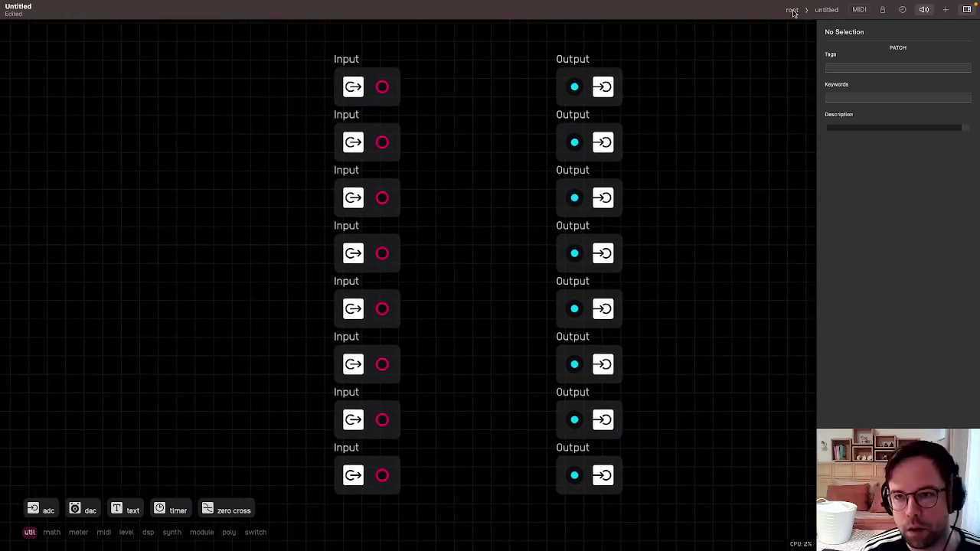
pyautogui.moveTo(713, 72); pyautogui.dragTo(687, 356)
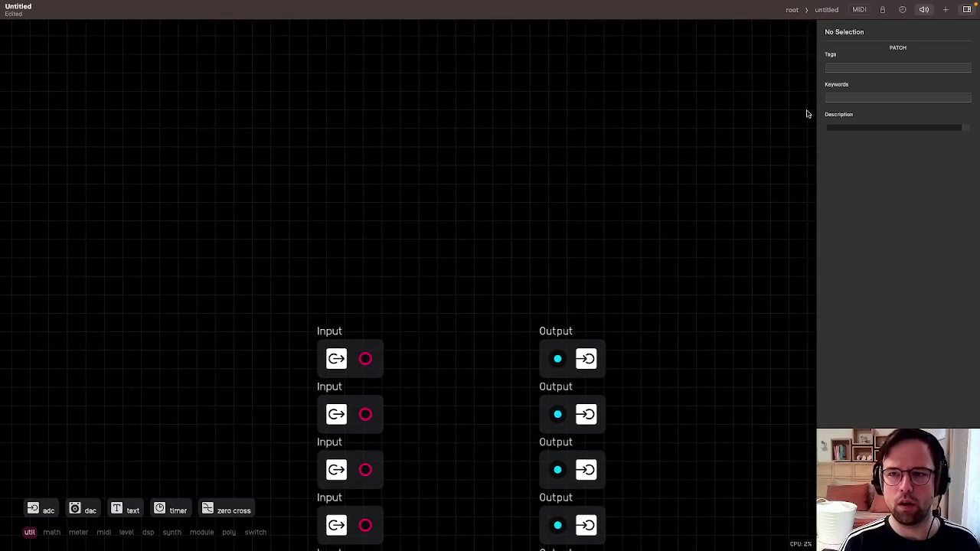
pyautogui.click(791, 9)
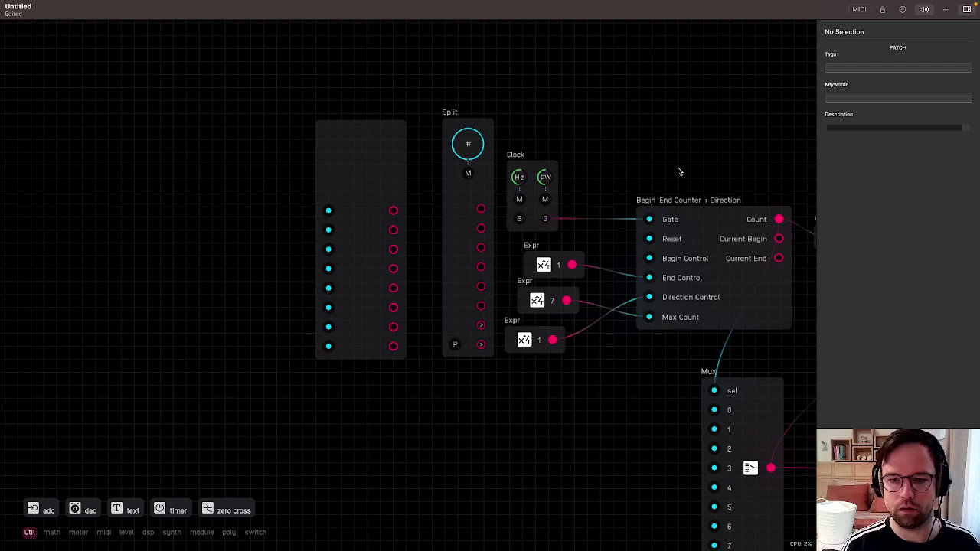
pyautogui.click(945, 9)
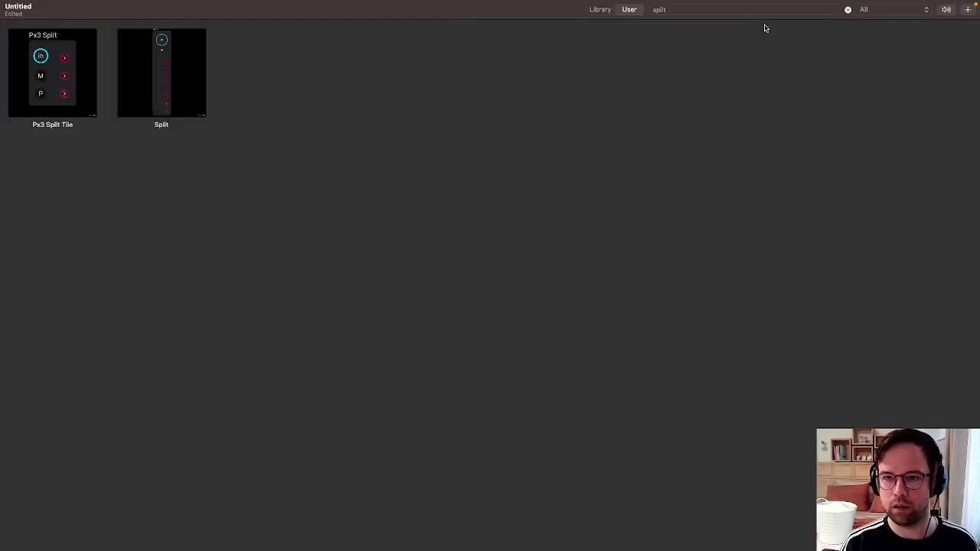
# Find the 8-Step Sequencer by searching user patches for "sequence", add it, and place it beside the custom module at X -600, Y -100.
pyautogui.tripleClick(756, 11)
pyautogui.write('sequence')
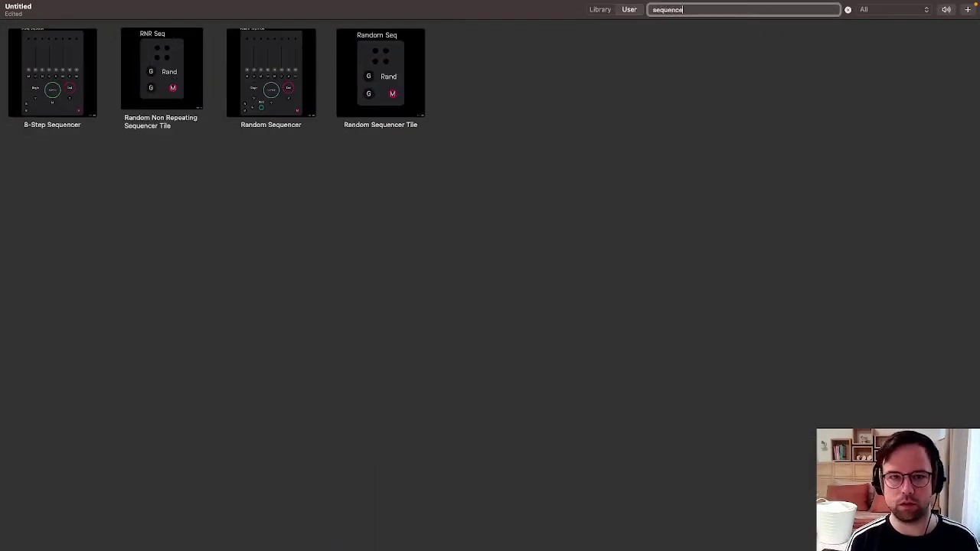
pyautogui.click(52, 80)
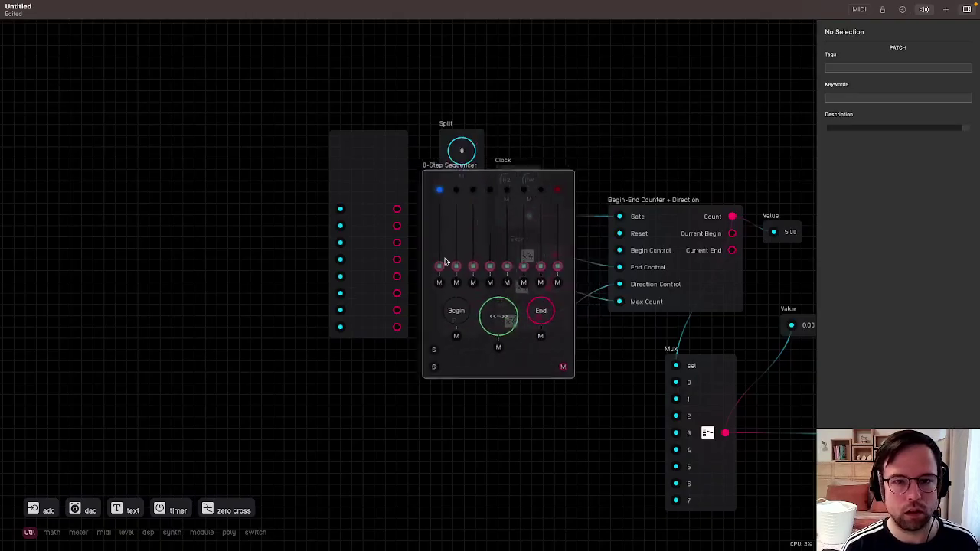
pyautogui.moveTo(490, 197); pyautogui.dragTo(238, 148)
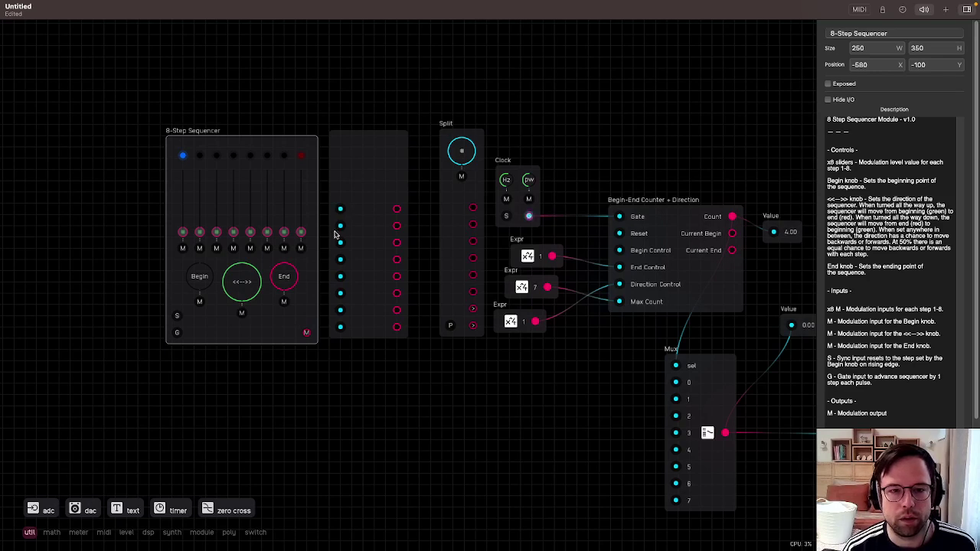
pyautogui.scroll(1, 307, 223)
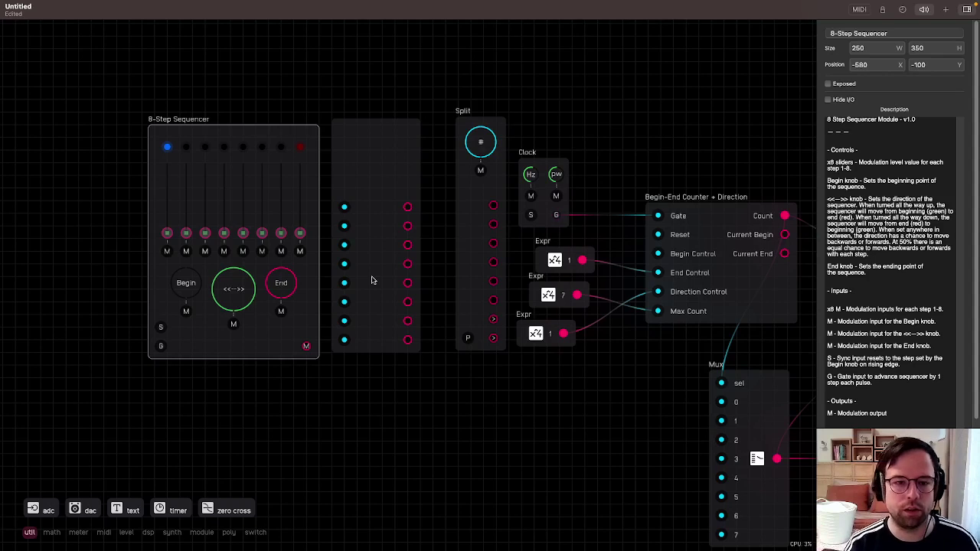
pyautogui.moveTo(294, 148)
pyautogui.mouseDown()
pyautogui.moveTo(272, 148)
pyautogui.moveTo(282, 149)
pyautogui.mouseUp()
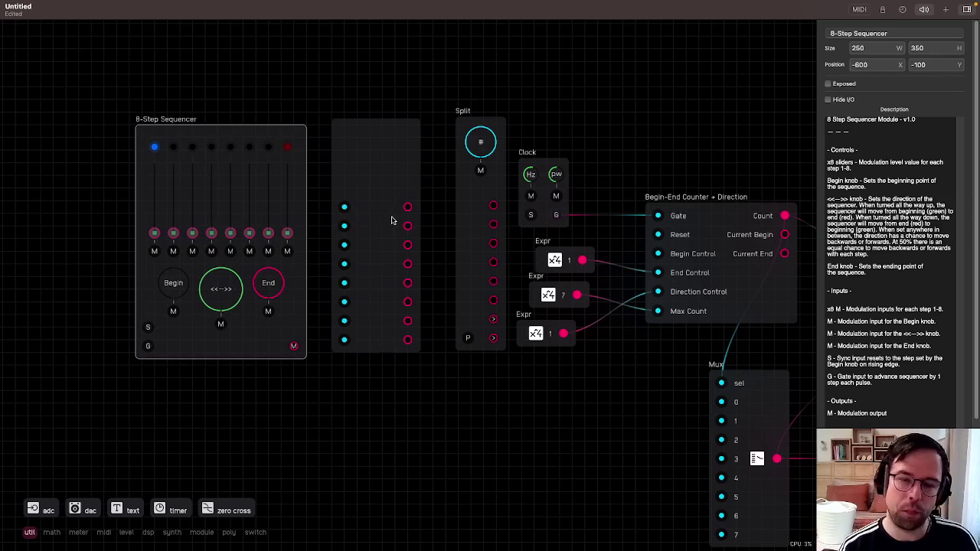
# Reposition the unnamed 120 by 350 module between the 8-Step Sequencer and Split, closer to Split.
pyautogui.moveTo(384, 186); pyautogui.dragTo(412, 176)
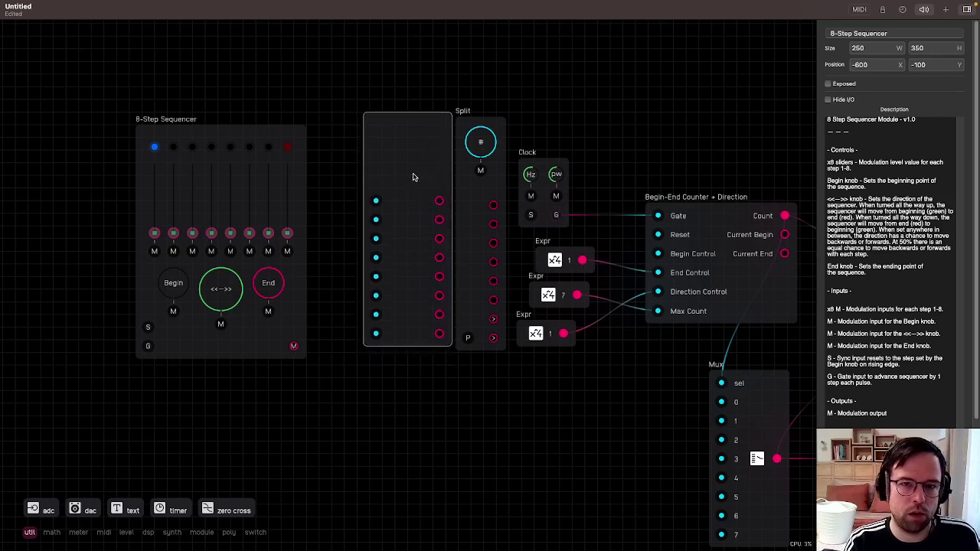
pyautogui.click(412, 184)
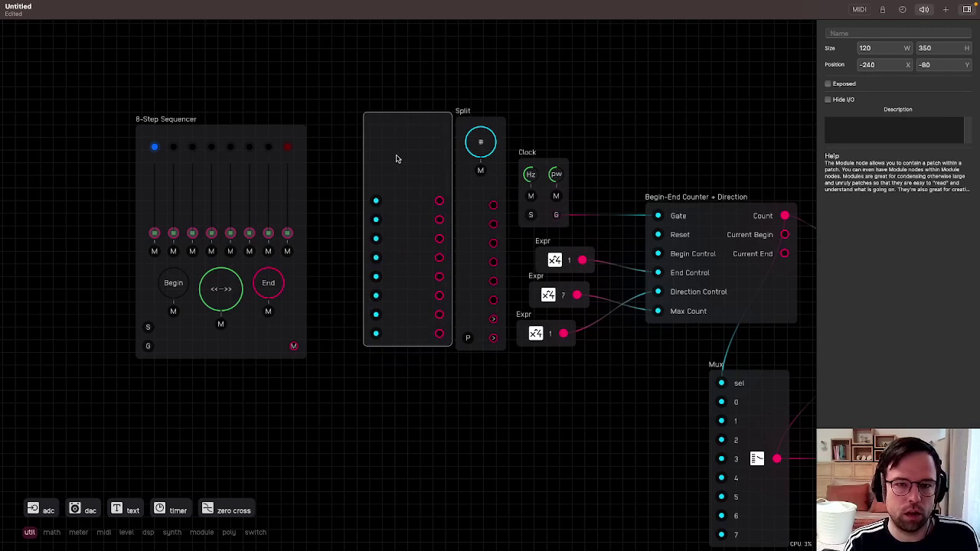
pyautogui.moveTo(413, 157); pyautogui.dragTo(401, 158)
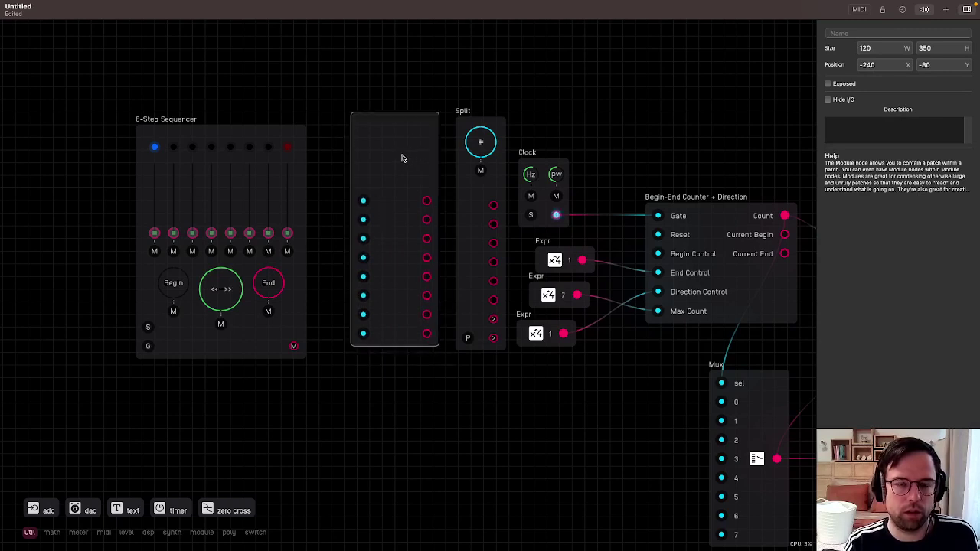
# Open the unnamed module's patch, add a Knob node above the Inputs, and set its style to Mini.
pyautogui.doubleClick(391, 149)
pyautogui.rightClick(403, 198)
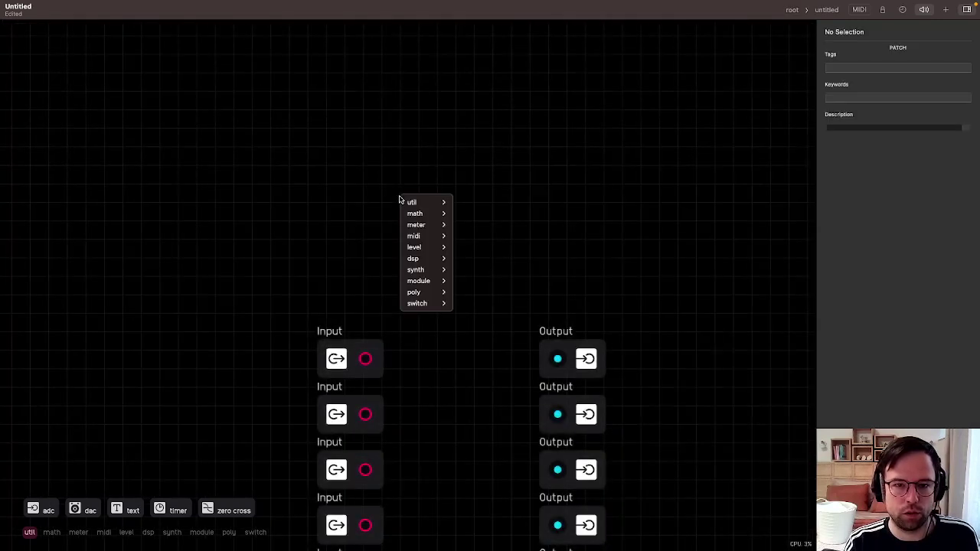
pyautogui.moveTo(425, 205)
pyautogui.moveTo(427, 281)
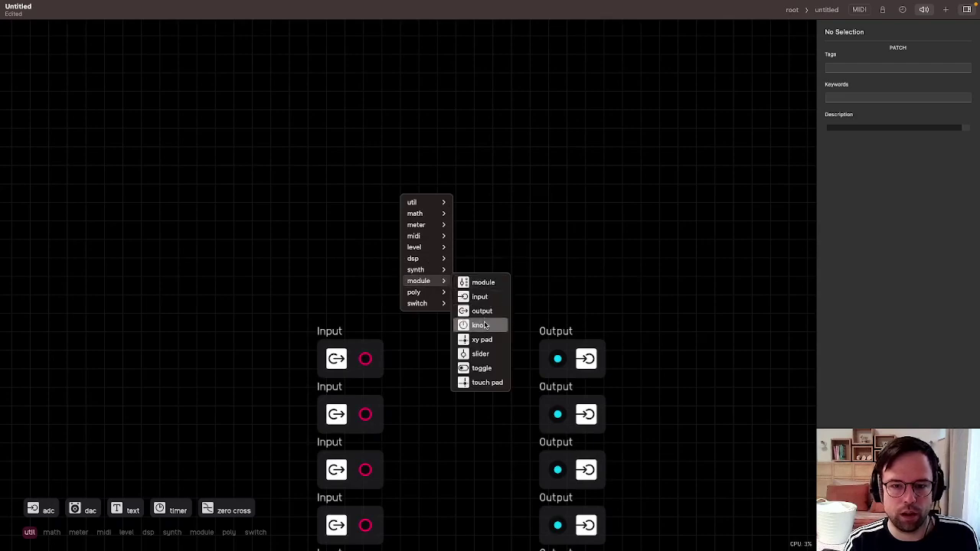
pyautogui.click(478, 325)
pyautogui.click(867, 47)
pyautogui.click(484, 130)
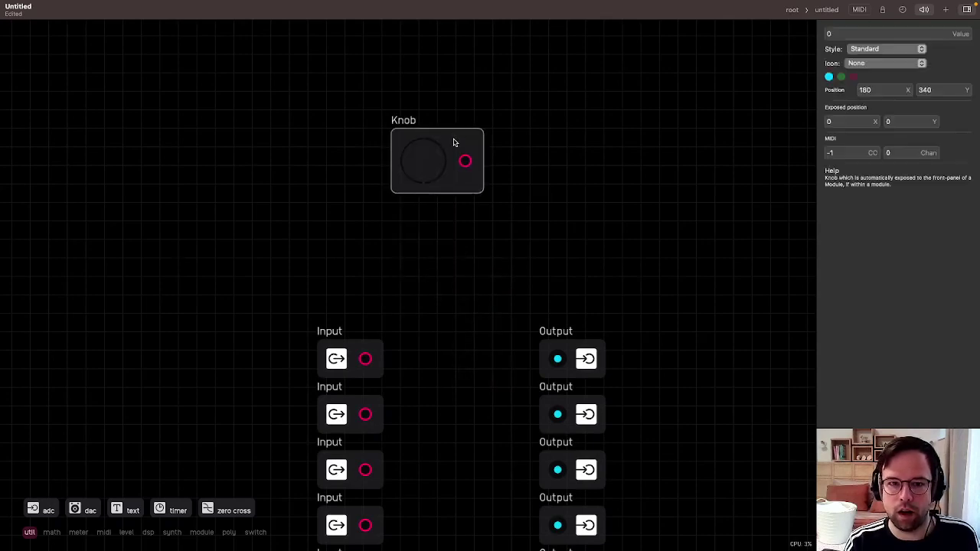
pyautogui.click(868, 50)
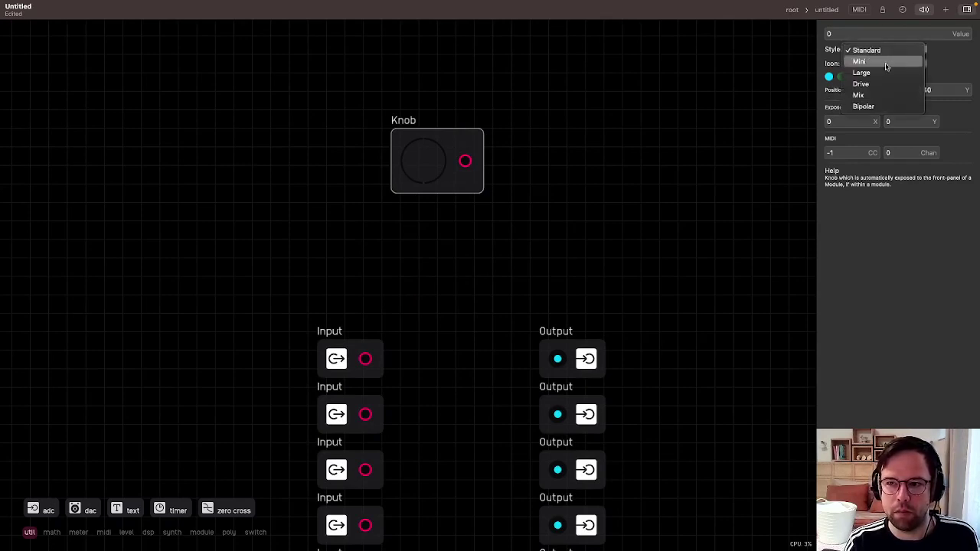
pyautogui.click(886, 66)
pyautogui.moveTo(426, 164); pyautogui.dragTo(404, 161)
pyautogui.click(438, 159)
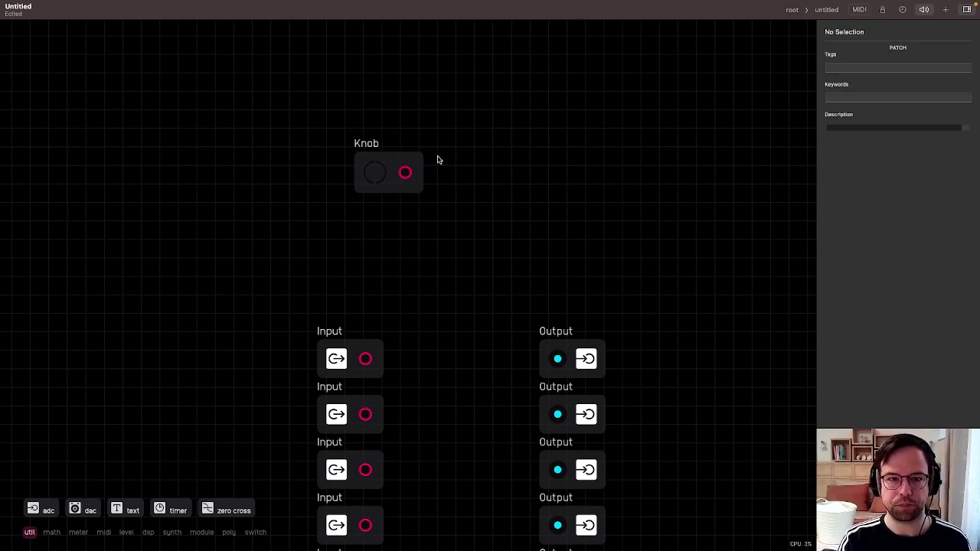
# Duplicate the Mini knob twice and stack the three knobs in an evenly spaced column at X 140.
pyautogui.moveTo(423, 125)
pyautogui.mouseDown()
pyautogui.moveTo(392, 242)
pyautogui.moveTo(398, 238)
pyautogui.mouseUp()
pyautogui.press('super+d')
pyautogui.moveTo(488, 263); pyautogui.dragTo(397, 209)
pyautogui.click(429, 207)
pyautogui.click(391, 218)
pyautogui.press('super+d')
pyautogui.moveTo(491, 277); pyautogui.dragTo(396, 280)
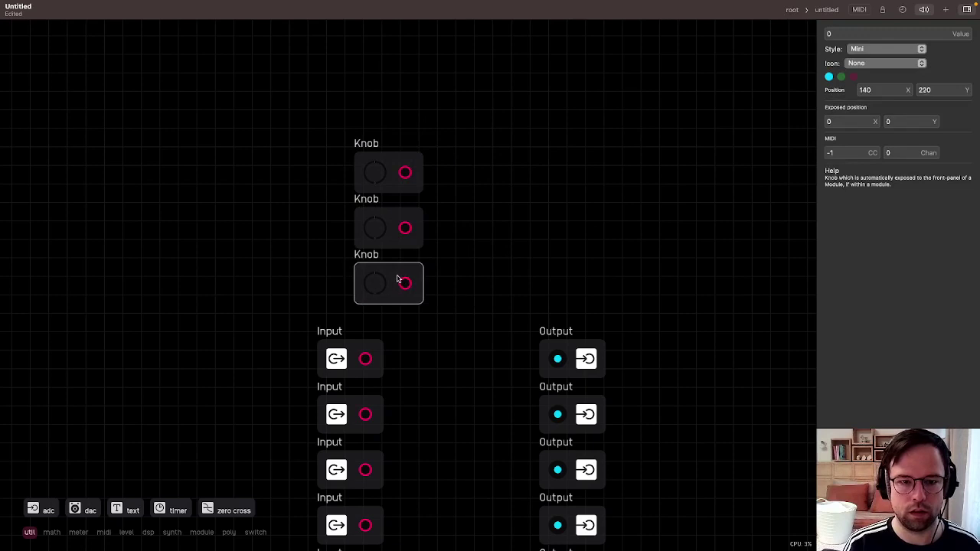
# Return to the root patch and unlock the module front-panel layouts.
pyautogui.click(795, 9)
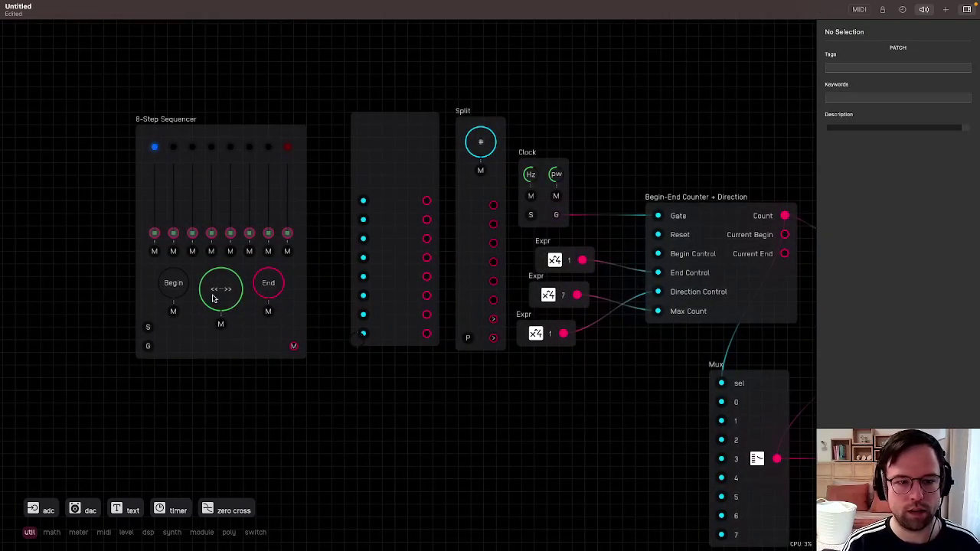
pyautogui.scroll(2, 364, 318)
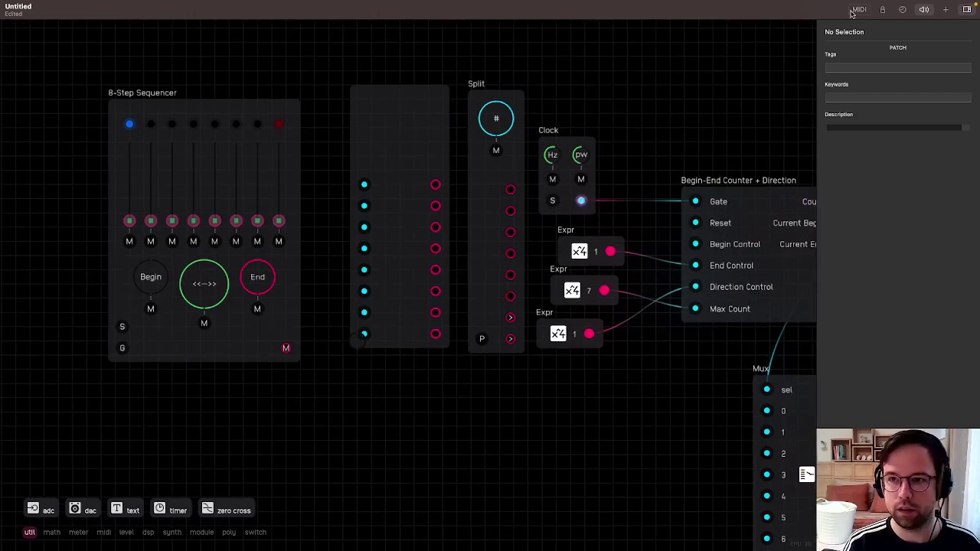
pyautogui.click(882, 9)
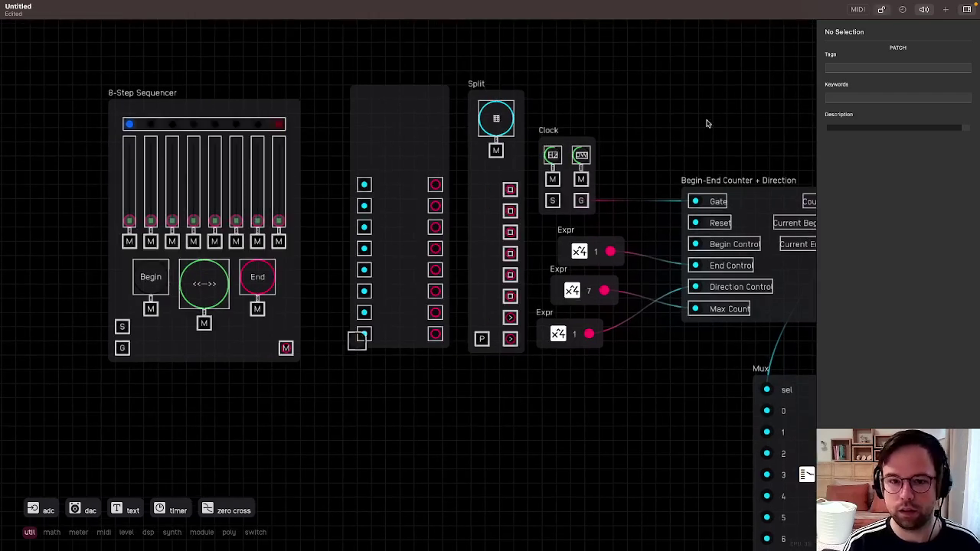
# Separate the three overlapping knobs on the custom module and line them up above the ports, with the top knob at exposed position 40, 330.
pyautogui.click(357, 341)
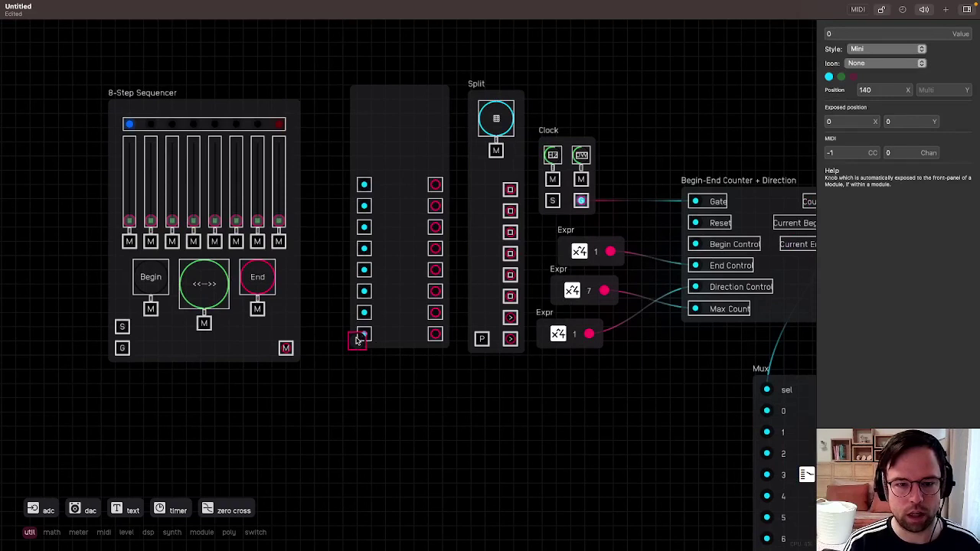
pyautogui.scroll(1, 154, 330)
pyautogui.scroll(1, 154, 331)
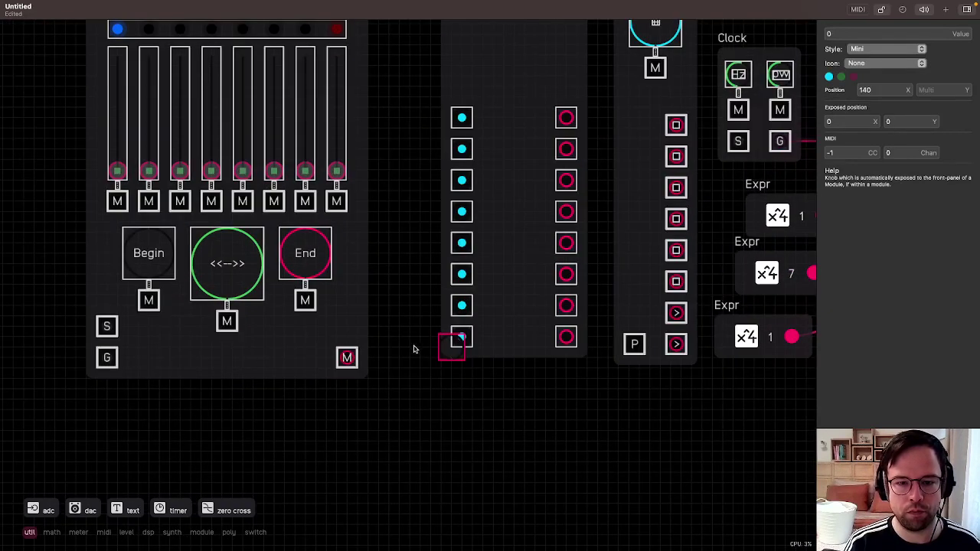
pyautogui.moveTo(453, 352); pyautogui.dragTo(494, 68)
pyautogui.moveTo(511, 104); pyautogui.dragTo(469, 292)
pyautogui.moveTo(450, 239); pyautogui.dragTo(442, 268)
pyautogui.moveTo(432, 212); pyautogui.dragTo(451, 222)
pyautogui.moveTo(447, 264); pyautogui.dragTo(455, 185)
pyautogui.scroll(3, 534, 171)
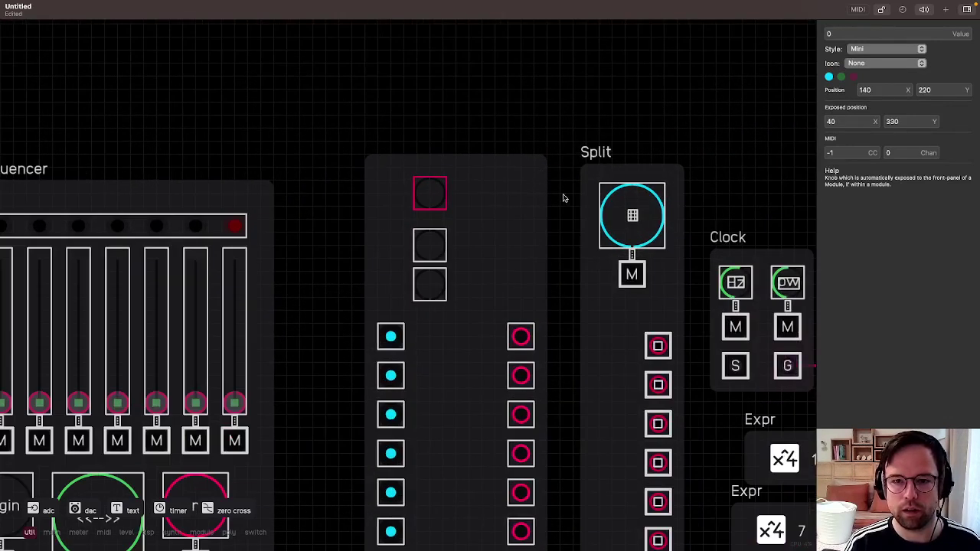
# Lock the layout and compare the custom module's knob and port spacing with the Split module.
pyautogui.scroll(2, 597, 179)
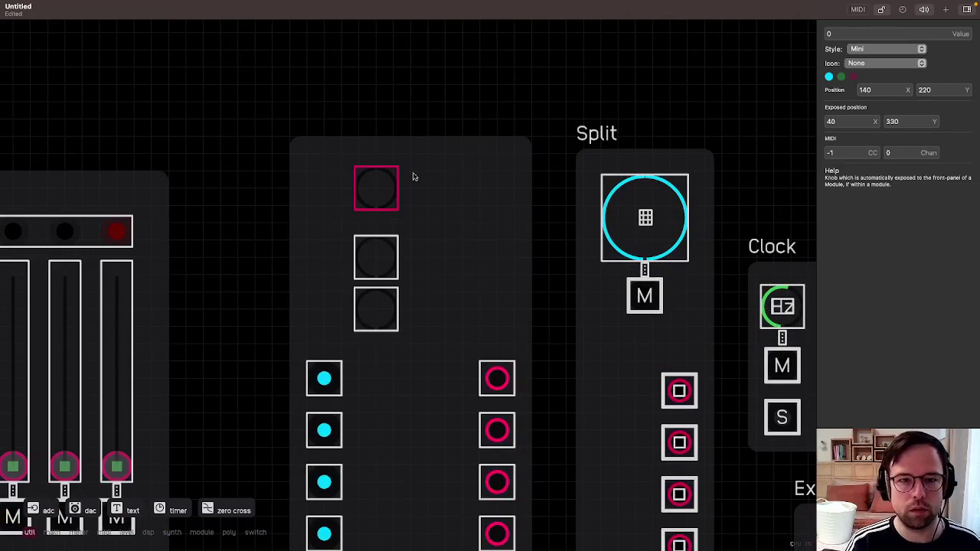
pyautogui.scroll(-1, 530, 184)
pyautogui.scroll(-5, 468, 127)
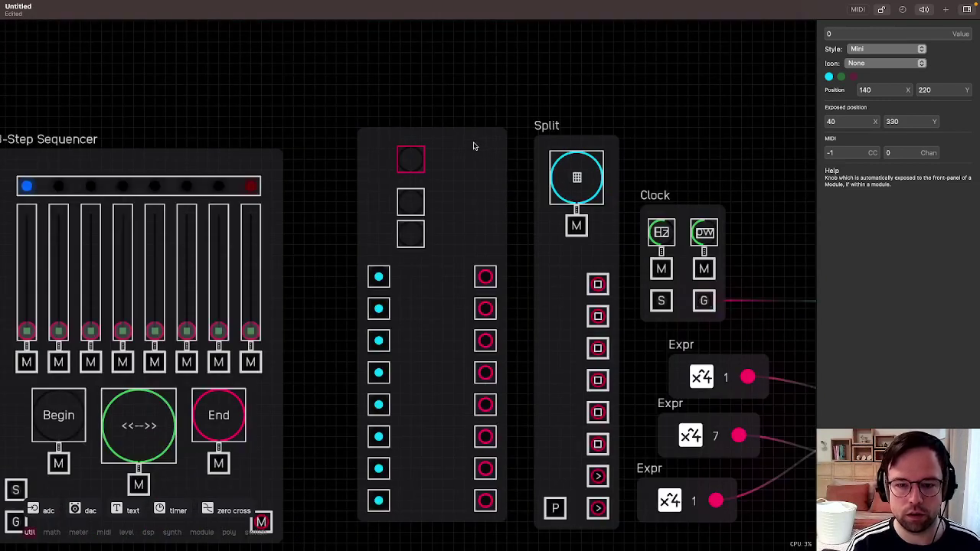
pyautogui.scroll(4, 527, 351)
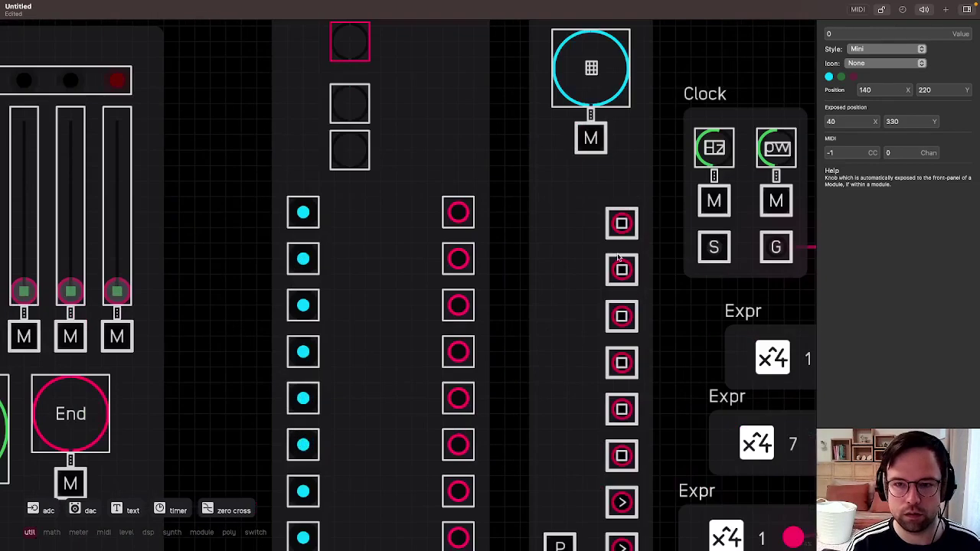
pyautogui.click(881, 10)
pyautogui.click(540, 275)
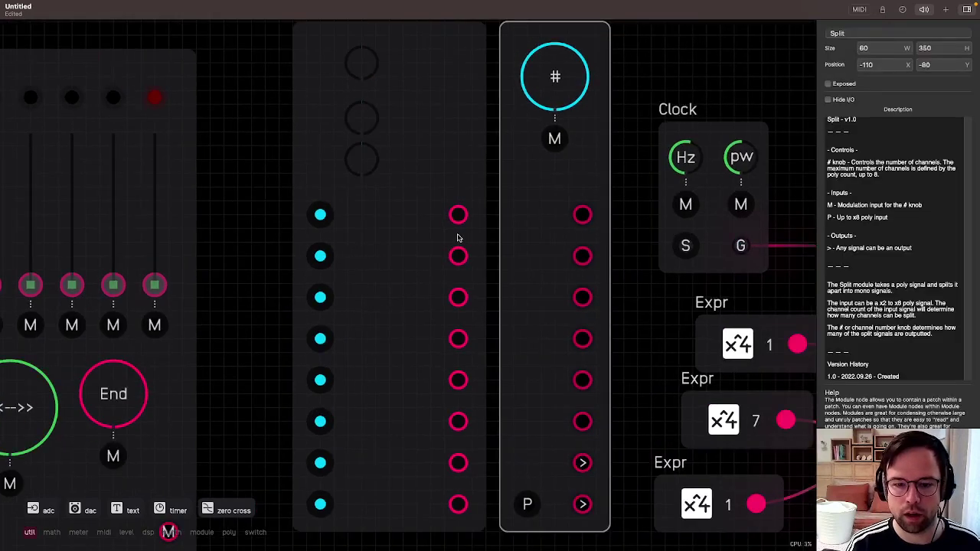
pyautogui.scroll(2, 274, 198)
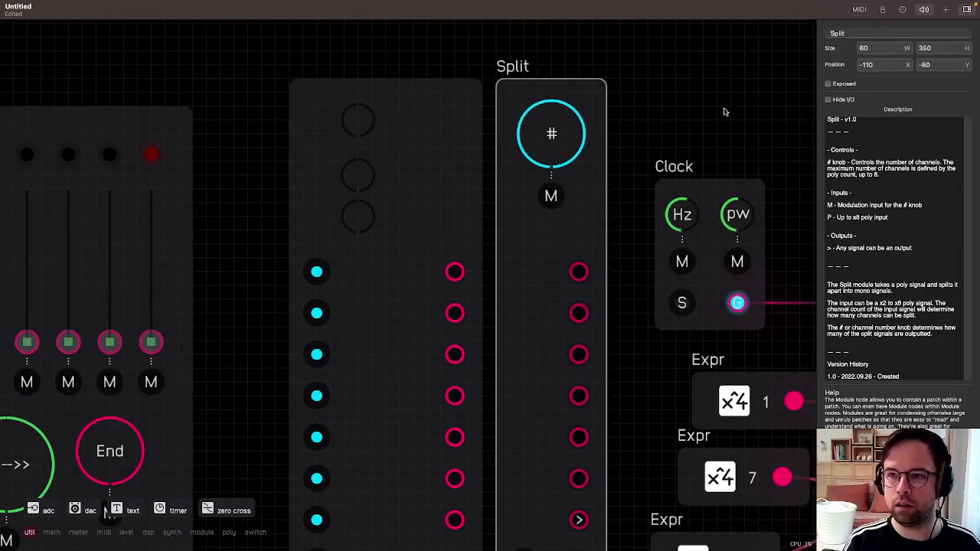
# Try moving the custom module's top knob closer to the module's upper corner, and undo the move.
pyautogui.click(881, 9)
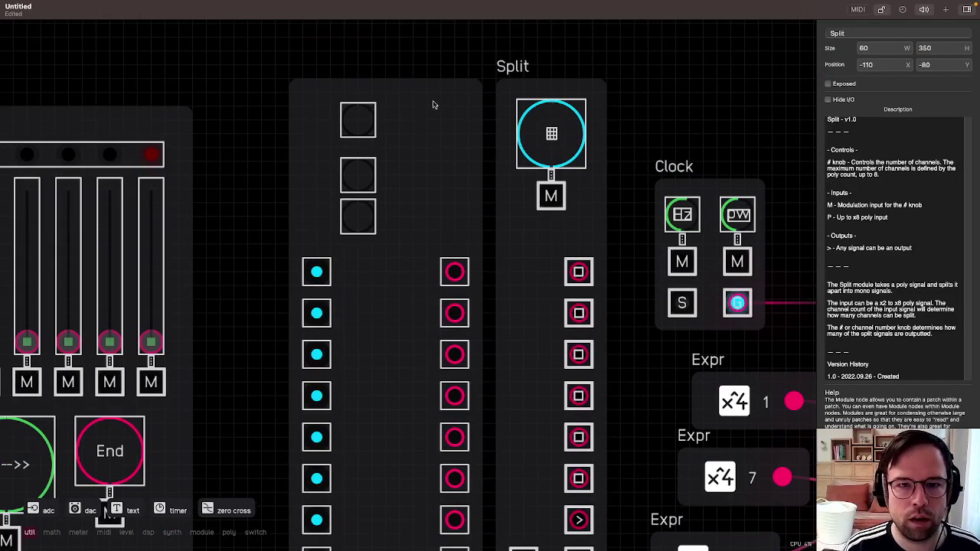
pyautogui.click(355, 113)
pyautogui.moveTo(355, 113)
pyautogui.mouseDown()
pyautogui.moveTo(341, 113)
pyautogui.moveTo(341, 102)
pyautogui.mouseUp()
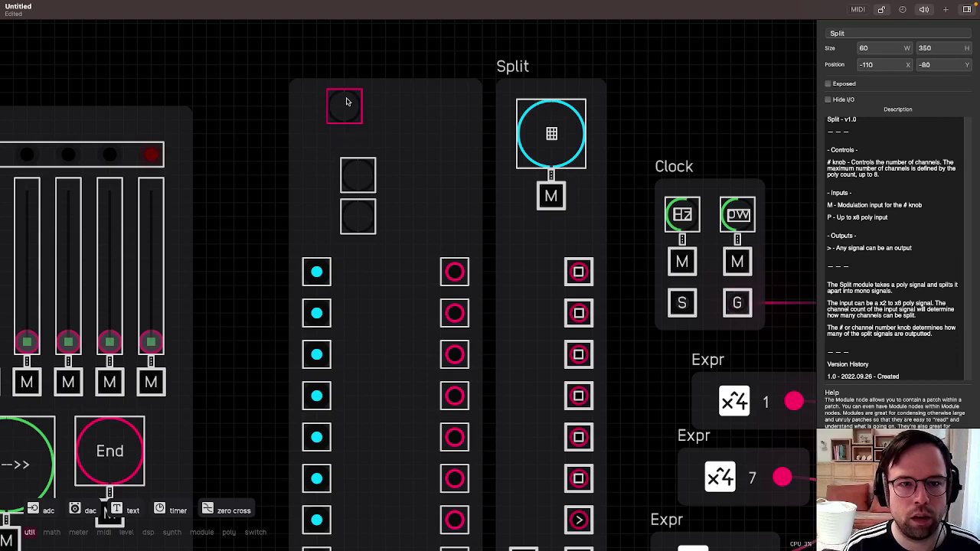
pyautogui.click(678, 52)
pyautogui.click(884, 10)
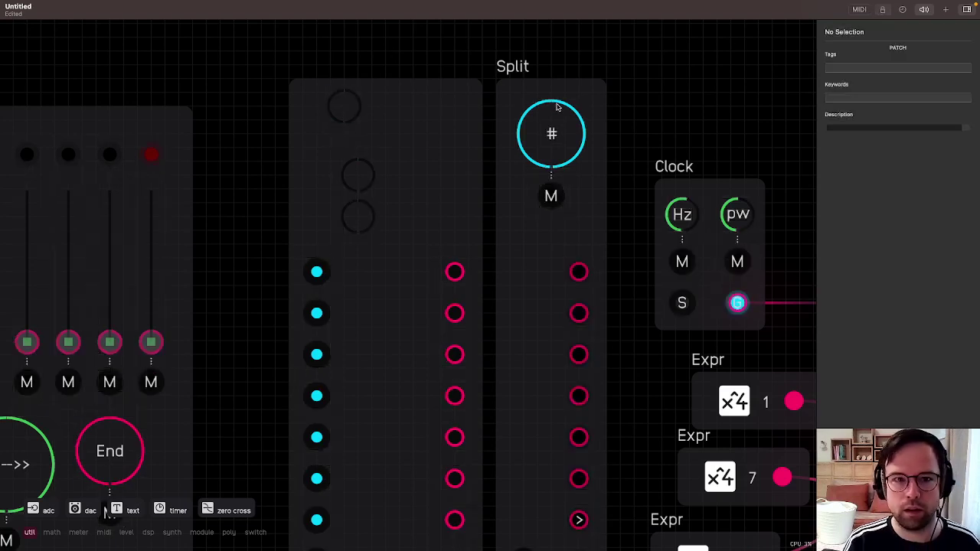
pyautogui.press('super+z')
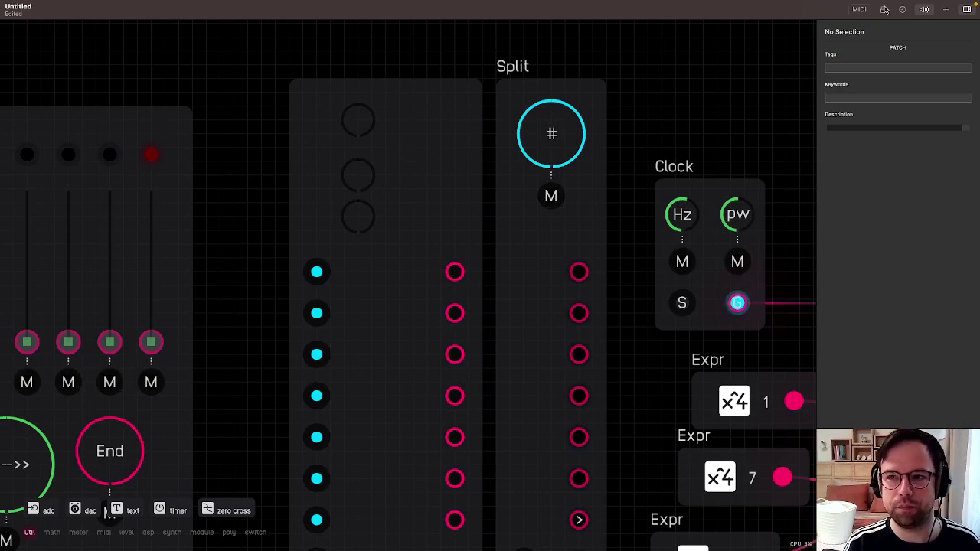
# Unlock the layout, arrange the three knobs in an evenly spaced column at exposed X 20, and lock it again.
pyautogui.press('super+l')
pyautogui.moveTo(353, 122); pyautogui.dragTo(325, 122)
pyautogui.moveTo(361, 182); pyautogui.dragTo(335, 184)
pyautogui.moveTo(357, 215); pyautogui.dragTo(330, 228)
pyautogui.moveTo(332, 175); pyautogui.dragTo(331, 160)
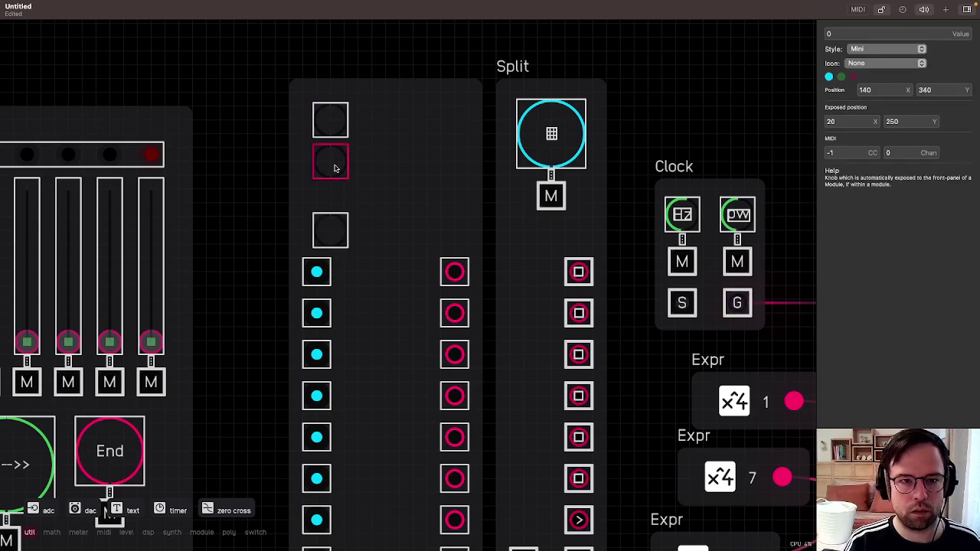
pyautogui.scroll(3, 290, 112)
pyautogui.scroll(1, 325, 162)
pyautogui.moveTo(353, 175); pyautogui.dragTo(357, 184)
pyautogui.moveTo(350, 280)
pyautogui.mouseDown()
pyautogui.moveTo(345, 253)
pyautogui.moveTo(348, 261)
pyautogui.mouseUp()
pyautogui.scroll(-5, 299, 170)
pyautogui.click(424, 201)
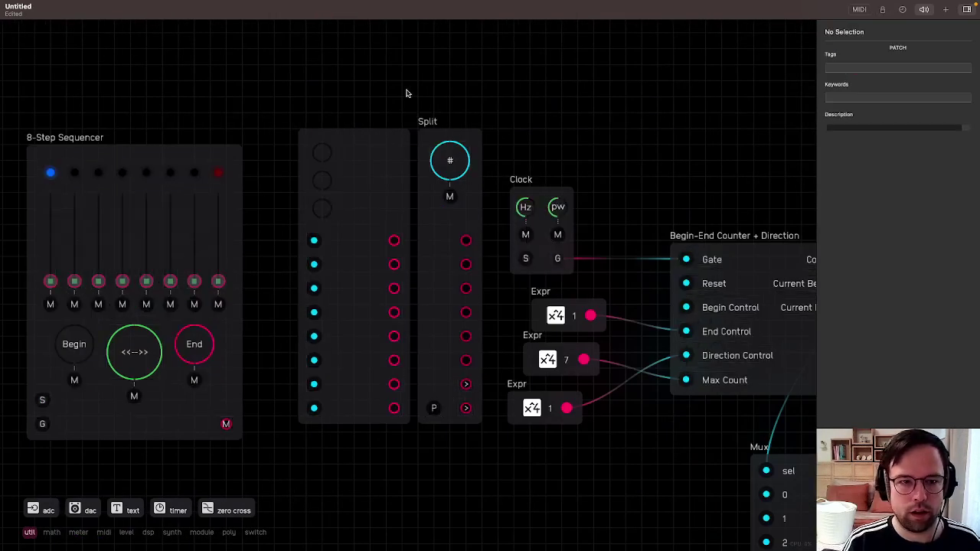
# Unlock the layout, move all three knobs together toward the custom module's horizontal centre, and lock it again.
pyautogui.moveTo(405, 92); pyautogui.dragTo(462, 73)
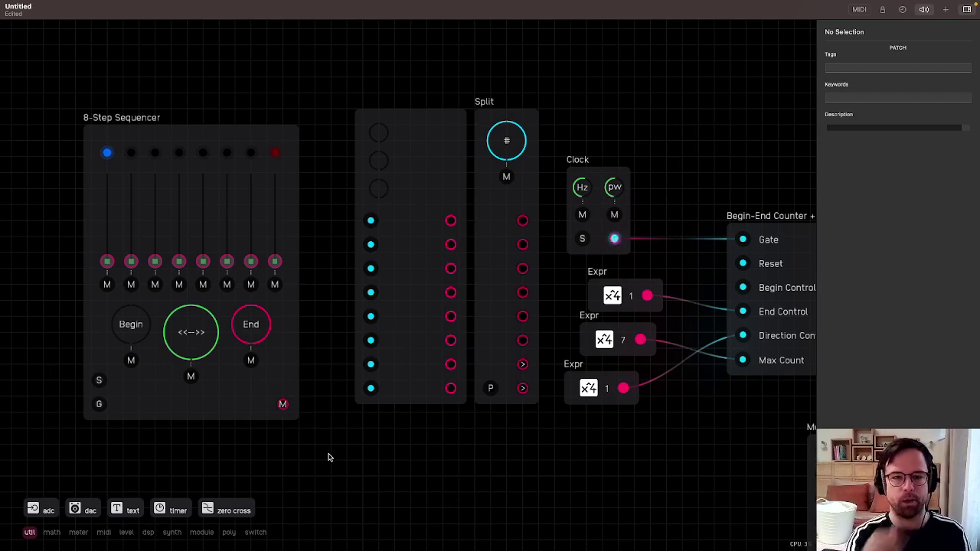
pyautogui.click(882, 9)
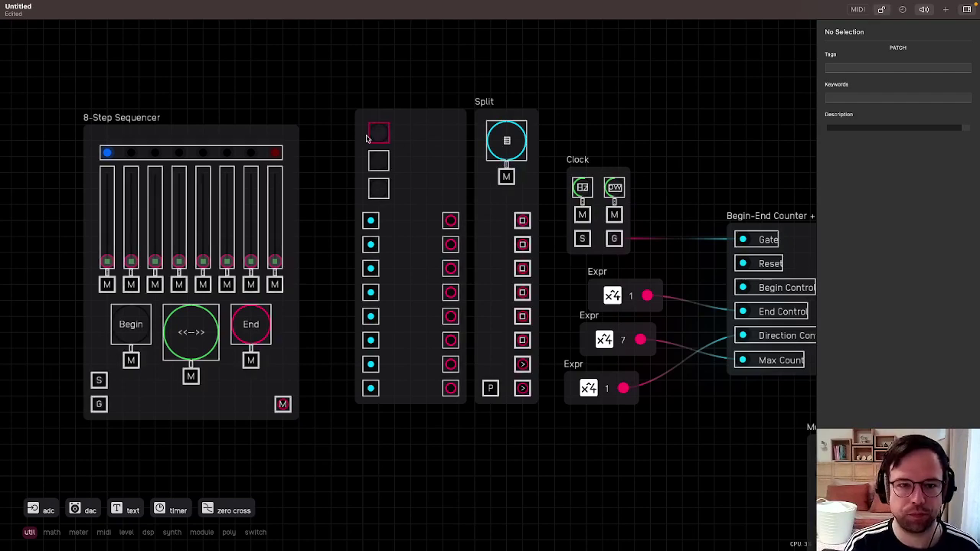
pyautogui.click(376, 191)
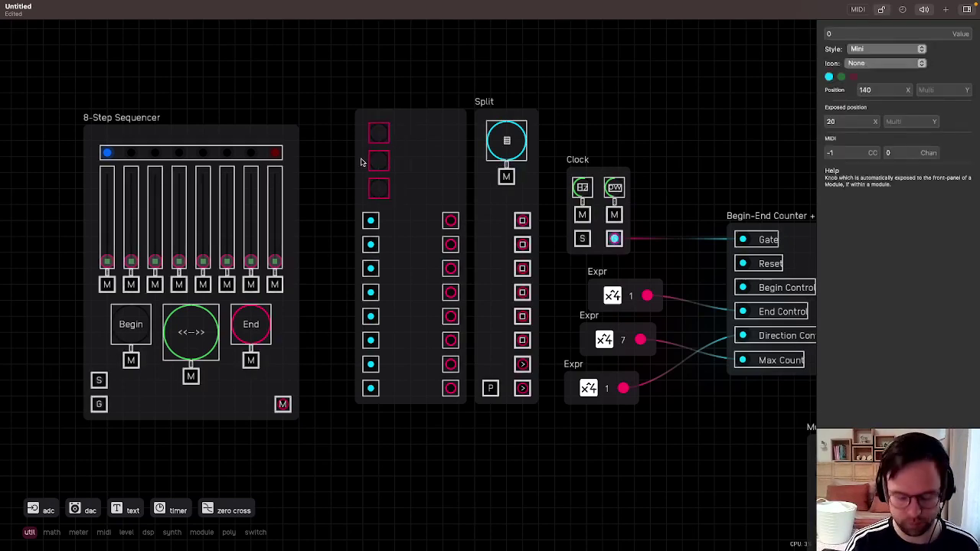
pyautogui.moveTo(323, 96); pyautogui.dragTo(407, 191)
pyautogui.click(436, 181)
pyautogui.click(882, 10)
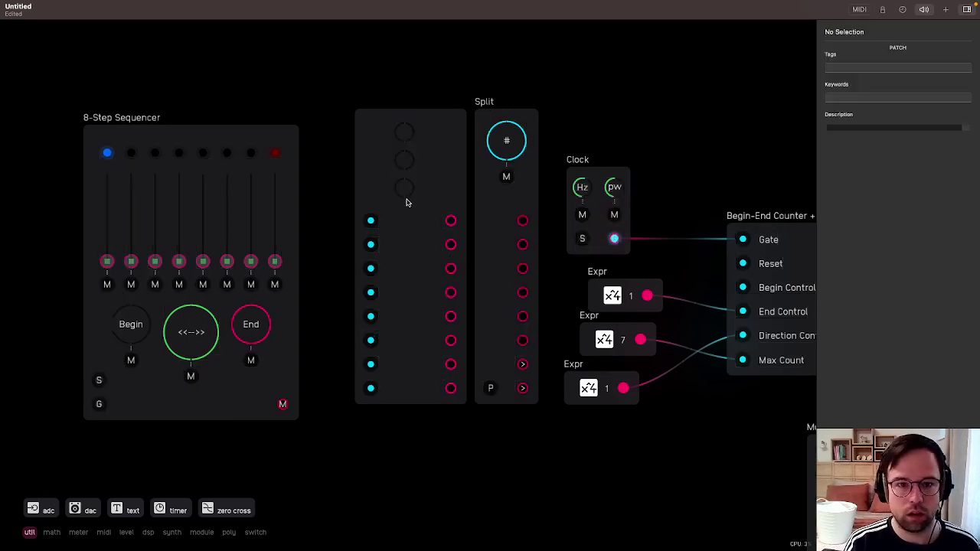
# Open the custom module and move its three knob nodes together above and between the input and output columns.
pyautogui.doubleClick(407, 202)
pyautogui.scroll(-4, 437, 163)
pyautogui.moveTo(464, 136)
pyautogui.mouseDown()
pyautogui.moveTo(420, 236)
pyautogui.moveTo(415, 229)
pyautogui.mouseUp()
pyautogui.moveTo(412, 223); pyautogui.dragTo(481, 160)
pyautogui.click(413, 181)
pyautogui.scroll(5, 362, 255)
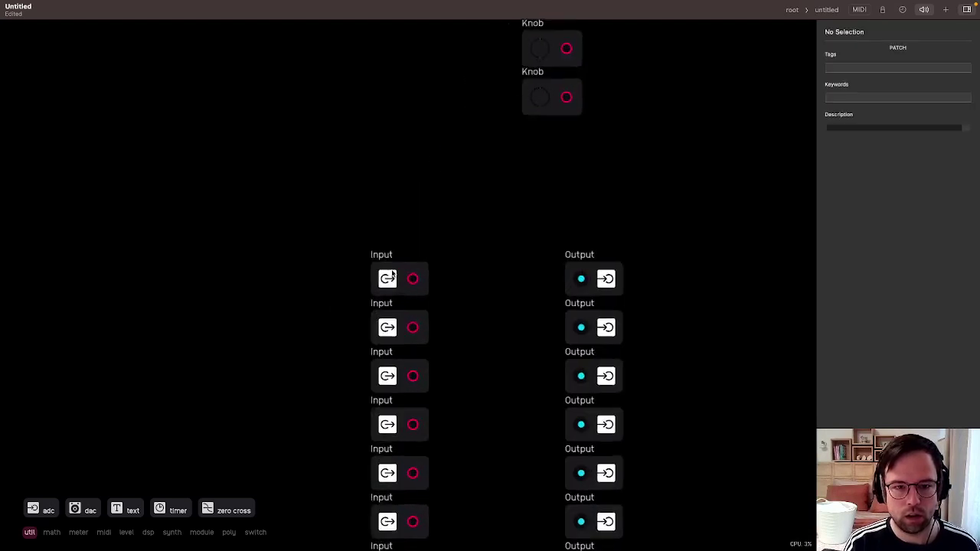
# Duplicate the two top Input nodes and stack the copies in line above the input column.
pyautogui.moveTo(396, 279); pyautogui.dragTo(479, 306)
pyautogui.press('super+z')
pyautogui.press('super+z')
pyautogui.scroll(4, 415, 189)
pyautogui.moveTo(537, 287); pyautogui.dragTo(393, 135)
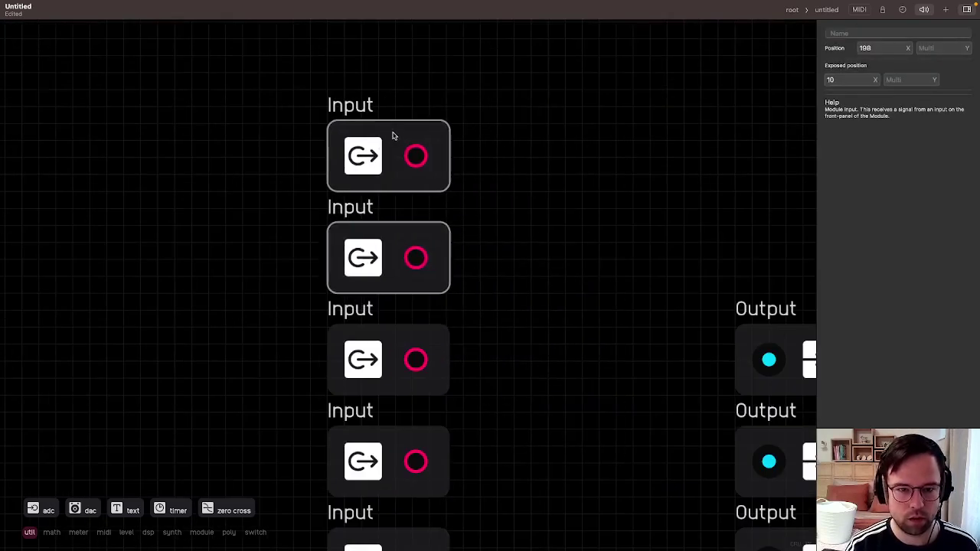
# Set the two new inputs' exposed Y positions to 250 and 280, and return to the root patch.
pyautogui.click(509, 205)
pyautogui.click(388, 248)
pyautogui.click(375, 348)
pyautogui.click(376, 239)
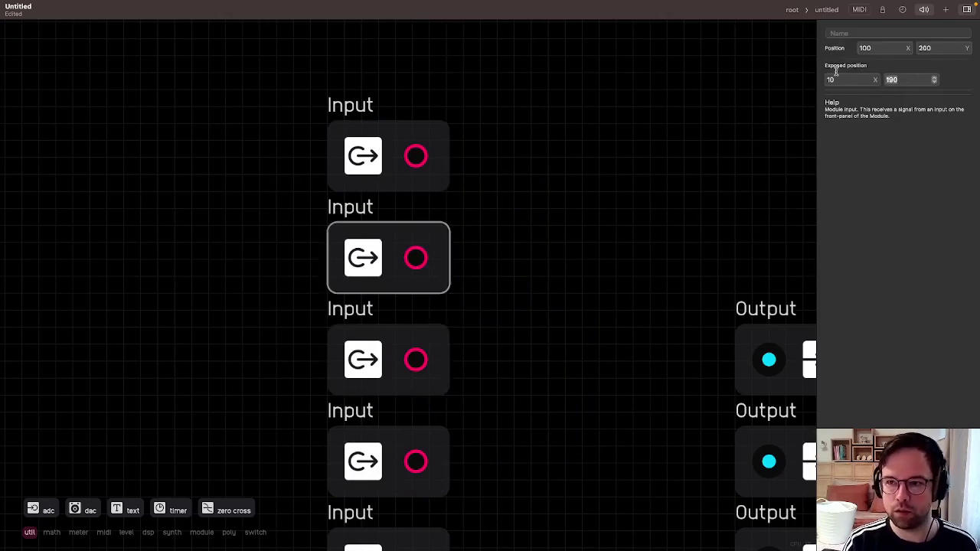
pyautogui.write('250')
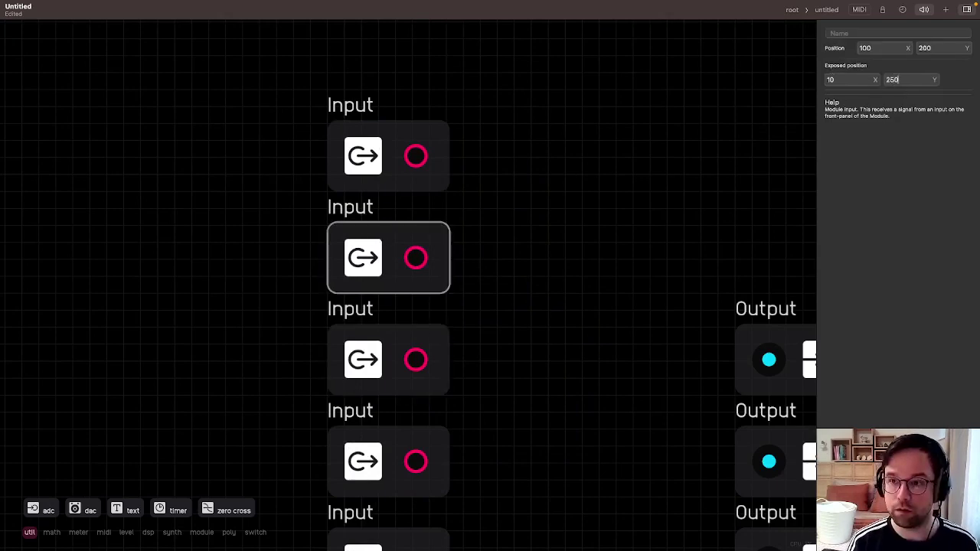
pyautogui.click(365, 158)
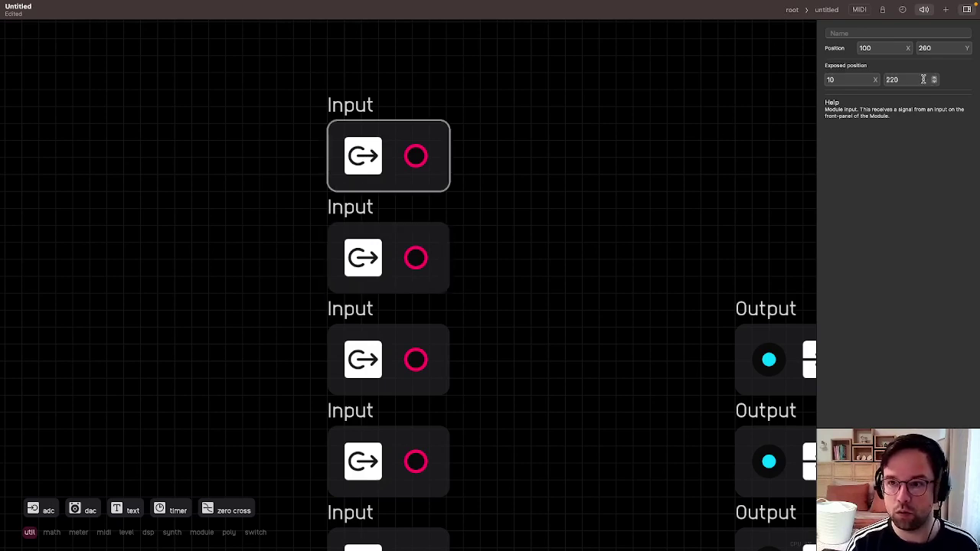
pyautogui.write('280')
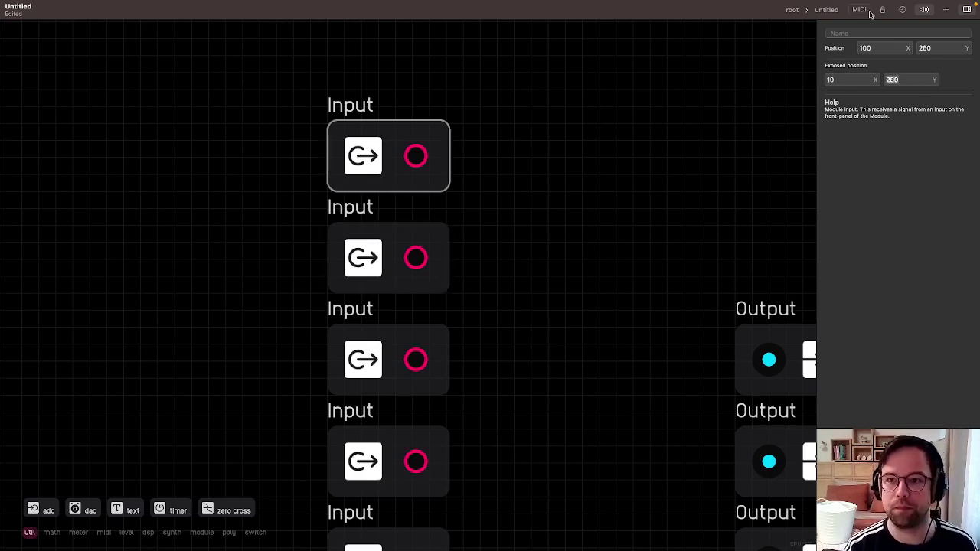
pyautogui.click(793, 10)
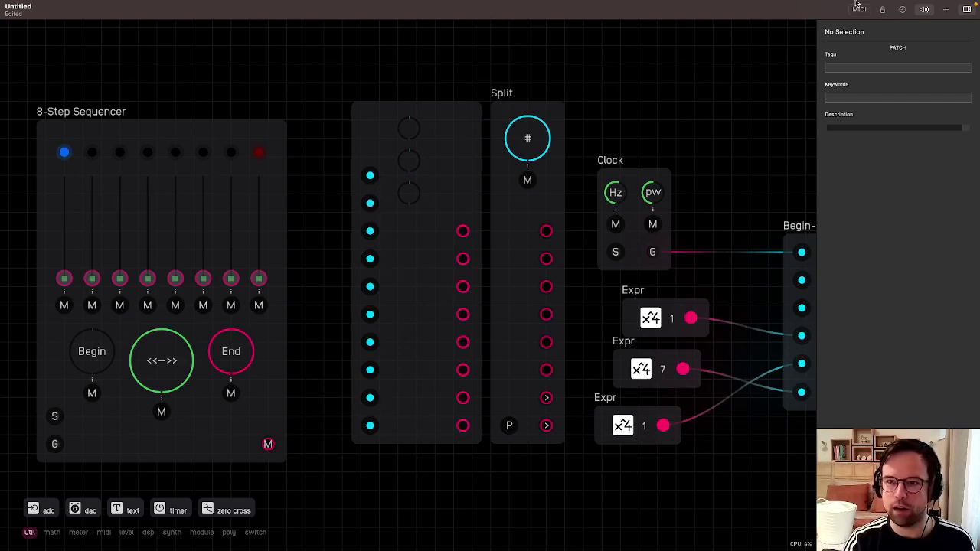
# Unlock the layout, move all eight outputs up together to line up with the top eight inputs, and lock it again.
pyautogui.click(883, 9)
pyautogui.scroll(3, 411, 250)
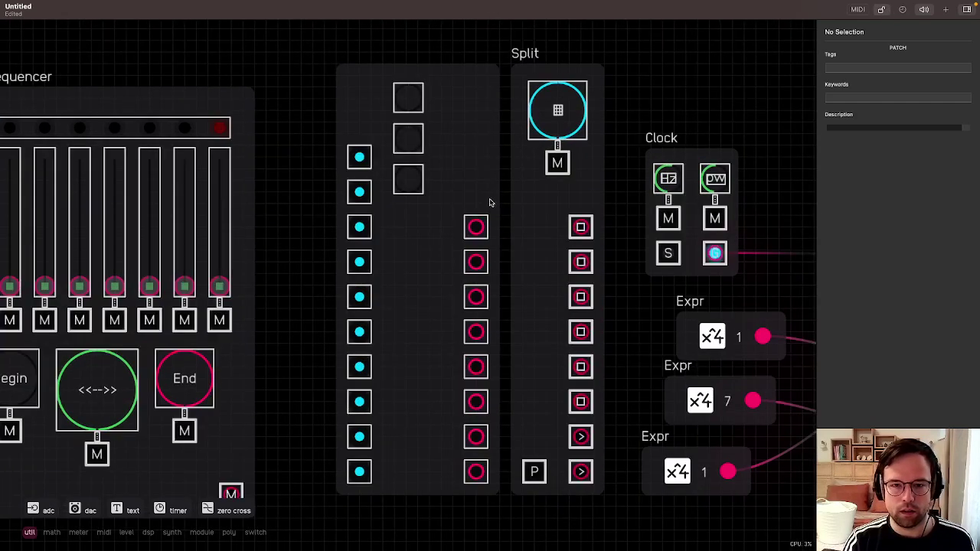
pyautogui.click(475, 471)
pyautogui.scroll(3, 475, 471)
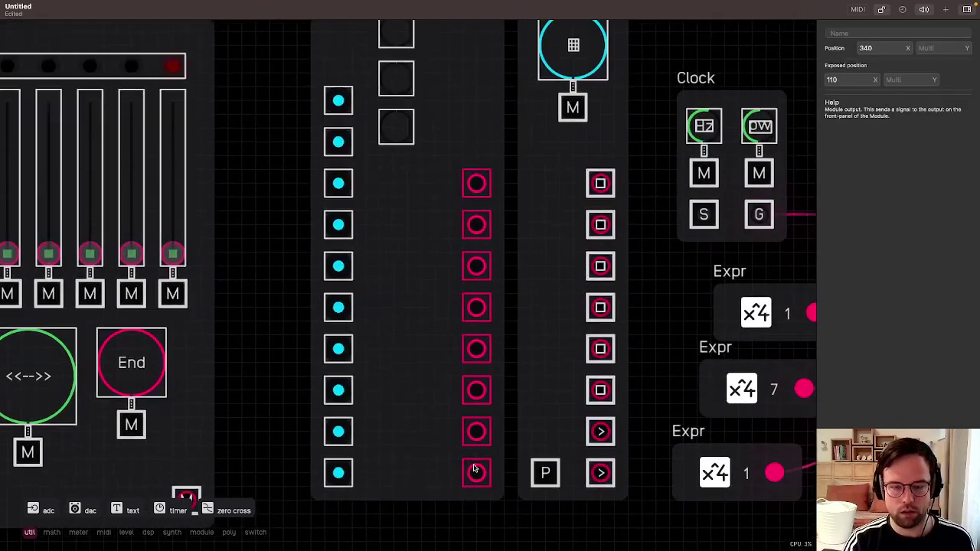
pyautogui.scroll(2, 476, 470)
pyautogui.moveTo(475, 470); pyautogui.dragTo(480, 375)
pyautogui.scroll(-5, 427, 406)
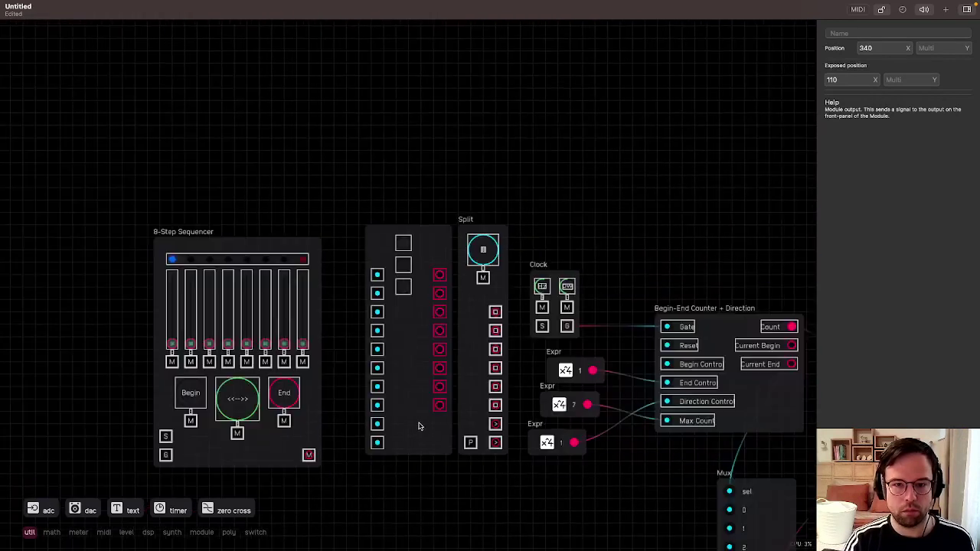
pyautogui.click(422, 465)
pyautogui.scroll(2, 371, 425)
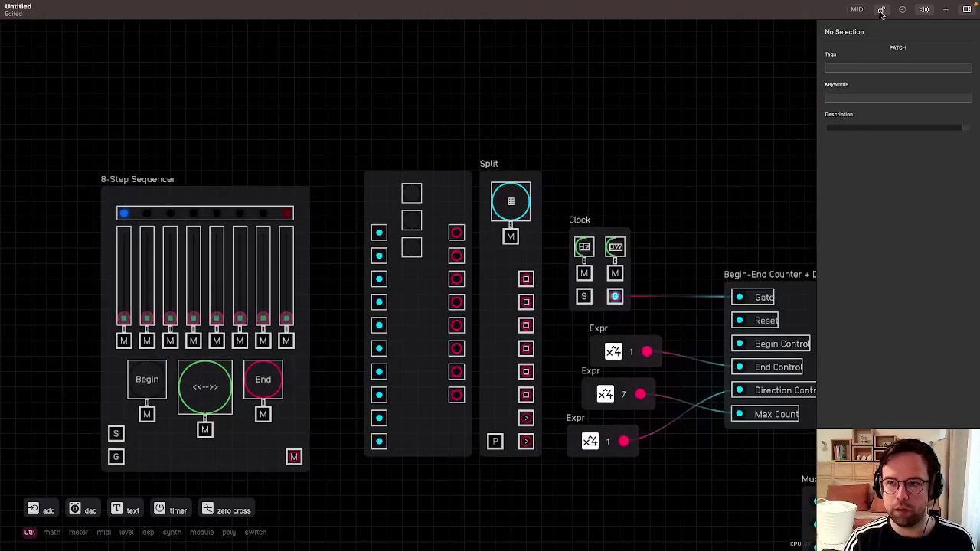
pyautogui.scroll(2, 396, 407)
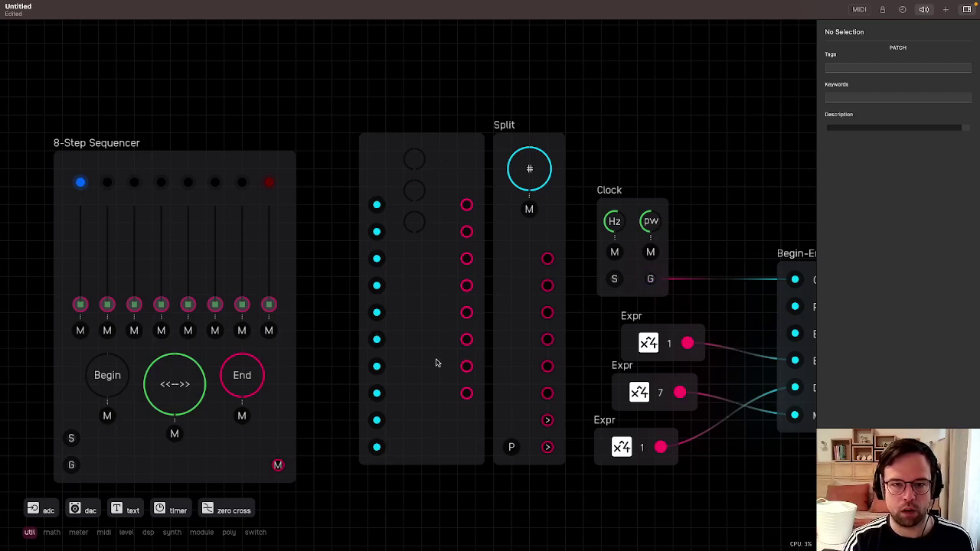
# Move the custom module to X -300, away from the Split module, and set its width to 160.
pyautogui.moveTo(470, 149); pyautogui.dragTo(434, 151)
pyautogui.moveTo(874, 47); pyautogui.dragTo(853, 47)
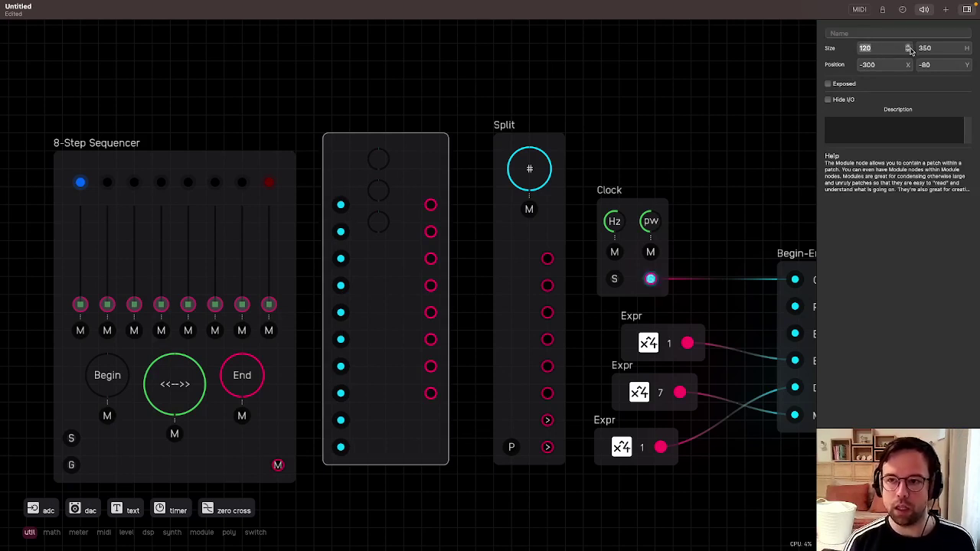
pyautogui.click(866, 48)
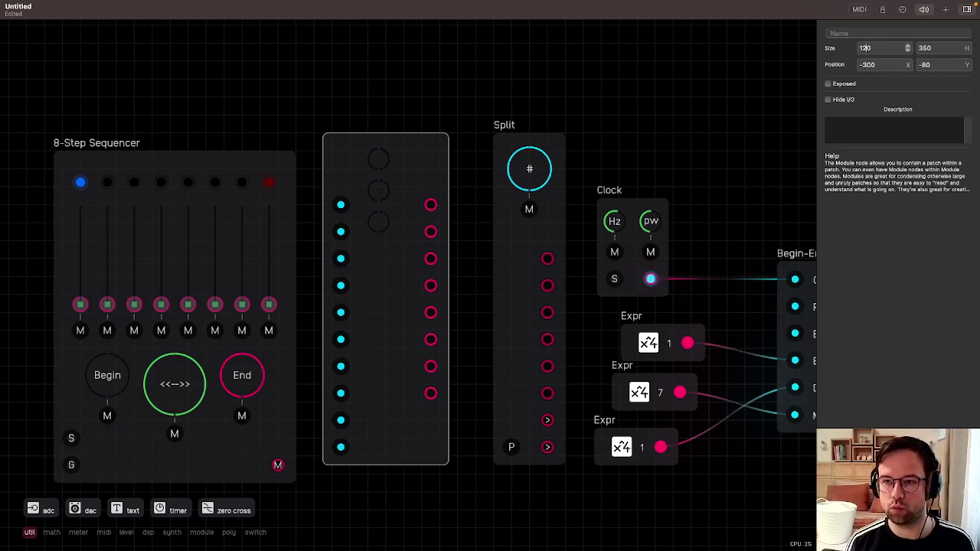
pyautogui.write('80')
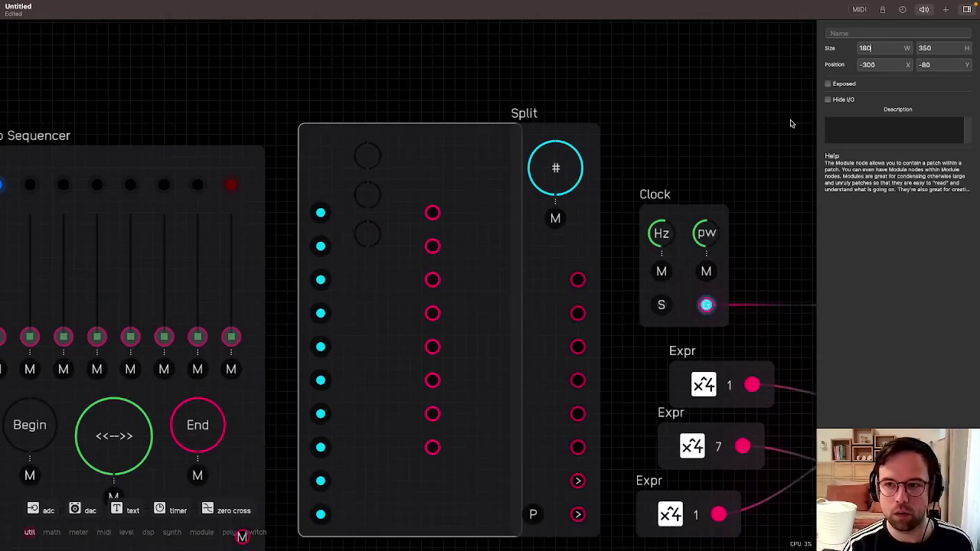
pyautogui.press('BackSpace')
pyautogui.press('Right')
pyautogui.write('6')
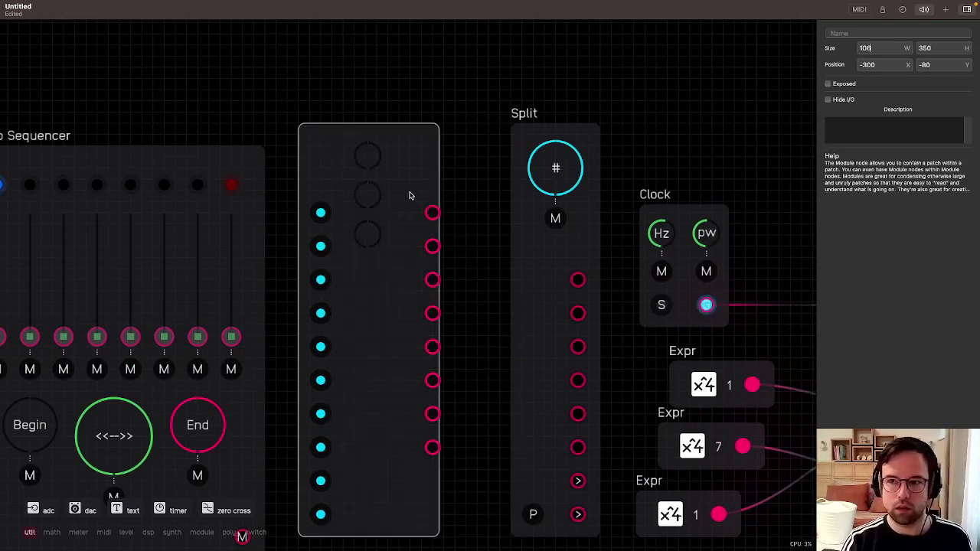
pyautogui.press('BackSpace')
pyautogui.press('BackSpace')
pyautogui.write('60')
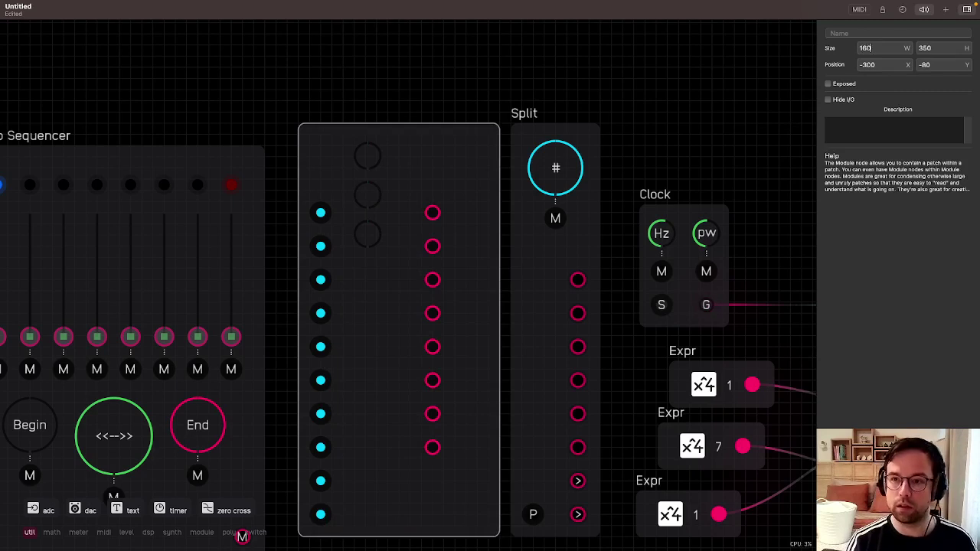
# Unlock the layout, move the whole output column toward the widened module's right edge, and lock it again.
pyautogui.click(881, 9)
pyautogui.scroll(3, 453, 309)
pyautogui.moveTo(445, 165); pyautogui.dragTo(430, 511)
pyautogui.moveTo(434, 476); pyautogui.dragTo(491, 481)
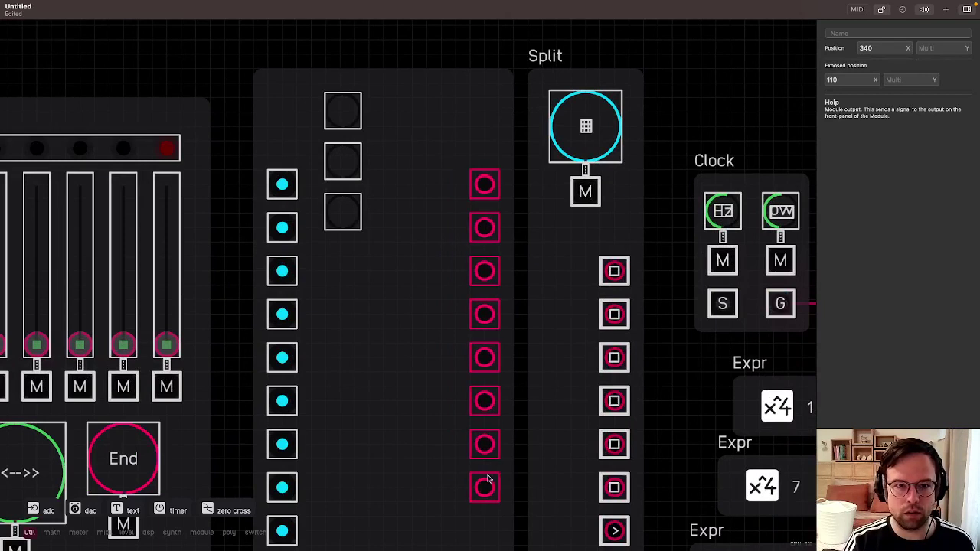
pyautogui.click(422, 275)
pyautogui.scroll(-2, 418, 270)
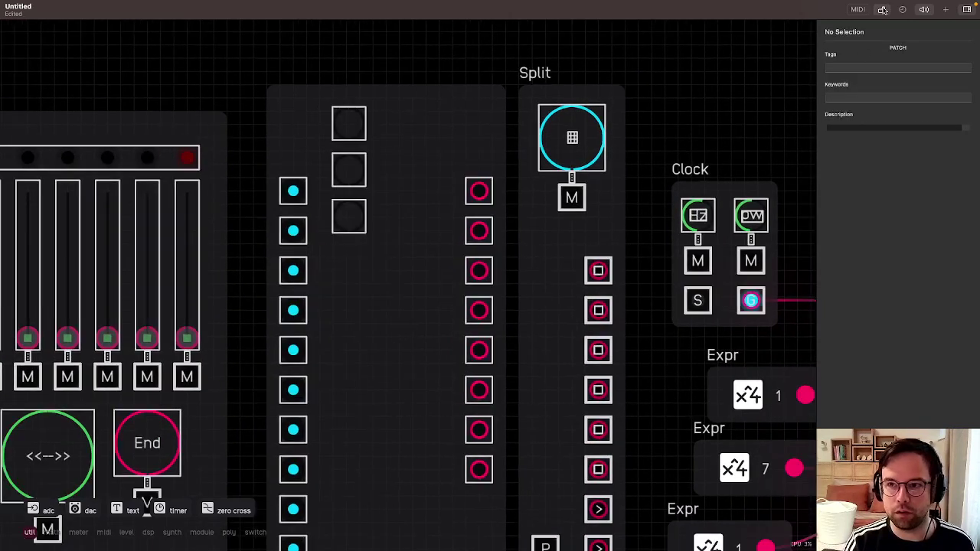
pyautogui.click(881, 9)
pyautogui.scroll(-3, 467, 248)
pyautogui.scroll(2, 451, 315)
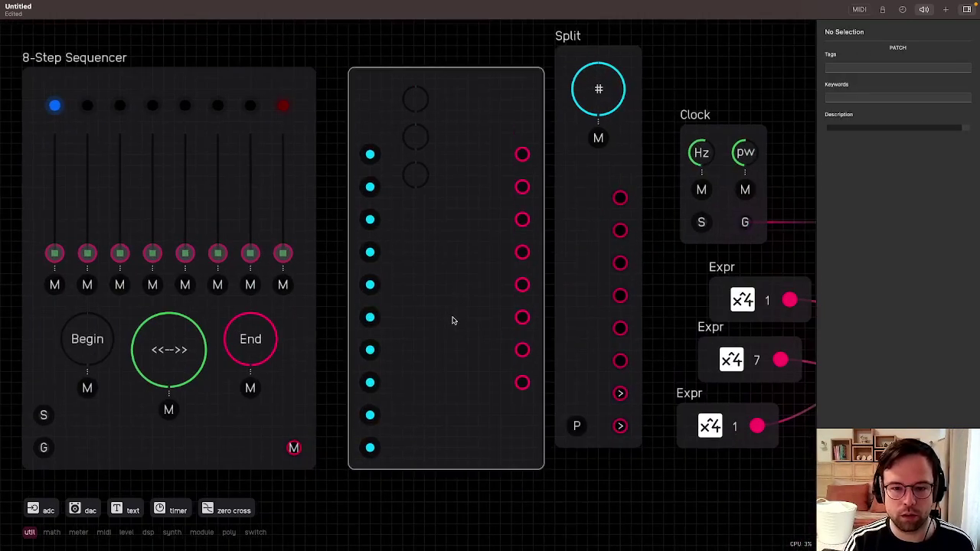
# Move the 8-Step Sequencer up to Y -80, level with the custom module.
pyautogui.click(455, 295)
pyautogui.scroll(2, 722, 81)
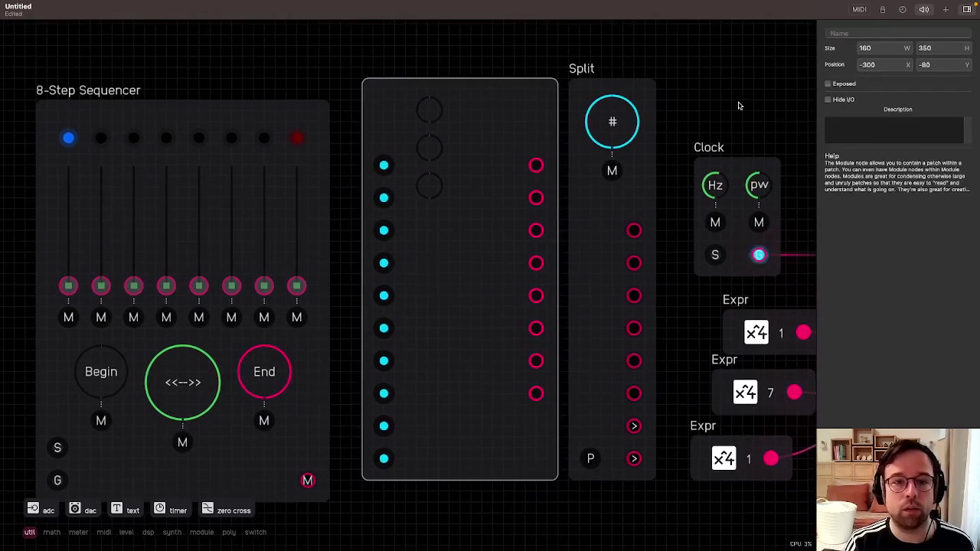
pyautogui.moveTo(240, 132); pyautogui.dragTo(239, 110)
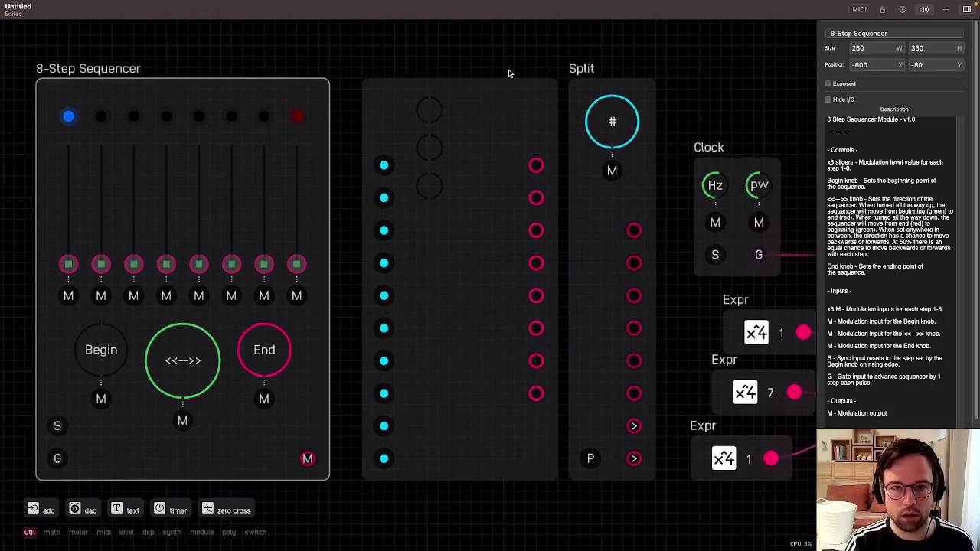
pyautogui.click(504, 76)
# Unlock the layout, tighten the three knobs into a column with the same spacing as the ports, and lock it again.
pyautogui.click(882, 9)
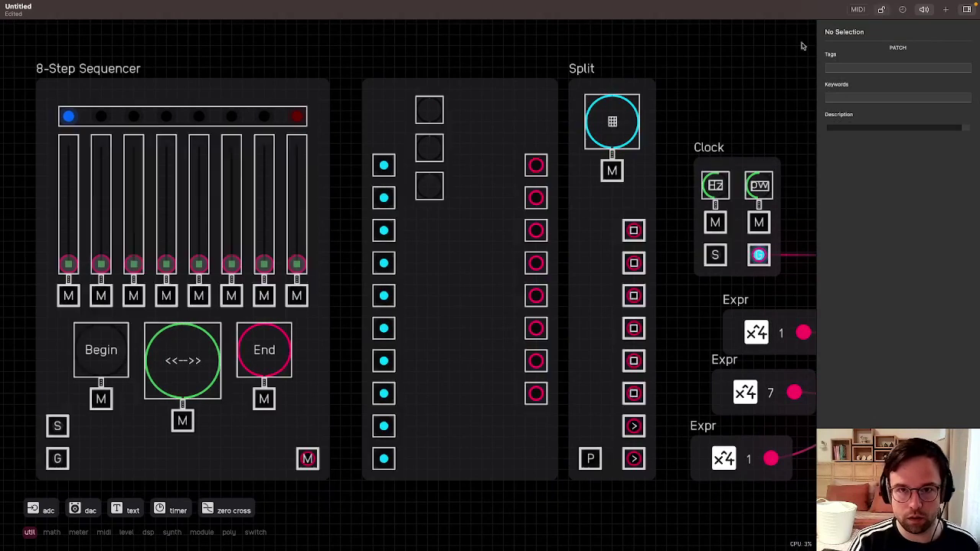
pyautogui.moveTo(433, 195)
pyautogui.mouseDown()
pyautogui.moveTo(470, 197)
pyautogui.moveTo(427, 197)
pyautogui.moveTo(448, 197)
pyautogui.moveTo(428, 197)
pyautogui.moveTo(431, 183)
pyautogui.mouseUp()
pyautogui.click(428, 197)
pyautogui.moveTo(487, 124)
pyautogui.mouseDown()
pyautogui.moveTo(486, 116)
pyautogui.moveTo(438, 192)
pyautogui.mouseUp()
pyautogui.click(456, 247)
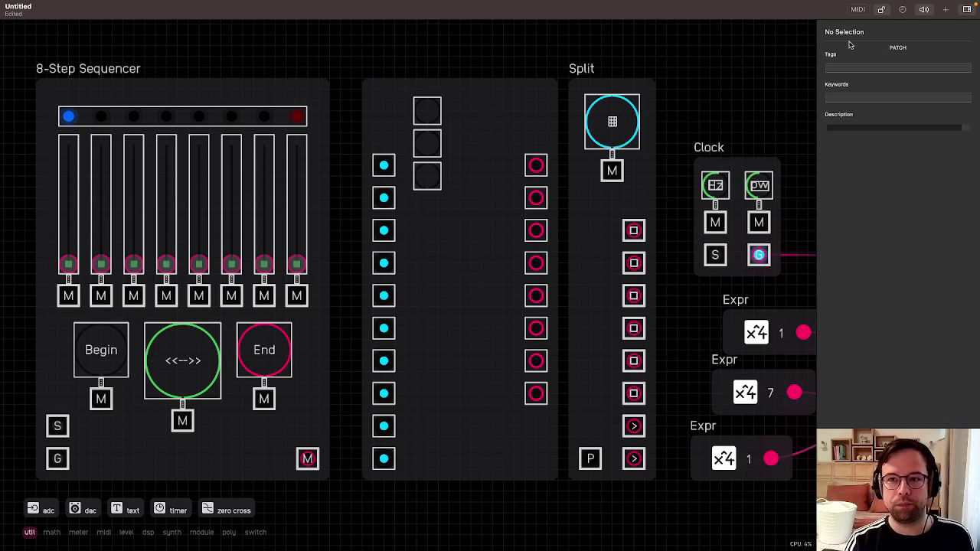
pyautogui.click(882, 9)
pyautogui.doubleClick(499, 178)
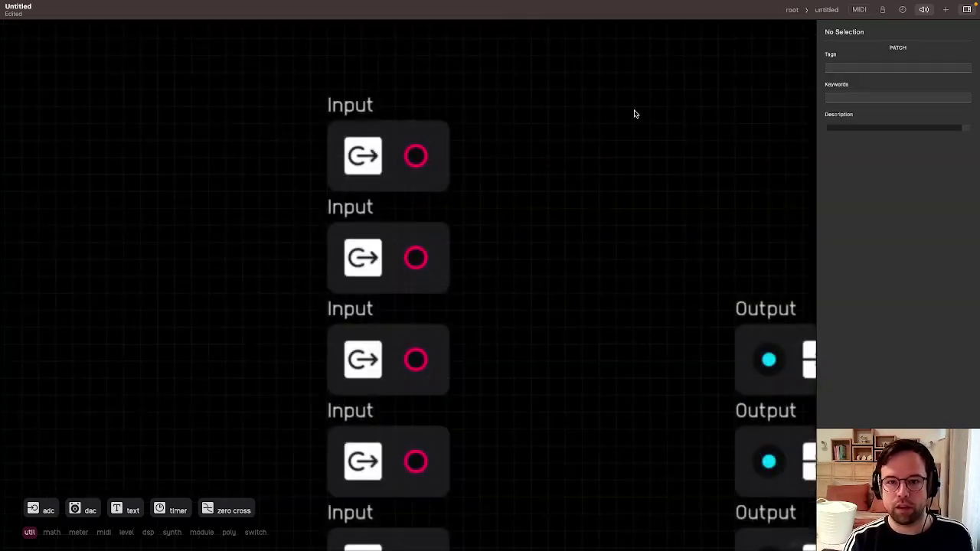
pyautogui.click(790, 9)
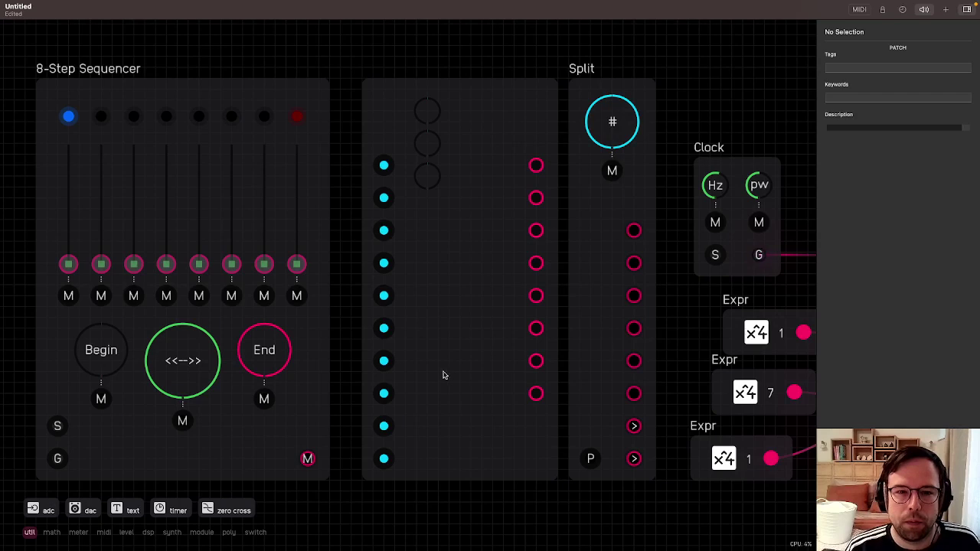
# Set the custom module's width to 180 and turn off the audio.
pyautogui.click(521, 125)
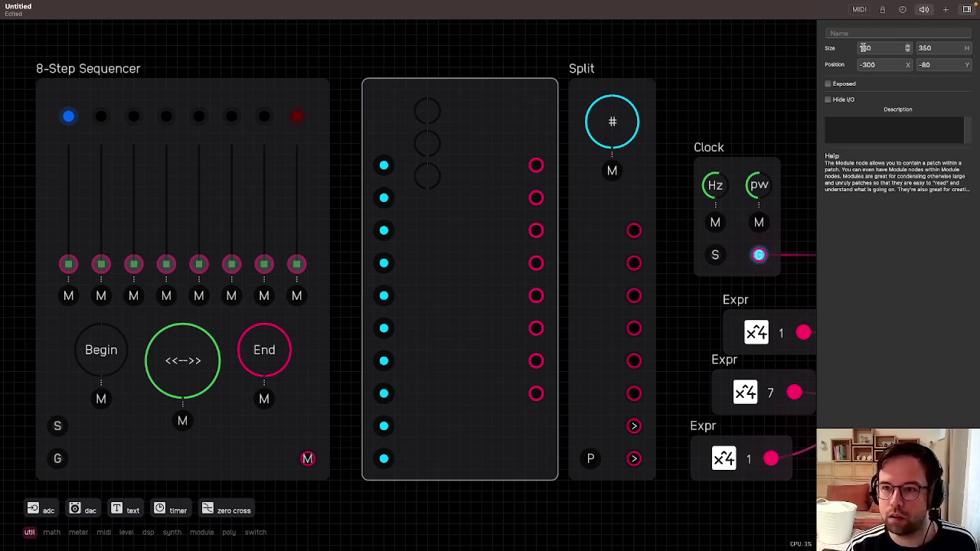
pyautogui.press('Left')
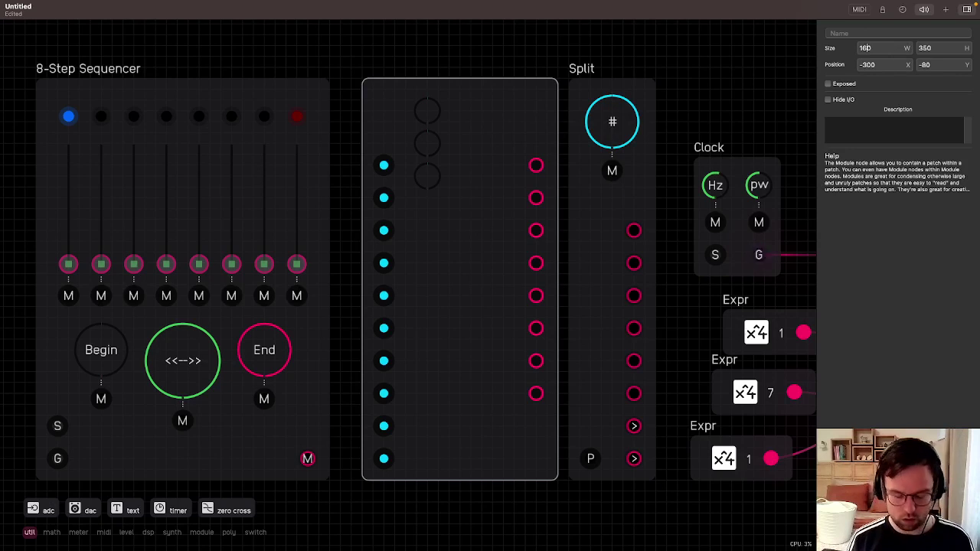
pyautogui.press('BackSpace')
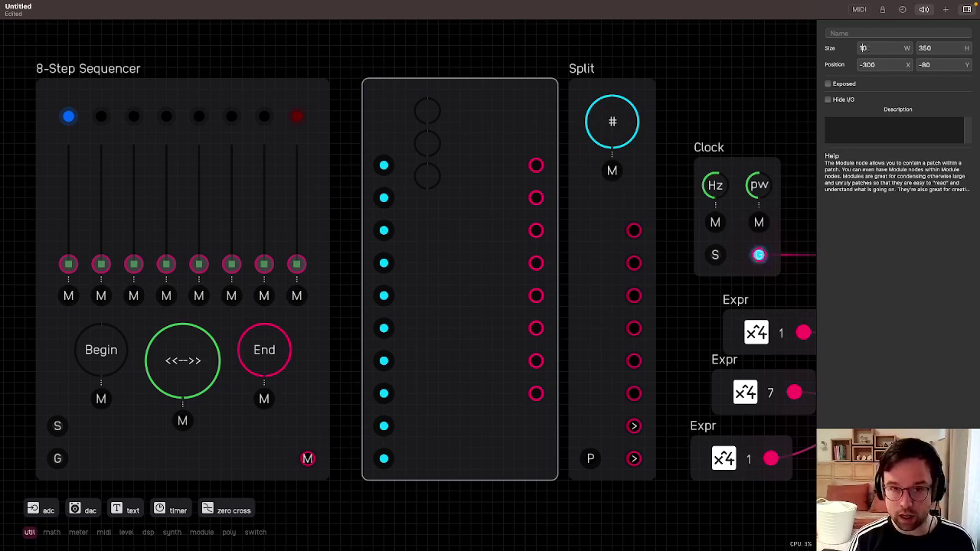
pyautogui.write('8')
pyautogui.click(928, 10)
# Move the custom module left to X -330 and shift the 8-Step Sequencer further left to leave a gap between them.
pyautogui.moveTo(519, 159); pyautogui.dragTo(487, 159)
pyautogui.moveTo(306, 94); pyautogui.dragTo(243, 94)
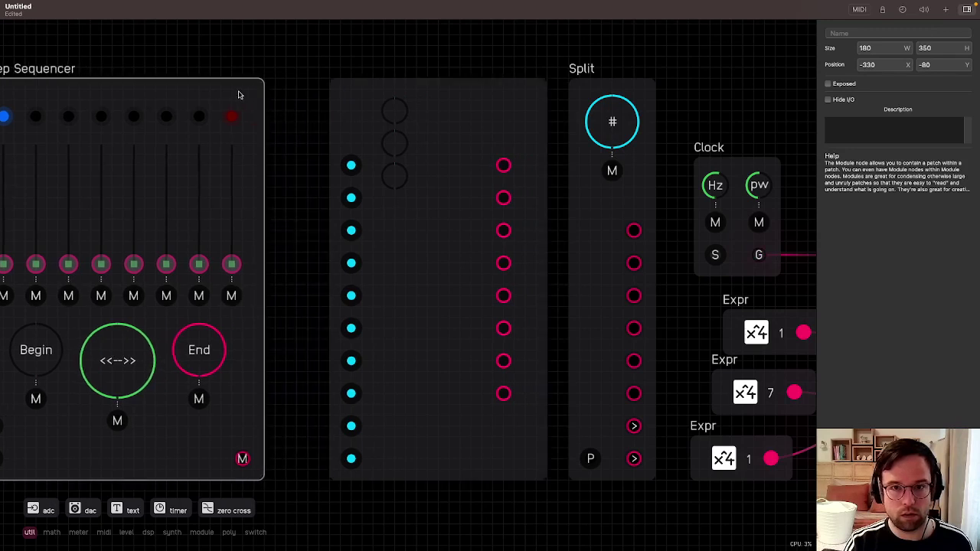
pyautogui.click(383, 81)
# Unlock the layout, move the outputs to exposed X 170 and the three knobs to the module's horizontal centre, and lock it again.
pyautogui.click(882, 9)
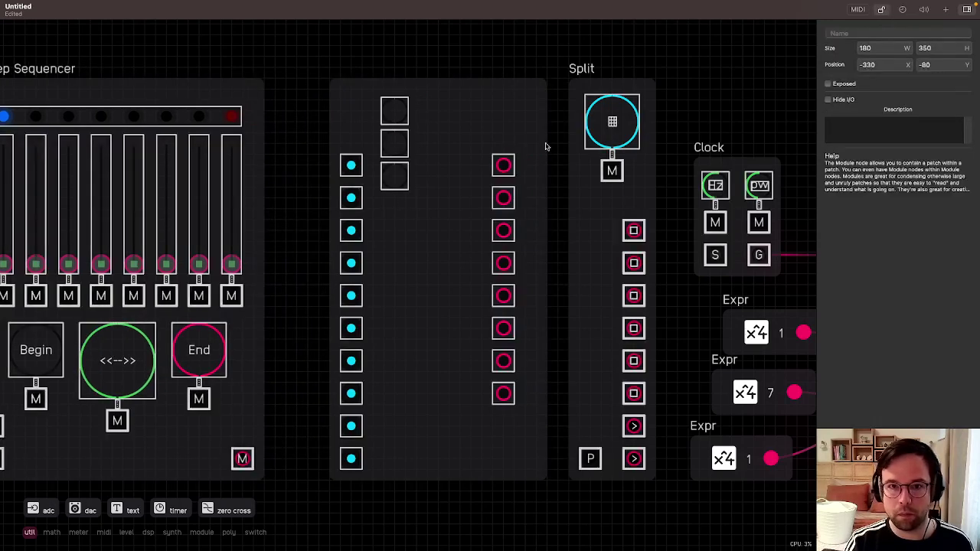
pyautogui.moveTo(502, 394); pyautogui.dragTo(526, 395)
pyautogui.click(431, 133)
pyautogui.moveTo(438, 88); pyautogui.dragTo(455, 172)
pyautogui.click(518, 134)
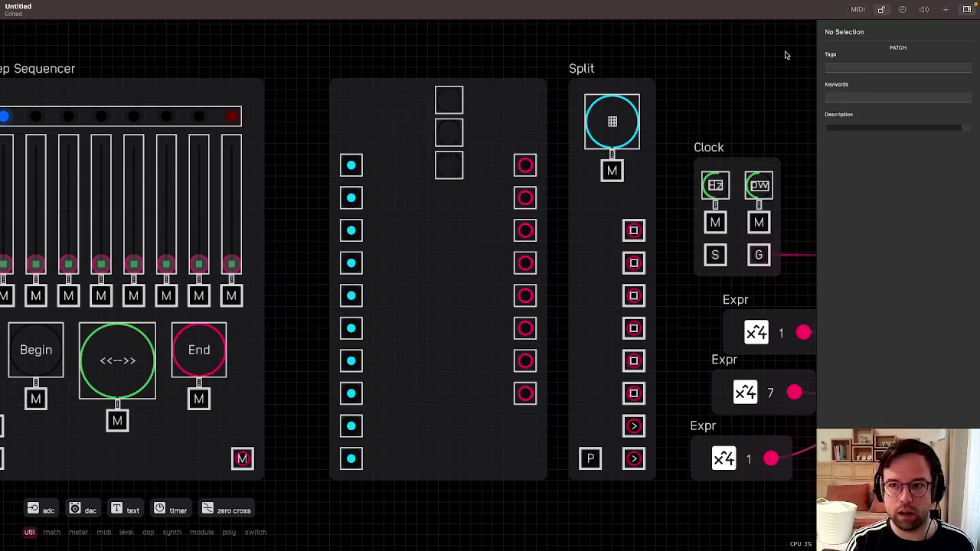
pyautogui.click(882, 10)
# Open the custom module and move all eight Output nodes right, away from the inputs, to X 656.
pyautogui.doubleClick(490, 260)
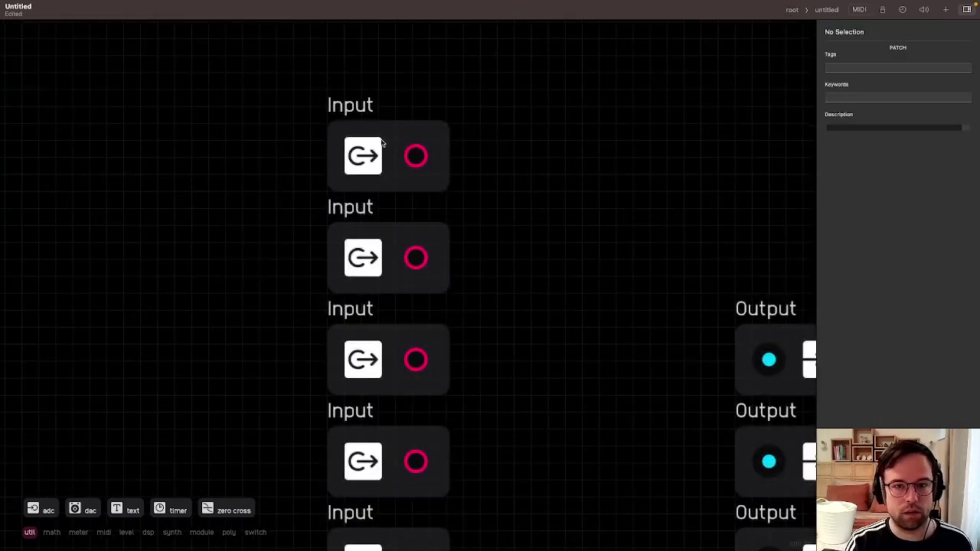
pyautogui.scroll(-5, 466, 136)
pyautogui.moveTo(537, 173)
pyautogui.mouseDown()
pyautogui.moveTo(523, 379)
pyautogui.moveTo(656, 384)
pyautogui.mouseUp()
pyautogui.press('super+z')
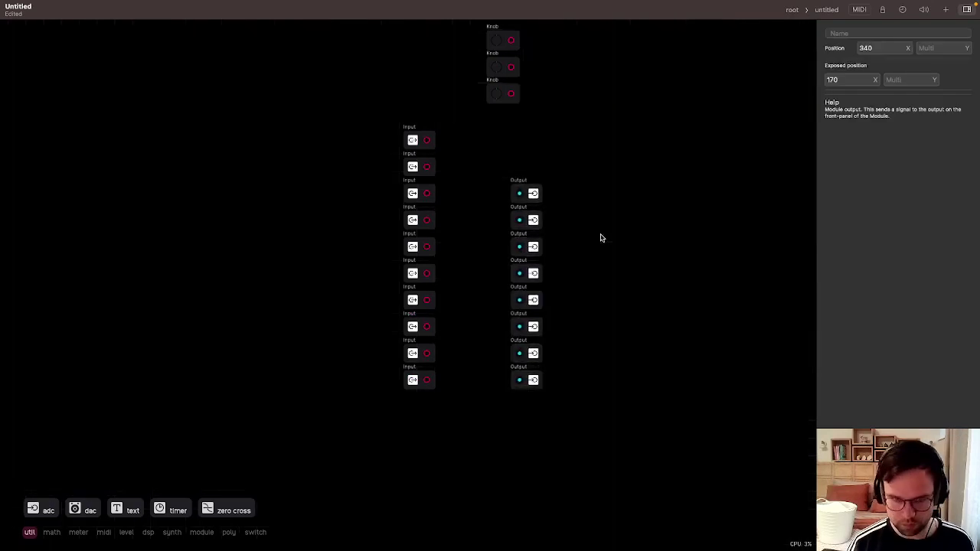
pyautogui.moveTo(604, 157); pyautogui.dragTo(534, 443)
pyautogui.moveTo(536, 384); pyautogui.dragTo(676, 385)
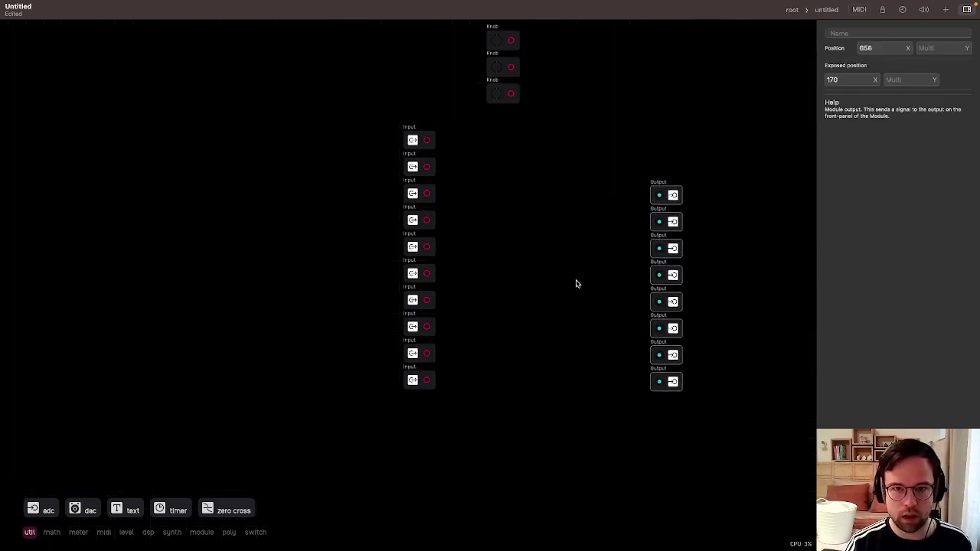
# Move the three Knob nodes right so they sit between the Input and Output columns.
pyautogui.click(557, 111)
pyautogui.moveTo(562, 46)
pyautogui.mouseDown()
pyautogui.moveTo(492, 65)
pyautogui.moveTo(525, 93)
pyautogui.moveTo(562, 85)
pyautogui.mouseUp()
pyautogui.click(621, 122)
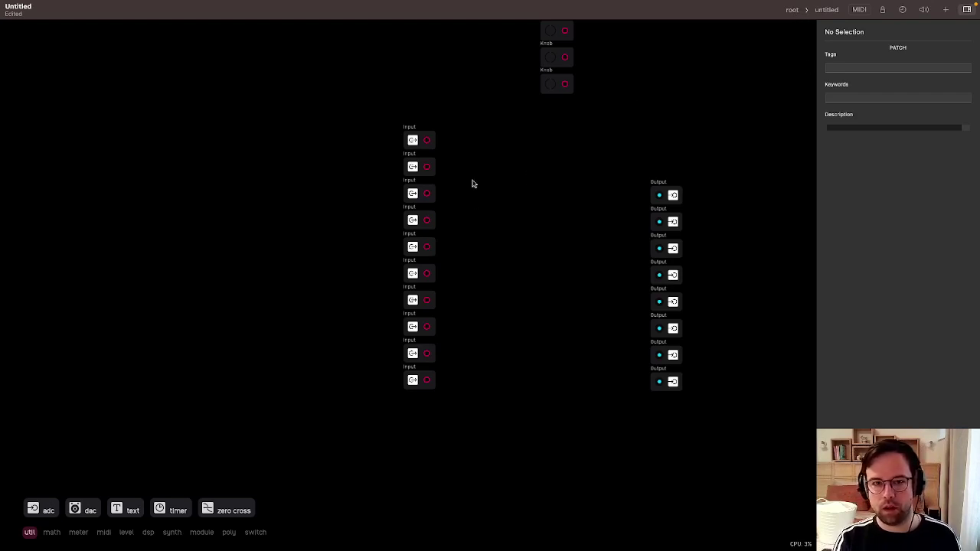
# Search the user modules for "any" and insert an Any IO Light into the custom module's patch.
pyautogui.click(947, 11)
pyautogui.click(689, 13)
pyautogui.write('any')
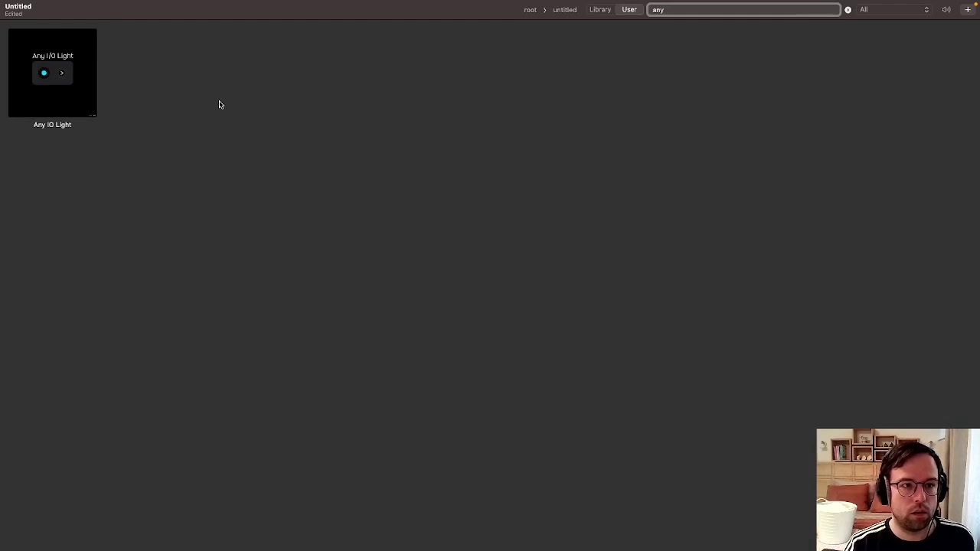
pyautogui.click(67, 79)
pyautogui.doubleClick(490, 282)
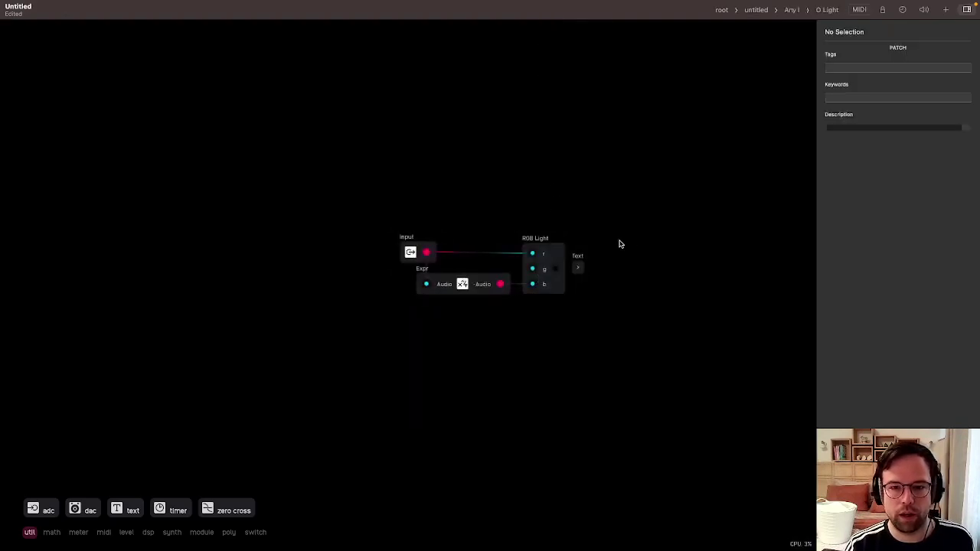
pyautogui.click(756, 23)
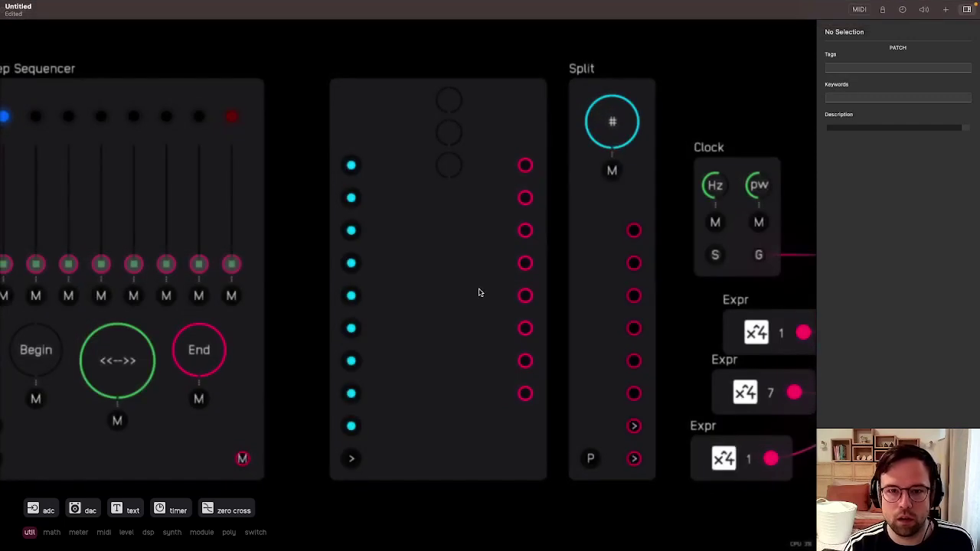
pyautogui.doubleClick(470, 238)
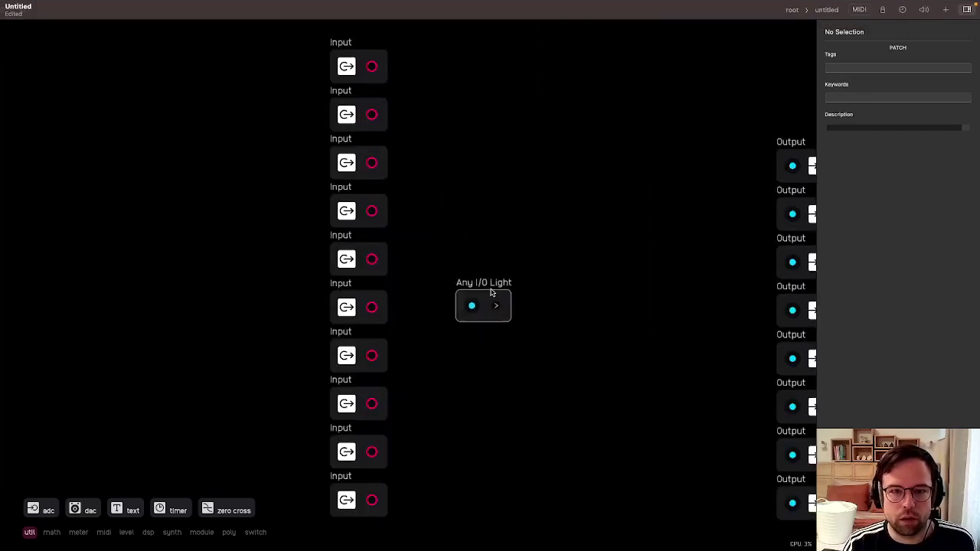
# Move the Any I/O Light beside the first Input node and connect that Input to it.
pyautogui.moveTo(494, 317); pyautogui.dragTo(475, 87)
pyautogui.scroll(3, 514, 182)
pyautogui.moveTo(445, 163); pyautogui.dragTo(426, 135)
pyautogui.moveTo(330, 137); pyautogui.dragTo(397, 136)
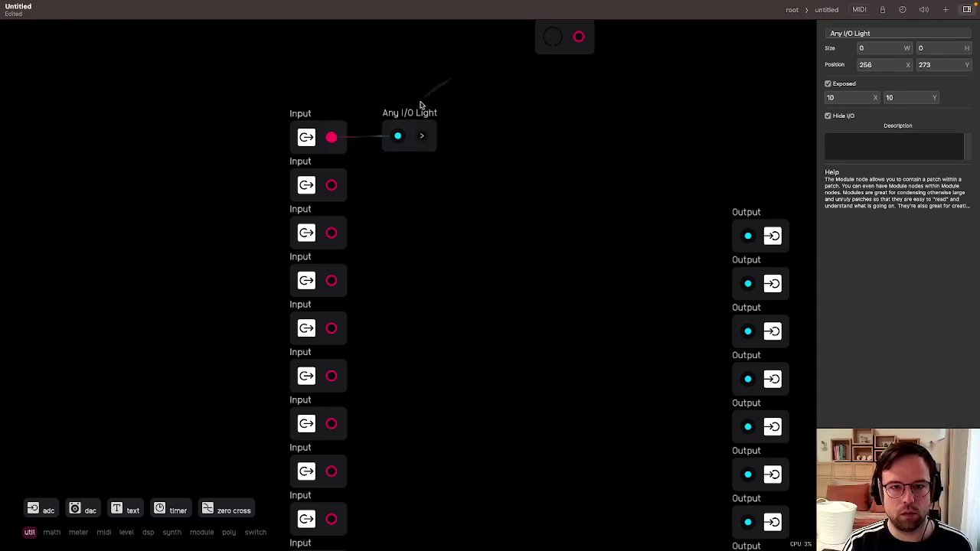
# Duplicate the Any I/O Light, place the copy beside the second Input and delete the surplus copy.
pyautogui.scroll(2, 321, 126)
pyautogui.keyDown('alt'); pyautogui.moveTo(441, 131); pyautogui.dragTo(437, 188); pyautogui.keyUp('alt')
pyautogui.moveTo(420, 63); pyautogui.dragTo(436, 226)
pyautogui.keyDown('alt'); pyautogui.moveTo(445, 128); pyautogui.dragTo(495, 237); pyautogui.keyUp('alt')
pyautogui.press('Delete')
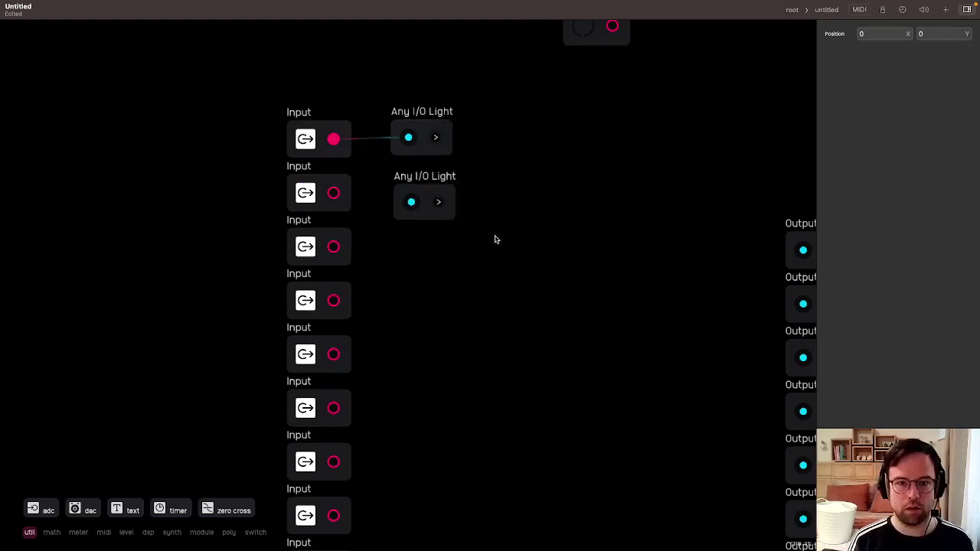
# Align the two Any I/O Lights in one column, with the first at X 250, Y 270.
pyautogui.scroll(5, 397, 198)
pyautogui.moveTo(397, 197); pyautogui.dragTo(437, 196)
pyautogui.moveTo(460, 64)
pyautogui.mouseDown()
pyautogui.moveTo(449, 81)
pyautogui.moveTo(450, 67)
pyautogui.mouseUp()
pyautogui.click(497, 66)
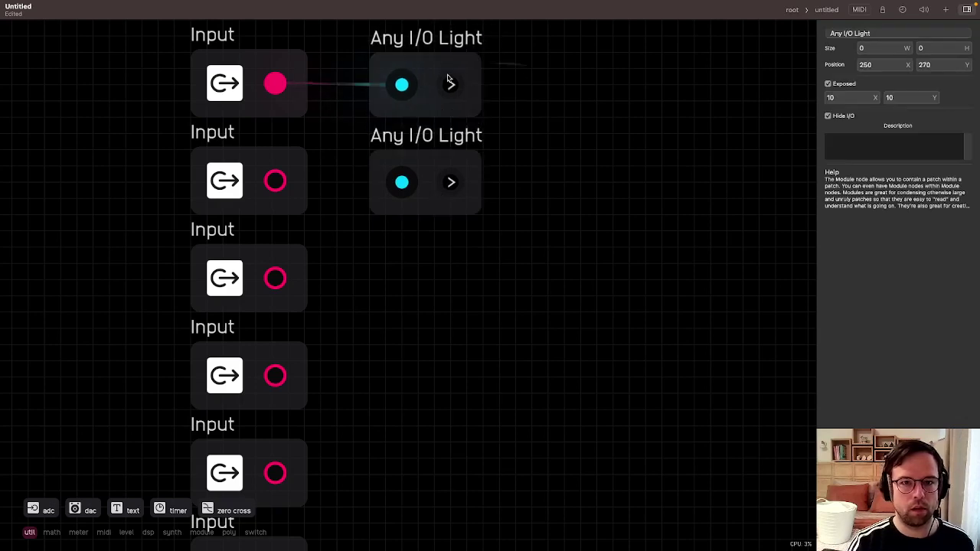
pyautogui.hotkey('ctrl', 'v')
pyautogui.press('Delete')
# Examine how the Input, Expr and RGB Light nodes are wired inside the Any I/O Light, and return to the custom module.
pyautogui.doubleClick(449, 85)
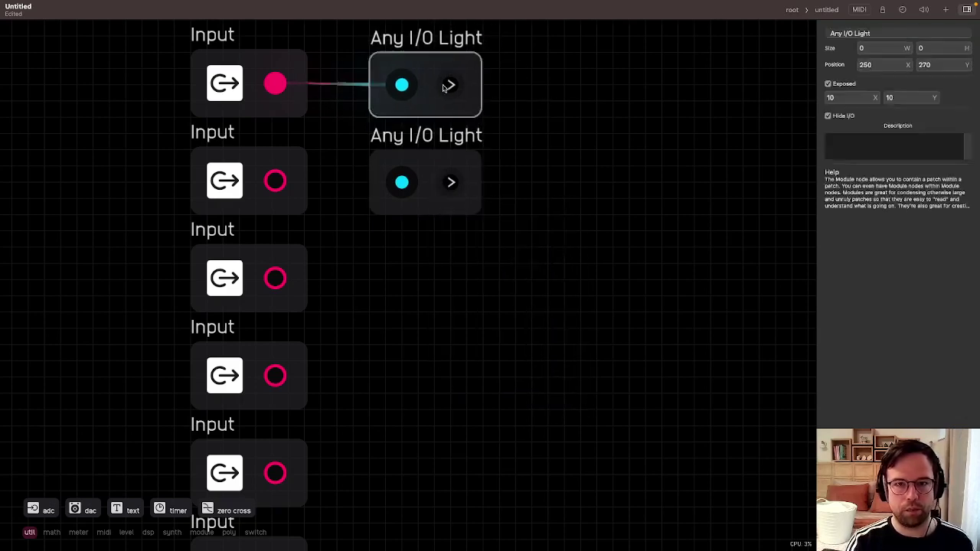
pyautogui.scroll(5, 478, 289)
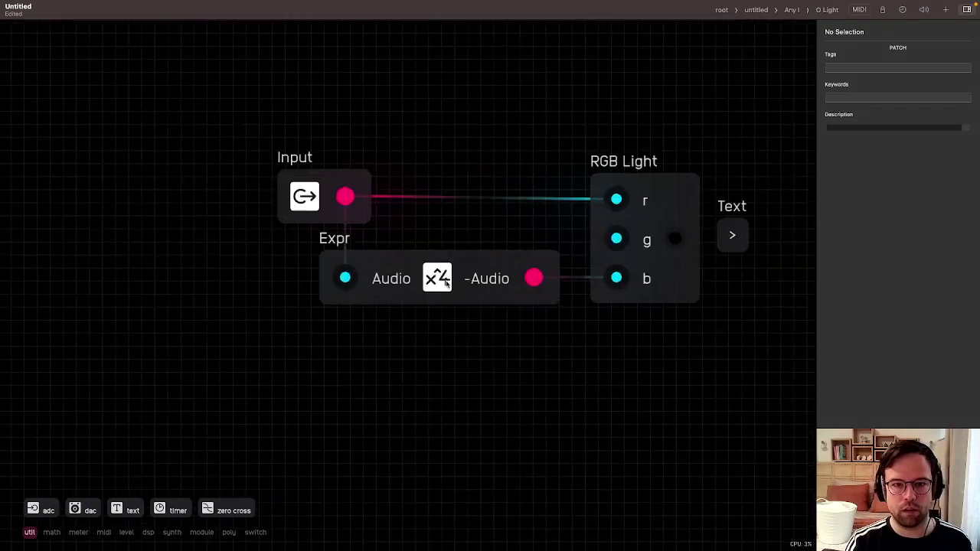
pyautogui.click(758, 9)
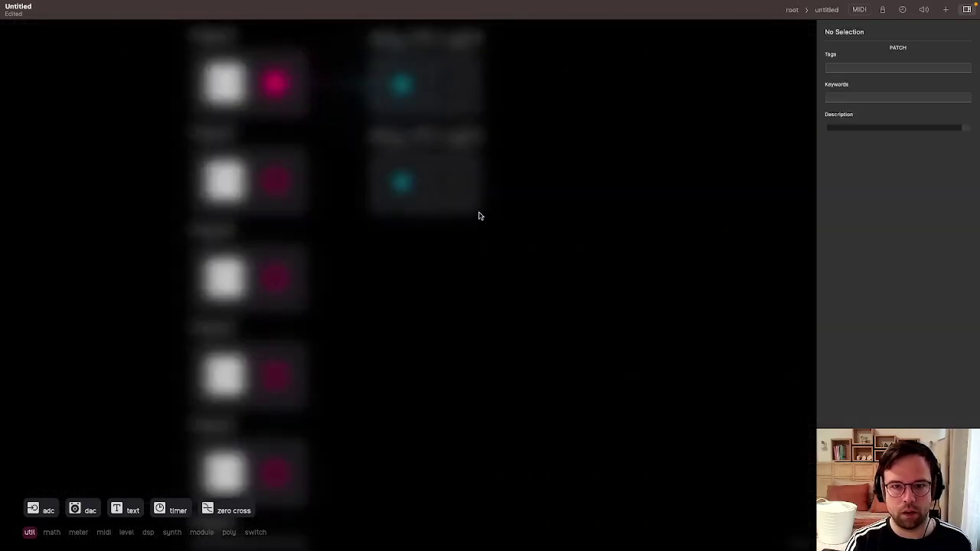
pyautogui.click(450, 81)
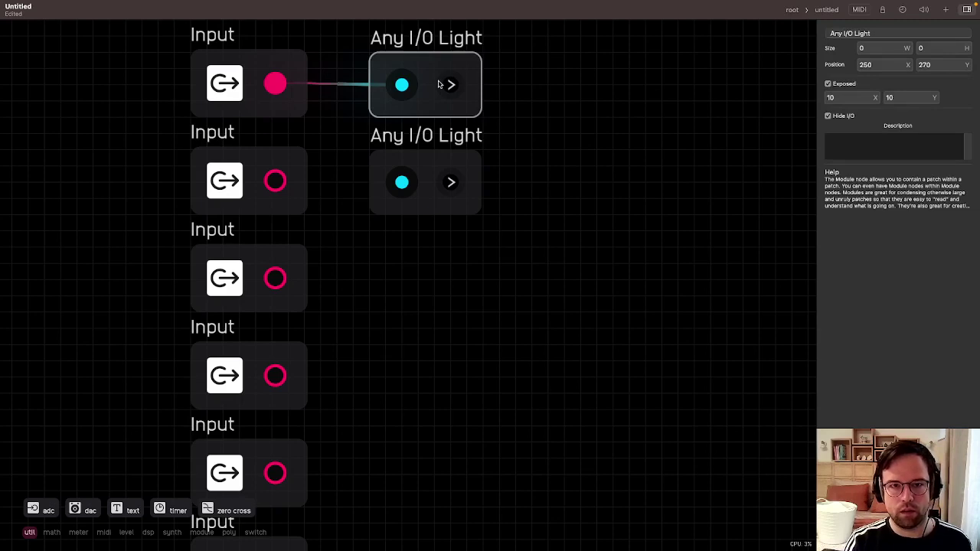
pyautogui.doubleClick(435, 71)
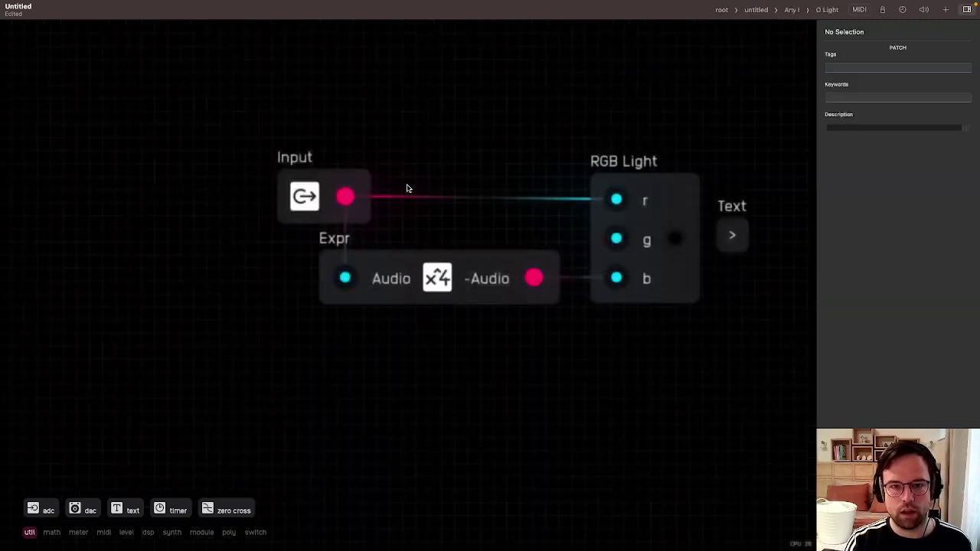
pyautogui.click(666, 222)
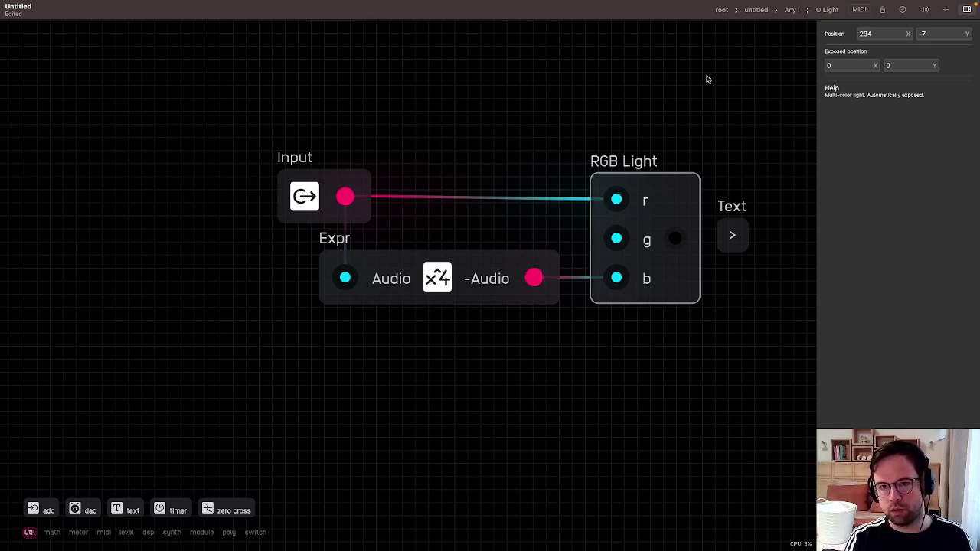
pyautogui.click(798, 10)
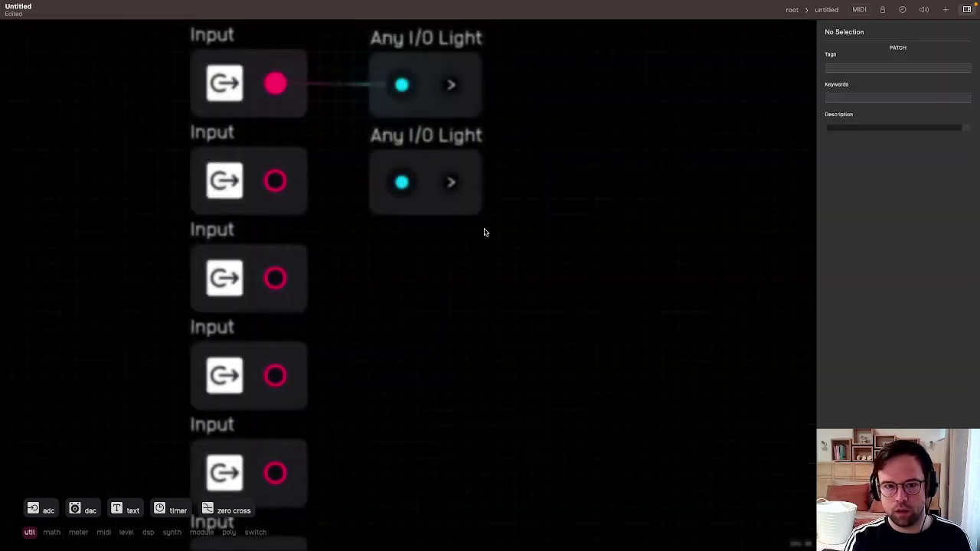
pyautogui.rightClick(427, 292)
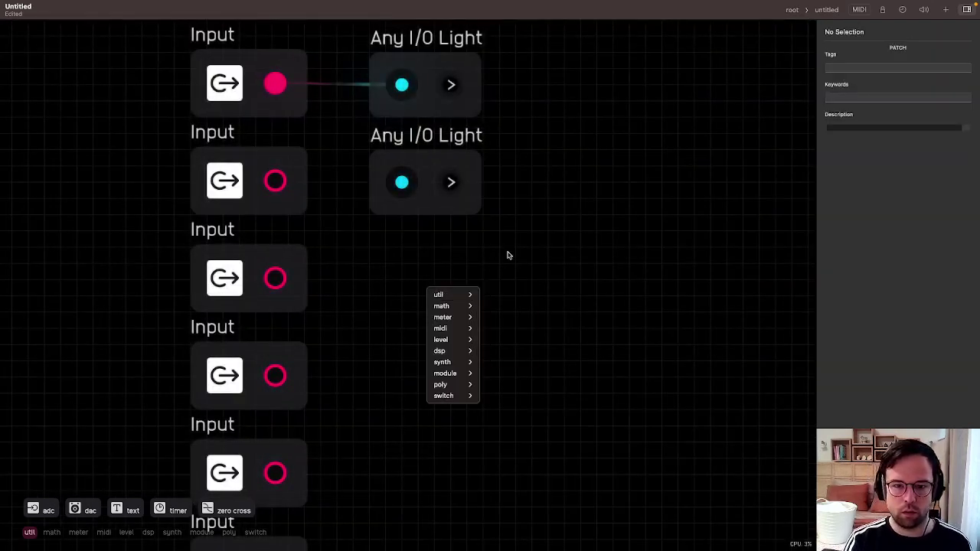
pyautogui.click(946, 10)
pyautogui.click(785, 9)
pyautogui.write('any')
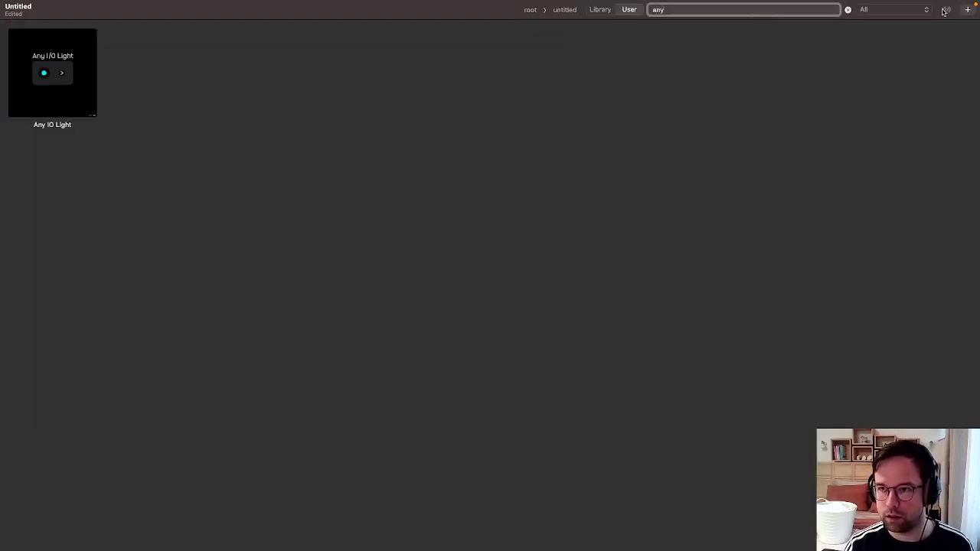
pyautogui.press('Return')
# Add an Osc node and feed its Hz and amp inputs from an Expr node set to 1.
pyautogui.rightClick(550, 219)
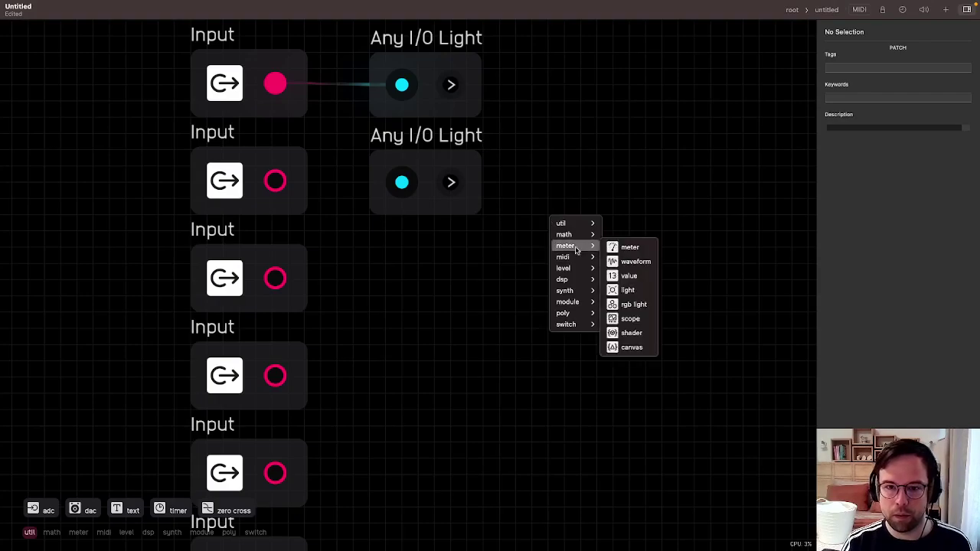
pyautogui.moveTo(567, 290)
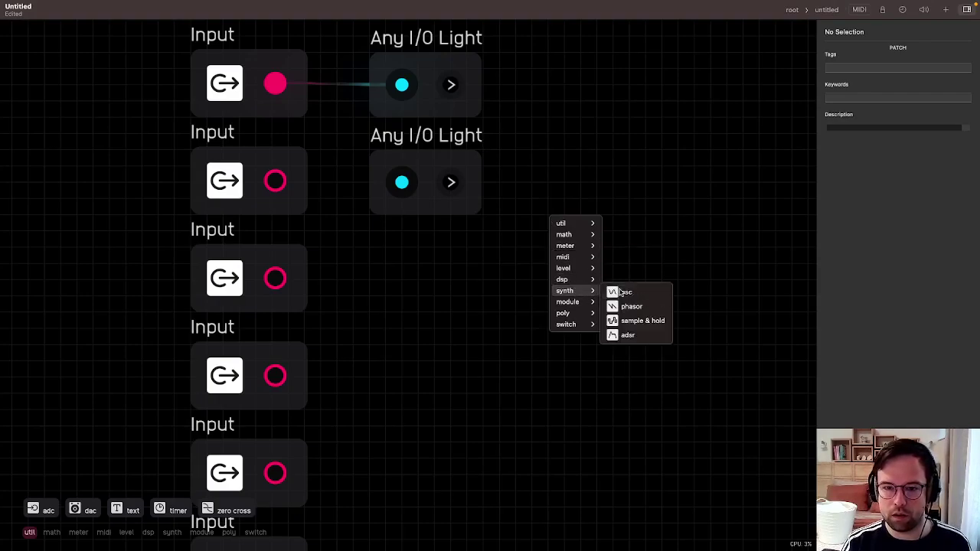
pyautogui.click(629, 292)
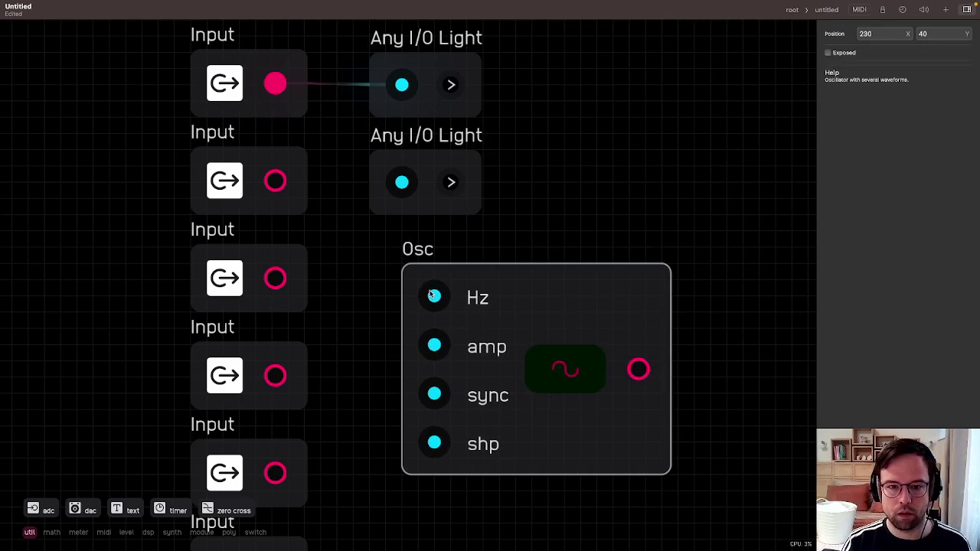
pyautogui.doubleClick(430, 291)
pyautogui.moveTo(850, 43); pyautogui.dragTo(791, 22)
pyautogui.write('1')
pyautogui.moveTo(347, 293); pyautogui.dragTo(432, 347)
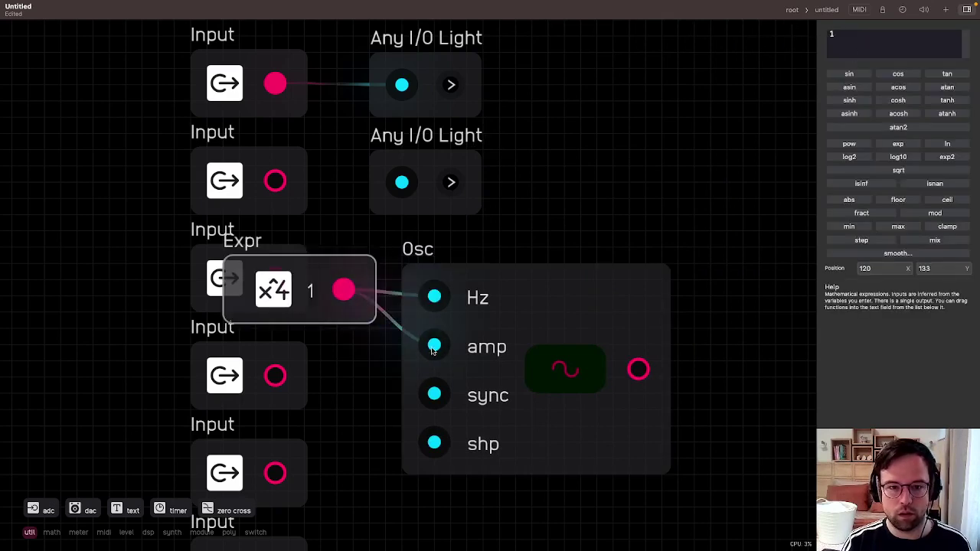
# Place the unconnected Any I/O Light beside the Osc, wire the oscillator output into it and turn on the audio.
pyautogui.moveTo(470, 202); pyautogui.dragTo(792, 393)
pyautogui.moveTo(638, 369); pyautogui.dragTo(743, 377)
pyautogui.moveTo(750, 253); pyautogui.dragTo(592, 161)
pyautogui.click(649, 146)
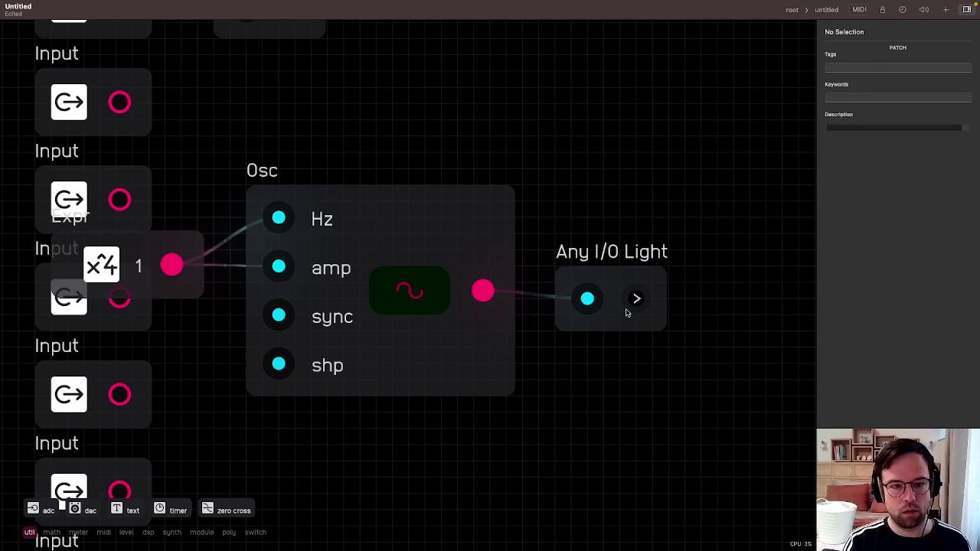
pyautogui.moveTo(626, 312); pyautogui.dragTo(641, 296)
pyautogui.click(697, 168)
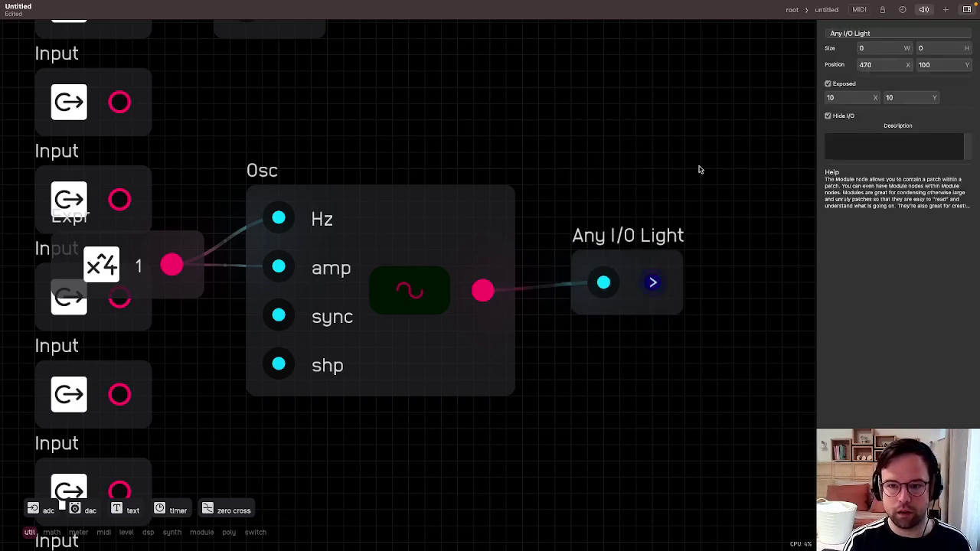
# Add a Waveform meter above the light and connect the Osc output to it.
pyautogui.rightClick(601, 164)
pyautogui.moveTo(617, 189)
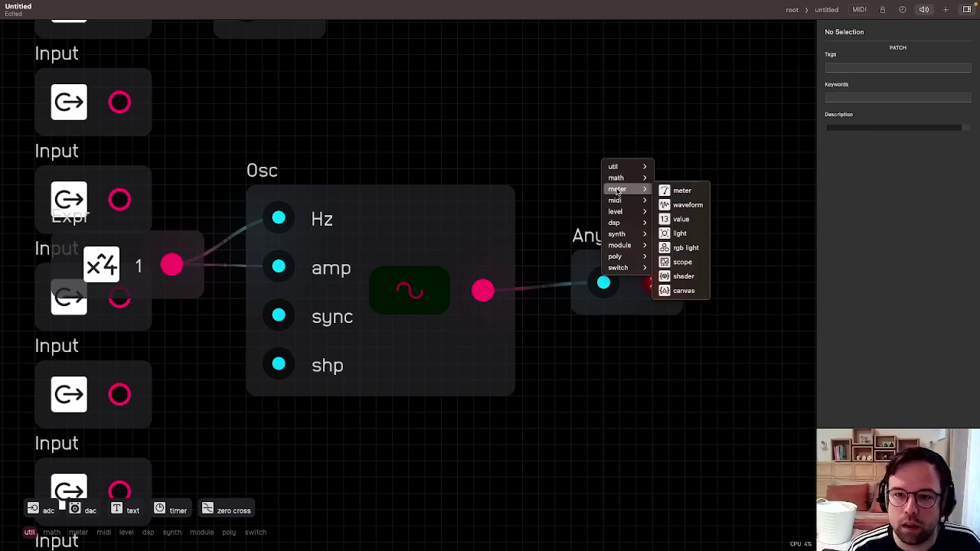
pyautogui.click(678, 205)
pyautogui.moveTo(483, 289); pyautogui.dragTo(612, 58)
pyautogui.moveTo(743, 204); pyautogui.dragTo(656, 329)
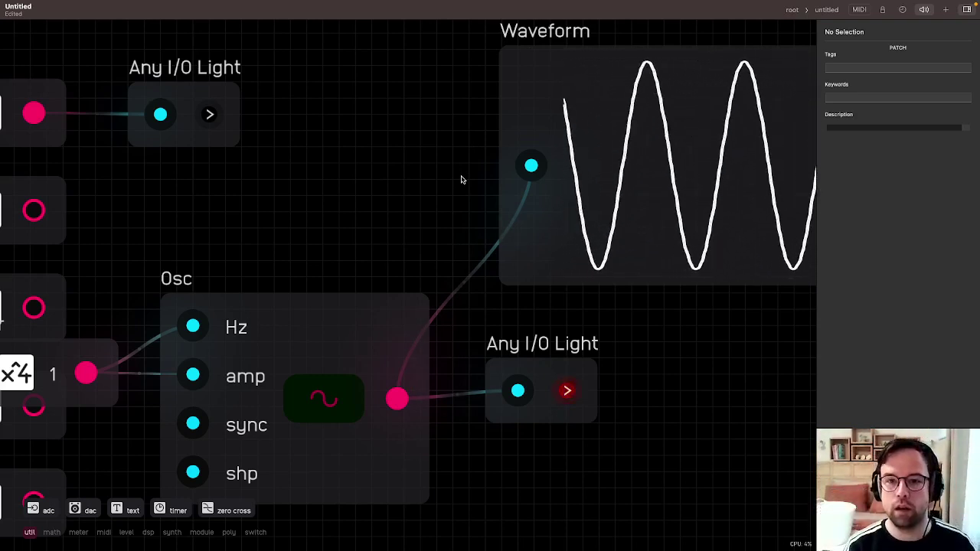
# Delete the Osc, Waveform and Expr test nodes.
pyautogui.moveTo(565, 363)
pyautogui.mouseDown()
pyautogui.moveTo(621, 311)
pyautogui.moveTo(367, 288)
pyautogui.moveTo(375, 310)
pyautogui.mouseUp()
pyautogui.press('BackSpace')
pyautogui.scroll(-2, 510, 250)
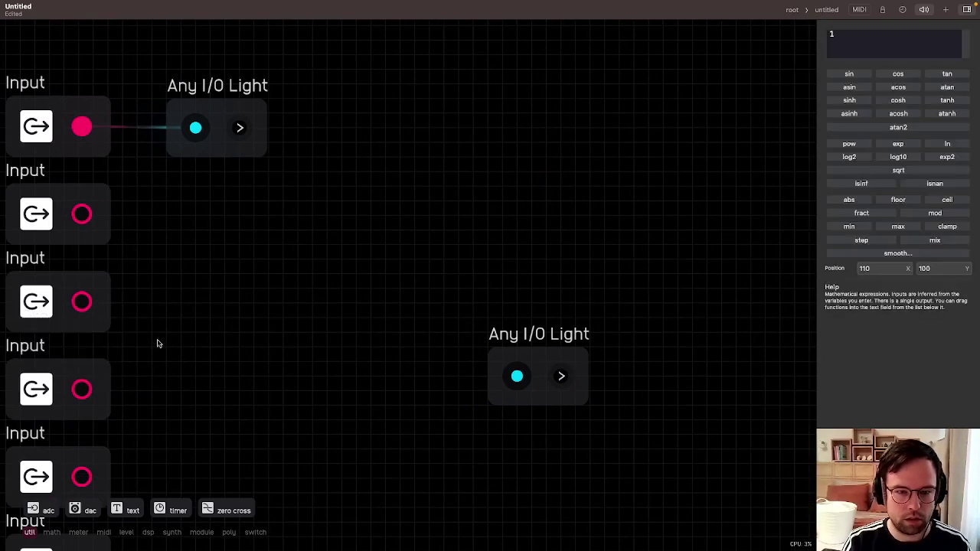
# Move the loose Any I/O Light back under the first one to X 250, Y 210 and connect the second Input to it.
pyautogui.moveTo(527, 368); pyautogui.dragTo(220, 215)
pyautogui.click(221, 215)
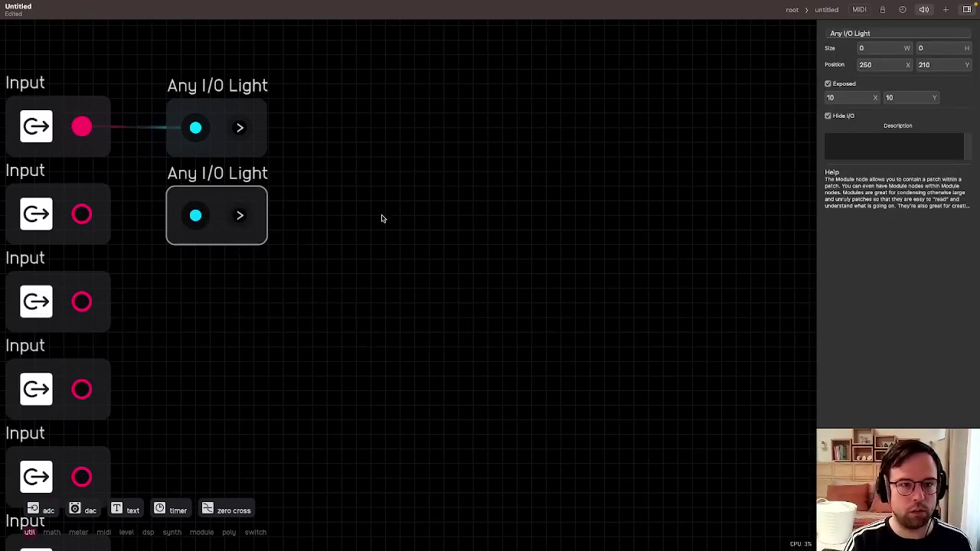
pyautogui.hscroll(-5, 381, 216)
pyautogui.moveTo(413, 201); pyautogui.dragTo(527, 202)
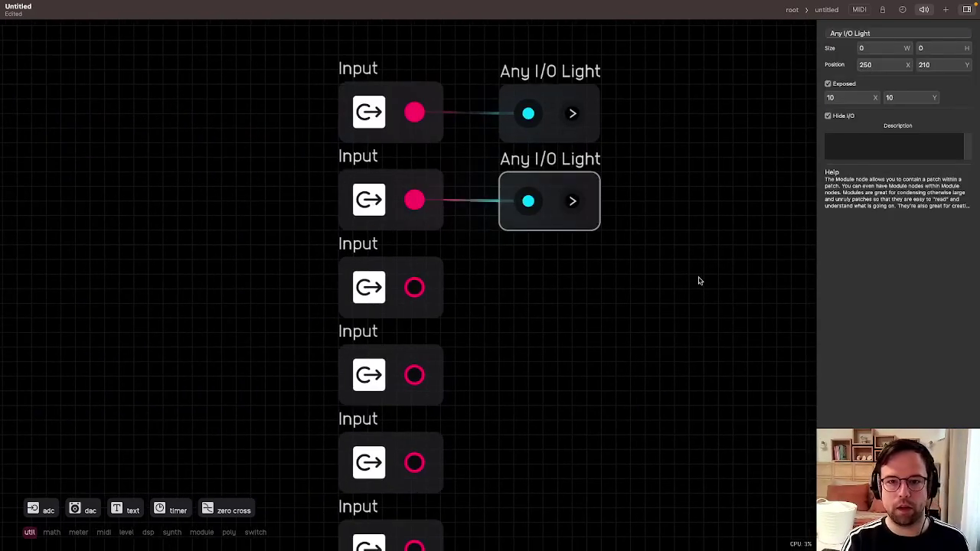
# Duplicate the two Any I/O Lights beside the third and fourth Inputs and connect each Input to its light.
pyautogui.moveTo(732, 247); pyautogui.dragTo(607, 236)
pyautogui.moveTo(524, 79); pyautogui.dragTo(426, 267)
pyautogui.press('super+d')
pyautogui.moveTo(289, 275); pyautogui.dragTo(388, 284)
pyautogui.moveTo(288, 277); pyautogui.dragTo(401, 277)
pyautogui.moveTo(289, 363); pyautogui.dragTo(403, 364)
# Duplicate the four Any I/O Lights below the originals and connect the fifth to eighth Inputs to them.
pyautogui.scroll(-2, 442, 175)
pyautogui.moveTo(525, 80); pyautogui.dragTo(444, 363)
pyautogui.press('super+d')
pyautogui.moveTo(505, 153)
pyautogui.mouseDown()
pyautogui.moveTo(489, 409)
pyautogui.moveTo(437, 410)
pyautogui.mouseUp()
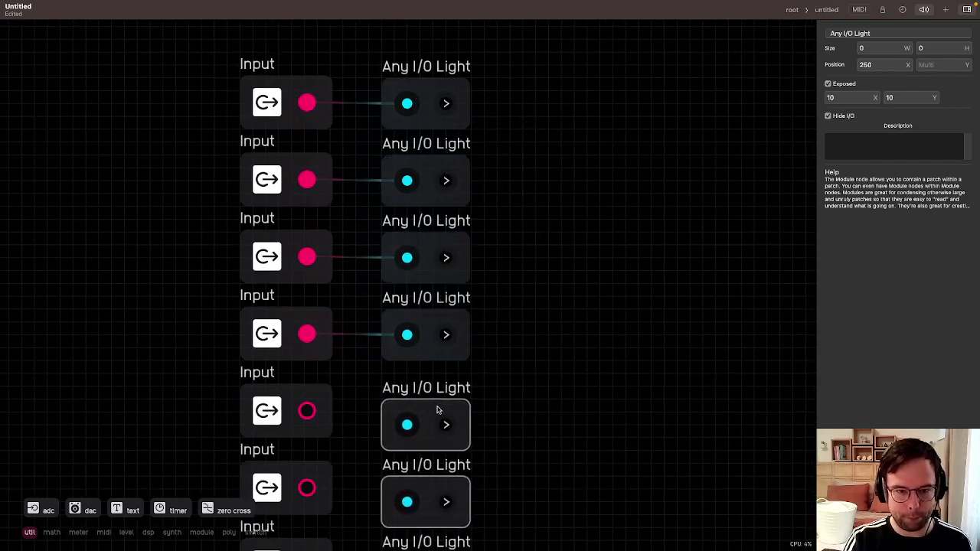
pyautogui.scroll(-5, 538, 214)
pyautogui.moveTo(366, 168); pyautogui.dragTo(463, 183)
pyautogui.moveTo(367, 245); pyautogui.dragTo(467, 260)
pyautogui.moveTo(366, 322); pyautogui.dragTo(466, 339)
pyautogui.moveTo(367, 399); pyautogui.dragTo(462, 426)
pyautogui.moveTo(367, 399); pyautogui.dragTo(466, 414)
# Shift the four lower Any I/O Lights up so they line up with their Inputs and space evenly.
pyautogui.moveTo(564, 261); pyautogui.dragTo(562, 368)
pyautogui.scroll(1, 420, 328)
pyautogui.moveTo(502, 312); pyautogui.dragTo(502, 302)
pyautogui.scroll(-4, 512, 238)
pyautogui.click(561, 290)
pyautogui.scroll(2, 456, 492)
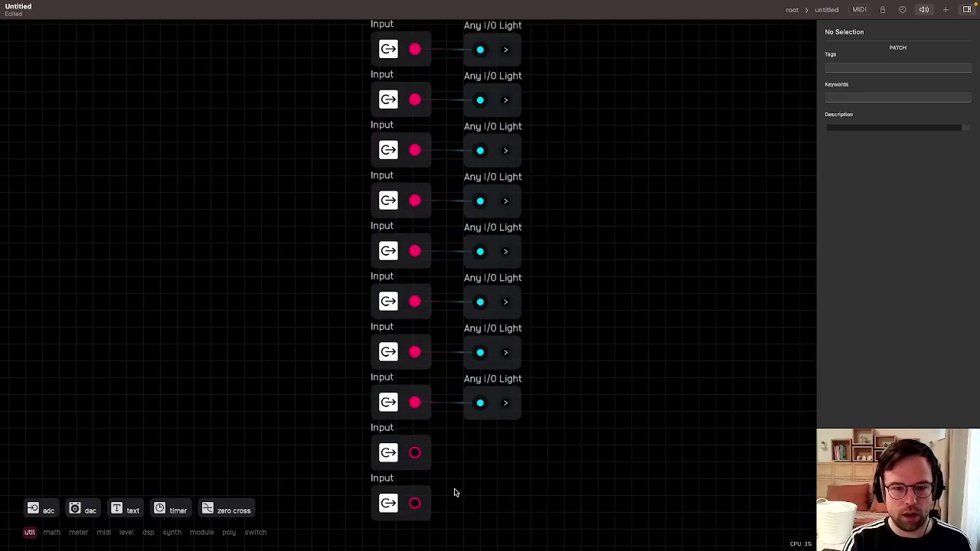
# Search the user modules for "gate" and insert a Gate IO Light into the patch.
pyautogui.moveTo(500, 483); pyautogui.dragTo(477, 407)
pyautogui.scroll(1, 476, 405)
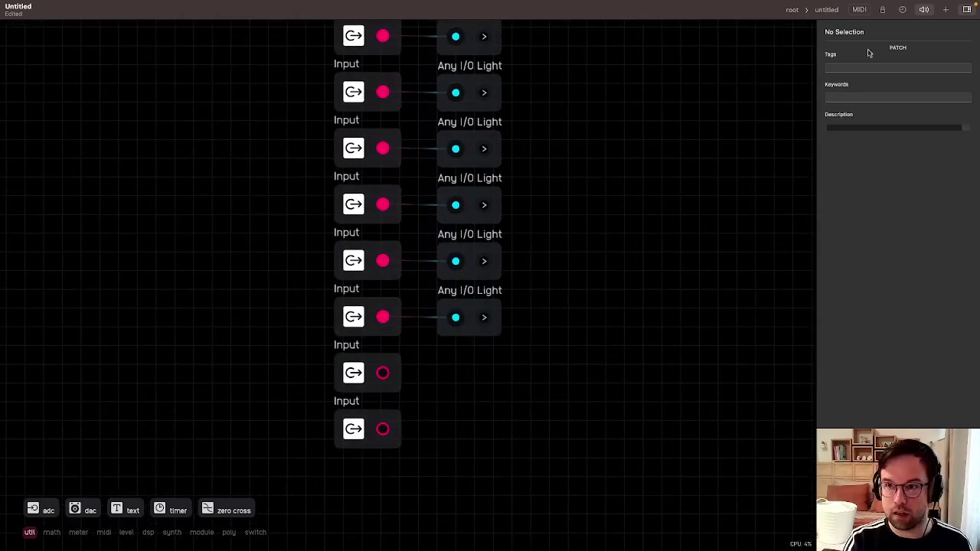
pyautogui.click(945, 10)
pyautogui.press('BackSpace')
pyautogui.press('BackSpace')
pyautogui.press('BackSpace')
pyautogui.write('gate')
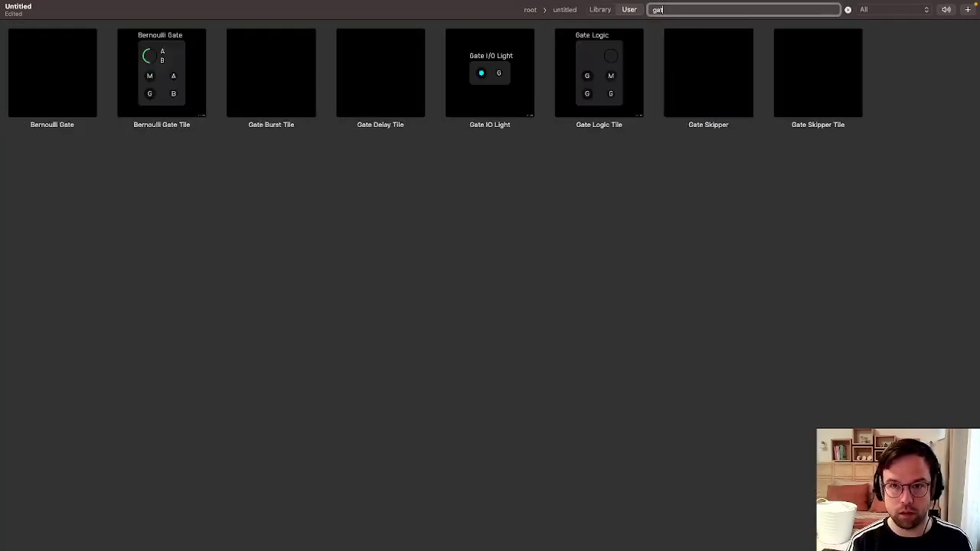
pyautogui.moveTo(469, 98); pyautogui.dragTo(455, 269)
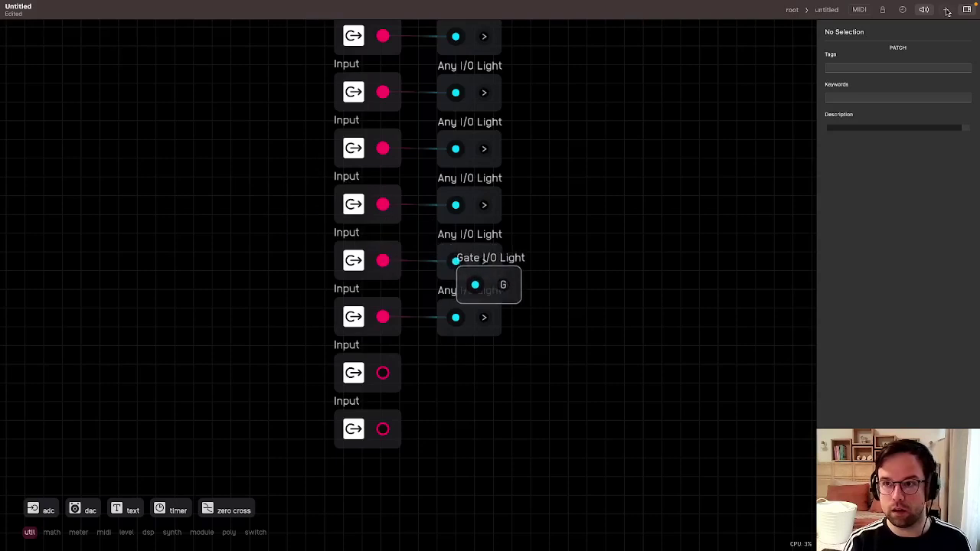
# Search the user modules for "sync" and insert a Sync IO Light beside the ninth Input.
pyautogui.click(945, 10)
pyautogui.press('BackSpace')
pyautogui.press('BackSpace')
pyautogui.press('BackSpace')
pyautogui.press('BackSpace')
pyautogui.write('synth')
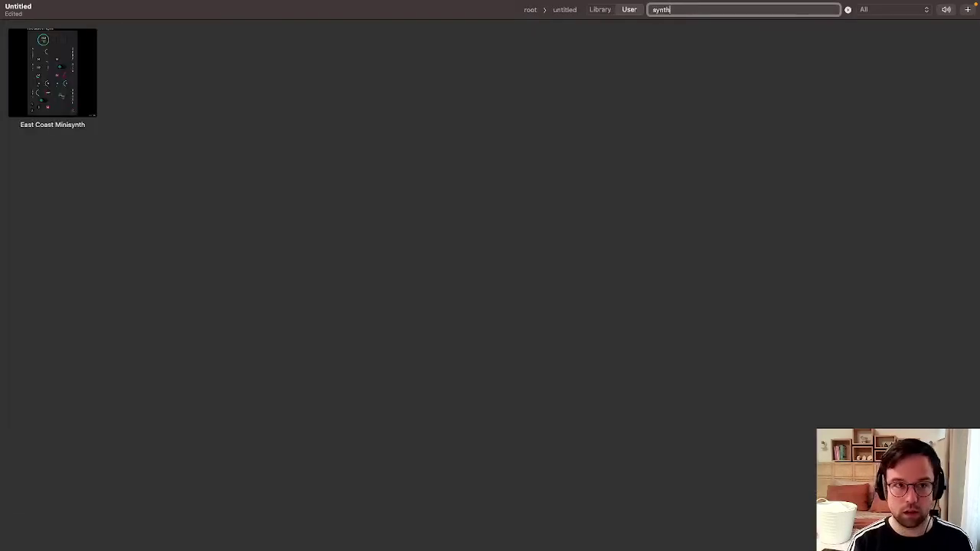
pyautogui.press('BackSpace')
pyautogui.press('BackSpace')
pyautogui.write('c')
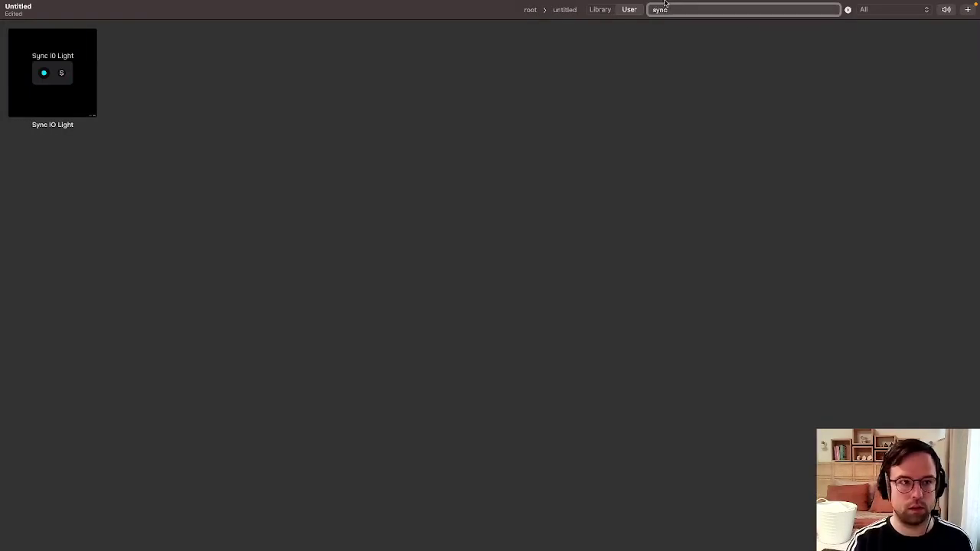
pyautogui.moveTo(56, 78); pyautogui.dragTo(467, 380)
# Connect the ninth Input to the Sync IO Light and the tenth Input to the Gate I/O Light, aligning both with the lights above.
pyautogui.scroll(2, 453, 389)
pyautogui.moveTo(374, 368); pyautogui.dragTo(445, 381)
pyautogui.moveTo(510, 264); pyautogui.dragTo(476, 433)
pyautogui.moveTo(371, 436); pyautogui.dragTo(445, 436)
pyautogui.moveTo(481, 377); pyautogui.dragTo(495, 368)
pyautogui.scroll(3, 490, 418)
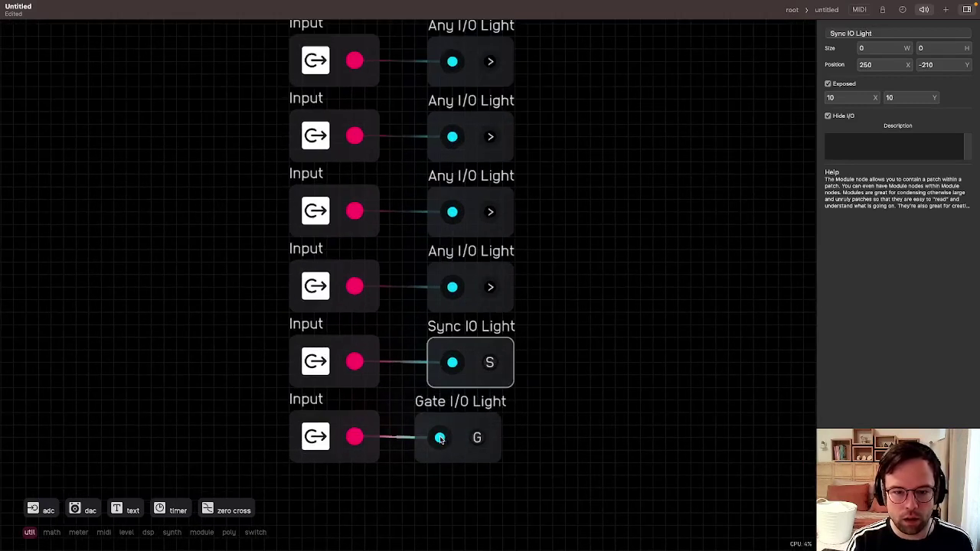
pyautogui.click(495, 439)
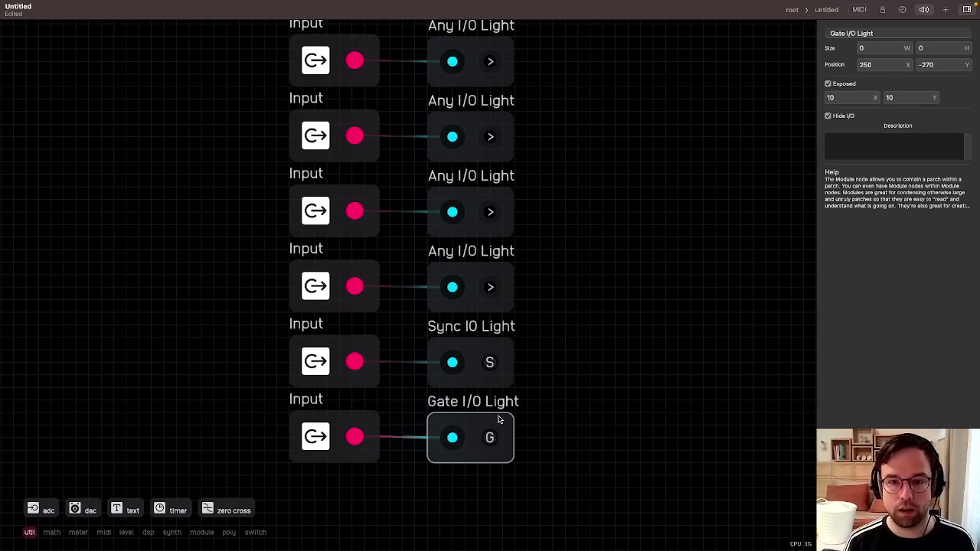
# Return to the root patch, search the user modules for "vco" and insert the VCO module below the sequencer.
pyautogui.click(793, 9)
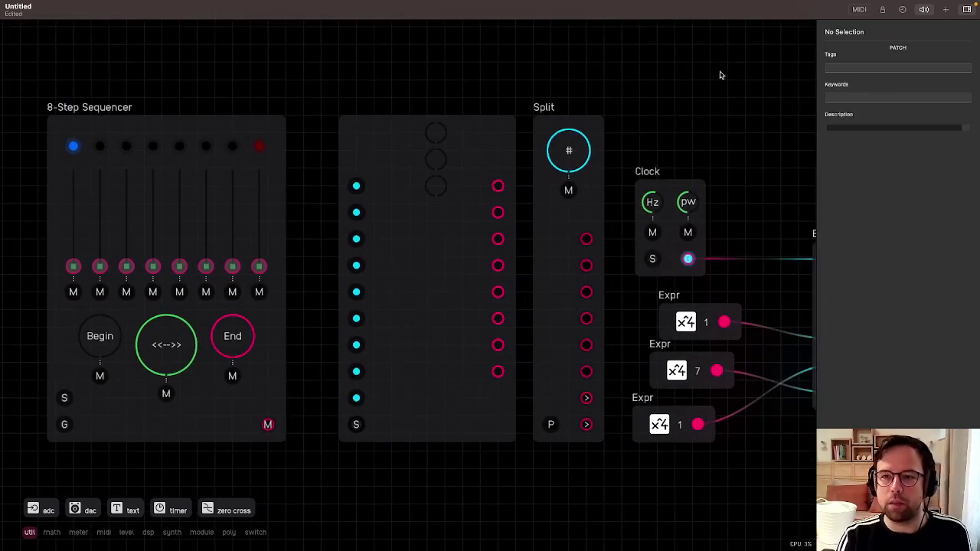
pyautogui.click(945, 9)
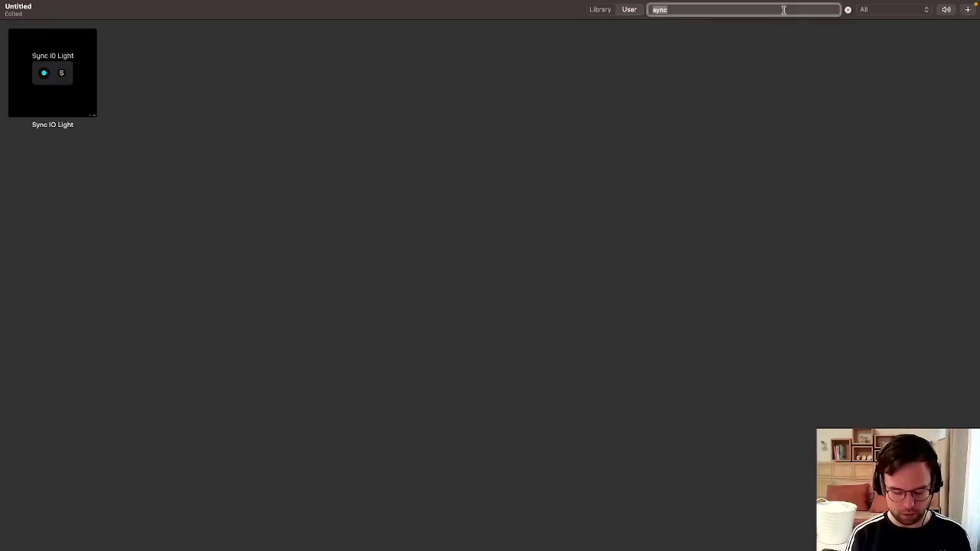
pyautogui.write('vco')
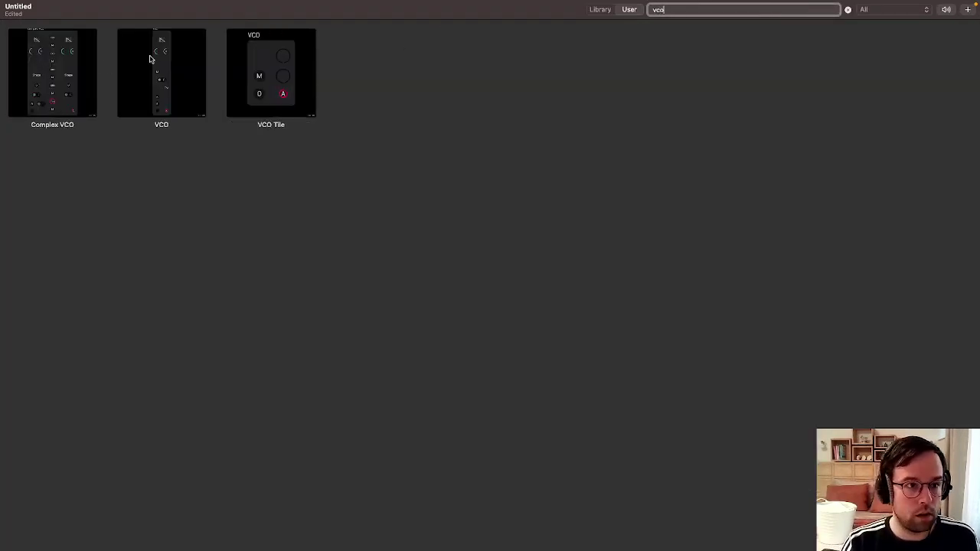
pyautogui.moveTo(147, 59); pyautogui.dragTo(384, 488)
pyautogui.moveTo(461, 509); pyautogui.dragTo(592, 337)
pyautogui.moveTo(499, 322); pyautogui.dragTo(428, 429)
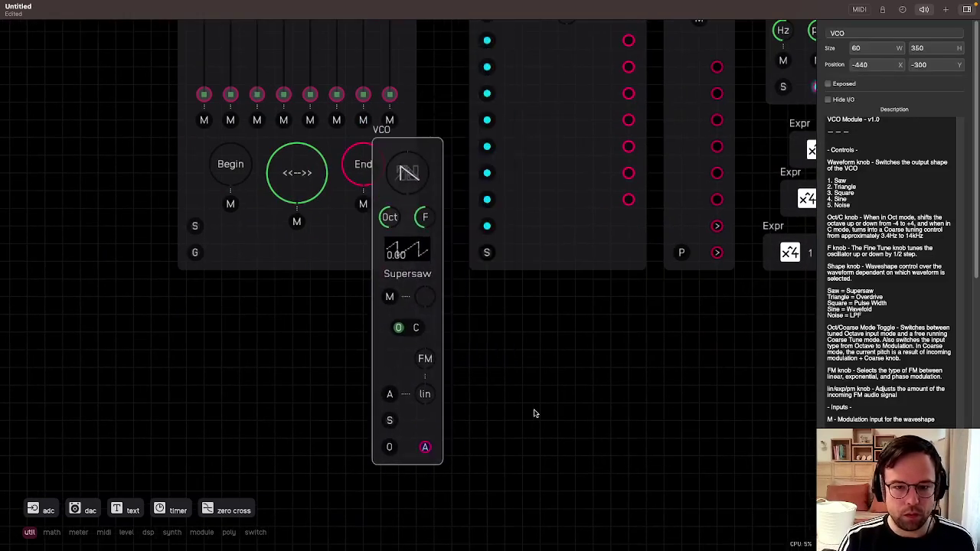
# Try out the VCO's audio output as an example of lit ports, and delete the VCO.
pyautogui.click(524, 414)
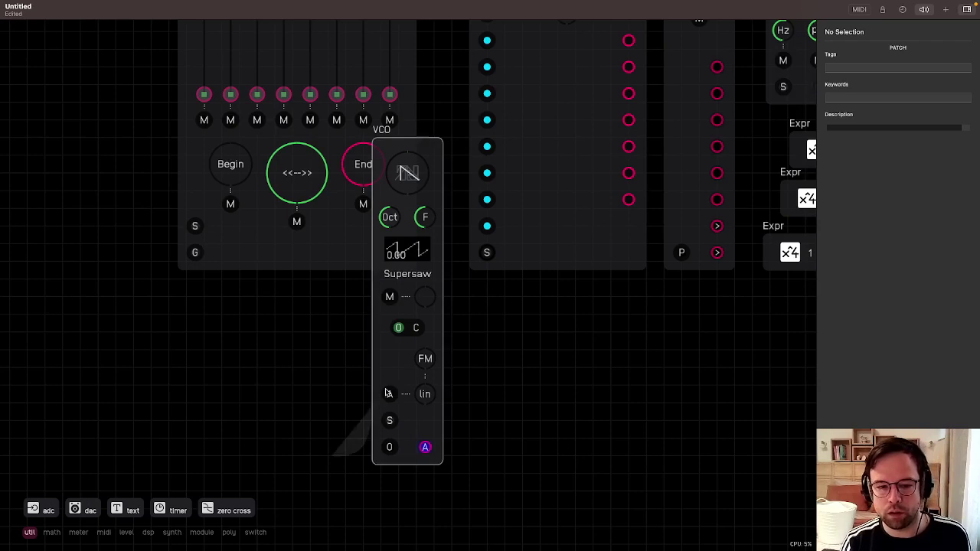
pyautogui.click(424, 450)
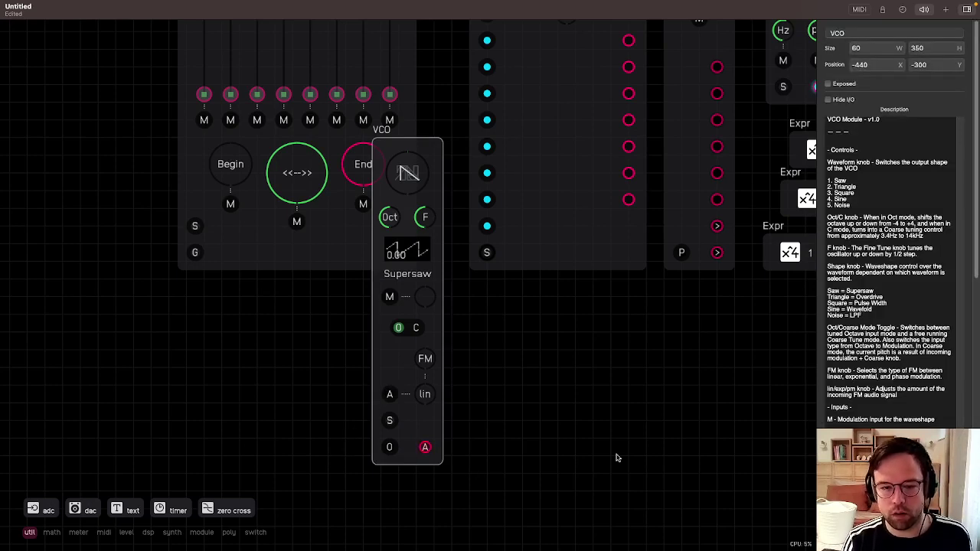
pyautogui.moveTo(425, 447); pyautogui.dragTo(395, 403)
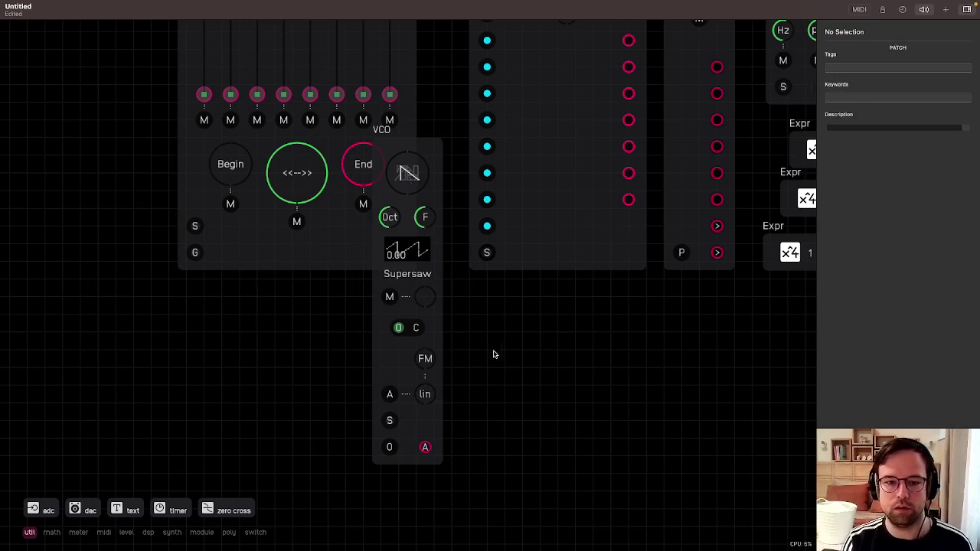
pyautogui.click(435, 366)
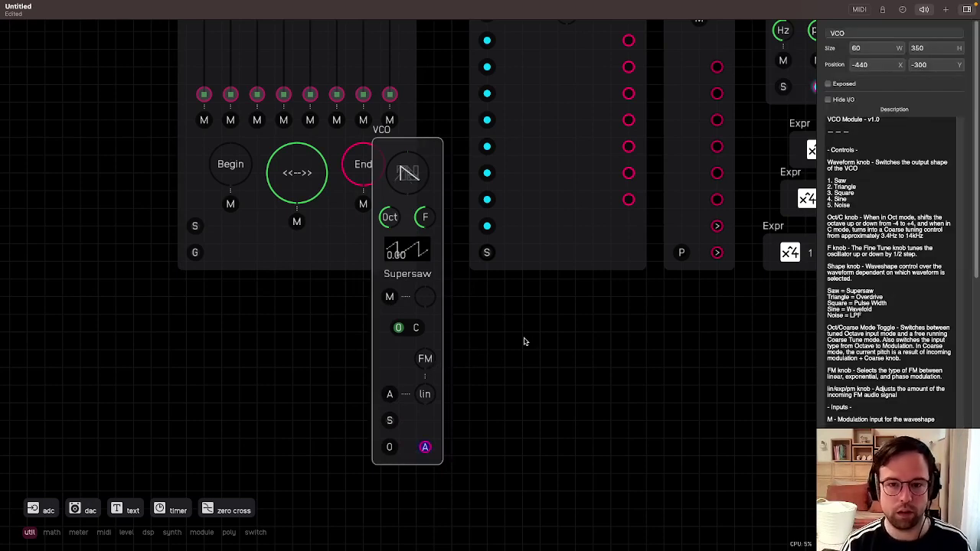
pyautogui.press('BackSpace')
pyautogui.moveTo(548, 314); pyautogui.dragTo(447, 447)
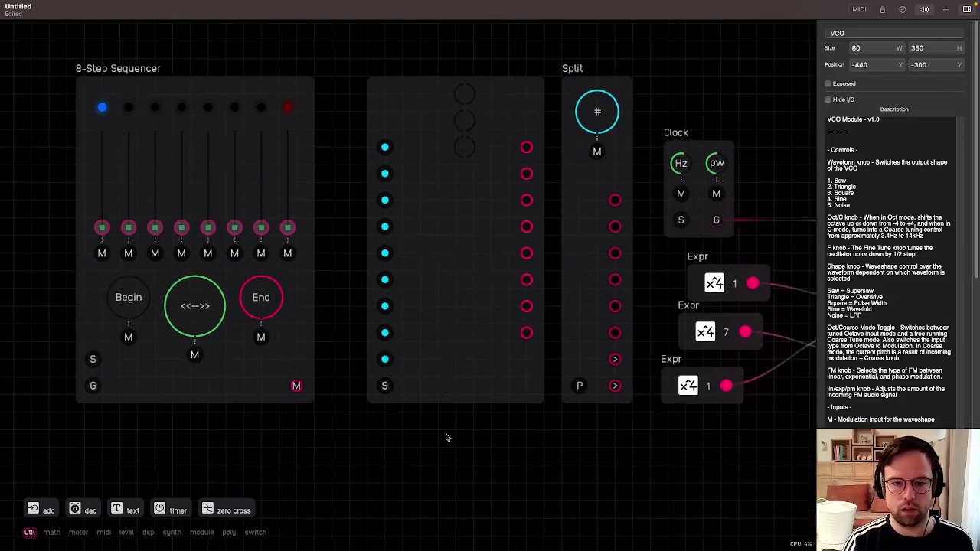
# Inside the custom module, set the Sync IO Light's exposed Y position to 40 and check the lights on the panel.
pyautogui.doubleClick(458, 381)
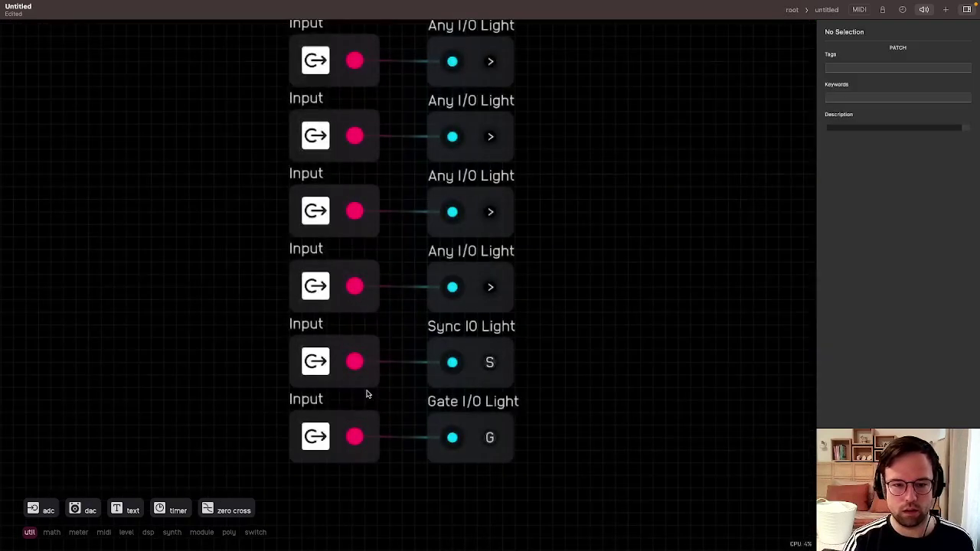
pyautogui.click(501, 370)
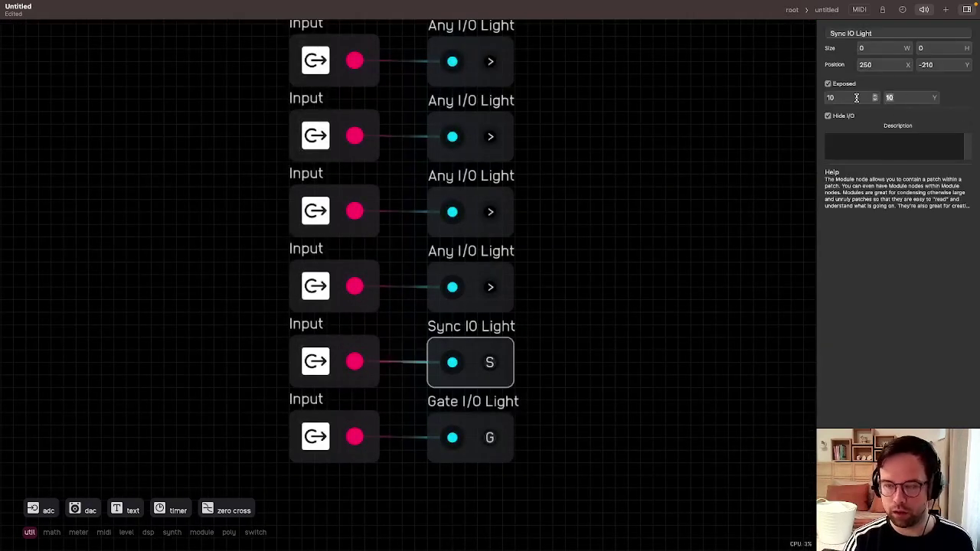
pyautogui.write('40')
pyautogui.click(543, 427)
pyautogui.click(503, 444)
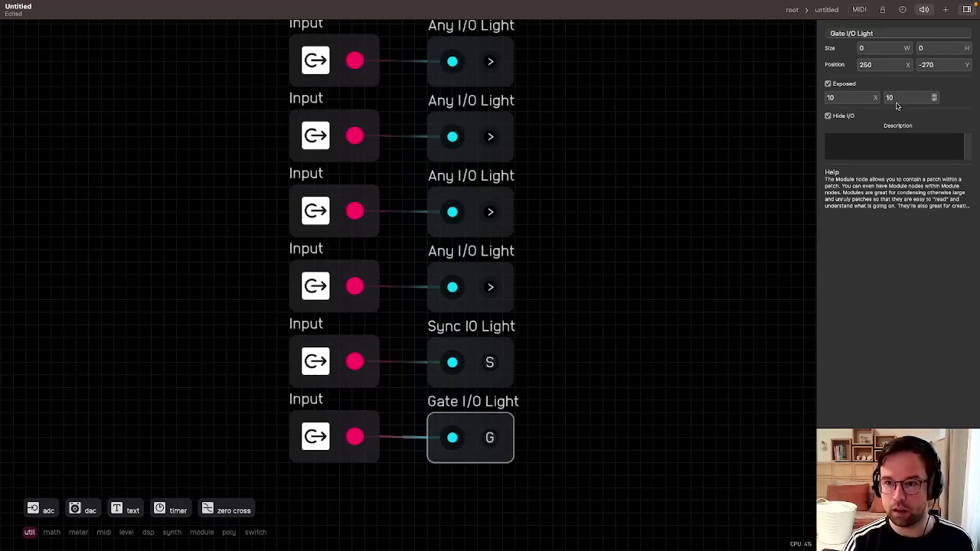
pyautogui.click(792, 9)
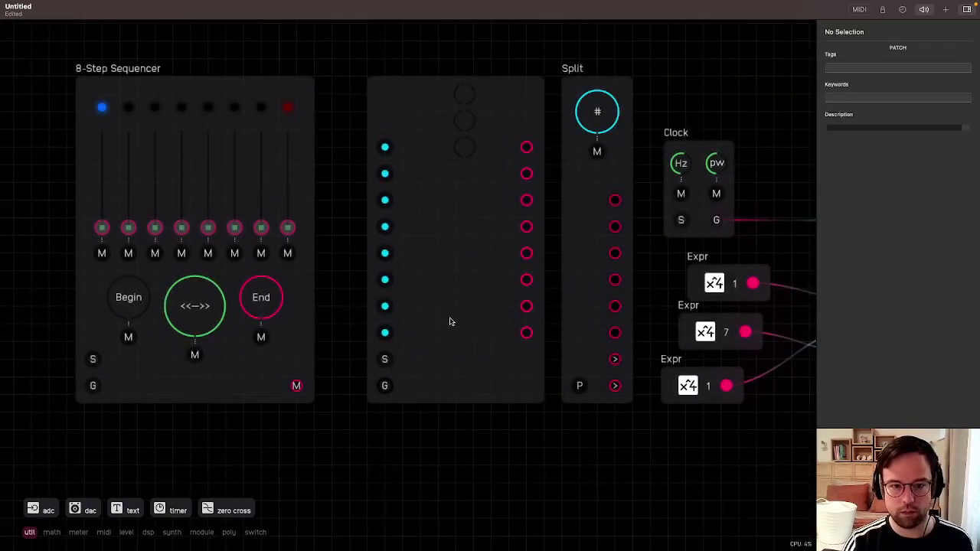
# Set the eighth Any I/O Light's exposed Y position to 70 to match its Input.
pyautogui.doubleClick(452, 323)
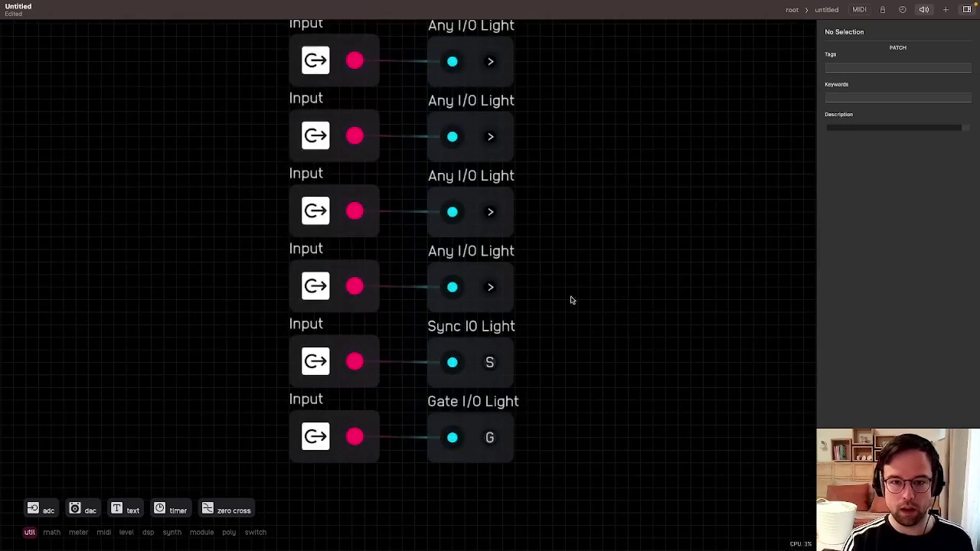
pyautogui.scroll(3, 582, 276)
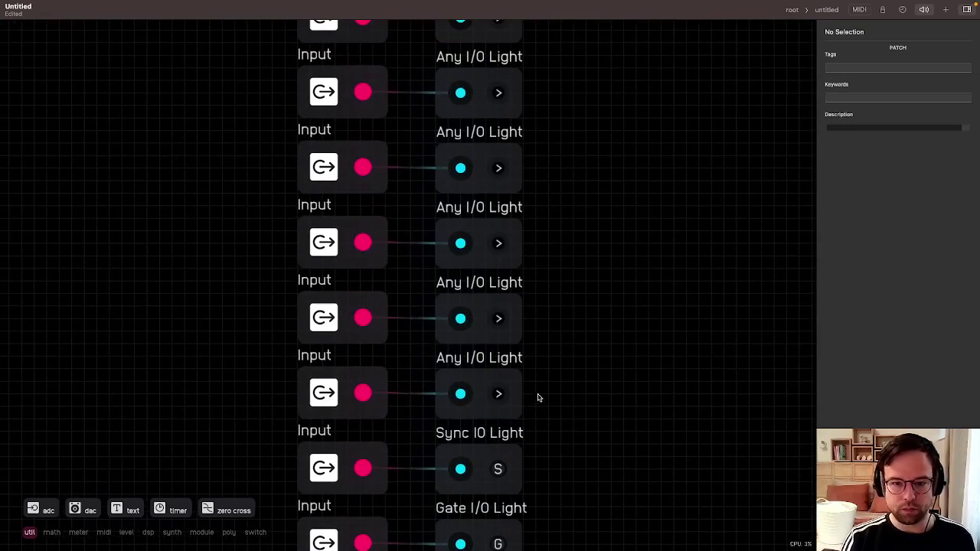
pyautogui.scroll(-3, 538, 397)
pyautogui.click(499, 406)
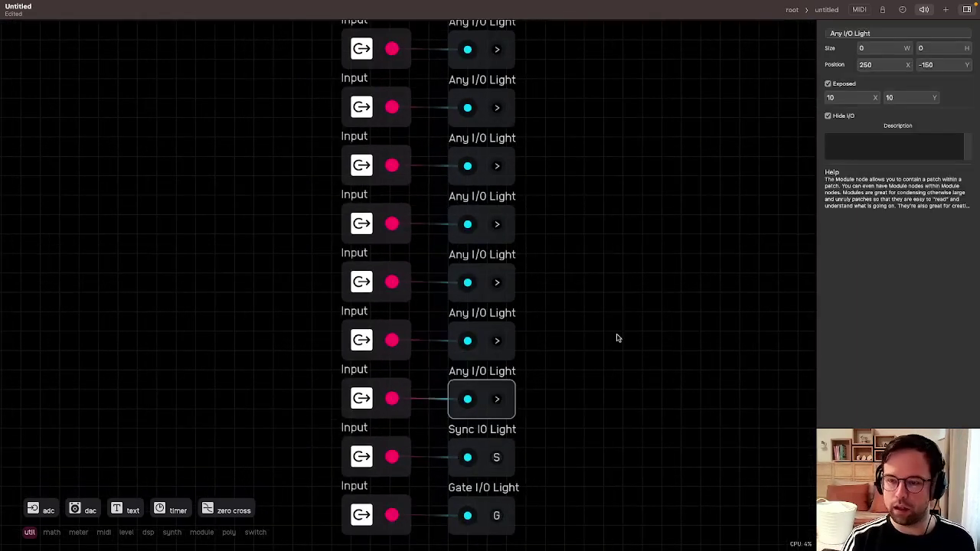
pyautogui.click(617, 337)
pyautogui.moveTo(580, 350); pyautogui.dragTo(510, 428)
pyautogui.click(429, 488)
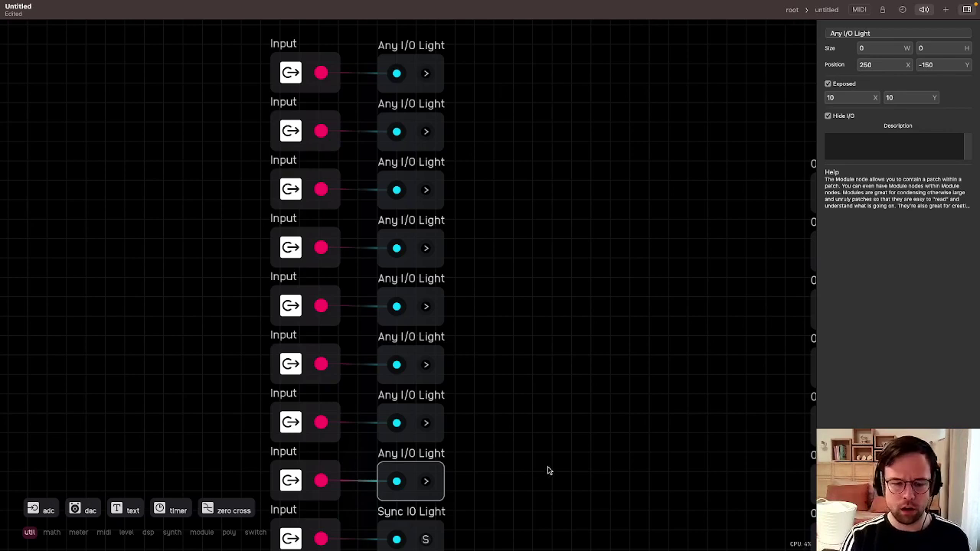
pyautogui.scroll(-5, 549, 473)
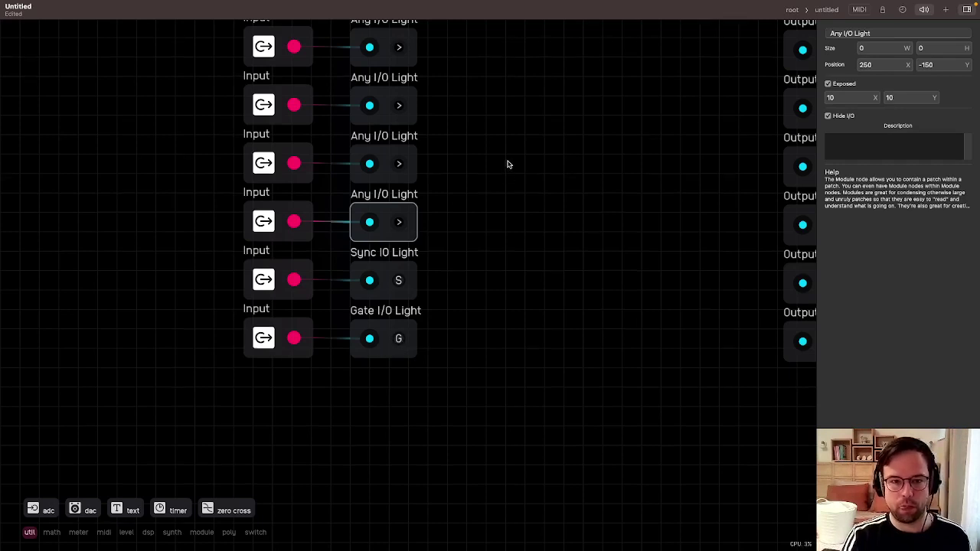
pyautogui.moveTo(506, 163); pyautogui.dragTo(559, 306)
pyautogui.click(458, 371)
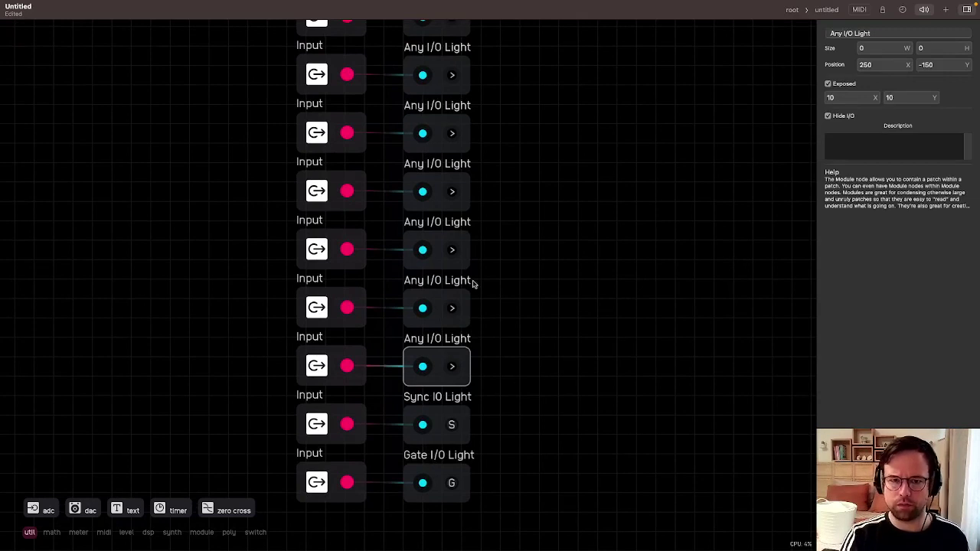
pyautogui.click(331, 367)
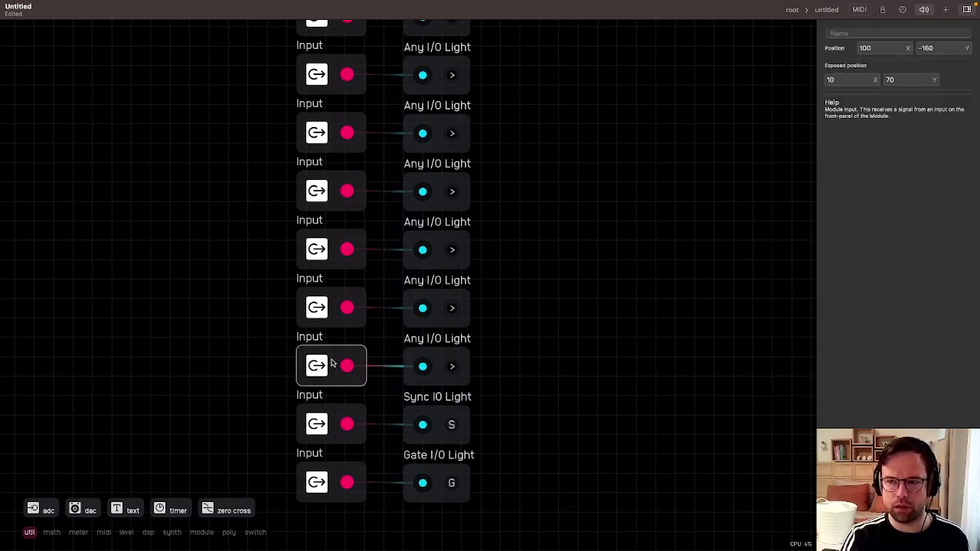
pyautogui.click(459, 366)
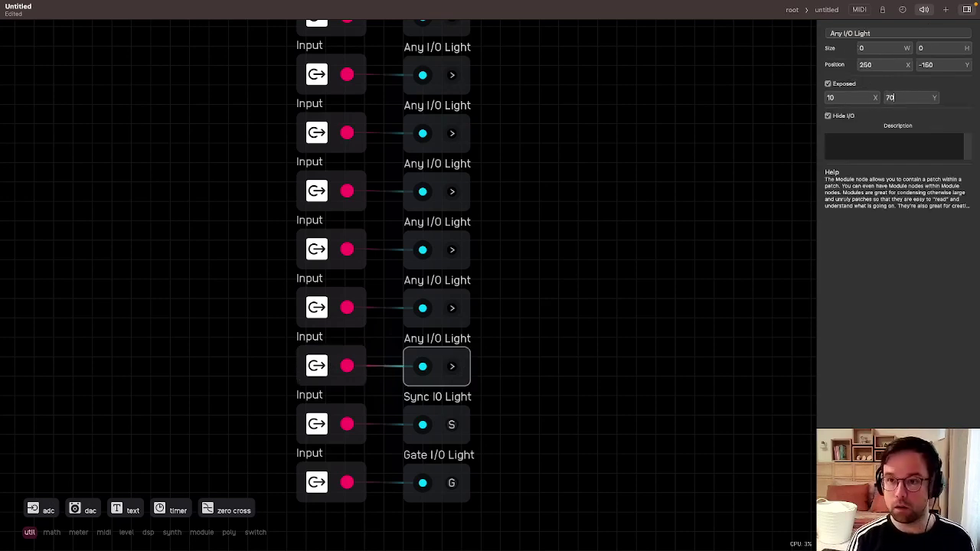
pyautogui.click(561, 250)
# Match the seventh Any I/O Light's exposed Y position to its Input and set the sixth light's to 130.
pyautogui.click(461, 301)
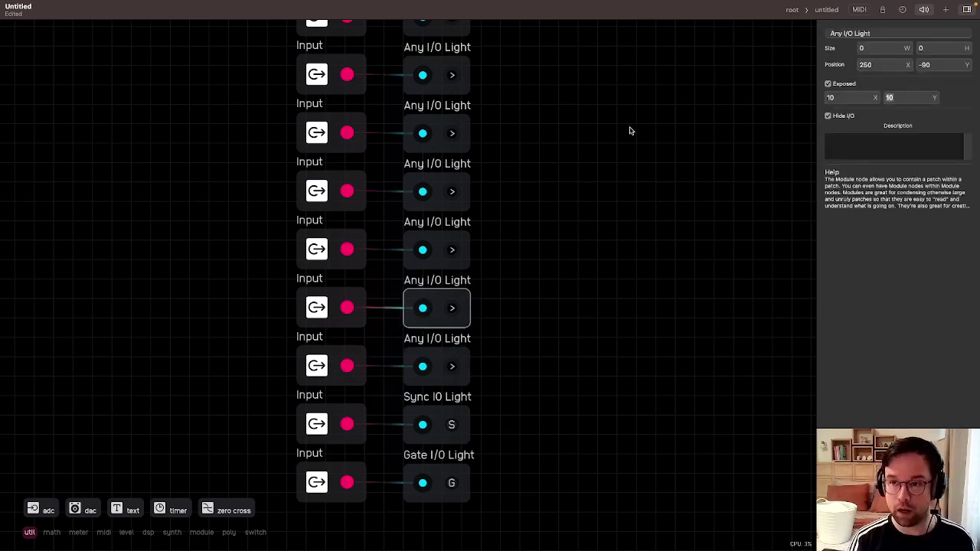
pyautogui.write('0')
pyautogui.press('Return')
pyautogui.click(421, 251)
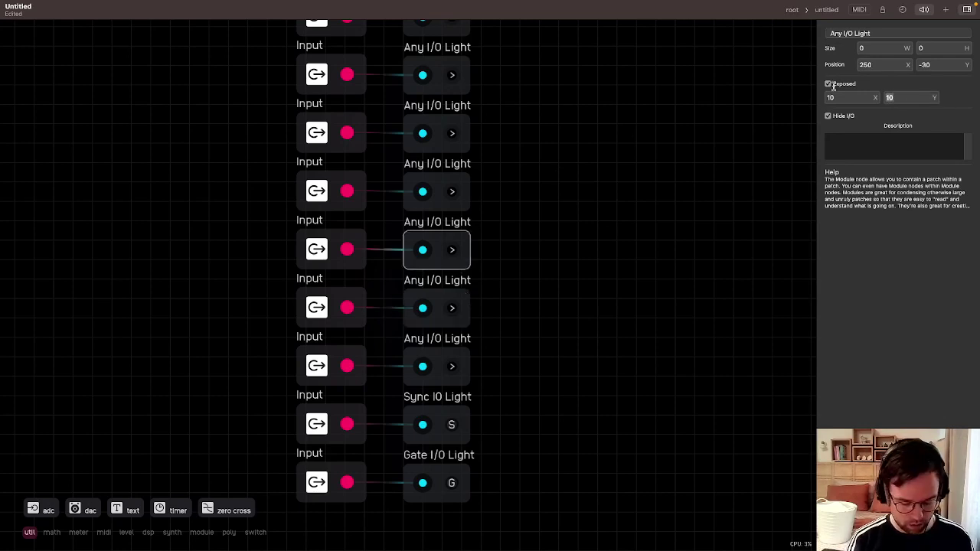
pyautogui.write('130')
pyautogui.press('Return')
pyautogui.click(329, 251)
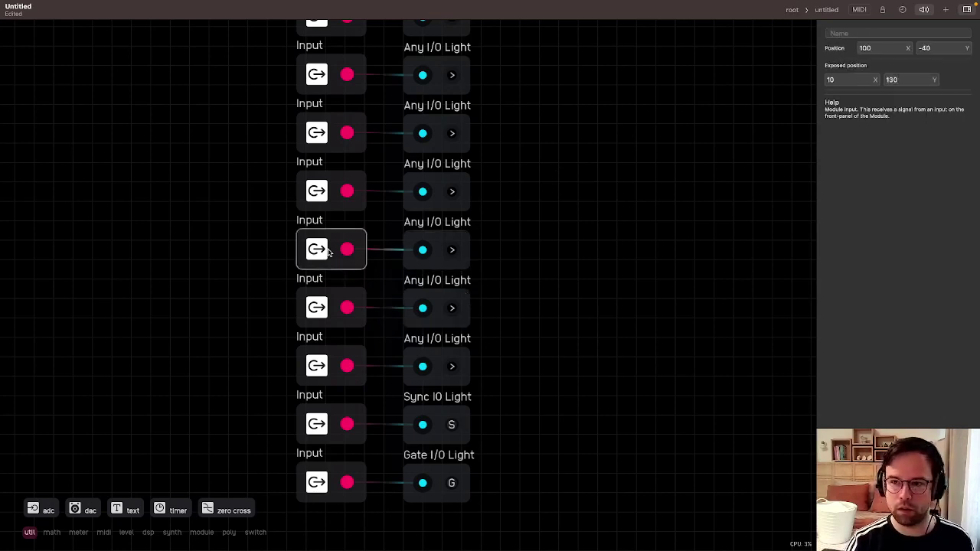
# Set the exposed Y position of the fifth Any I/O Light to 160 and of the fourth to 190.
pyautogui.click(444, 195)
pyautogui.click(910, 98)
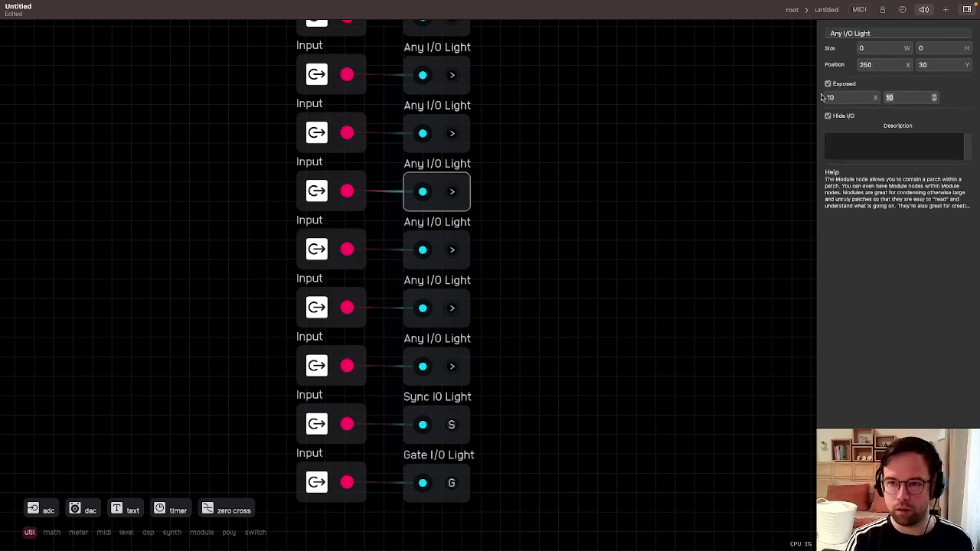
pyautogui.write('160')
pyautogui.press('Return')
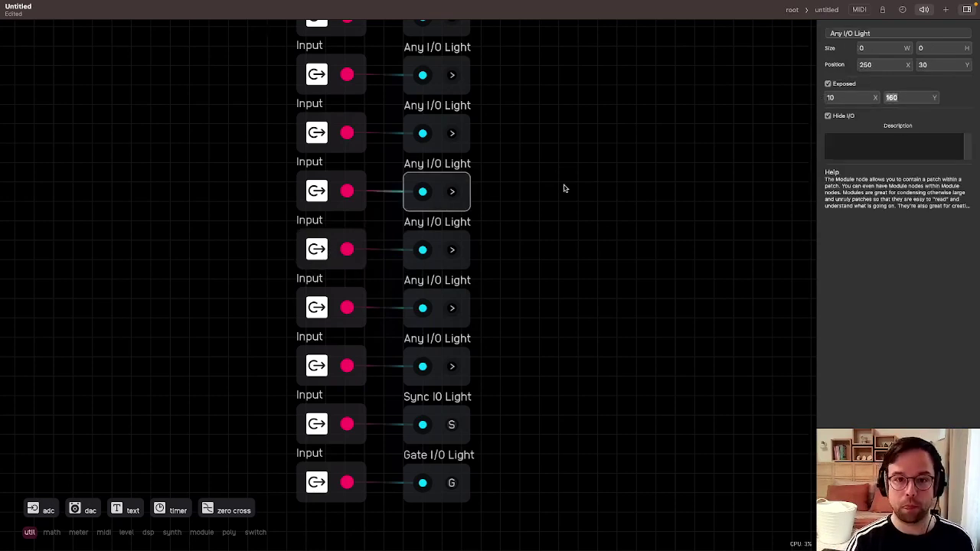
pyautogui.scroll(4, 568, 173)
pyautogui.click(421, 292)
pyautogui.moveTo(906, 97); pyautogui.dragTo(812, 90)
pyautogui.write('190')
pyautogui.press('Return')
# Set the third Any I/O Light's exposed Y position to 220.
pyautogui.click(418, 226)
pyautogui.click(906, 98)
pyautogui.write('220')
pyautogui.press('Return')
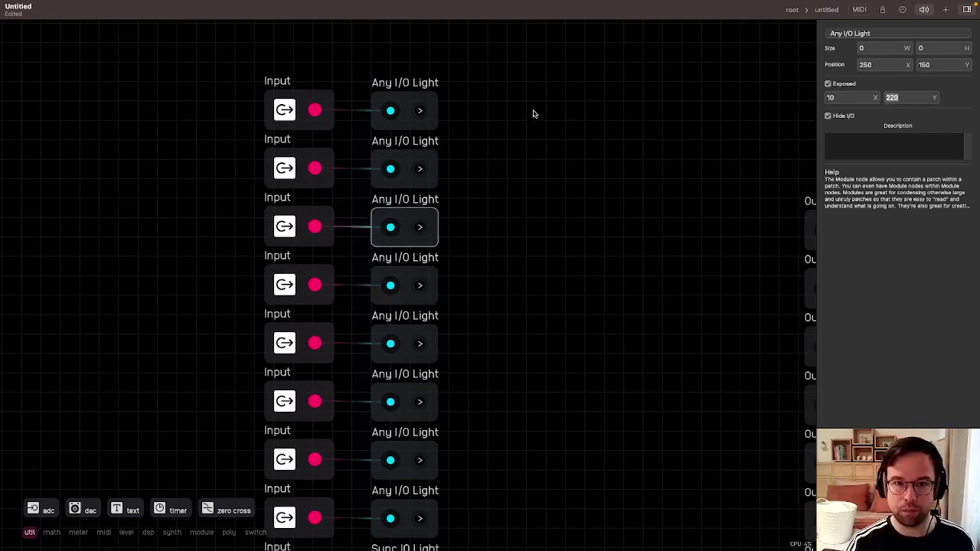
# Continue the 30-unit exposed Y spacing on the second and first Any I/O Lights, and return to the root patch.
pyautogui.click(421, 169)
pyautogui.click(914, 97)
pyautogui.write('2')
pyautogui.press('Return')
pyautogui.click(417, 100)
pyautogui.click(934, 97)
pyautogui.write('2')
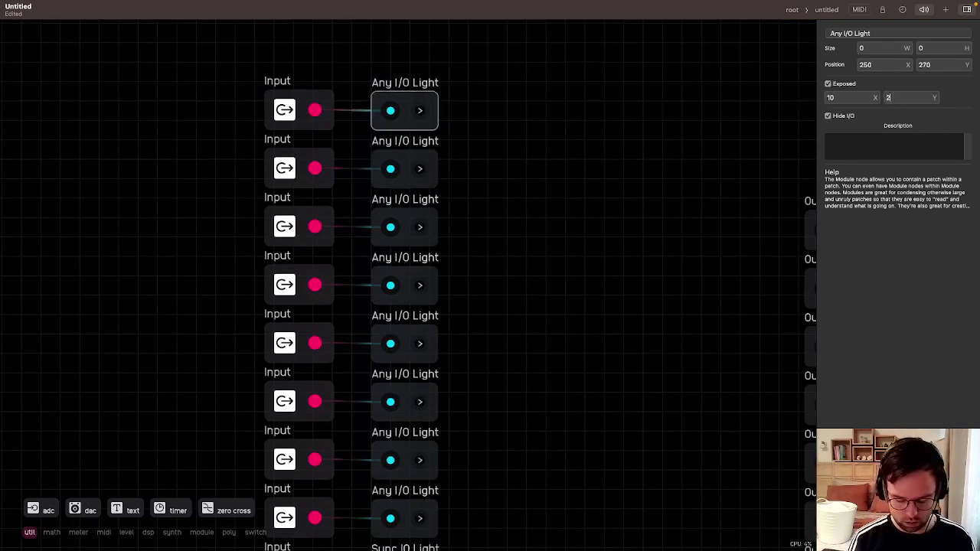
pyautogui.click(793, 9)
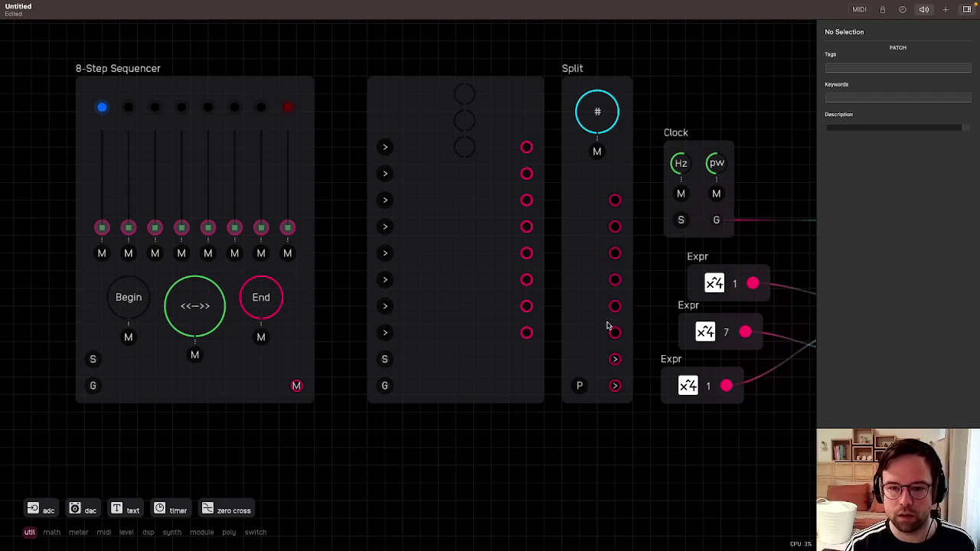
# Test the Split module's P input with an Expr node set to 1, and delete the node.
pyautogui.doubleClick(580, 387)
pyautogui.click(884, 54)
pyautogui.press('BackSpace')
pyautogui.write('1')
pyautogui.moveTo(505, 203); pyautogui.dragTo(505, 447)
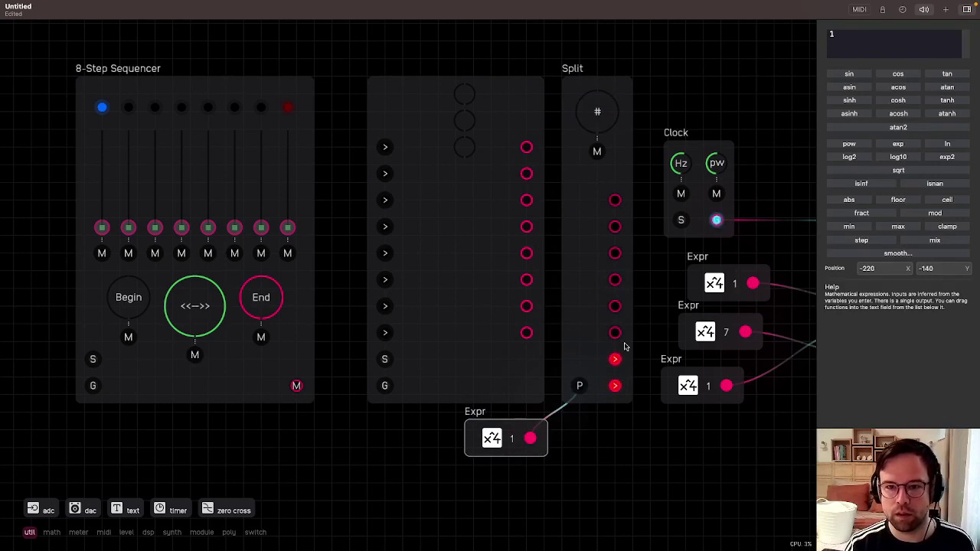
pyautogui.press('BackSpace')
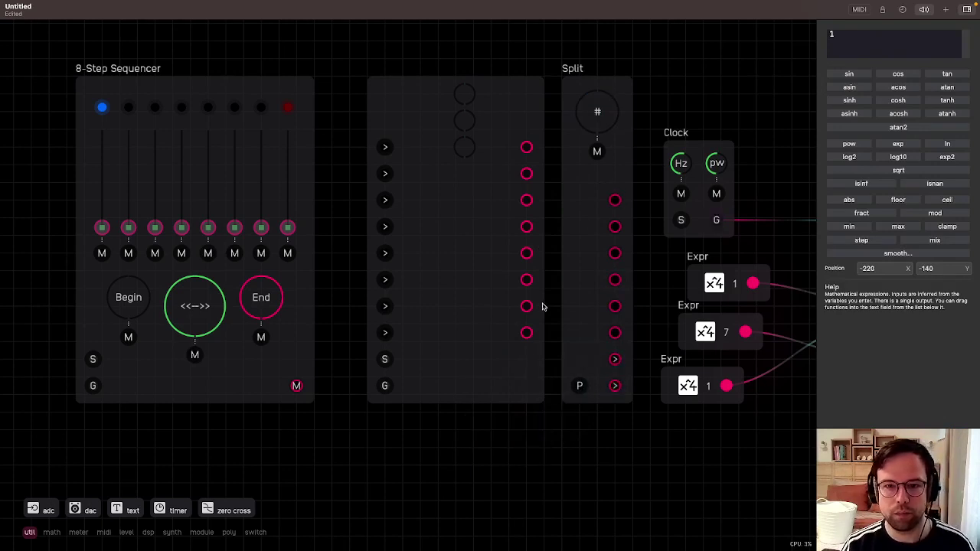
# Delete the Split module from the root patch.
pyautogui.click(619, 144)
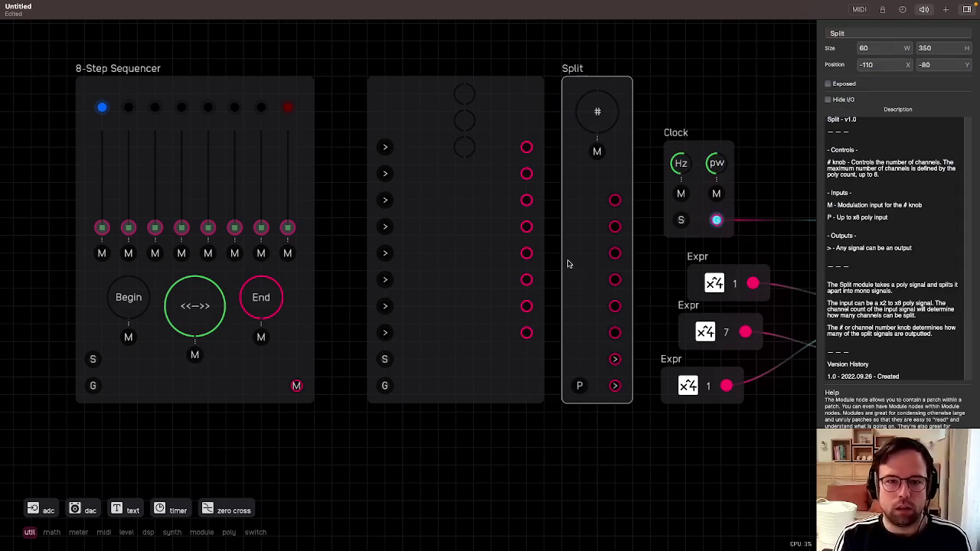
pyautogui.press('BackSpace')
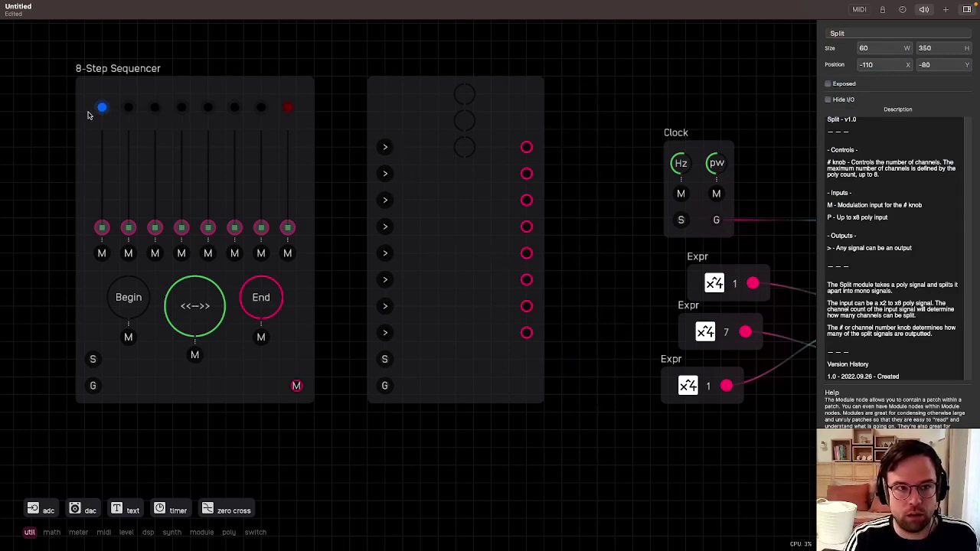
# Copy the light display module with Count, Begin and End inputs from the 8-Step Sequencer into the custom module beside the knobs, and open the copy.
pyautogui.doubleClick(270, 96)
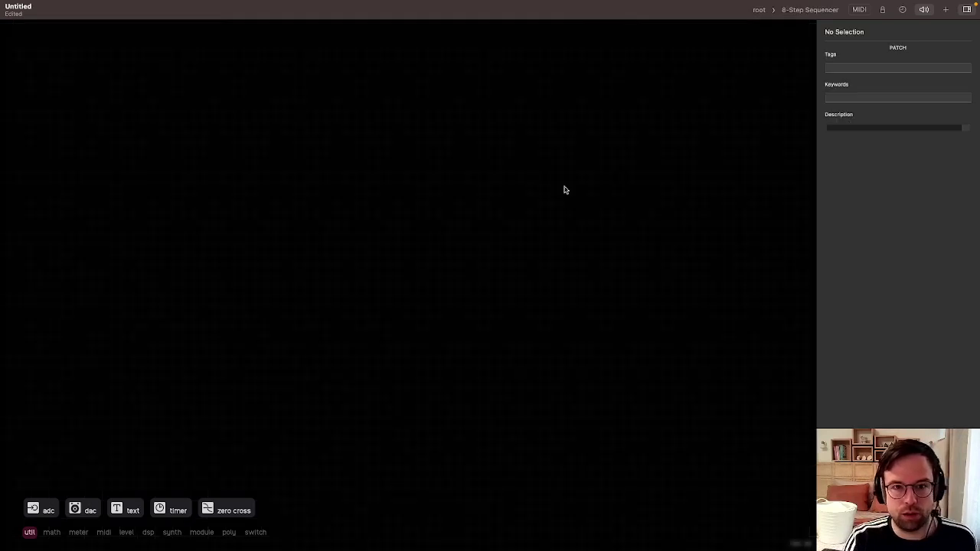
pyautogui.click(721, 176)
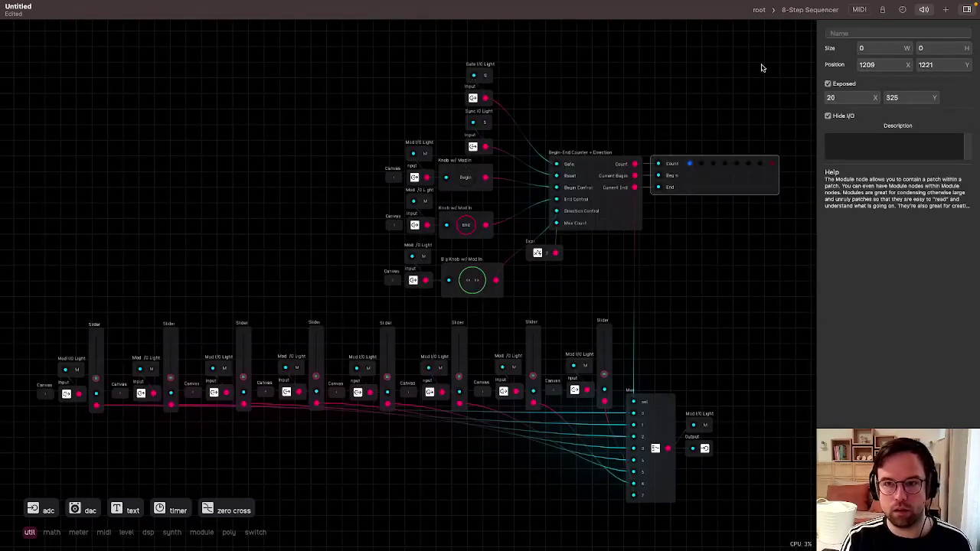
pyautogui.click(768, 10)
pyautogui.doubleClick(461, 302)
pyautogui.scroll(-3, 266, 356)
pyautogui.moveTo(396, 301); pyautogui.dragTo(722, 125)
pyautogui.moveTo(608, 212); pyautogui.dragTo(269, 383)
pyautogui.moveTo(384, 295); pyautogui.dragTo(415, 251)
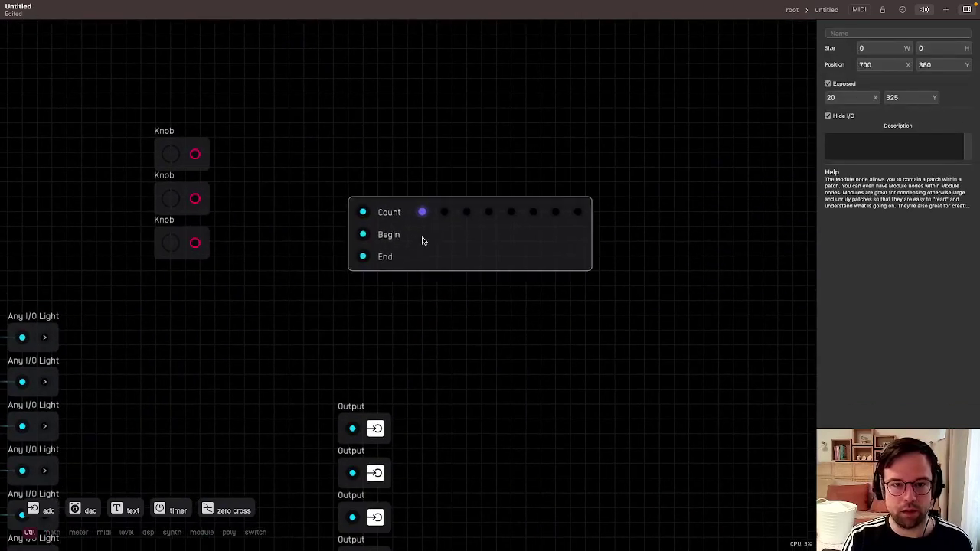
pyautogui.doubleClick(414, 250)
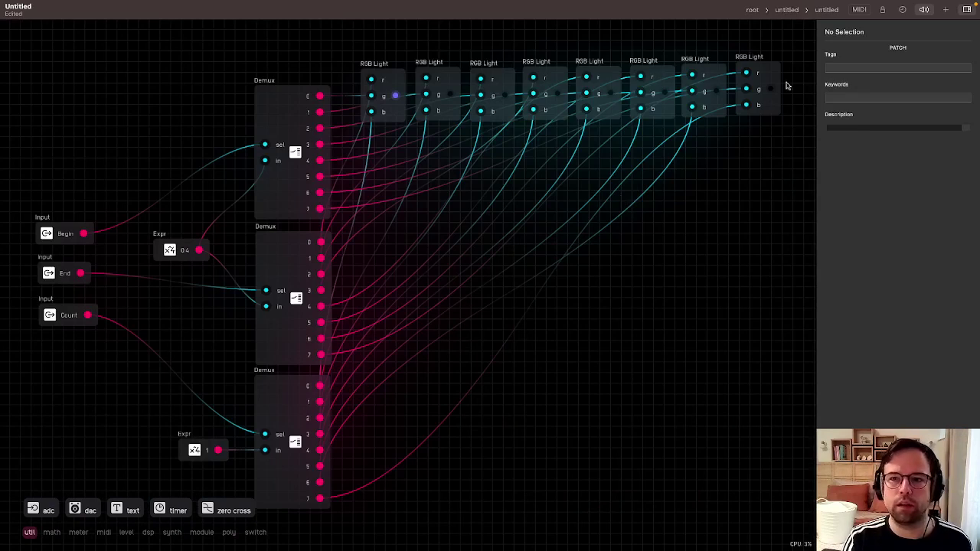
# Try to set the exposed X position of all eight RGB Light nodes to 210.
pyautogui.moveTo(786, 87); pyautogui.dragTo(364, 95)
pyautogui.click(362, 92)
pyautogui.click(586, 241)
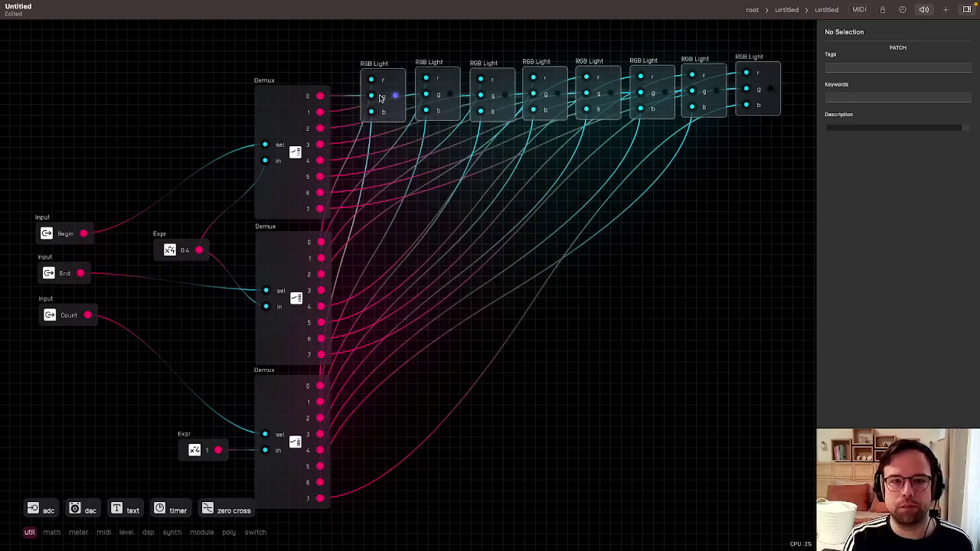
pyautogui.moveTo(381, 98); pyautogui.dragTo(379, 98)
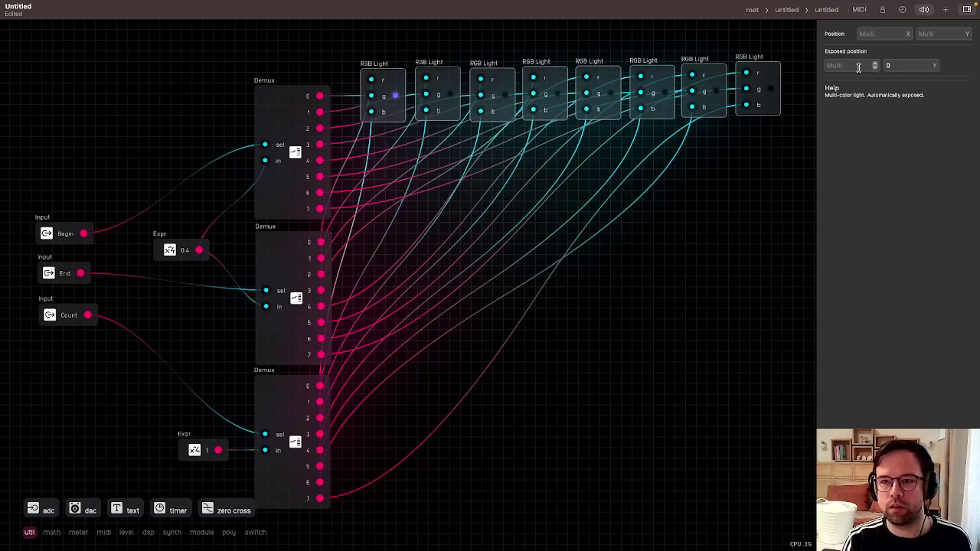
pyautogui.moveTo(911, 67); pyautogui.dragTo(849, 60)
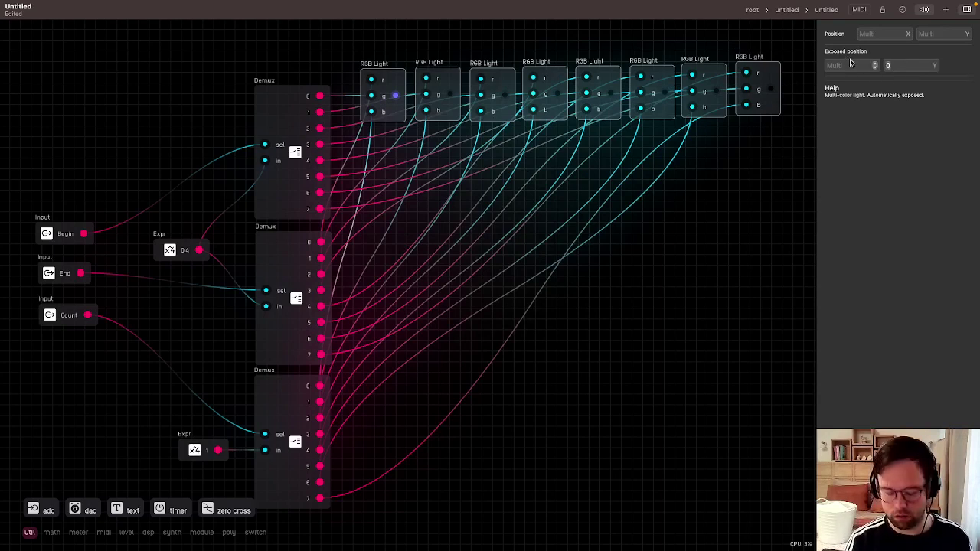
pyautogui.click(796, 97)
pyautogui.moveTo(774, 97)
pyautogui.mouseDown()
pyautogui.moveTo(660, 66)
pyautogui.moveTo(774, 95)
pyautogui.mouseUp()
pyautogui.moveTo(782, 54); pyautogui.dragTo(375, 85)
pyautogui.click(836, 66)
pyautogui.write('210')
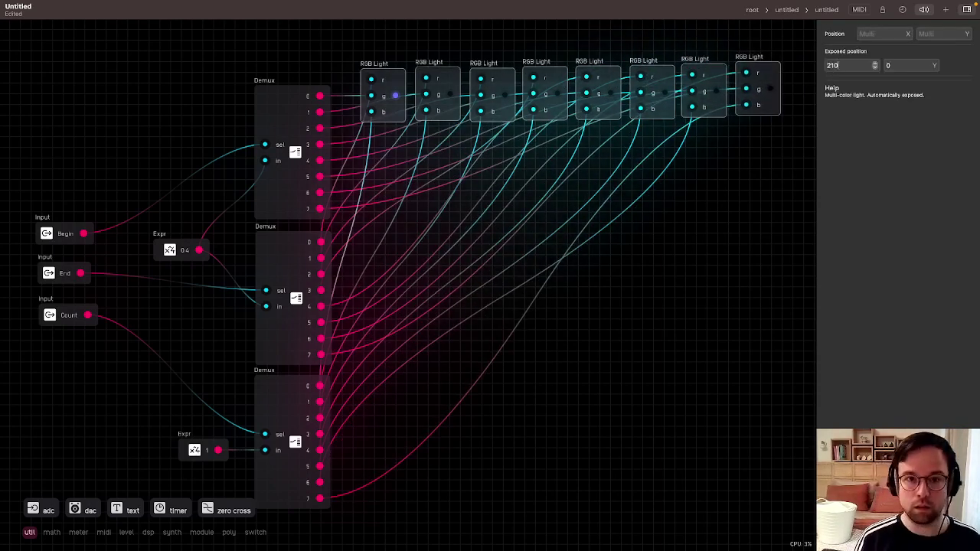
pyautogui.press('super+z')
pyautogui.click(652, 238)
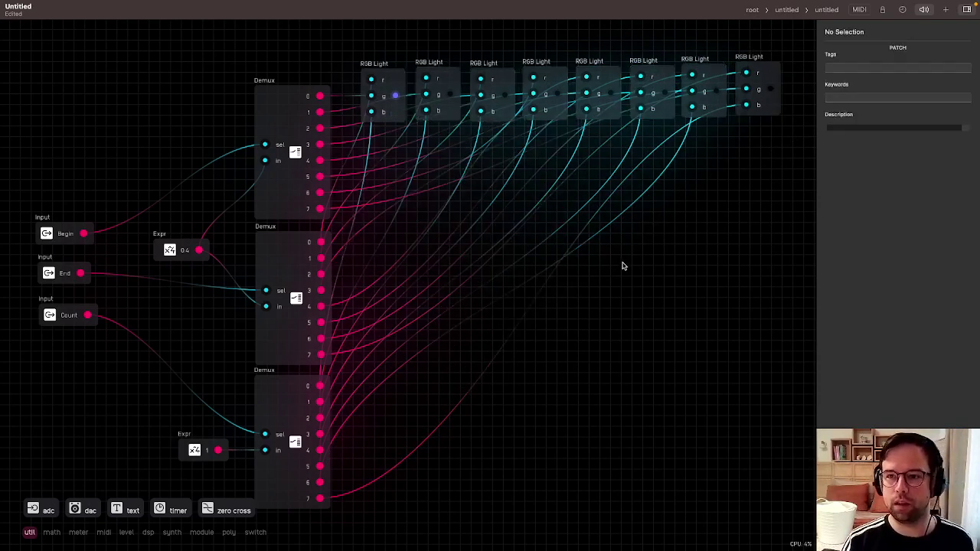
pyautogui.click(754, 10)
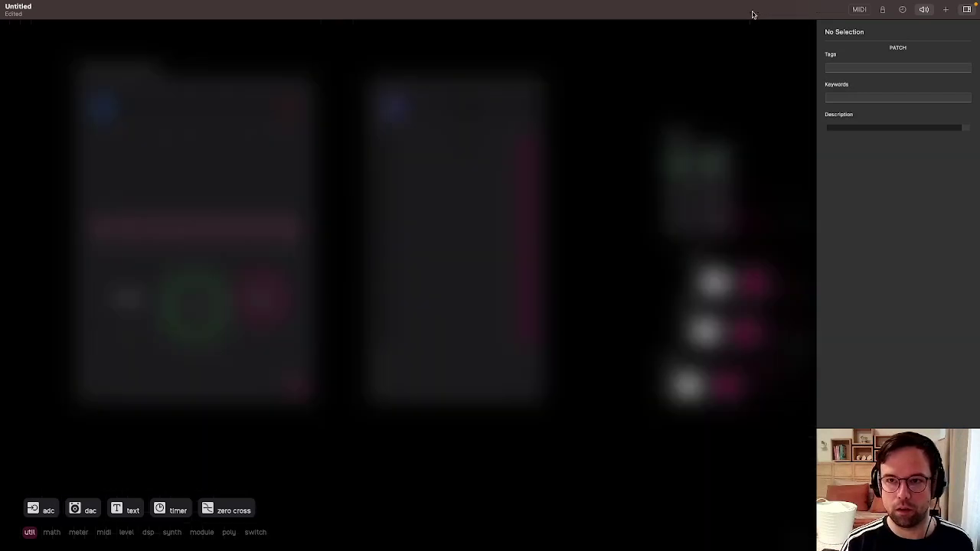
pyautogui.click(473, 235)
pyautogui.doubleClick(472, 235)
pyautogui.click(452, 312)
pyautogui.press('BackSpace')
pyautogui.press('super+z')
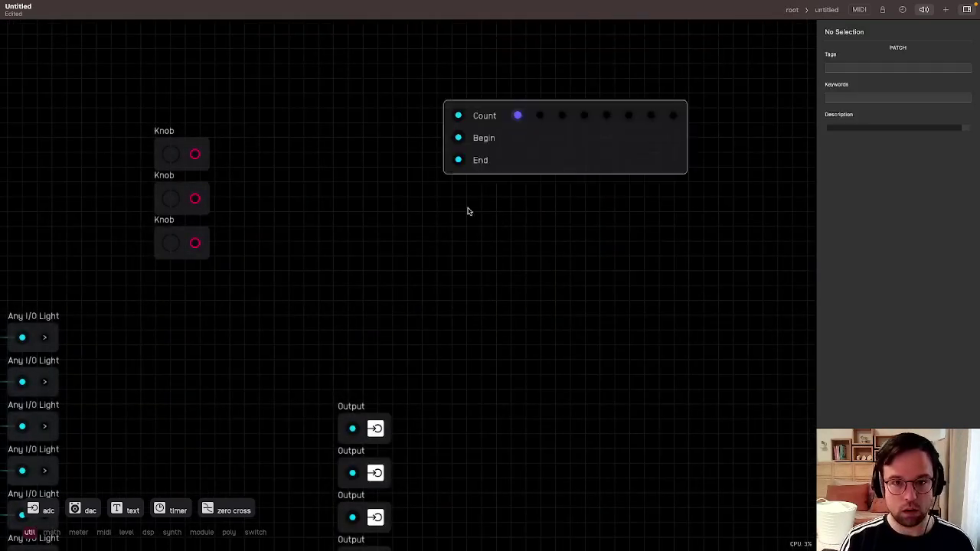
pyautogui.doubleClick(473, 282)
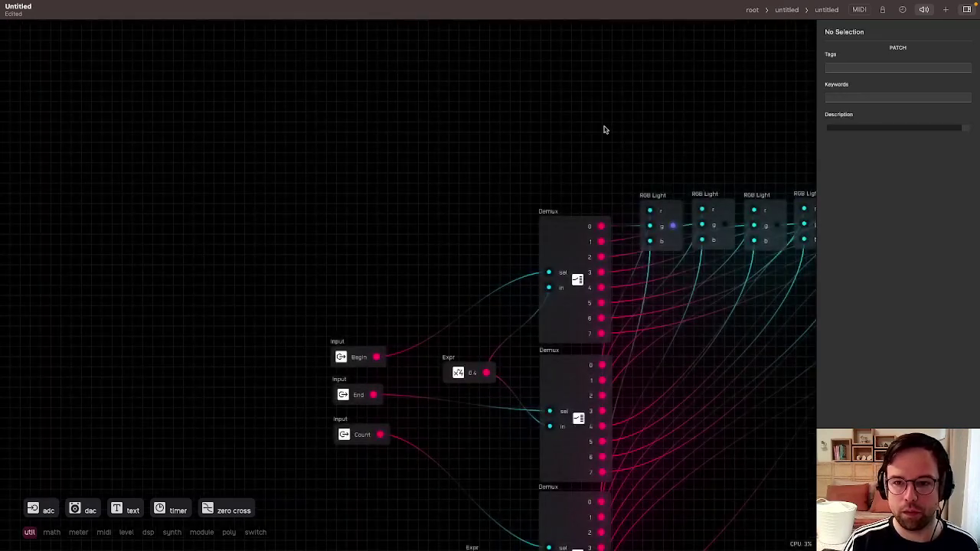
# Align all eight RGB Light nodes in a row by setting their Y position to 90.
pyautogui.hscroll(5, 618, 143)
pyautogui.moveTo(542, 159); pyautogui.dragTo(662, 151)
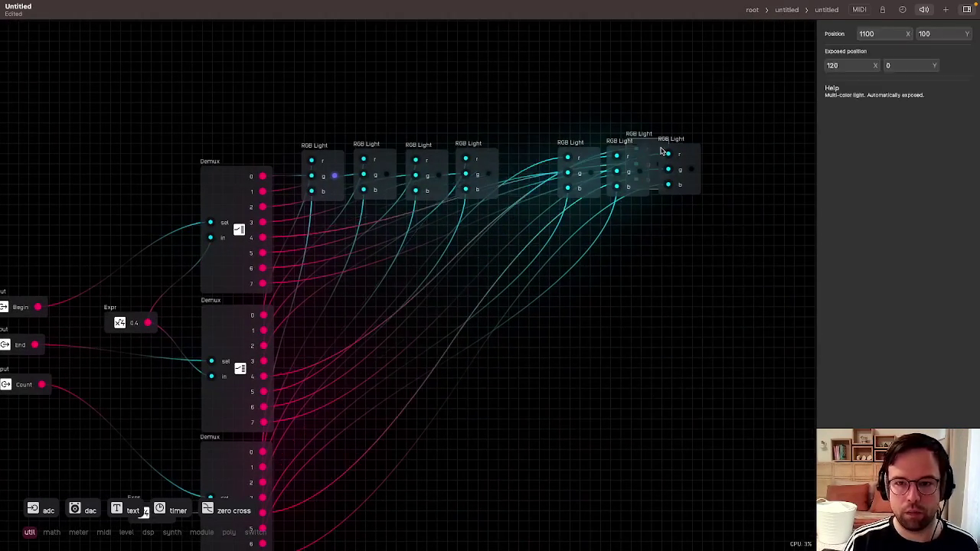
pyautogui.press('super+z')
pyautogui.moveTo(747, 162); pyautogui.dragTo(307, 170)
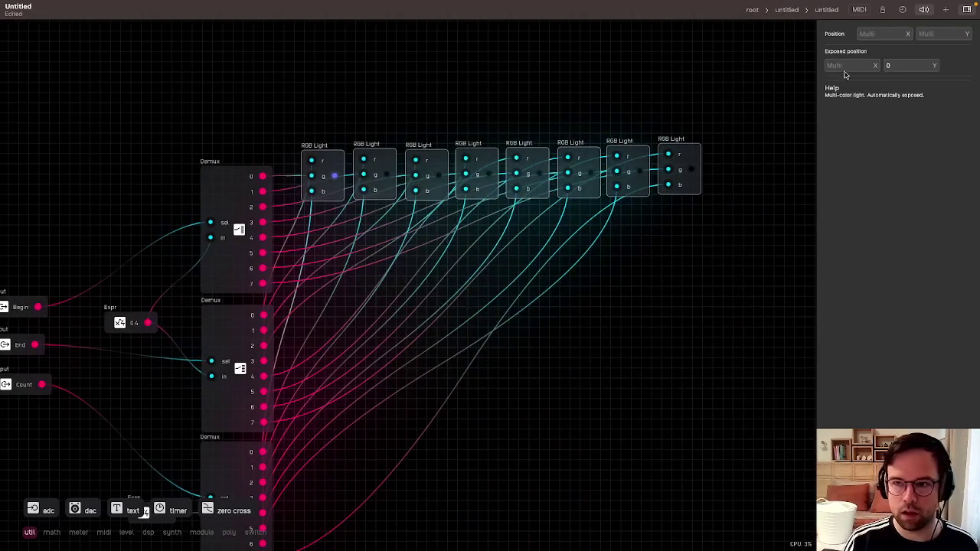
pyautogui.click(951, 35)
pyautogui.write('90')
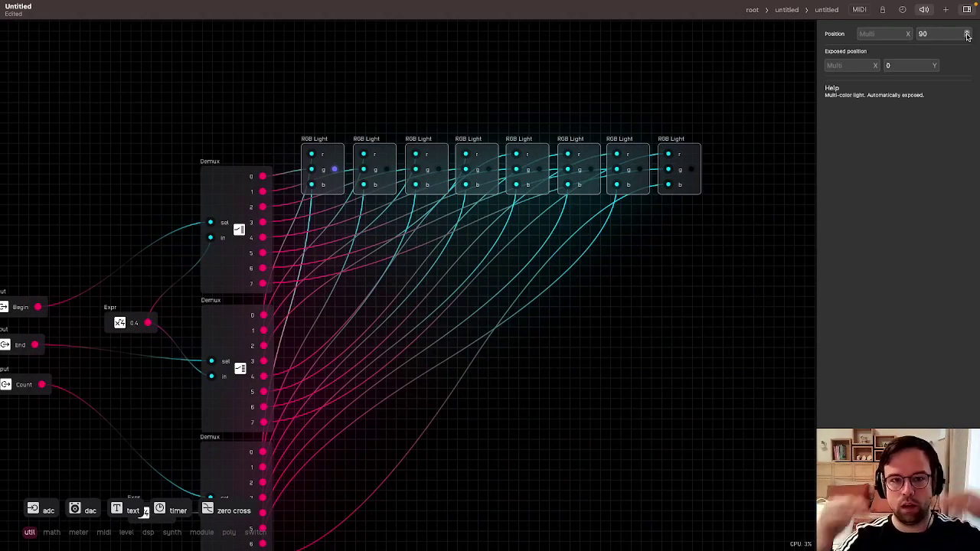
pyautogui.click(556, 306)
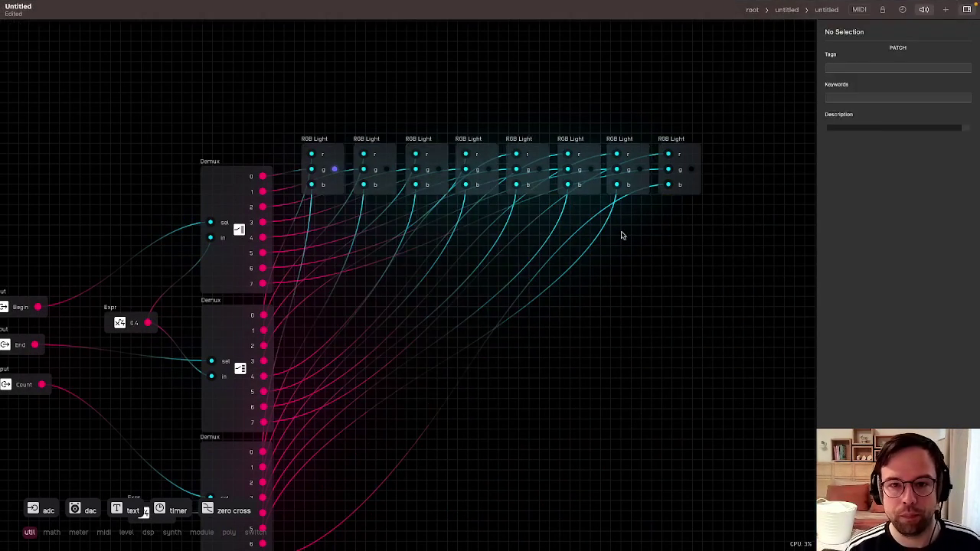
pyautogui.moveTo(492, 293); pyautogui.dragTo(541, 304)
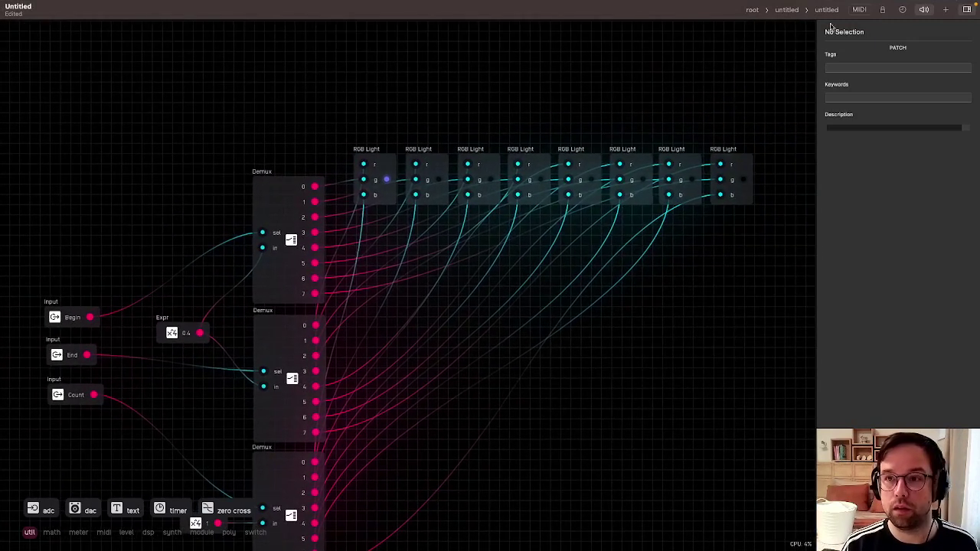
# Go up to the parent module and move the lights module lower and closer to the three knobs.
pyautogui.click(786, 10)
pyautogui.moveTo(455, 203); pyautogui.dragTo(425, 188)
pyautogui.click(470, 308)
# Unlock the panel layout and place the second light of the lights module directly above the first.
pyautogui.click(885, 9)
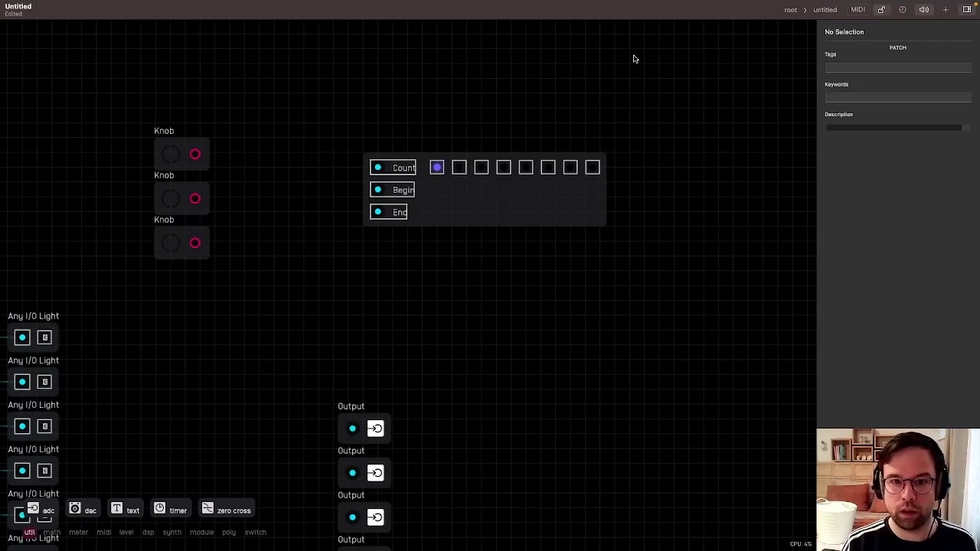
pyautogui.click(439, 170)
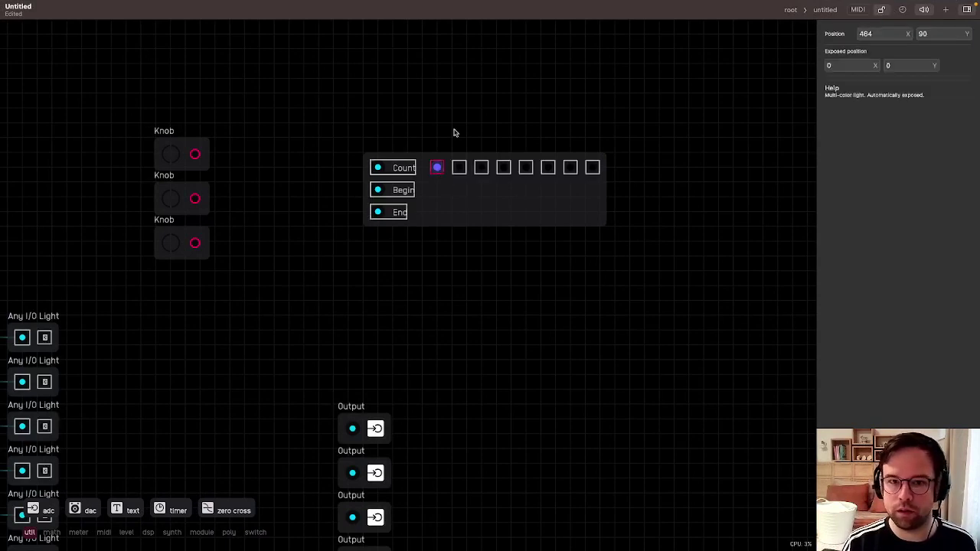
pyautogui.click(460, 172)
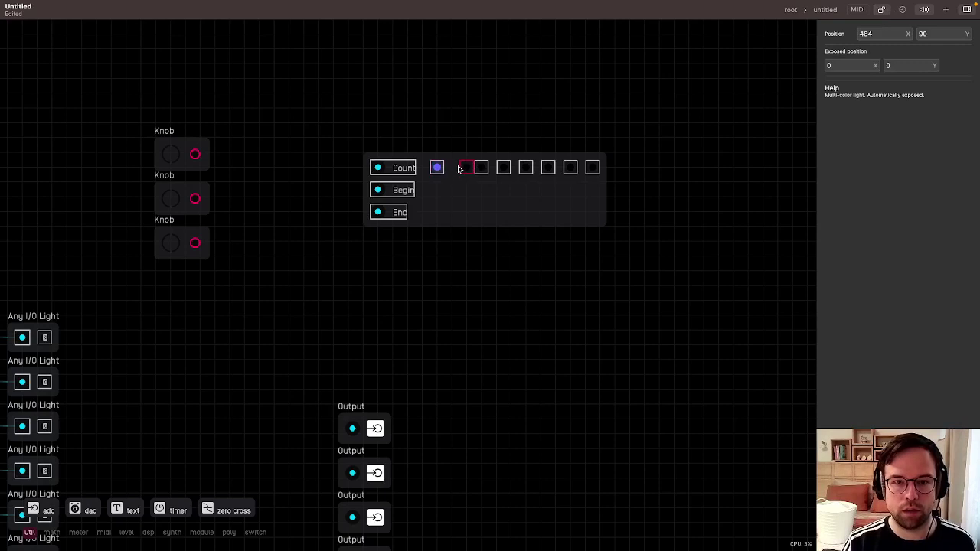
pyautogui.scroll(5, 429, 125)
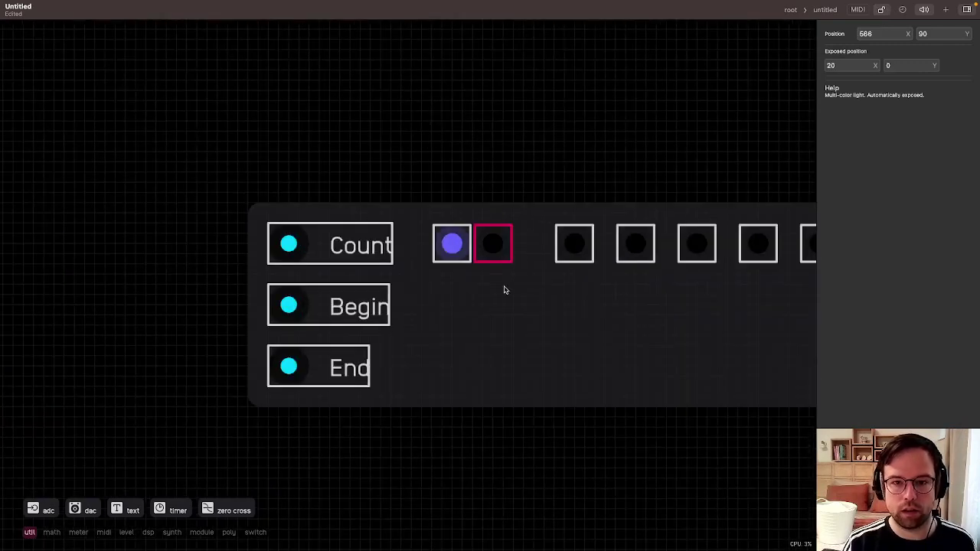
pyautogui.scroll(3, 503, 289)
pyautogui.hscroll(3, 504, 289)
pyautogui.moveTo(415, 337); pyautogui.dragTo(376, 266)
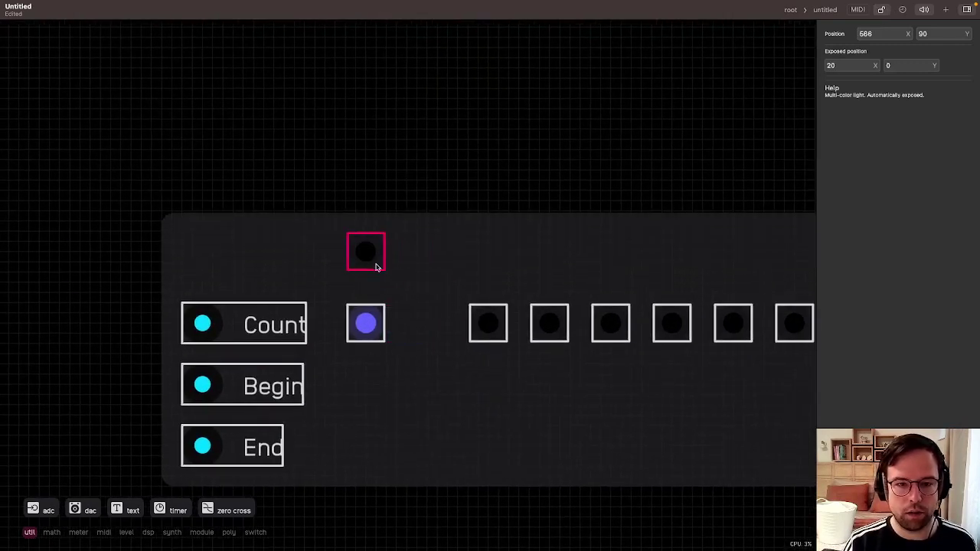
# Stack the third to sixth lights above the second in one column, evenly spaced up to exposed Y 150.
pyautogui.moveTo(487, 323); pyautogui.dragTo(365, 204)
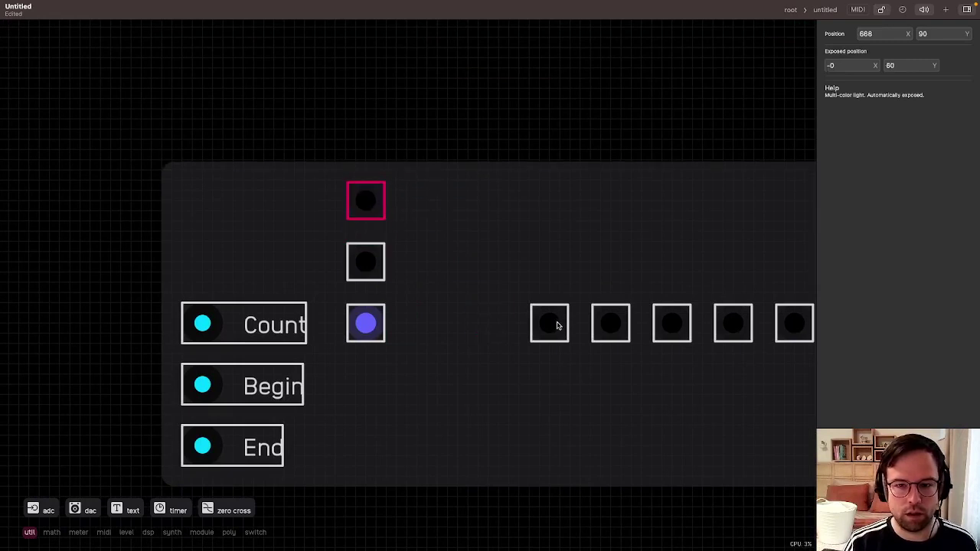
pyautogui.moveTo(557, 325); pyautogui.dragTo(373, 140)
pyautogui.moveTo(617, 325); pyautogui.dragTo(376, 79)
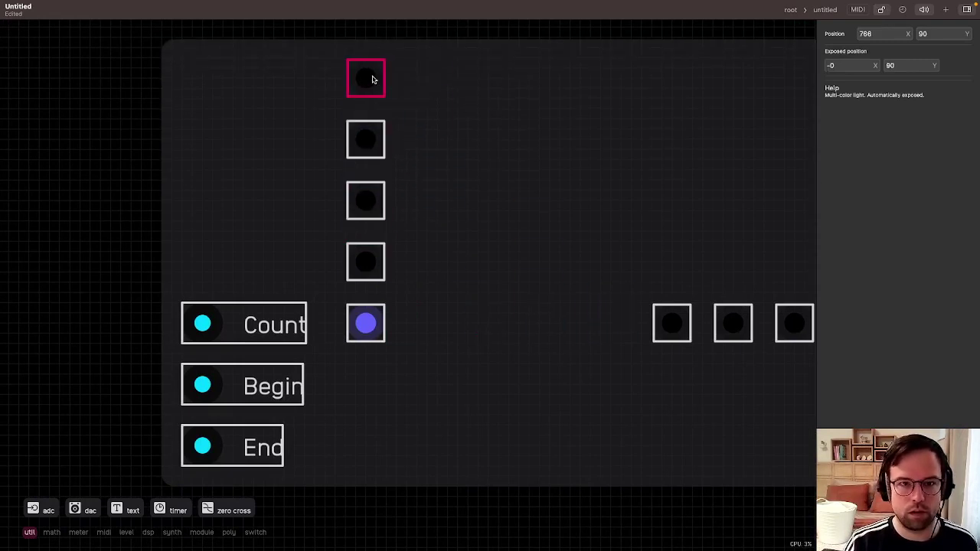
pyautogui.moveTo(673, 325); pyautogui.dragTo(370, 29)
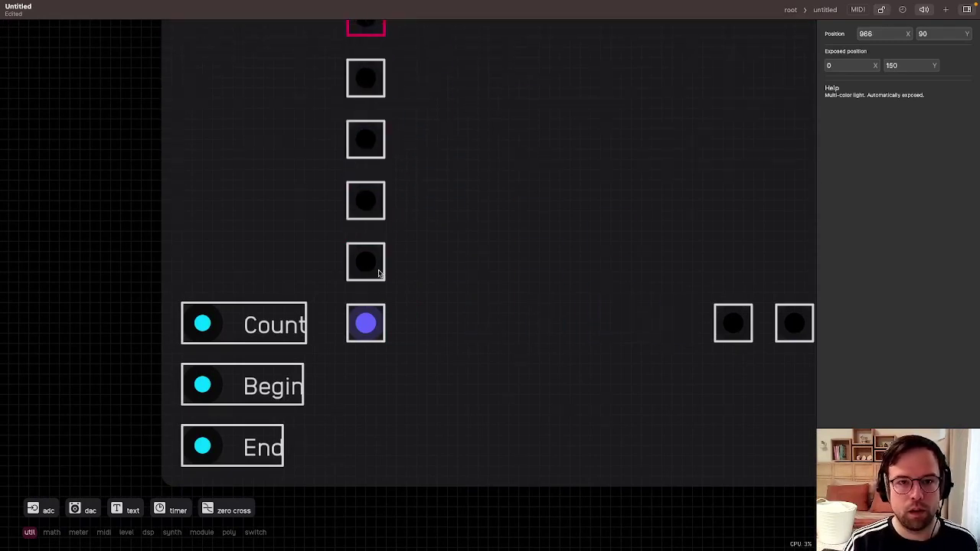
# Complete the vertical column with the last two lights at exposed Y 180 and 210.
pyautogui.scroll(-3, 378, 273)
pyautogui.moveTo(607, 302); pyautogui.dragTo(375, 64)
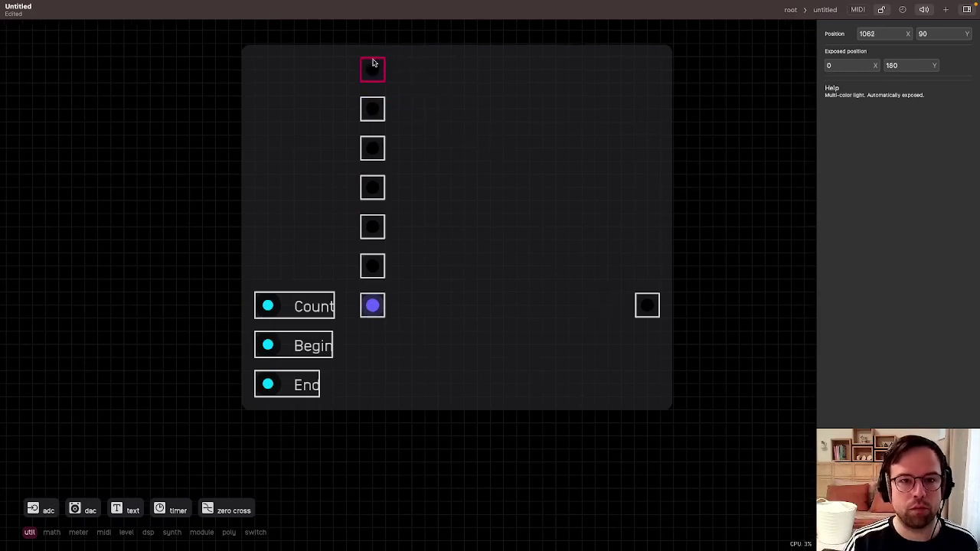
pyautogui.moveTo(651, 314); pyautogui.dragTo(376, 28)
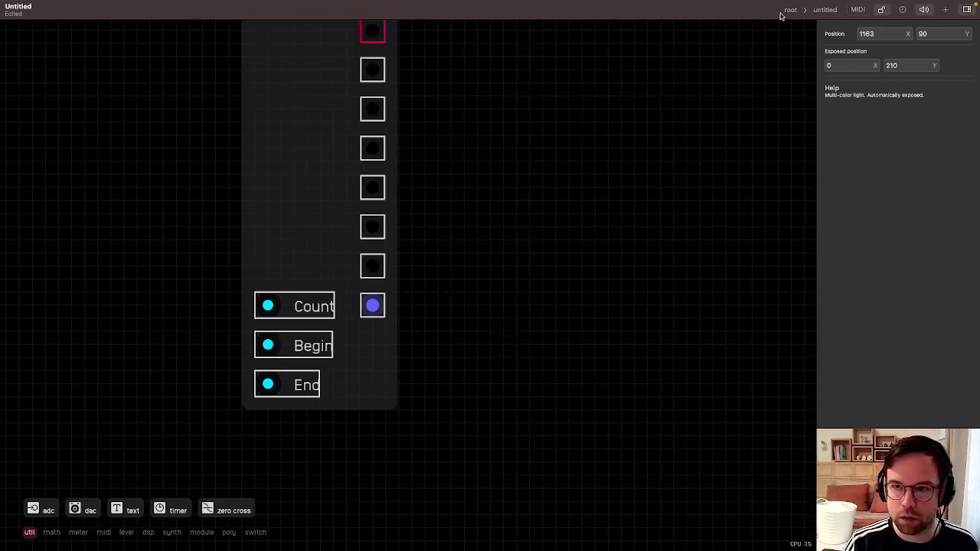
# In the root patch, place the light column beside the module's eight inputs at exposed position 40, 70, and relock the panel layout.
pyautogui.click(789, 10)
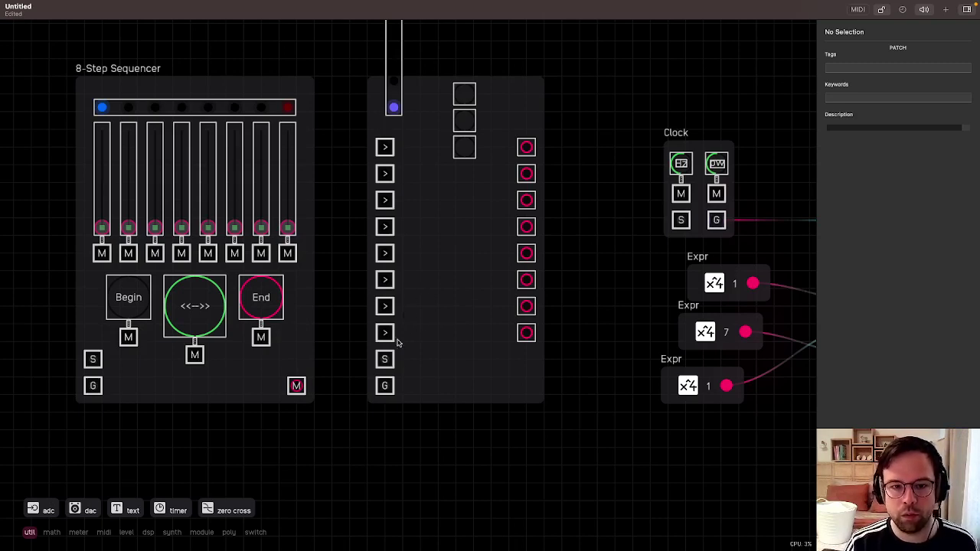
pyautogui.moveTo(396, 96); pyautogui.dragTo(413, 326)
pyautogui.scroll(3, 393, 355)
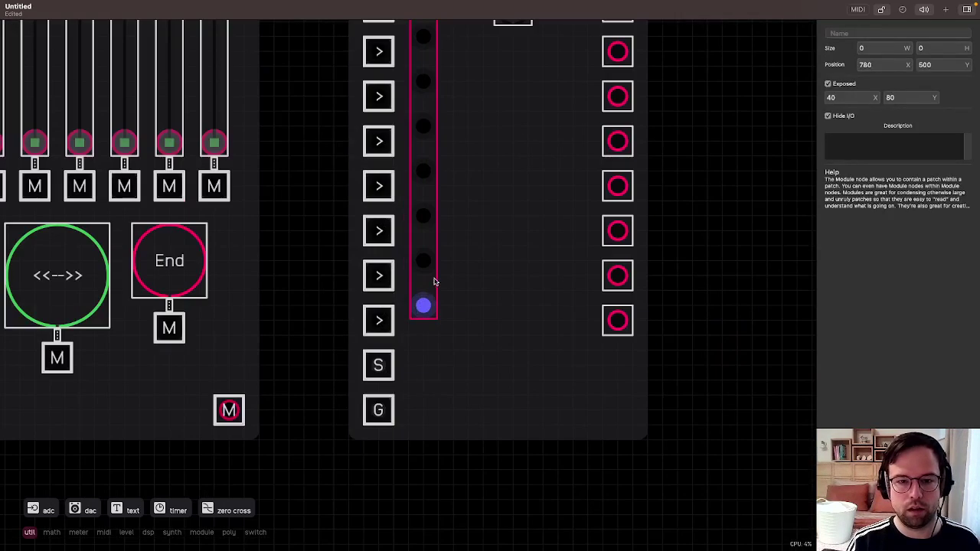
pyautogui.moveTo(344, 151); pyautogui.dragTo(336, 265)
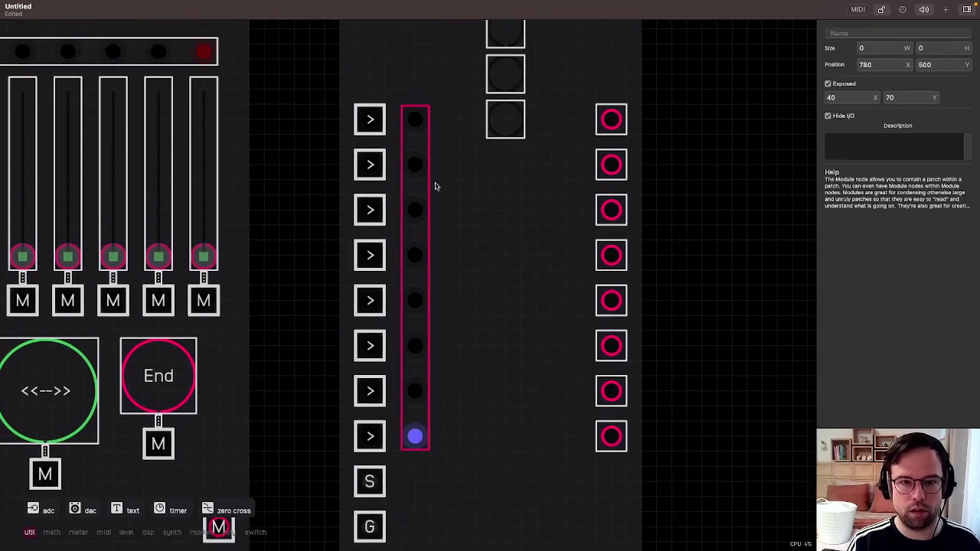
pyautogui.click(882, 9)
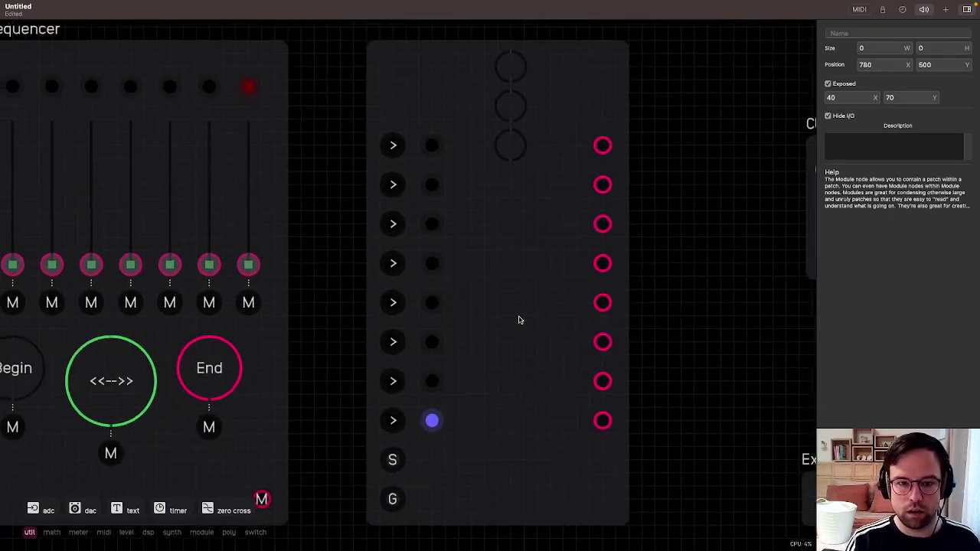
pyautogui.scroll(-3, 518, 320)
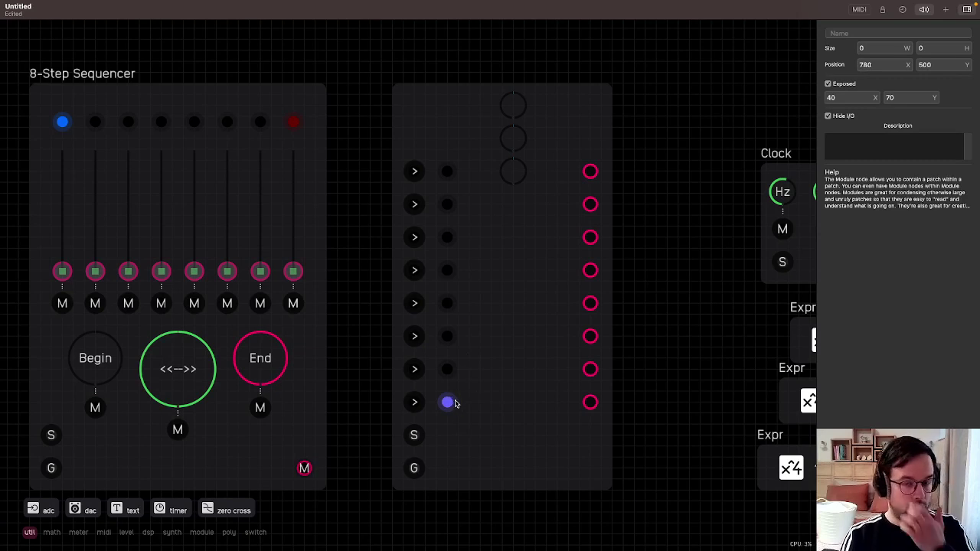
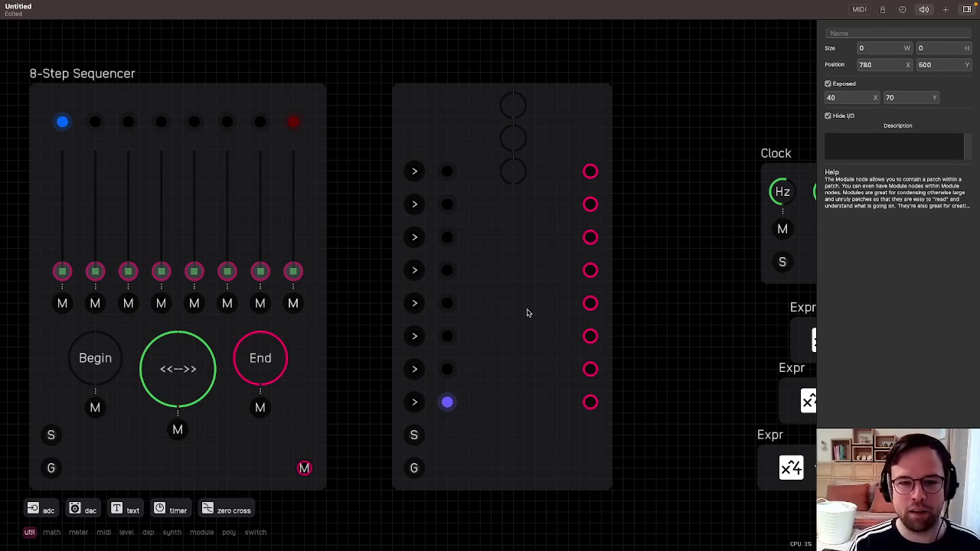
pyautogui.click(882, 11)
pyautogui.moveTo(450, 265)
pyautogui.mouseDown()
pyautogui.moveTo(501, 271)
pyautogui.moveTo(464, 260)
pyautogui.moveTo(437, 267)
pyautogui.moveTo(448, 267)
pyautogui.mouseUp()
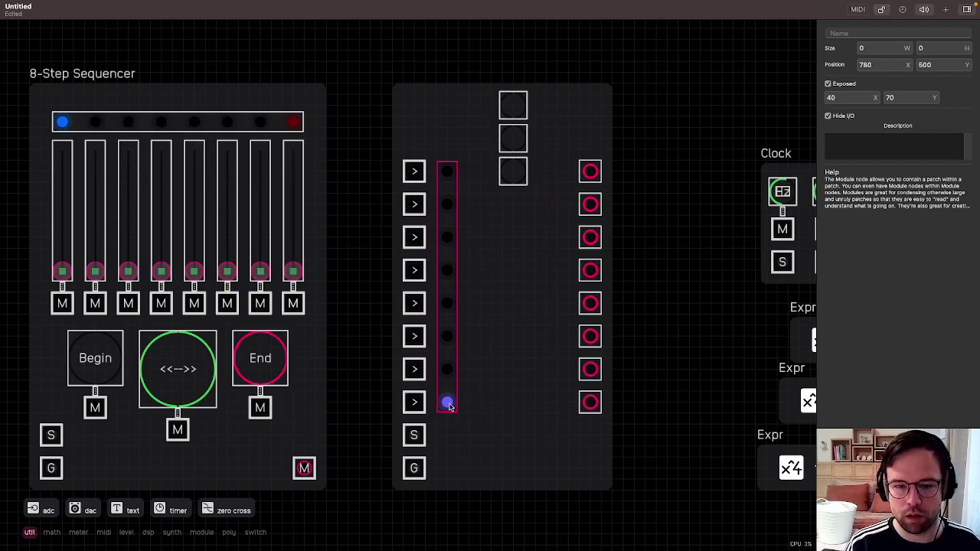
pyautogui.click(881, 9)
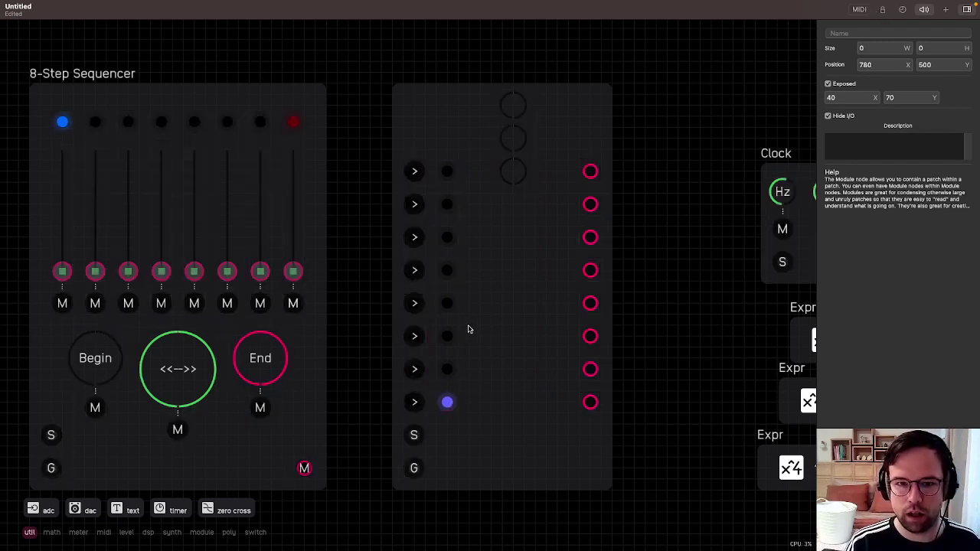
# Open the unnamed module, unlock its panel layout and shift the upper seven lights to the right of the first light's column.
pyautogui.doubleClick(470, 324)
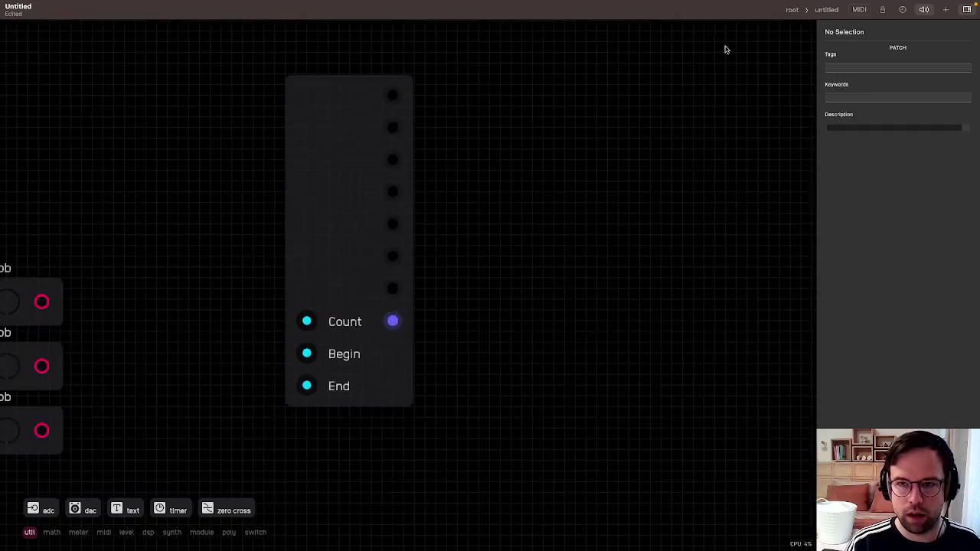
pyautogui.click(881, 10)
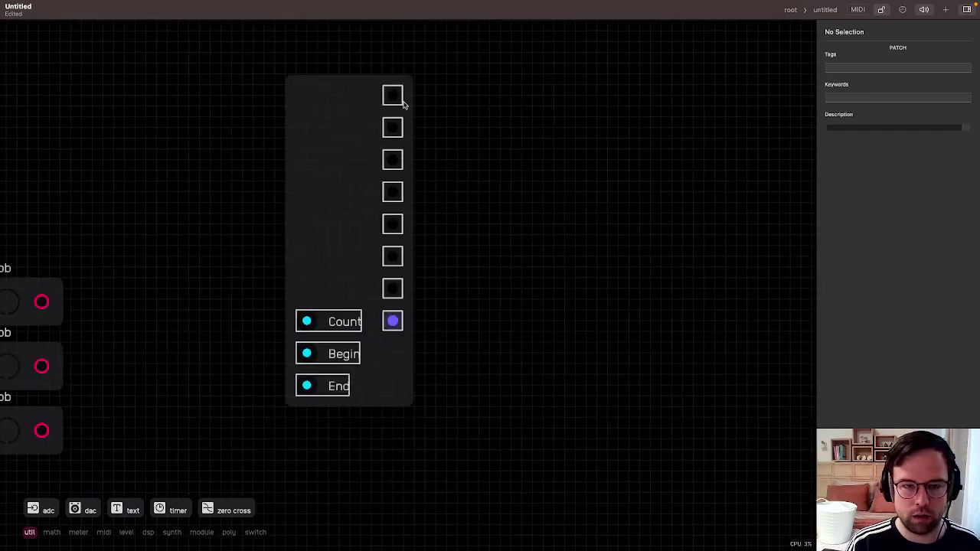
pyautogui.moveTo(374, 97); pyautogui.dragTo(390, 327)
pyautogui.moveTo(359, 286); pyautogui.dragTo(394, 244)
pyautogui.moveTo(396, 94); pyautogui.dragTo(424, 97)
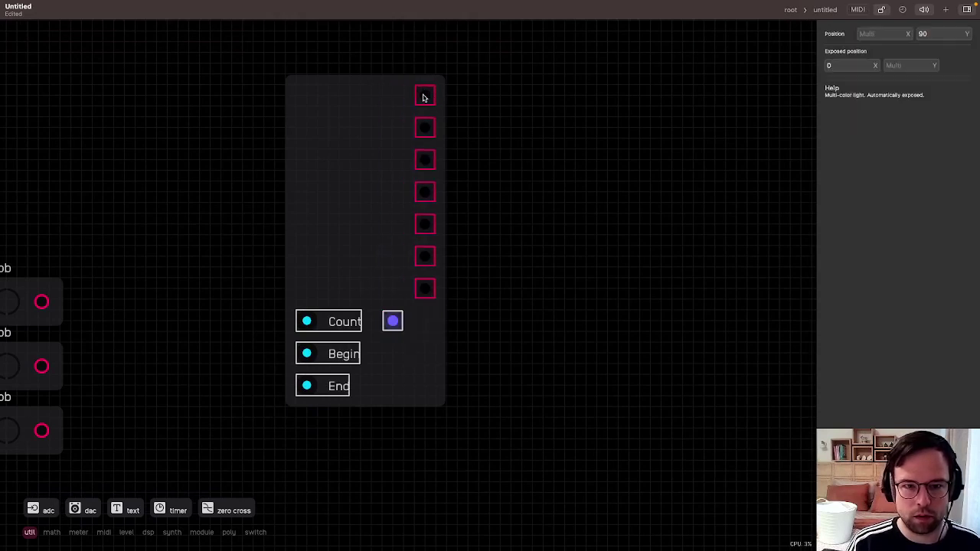
pyautogui.click(424, 341)
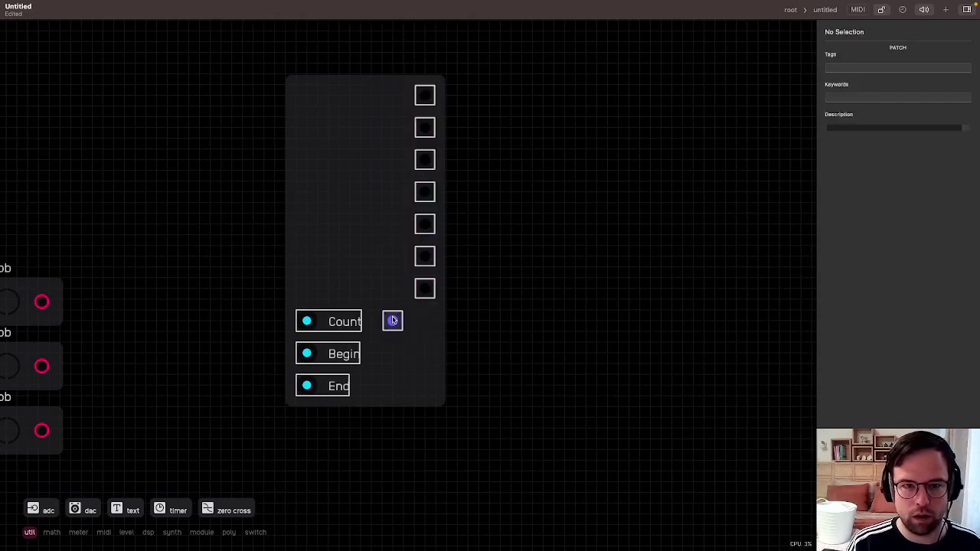
# Restack the eight lights in one column with the first light uppermost and the last beside Count, and relock the layout in the root patch.
pyautogui.moveTo(392, 320); pyautogui.dragTo(393, 95)
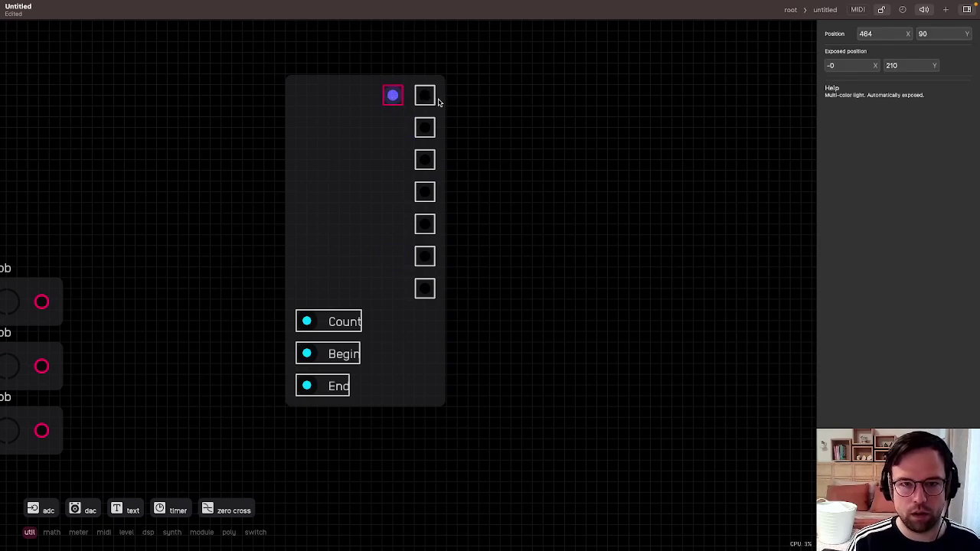
pyautogui.moveTo(429, 98); pyautogui.dragTo(394, 322)
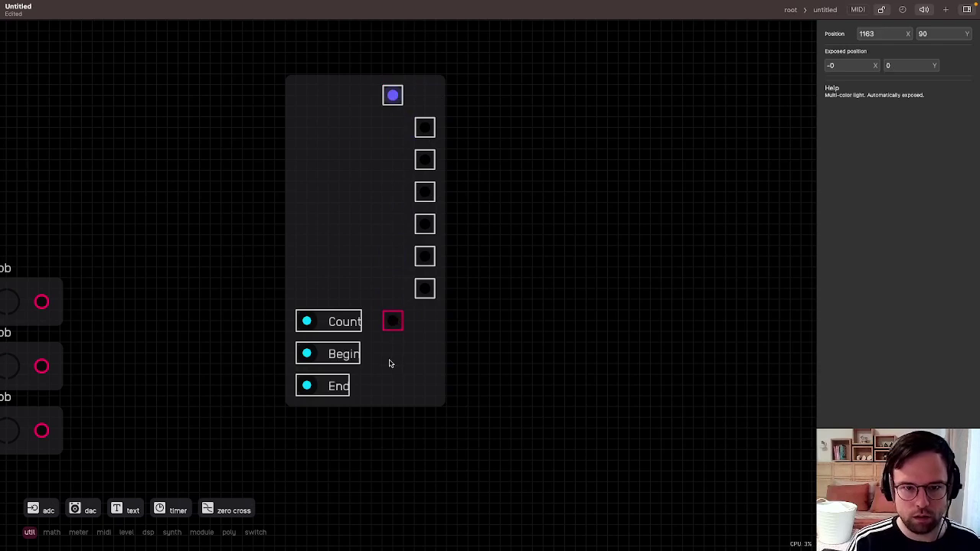
pyautogui.moveTo(421, 129); pyautogui.dragTo(391, 288)
pyautogui.moveTo(423, 161); pyautogui.dragTo(396, 255)
pyautogui.moveTo(427, 197); pyautogui.dragTo(391, 190)
pyautogui.moveTo(424, 256); pyautogui.dragTo(392, 159)
pyautogui.moveTo(425, 284); pyautogui.dragTo(392, 127)
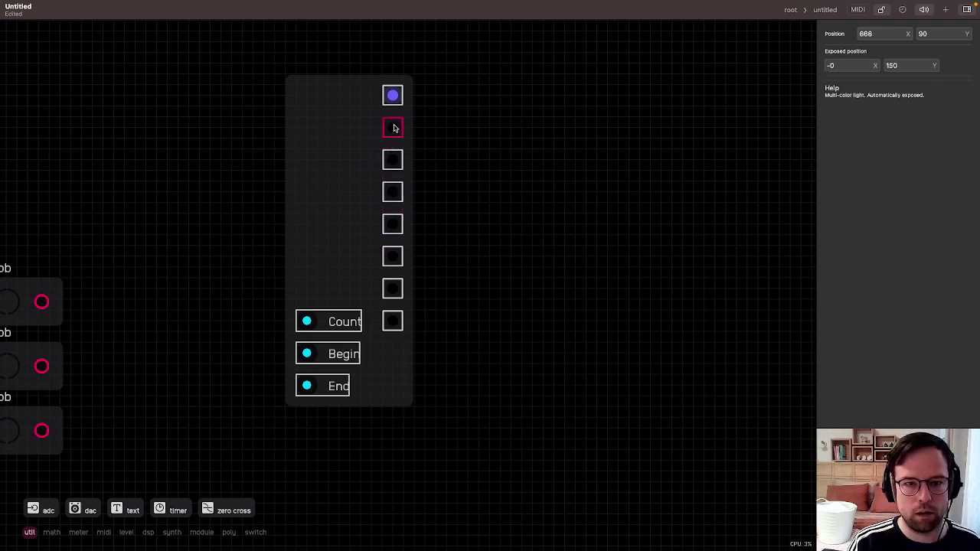
pyautogui.click(791, 10)
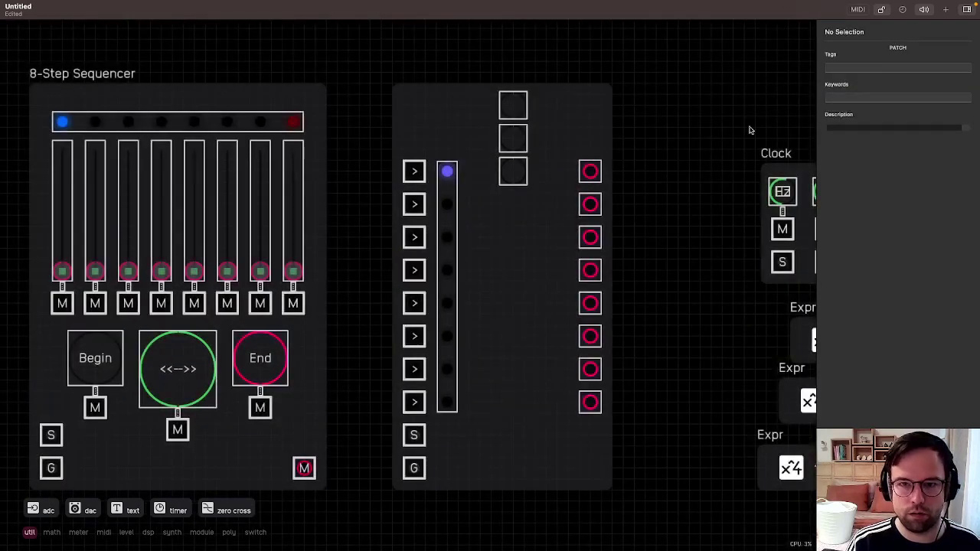
pyautogui.click(880, 10)
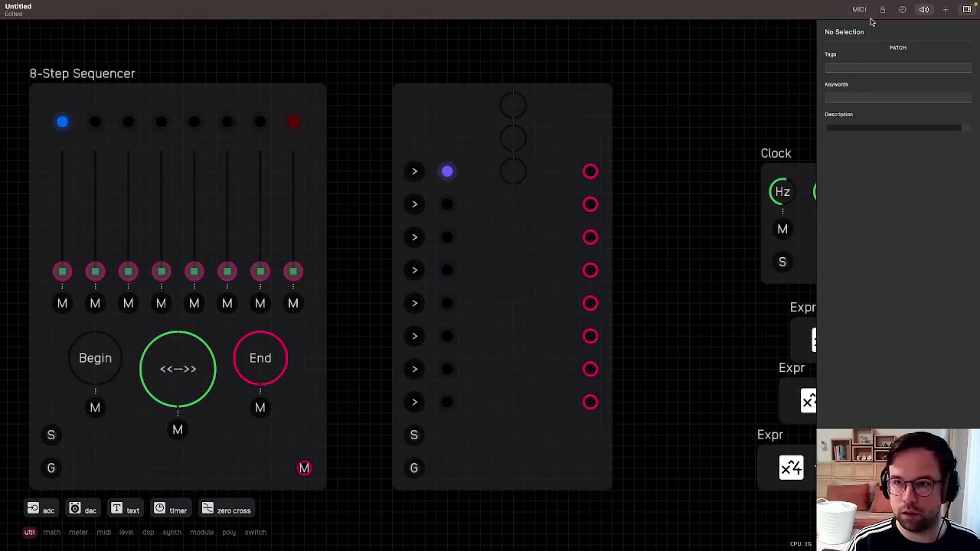
# Inside the unnamed module, feed the light column's Count input from a new Expr node containing x*7.99 and place it above the knobs.
pyautogui.doubleClick(551, 201)
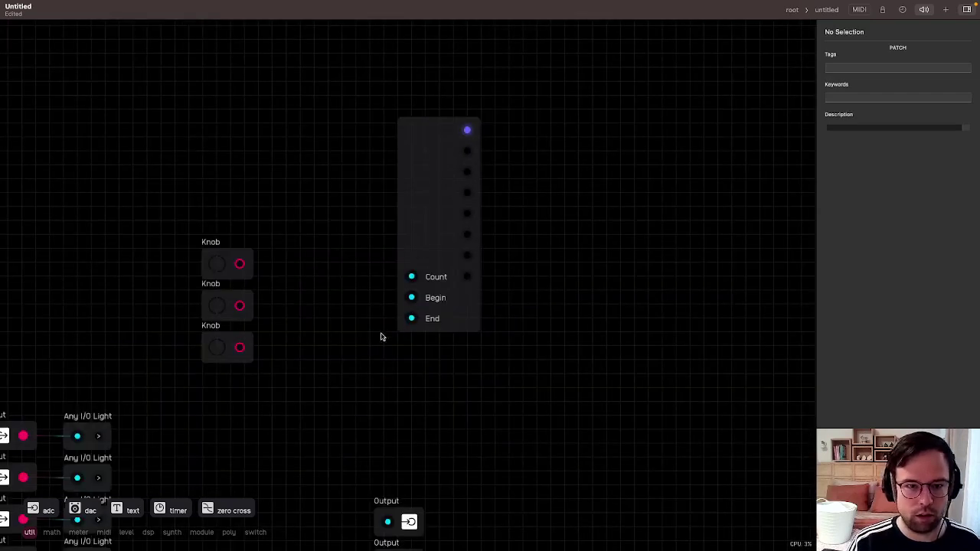
pyautogui.scroll(-1, 448, 308)
pyautogui.scroll(3, 392, 306)
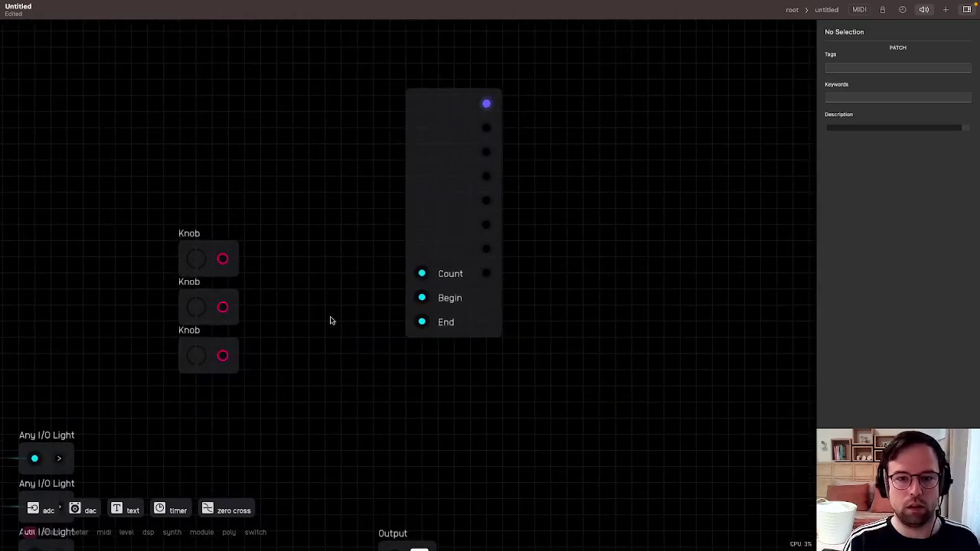
pyautogui.moveTo(222, 259); pyautogui.dragTo(417, 277)
pyautogui.doubleClick(420, 276)
pyautogui.moveTo(853, 55); pyautogui.dragTo(780, 17)
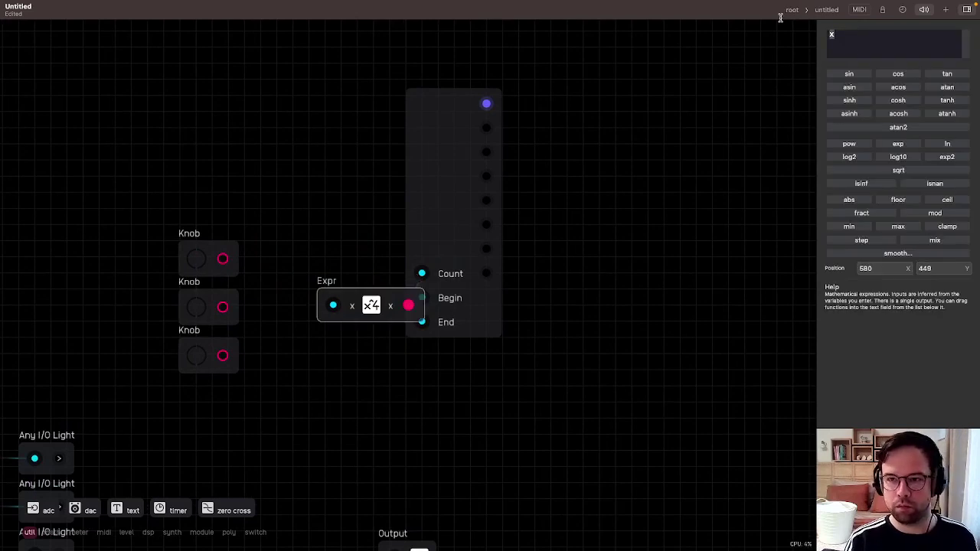
pyautogui.click(401, 251)
pyautogui.click(375, 294)
pyautogui.moveTo(865, 47); pyautogui.dragTo(792, 29)
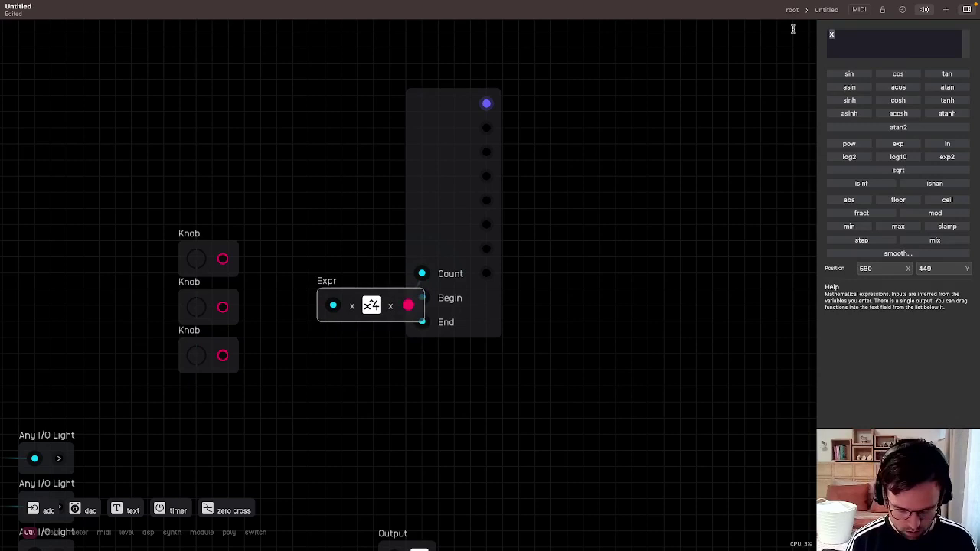
pyautogui.write('*7.99')
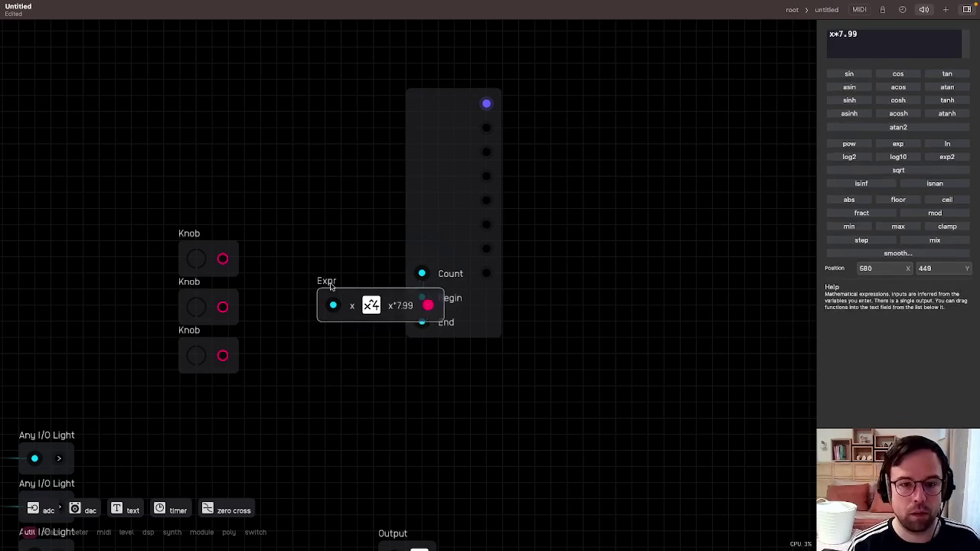
pyautogui.moveTo(331, 285); pyautogui.dragTo(217, 115)
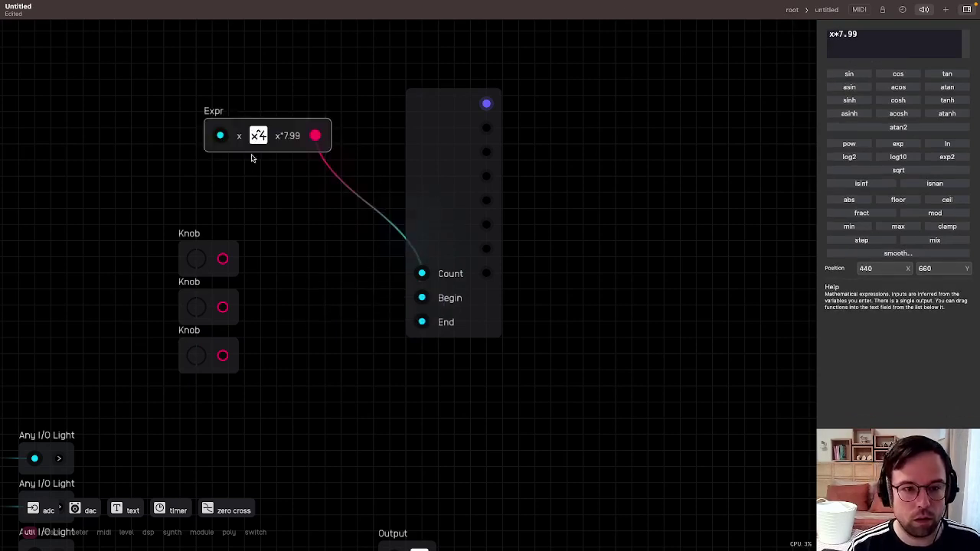
# Wire the uppermost knob into the Expr node, turn the knob fully up, and delete the Expr node.
pyautogui.moveTo(222, 259); pyautogui.dragTo(219, 136)
pyautogui.moveTo(193, 265); pyautogui.dragTo(192, 222)
pyautogui.press('BackSpace')
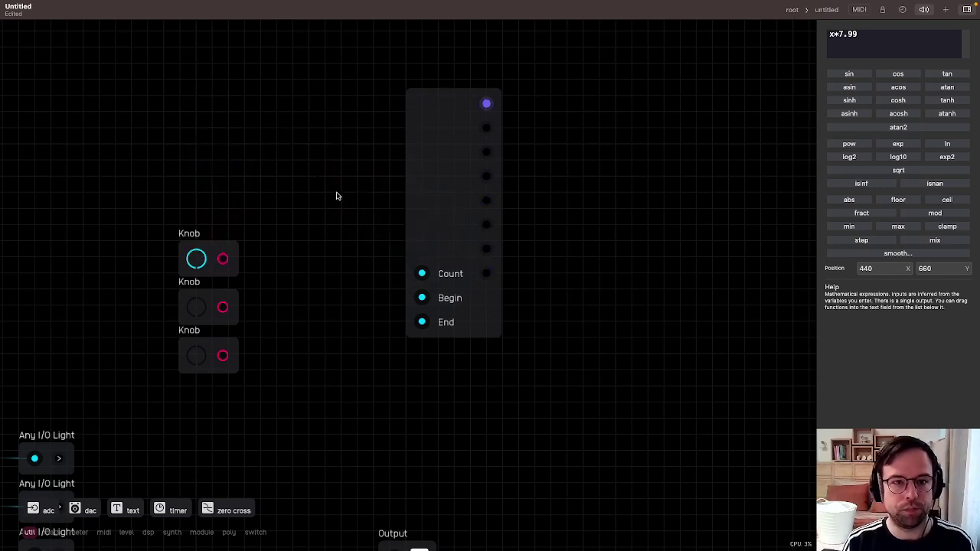
# In the root patch, inspect the exposed light column's placement in the unnamed module's panel layout.
pyautogui.click(791, 11)
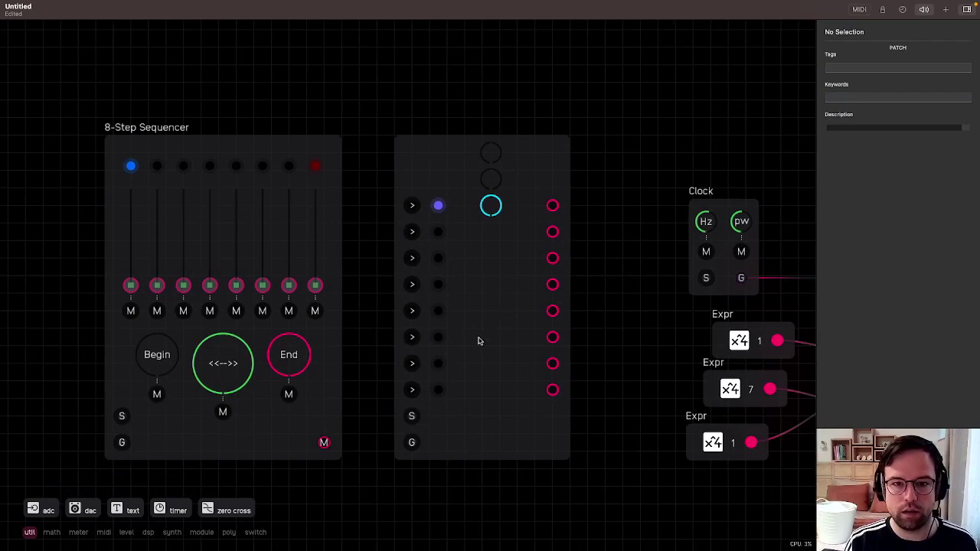
pyautogui.click(883, 10)
pyautogui.scroll(4, 441, 331)
pyautogui.click(441, 329)
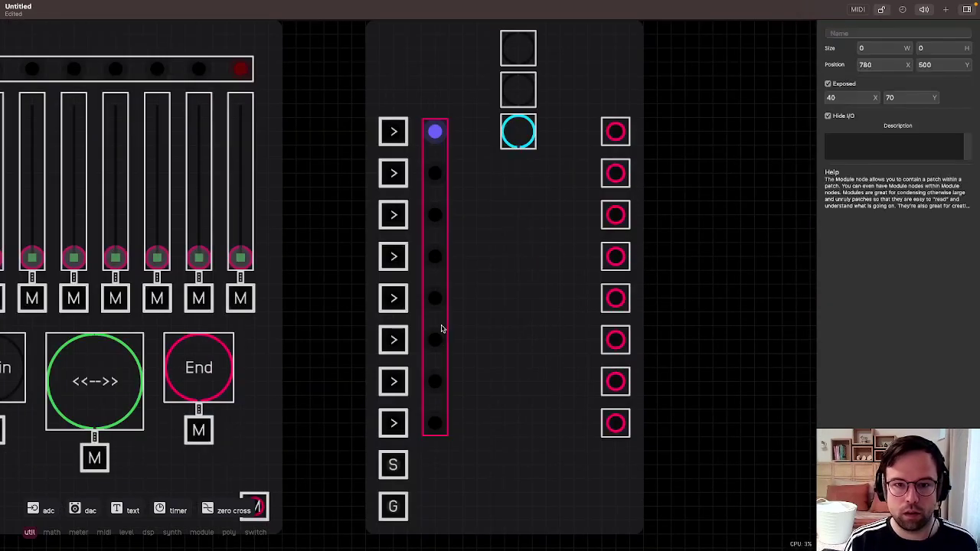
pyautogui.click(523, 311)
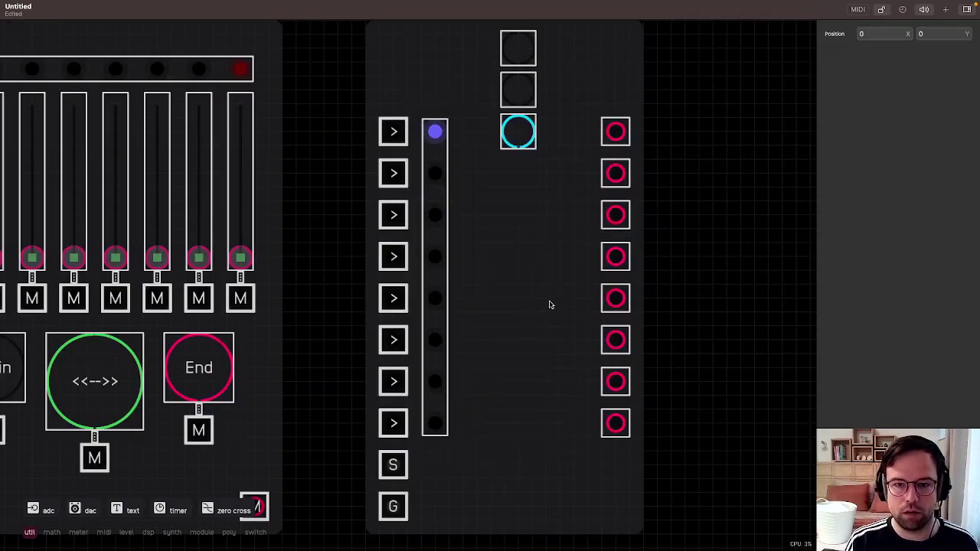
pyautogui.scroll(-5, 549, 305)
pyautogui.click(881, 10)
# Inside the unnamed module, duplicate the light column module and set the copy's exposed X position to 60.
pyautogui.doubleClick(285, 209)
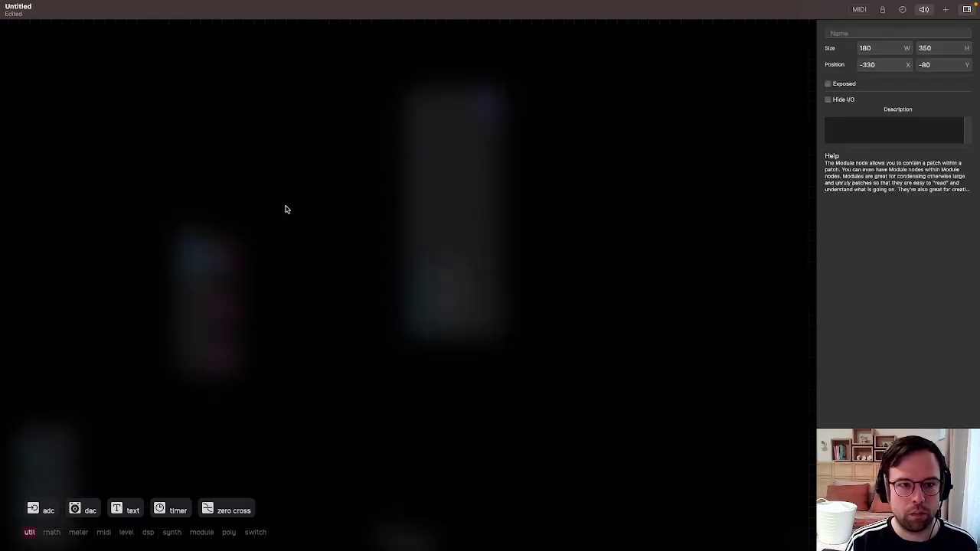
pyautogui.keyDown('alt'); pyautogui.moveTo(498, 197); pyautogui.dragTo(651, 186); pyautogui.keyUp('alt')
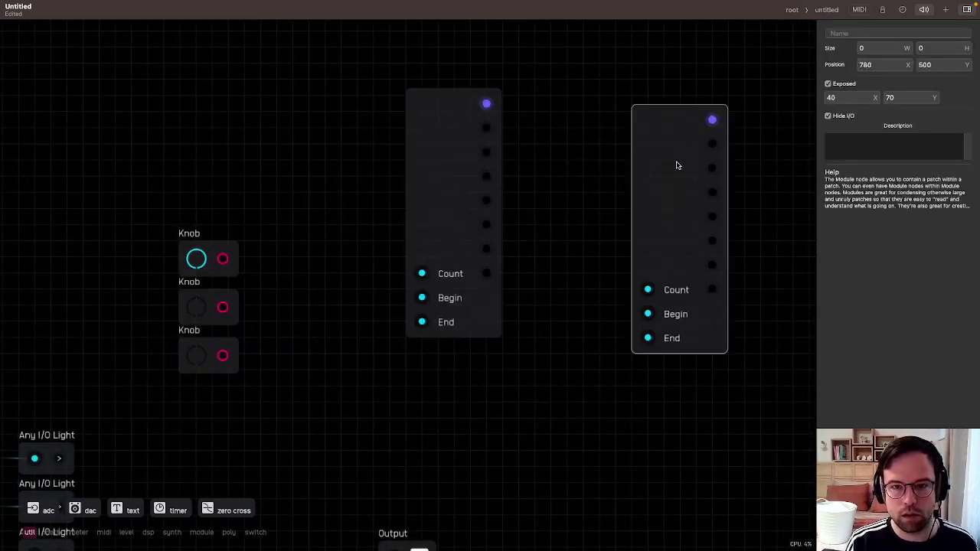
pyautogui.moveTo(906, 97); pyautogui.dragTo(744, 117)
pyautogui.write('60')
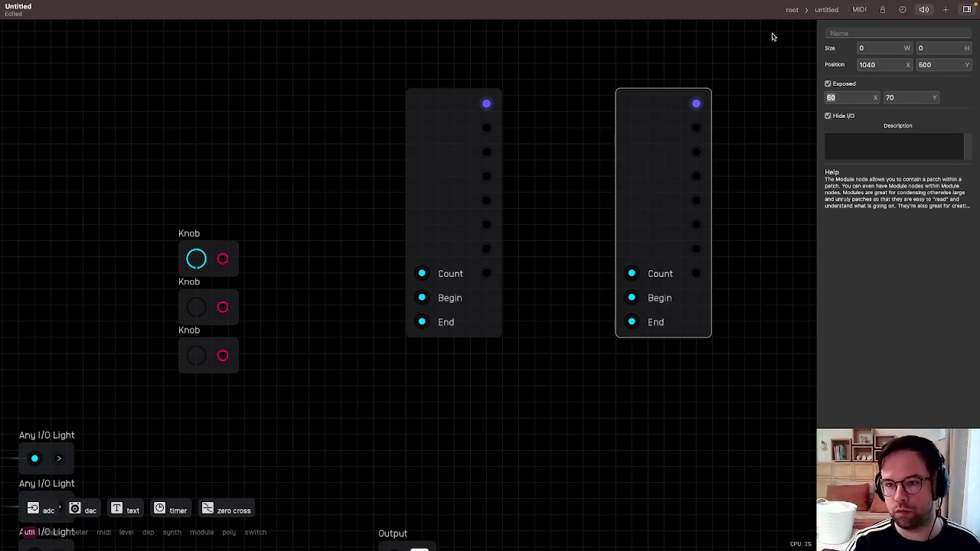
# In the root patch's panel layout, move the duplicated light column beside the eight outputs at exposed position 140, 70, and relock the layout.
pyautogui.click(793, 10)
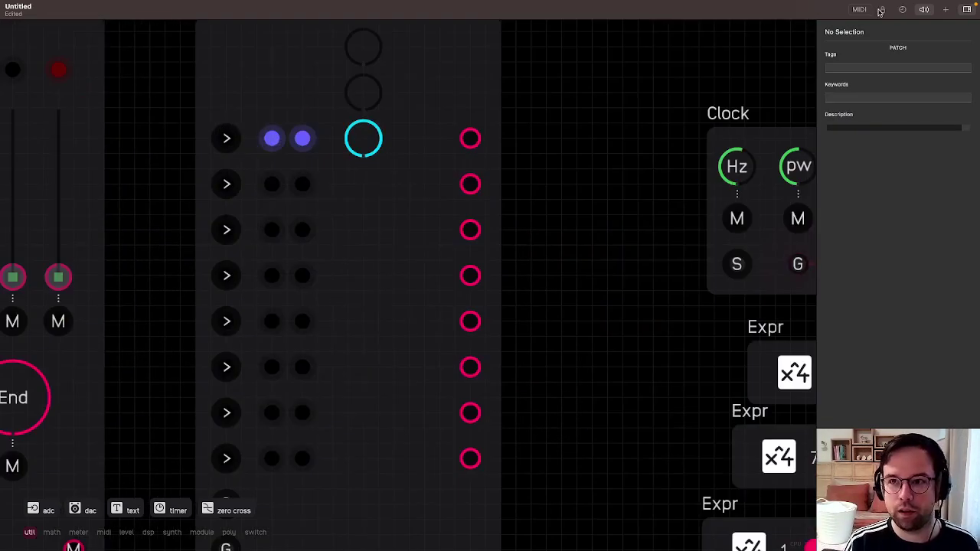
pyautogui.click(880, 10)
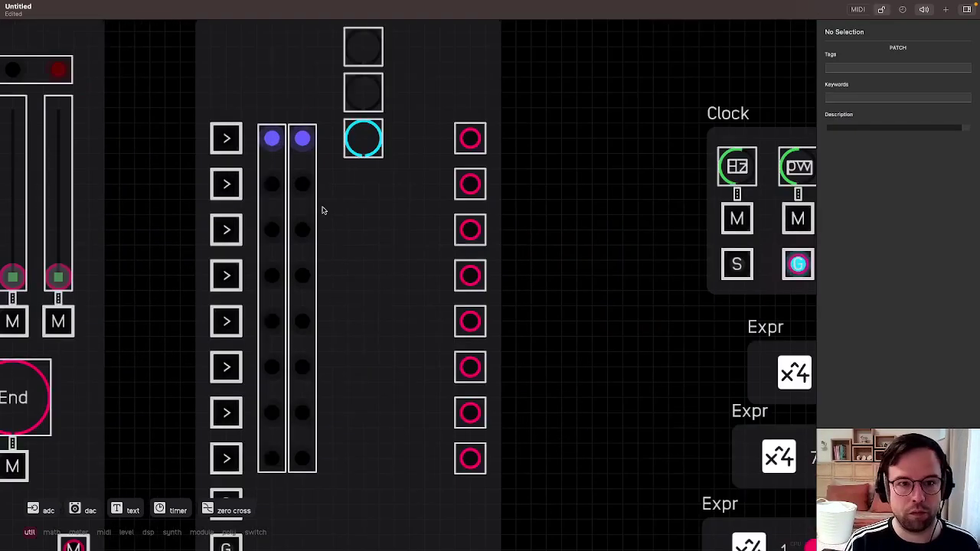
pyautogui.moveTo(310, 223); pyautogui.dragTo(431, 221)
pyautogui.click(433, 222)
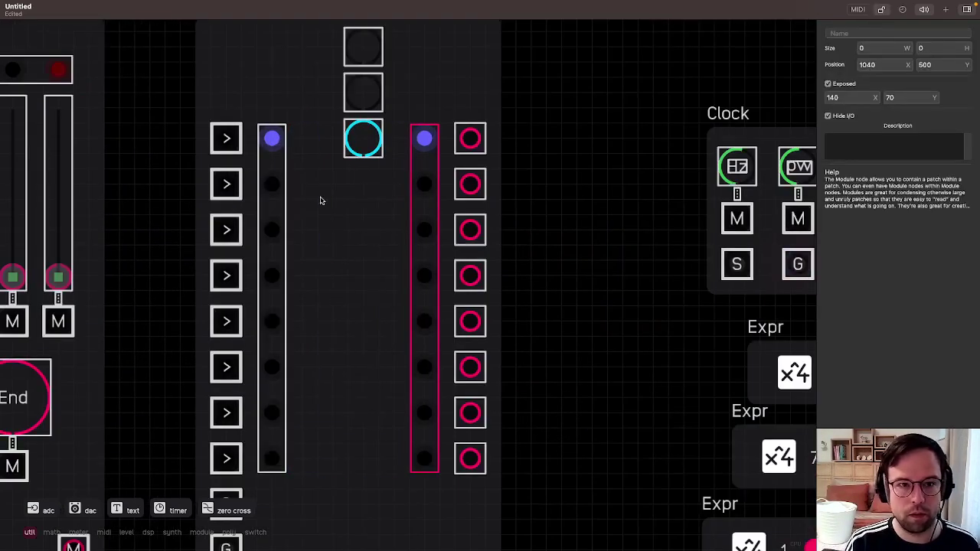
pyautogui.click(882, 11)
# Line up the three knobs in a horizontal row above the light columns, placing the third at exposed position 90, 325.
pyautogui.scroll(-2, 478, 264)
pyautogui.scroll(-3, 479, 264)
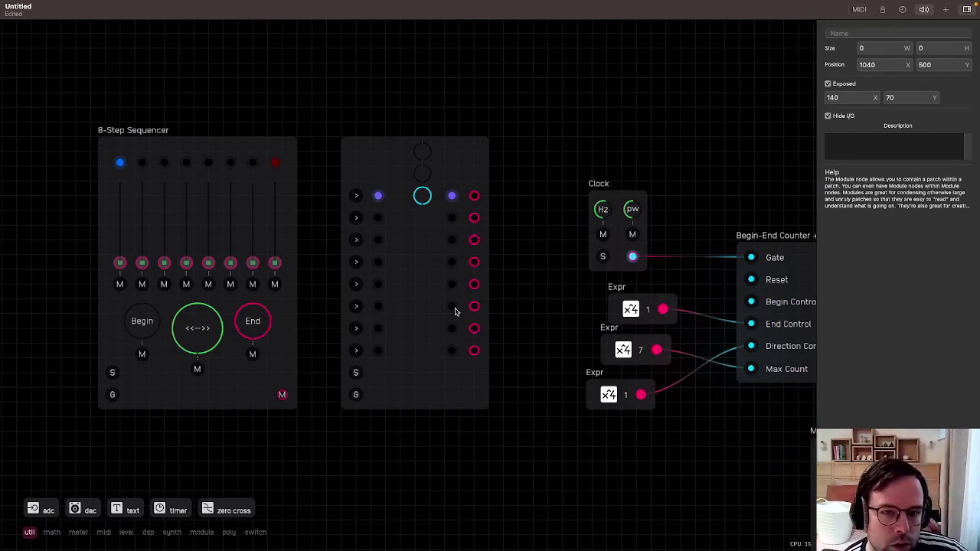
pyautogui.click(877, 11)
pyautogui.moveTo(426, 152); pyautogui.dragTo(369, 166)
pyautogui.scroll(2, 369, 166)
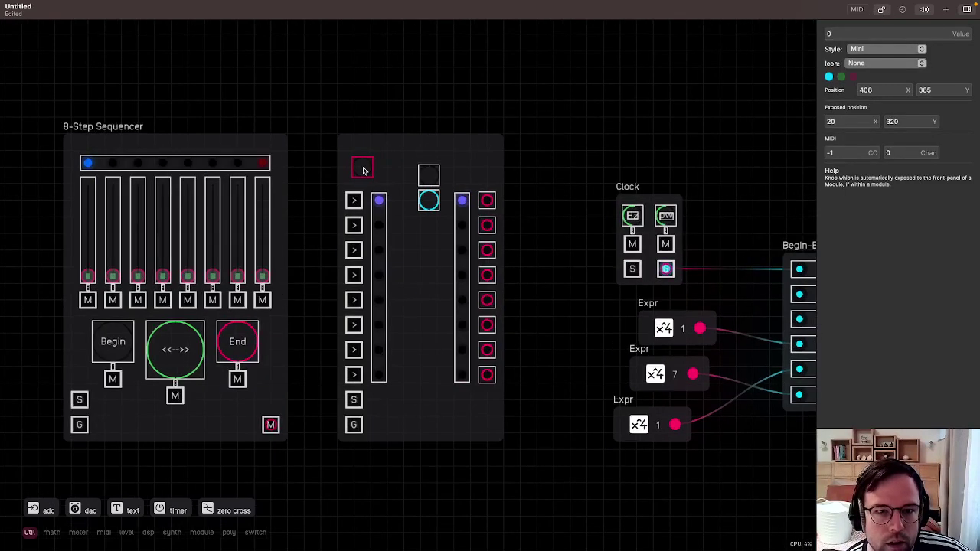
pyautogui.scroll(3, 366, 164)
pyautogui.scroll(2, 367, 164)
pyautogui.moveTo(367, 164); pyautogui.dragTo(494, 157)
pyautogui.scroll(-5, 471, 152)
pyautogui.scroll(2, 471, 152)
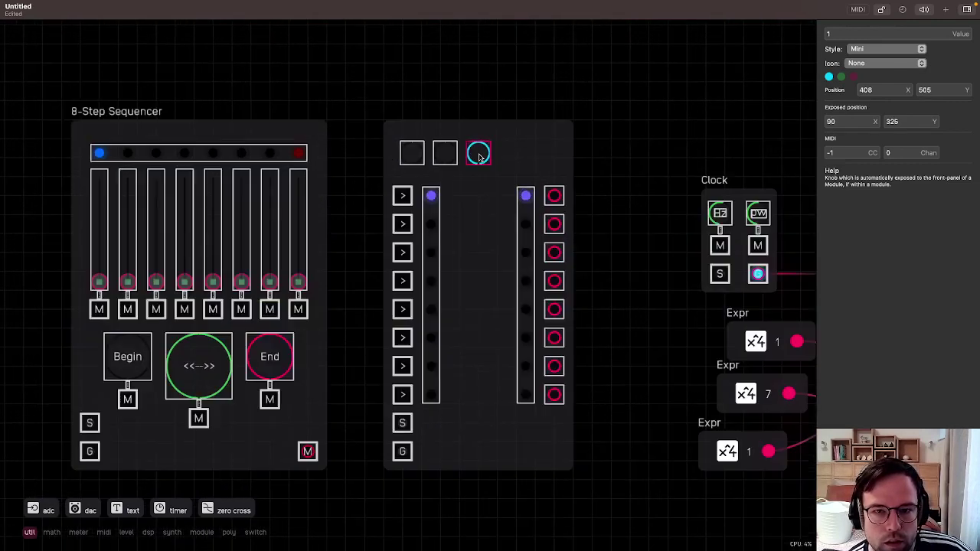
pyautogui.scroll(1, 478, 156)
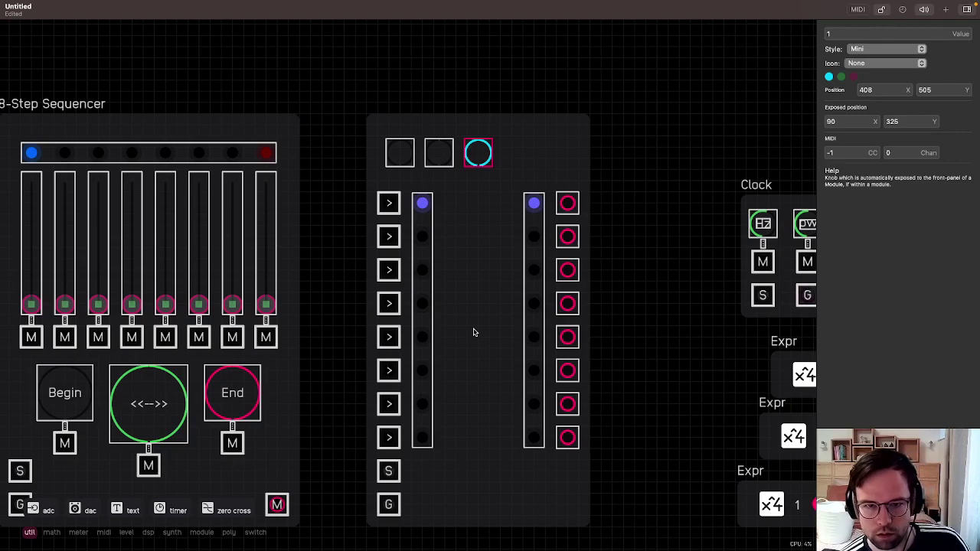
pyautogui.scroll(-4, 505, 286)
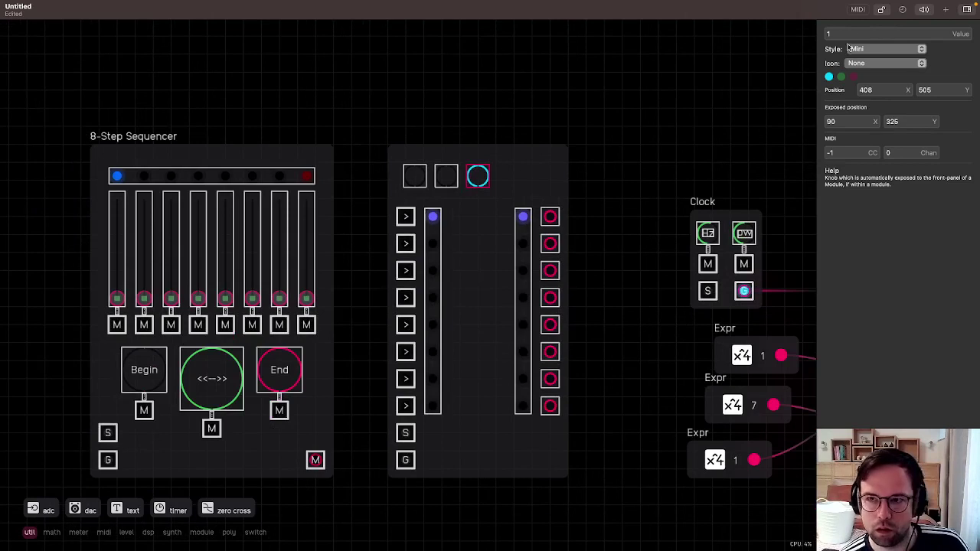
# Lock the panel layout and set the unnamed module's width to 220.
pyautogui.press('super+e')
pyautogui.click(508, 207)
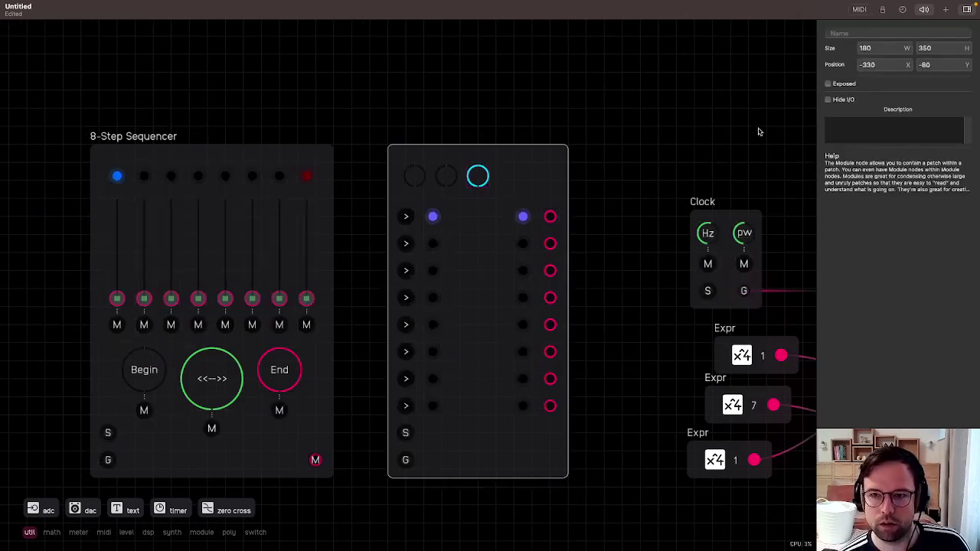
pyautogui.moveTo(895, 48); pyautogui.dragTo(837, 48)
pyautogui.write('220')
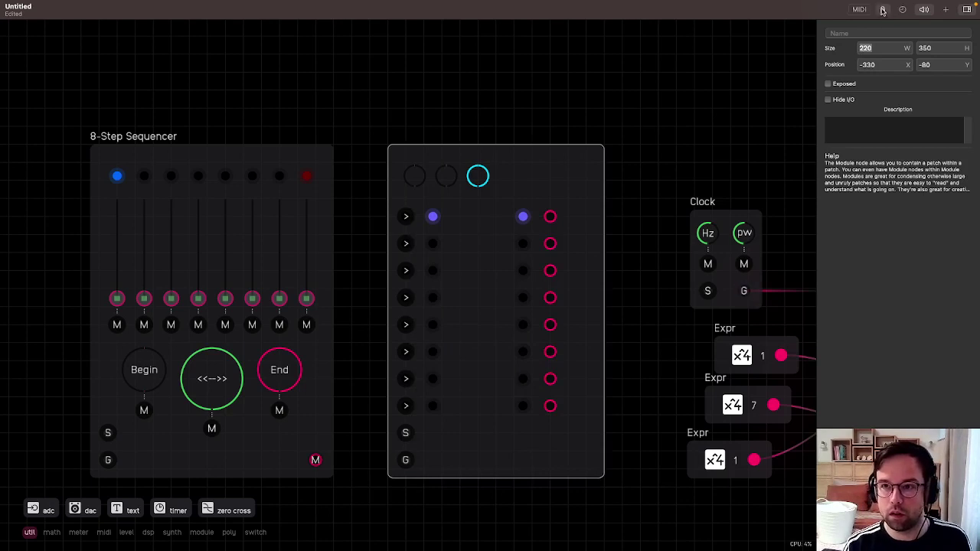
# Check the 8-Step Sequencer module's size for comparison with the unnamed module.
pyautogui.press('super+e')
pyautogui.moveTo(507, 215); pyautogui.dragTo(530, 423)
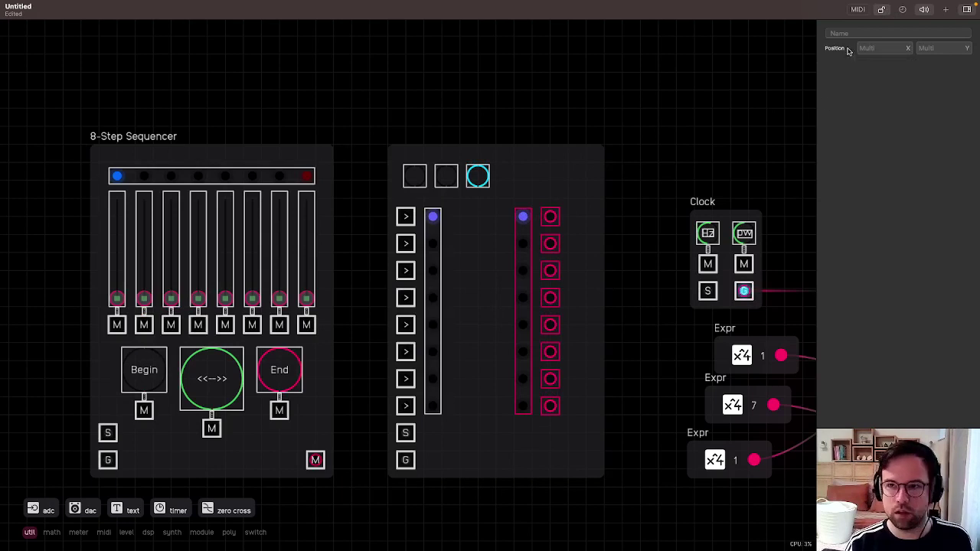
pyautogui.click(708, 54)
pyautogui.click(258, 158)
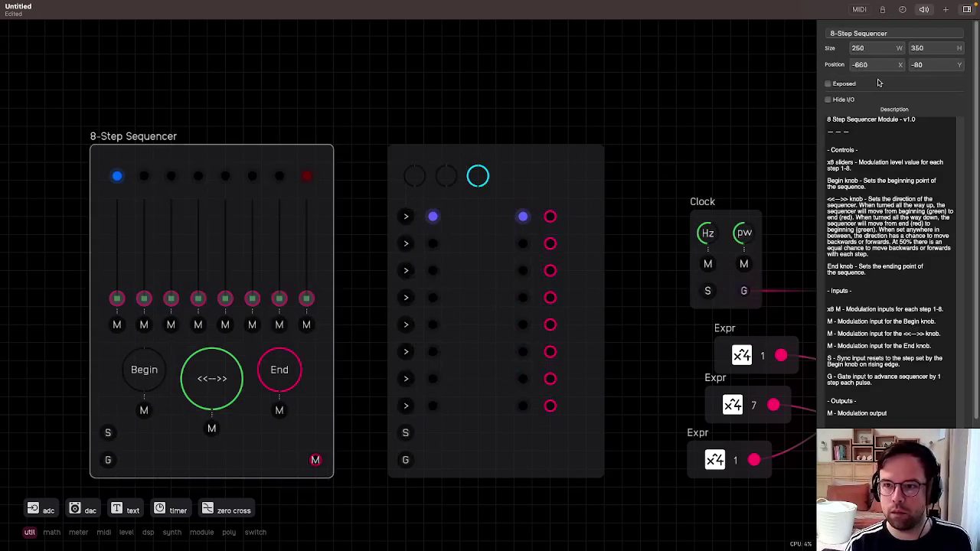
pyautogui.click(406, 109)
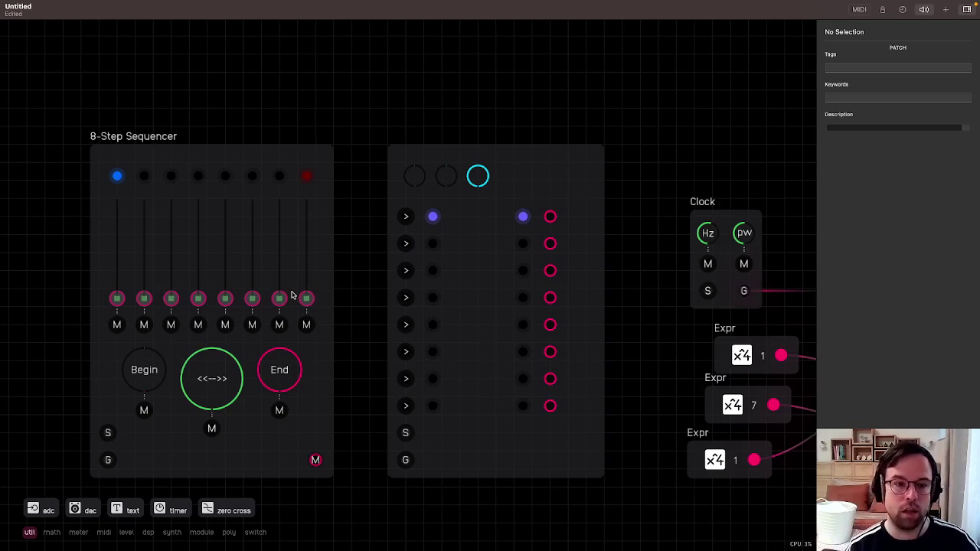
# Unlock the layout and shift the second light column together with the eight outputs towards the unnamed module's right edge.
pyautogui.click(486, 211)
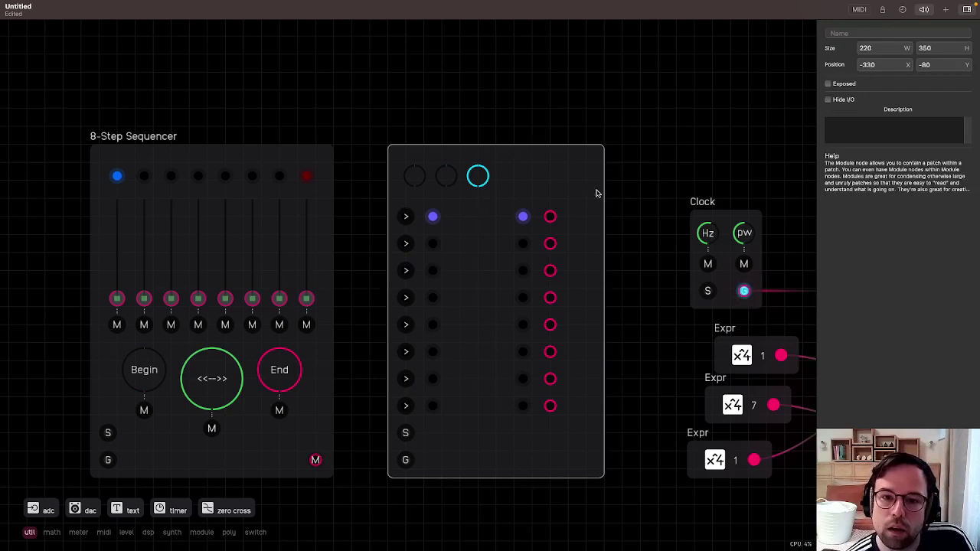
pyautogui.click(880, 10)
pyautogui.moveTo(573, 188); pyautogui.dragTo(586, 440)
pyautogui.moveTo(551, 216)
pyautogui.mouseDown()
pyautogui.moveTo(558, 217)
pyautogui.moveTo(553, 249)
pyautogui.moveTo(578, 213)
pyautogui.moveTo(545, 225)
pyautogui.mouseUp()
pyautogui.press('super+z')
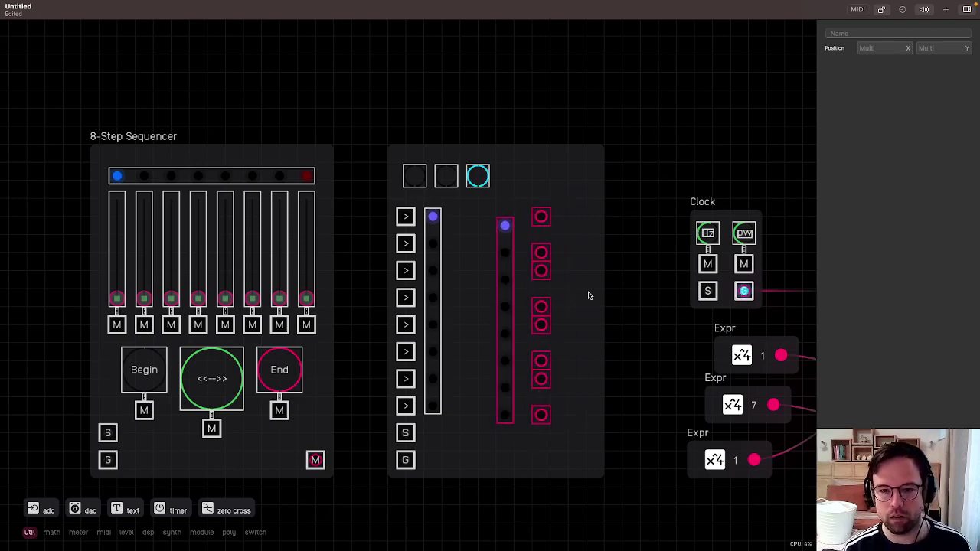
pyautogui.press('super+z')
pyautogui.scroll(3, 601, 272)
pyautogui.moveTo(525, 198); pyautogui.dragTo(538, 196)
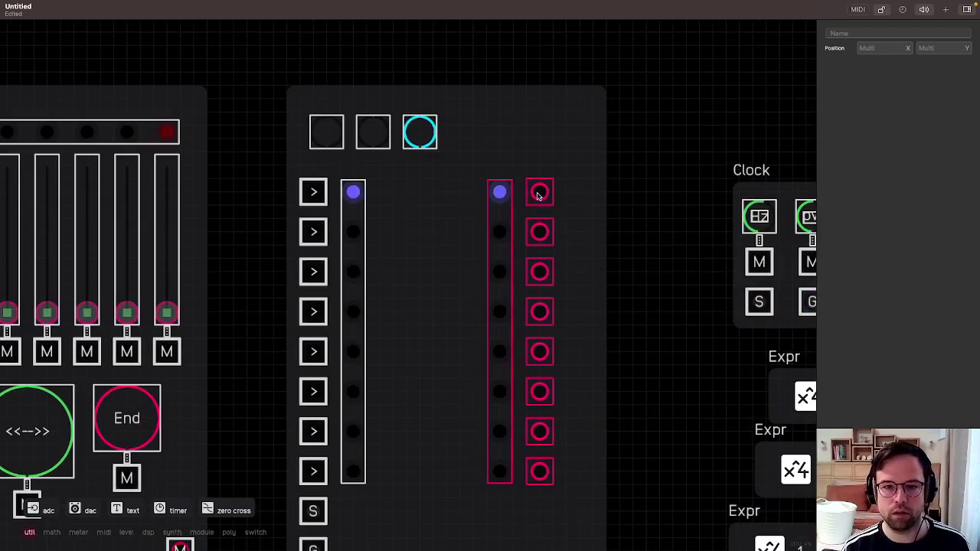
# Stack the three knobs vertically between the two light columns, just beside the input-side lights.
pyautogui.click(462, 139)
pyautogui.moveTo(438, 140); pyautogui.dragTo(393, 260)
pyautogui.click(477, 170)
pyautogui.moveTo(438, 177); pyautogui.dragTo(398, 217)
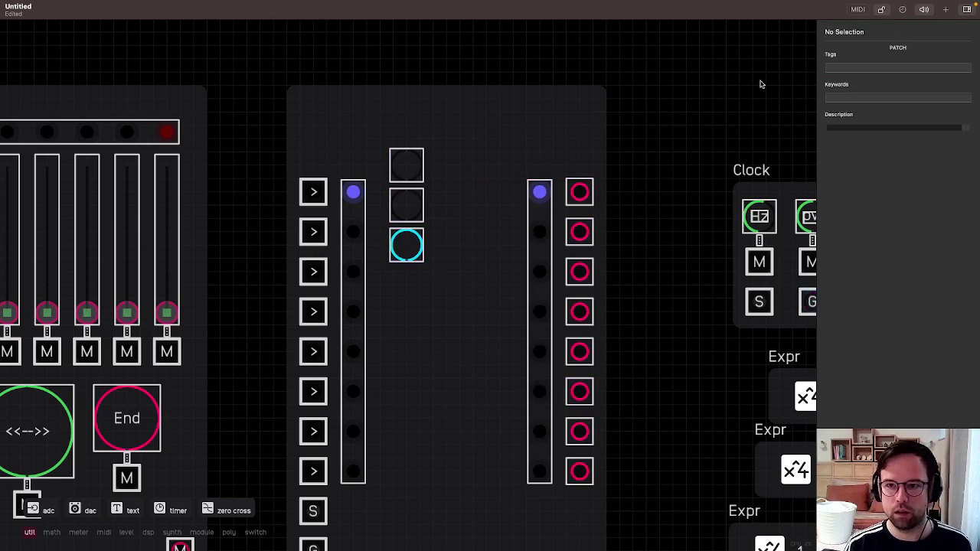
# Lock the layout, open the unnamed module, duplicate its three knobs alongside the originals and colour the copies red.
pyautogui.click(882, 9)
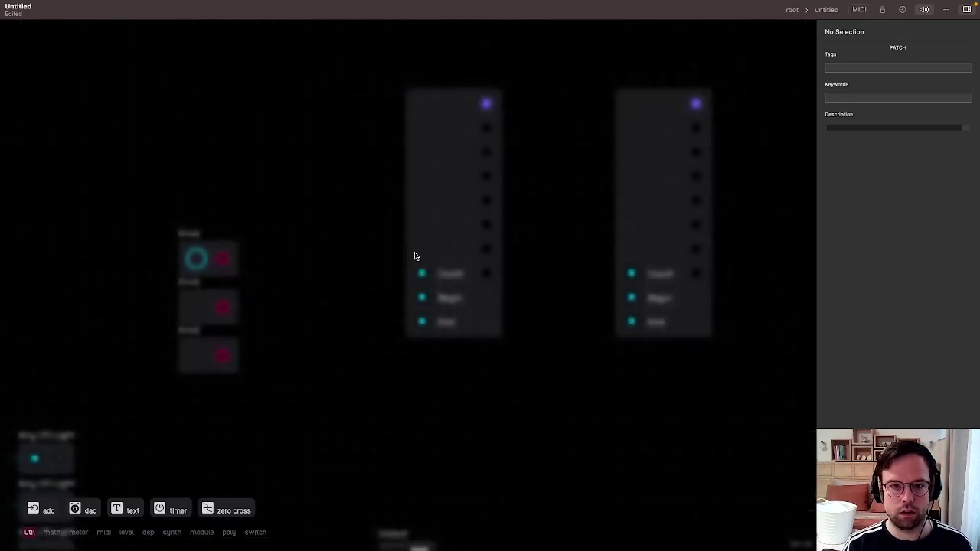
pyautogui.moveTo(178, 183); pyautogui.dragTo(258, 413)
pyautogui.keyDown('alt'); pyautogui.moveTo(215, 248); pyautogui.dragTo(321, 249); pyautogui.keyUp('alt')
pyautogui.click(852, 76)
pyautogui.click(361, 284)
# Adjust the values of the original and copied knobs to partial settings between about 0.44 and 0.63.
pyautogui.moveTo(225, 216); pyautogui.dragTo(203, 334)
pyautogui.moveTo(196, 308); pyautogui.dragTo(198, 304)
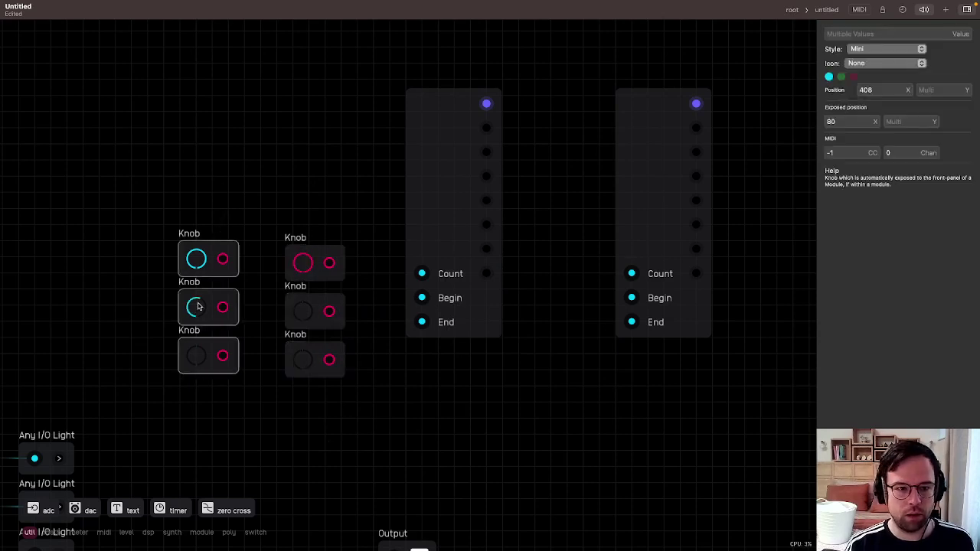
pyautogui.moveTo(199, 366); pyautogui.dragTo(198, 353)
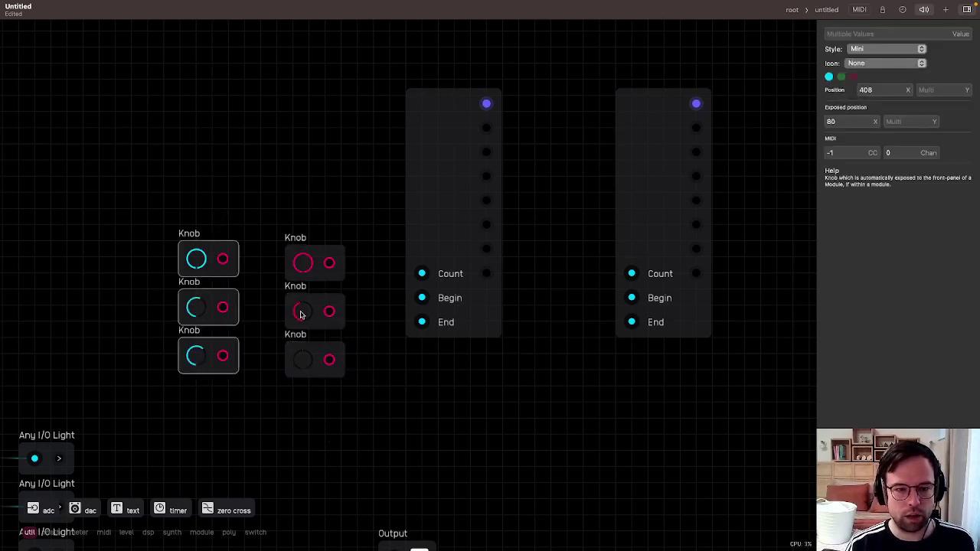
pyautogui.moveTo(195, 258); pyautogui.dragTo(196, 290)
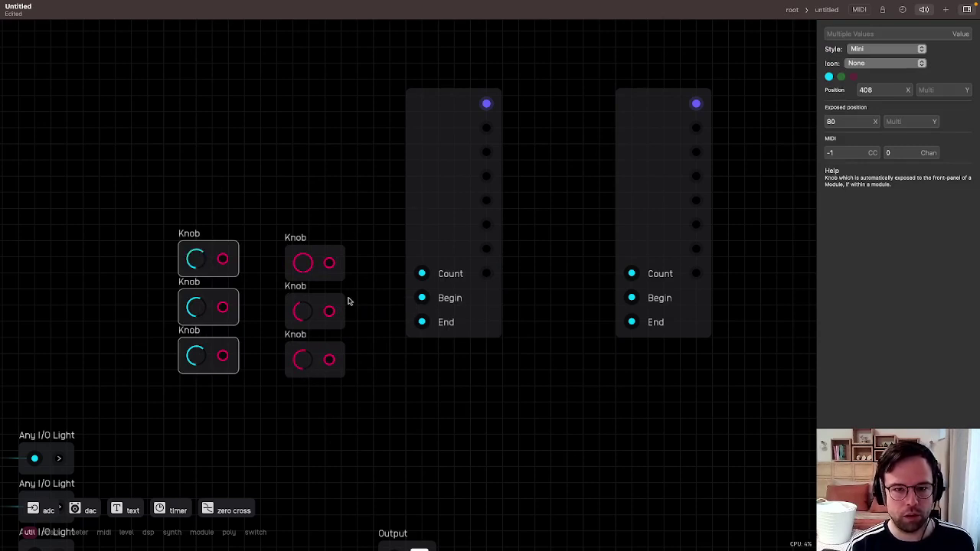
pyautogui.moveTo(339, 216); pyautogui.dragTo(311, 434)
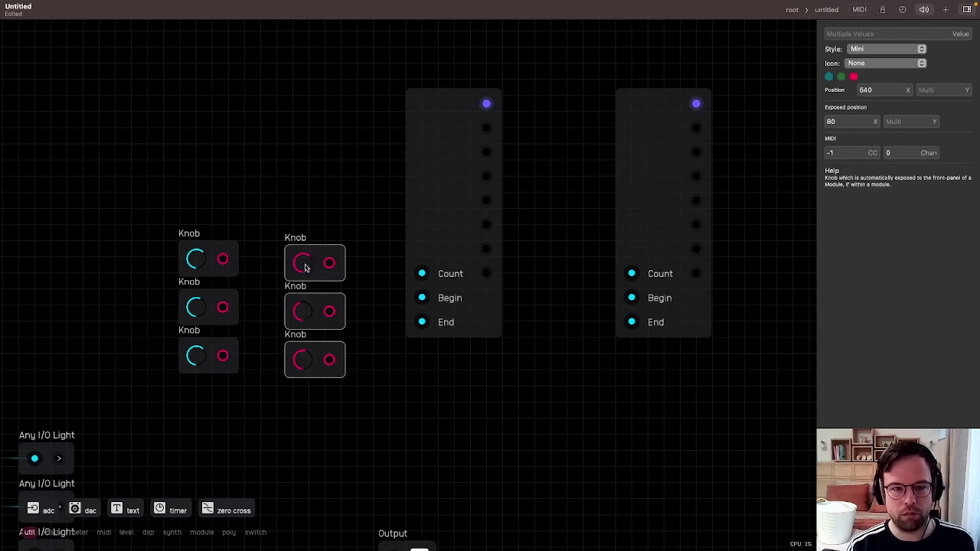
pyautogui.click(334, 222)
pyautogui.moveTo(328, 205); pyautogui.dragTo(313, 402)
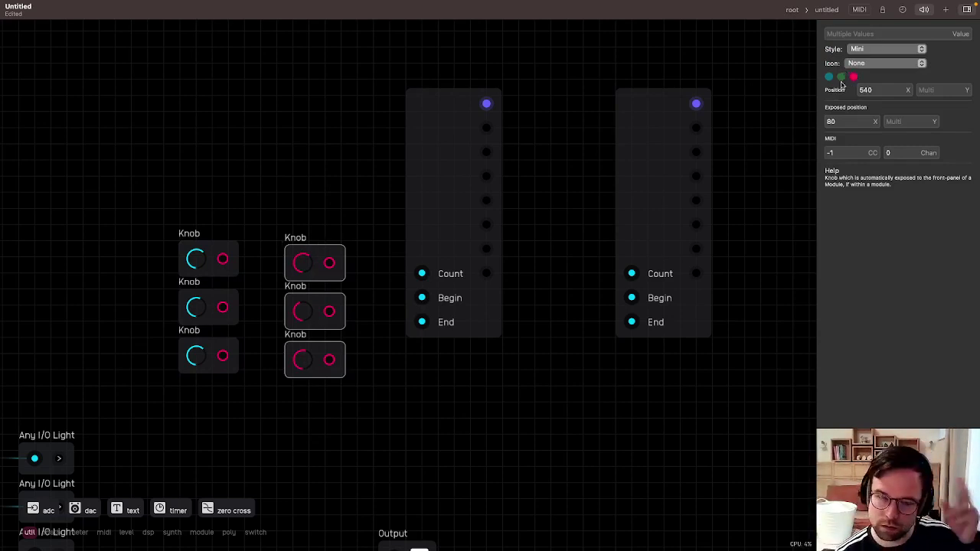
# Return to the root patch and save it to the Desktop as Sequential Switch.
pyautogui.click(793, 9)
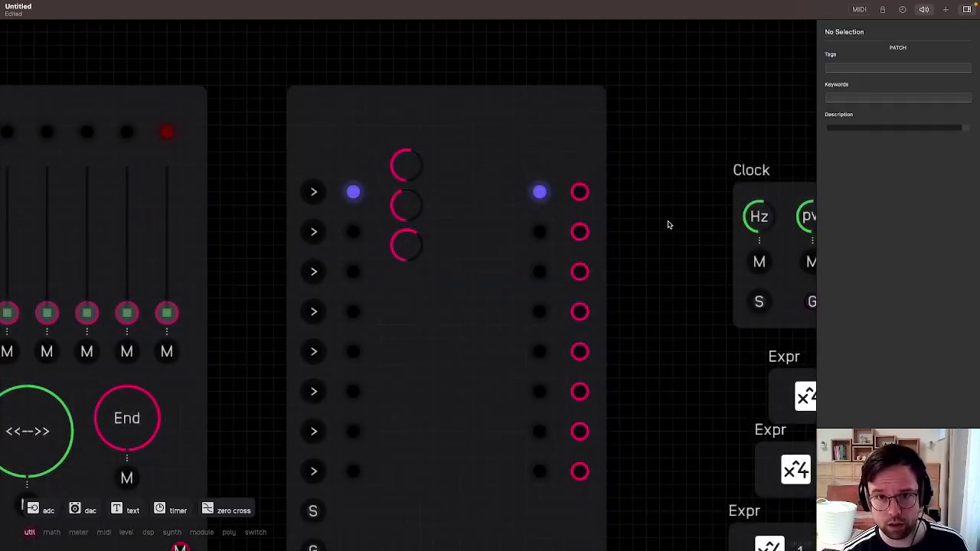
pyautogui.press('super+s')
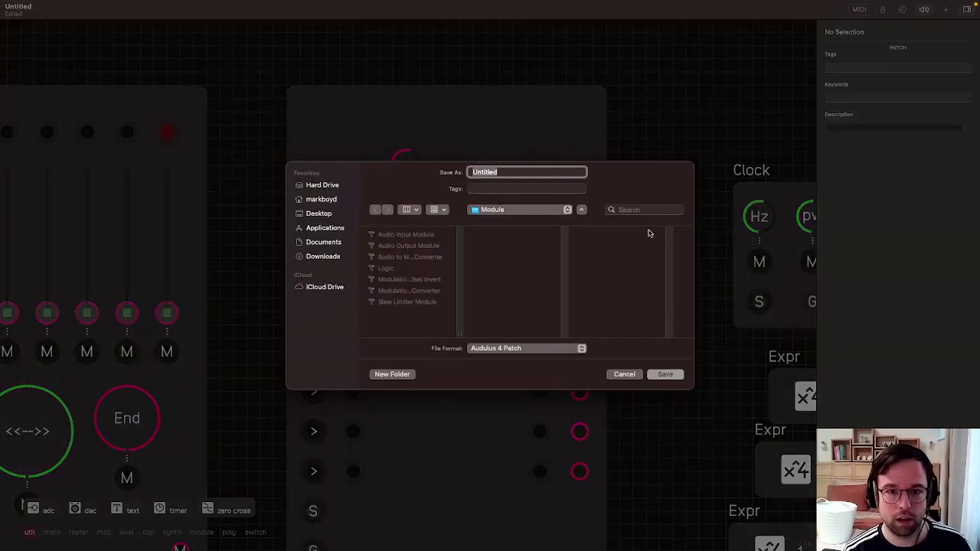
pyautogui.click(320, 214)
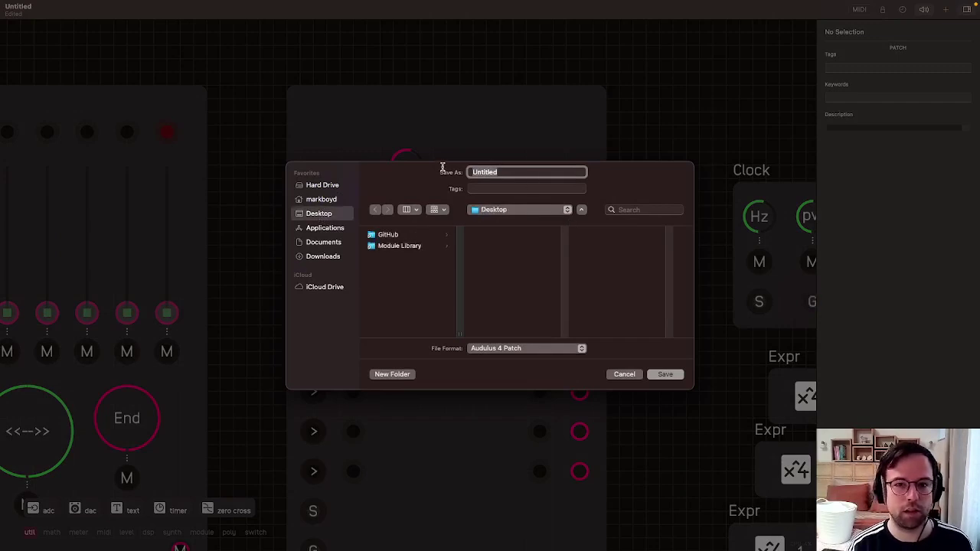
pyautogui.write('Sequential ')
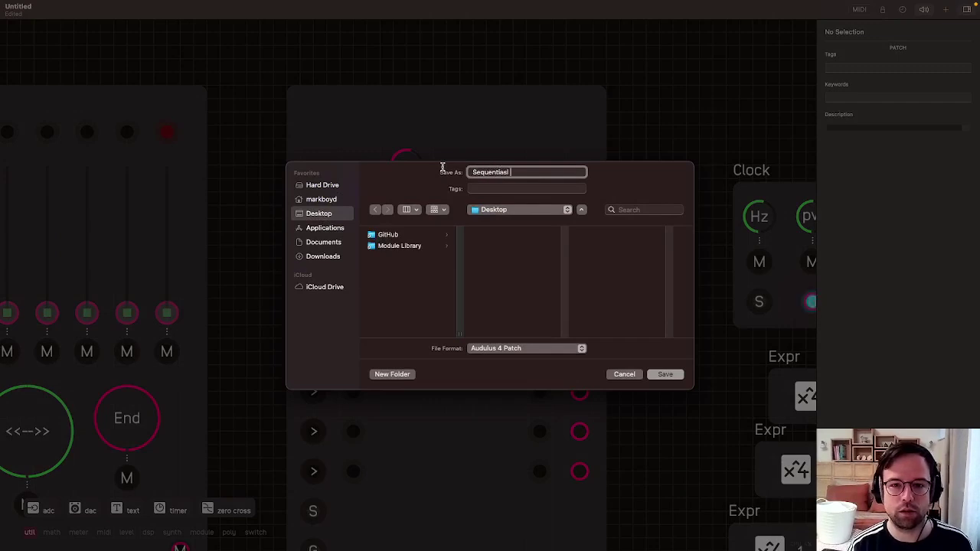
pyautogui.write('Switch')
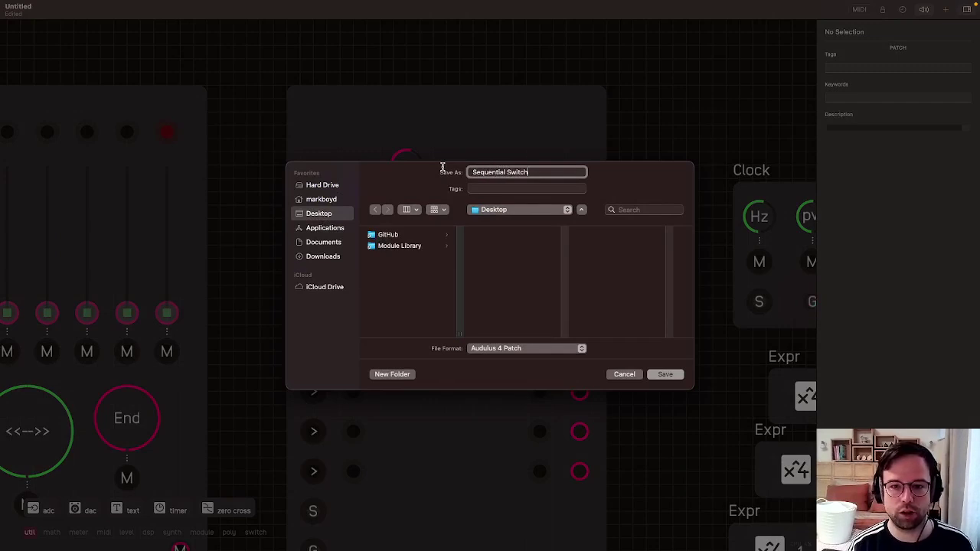
pyautogui.press('Return')
# Compare the unnamed module with the neighbouring 8-Step Sequencer and examine the Clock module's controls and description.
pyautogui.click(496, 156)
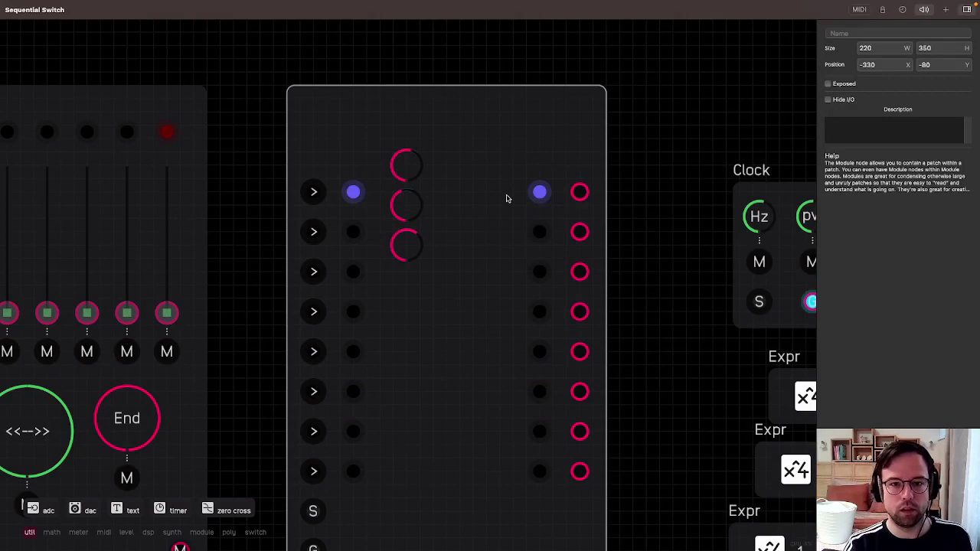
pyautogui.scroll(-3, 505, 195)
pyautogui.scroll(2, 496, 192)
pyautogui.scroll(-3, 490, 198)
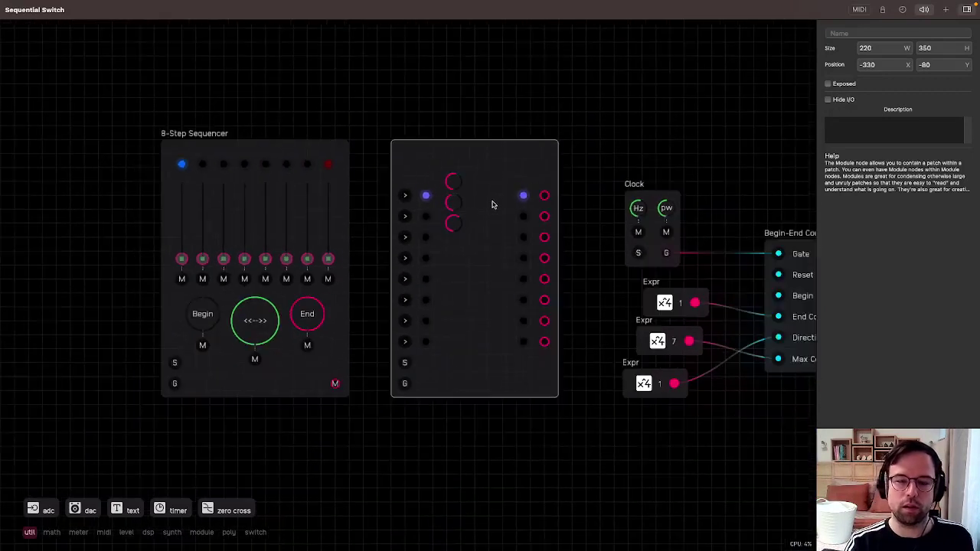
pyautogui.scroll(3, 492, 204)
pyautogui.scroll(2, 492, 204)
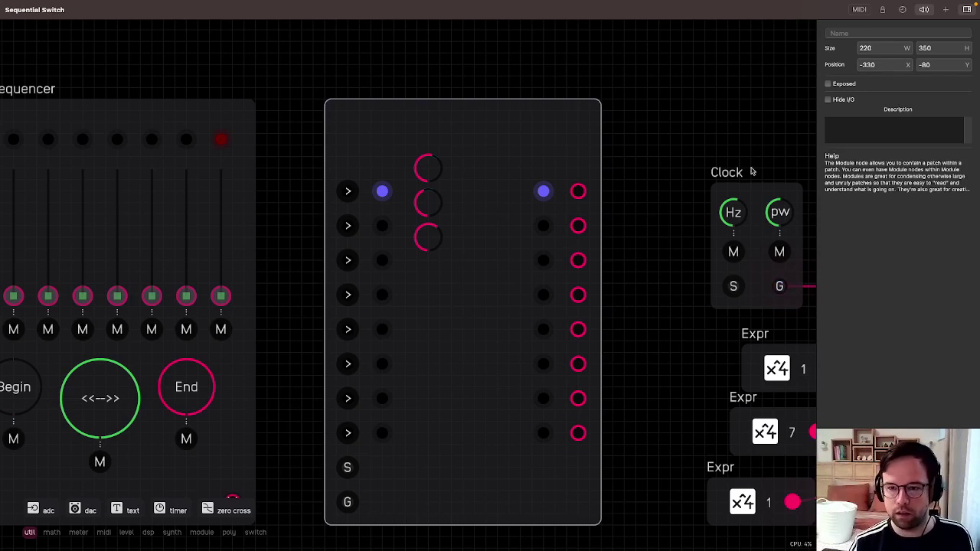
pyautogui.click(770, 198)
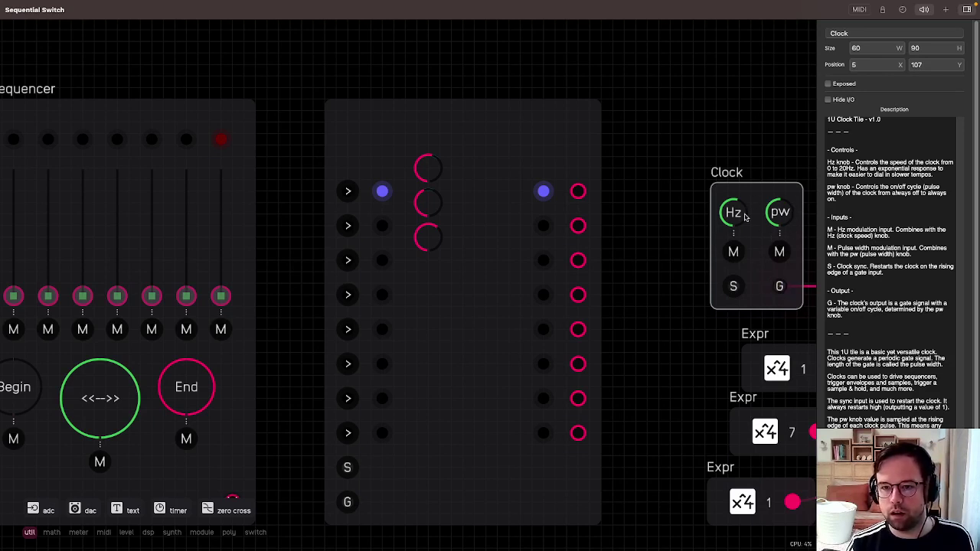
pyautogui.click(705, 227)
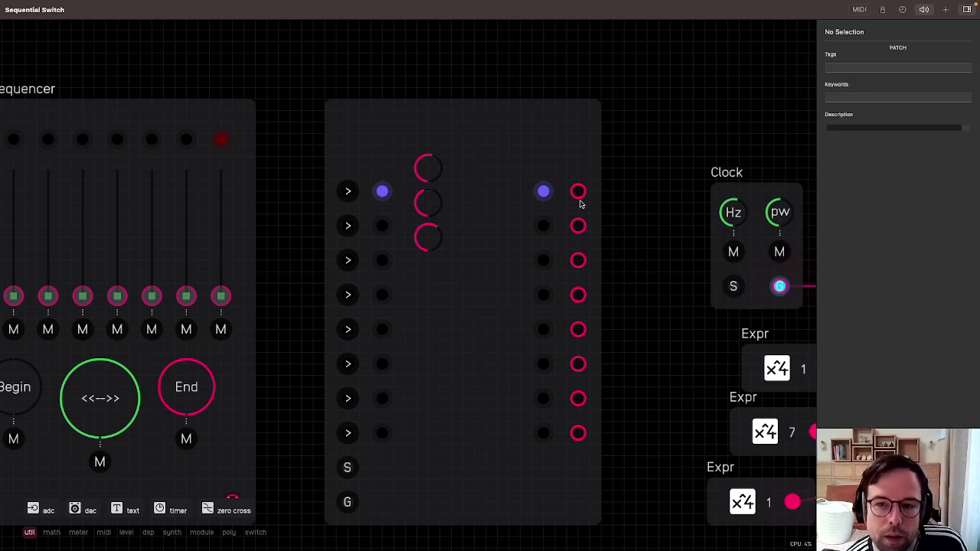
# Unlock the layout and move the three red knobs off the cyan ones towards the unnamed module's output-side lights.
pyautogui.click(534, 150)
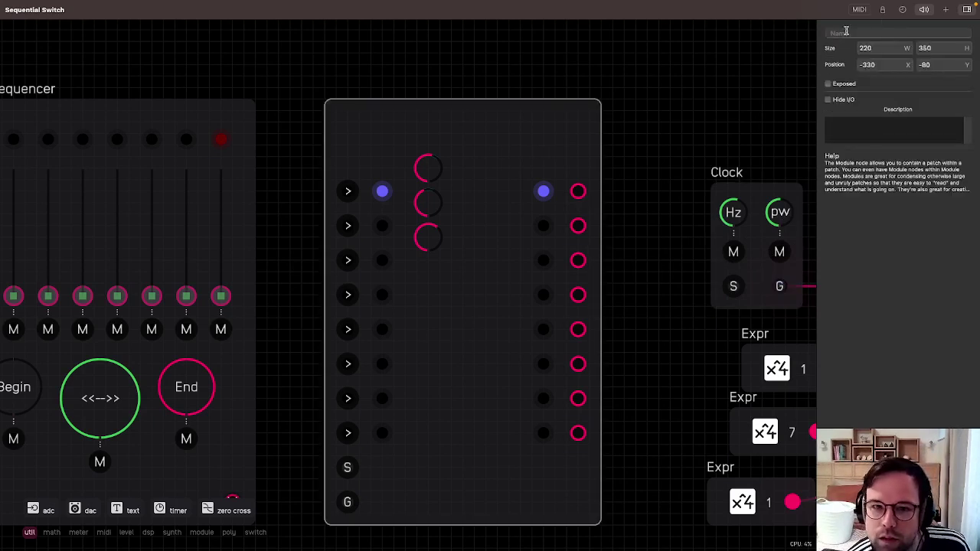
pyautogui.click(884, 10)
pyautogui.moveTo(436, 170); pyautogui.dragTo(505, 171)
pyautogui.moveTo(433, 201); pyautogui.dragTo(479, 202)
pyautogui.moveTo(430, 234); pyautogui.dragTo(479, 240)
pyautogui.moveTo(507, 140); pyautogui.dragTo(465, 243)
pyautogui.moveTo(470, 237); pyautogui.dragTo(505, 237)
# Align the red knobs in an evenly spaced column beside the output-side lights, level with the cyan knobs, and lock the layout.
pyautogui.click(496, 144)
pyautogui.click(496, 144)
pyautogui.scroll(3, 497, 153)
pyautogui.moveTo(558, 176); pyautogui.dragTo(521, 180)
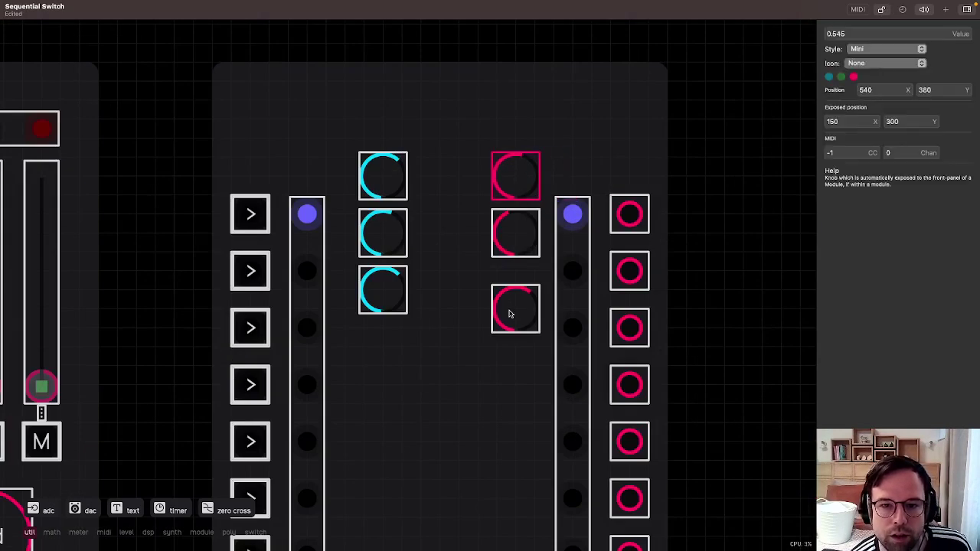
pyautogui.moveTo(507, 313); pyautogui.dragTo(512, 291)
pyautogui.click(770, 122)
pyautogui.scroll(-5, 639, 236)
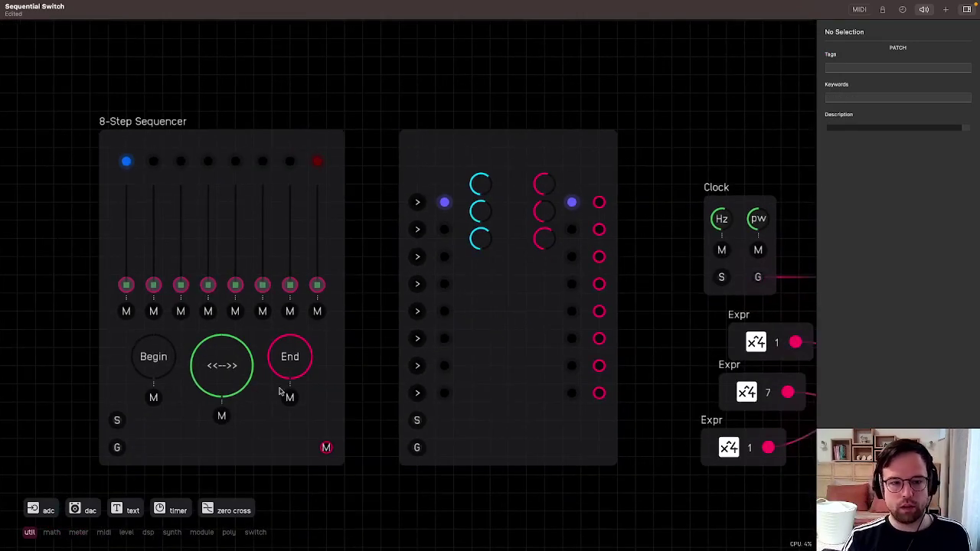
# Open the unnamed module and colour the top knob of the copied set cyan.
pyautogui.doubleClick(514, 158)
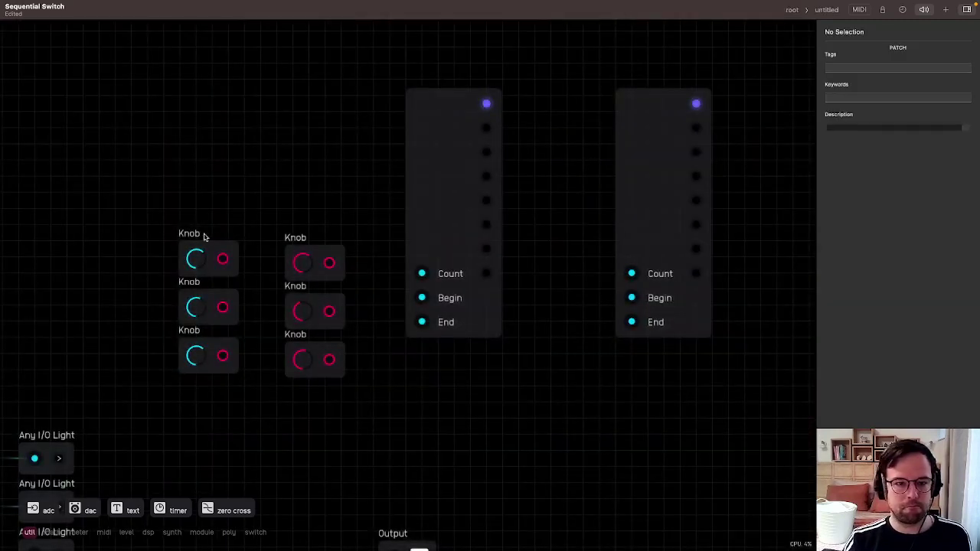
pyautogui.moveTo(205, 222); pyautogui.dragTo(305, 265)
pyautogui.click(829, 77)
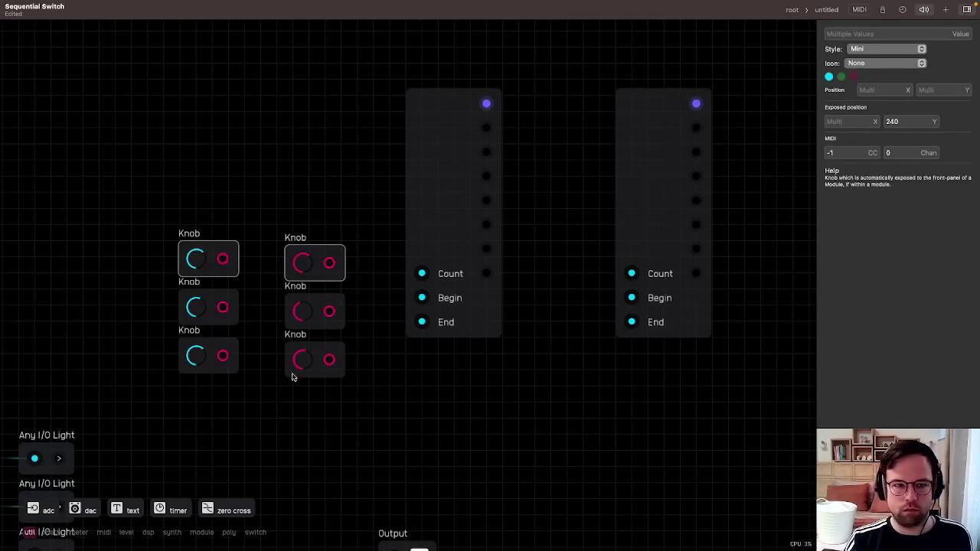
pyautogui.moveTo(285, 223)
pyautogui.mouseDown()
pyautogui.moveTo(212, 237)
pyautogui.moveTo(331, 263)
pyautogui.mouseUp()
pyautogui.click(828, 77)
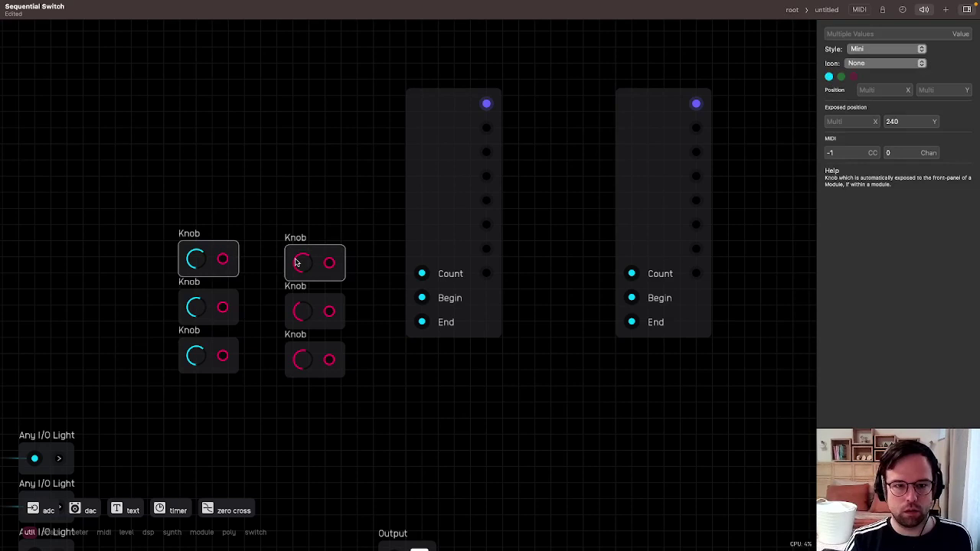
pyautogui.click(289, 228)
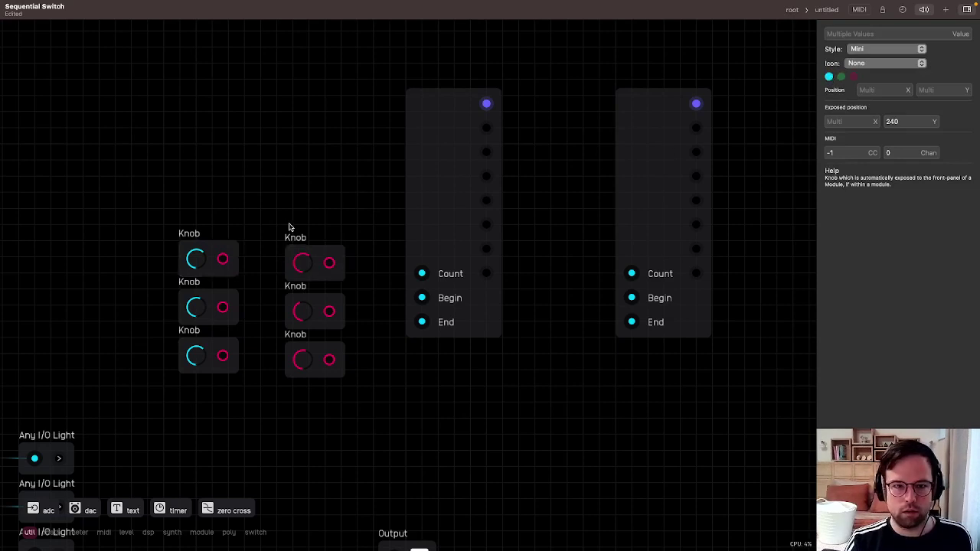
pyautogui.click(830, 78)
pyautogui.click(271, 246)
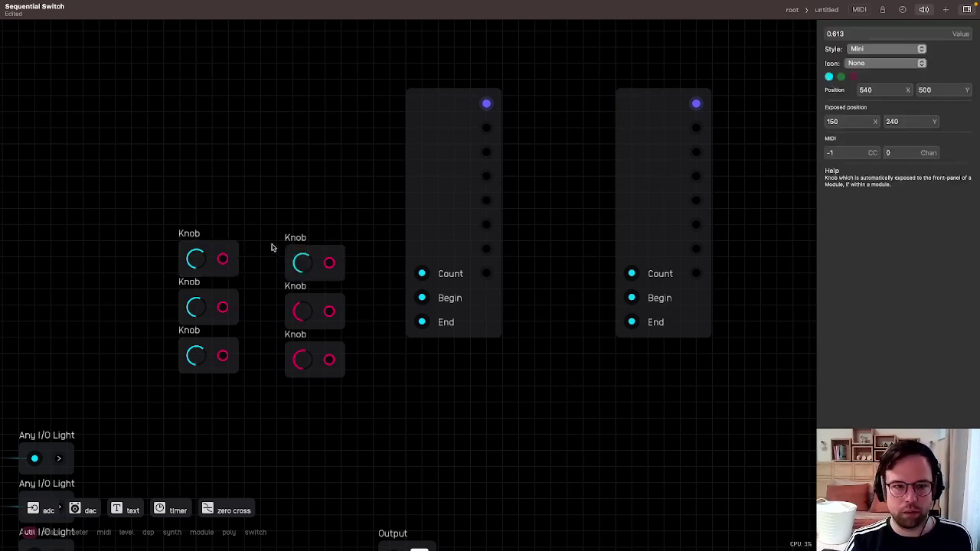
# Colour the middle knob of both knob sets green.
pyautogui.moveTo(224, 310); pyautogui.dragTo(224, 309)
pyautogui.moveTo(356, 309); pyautogui.dragTo(232, 311)
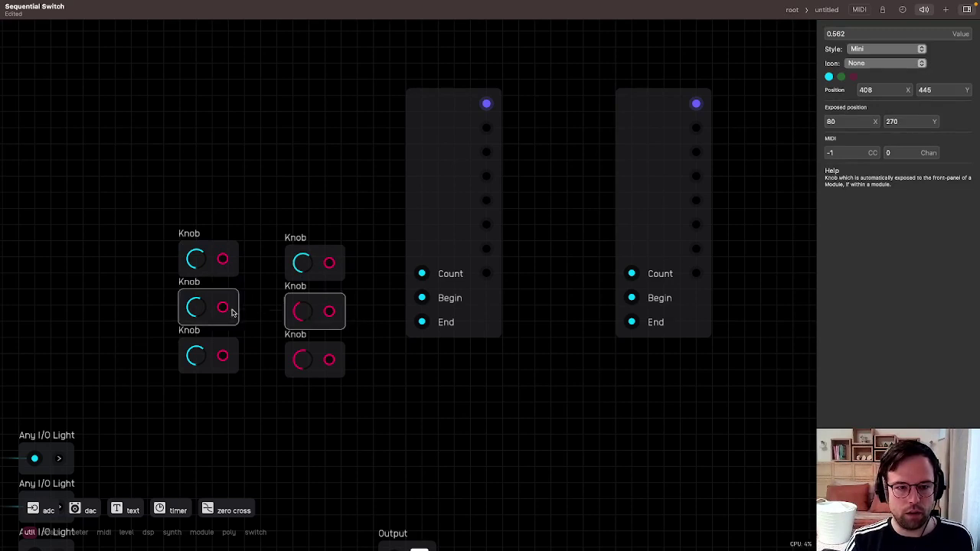
pyautogui.click(292, 212)
pyautogui.click(221, 310)
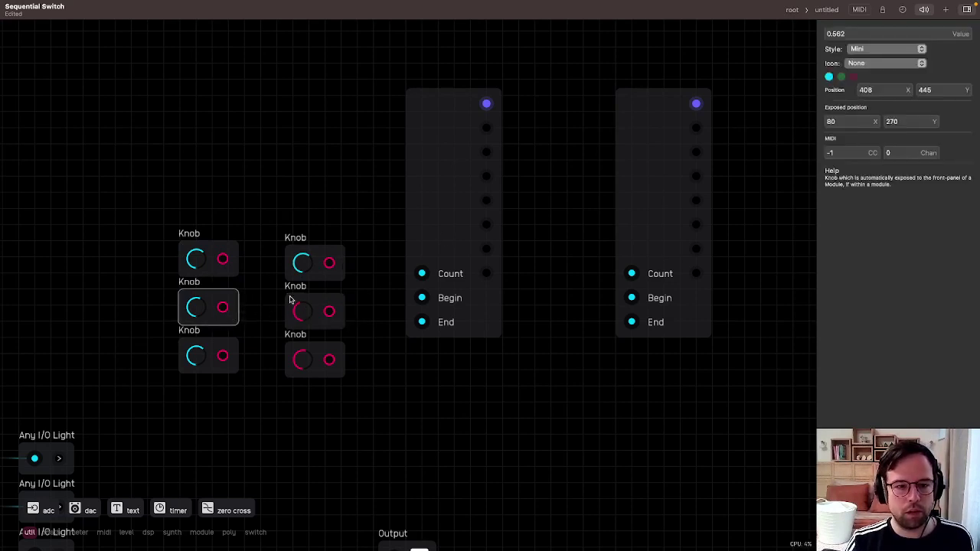
pyautogui.click(291, 301)
pyautogui.click(841, 77)
pyautogui.click(209, 339)
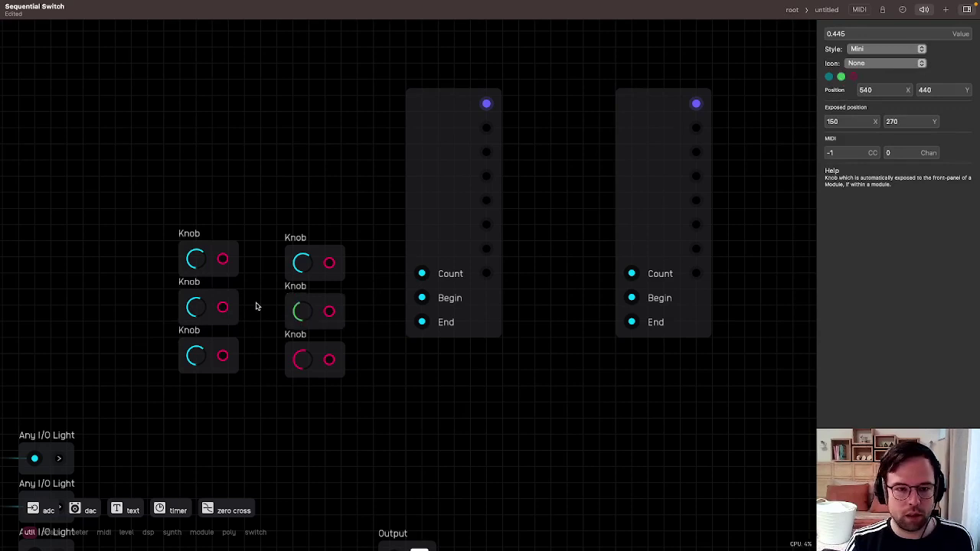
pyautogui.click(225, 301)
pyautogui.click(840, 77)
# Colour the bottom knob of the original set red to match the copied set, and return to the root patch.
pyautogui.click(268, 339)
pyautogui.click(294, 356)
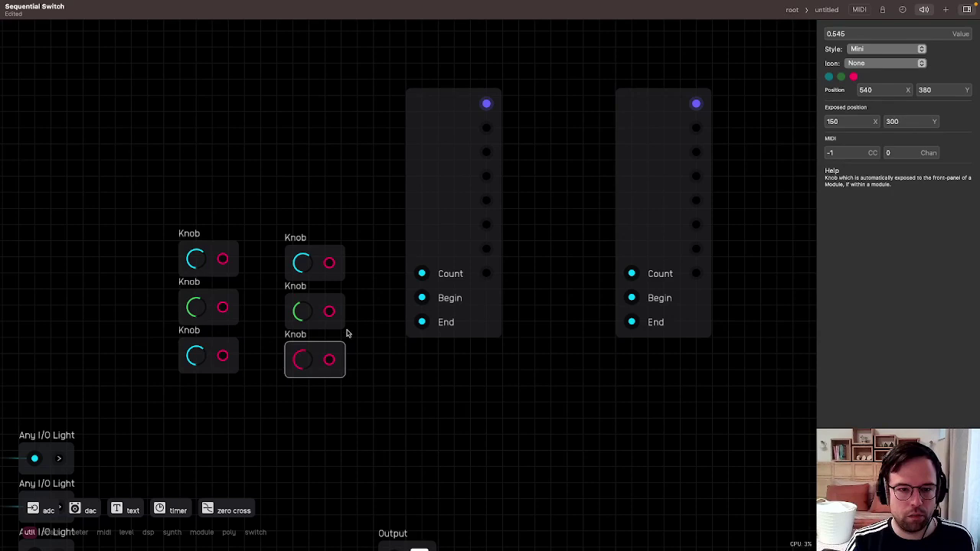
pyautogui.click(230, 344)
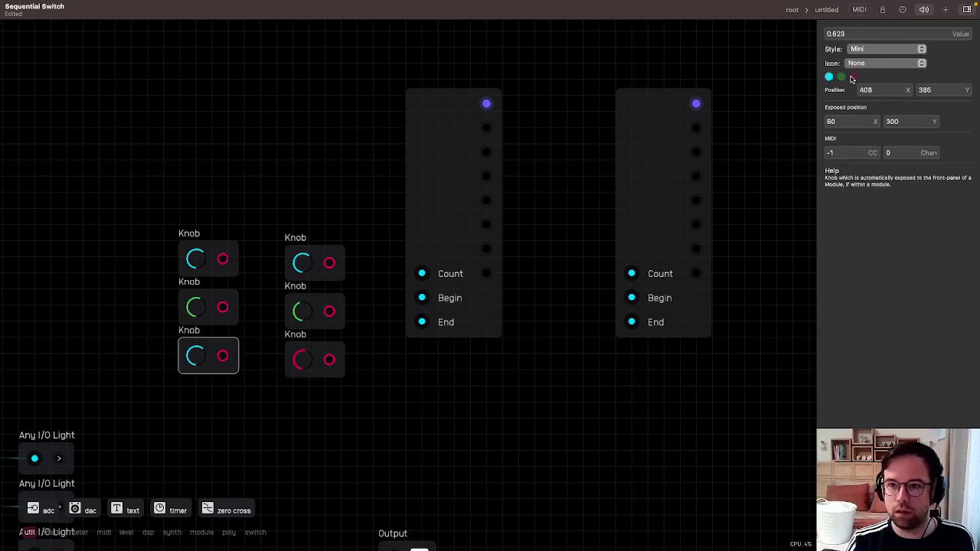
pyautogui.click(853, 77)
pyautogui.click(349, 171)
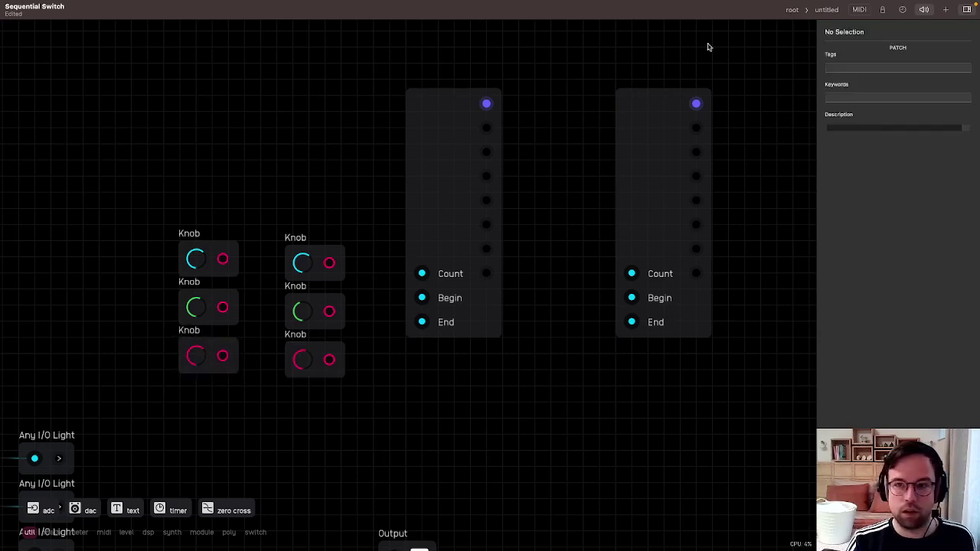
pyautogui.click(792, 9)
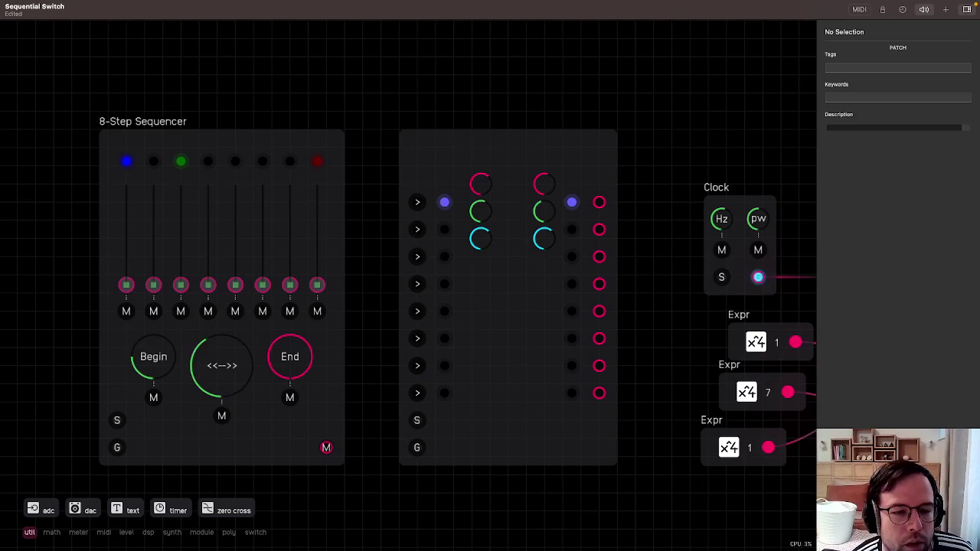
# Move the 8-Step Sequencer module away from the unnamed module to position -720, -100 and turn down its End knob.
pyautogui.moveTo(156, 387); pyautogui.dragTo(91, 337)
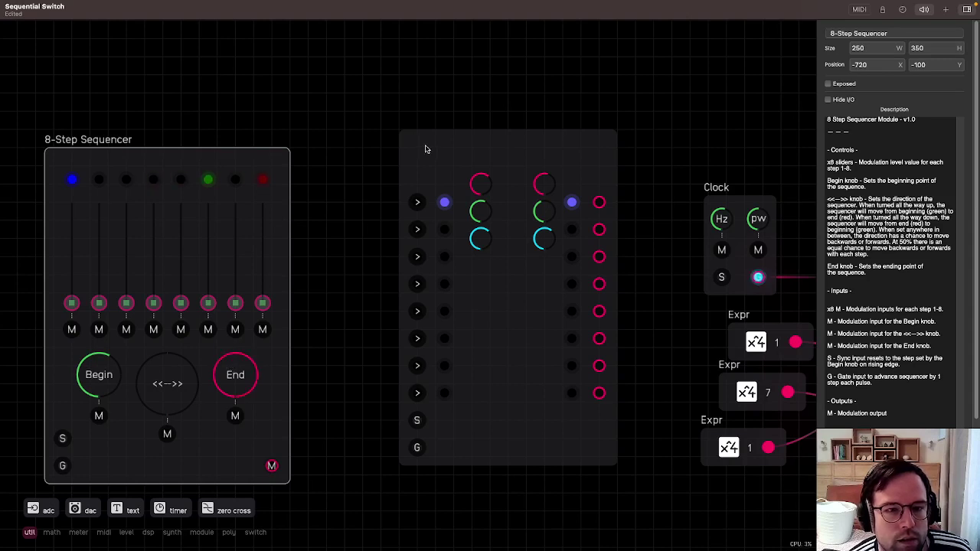
pyautogui.moveTo(235, 378); pyautogui.dragTo(235, 392)
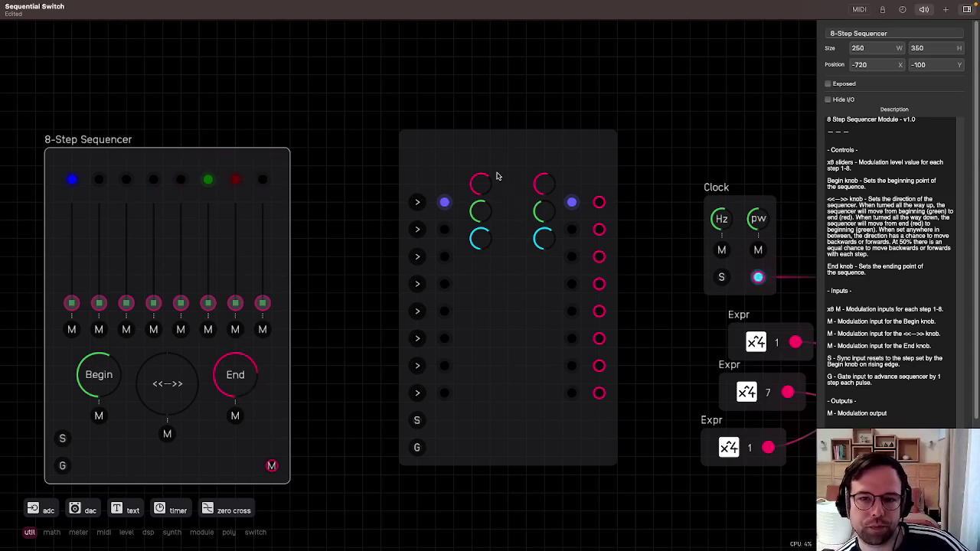
# Unlock the layout and reorder both knob columns so the cyan knobs sit above the green ones and the red knobs below.
pyautogui.scroll(2, 509, 176)
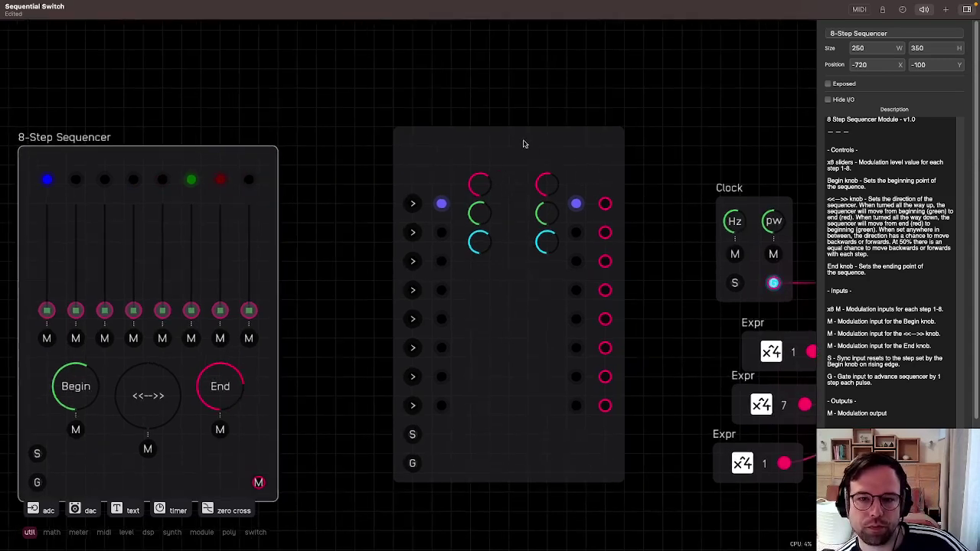
pyautogui.click(884, 10)
pyautogui.moveTo(478, 242); pyautogui.dragTo(480, 147)
pyautogui.moveTo(480, 186); pyautogui.dragTo(480, 262)
pyautogui.moveTo(546, 237); pyautogui.dragTo(540, 156)
pyautogui.moveTo(549, 192); pyautogui.dragTo(561, 272)
# Tidy both knob columns so the cyan, green and red knobs are evenly spaced and level with each other across the columns.
pyautogui.scroll(2, 524, 151)
pyautogui.moveTo(477, 155); pyautogui.dragTo(478, 190)
pyautogui.moveTo(477, 275); pyautogui.dragTo(478, 255)
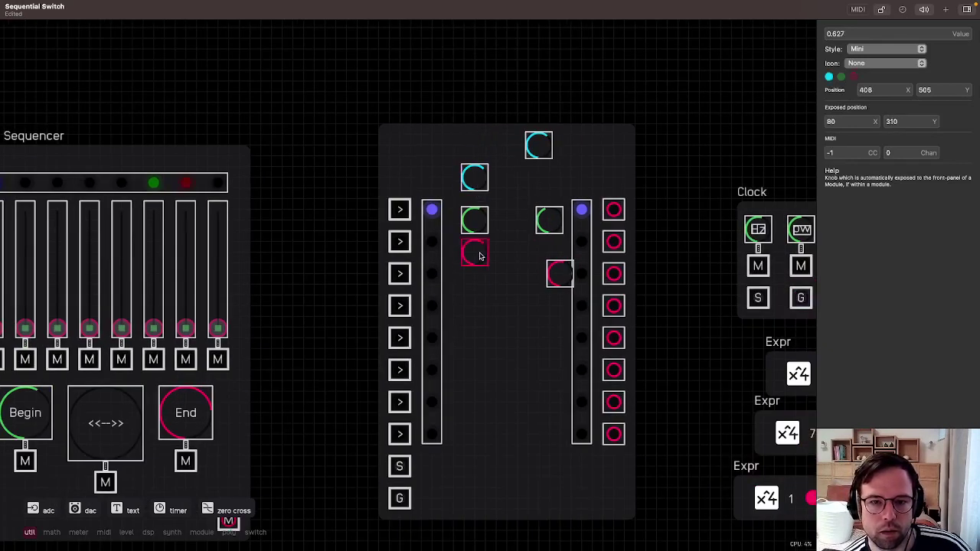
pyautogui.moveTo(480, 189); pyautogui.dragTo(480, 199)
pyautogui.moveTo(559, 270); pyautogui.dragTo(547, 255)
pyautogui.moveTo(538, 146); pyautogui.dragTo(549, 187)
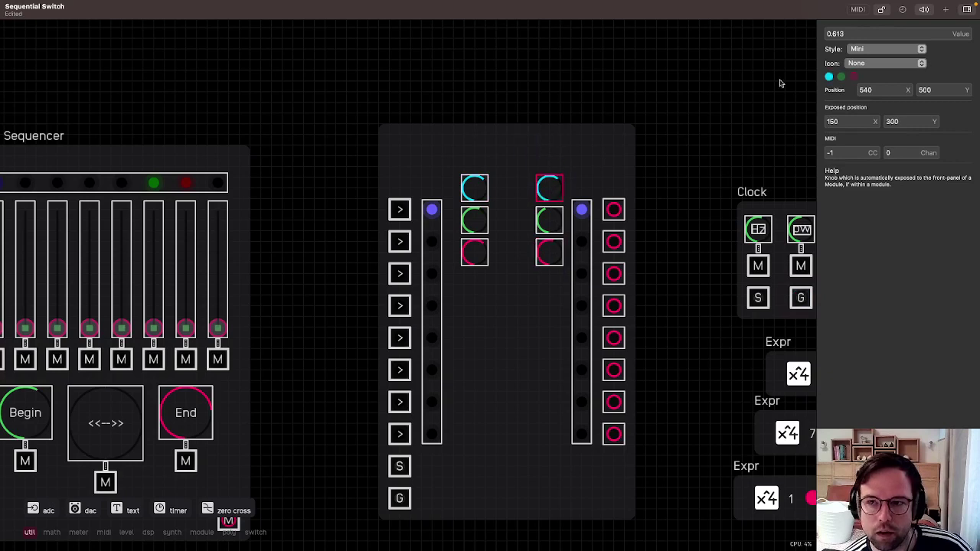
# Move the unnamed module to position -340, -80 and shift both knob columns down so the cyan knobs align with the third input.
pyautogui.click(881, 10)
pyautogui.click(525, 150)
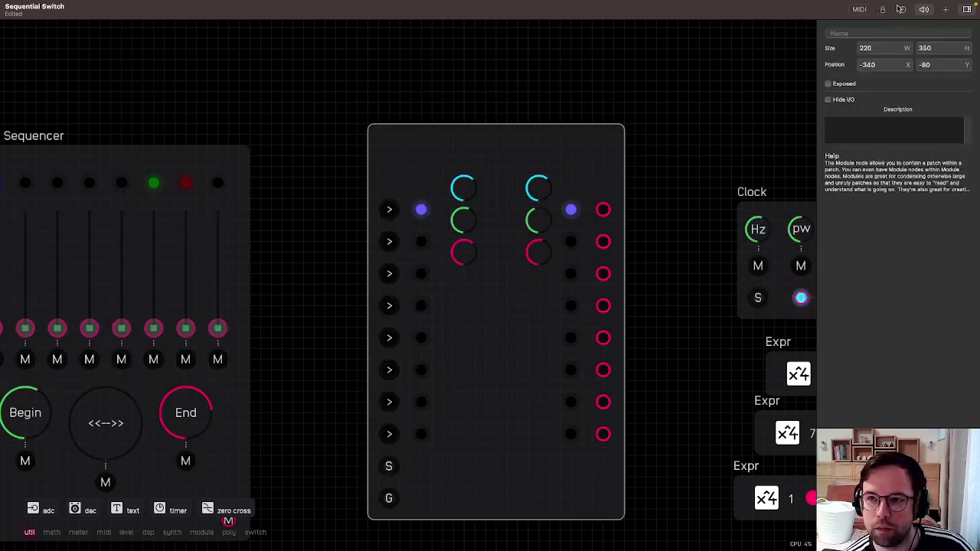
pyautogui.click(880, 10)
pyautogui.moveTo(542, 187)
pyautogui.mouseDown()
pyautogui.moveTo(534, 173)
pyautogui.moveTo(464, 174)
pyautogui.moveTo(549, 214)
pyautogui.moveTo(540, 188)
pyautogui.moveTo(534, 273)
pyautogui.mouseUp()
pyautogui.click(518, 153)
pyautogui.click(536, 210)
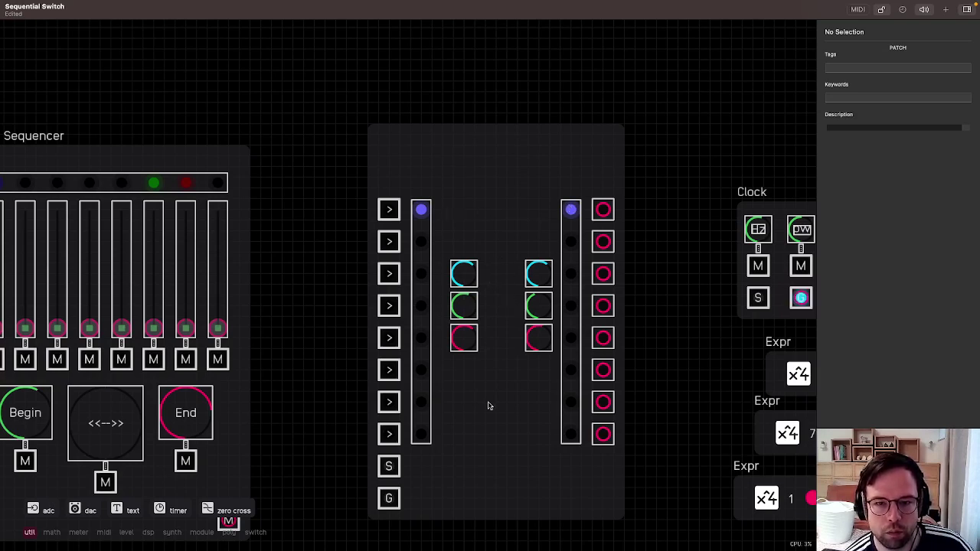
# Rearrange the knobs into two horizontal rows ordered cyan, green, red, one near the first light and one near the eighth, and lock the layout.
pyautogui.moveTo(475, 269); pyautogui.dragTo(476, 212)
pyautogui.moveTo(474, 304); pyautogui.dragTo(507, 213)
pyautogui.moveTo(464, 337); pyautogui.dragTo(528, 210)
pyautogui.moveTo(539, 277); pyautogui.dragTo(465, 426)
pyautogui.moveTo(539, 308); pyautogui.dragTo(497, 423)
pyautogui.moveTo(540, 344); pyautogui.dragTo(528, 417)
pyautogui.click(881, 10)
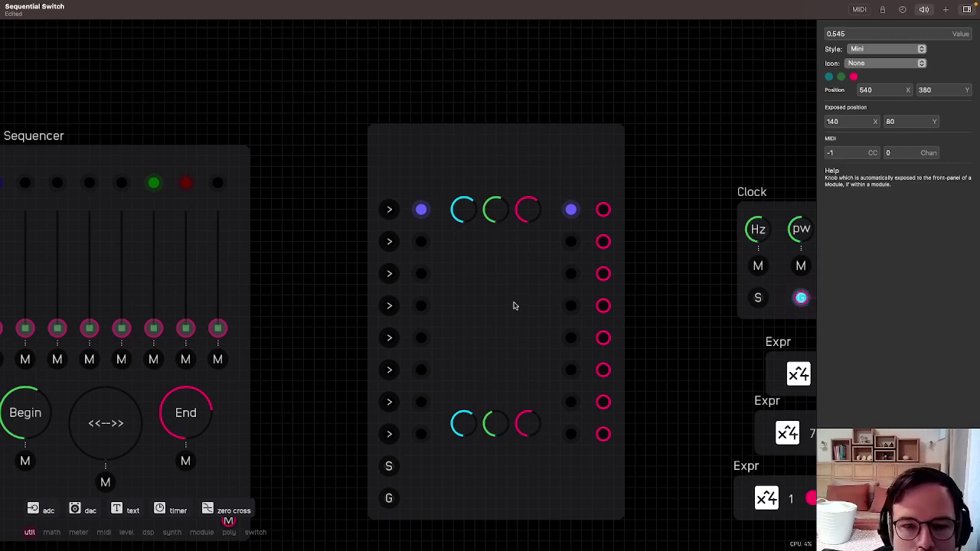
# Move the unnamed module to position -380, -100 and name it Sequential Switch.
pyautogui.scroll(-3, 522, 335)
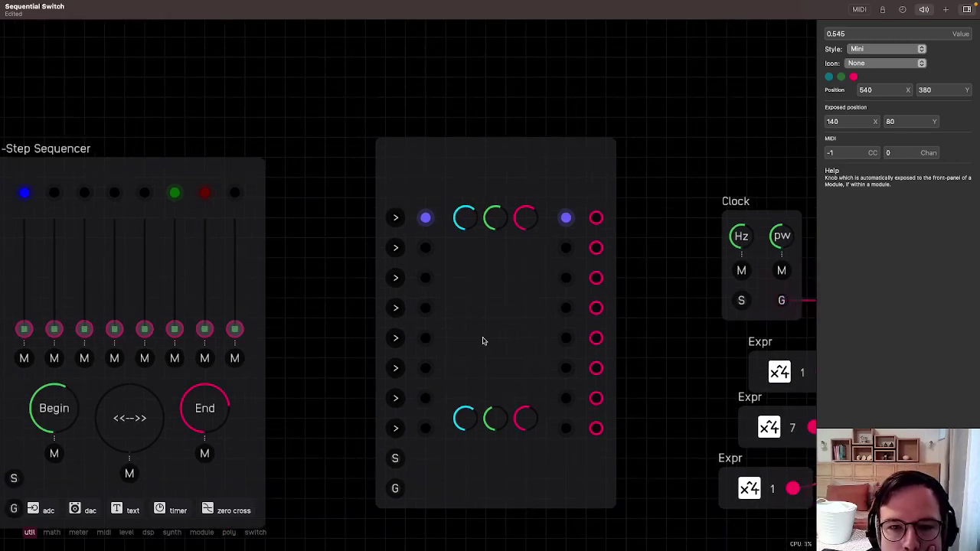
pyautogui.scroll(-3, 483, 341)
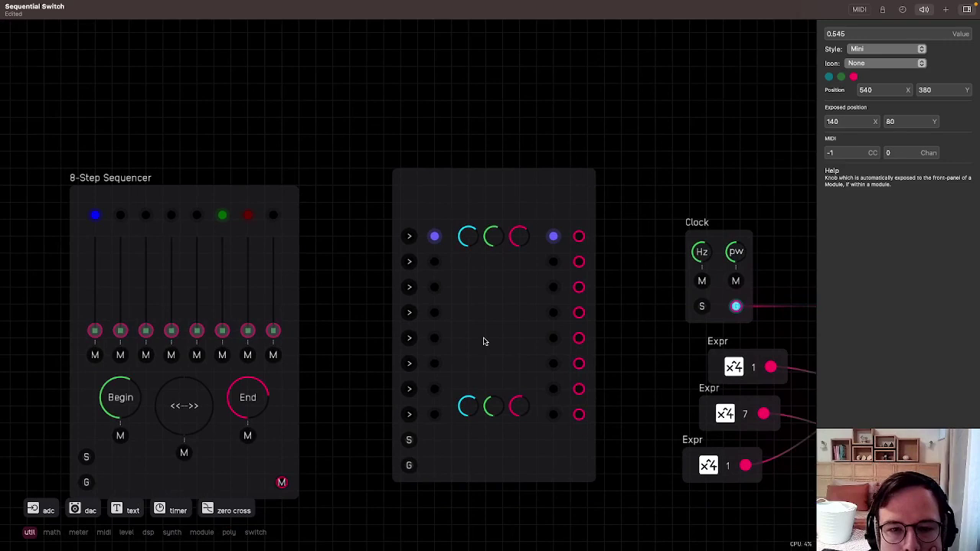
pyautogui.moveTo(505, 327); pyautogui.dragTo(477, 344)
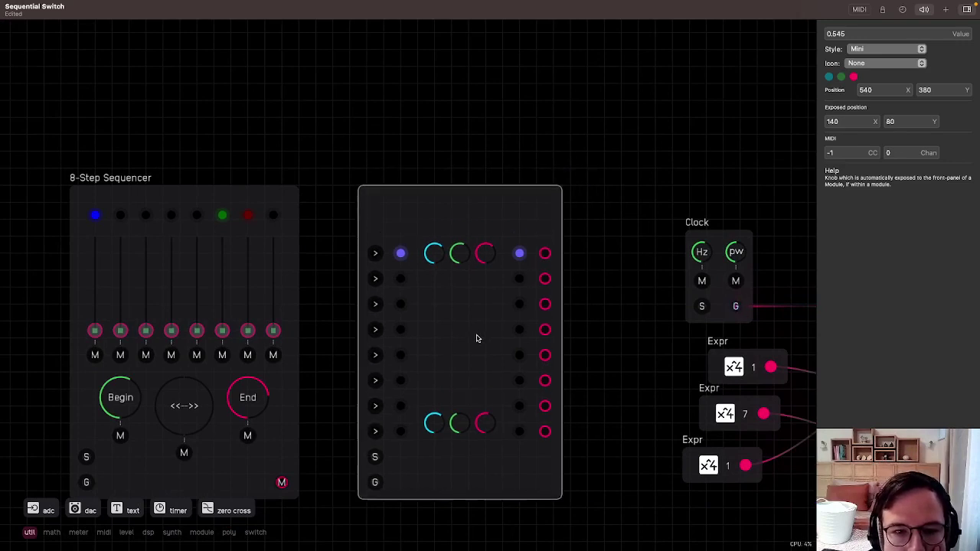
pyautogui.click(862, 33)
pyautogui.write('Sequentia')
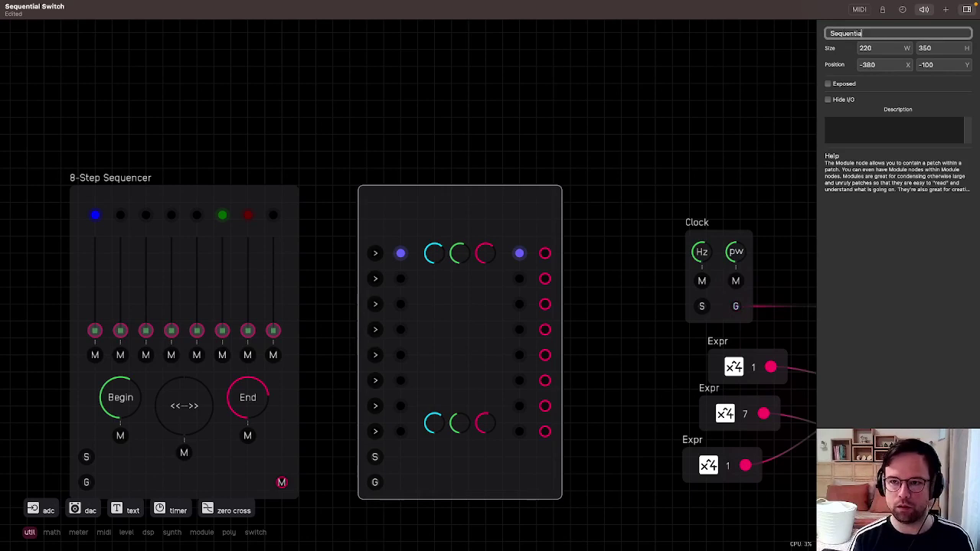
pyautogui.write('l Switch')
pyautogui.press('Return')
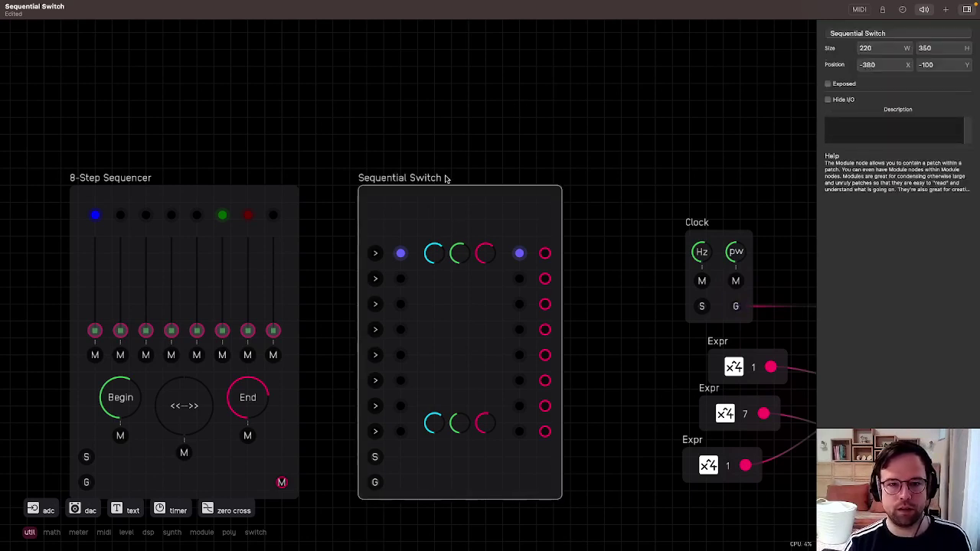
# Copy the module's name Sequential Switch and clear the name to view the module without a title.
pyautogui.click(402, 197)
pyautogui.click(886, 33)
pyautogui.press('super+c')
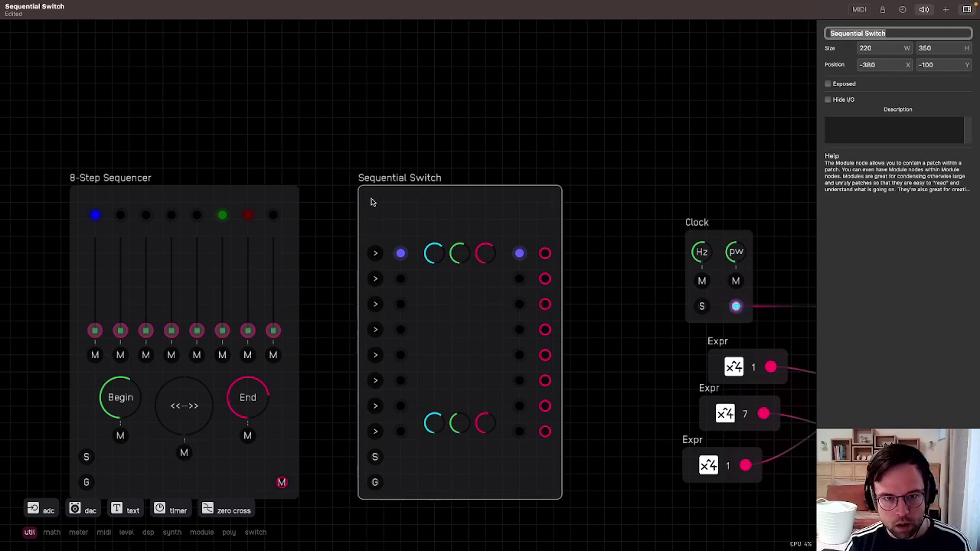
pyautogui.press('BackSpace')
pyautogui.click(556, 162)
pyautogui.click(481, 205)
pyautogui.click(899, 32)
pyautogui.hotkey('alt', 'BackSpace')
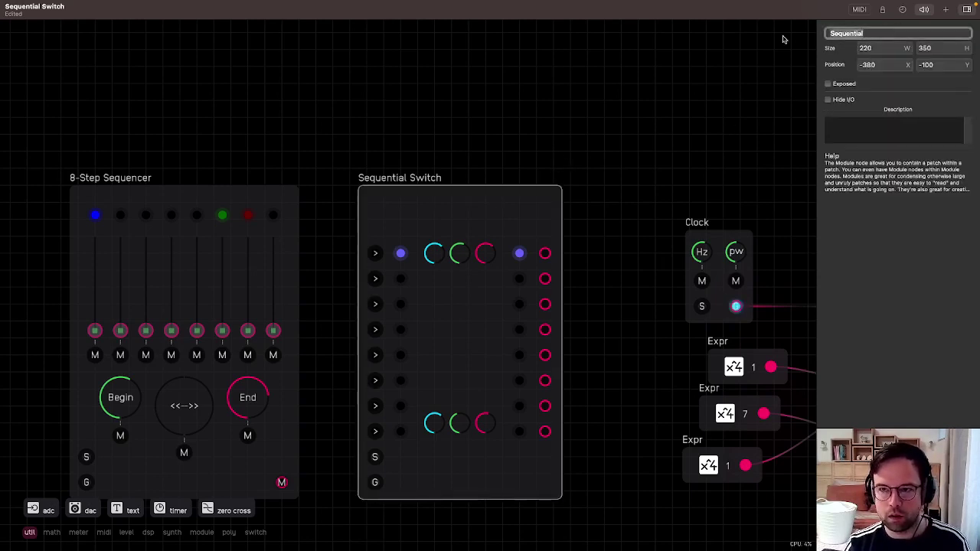
pyautogui.hotkey('alt', 'BackSpace')
pyautogui.press('Return')
pyautogui.click(483, 203)
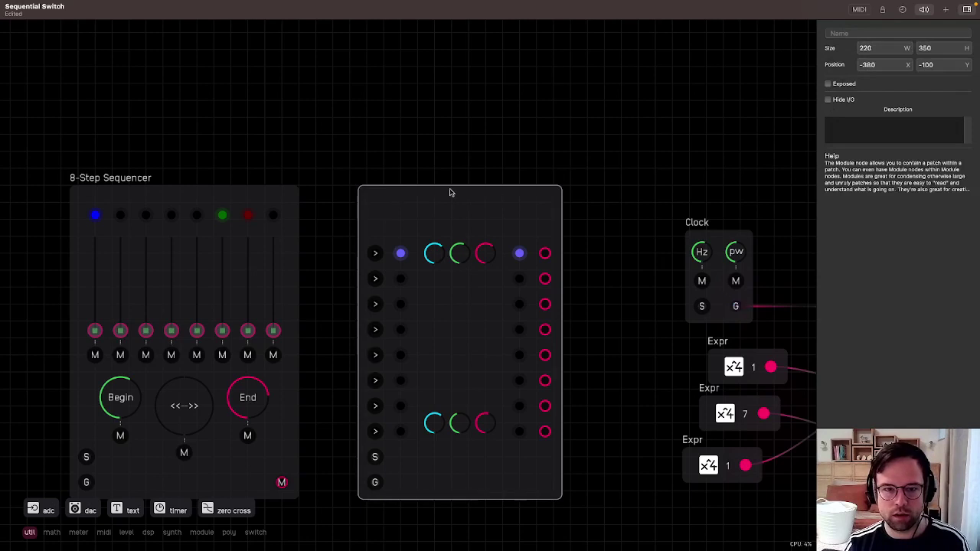
# Paste the name Sequential Switch back and move the module next to the 8-Step Sequencer at position -440, -100.
pyautogui.click(840, 33)
pyautogui.press('super+v')
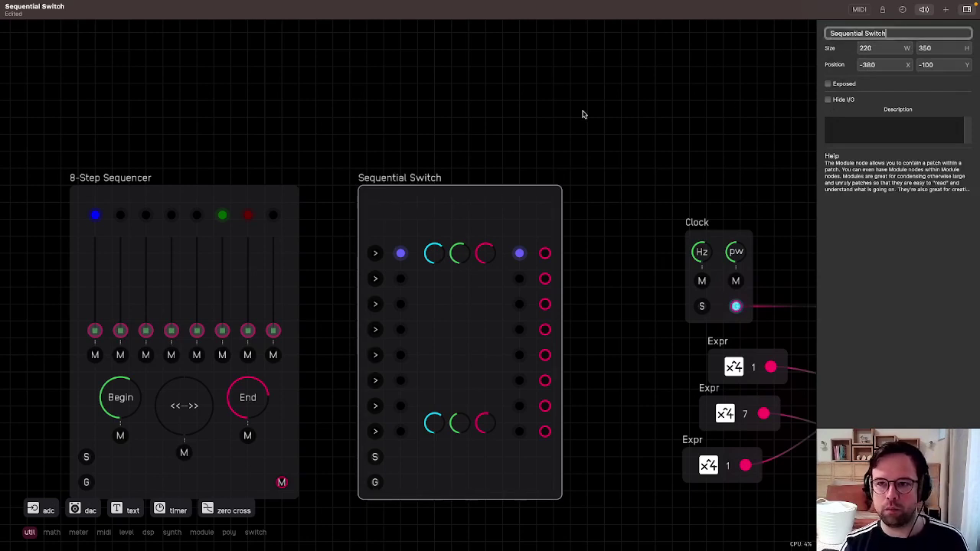
pyautogui.click(615, 100)
pyautogui.moveTo(455, 204); pyautogui.dragTo(409, 207)
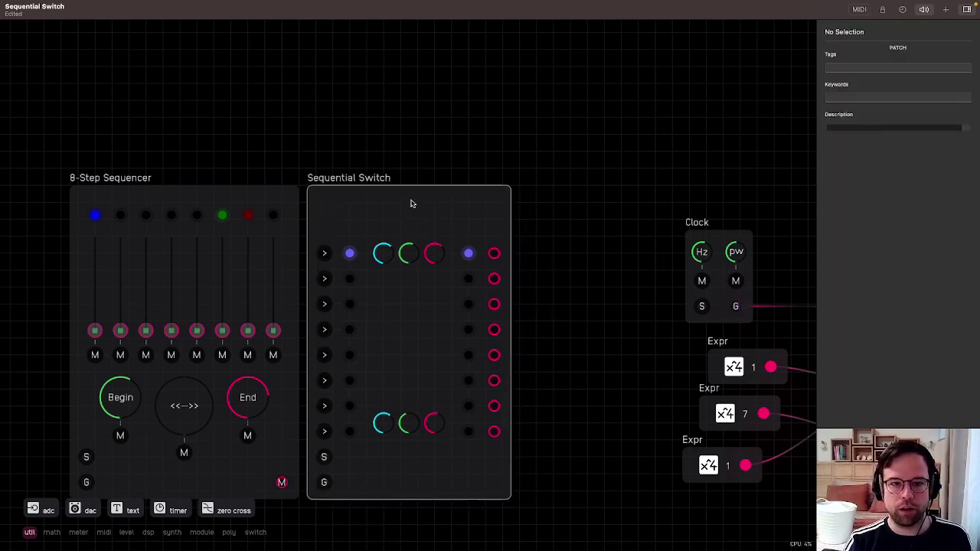
pyautogui.click(411, 204)
# Place the Clock module beside the lower end of the Sequential Switch and undo the accidental shift of the switch.
pyautogui.moveTo(707, 229); pyautogui.dragTo(476, 239)
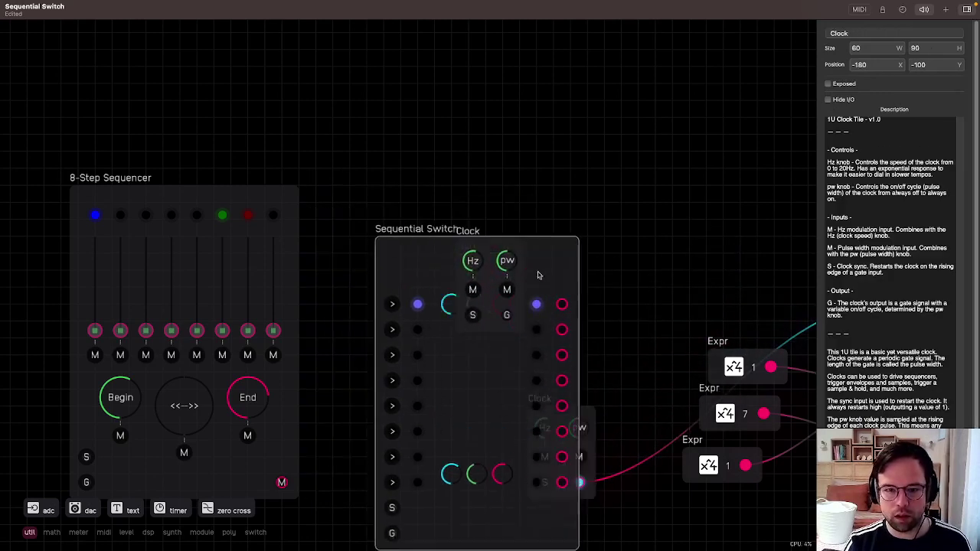
pyautogui.press('super+z')
pyautogui.press('super+z')
pyautogui.scroll(1, 559, 415)
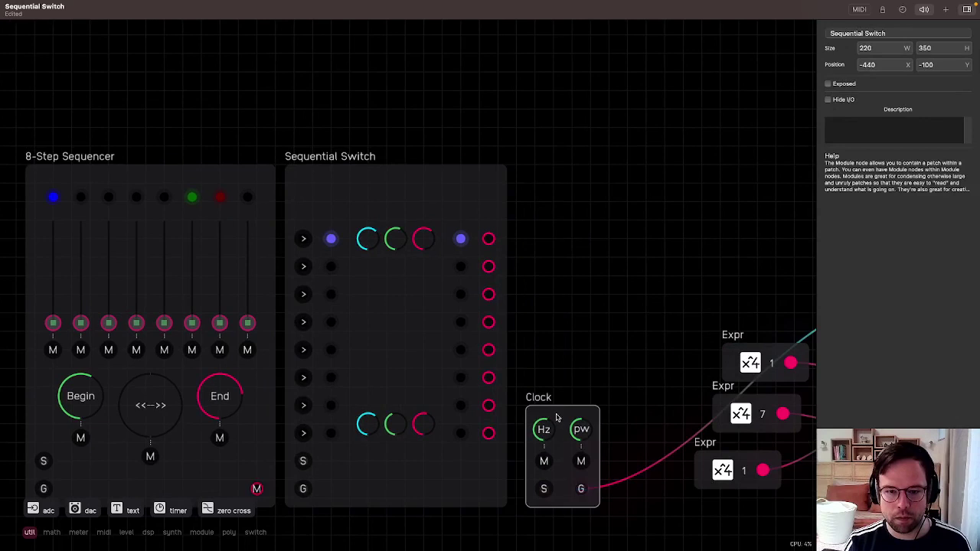
# Stack two copies of the Clock above the original along the Sequential Switch's edge, the highest at position -190, 160.
pyautogui.click(556, 417)
pyautogui.scroll(3, 543, 411)
pyautogui.moveTo(529, 405); pyautogui.dragTo(547, 136)
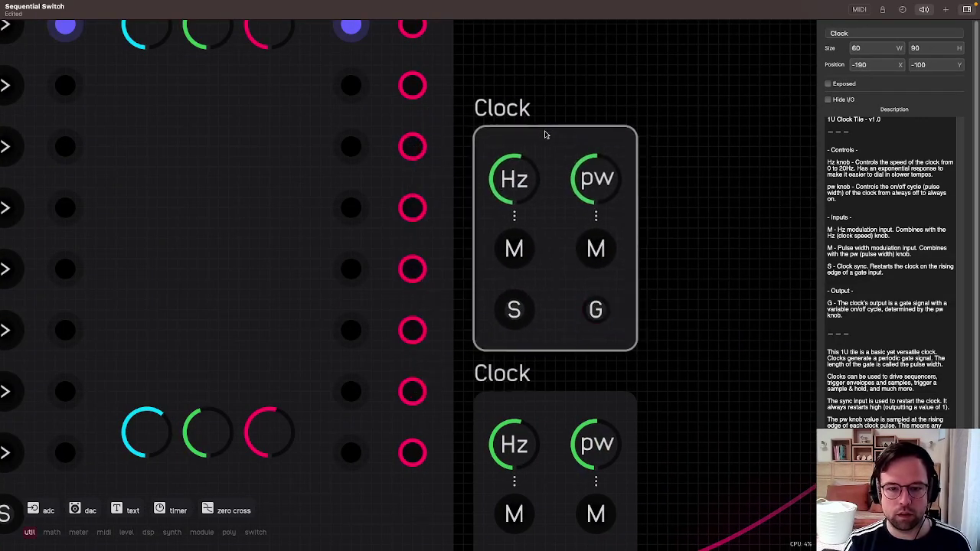
pyautogui.scroll(-3, 545, 135)
pyautogui.moveTo(542, 232); pyautogui.dragTo(546, 74)
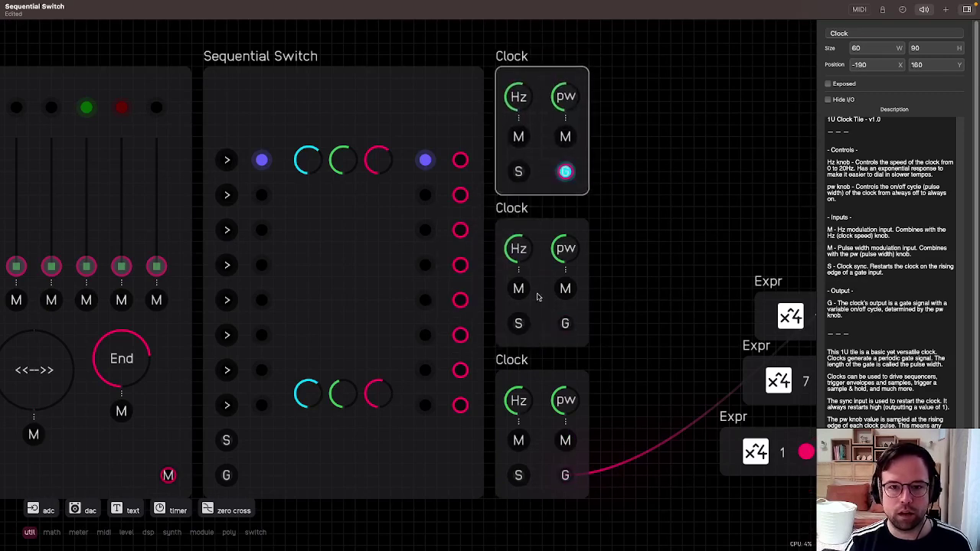
# Delete the two Clock copies and move the original Clock away from the Sequential Switch, above the Expr nodes.
pyautogui.moveTo(659, 140)
pyautogui.mouseDown()
pyautogui.moveTo(562, 215)
pyautogui.moveTo(650, 245)
pyautogui.mouseUp()
pyautogui.press('BackSpace')
pyautogui.scroll(-2, 624, 388)
pyautogui.moveTo(531, 400); pyautogui.dragTo(777, 123)
pyautogui.scroll(-1, 623, 390)
pyautogui.click(473, 175)
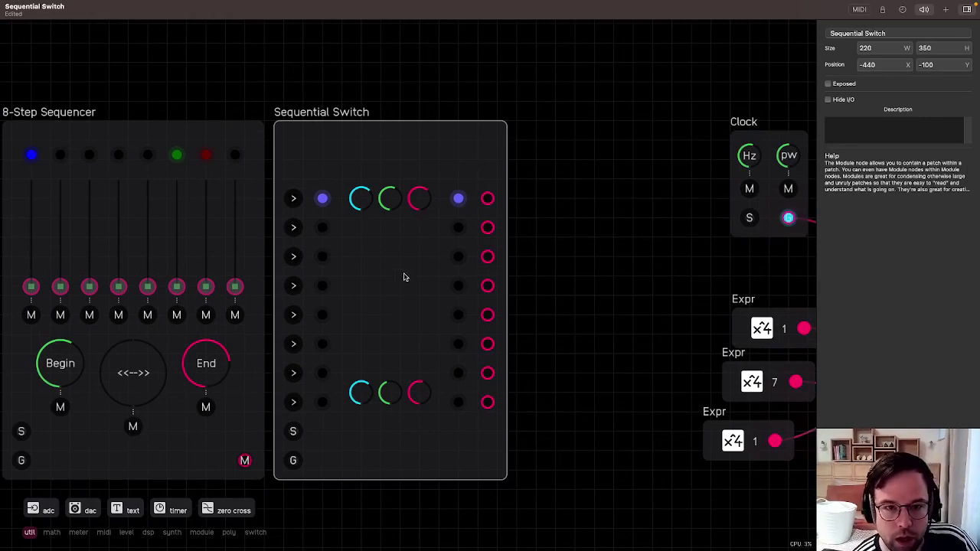
# Open the Sequential Switch module and try the Large style on the left column's green knob before setting it to Standard.
pyautogui.scroll(-1, 427, 313)
pyautogui.scroll(-1, 426, 313)
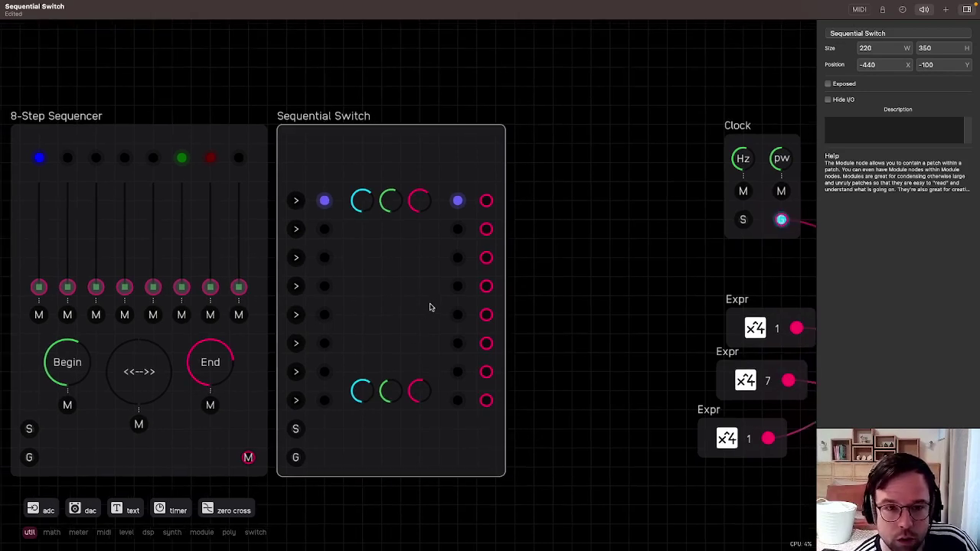
pyautogui.scroll(-1, 421, 317)
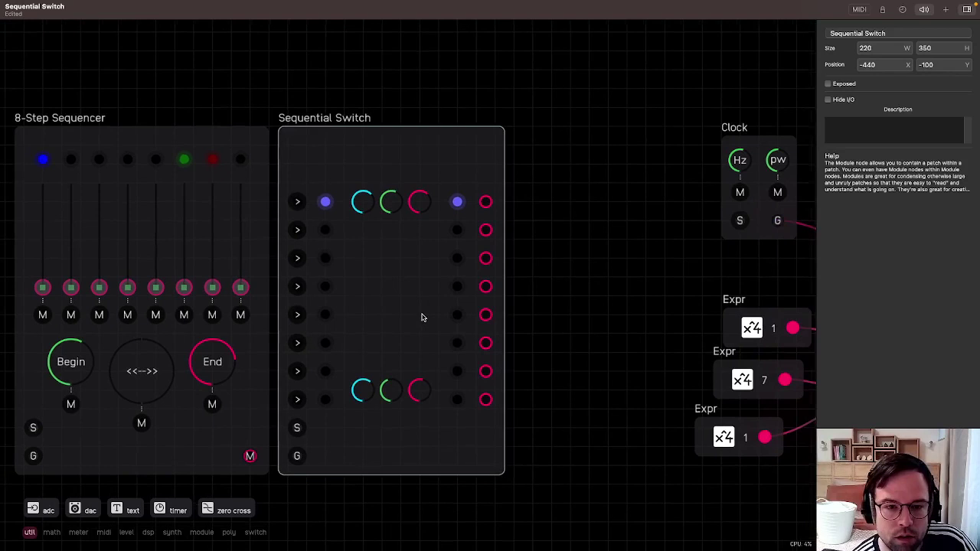
pyautogui.scroll(-1, 421, 317)
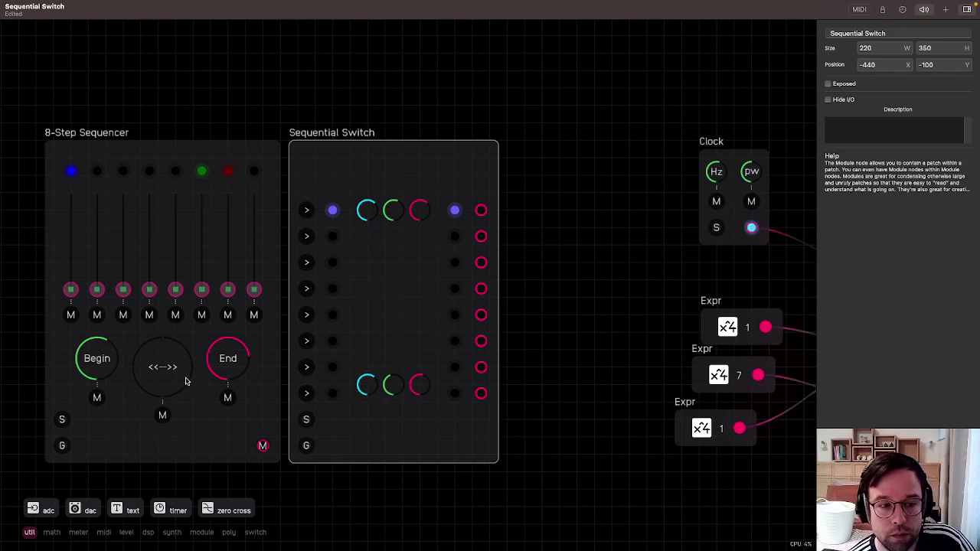
pyautogui.doubleClick(394, 297)
pyautogui.click(221, 306)
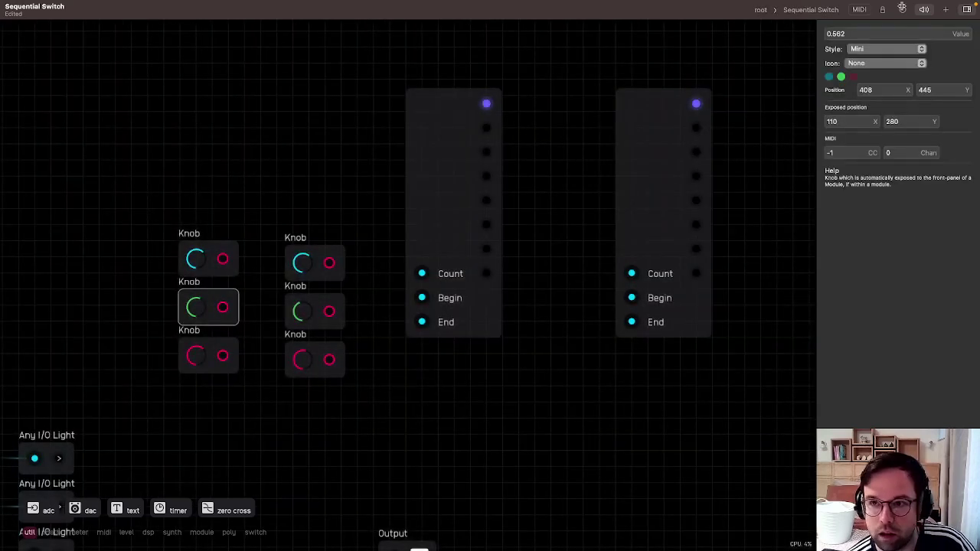
pyautogui.click(881, 50)
pyautogui.click(882, 62)
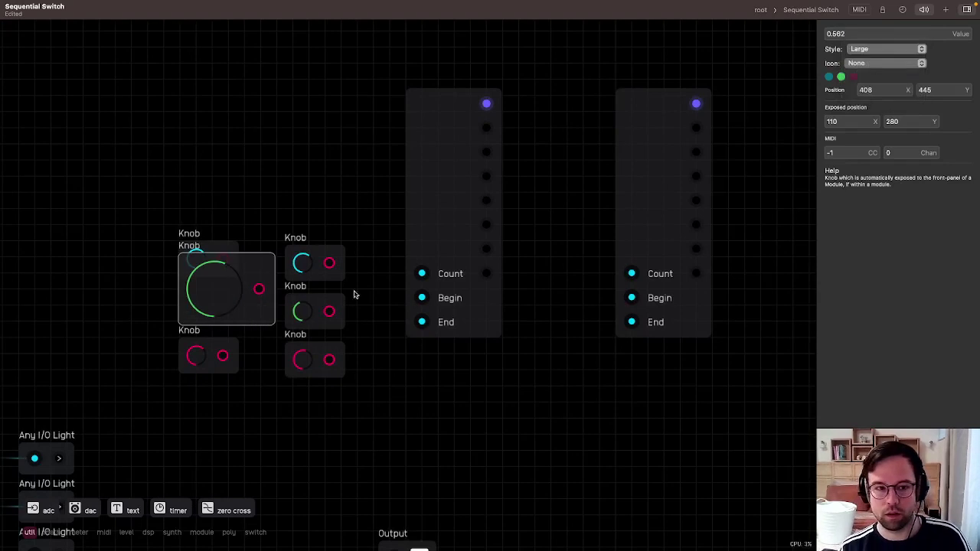
pyautogui.click(884, 49)
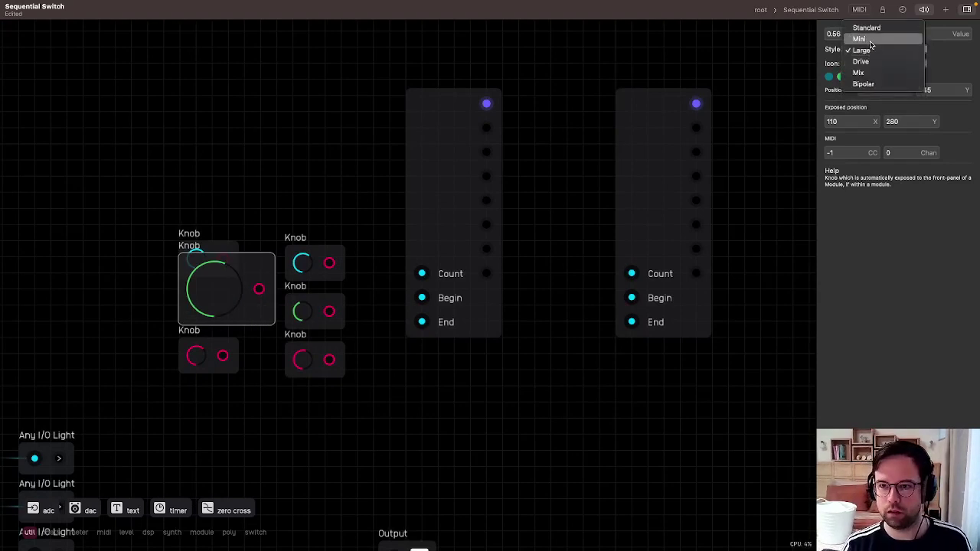
pyautogui.click(865, 27)
# Set the right column's green knob to the Standard style and return to the root patch.
pyautogui.click(324, 305)
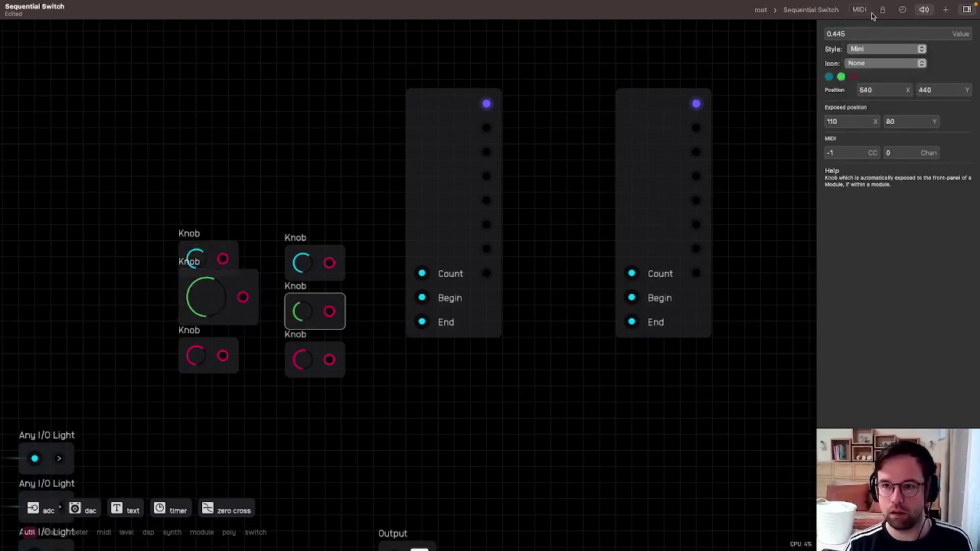
pyautogui.click(870, 50)
pyautogui.click(870, 39)
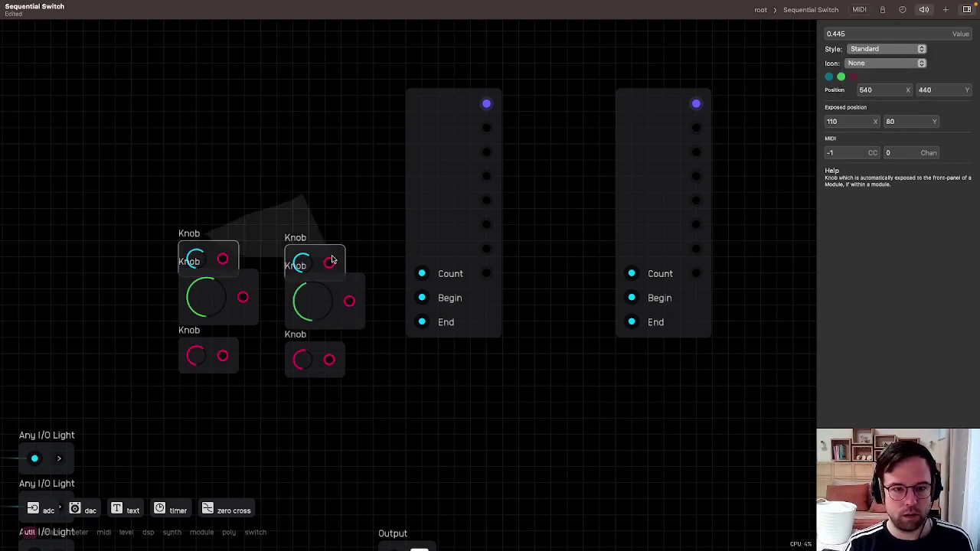
pyautogui.click(642, 59)
pyautogui.click(768, 11)
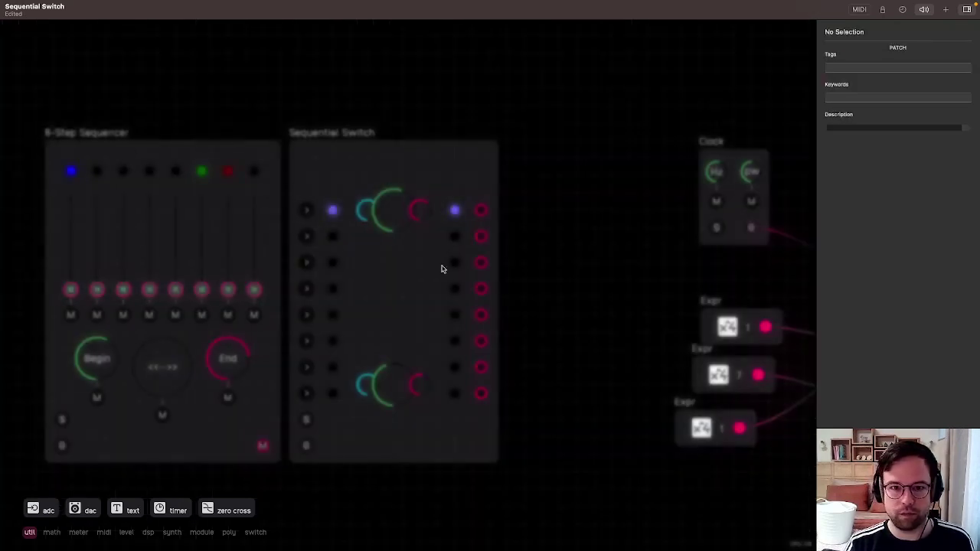
# Arrange the cyan and red knobs above the upper green knob and below the lower one, with the upper green knob at 110, 270.
pyautogui.moveTo(396, 206); pyautogui.dragTo(396, 266)
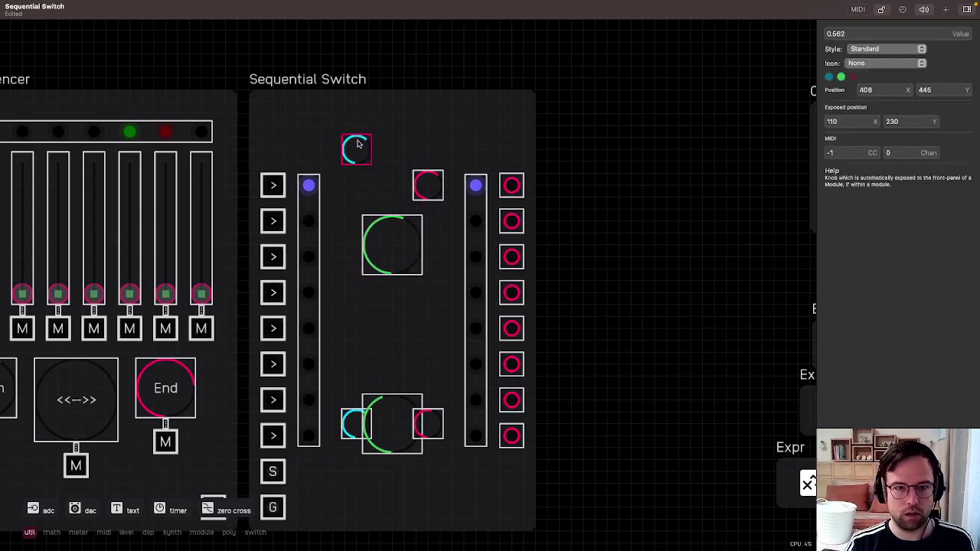
pyautogui.moveTo(385, 228); pyautogui.dragTo(386, 193)
pyautogui.moveTo(396, 413); pyautogui.dragTo(397, 351)
pyautogui.moveTo(397, 222); pyautogui.dragTo(394, 205)
pyautogui.scroll(2, 394, 194)
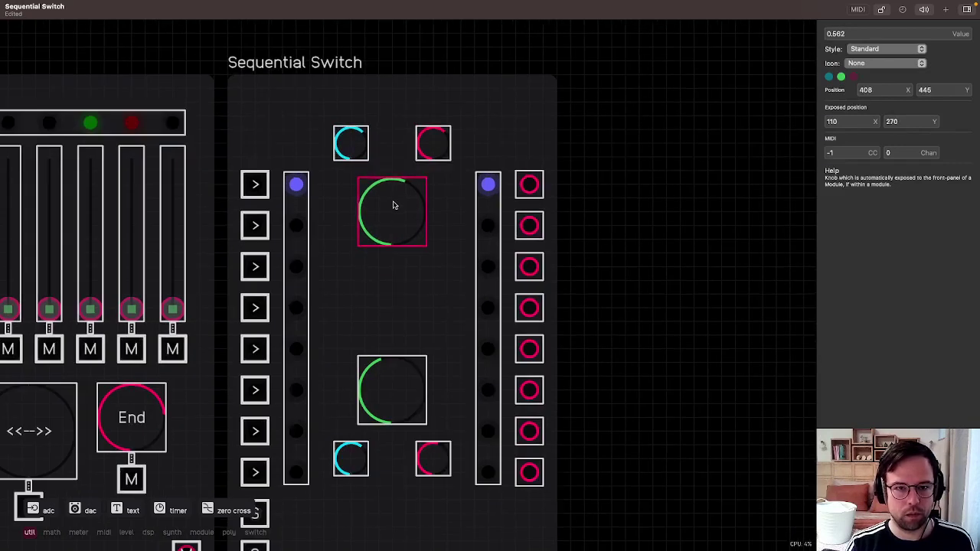
pyautogui.scroll(2, 393, 205)
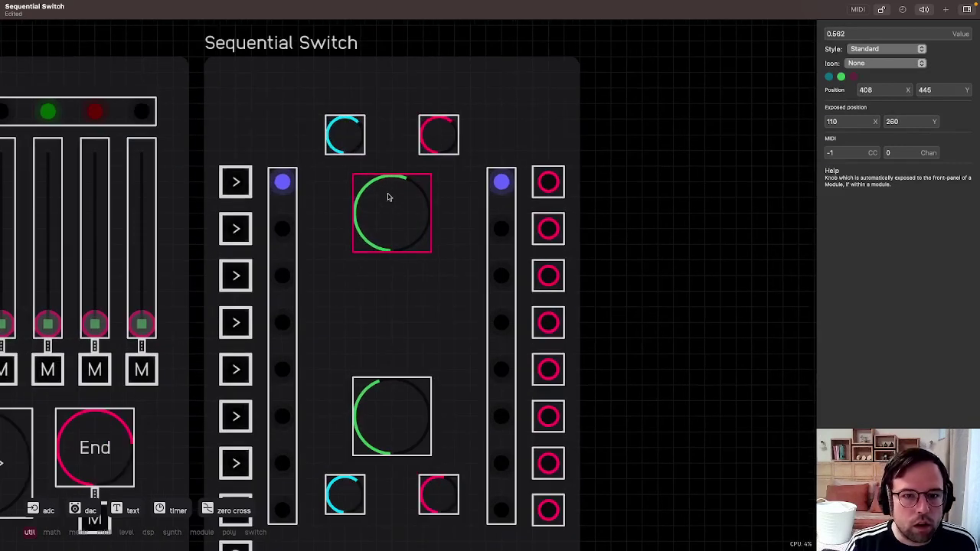
pyautogui.scroll(2, 387, 192)
pyautogui.moveTo(388, 196); pyautogui.dragTo(388, 183)
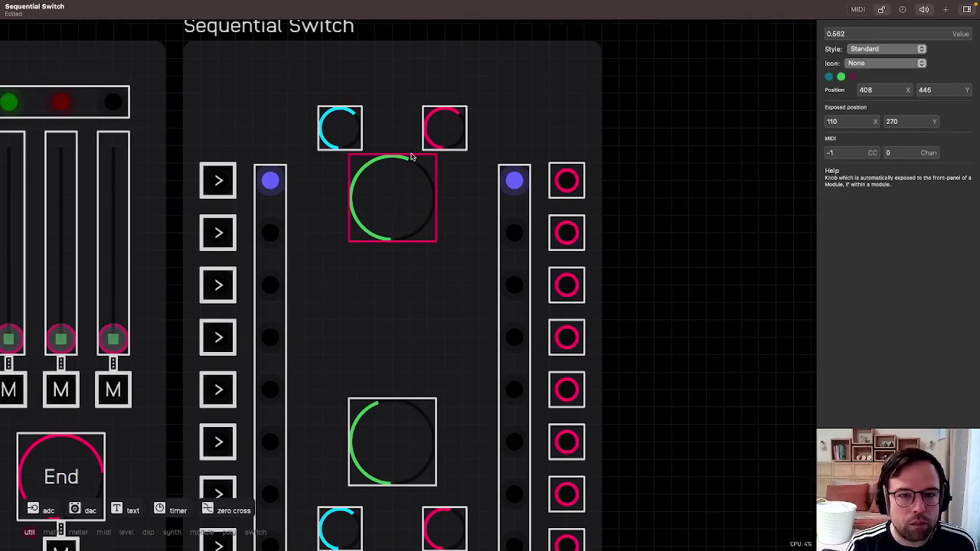
pyautogui.scroll(-2, 407, 337)
# Raise the upper cyan and red knobs to exposed height 320, leaving an even gap above the green knob.
pyautogui.click(351, 140)
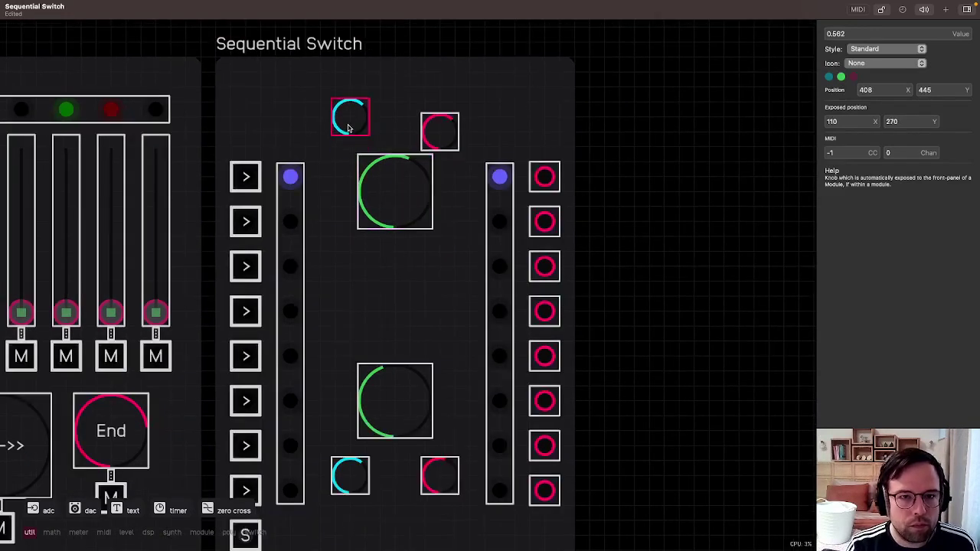
pyautogui.click(440, 132)
pyautogui.scroll(-1, 407, 339)
pyautogui.scroll(2, 387, 519)
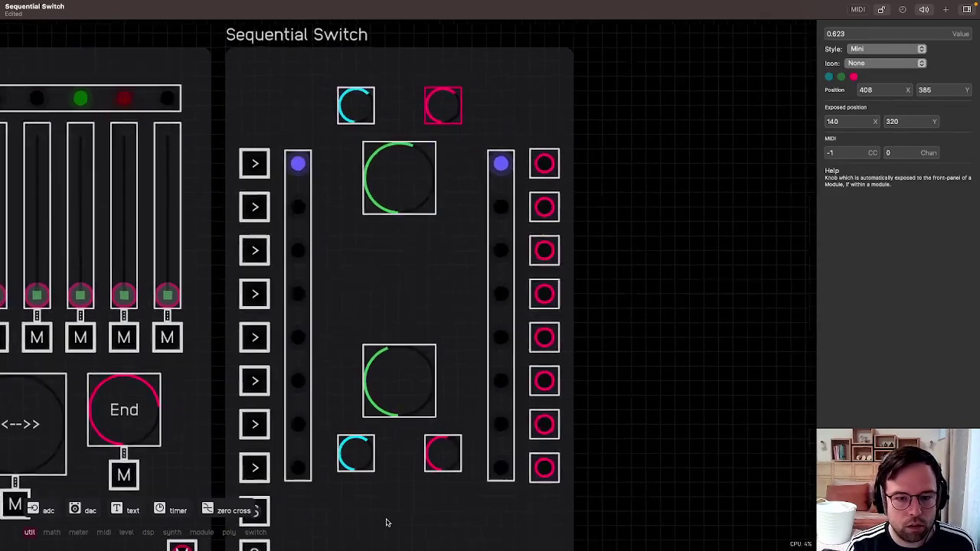
# Move the bottom cyan and red knobs down to exposed height 50 and the lower green knob to 110, 100.
pyautogui.moveTo(356, 438); pyautogui.dragTo(350, 487)
pyautogui.moveTo(453, 457); pyautogui.dragTo(452, 490)
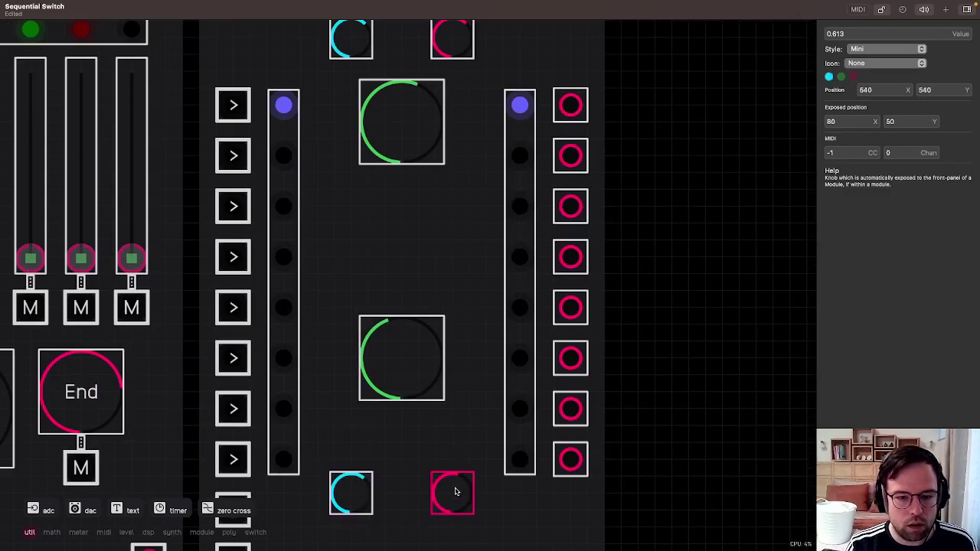
pyautogui.moveTo(388, 357); pyautogui.dragTo(392, 412)
pyautogui.scroll(-1, 543, 280)
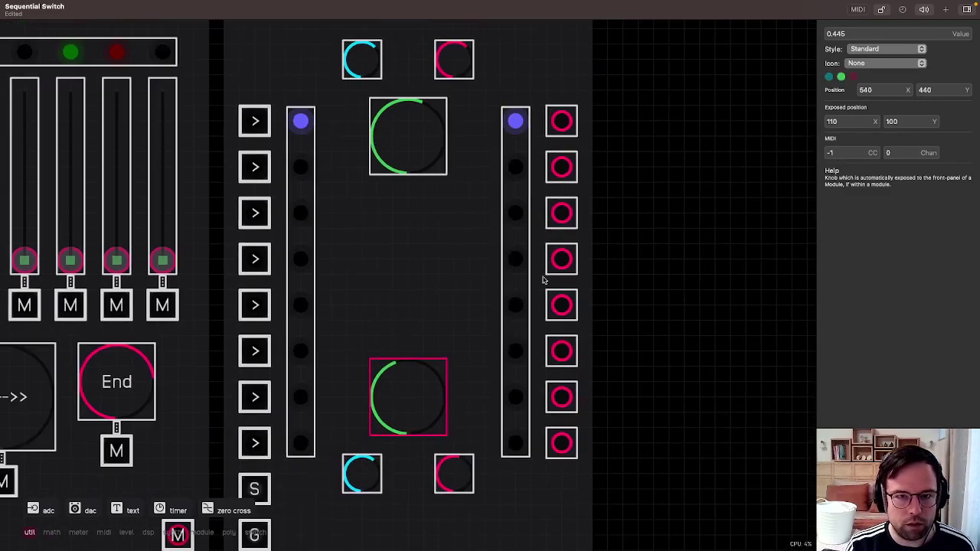
pyautogui.scroll(-3, 648, 290)
pyautogui.click(380, 397)
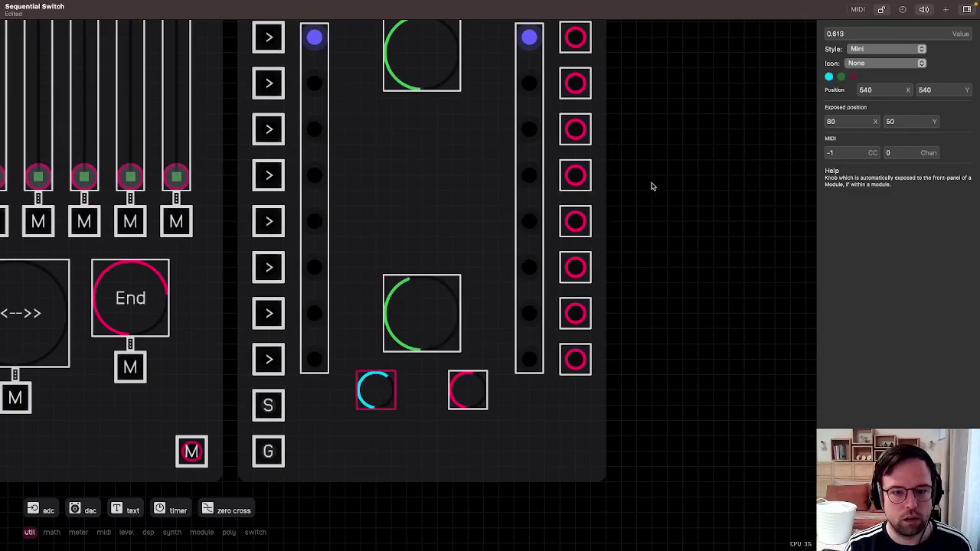
# Reposition the bottom cyan and red knobs at exposed height 40, with the lower green knob just above them at 110, 80.
pyautogui.scroll(3, 652, 186)
pyautogui.moveTo(378, 472); pyautogui.dragTo(380, 502)
pyautogui.moveTo(470, 472); pyautogui.dragTo(473, 499)
pyautogui.moveTo(372, 506); pyautogui.dragTo(372, 490)
pyautogui.moveTo(479, 502); pyautogui.dragTo(487, 482)
pyautogui.moveTo(421, 401); pyautogui.dragTo(426, 431)
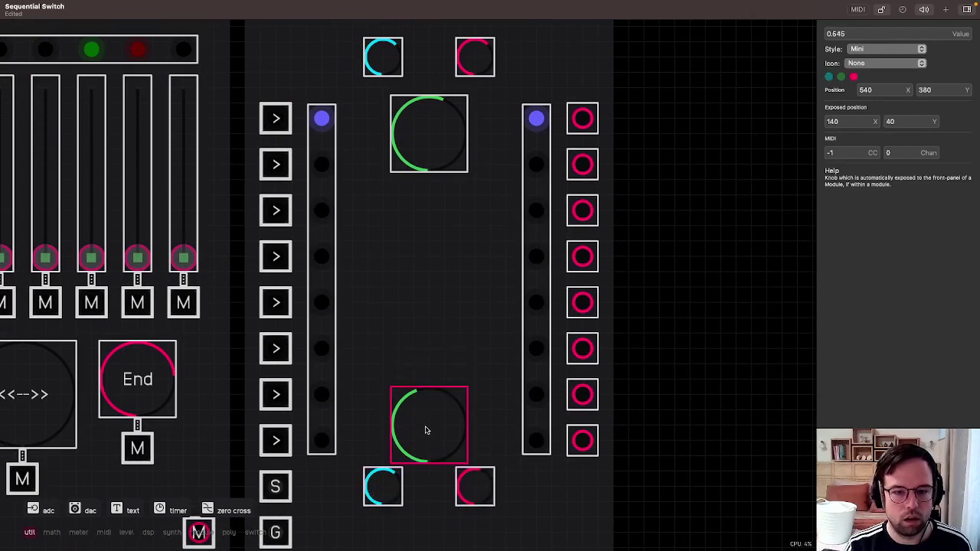
# Move the bottom cyan and red knobs above the lower green knob, matching the upper group's arrangement.
pyautogui.scroll(-4, 508, 262)
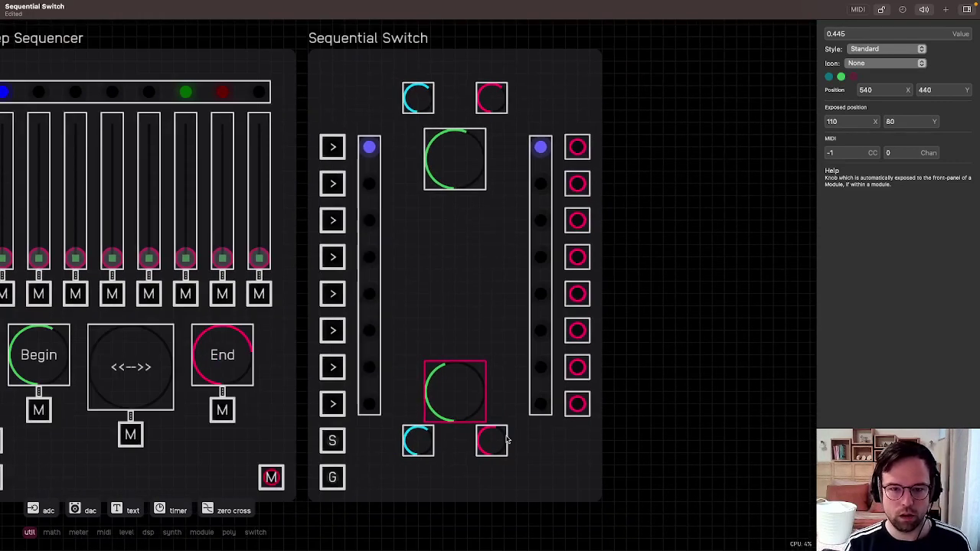
pyautogui.moveTo(498, 452); pyautogui.dragTo(496, 343)
pyautogui.moveTo(417, 441); pyautogui.dragTo(413, 334)
pyautogui.click(674, 224)
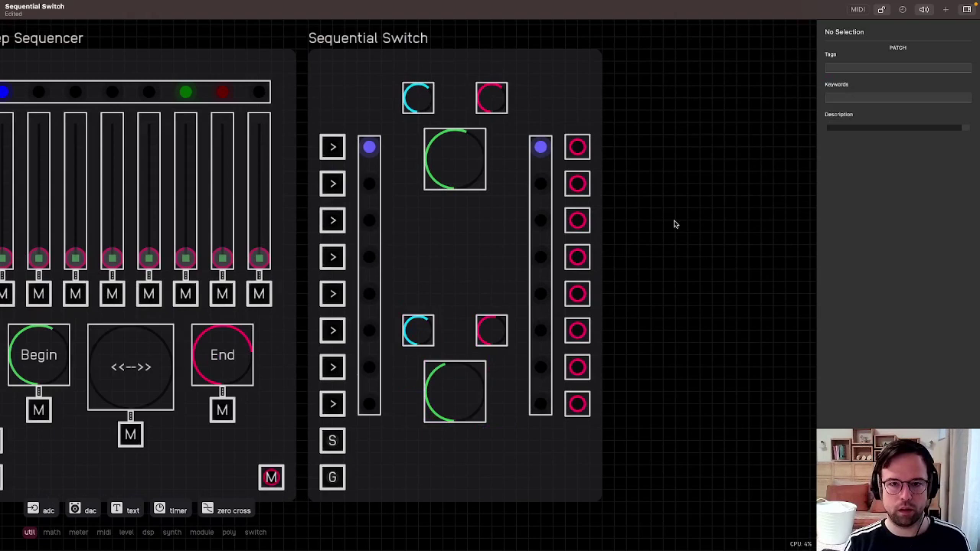
# Copy the End knob's Mod I/O Light, Input and Canvas nodes from the 8-Step Sequencer into the Sequential Switch module.
pyautogui.click(881, 9)
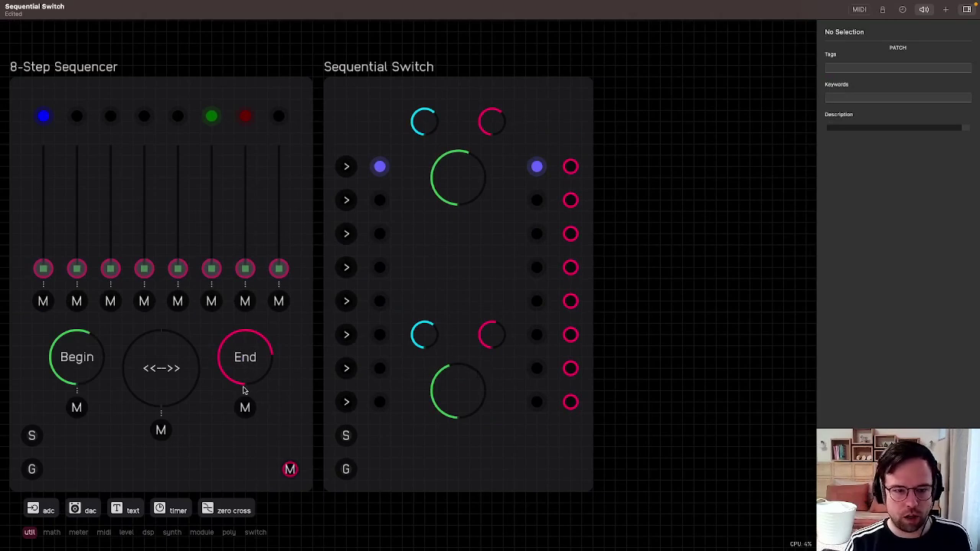
pyautogui.doubleClick(294, 403)
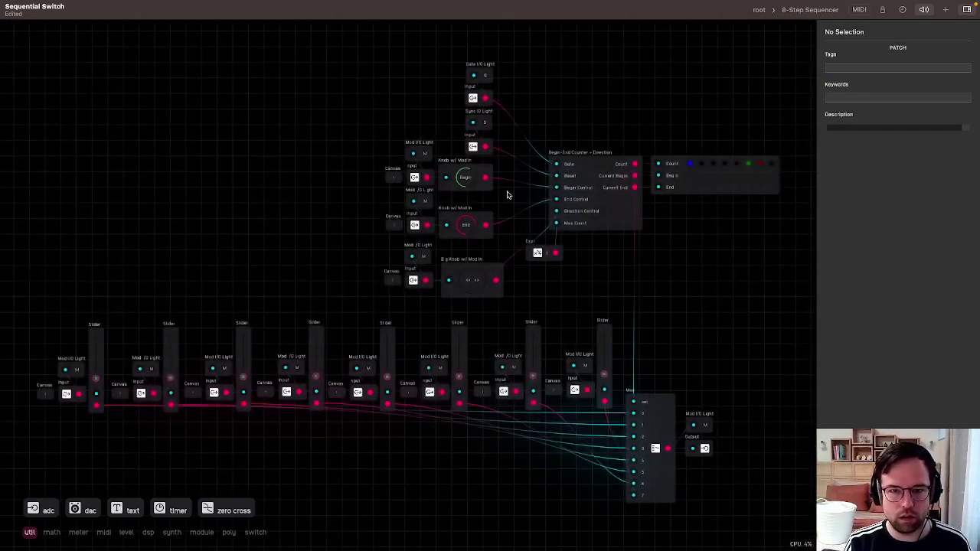
pyautogui.scroll(5, 463, 213)
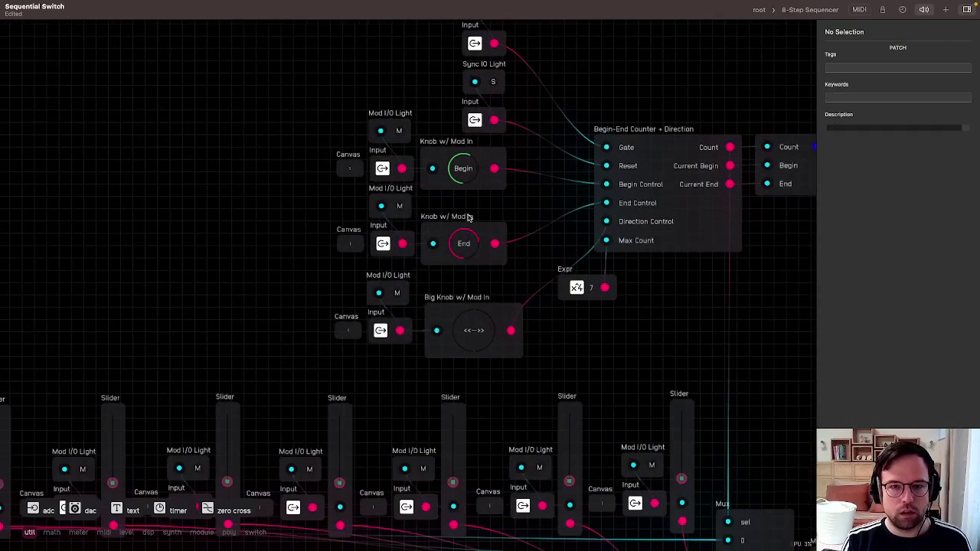
pyautogui.moveTo(418, 205); pyautogui.dragTo(337, 255)
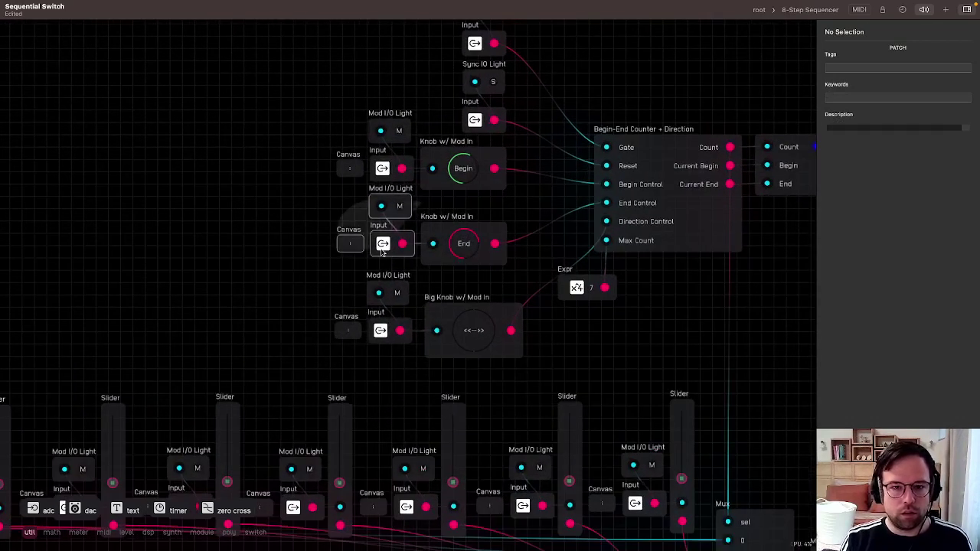
pyautogui.click(760, 11)
pyautogui.doubleClick(476, 262)
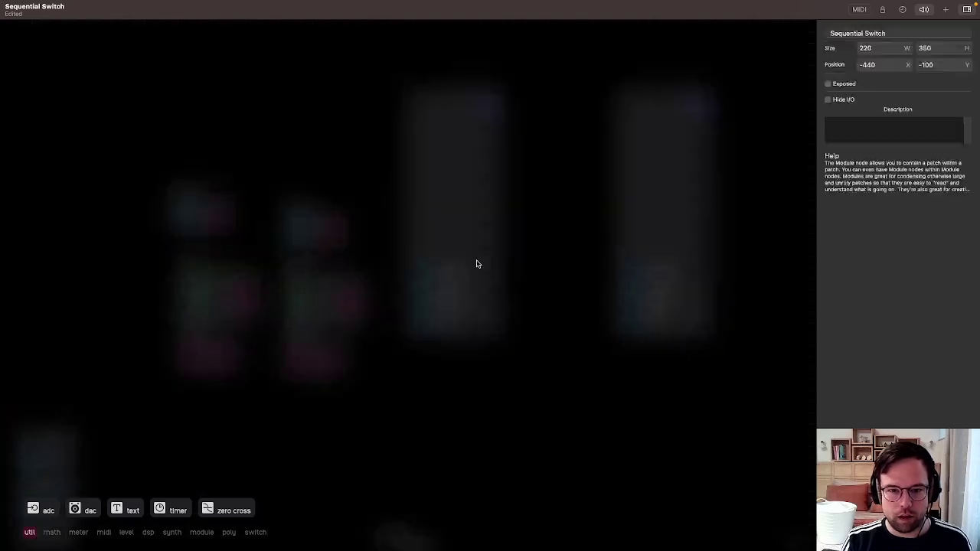
pyautogui.hotkey('ctrl', 'v')
# Place the pasted Mod I/O Light, Input and Canvas nodes to the left of the knob nodes.
pyautogui.moveTo(508, 259); pyautogui.dragTo(164, 255)
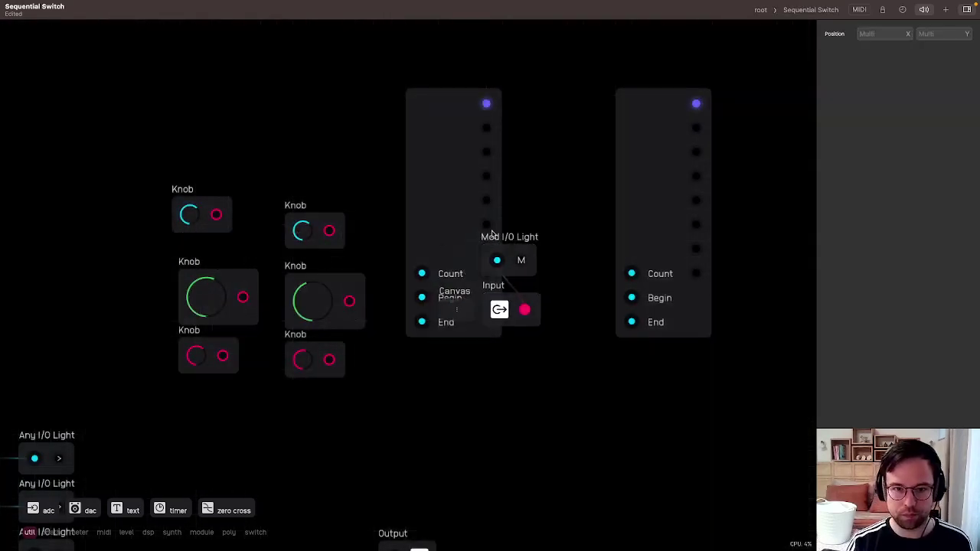
pyautogui.press('super+z')
pyautogui.press('super+shift+z')
pyautogui.moveTo(520, 265); pyautogui.dragTo(130, 275)
pyautogui.click(254, 131)
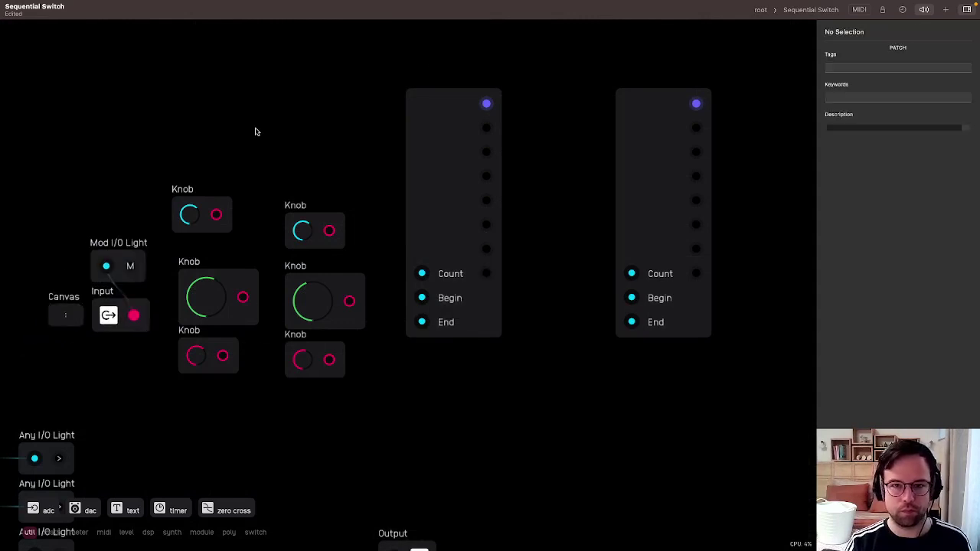
# On the front panel, place the M input beneath the lower cyan knob and move the lower green knob to 108, 53 to clear it.
pyautogui.click(760, 10)
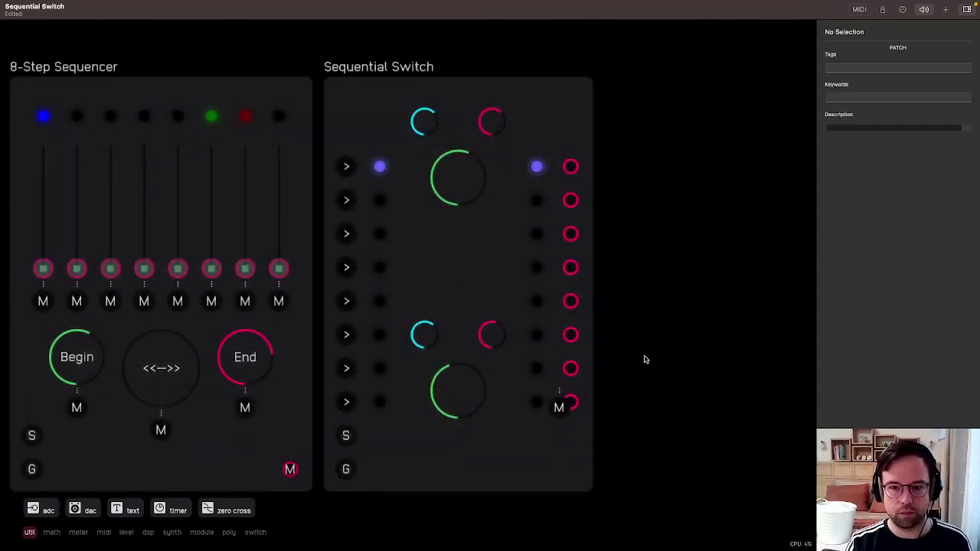
pyautogui.click(881, 10)
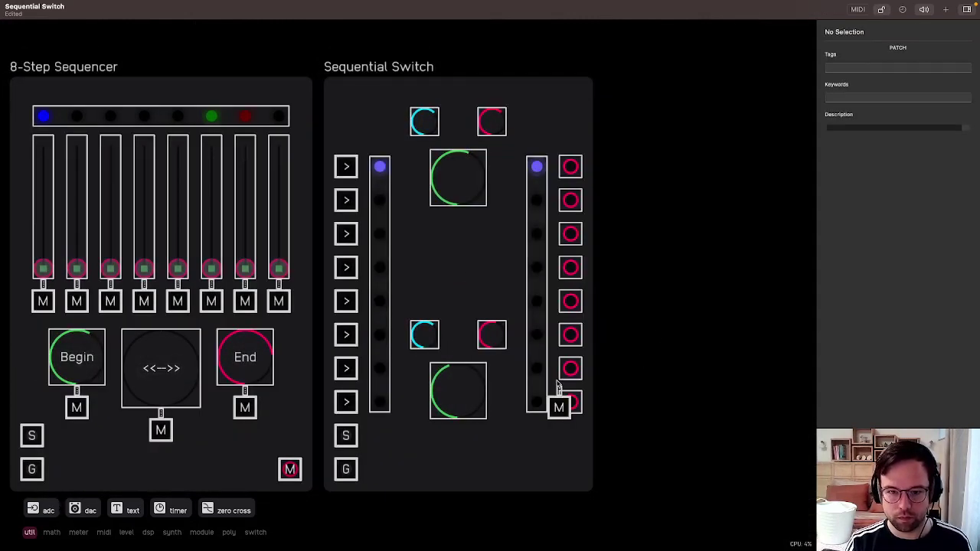
pyautogui.moveTo(558, 401); pyautogui.dragTo(419, 369)
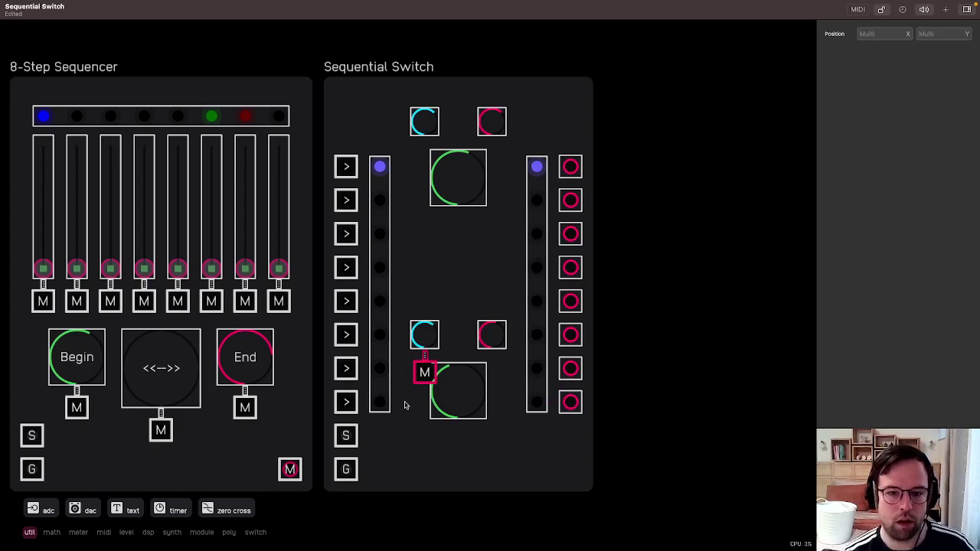
pyautogui.click(886, 10)
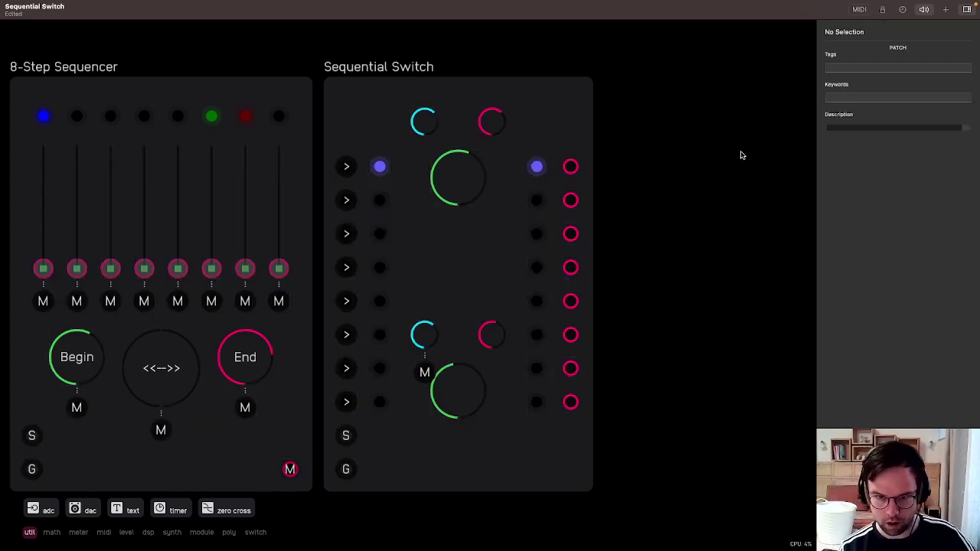
pyautogui.click(882, 10)
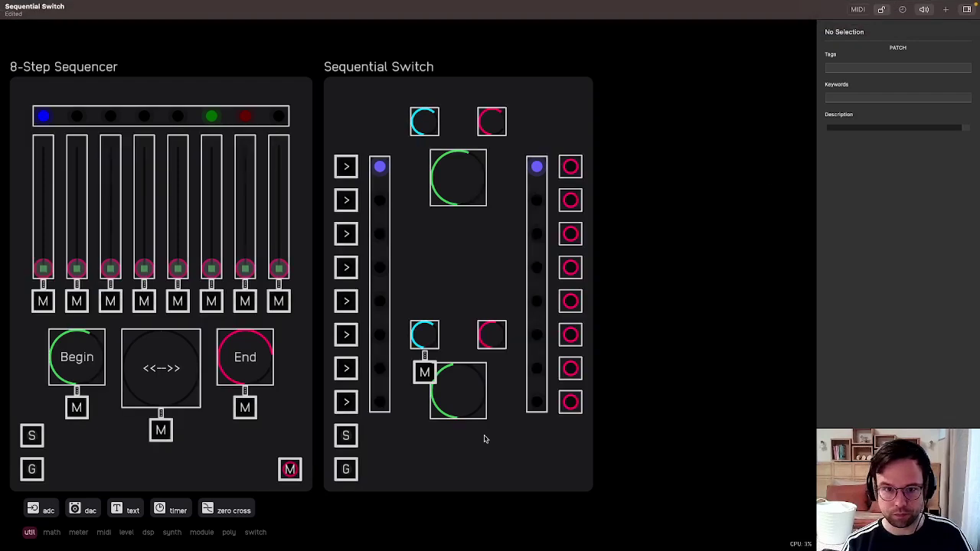
pyautogui.moveTo(470, 388); pyautogui.dragTo(468, 419)
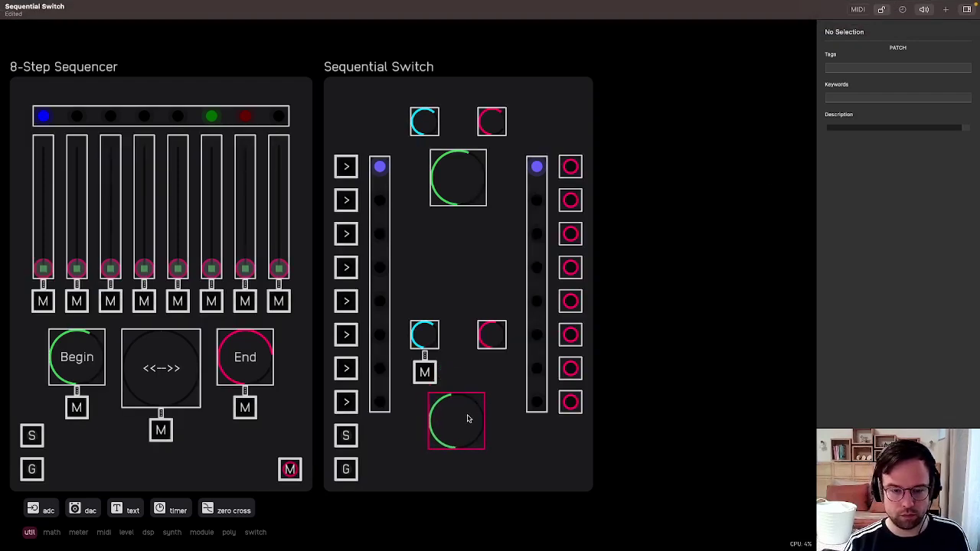
pyautogui.click(468, 419)
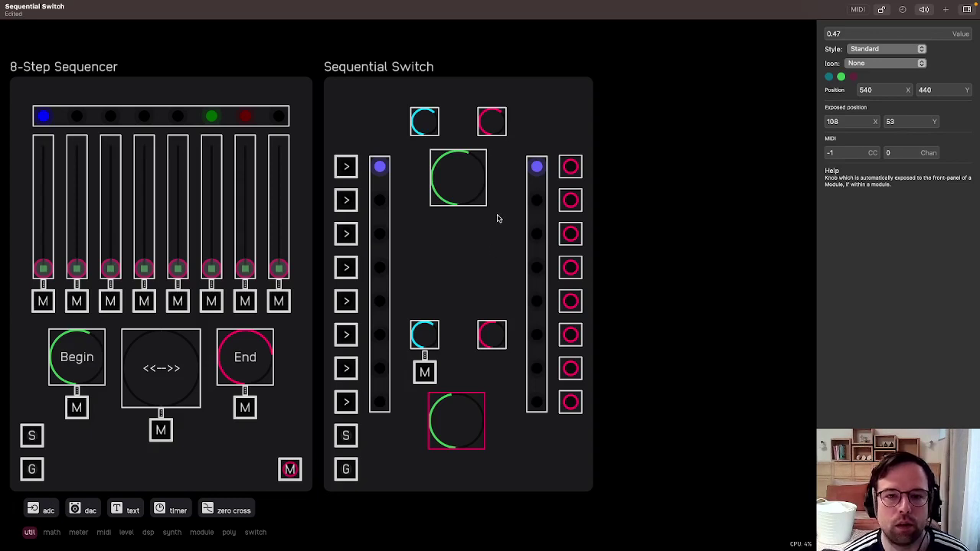
# Set both green knobs inside the Sequential Switch module to the Mini style and return to the root patch.
pyautogui.click(880, 11)
pyautogui.click(482, 201)
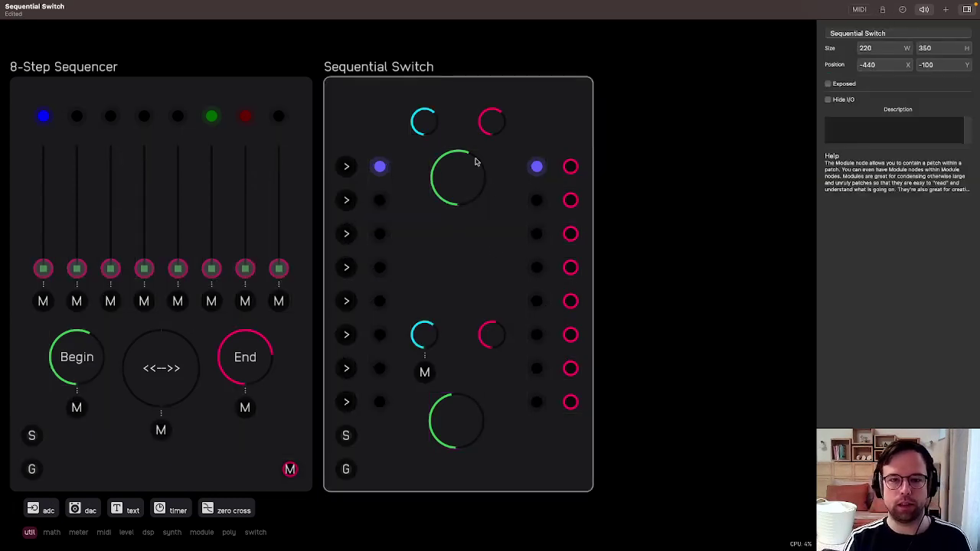
pyautogui.doubleClick(465, 284)
pyautogui.click(226, 283)
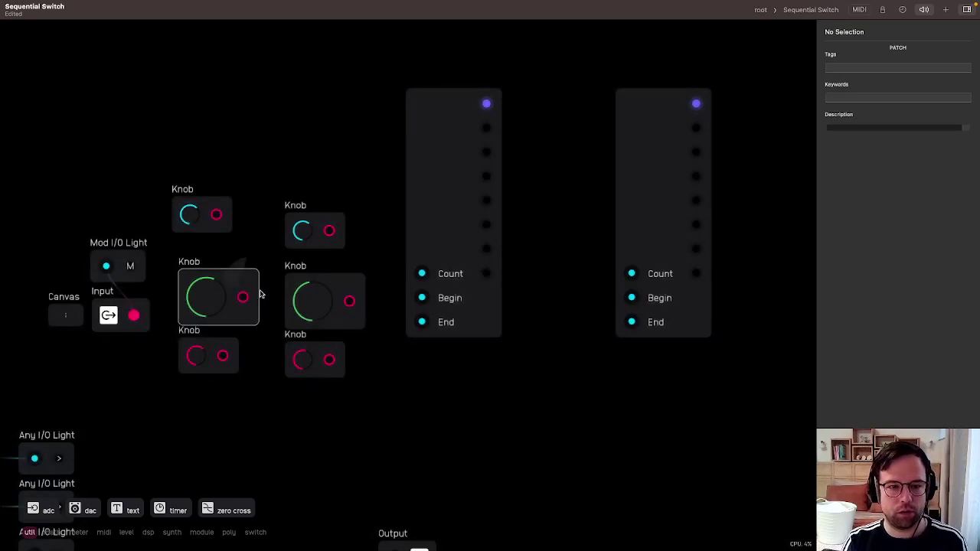
pyautogui.keyDown('shift'); pyautogui.click(329, 285); pyautogui.keyUp('shift')
pyautogui.click(866, 49)
pyautogui.click(863, 89)
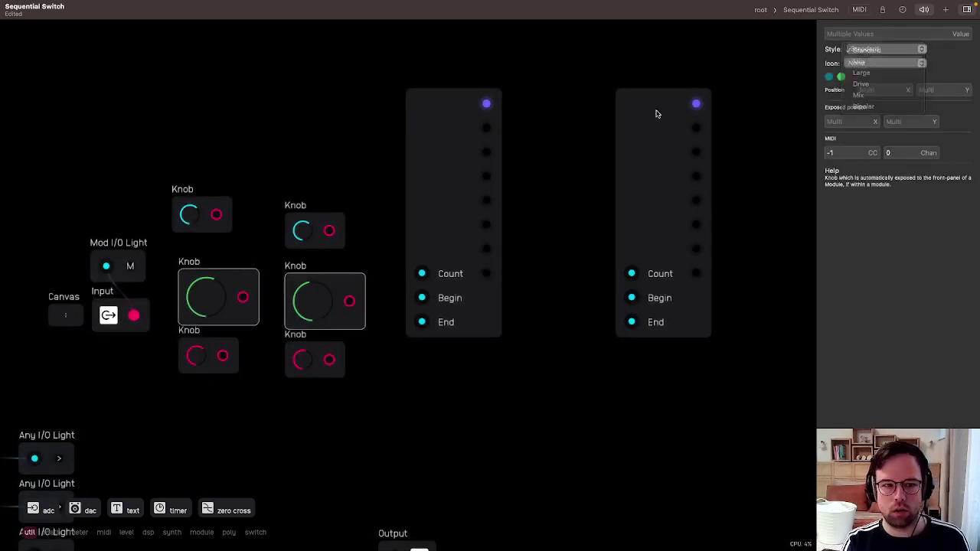
pyautogui.click(342, 150)
pyautogui.click(760, 10)
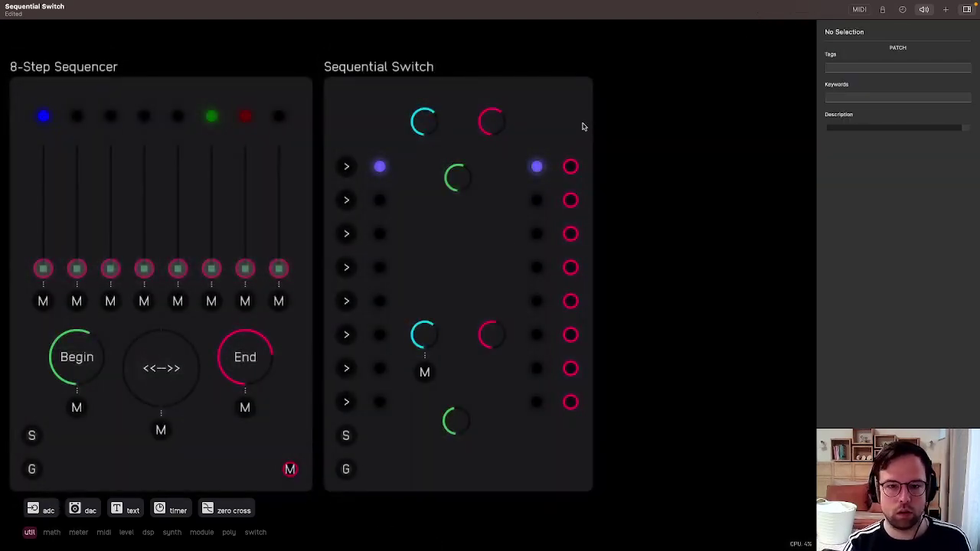
# Stack the upper cyan, green and red knobs vertically beside the left light column, with the red one at about 81, 217.
pyautogui.click(885, 9)
pyautogui.moveTo(427, 128); pyautogui.dragTo(432, 201)
pyautogui.moveTo(499, 122); pyautogui.dragTo(435, 236)
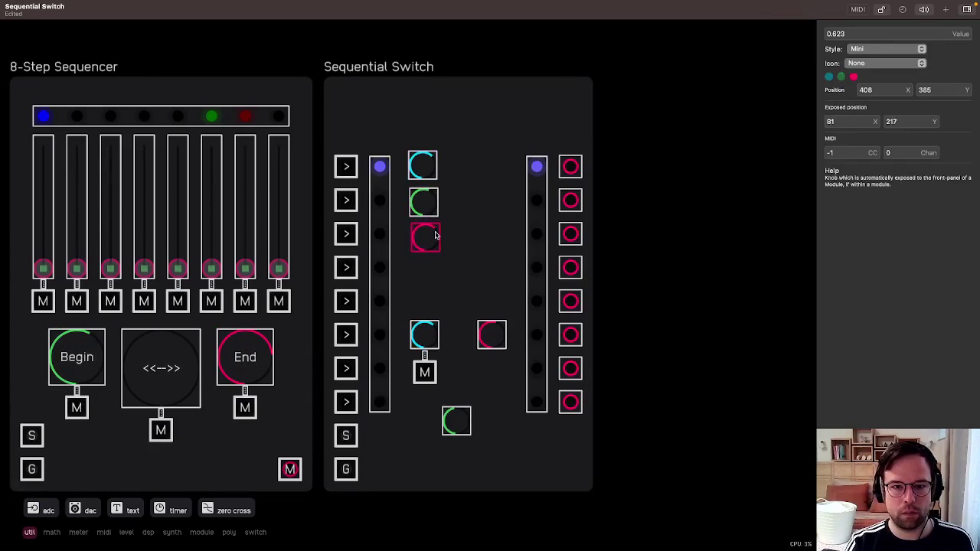
# Move the M input aside and stack the lower cyan, green and red knobs vertically beneath the upper group.
pyautogui.moveTo(492, 335); pyautogui.dragTo(424, 273)
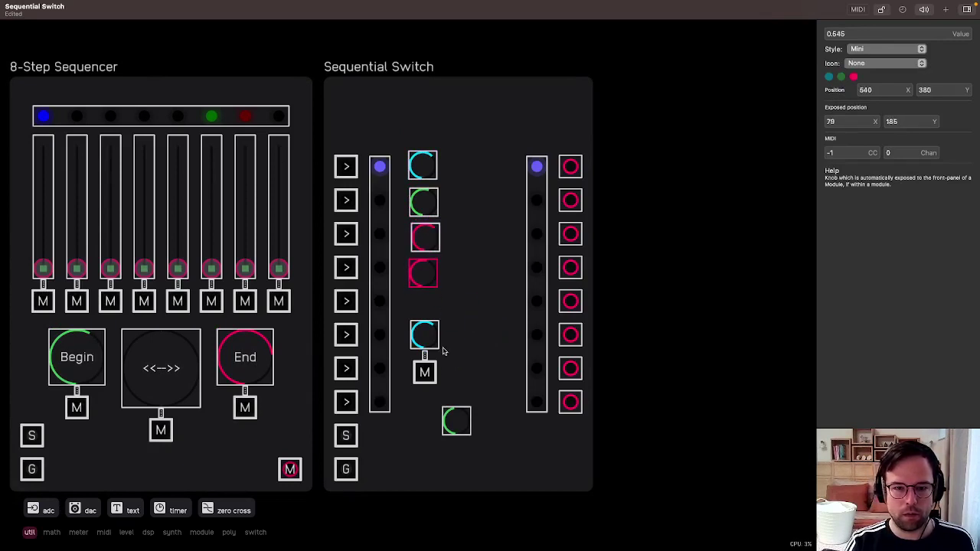
pyautogui.moveTo(424, 372); pyautogui.dragTo(478, 302)
pyautogui.moveTo(497, 271); pyautogui.dragTo(575, 82)
pyautogui.moveTo(429, 283); pyautogui.dragTo(482, 376)
pyautogui.moveTo(460, 410); pyautogui.dragTo(438, 373)
pyautogui.moveTo(424, 334); pyautogui.dragTo(422, 282)
pyautogui.moveTo(433, 382); pyautogui.dragTo(427, 316)
pyautogui.moveTo(477, 365); pyautogui.dragTo(427, 363)
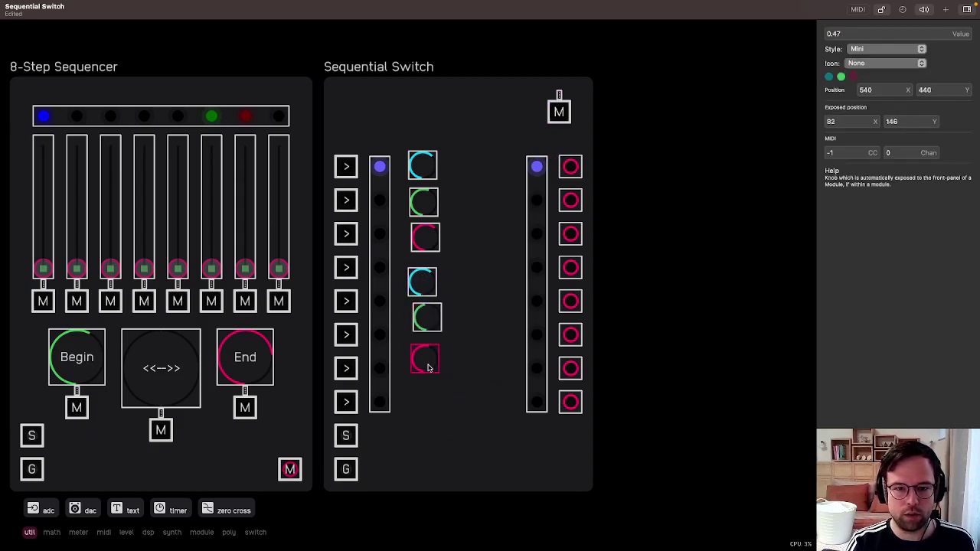
# Delete the Mod I/O Light, Input and Canvas nodes from the Sequential Switch module and return to the root patch.
pyautogui.click(555, 90)
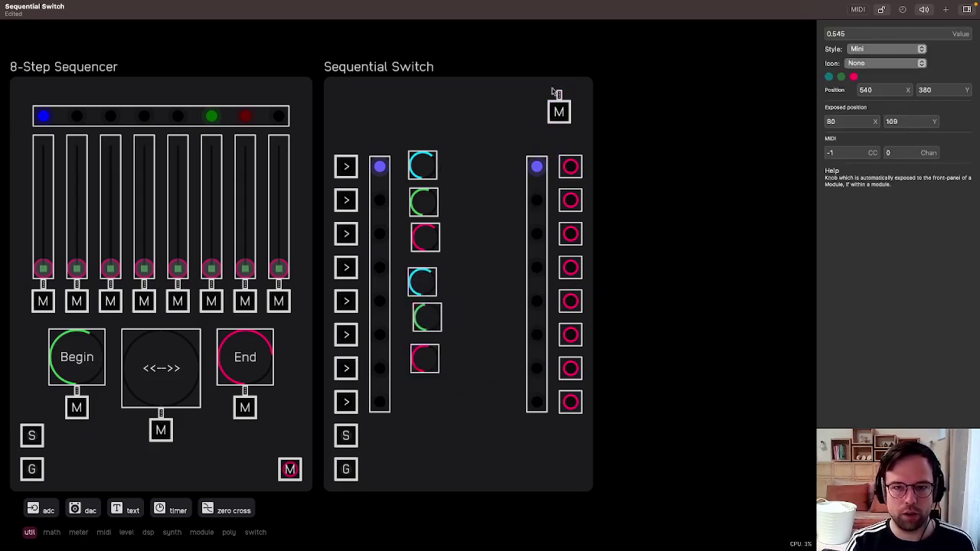
pyautogui.doubleClick(477, 111)
pyautogui.click(882, 10)
pyautogui.doubleClick(236, 125)
pyautogui.moveTo(86, 221)
pyautogui.mouseDown()
pyautogui.moveTo(118, 325)
pyautogui.moveTo(149, 280)
pyautogui.mouseUp()
pyautogui.press('BackSpace')
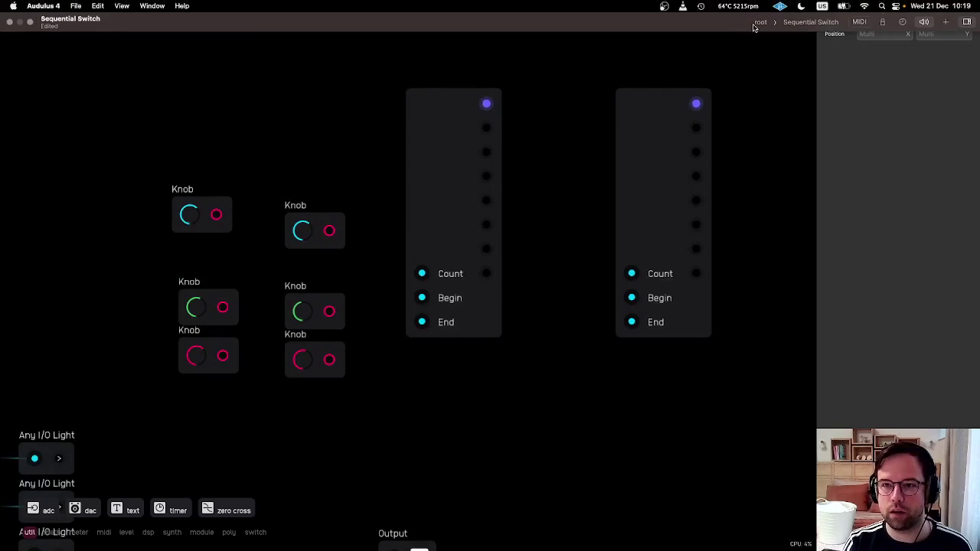
pyautogui.click(758, 23)
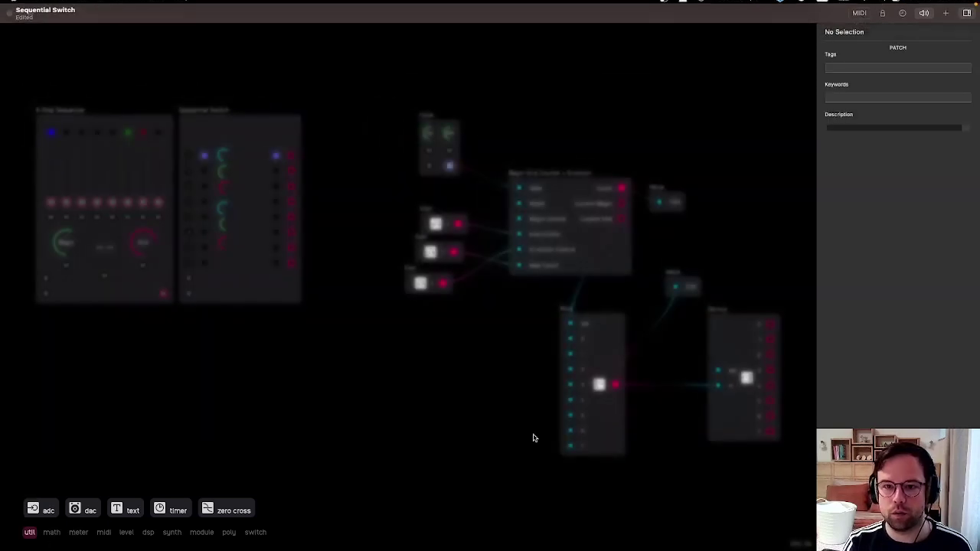
# Search the user modules for "vco" and "tile", and look through the tile modules' panel layouts.
pyautogui.click(946, 9)
pyautogui.click(711, 10)
pyautogui.write('vco')
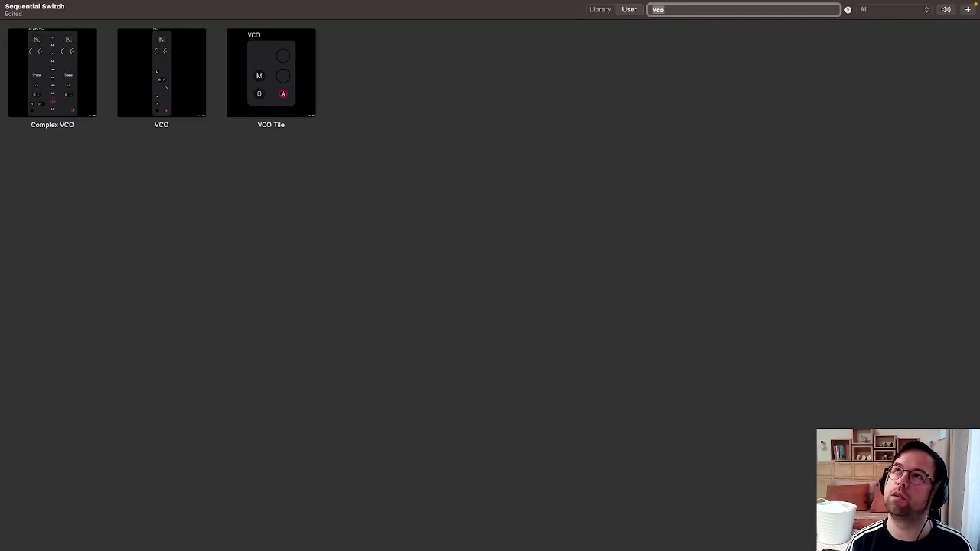
pyautogui.press('BackSpace')
pyautogui.press('BackSpace')
pyautogui.press('BackSpace')
pyautogui.write('tile')
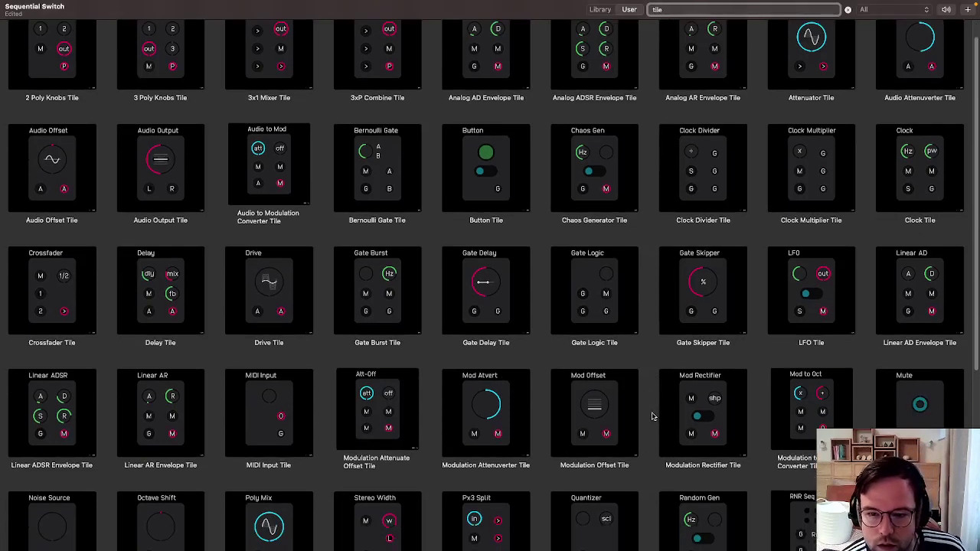
pyautogui.scroll(-5, 652, 415)
pyautogui.scroll(-2, 652, 415)
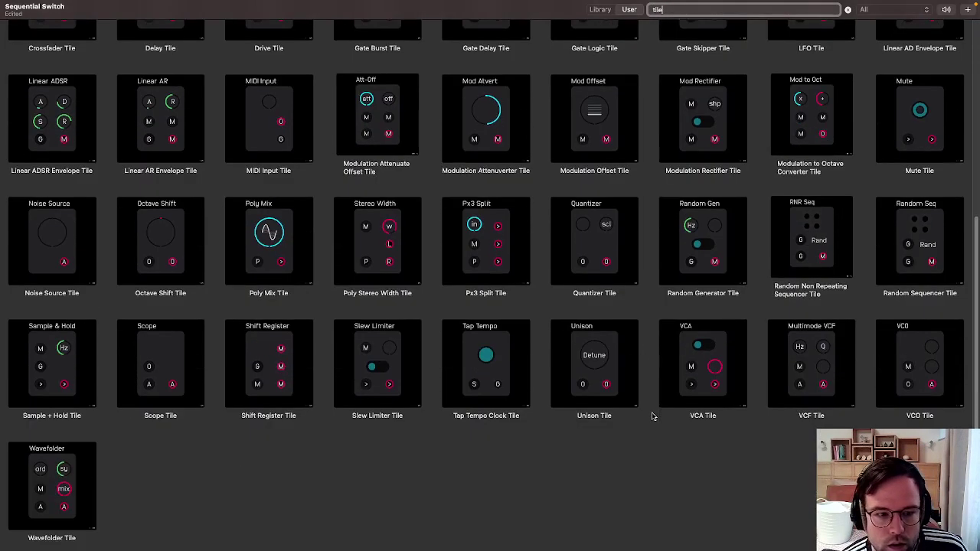
pyautogui.scroll(5, 653, 421)
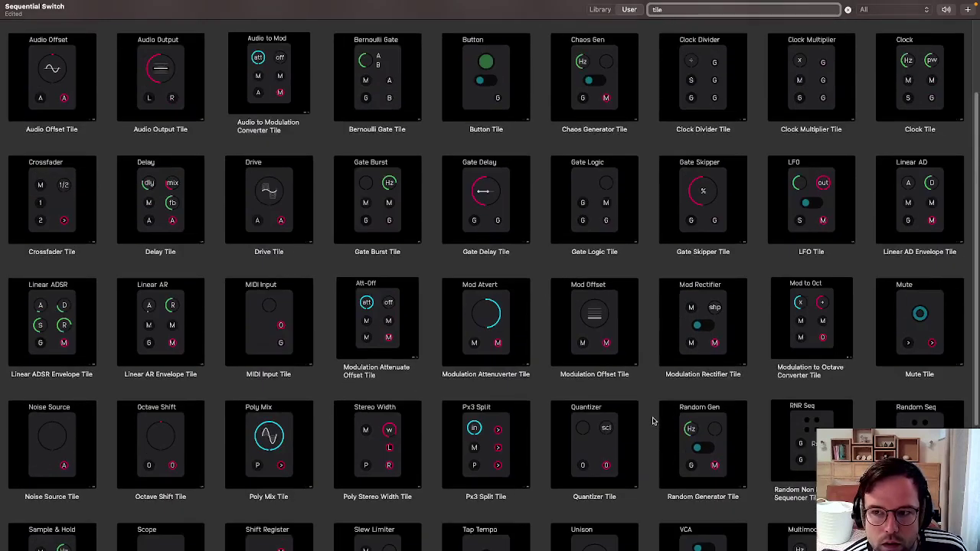
pyautogui.scroll(2, 329, 342)
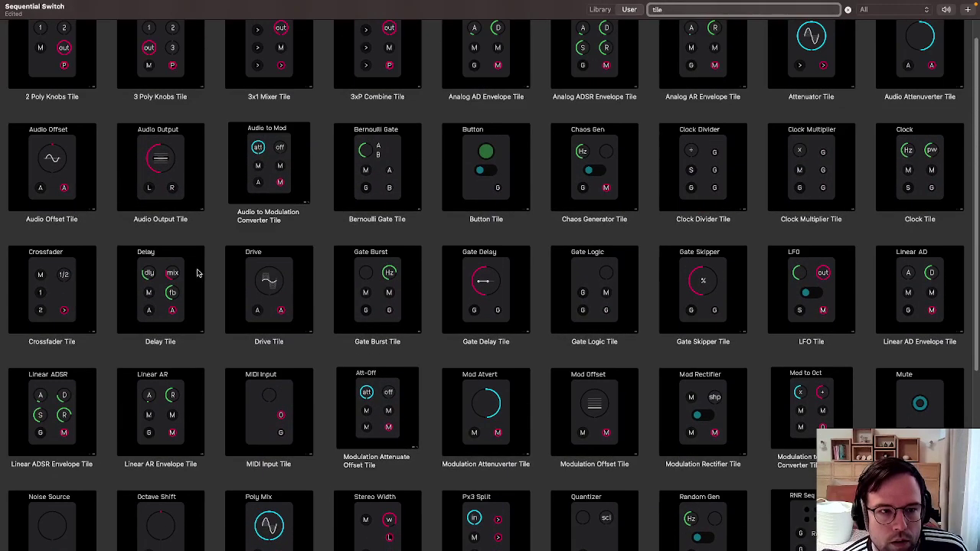
# Add a Delay Tile to the root patch and copy the Mod I/O Light, Input and Canvas nodes from inside it.
pyautogui.moveTo(181, 290); pyautogui.dragTo(436, 355)
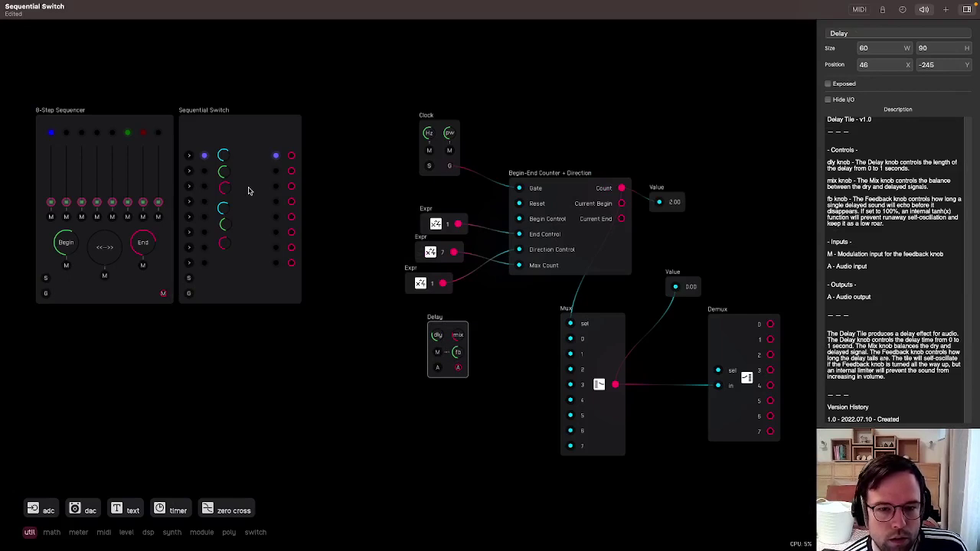
pyautogui.doubleClick(448, 328)
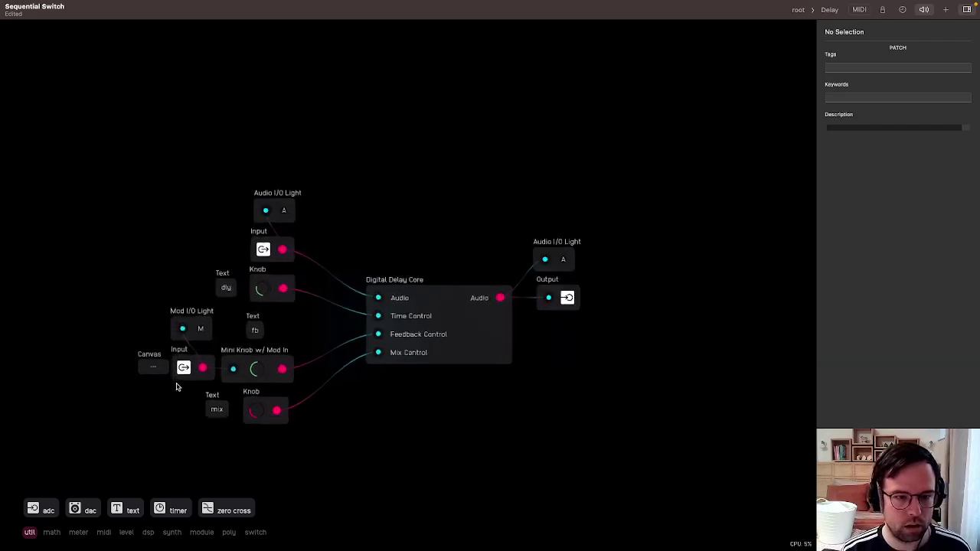
pyautogui.moveTo(162, 315); pyautogui.dragTo(141, 318)
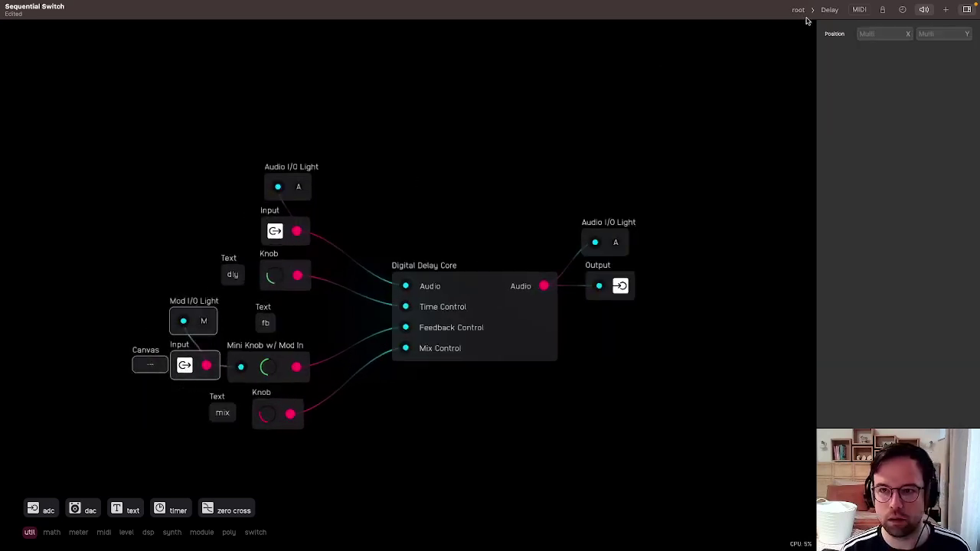
pyautogui.moveTo(172, 394); pyautogui.dragTo(233, 380)
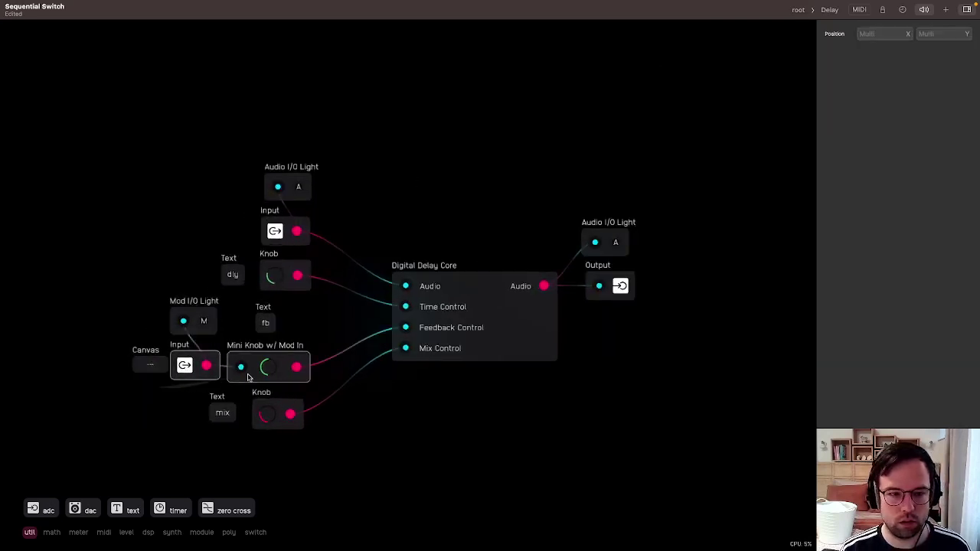
pyautogui.moveTo(158, 394); pyautogui.dragTo(188, 280)
pyautogui.moveTo(163, 405); pyautogui.dragTo(230, 381)
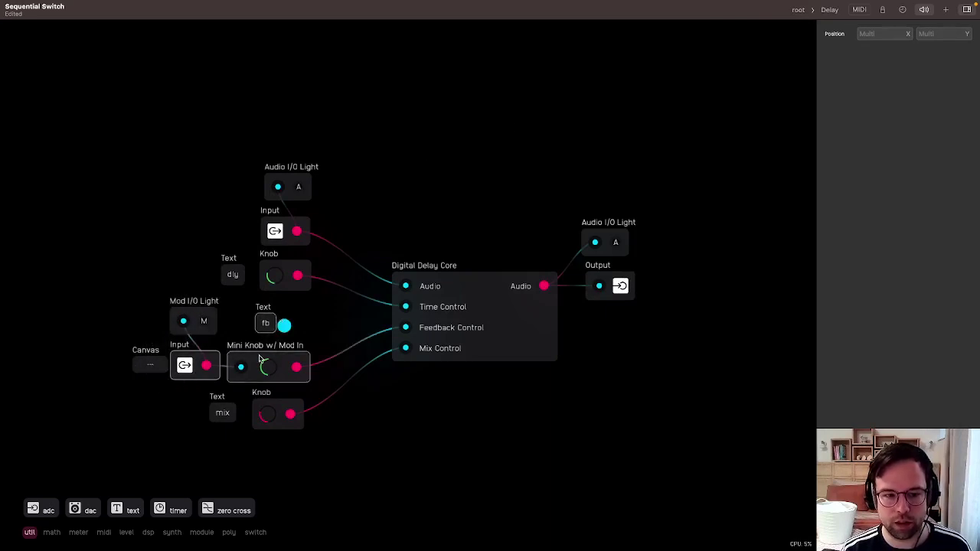
pyautogui.moveTo(167, 399); pyautogui.dragTo(197, 322)
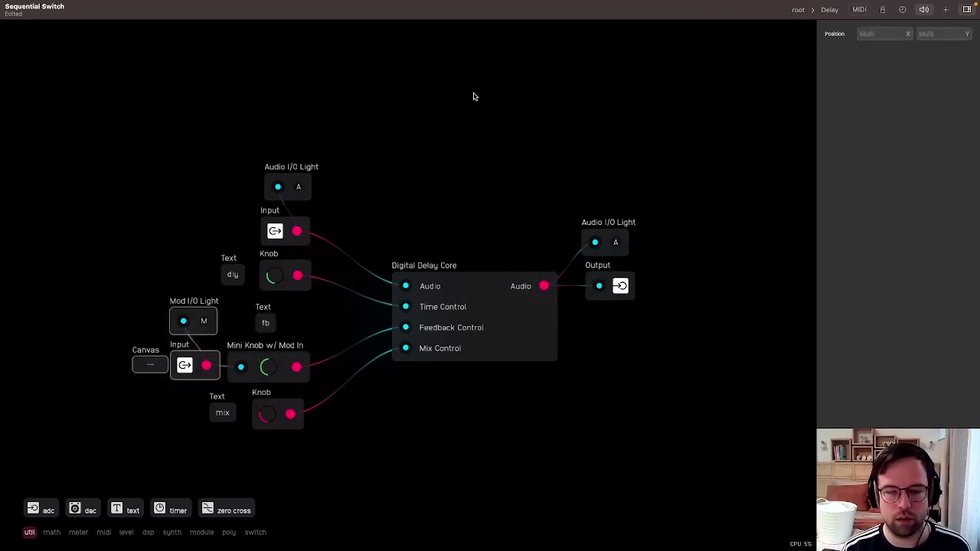
pyautogui.click(798, 9)
# Paste the copied Mod I/O Light, Input and Canvas nodes beside the knobs inside the Sequential Switch module and return to the root patch.
pyautogui.doubleClick(253, 220)
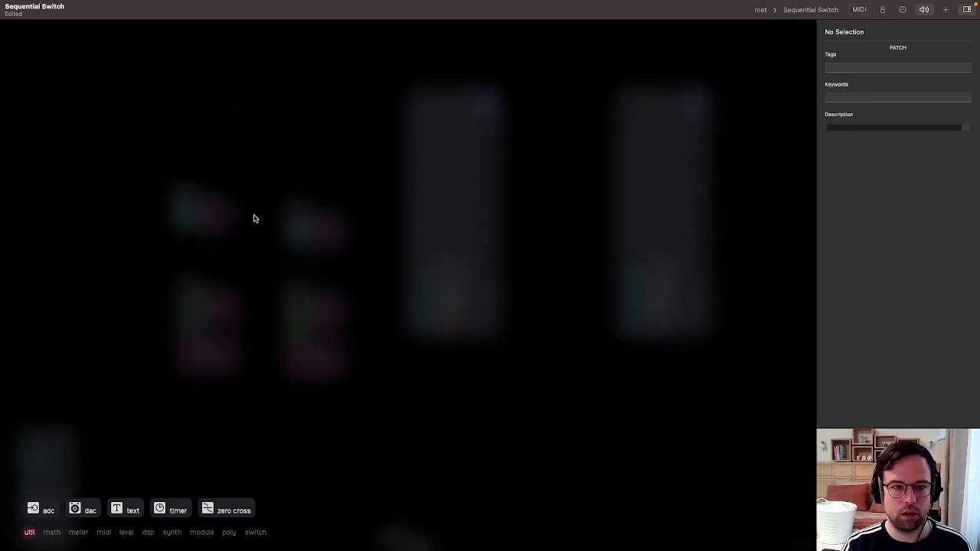
pyautogui.press('super+v')
pyautogui.moveTo(389, 320); pyautogui.dragTo(120, 241)
pyautogui.click(612, 95)
pyautogui.click(758, 10)
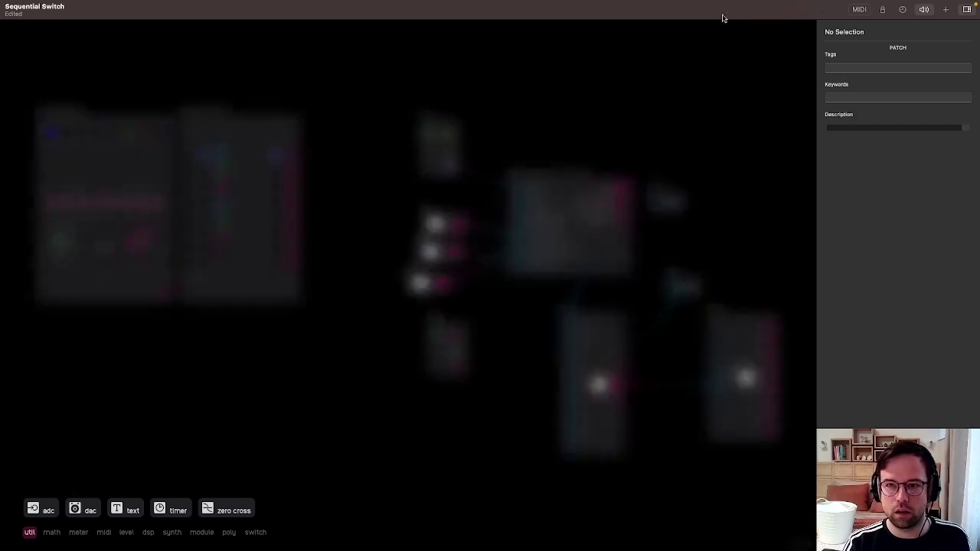
# Check how the pasted M input and its dotted line sit on the Sequential Switch panel and inside its patch.
pyautogui.scroll(4, 191, 171)
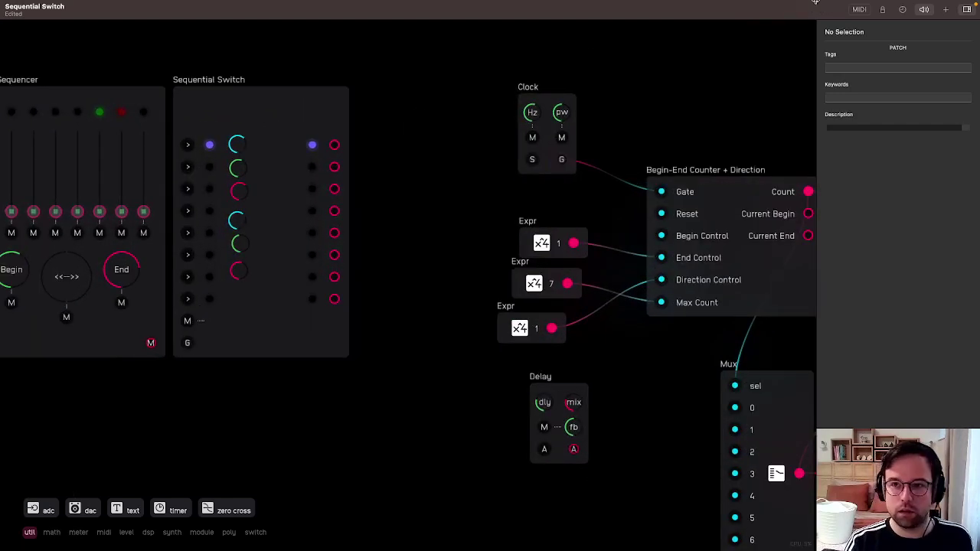
pyautogui.scroll(2, 141, 339)
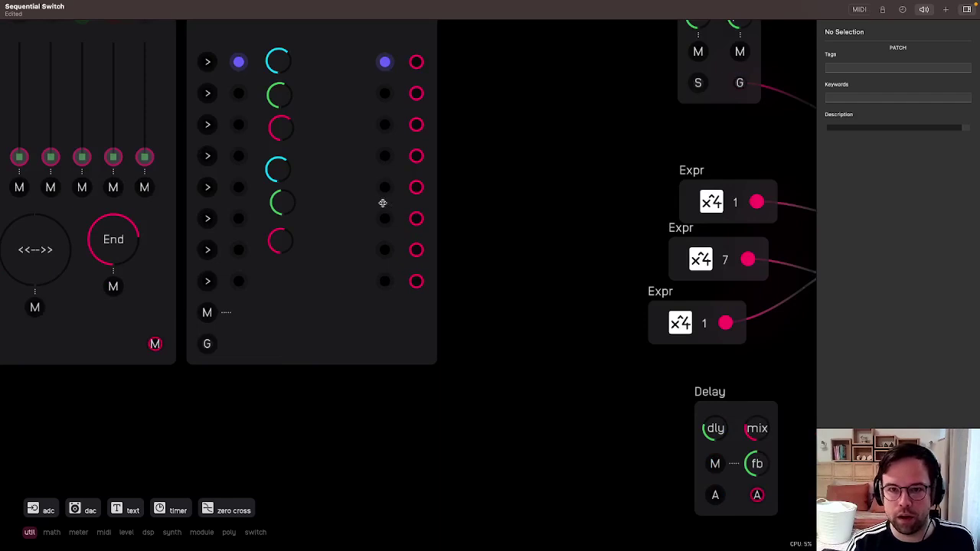
pyautogui.click(881, 9)
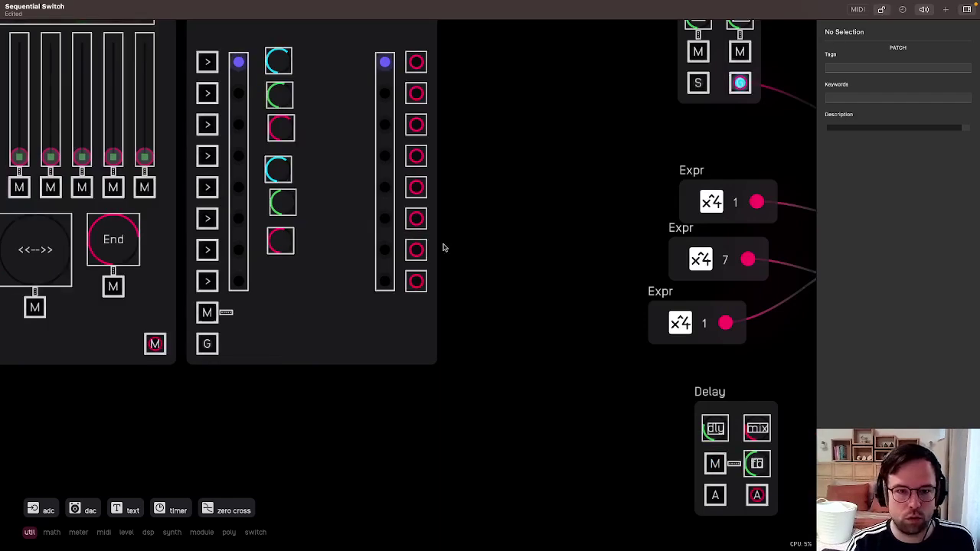
pyautogui.click(881, 10)
pyautogui.doubleClick(268, 309)
pyautogui.hscroll(-5, 158, 344)
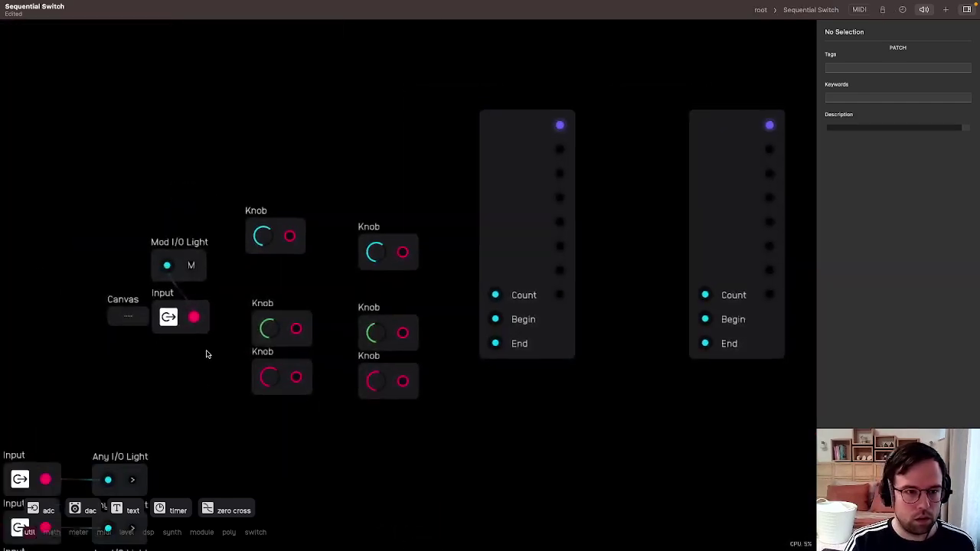
pyautogui.click(248, 279)
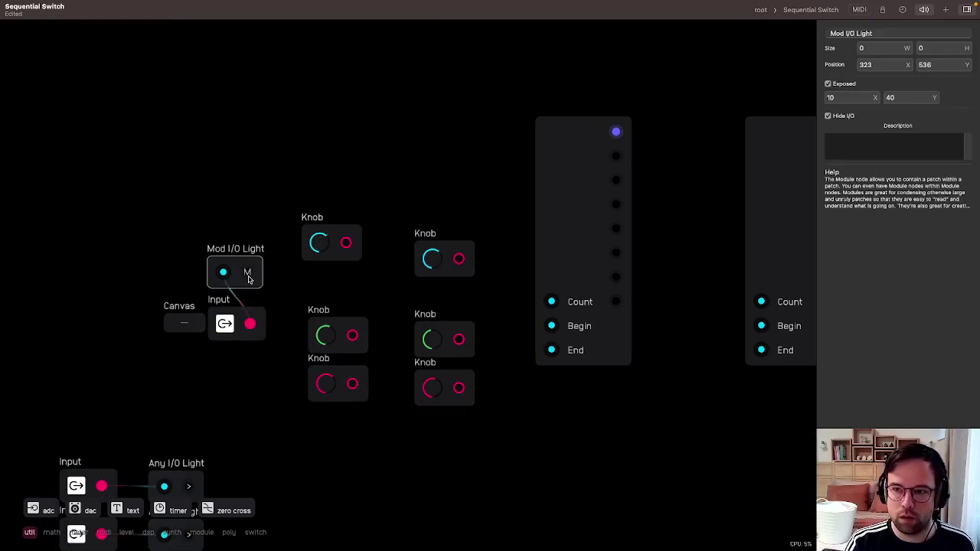
pyautogui.moveTo(254, 219)
pyautogui.mouseDown()
pyautogui.moveTo(162, 310)
pyautogui.moveTo(228, 346)
pyautogui.moveTo(233, 340)
pyautogui.mouseUp()
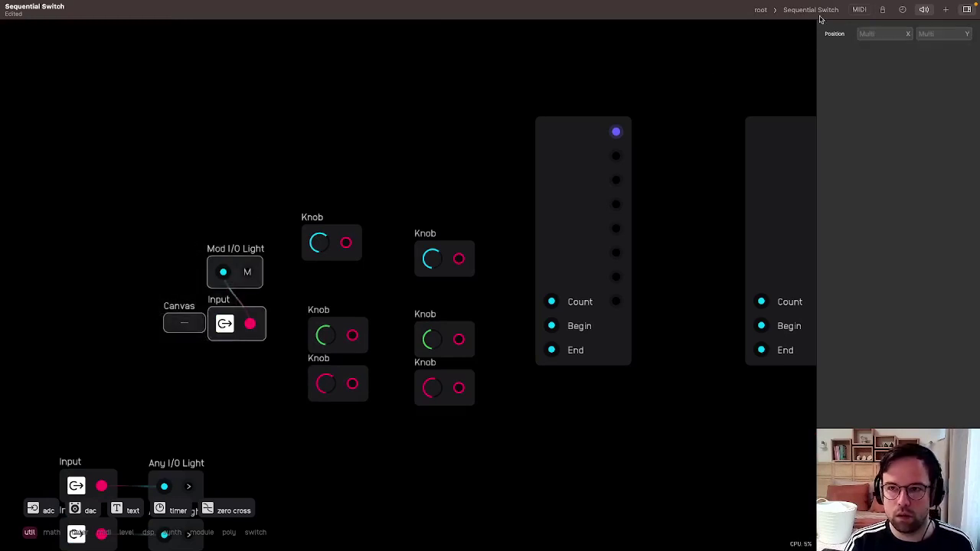
pyautogui.click(760, 10)
# Cut the Sync IO Light and its connected Input from the Sequential Switch module and return to the root patch.
pyautogui.doubleClick(283, 317)
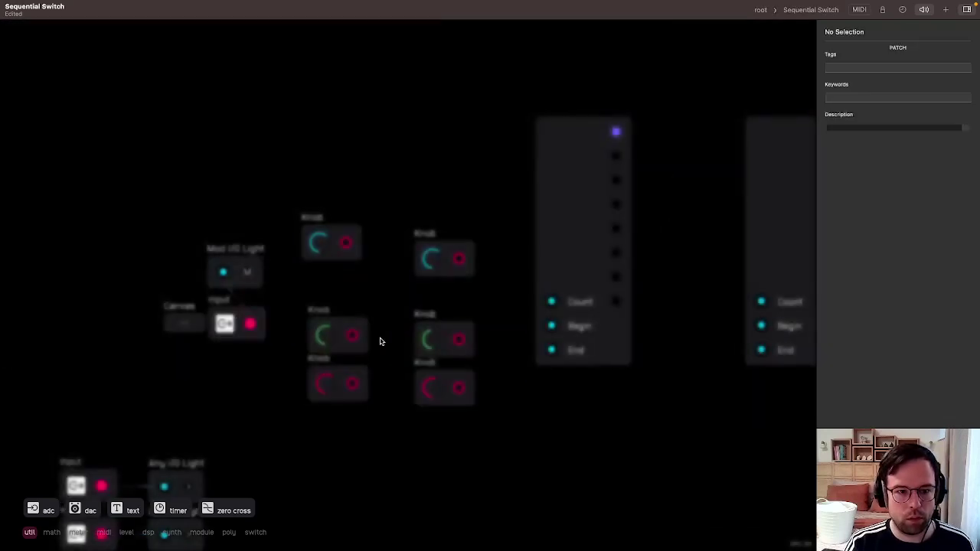
pyautogui.scroll(-10, 464, 411)
pyautogui.scroll(-3, 344, 399)
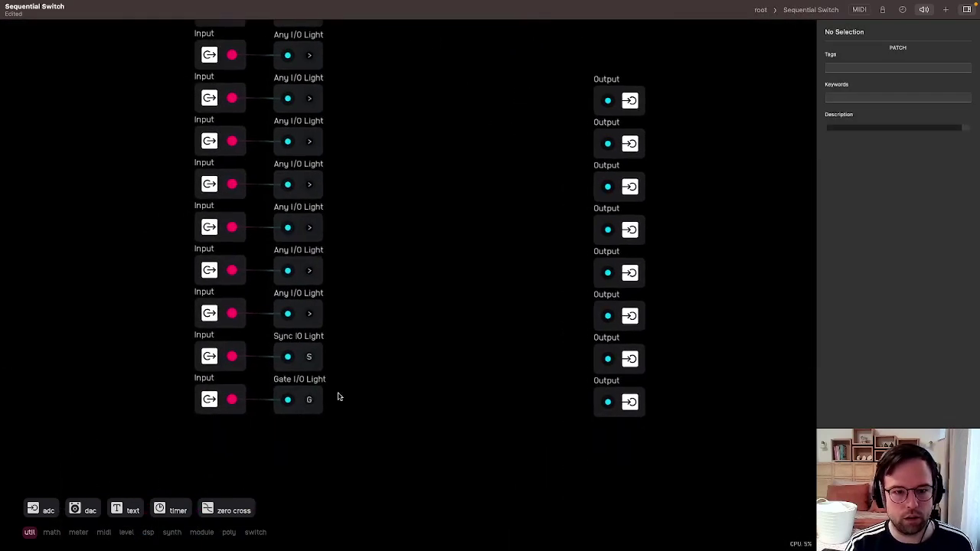
pyautogui.moveTo(349, 358); pyautogui.dragTo(228, 355)
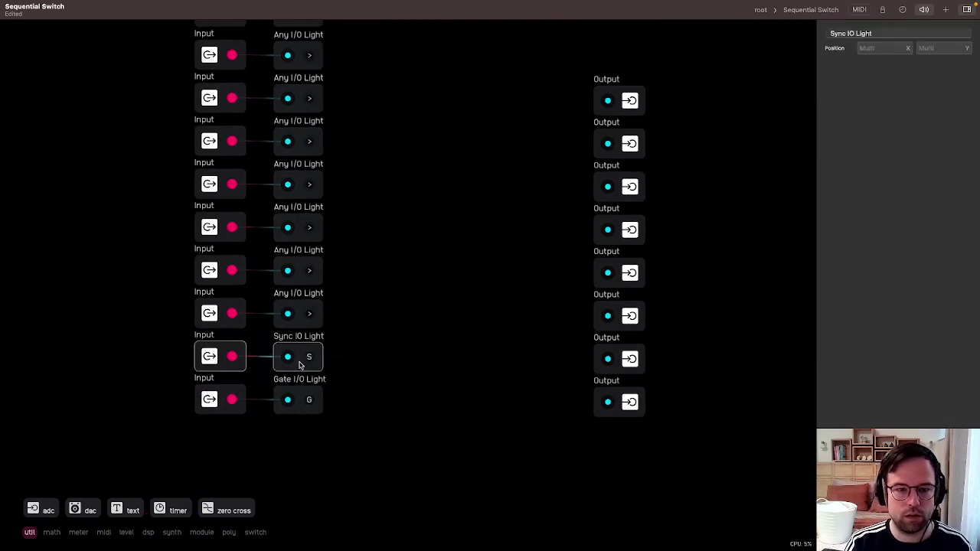
pyautogui.click(759, 11)
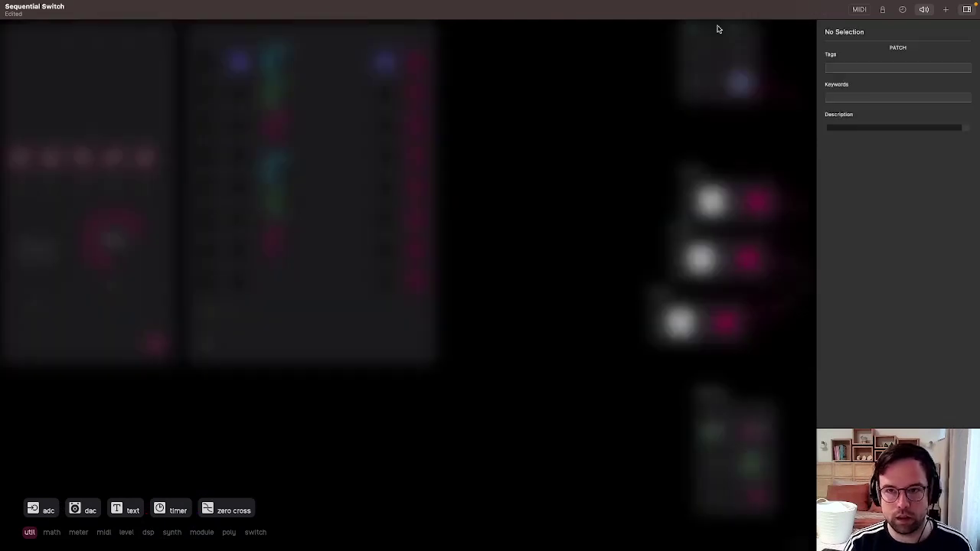
# Move the M input and its dotted line to the free panel area beneath the lower red knob.
pyautogui.click(883, 10)
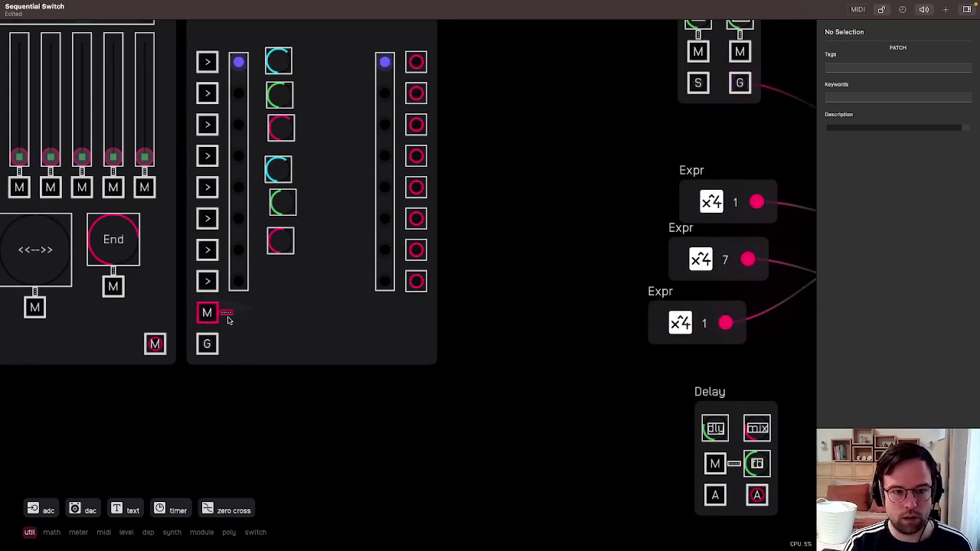
pyautogui.click(210, 312)
pyautogui.moveTo(222, 310); pyautogui.dragTo(297, 323)
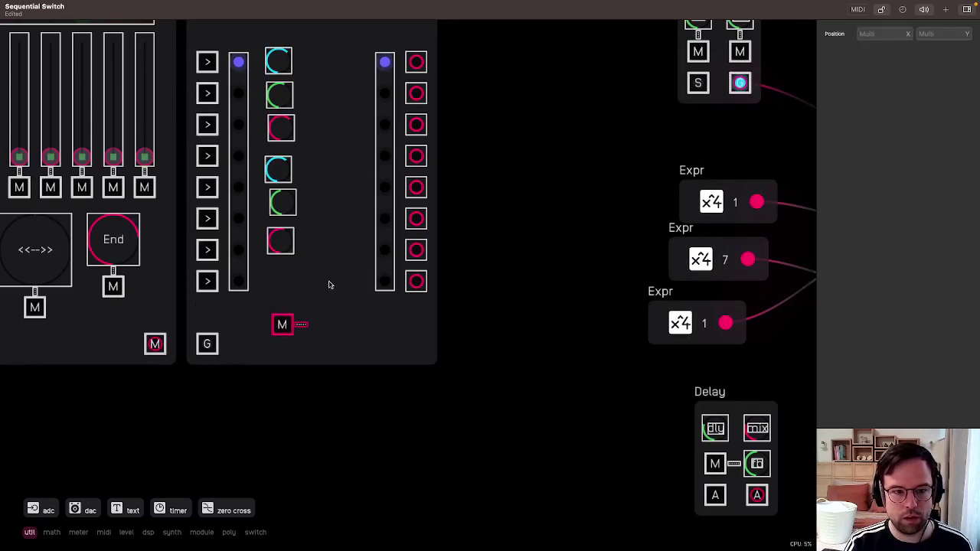
pyautogui.click(880, 10)
# Restore the Sync IO Light and its Input inside the Sequential Switch module and return to the root patch.
pyautogui.doubleClick(309, 293)
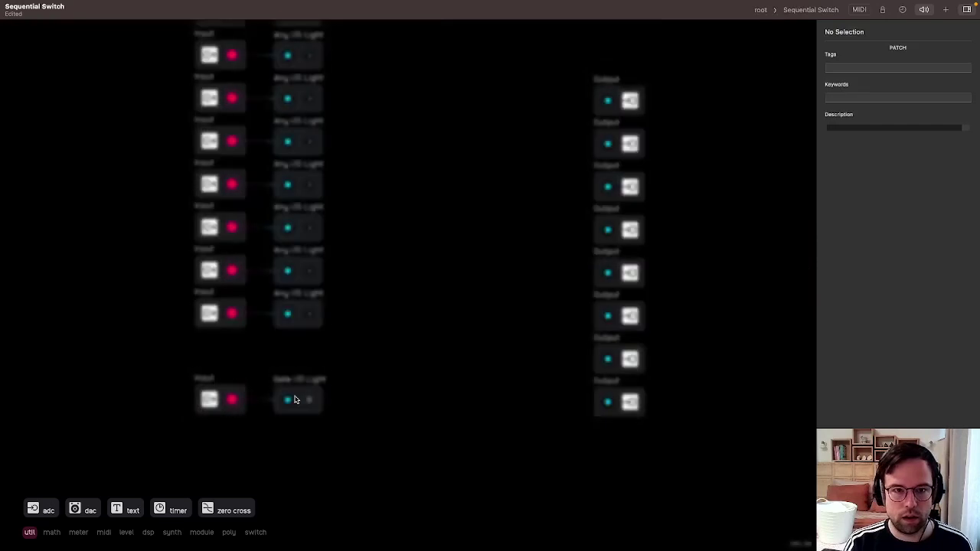
pyautogui.moveTo(457, 164); pyautogui.dragTo(475, 541)
pyautogui.moveTo(396, 200)
pyautogui.mouseDown()
pyautogui.moveTo(325, 210)
pyautogui.moveTo(399, 256)
pyautogui.mouseUp()
pyautogui.click(760, 9)
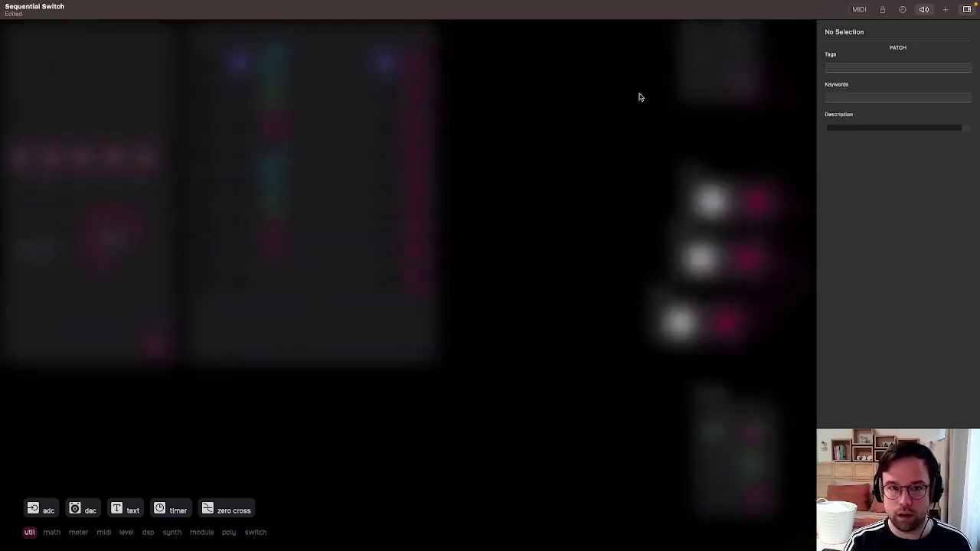
# Delete the Mod I/O Light, Input and Canvas nodes beside the knobs and paste them back in the same place.
pyautogui.doubleClick(337, 324)
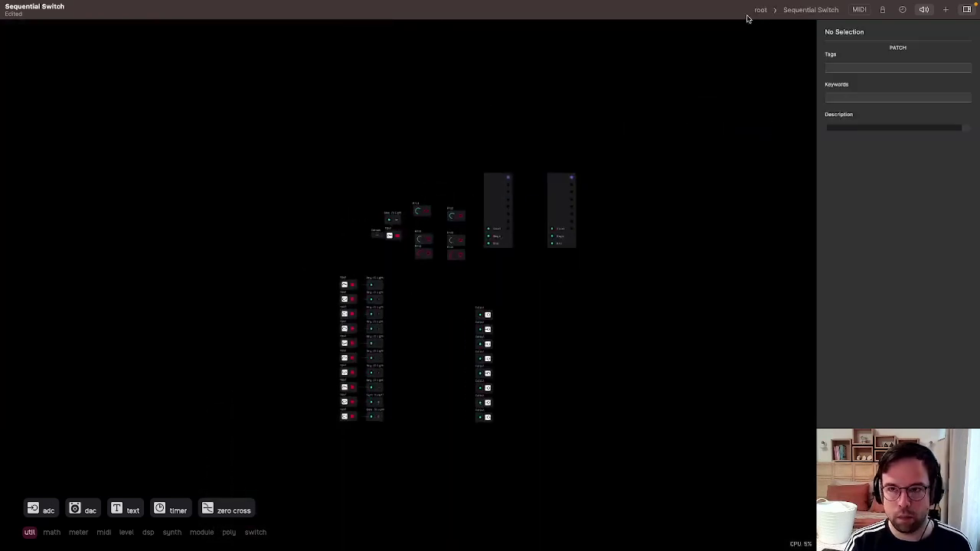
pyautogui.scroll(5, 392, 163)
pyautogui.moveTo(376, 240)
pyautogui.mouseDown()
pyautogui.moveTo(364, 374)
pyautogui.moveTo(405, 318)
pyautogui.mouseUp()
pyautogui.press('BackSpace')
pyautogui.press('super+v')
pyautogui.click(411, 286)
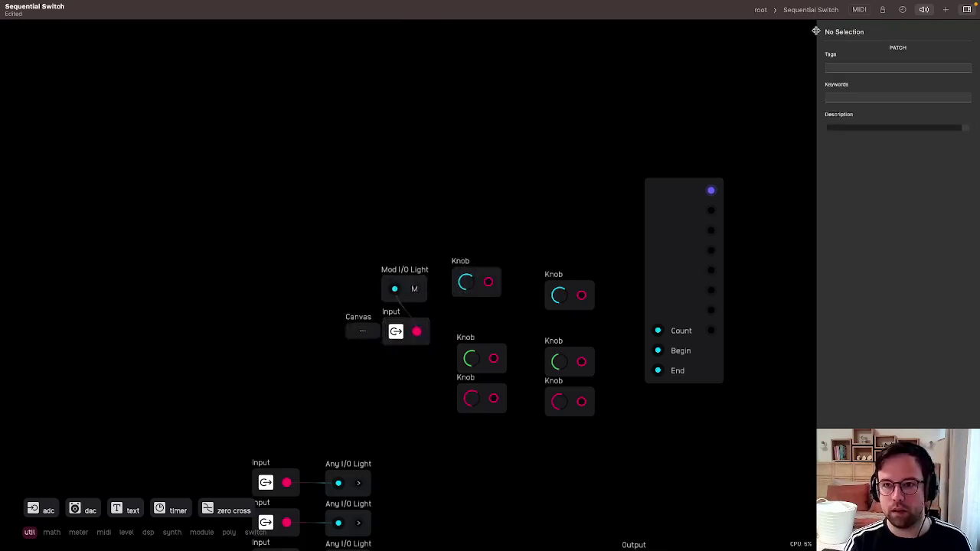
pyautogui.click(760, 11)
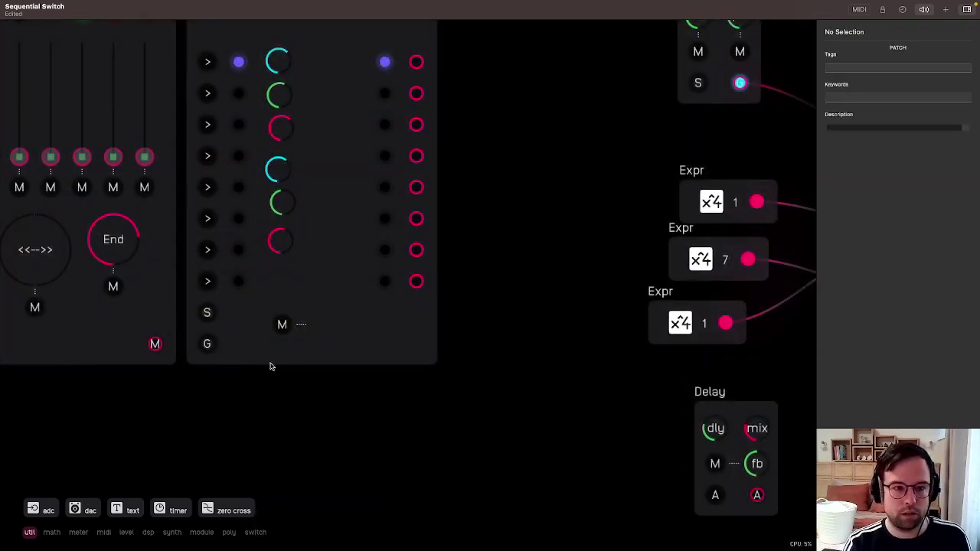
# Shift the six knobs towards the output lights and place the M input with its dotted line beside the upper cyan knob.
pyautogui.click(881, 10)
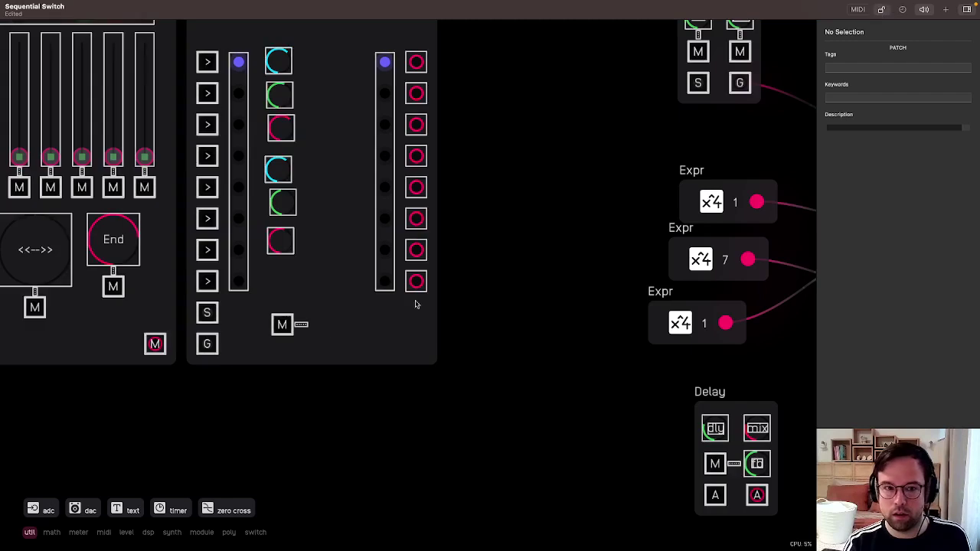
pyautogui.moveTo(281, 325); pyautogui.dragTo(263, 281)
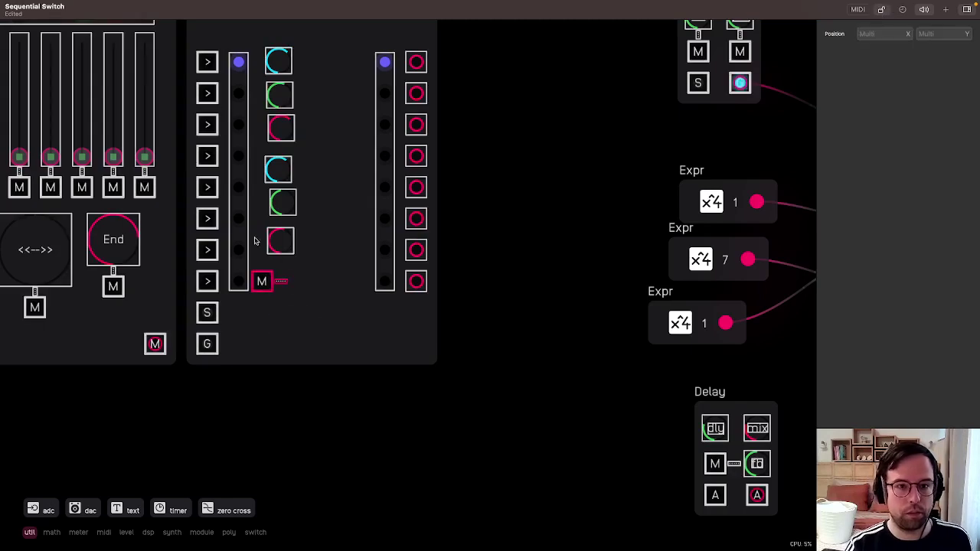
pyautogui.moveTo(323, 131); pyautogui.dragTo(354, 253)
pyautogui.moveTo(297, 156); pyautogui.dragTo(319, 360)
pyautogui.moveTo(319, 360)
pyautogui.mouseDown()
pyautogui.moveTo(361, 383)
pyautogui.moveTo(313, 415)
pyautogui.moveTo(304, 378)
pyautogui.moveTo(313, 145)
pyautogui.moveTo(306, 170)
pyautogui.moveTo(360, 394)
pyautogui.mouseUp()
pyautogui.moveTo(359, 204); pyautogui.dragTo(355, 348)
pyautogui.click(352, 350)
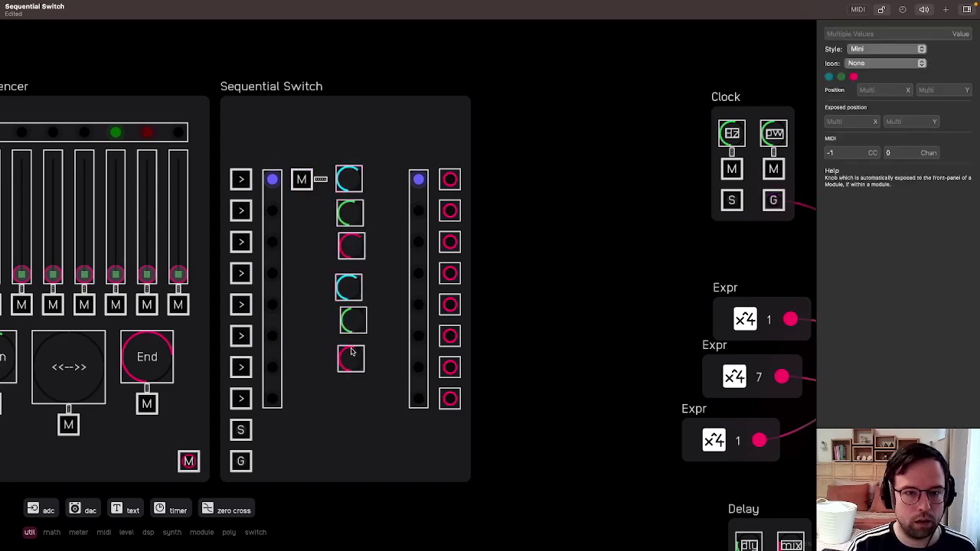
pyautogui.click(346, 385)
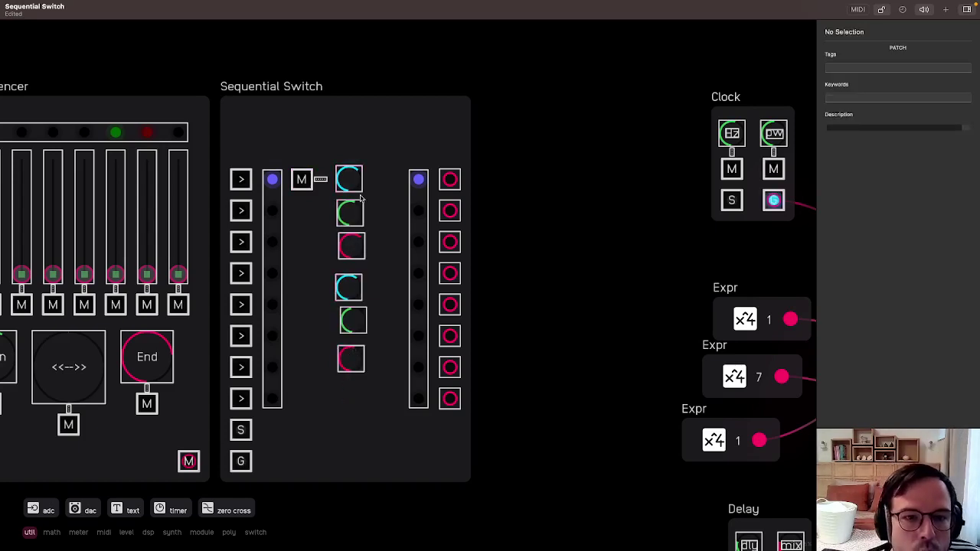
# Shift the upper cyan knob slightly towards the M input's dotted line on the Sequential Switch panel.
pyautogui.press('super+0')
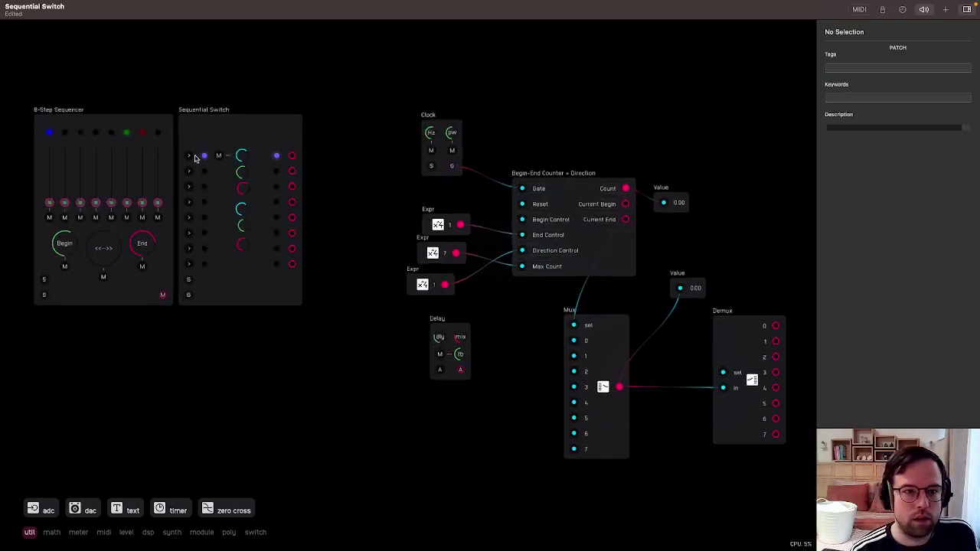
pyautogui.scroll(5, 235, 168)
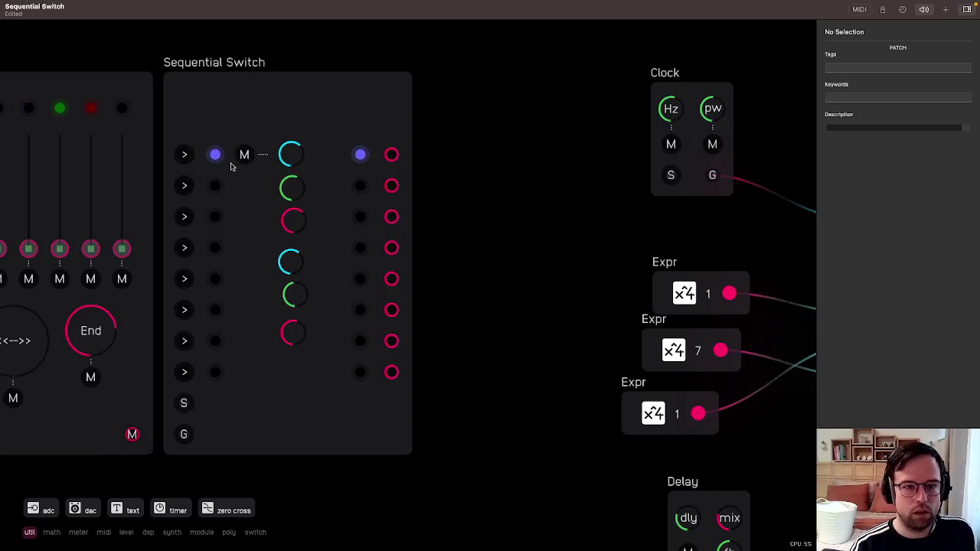
pyautogui.moveTo(490, 212); pyautogui.dragTo(646, 245)
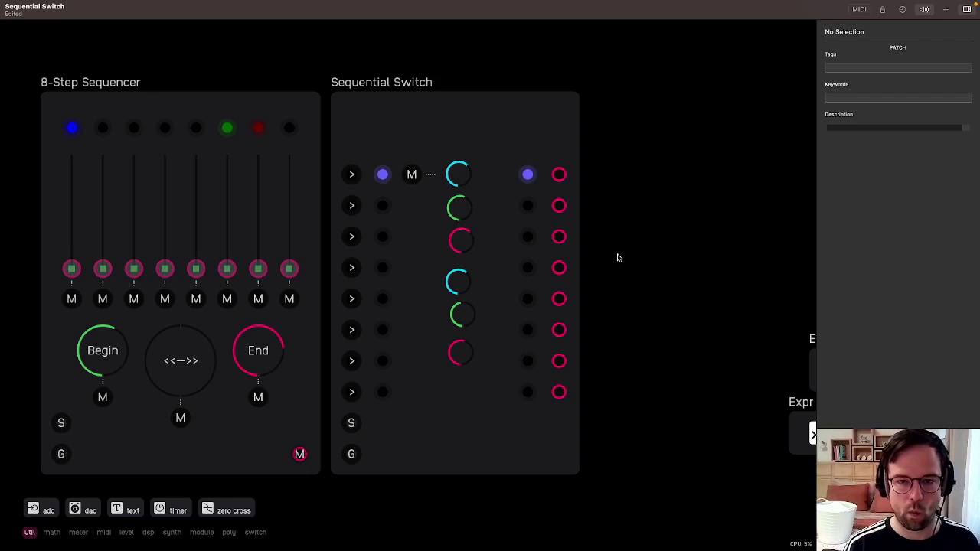
pyautogui.rightClick(528, 113)
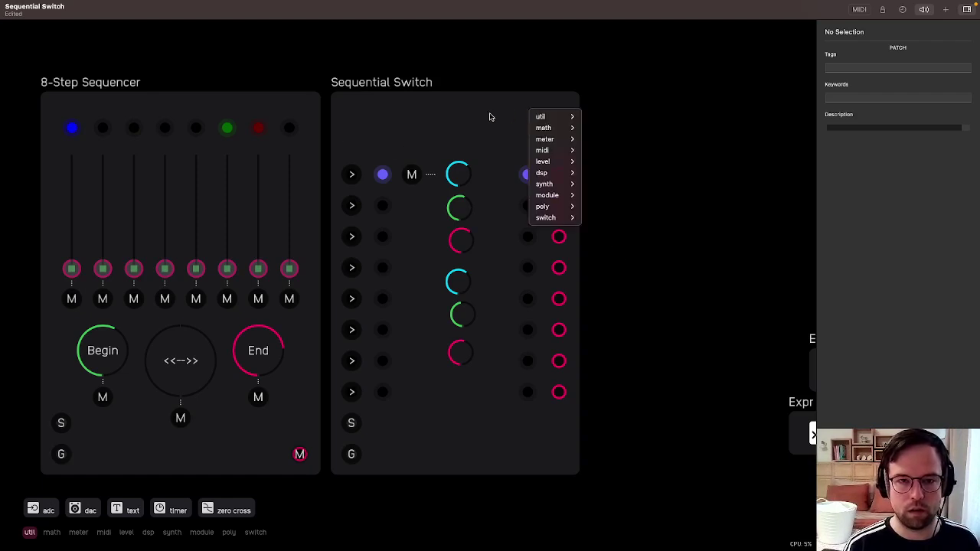
pyautogui.click(476, 123)
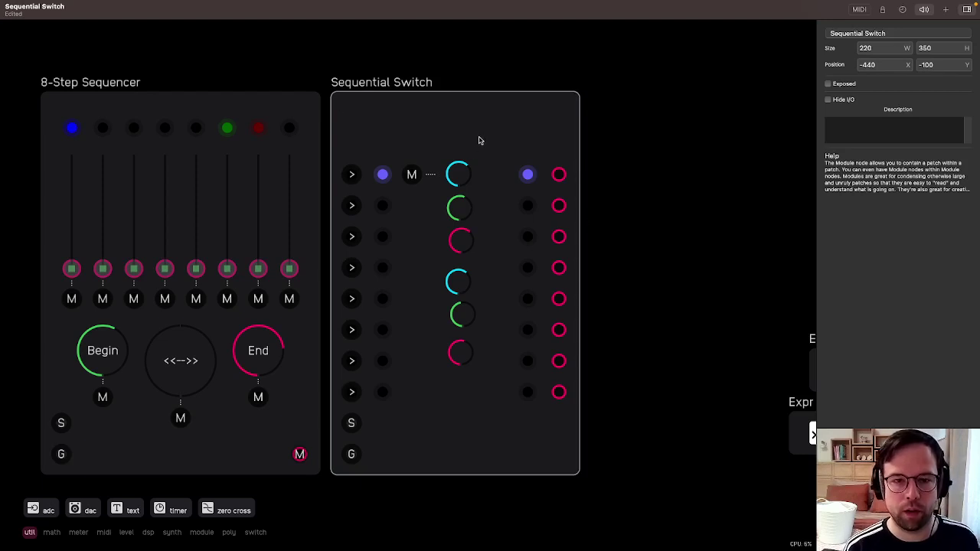
pyautogui.click(882, 9)
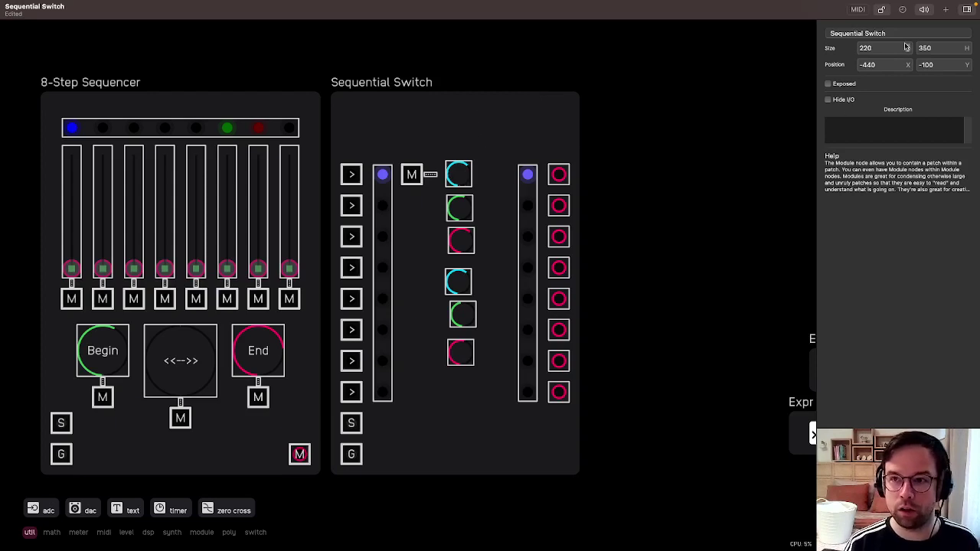
pyautogui.moveTo(457, 182); pyautogui.dragTo(453, 183)
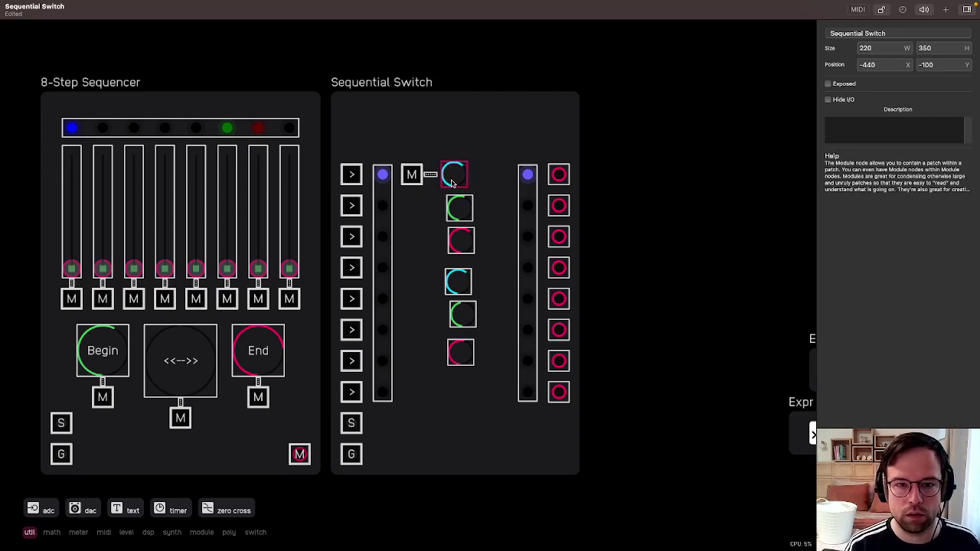
pyautogui.click(490, 136)
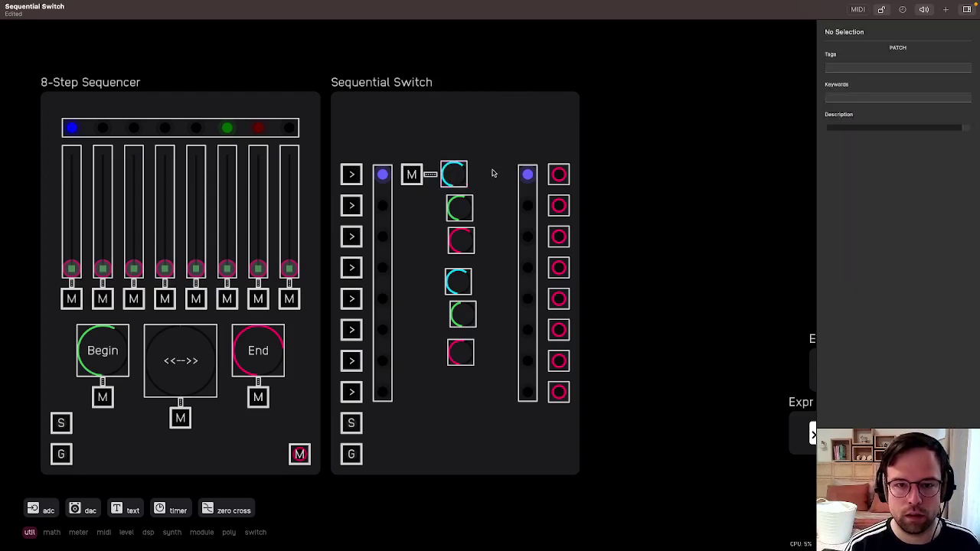
pyautogui.click(881, 14)
# Move the Sequential Switch module slightly upwards, to Y position -95.
pyautogui.scroll(5, 416, 175)
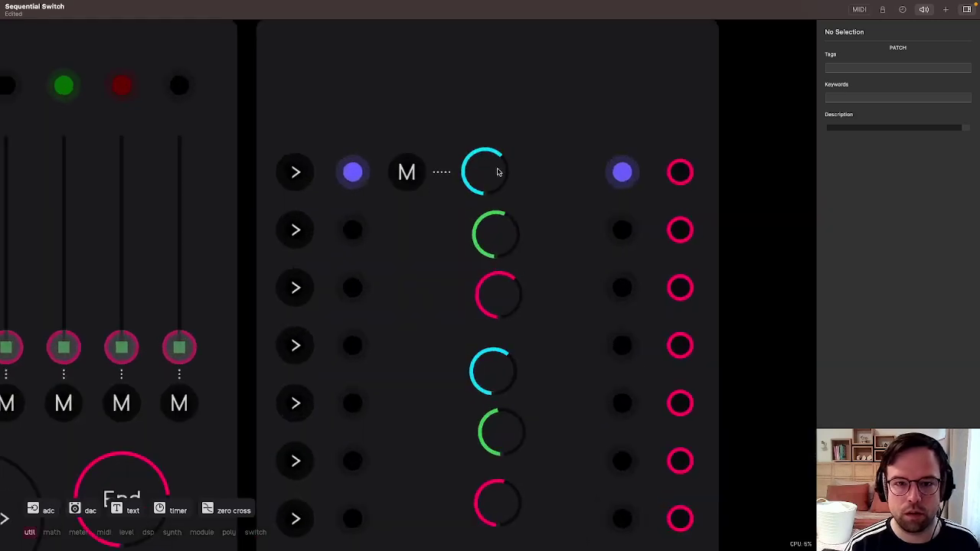
pyautogui.scroll(-5, 382, 213)
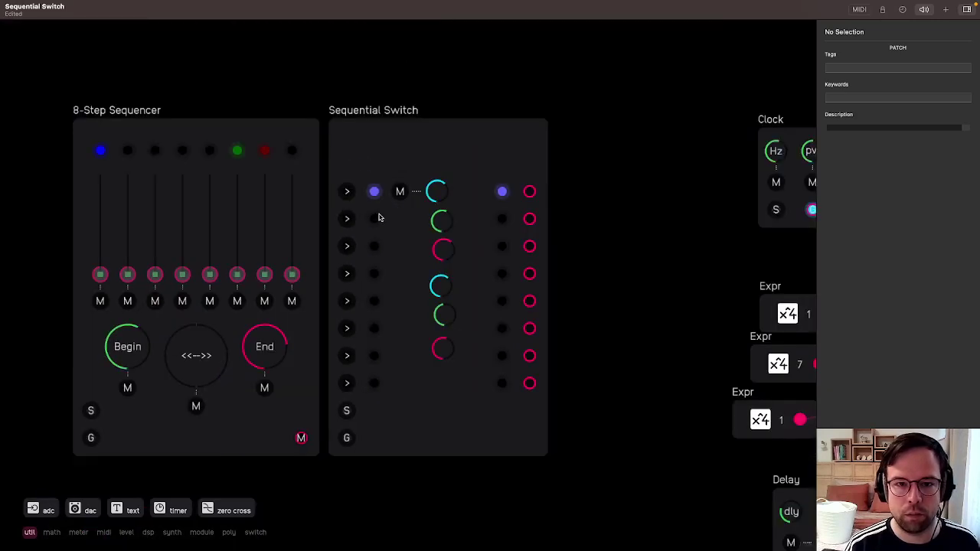
pyautogui.scroll(3, 389, 212)
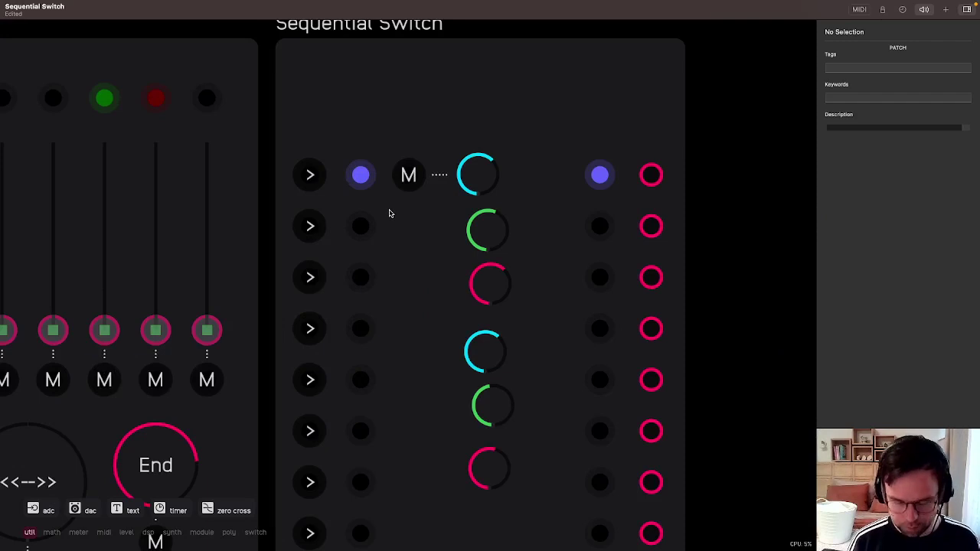
pyautogui.scroll(2, 408, 173)
pyautogui.moveTo(422, 118)
pyautogui.mouseDown()
pyautogui.moveTo(400, 190)
pyautogui.moveTo(422, 107)
pyautogui.mouseUp()
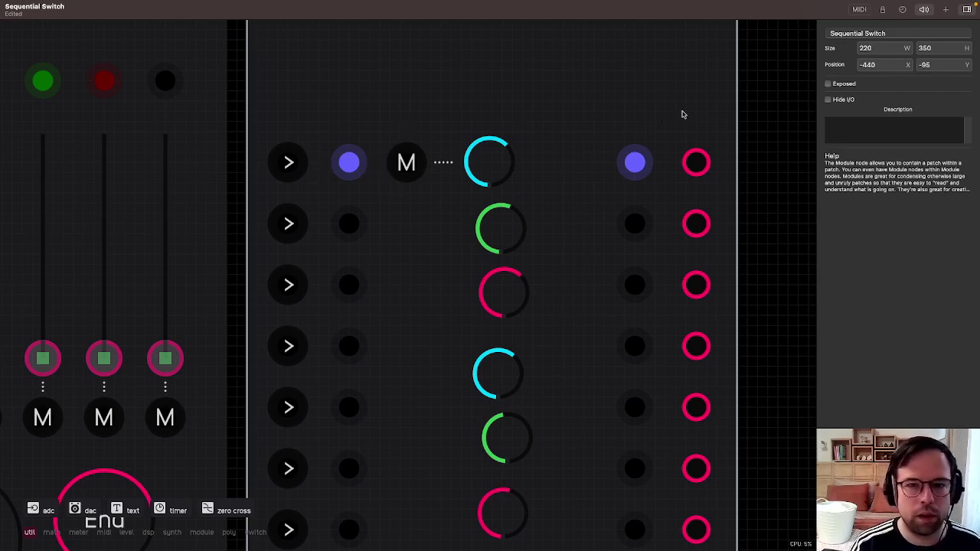
# Try to move the M input and its dotted line slightly towards the upper cyan knob, and undo the moves.
pyautogui.click(881, 10)
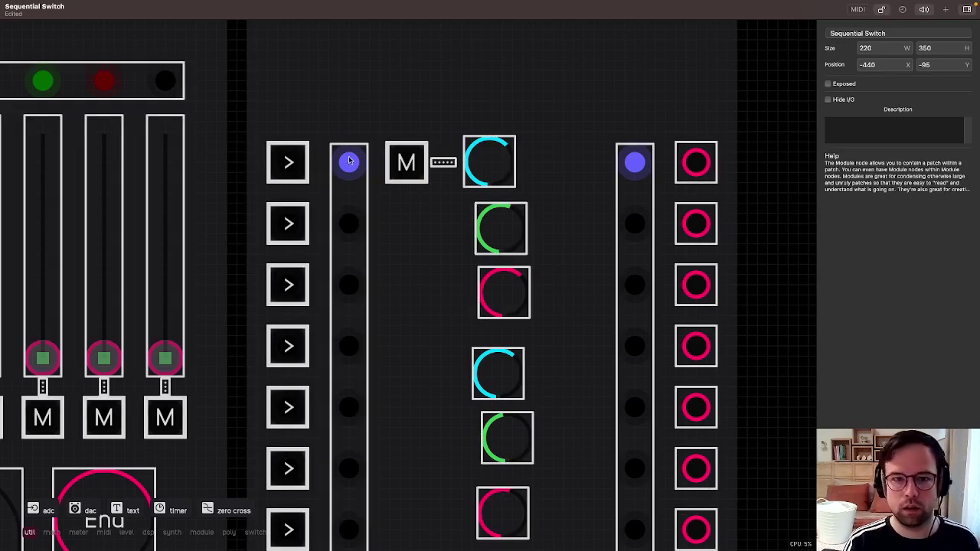
pyautogui.moveTo(403, 140); pyautogui.dragTo(505, 158)
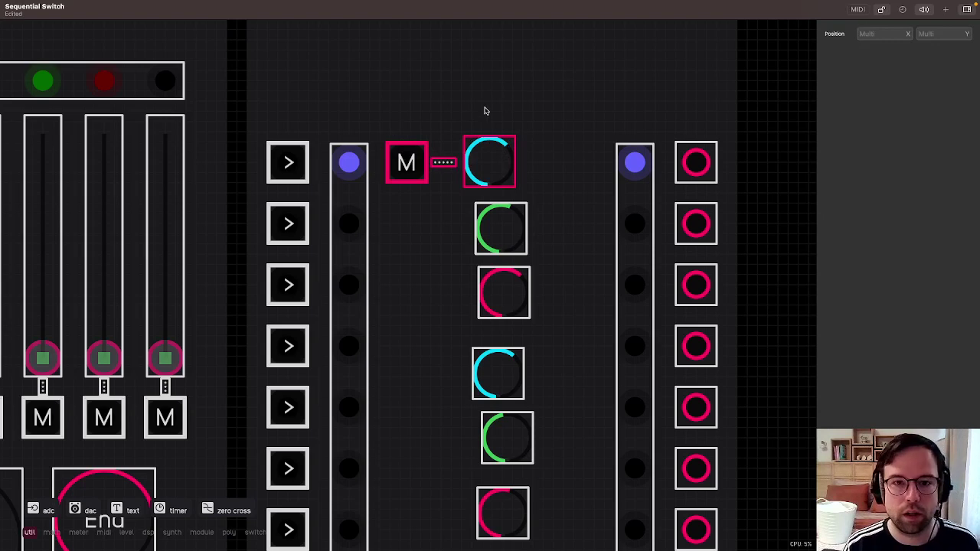
pyautogui.click(434, 181)
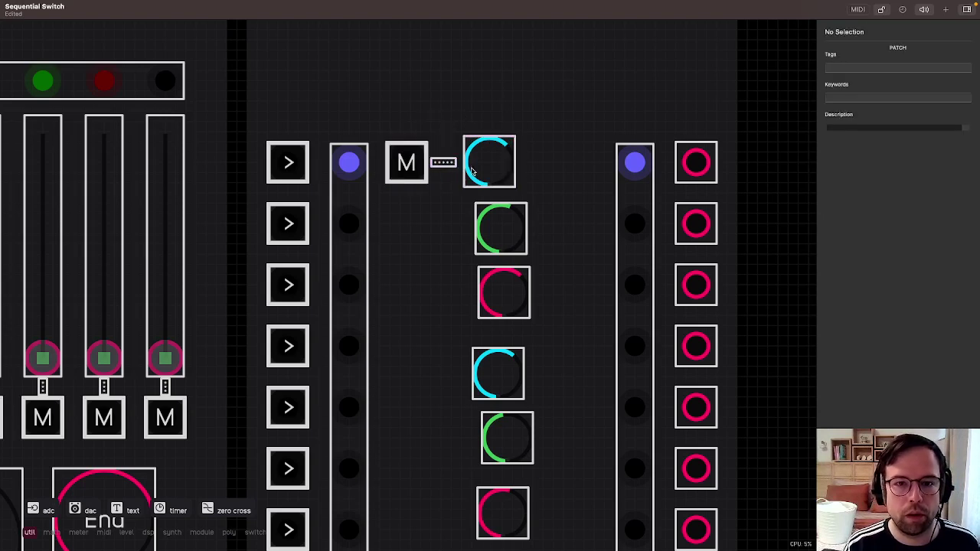
pyautogui.click(404, 164)
pyautogui.moveTo(404, 164); pyautogui.dragTo(409, 164)
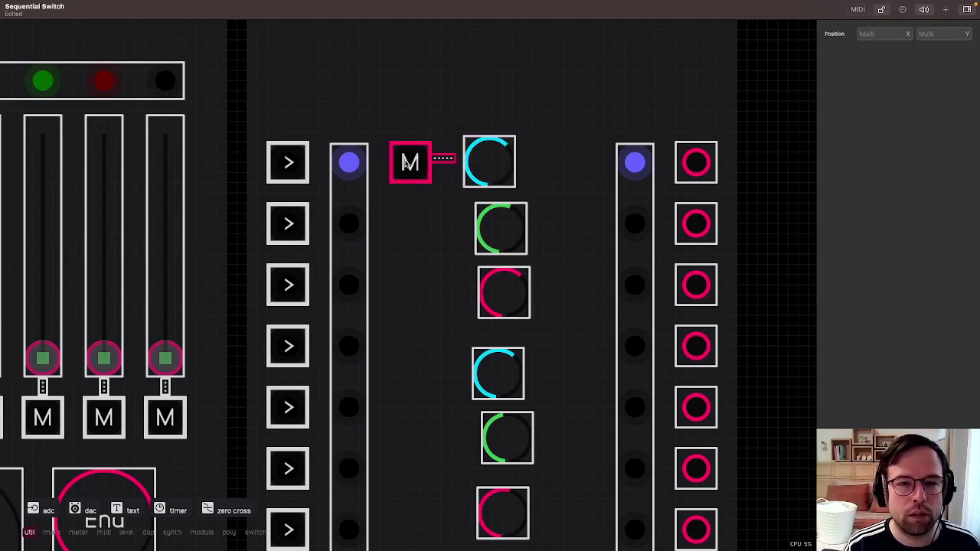
pyautogui.press('super+z')
pyautogui.click(568, 121)
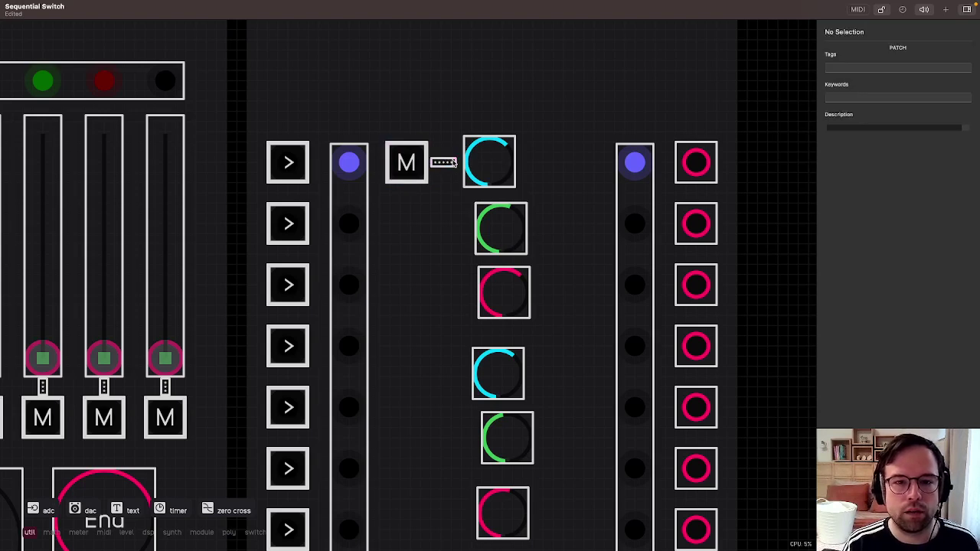
pyautogui.click(455, 161)
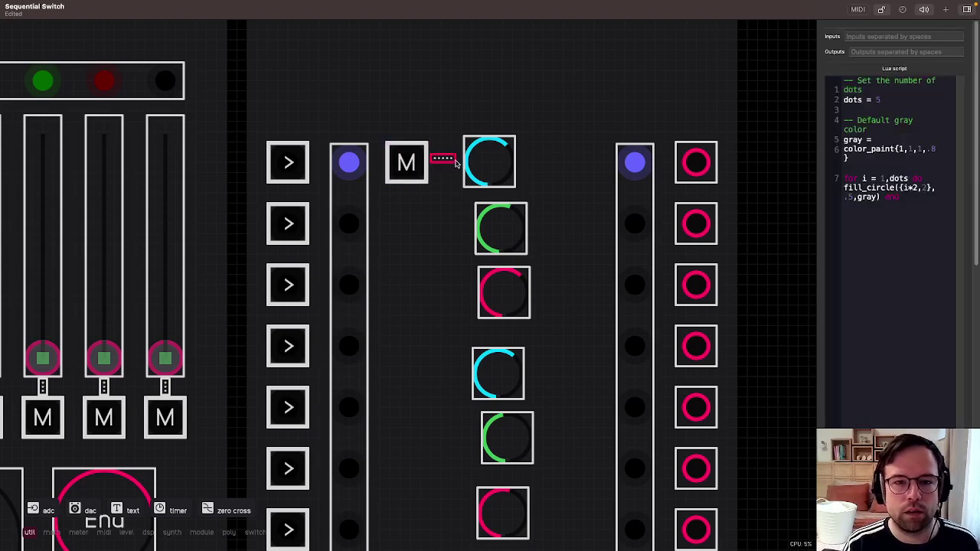
pyautogui.click(882, 9)
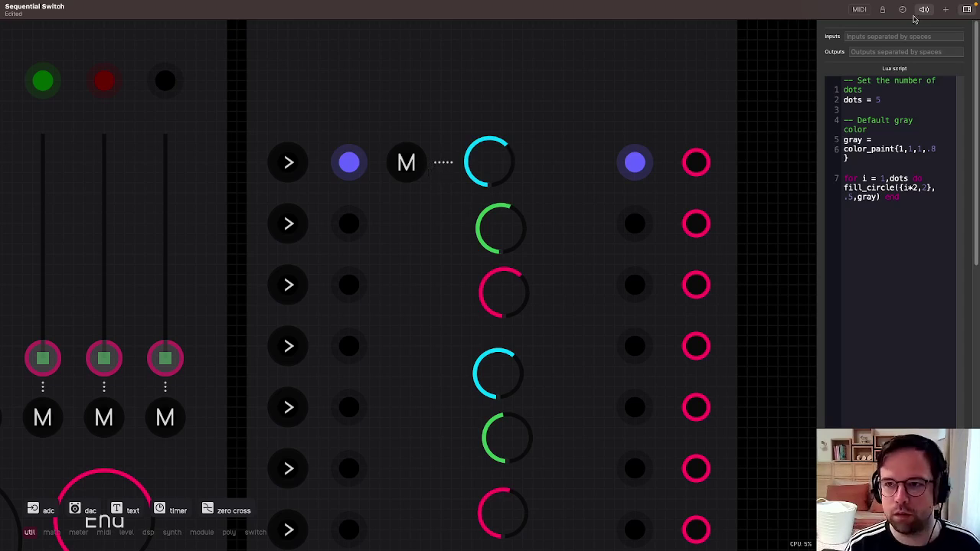
# Nudge the M input's Mod I/O Light and Input, along with the dotted line, slightly towards the upper cyan knob.
pyautogui.click(882, 10)
pyautogui.click(408, 159)
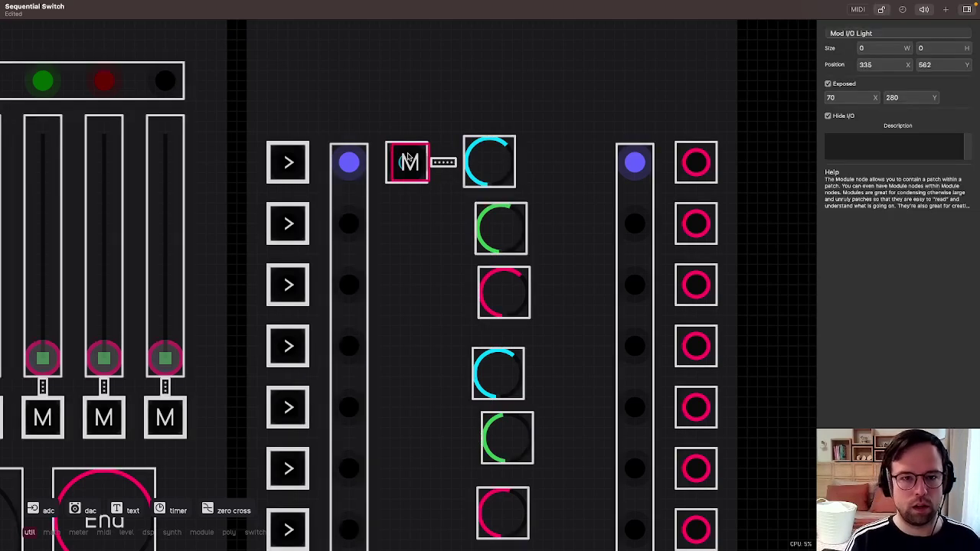
pyautogui.click(459, 147)
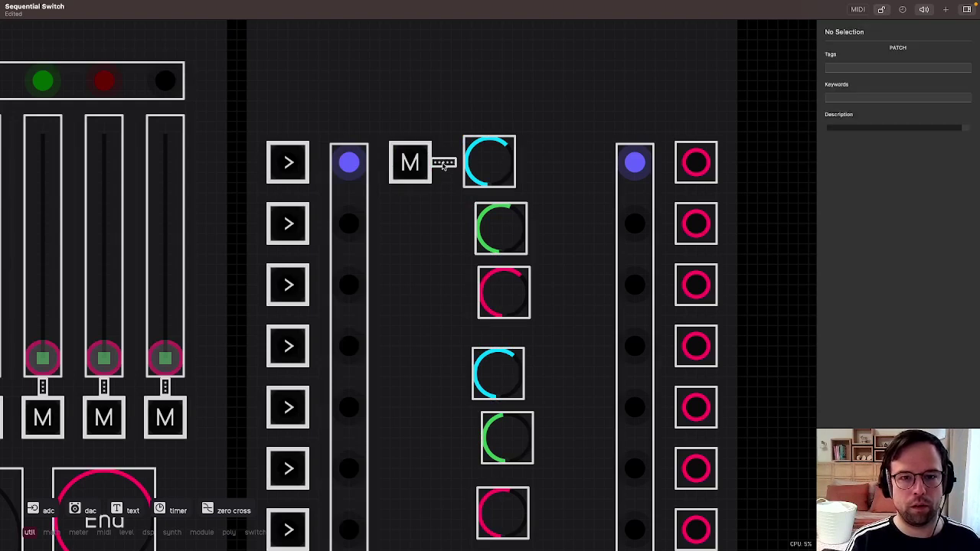
pyautogui.click(411, 158)
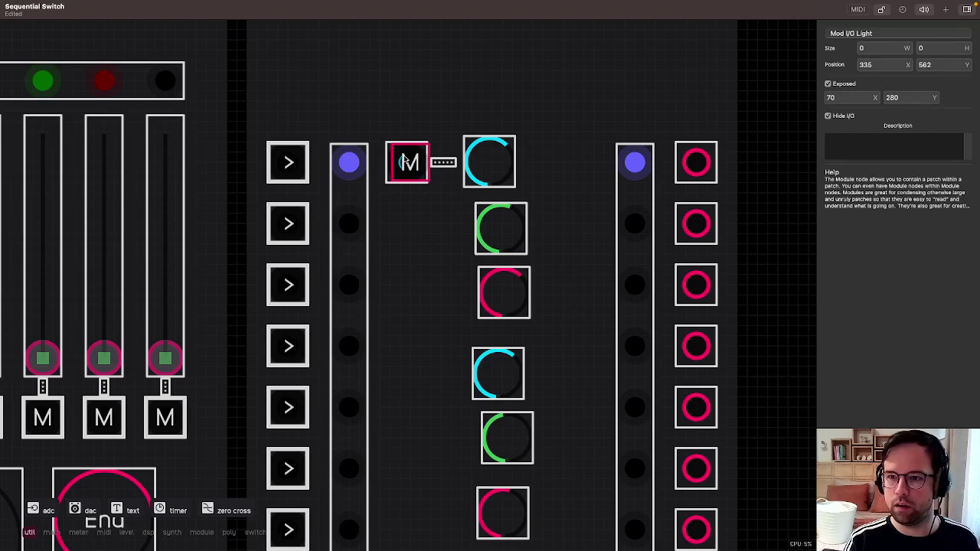
pyautogui.click(389, 158)
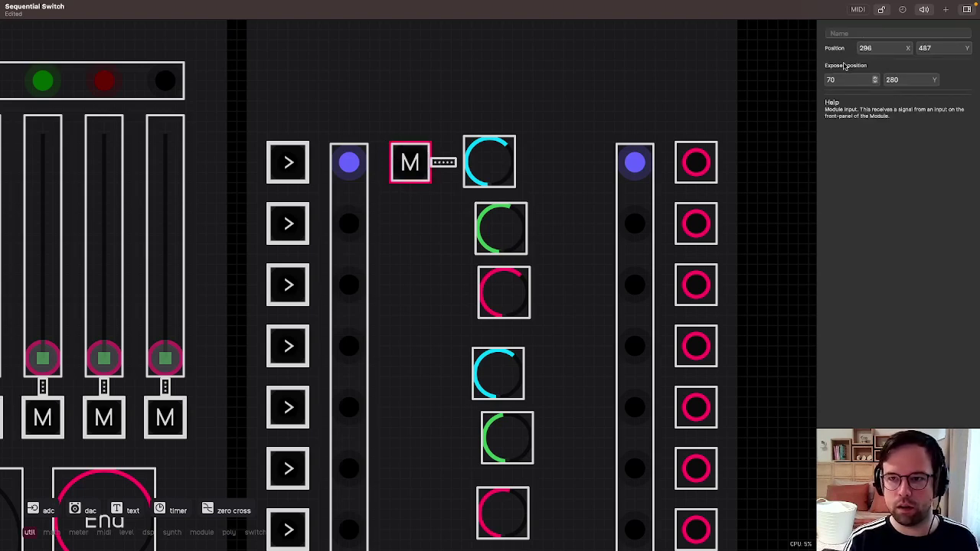
pyautogui.click(882, 10)
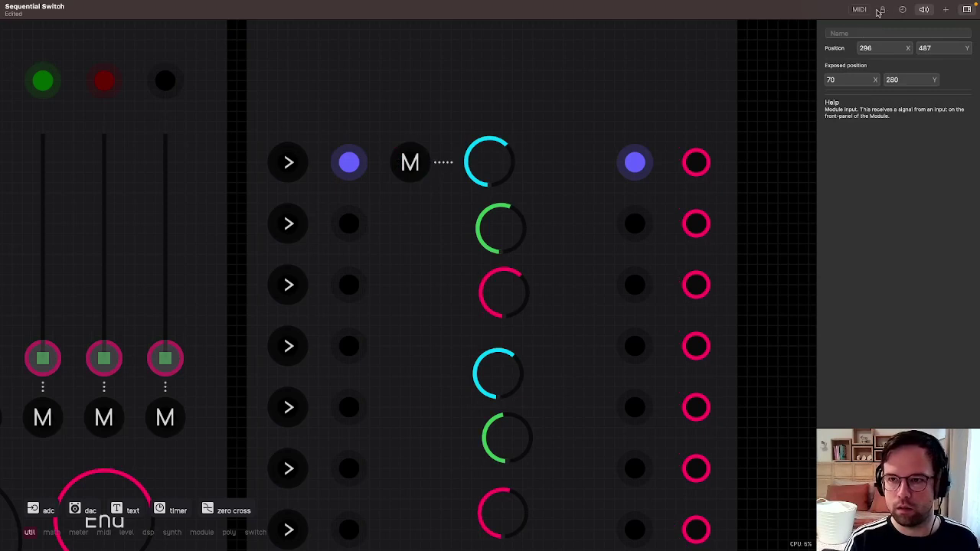
pyautogui.click(881, 10)
pyautogui.click(451, 164)
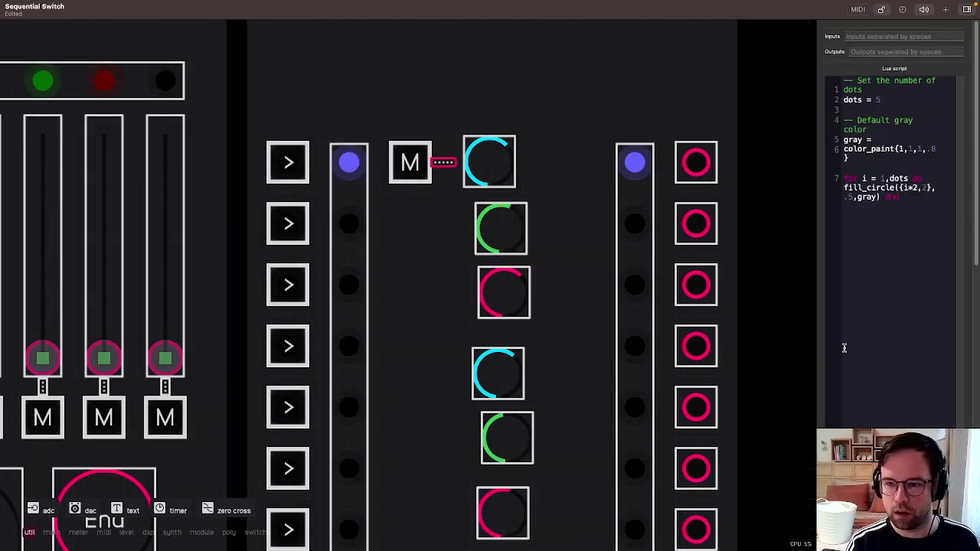
pyautogui.scroll(-15, 859, 370)
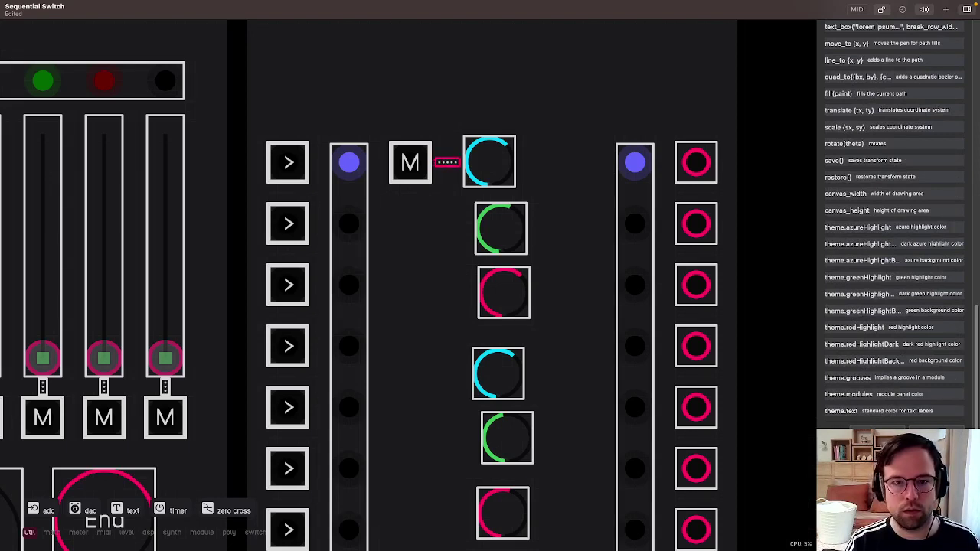
# Hide the inspector and examine the spacing of the M input, dotted line and knobs on the Sequential Switch panel against the 8-Step Sequencer.
pyautogui.scroll(-5, 398, 275)
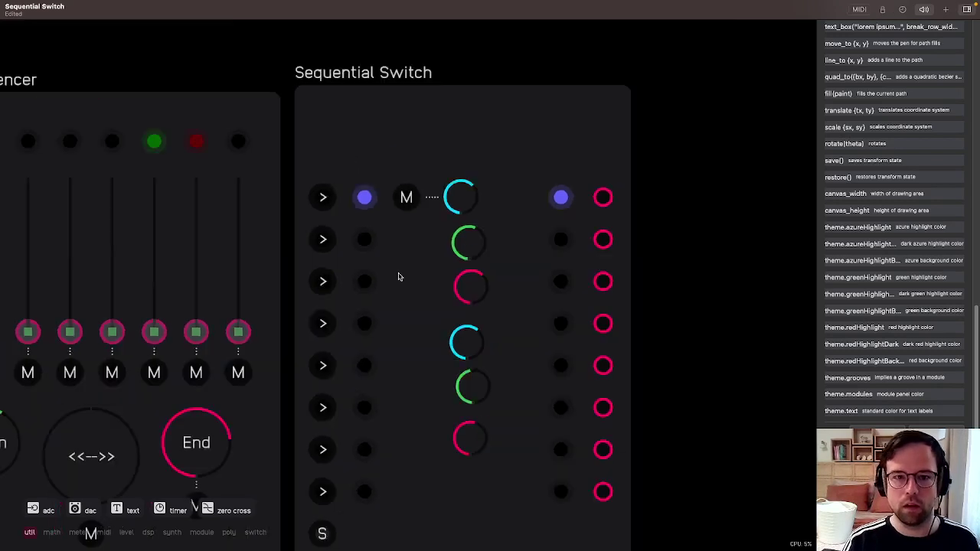
pyautogui.scroll(5, 412, 247)
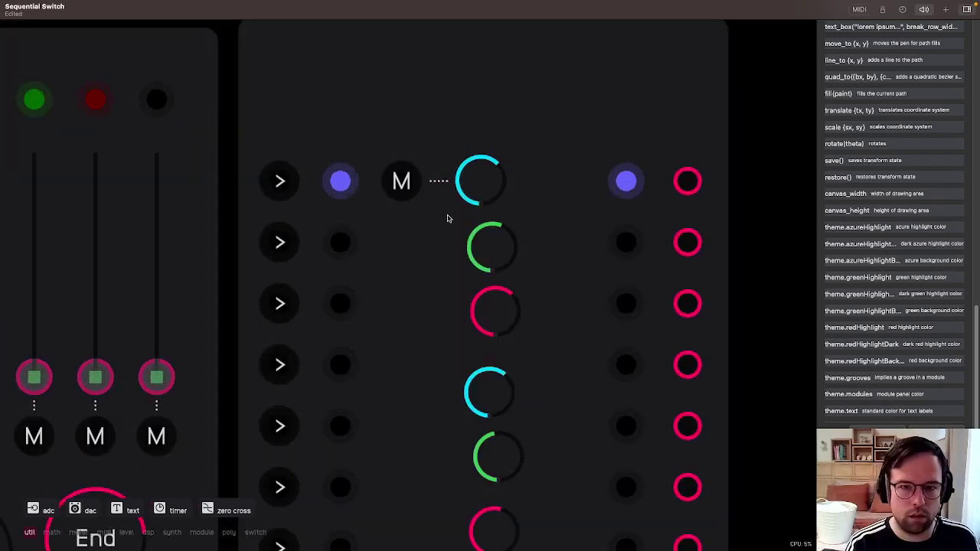
pyautogui.scroll(-2, 454, 195)
pyautogui.scroll(-2, 496, 162)
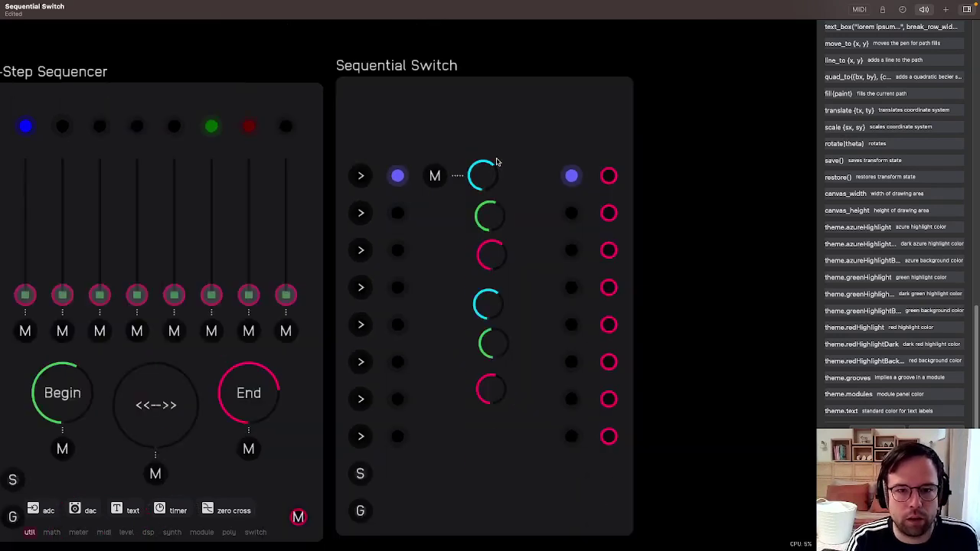
pyautogui.scroll(-3, 469, 216)
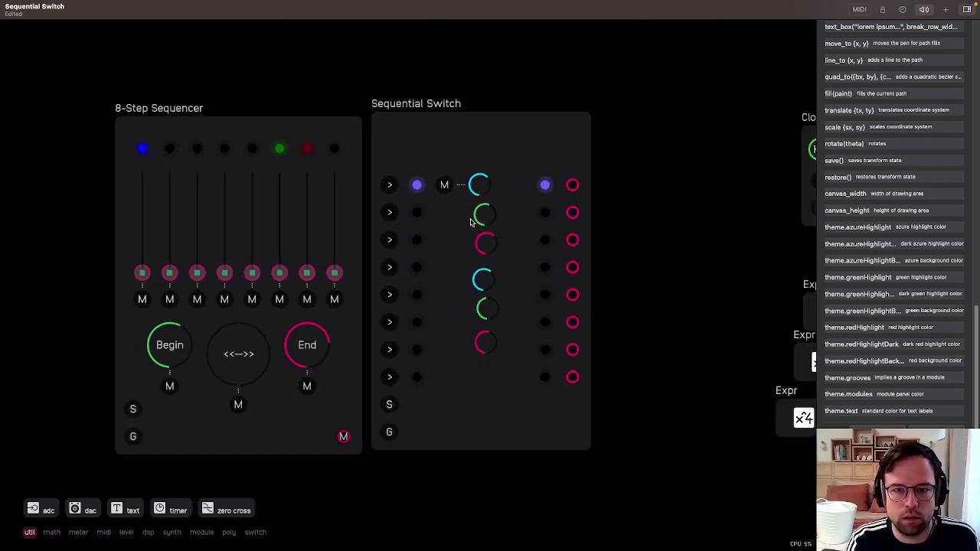
pyautogui.scroll(2, 474, 226)
pyautogui.scroll(3, 480, 235)
pyautogui.scroll(-2, 481, 234)
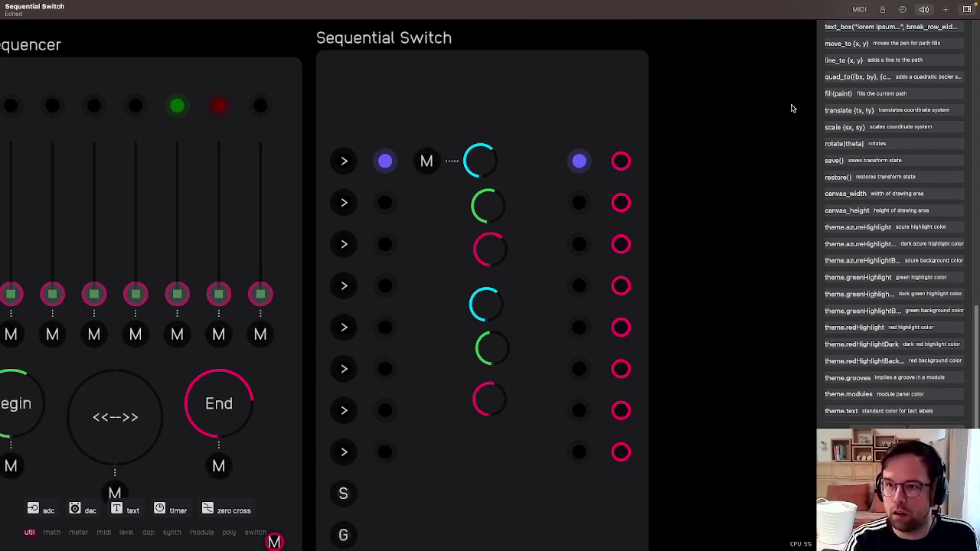
pyautogui.click(966, 9)
pyautogui.scroll(-1, 530, 181)
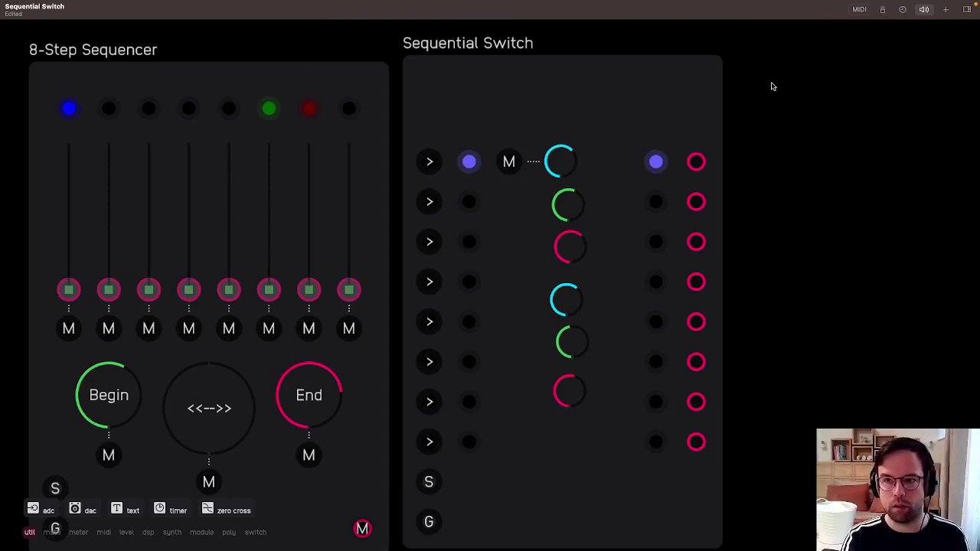
# Select the M input with its dotted line, lock the panel layout and open the Sequential Switch module.
pyautogui.click(883, 10)
pyautogui.moveTo(529, 144); pyautogui.dragTo(520, 183)
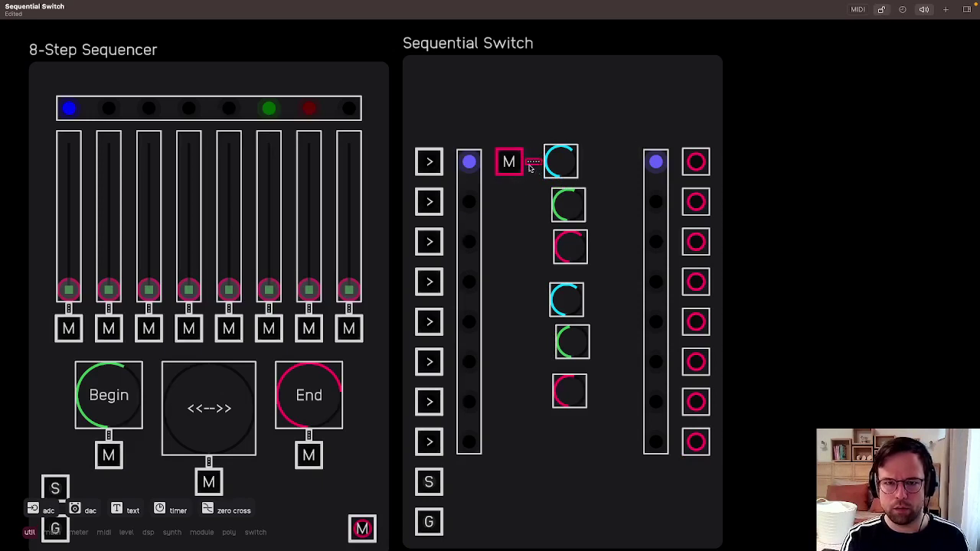
pyautogui.scroll(5, 520, 187)
pyautogui.press('super+v')
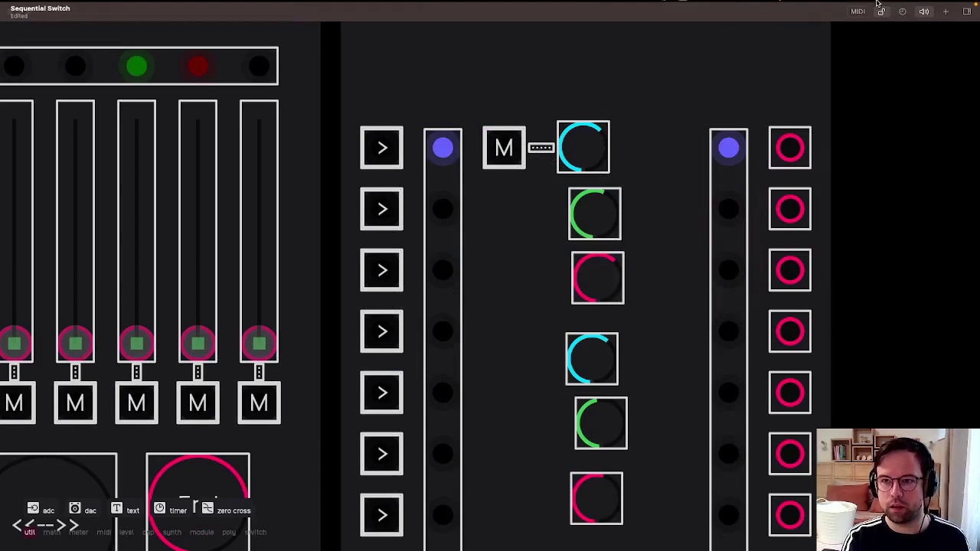
pyautogui.click(881, 6)
pyautogui.click(881, 6)
pyautogui.click(882, 22)
pyautogui.doubleClick(677, 188)
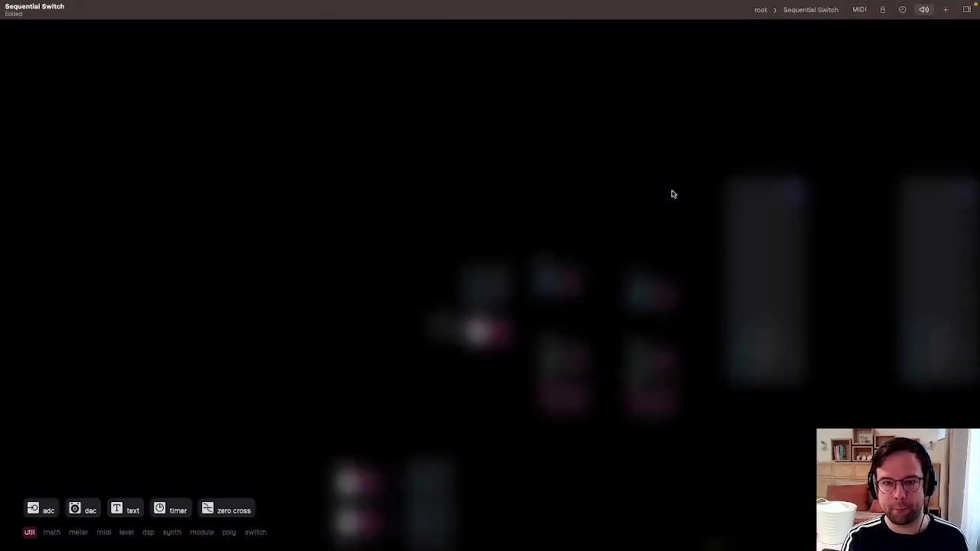
# Move the M input's Mod I/O Light, Input and dotted-line Canvas together into the empty space away from the knobs.
pyautogui.scroll(-4, 659, 194)
pyautogui.moveTo(537, 221); pyautogui.dragTo(540, 262)
pyautogui.moveTo(544, 283); pyautogui.dragTo(360, 145)
pyautogui.click(425, 90)
# Try duplicating the M input group below the original nodes, check the copy on the panel, and delete it.
pyautogui.moveTo(389, 87); pyautogui.dragTo(396, 176)
pyautogui.press('super+c')
pyautogui.press('super+v')
pyautogui.moveTo(481, 258); pyautogui.dragTo(340, 157)
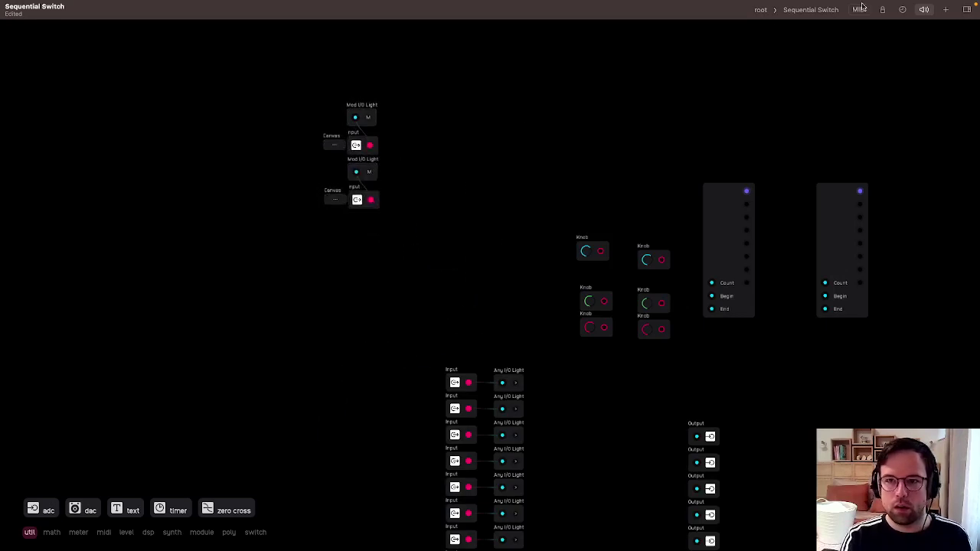
pyautogui.click(761, 10)
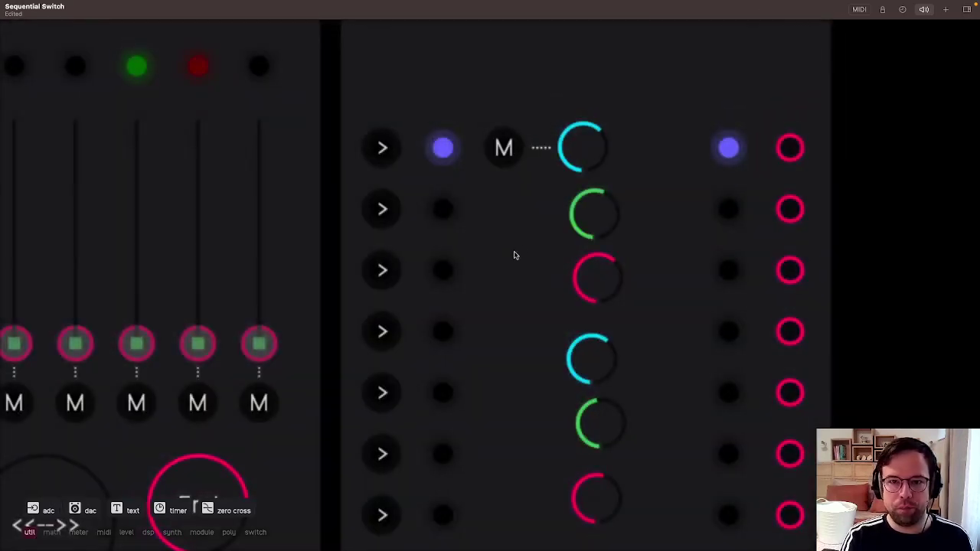
pyautogui.doubleClick(710, 98)
pyautogui.moveTo(385, 172); pyautogui.dragTo(380, 229)
pyautogui.press('BackSpace')
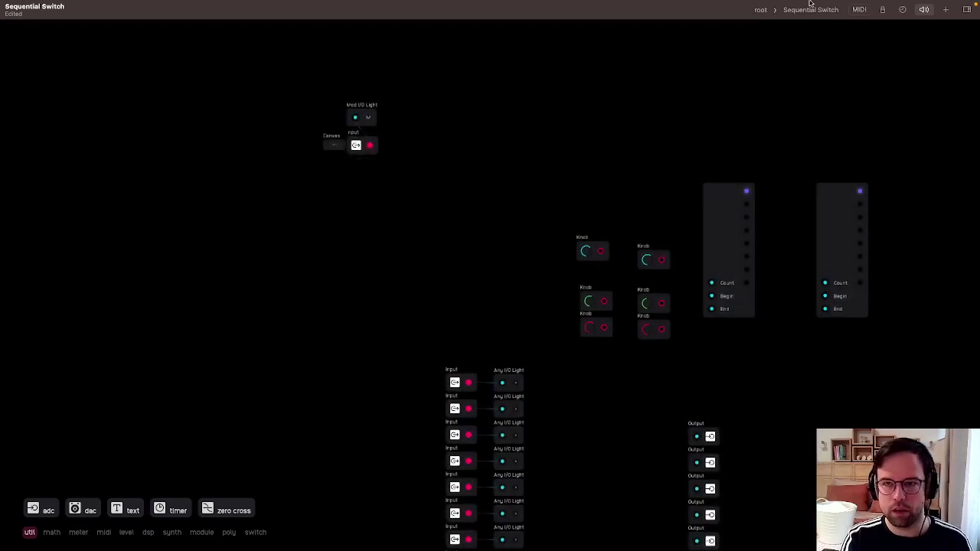
# Copy the M input group from a temporary panel position above the upper cyan knob, and undo that move.
pyautogui.click(762, 10)
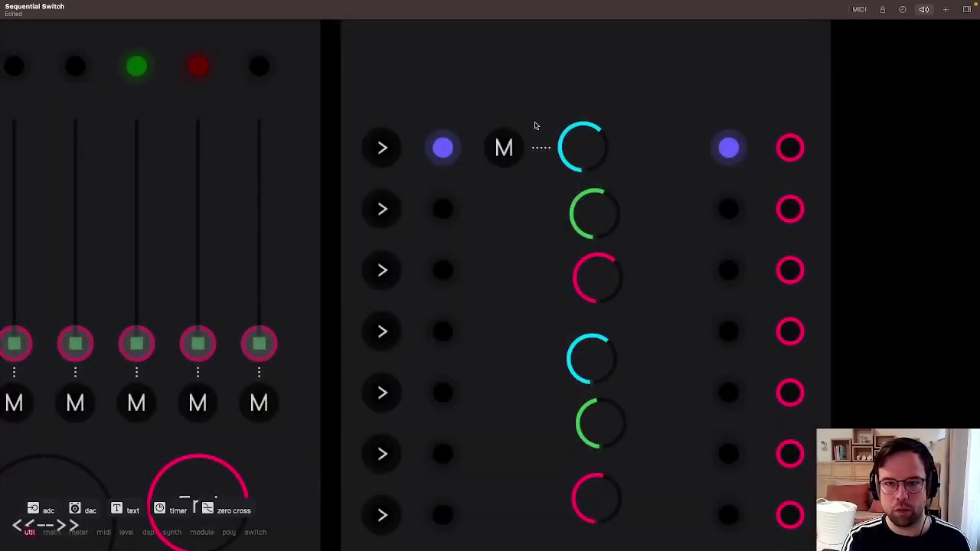
pyautogui.click(882, 9)
pyautogui.click(881, 11)
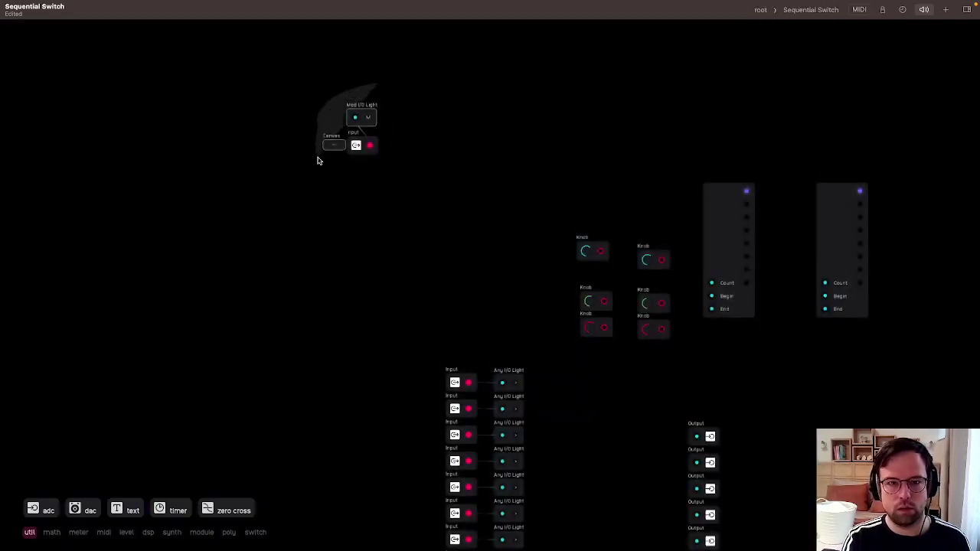
pyautogui.click(761, 10)
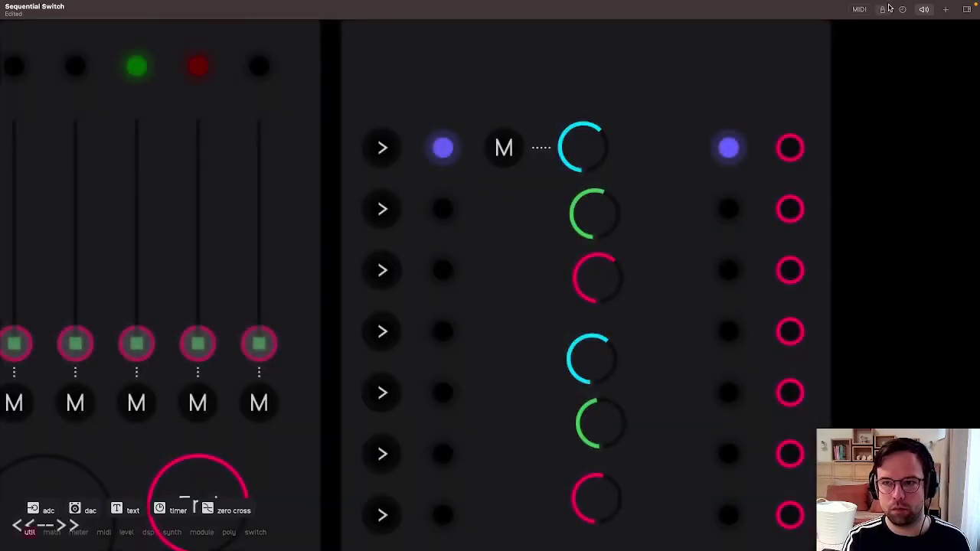
pyautogui.moveTo(509, 153); pyautogui.dragTo(589, 69)
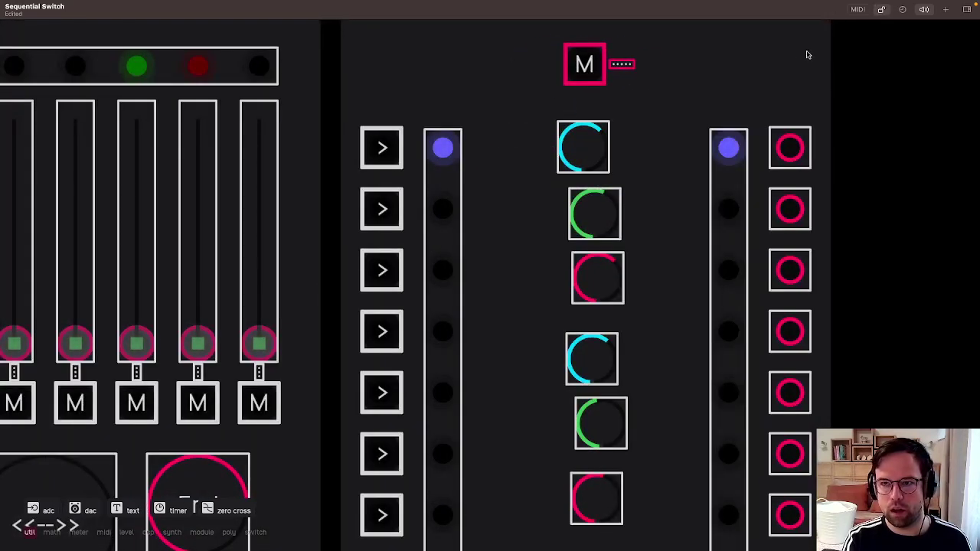
pyautogui.click(881, 9)
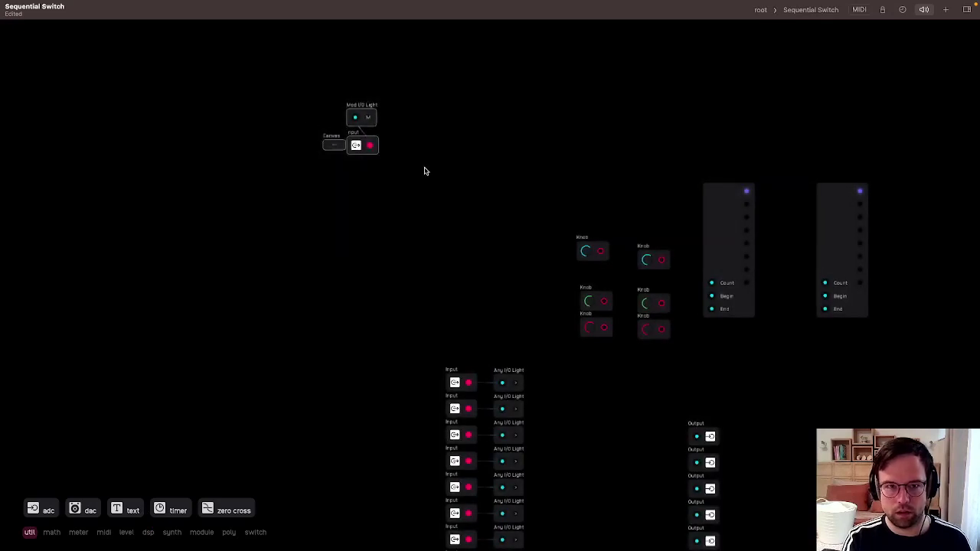
pyautogui.click(760, 9)
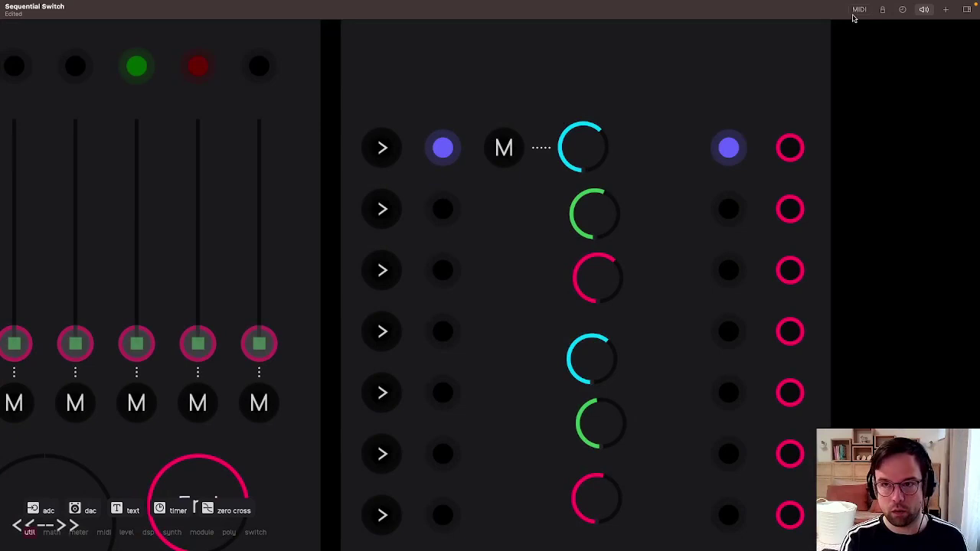
pyautogui.click(880, 10)
pyautogui.click(880, 12)
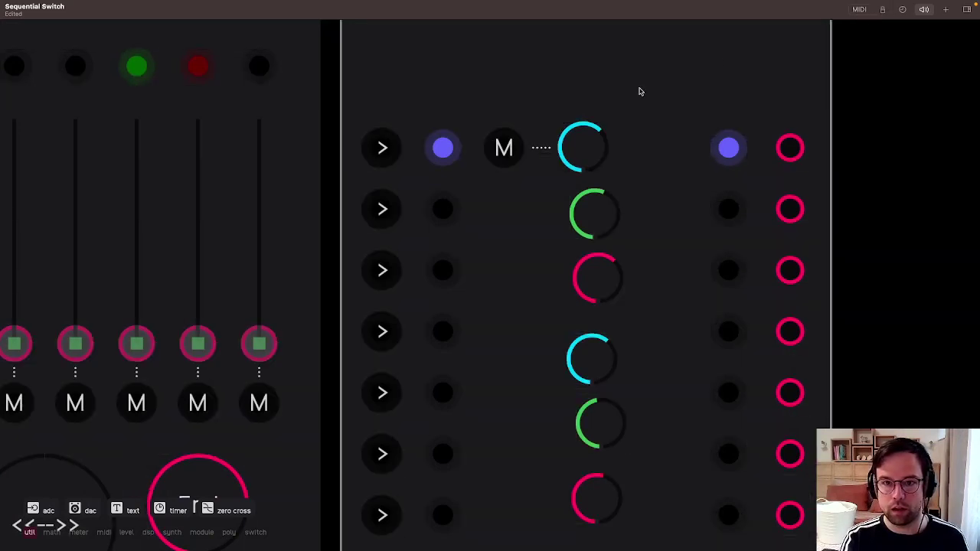
# Paste the M input group inside the Sequential Switch module and place it below the original group.
pyautogui.doubleClick(639, 91)
pyautogui.press('super+v')
pyautogui.moveTo(421, 205); pyautogui.dragTo(353, 162)
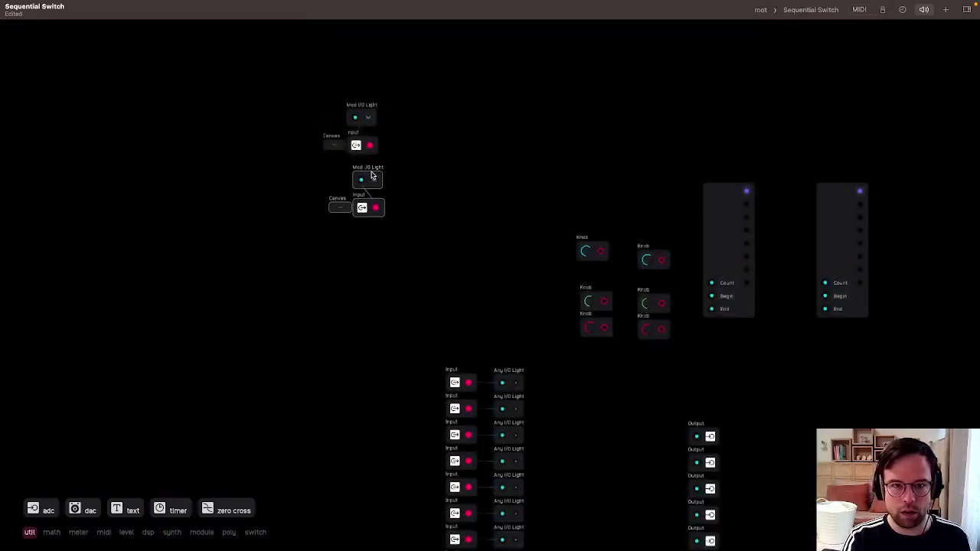
pyautogui.click(760, 10)
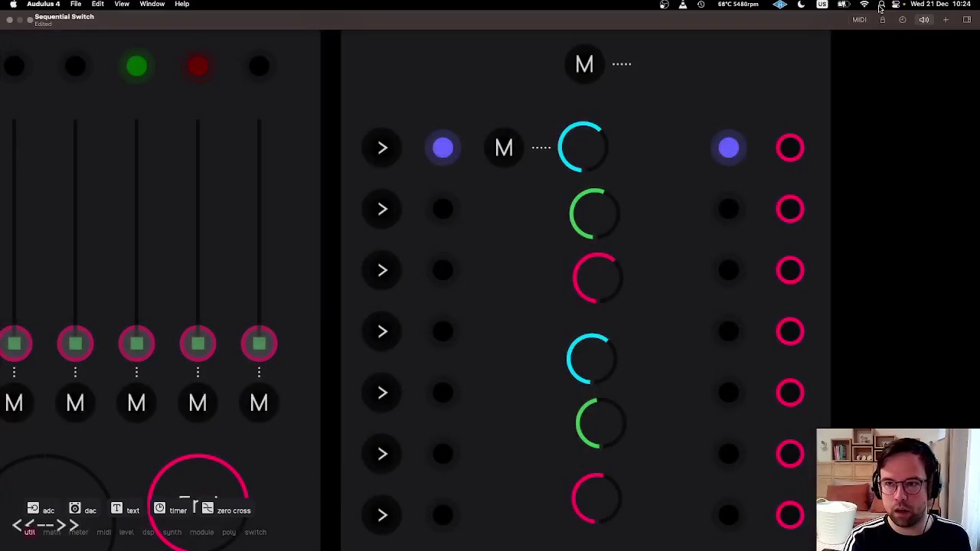
# Place the pasted M input and its dotted line beside the upper green knob on the panel, and lock the layout.
pyautogui.click(882, 23)
pyautogui.click(601, 78)
pyautogui.moveTo(600, 77); pyautogui.dragTo(505, 218)
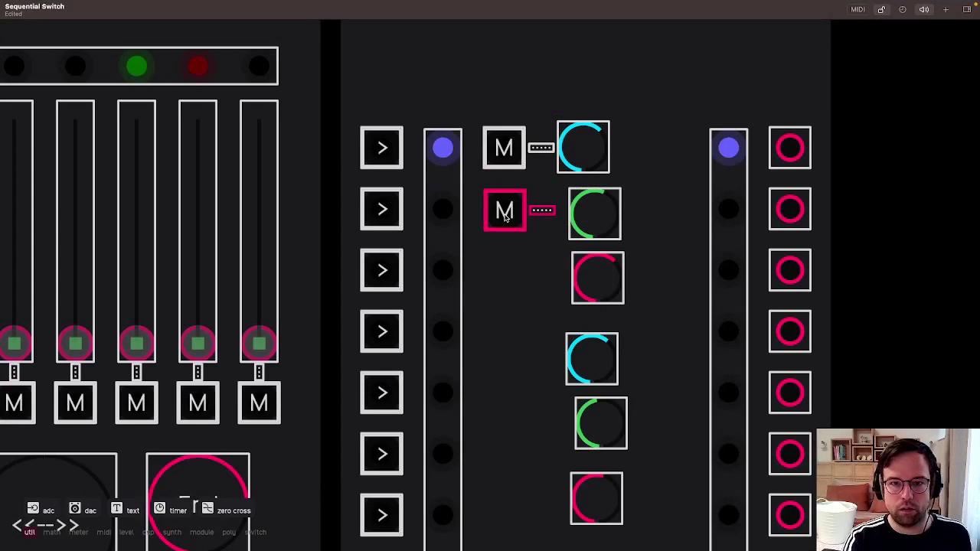
pyautogui.click(705, 78)
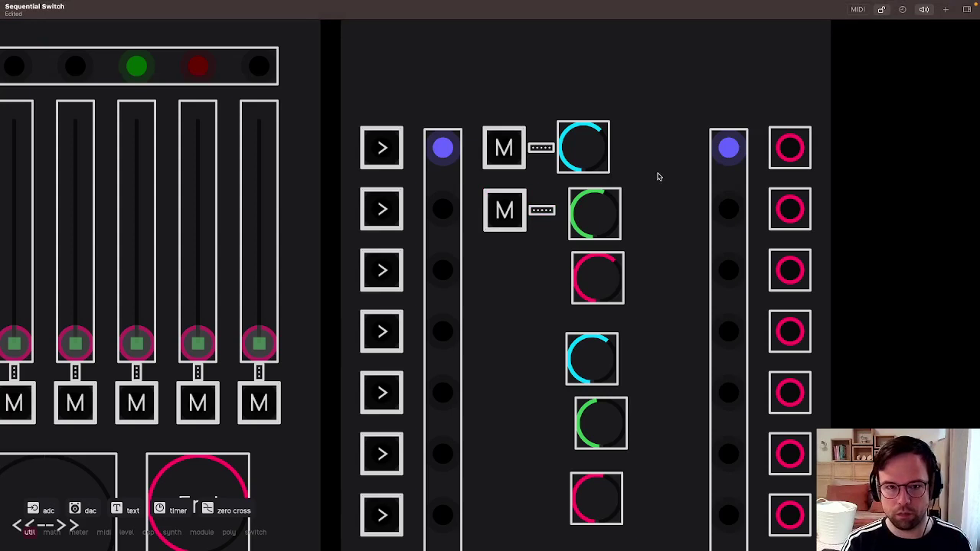
pyautogui.click(881, 9)
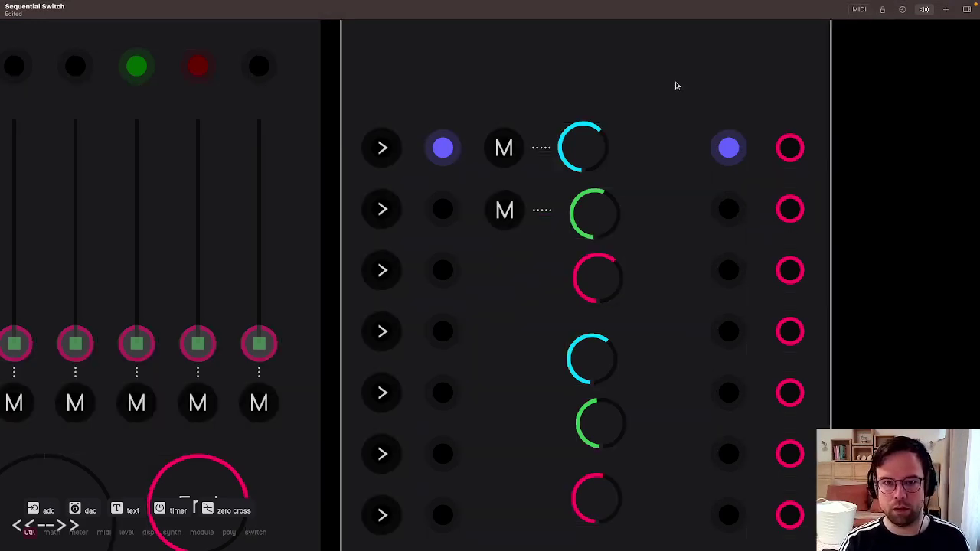
# Add a third M input group below the first two, and shift all three groups farther from the knobs.
pyautogui.moveTo(499, 255)
pyautogui.mouseDown()
pyautogui.moveTo(511, 267)
pyautogui.moveTo(366, 242)
pyautogui.moveTo(376, 236)
pyautogui.mouseUp()
pyautogui.moveTo(419, 94)
pyautogui.mouseDown()
pyautogui.moveTo(291, 288)
pyautogui.moveTo(425, 253)
pyautogui.mouseUp()
pyautogui.rightClick(329, 206)
pyautogui.click(214, 200)
pyautogui.moveTo(403, 97)
pyautogui.mouseDown()
pyautogui.moveTo(268, 205)
pyautogui.moveTo(402, 291)
pyautogui.mouseUp()
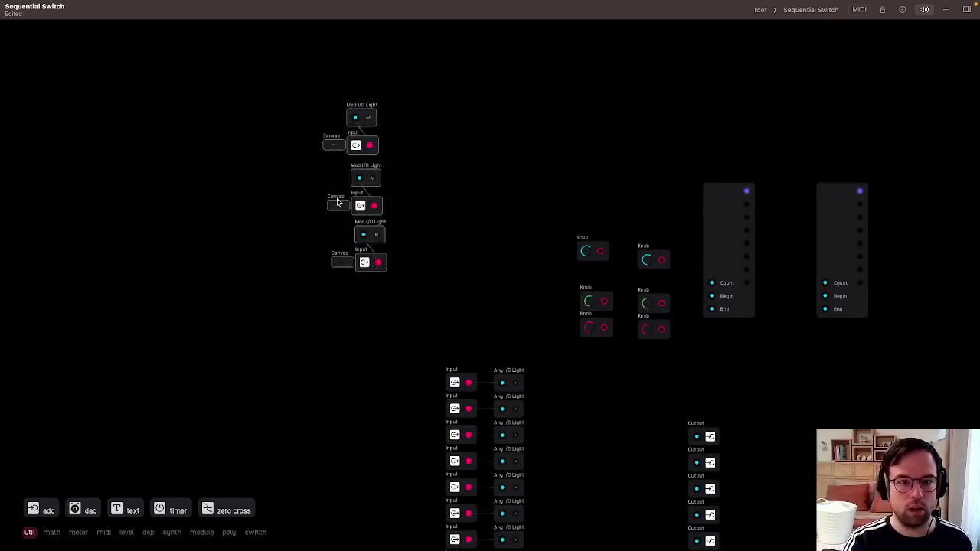
pyautogui.moveTo(337, 200); pyautogui.dragTo(267, 188)
pyautogui.click(762, 9)
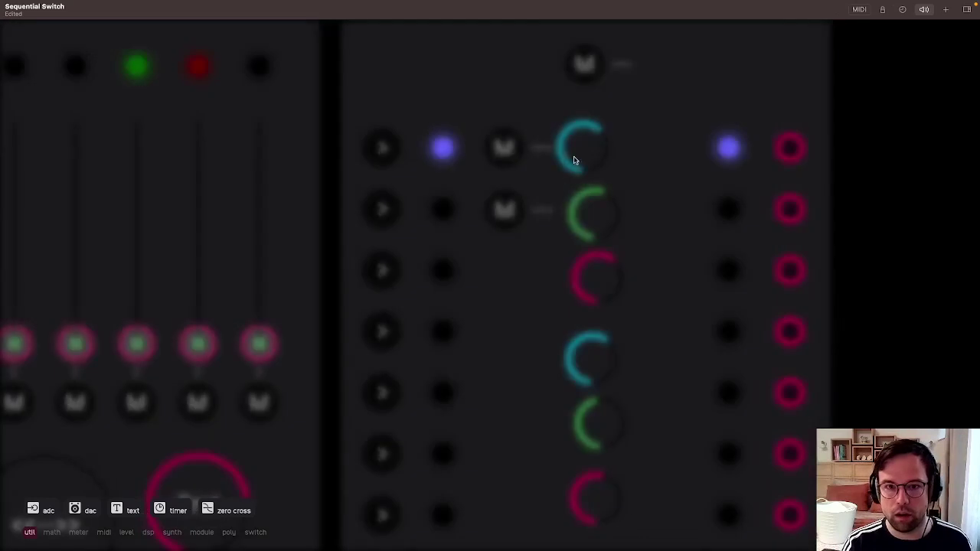
# Place the third M input with its dotted line beside the upper magenta knob and lock the panel layout.
pyautogui.click(882, 9)
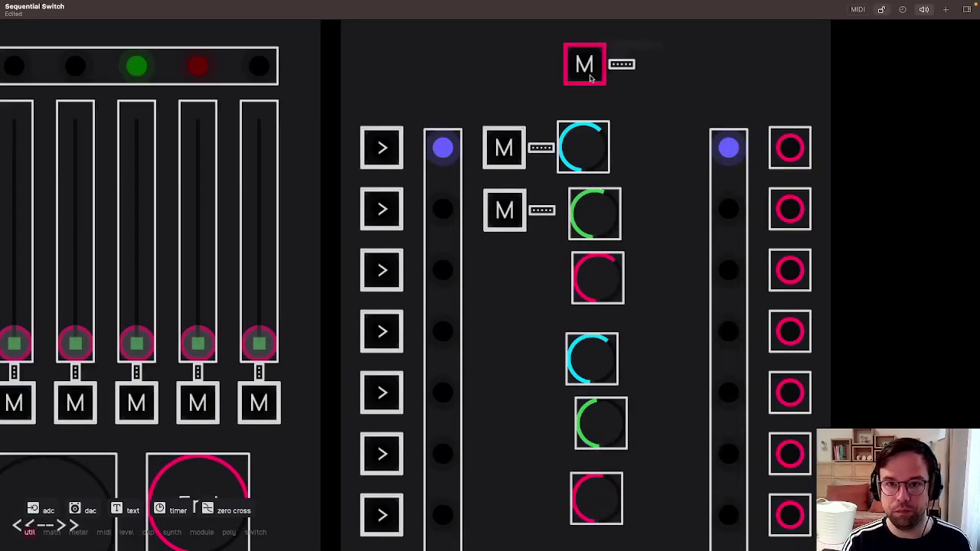
pyautogui.moveTo(584, 65); pyautogui.dragTo(504, 275)
pyautogui.click(881, 9)
# Paste a fourth M input group inside the module and place it below the other three groups.
pyautogui.doubleClick(667, 77)
pyautogui.press('super+v')
pyautogui.moveTo(456, 214); pyautogui.dragTo(302, 285)
pyautogui.click(761, 10)
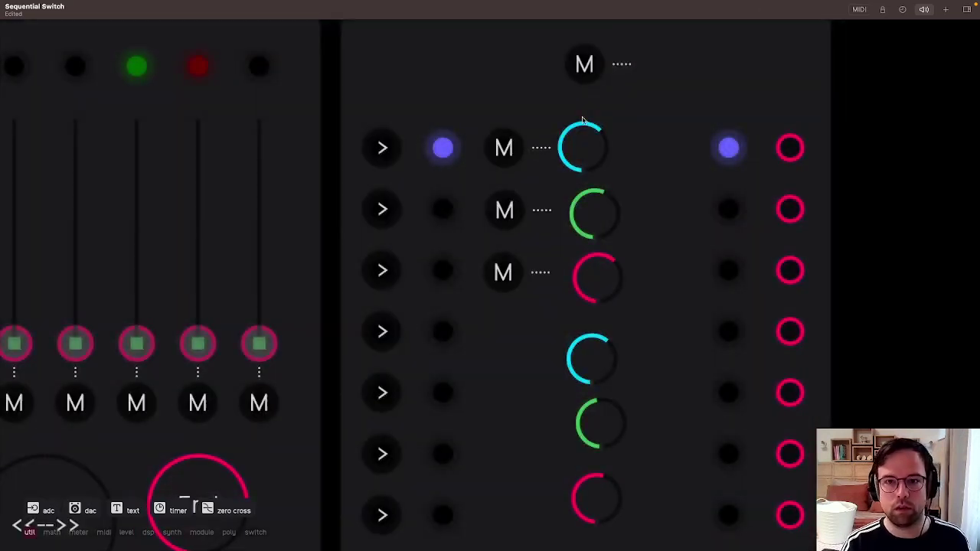
# Place the fourth M input with its dotted line below the third one, near the lower cyan knob, and lock the layout.
pyautogui.click(882, 9)
pyautogui.moveTo(585, 67); pyautogui.dragTo(501, 329)
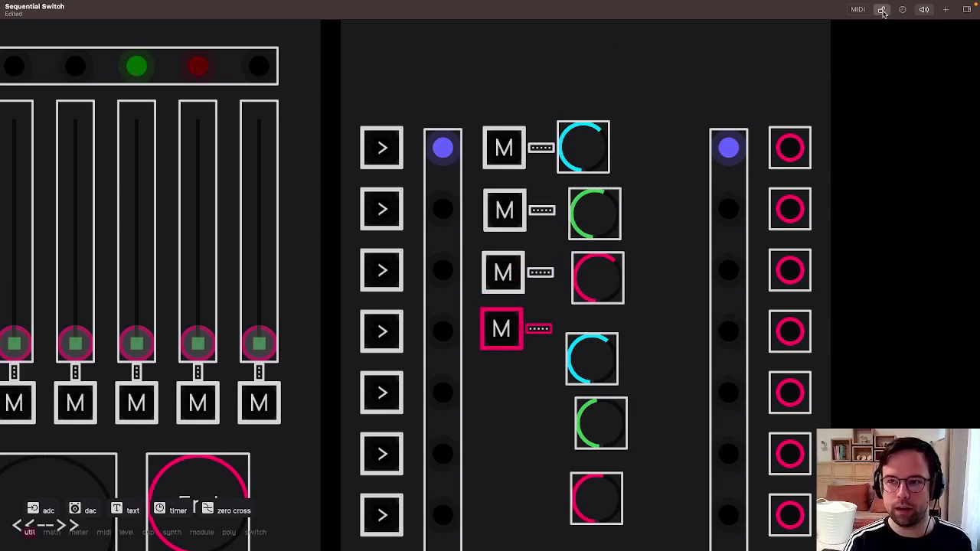
pyautogui.click(883, 10)
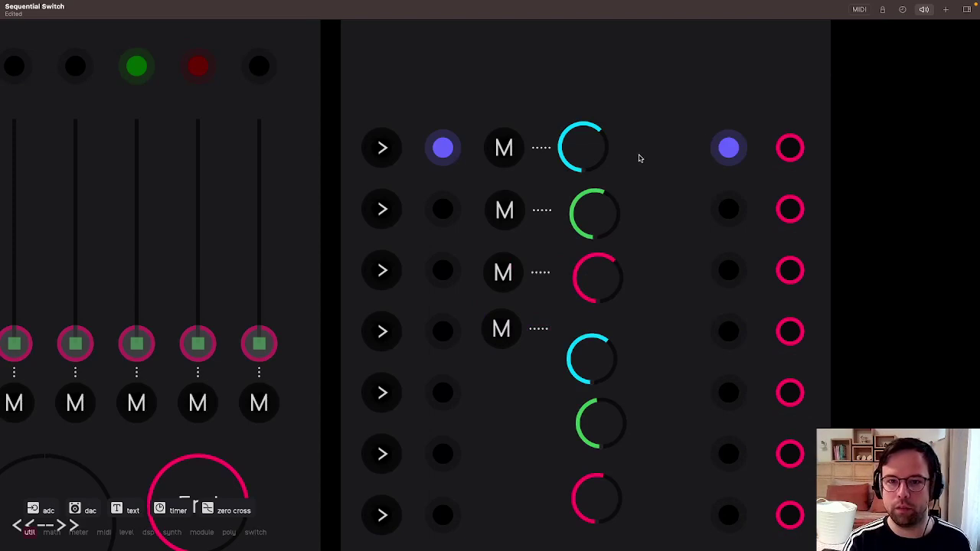
pyautogui.click(883, 10)
pyautogui.click(884, 10)
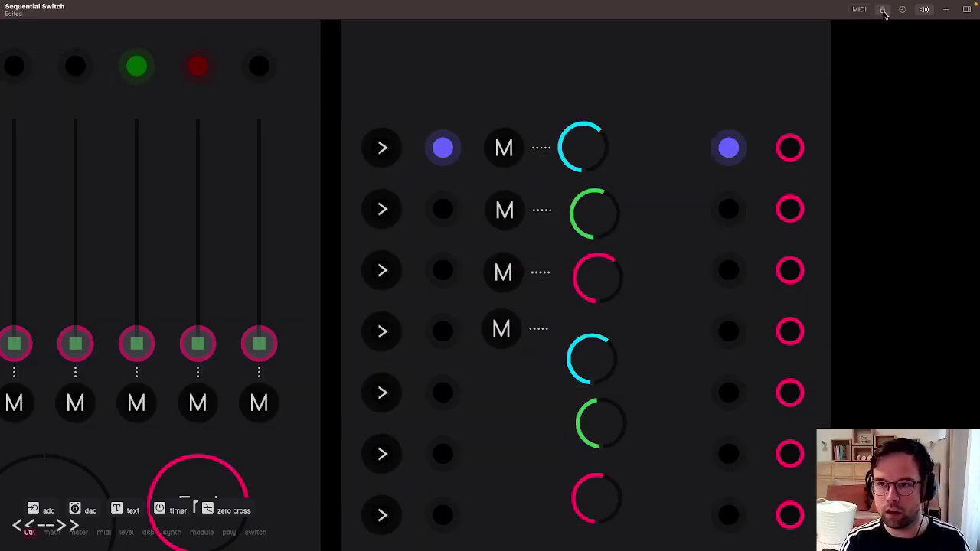
# Delete the three duplicated M input groups inside the module, keeping only the original group.
pyautogui.doubleClick(691, 78)
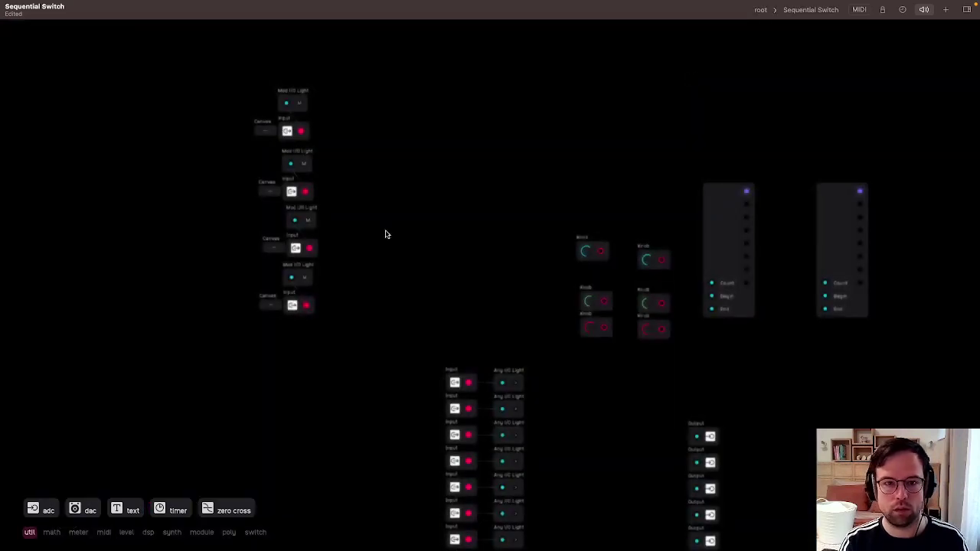
pyautogui.moveTo(351, 163)
pyautogui.mouseDown()
pyautogui.moveTo(213, 329)
pyautogui.moveTo(335, 375)
pyautogui.mouseUp()
pyautogui.press('BackSpace')
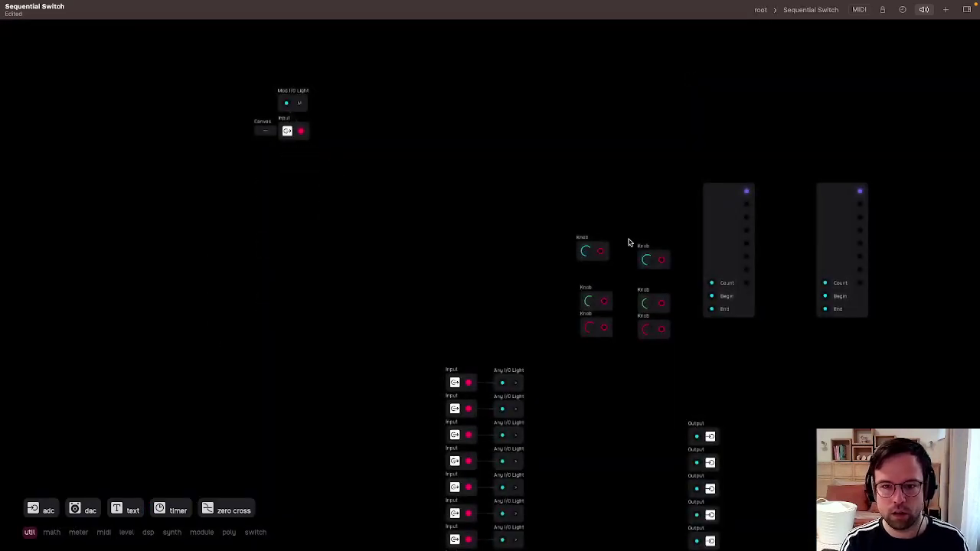
# Delete all the knobs except one cyan knob, and move that knob beside the remaining M input group.
pyautogui.moveTo(645, 233)
pyautogui.mouseDown()
pyautogui.moveTo(610, 259)
pyautogui.moveTo(596, 365)
pyautogui.moveTo(670, 314)
pyautogui.moveTo(625, 272)
pyautogui.moveTo(672, 329)
pyautogui.mouseUp()
pyautogui.press('BackSpace')
pyautogui.moveTo(573, 245); pyautogui.dragTo(326, 102)
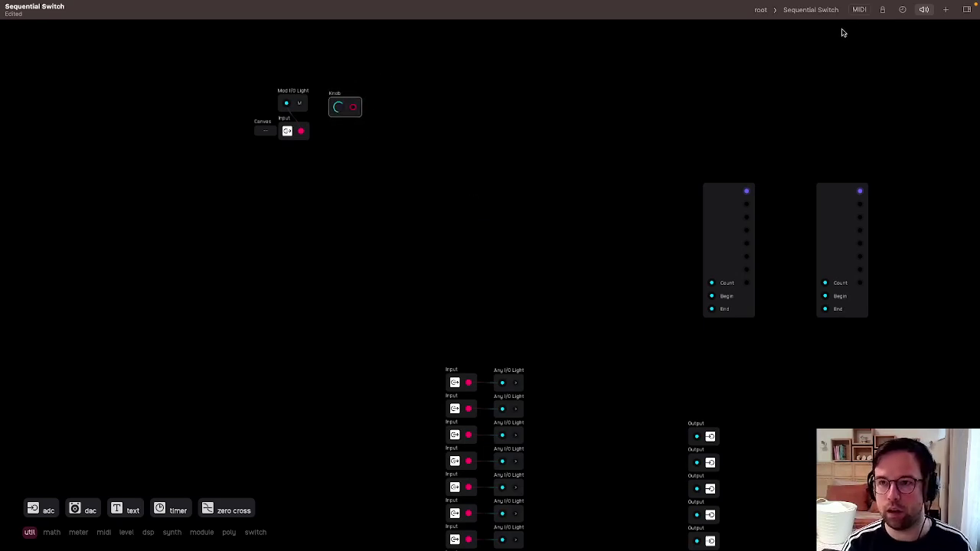
# Search the user library for "knob", insert the Mini Knob with Mod Input, and use it in place of the remaining cyan knob.
pyautogui.click(950, 10)
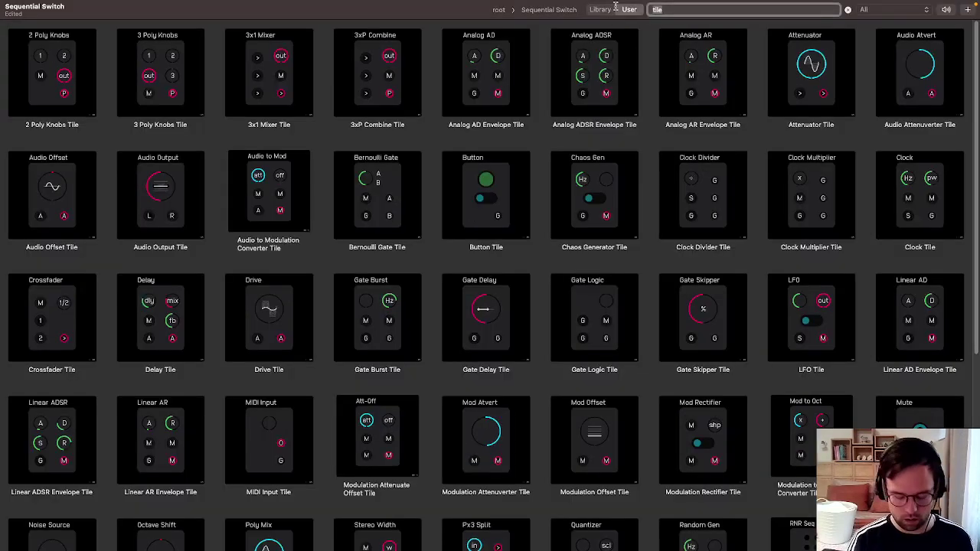
pyautogui.write('knob')
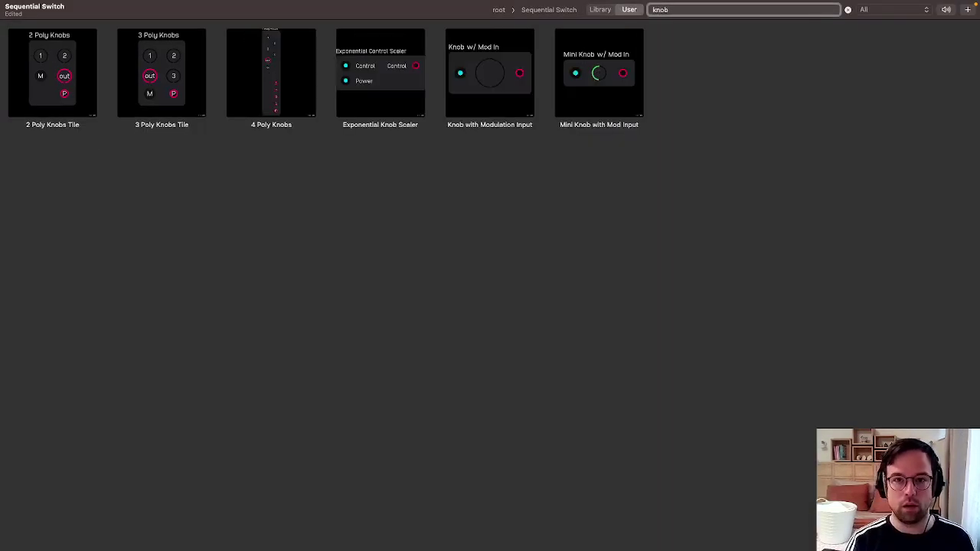
pyautogui.click(580, 57)
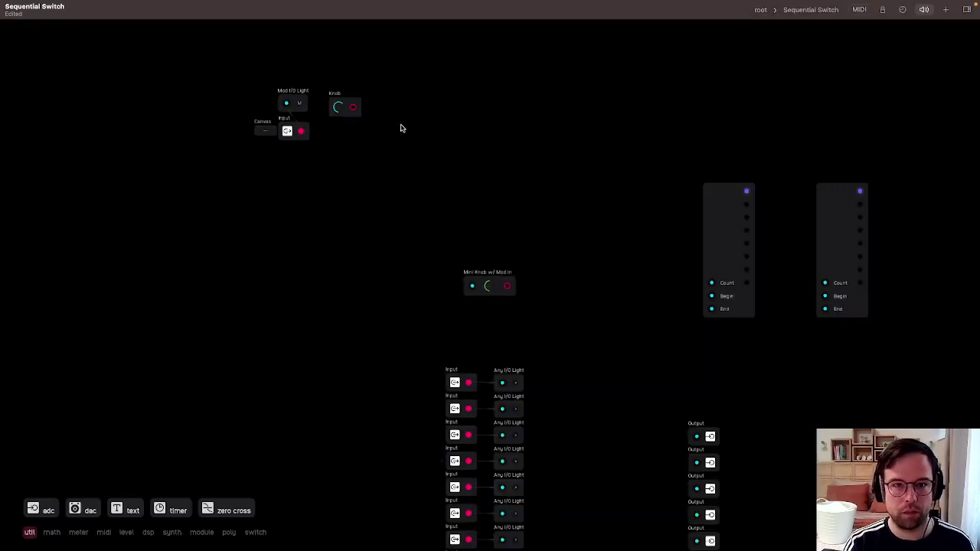
pyautogui.moveTo(374, 159); pyautogui.dragTo(362, 180)
# Add a plain knob node near the Mini Knob w/ Mod In and connect its output to the modulation input.
pyautogui.rightClick(305, 220)
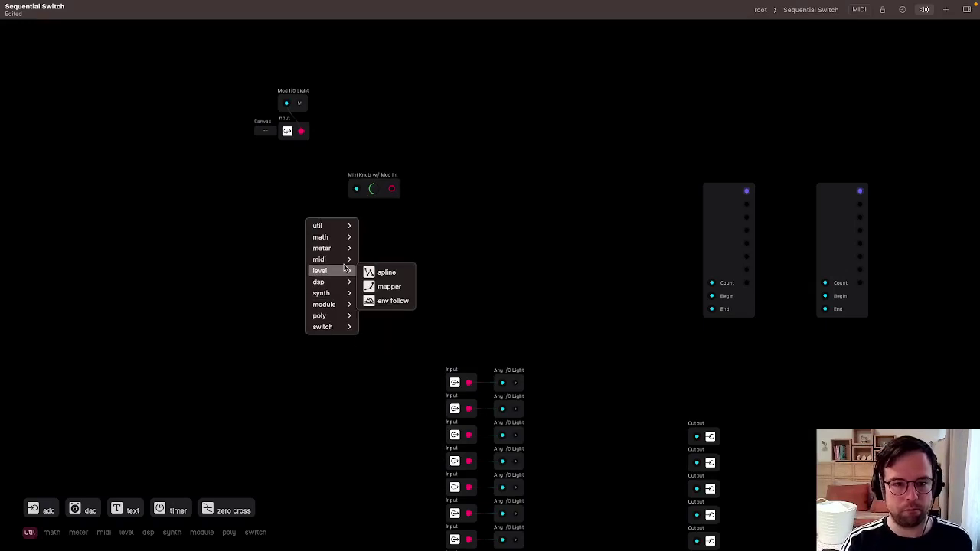
pyautogui.moveTo(334, 304)
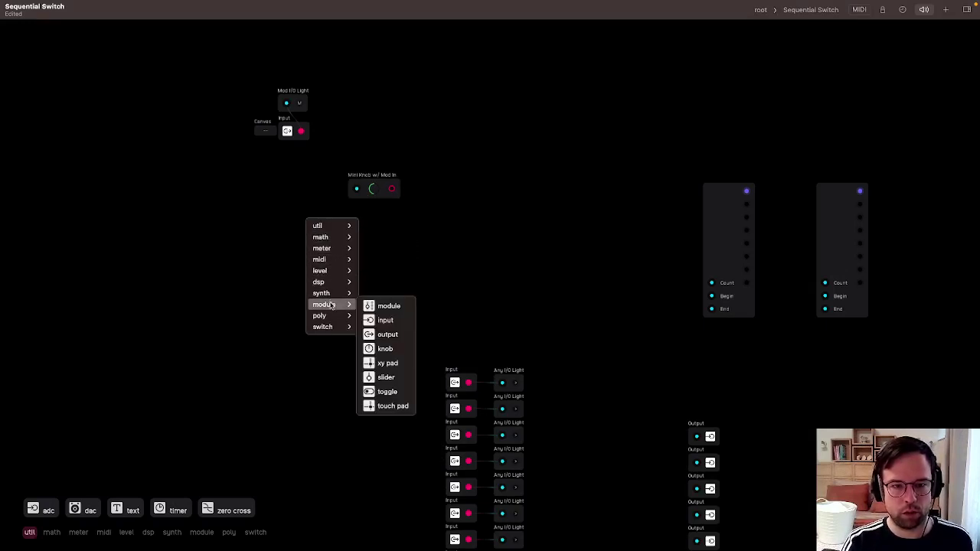
pyautogui.click(385, 349)
pyautogui.scroll(5, 295, 162)
pyautogui.moveTo(393, 280); pyautogui.dragTo(449, 225)
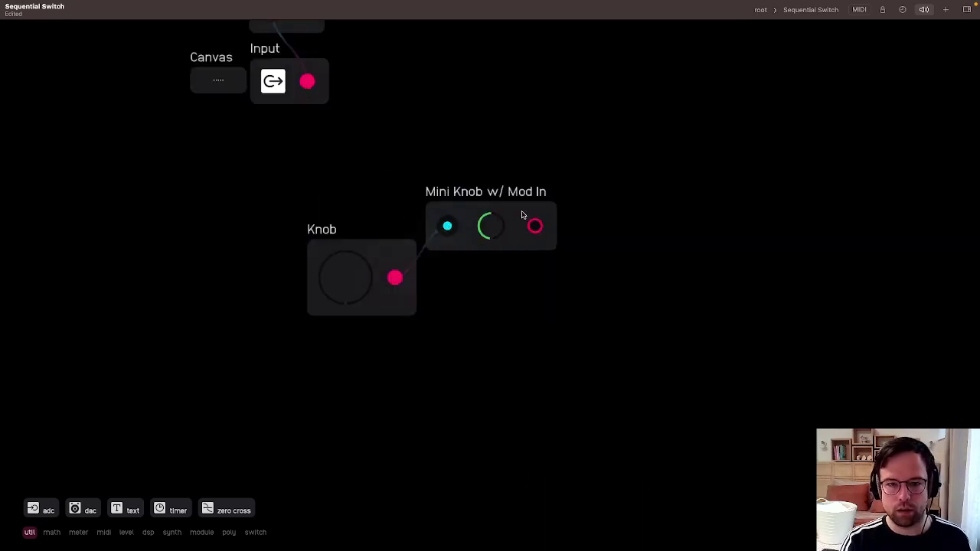
# Align the Mini Knob w/ Mod In beside the plain knob, and turn both knobs to test the modulation display.
pyautogui.moveTo(521, 212); pyautogui.dragTo(540, 265)
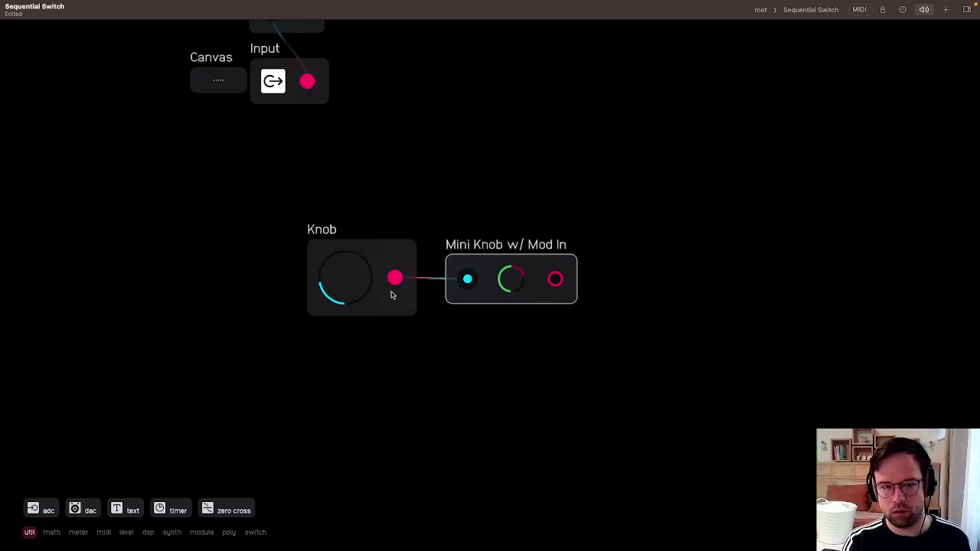
pyautogui.moveTo(353, 286)
pyautogui.mouseDown()
pyautogui.moveTo(352, 237)
pyautogui.moveTo(352, 314)
pyautogui.moveTo(349, 288)
pyautogui.mouseUp()
pyautogui.moveTo(515, 293); pyautogui.dragTo(514, 333)
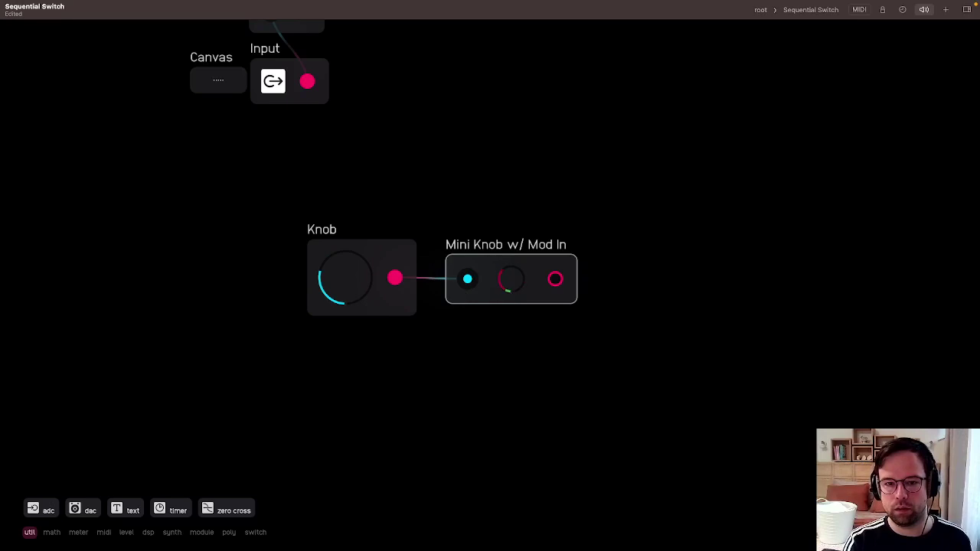
pyautogui.moveTo(345, 278); pyautogui.dragTo(345, 306)
pyautogui.moveTo(368, 254); pyautogui.dragTo(344, 251)
# Insert the LFO Tile from the user library below the plain knob and connect its M output to the Mini Knob's modulation input.
pyautogui.click(947, 10)
pyautogui.doubleClick(750, 11)
pyautogui.write('lfo')
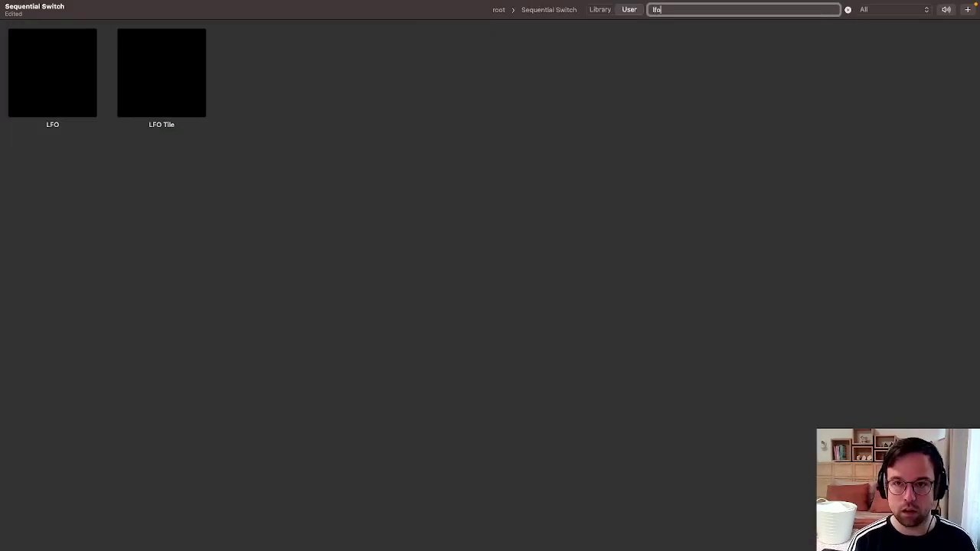
pyautogui.click(163, 75)
pyautogui.moveTo(503, 308); pyautogui.dragTo(346, 322)
pyautogui.moveTo(366, 409); pyautogui.dragTo(467, 280)
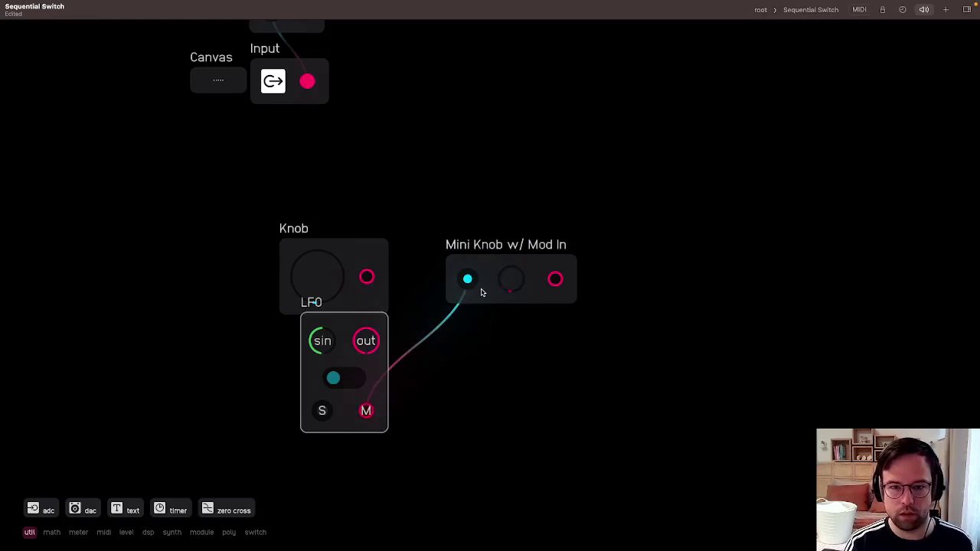
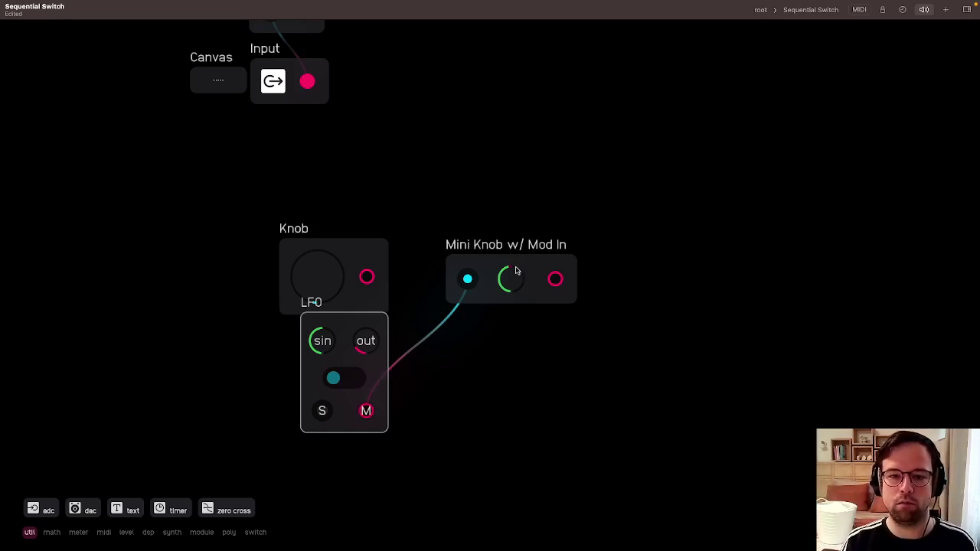
# Set the knob inside the Mini Knob w/ Mod In module to red and return to the Sequential Switch patch.
pyautogui.doubleClick(539, 262)
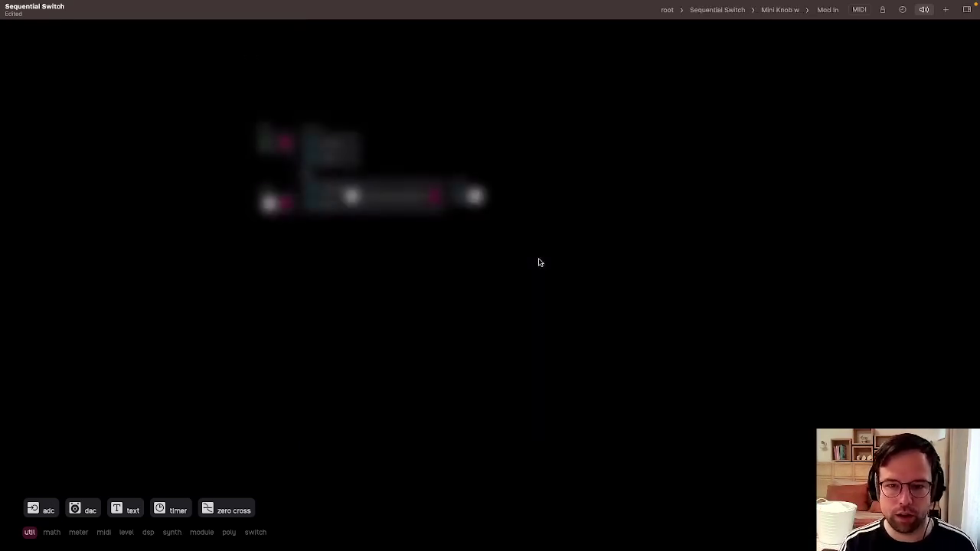
pyautogui.click(966, 10)
pyautogui.click(853, 77)
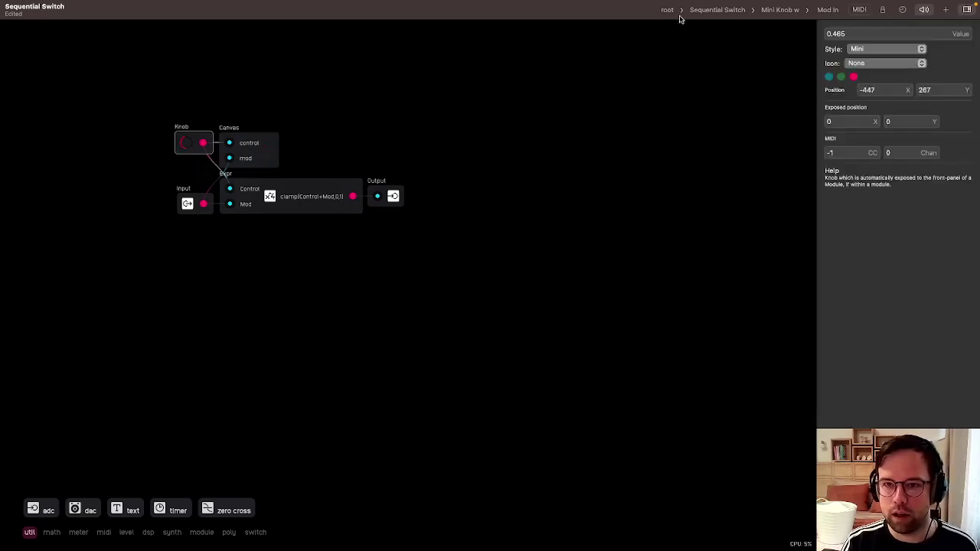
pyautogui.click(790, 10)
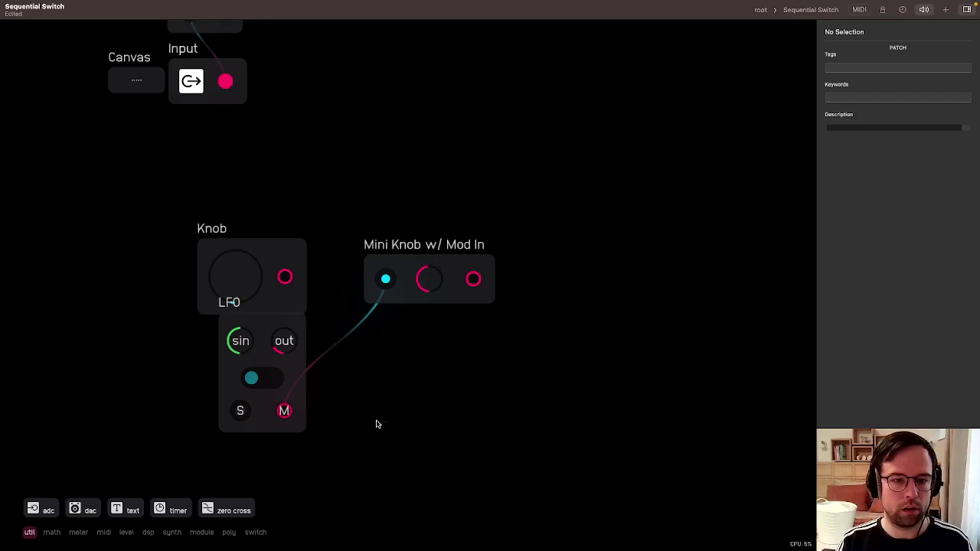
# Remove the test Knob and LFO, and place the Mini Knob w/ Mod In beside the Input with its modulation input connected.
pyautogui.click(303, 426)
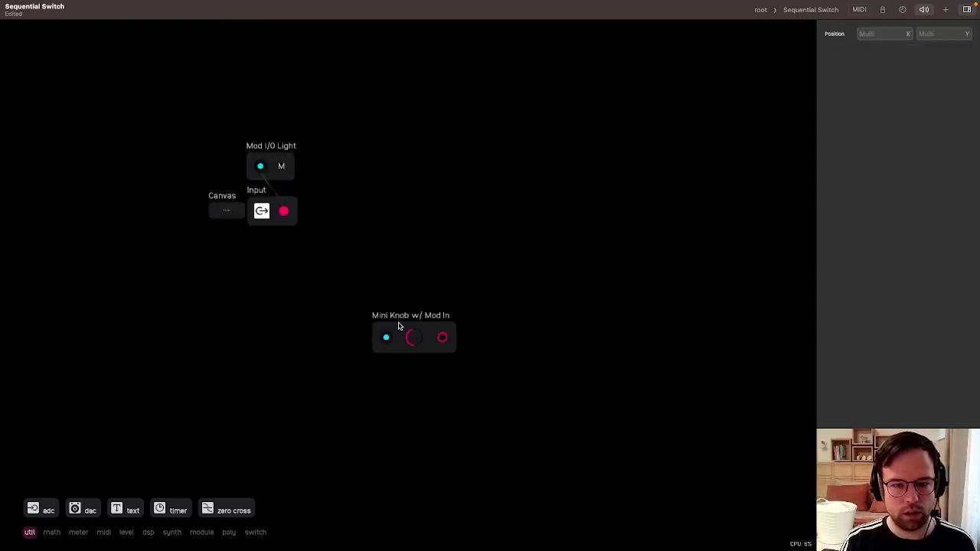
pyautogui.moveTo(400, 324); pyautogui.dragTo(340, 201)
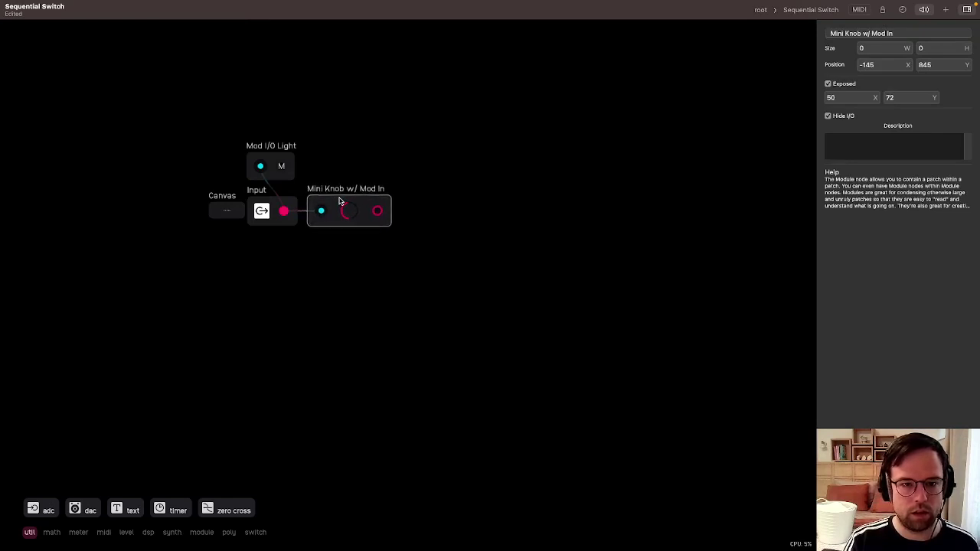
pyautogui.click(397, 167)
# Position the exposed Mini Knob on the Sequential Switch panel in the first row, just after the M input and dotted line.
pyautogui.click(760, 10)
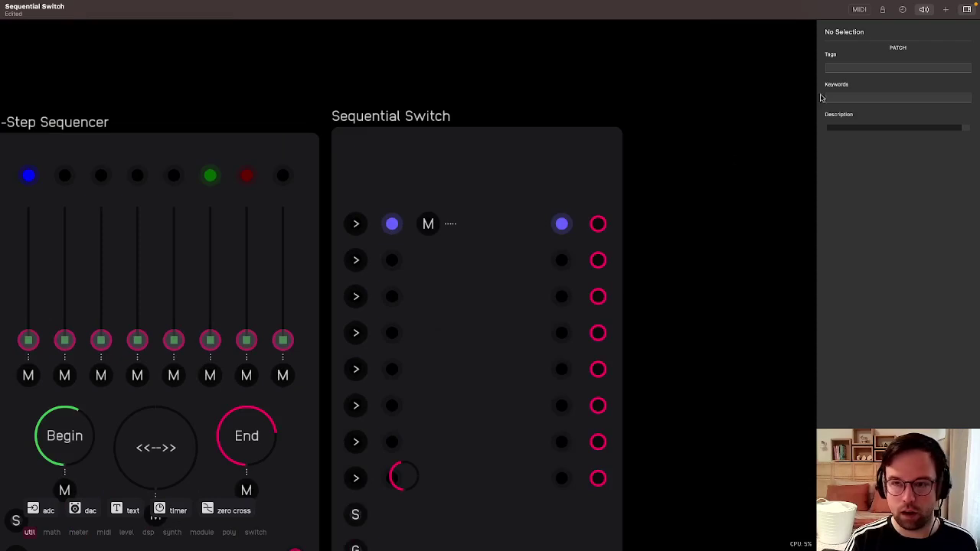
pyautogui.click(882, 10)
pyautogui.moveTo(417, 478); pyautogui.dragTo(481, 228)
pyautogui.click(481, 228)
pyautogui.scroll(5, 458, 218)
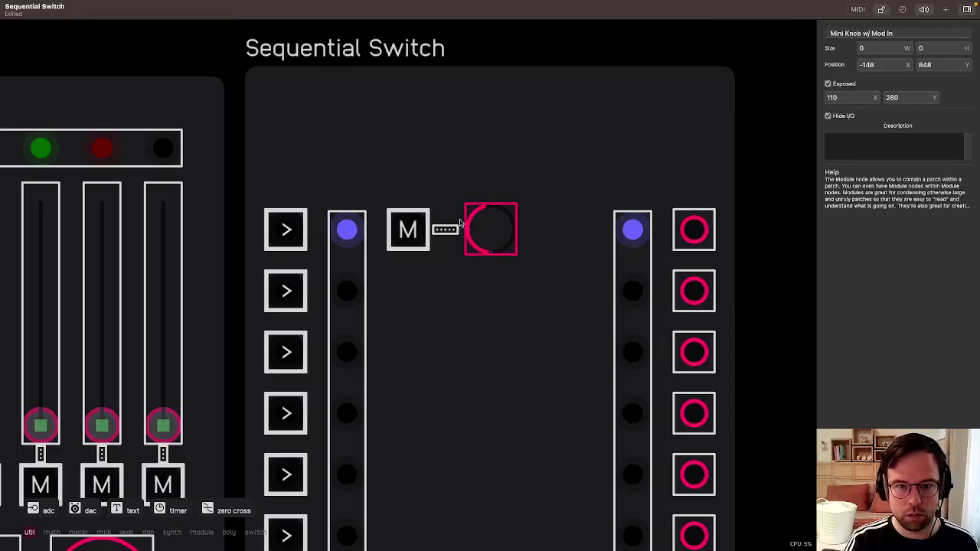
pyautogui.click(882, 9)
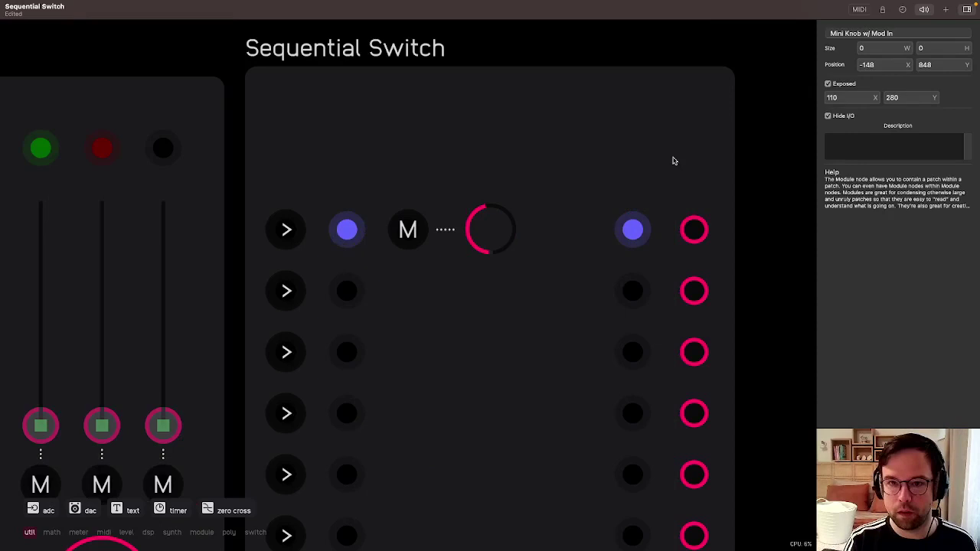
# Move the M input, dotted line and knob to the panel's empty upper area, copy them there, and undo the move.
pyautogui.doubleClick(609, 166)
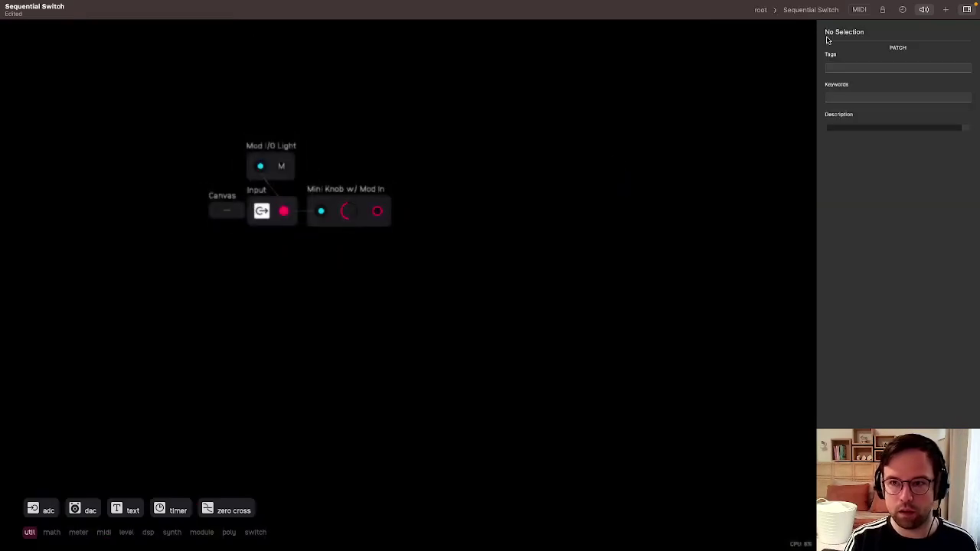
pyautogui.click(760, 10)
pyautogui.click(885, 9)
pyautogui.moveTo(512, 173); pyautogui.dragTo(540, 140)
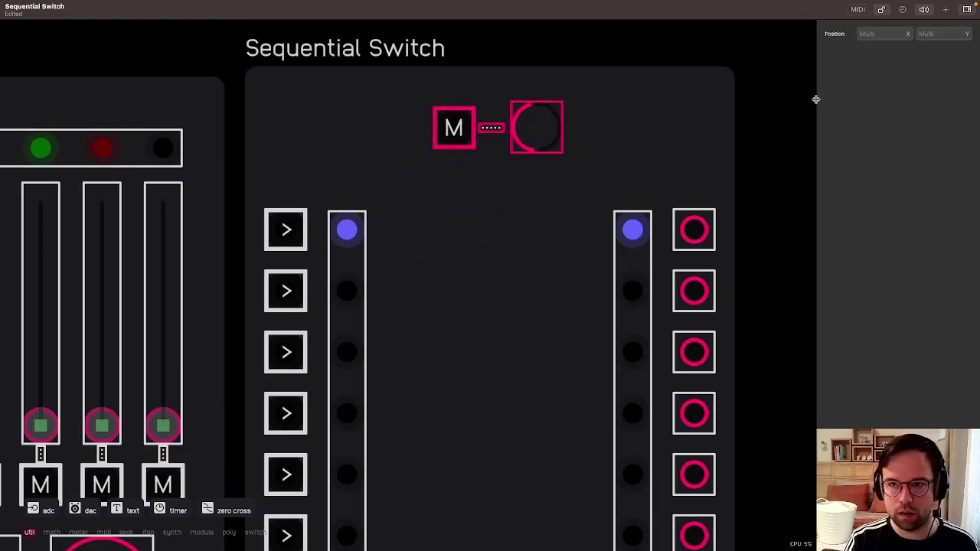
pyautogui.press('super+z')
pyautogui.click(882, 10)
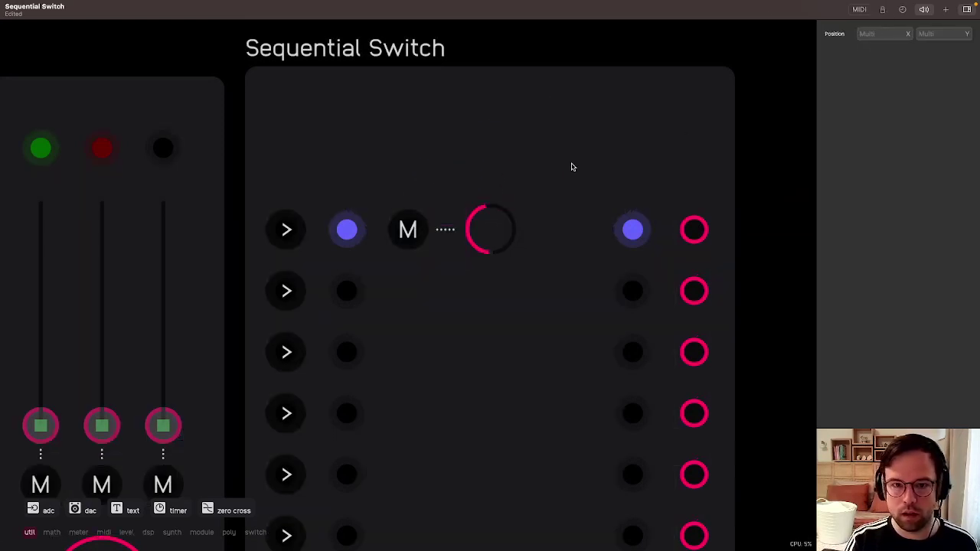
# Paste the copied modulation group below the original nodes inside the module, and align its panel controls with the second row.
pyautogui.doubleClick(573, 166)
pyautogui.press('super+v')
pyautogui.moveTo(491, 283); pyautogui.dragTo(280, 258)
pyautogui.click(765, 10)
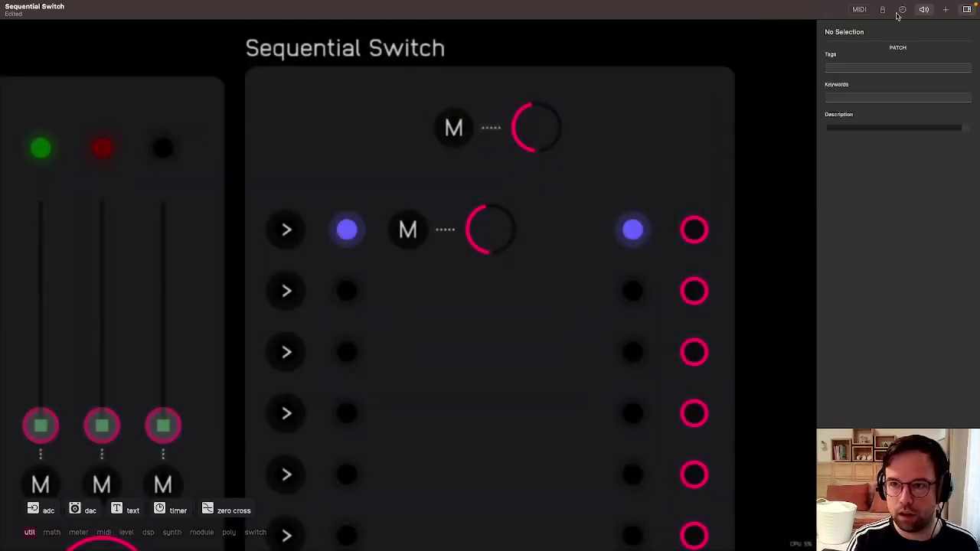
pyautogui.moveTo(541, 122); pyautogui.dragTo(499, 282)
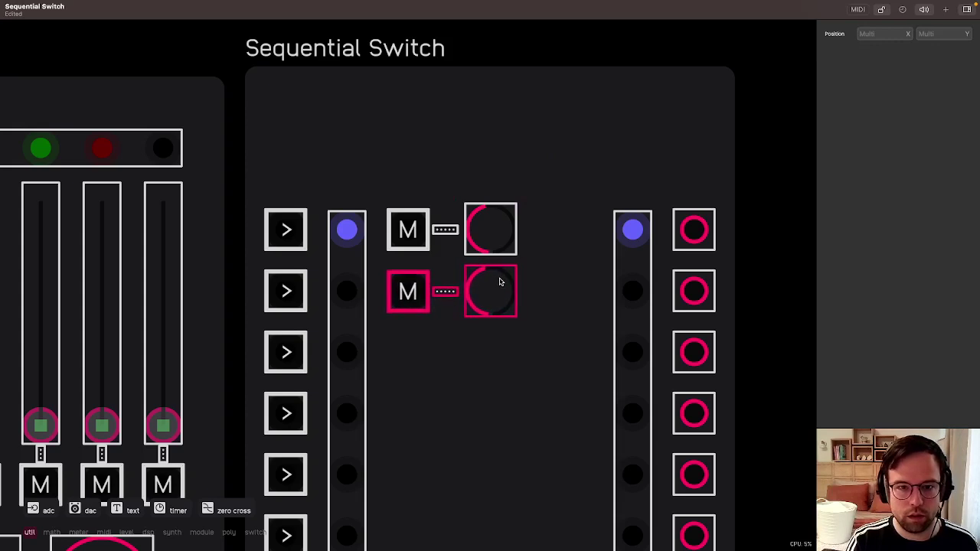
pyautogui.click(580, 181)
# Select the second modulation group and move its panel controls down to widen the gap below the first knob.
pyautogui.doubleClick(628, 124)
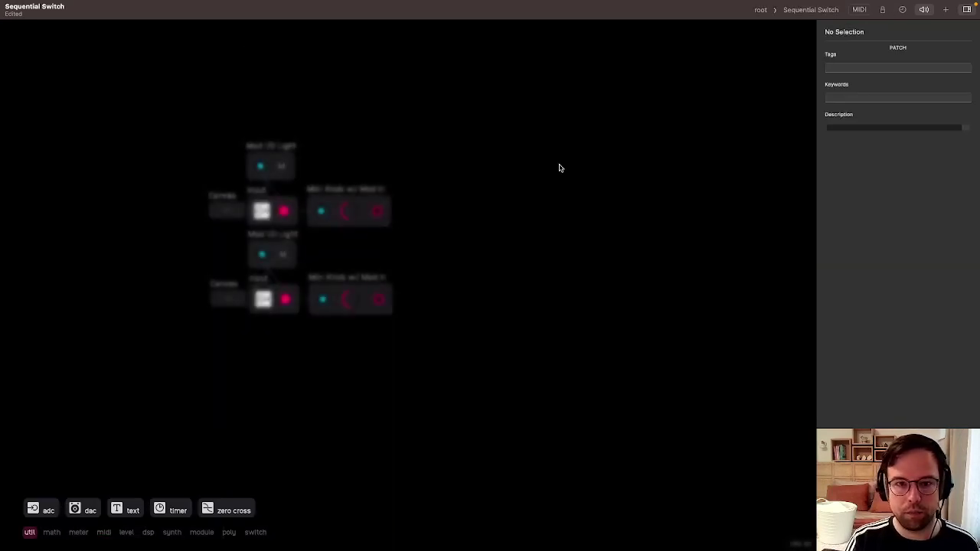
pyautogui.moveTo(467, 121)
pyautogui.mouseDown()
pyautogui.moveTo(188, 182)
pyautogui.moveTo(419, 394)
pyautogui.mouseUp()
pyautogui.click(761, 10)
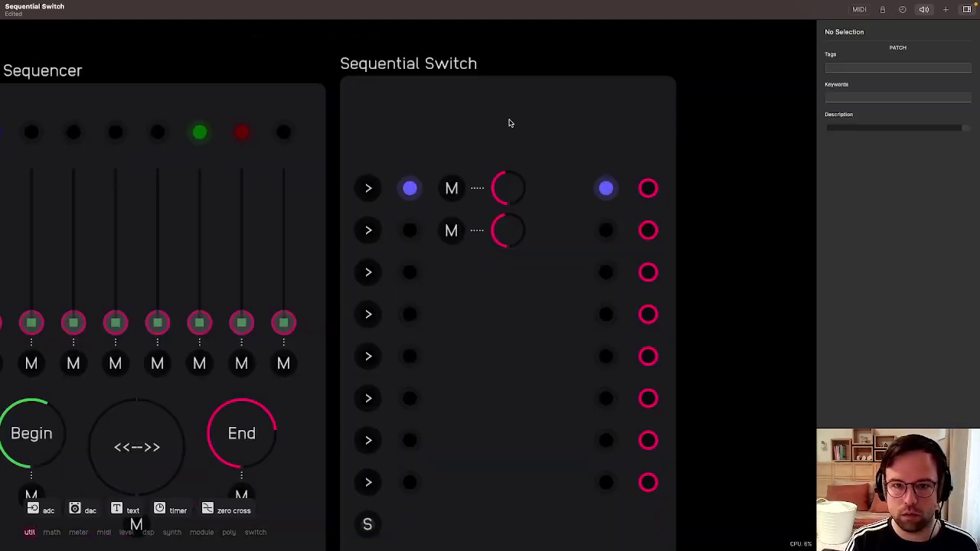
pyautogui.click(881, 9)
pyautogui.click(505, 234)
pyautogui.moveTo(505, 234); pyautogui.dragTo(506, 243)
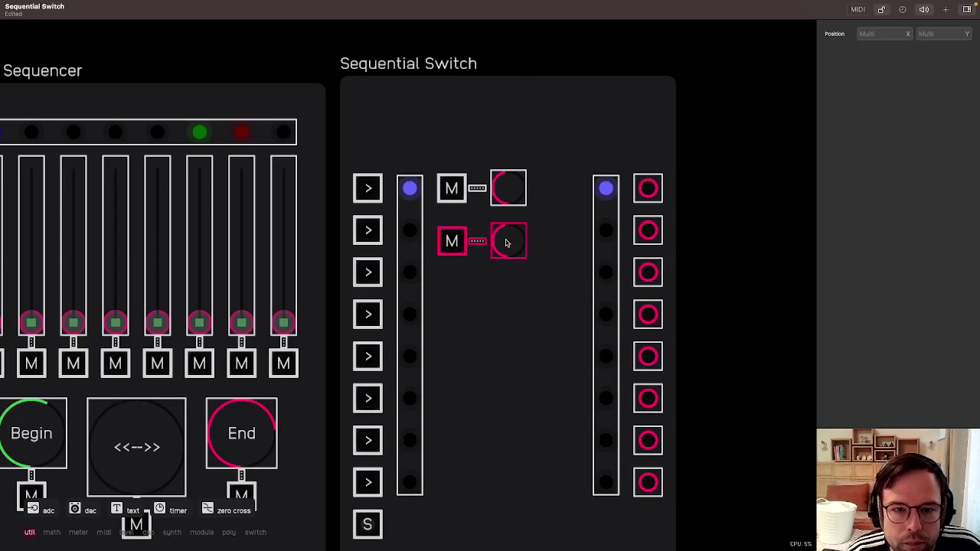
pyautogui.moveTo(506, 243); pyautogui.dragTo(506, 250)
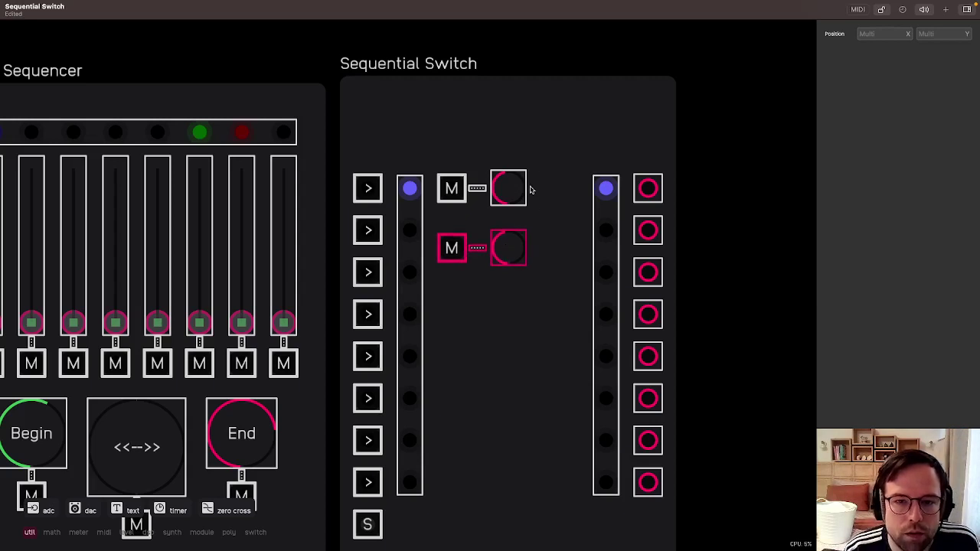
# Copy both modulation groups, try pasting them inside the Sequential Switch module, and undo the paste.
pyautogui.moveTo(501, 133); pyautogui.dragTo(518, 270)
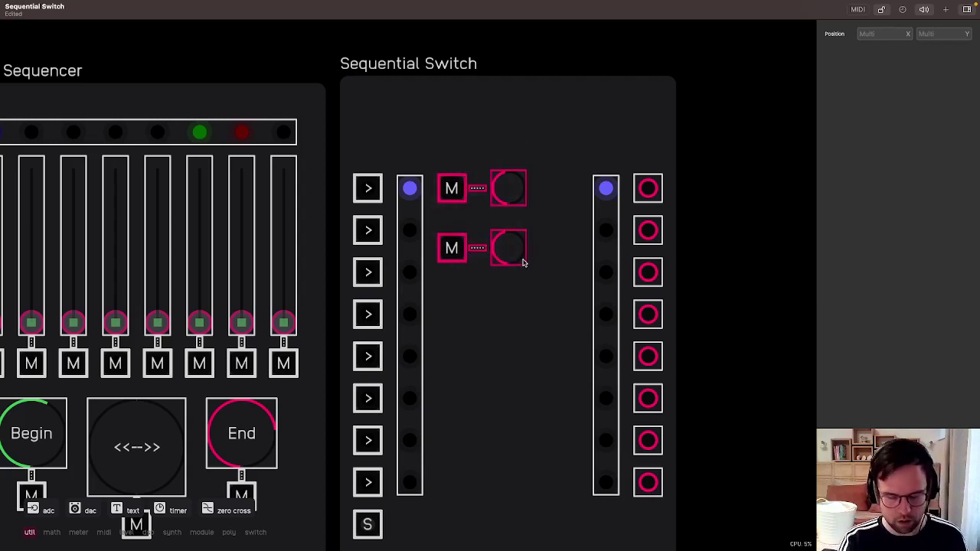
pyautogui.click(556, 186)
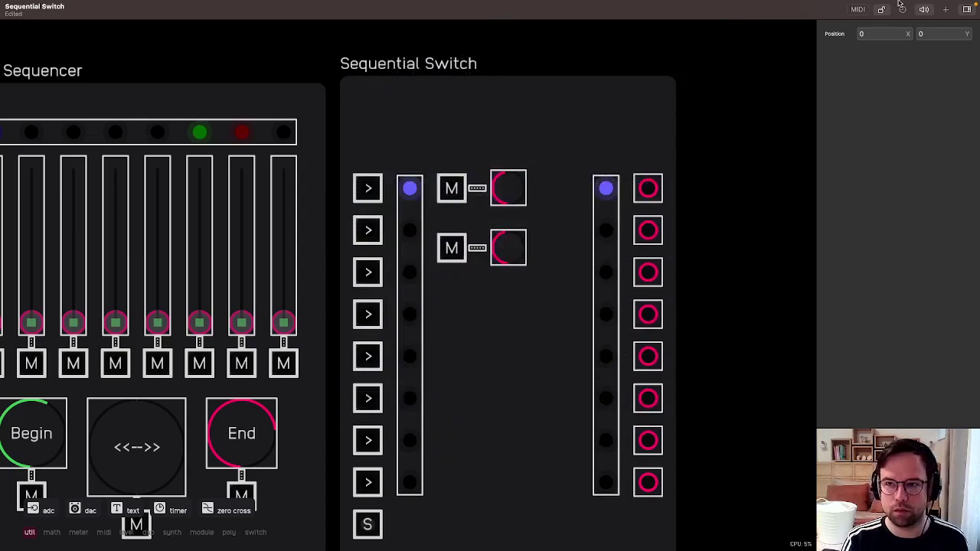
pyautogui.click(882, 9)
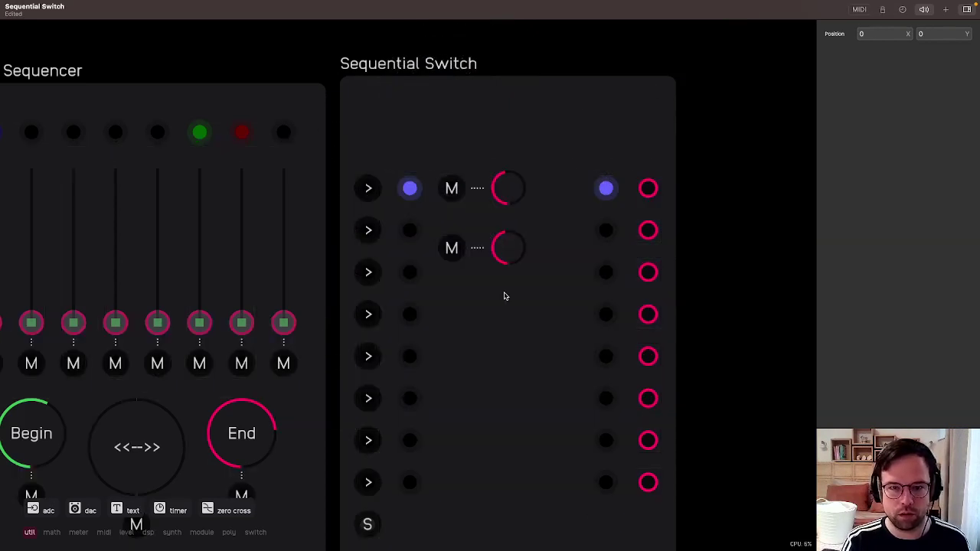
pyautogui.scroll(-3, 503, 274)
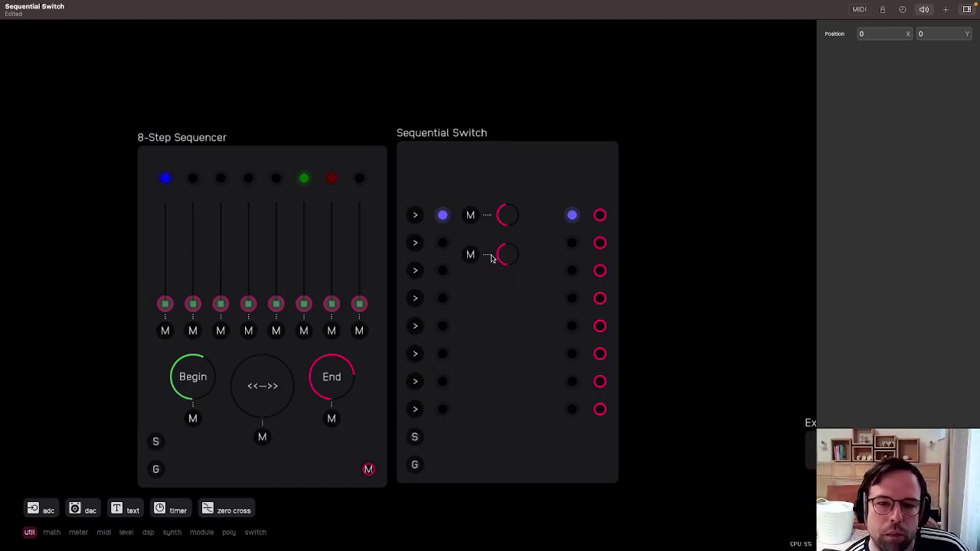
pyautogui.scroll(3, 492, 259)
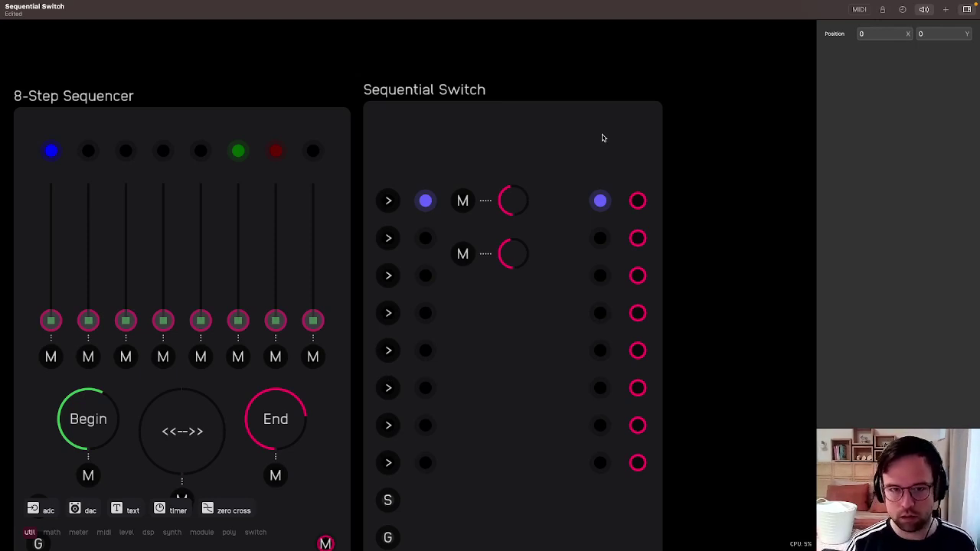
pyautogui.doubleClick(534, 147)
pyautogui.moveTo(381, 261); pyautogui.dragTo(209, 305)
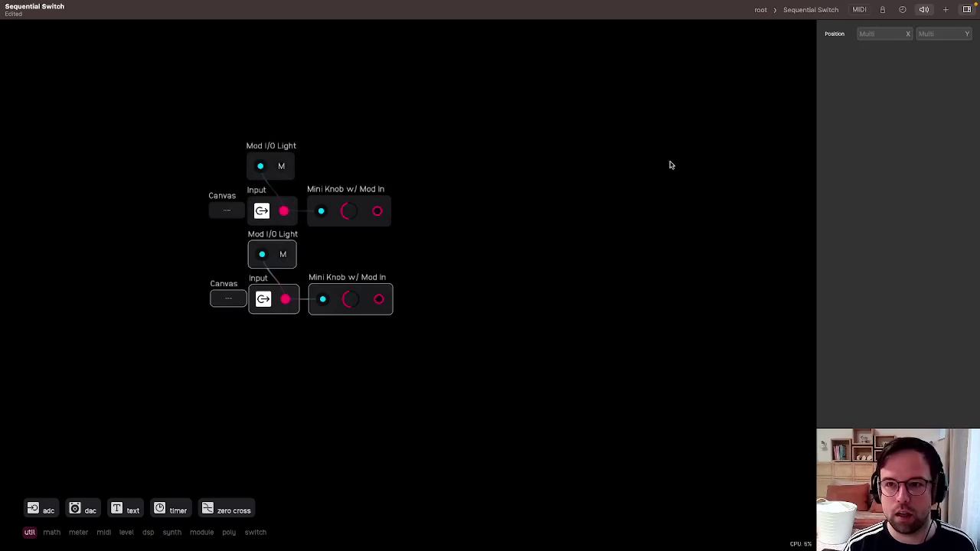
pyautogui.click(512, 172)
pyautogui.click(760, 9)
pyautogui.doubleClick(549, 192)
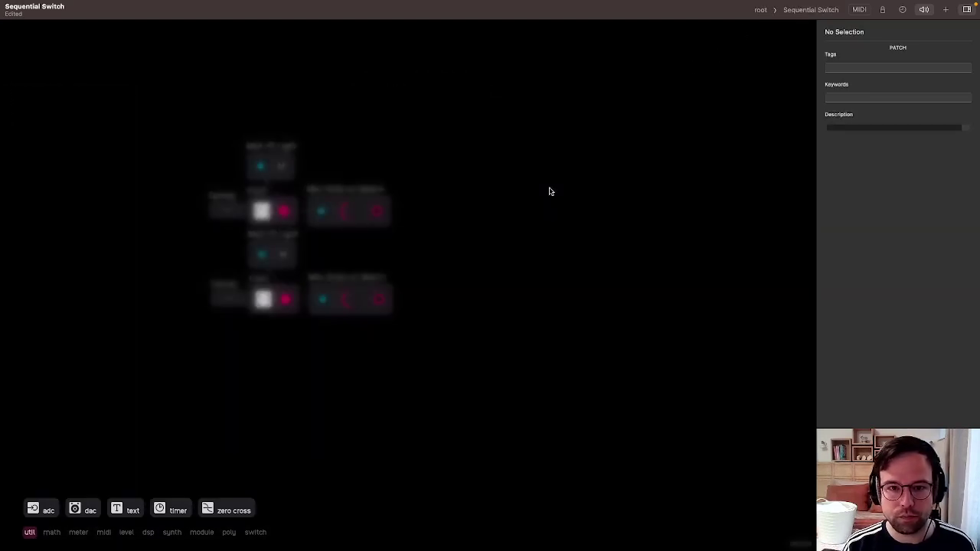
pyautogui.press('super+v')
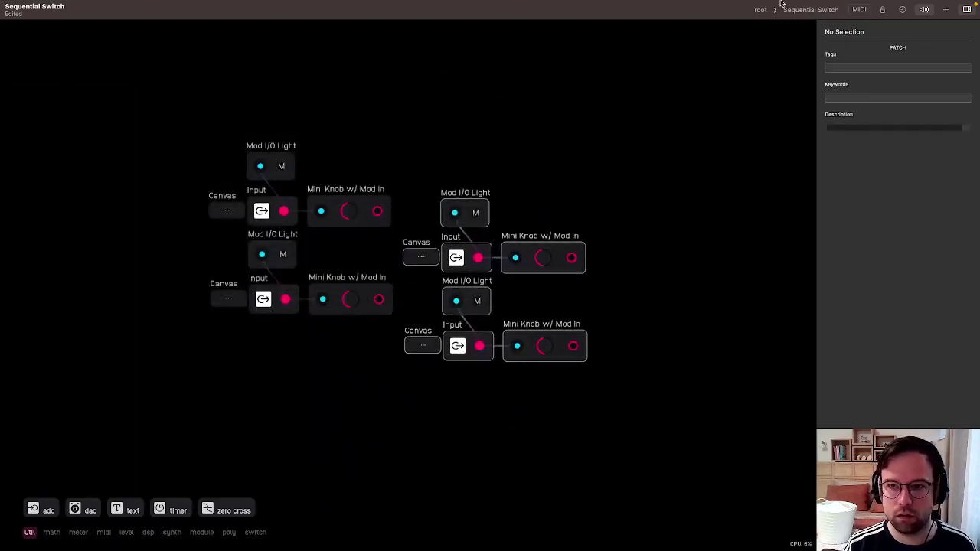
pyautogui.click(758, 26)
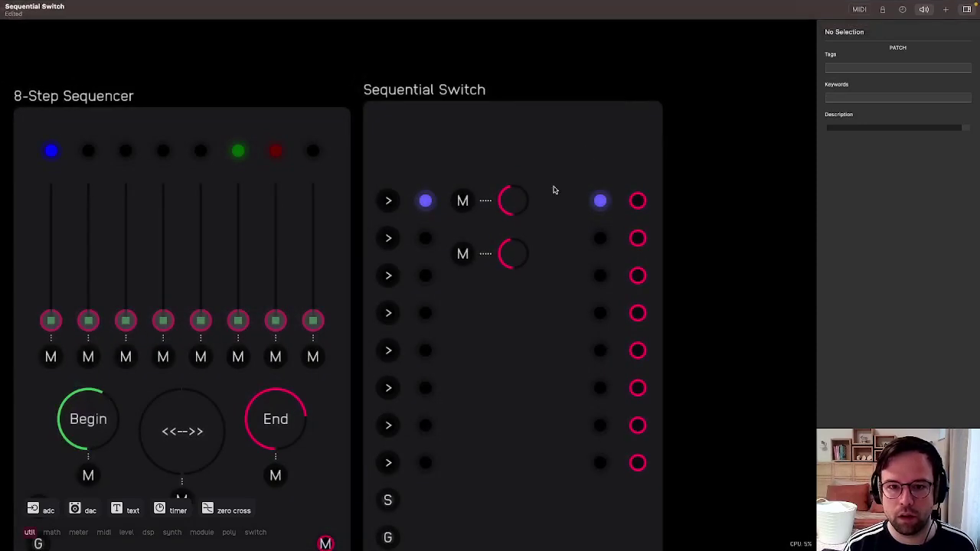
pyautogui.doubleClick(554, 190)
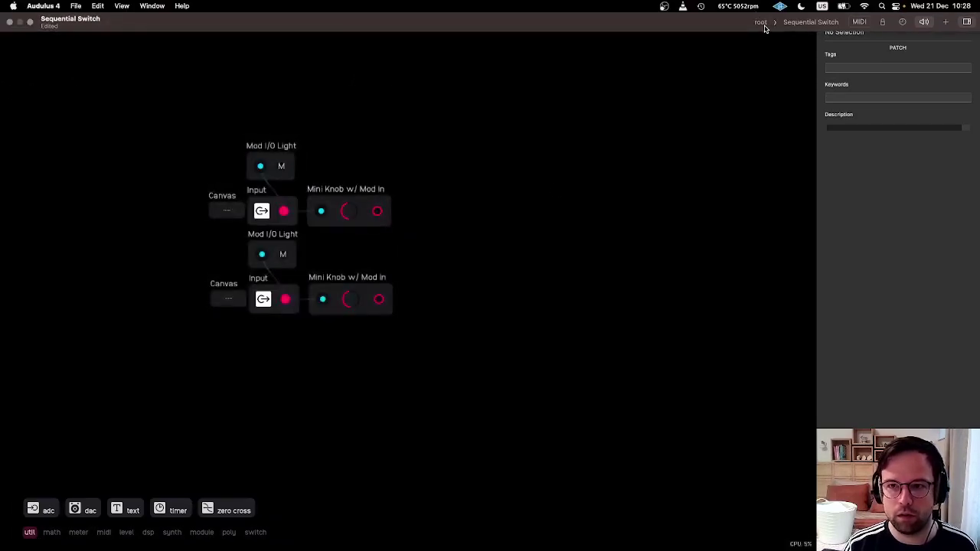
pyautogui.click(759, 9)
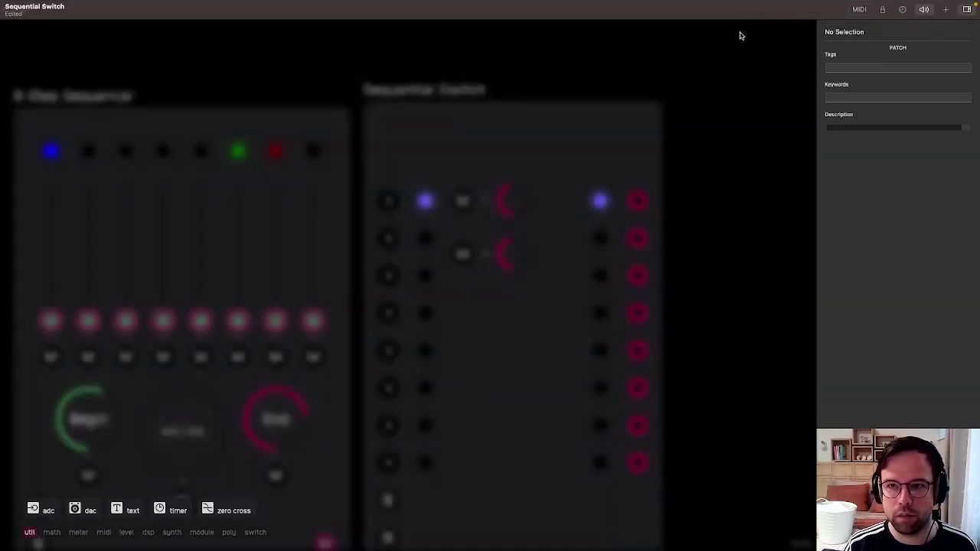
# Move both modulation groups to the panel's upper right corner, copy them from there, and undo the move.
pyautogui.click(881, 10)
pyautogui.moveTo(558, 186); pyautogui.dragTo(536, 257)
pyautogui.press('super+z')
pyautogui.press('super+z')
pyautogui.press('super+z')
pyautogui.press('super+z')
pyautogui.moveTo(529, 163)
pyautogui.mouseDown()
pyautogui.moveTo(532, 258)
pyautogui.moveTo(441, 234)
pyautogui.moveTo(550, 229)
pyautogui.mouseUp()
pyautogui.moveTo(519, 199); pyautogui.dragTo(628, 80)
pyautogui.press('super+z')
pyautogui.click(567, 146)
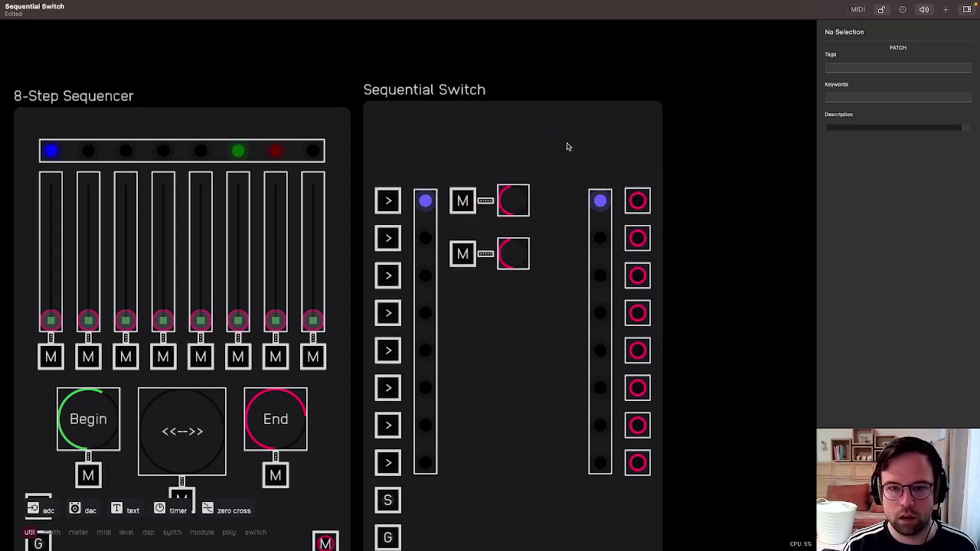
# Paste the two copied modulation groups inside the Sequential Switch module and align their nodes below the existing two.
pyautogui.click(878, 10)
pyautogui.doubleClick(567, 151)
pyautogui.press('super+v')
pyautogui.moveTo(387, 362); pyautogui.dragTo(470, 234)
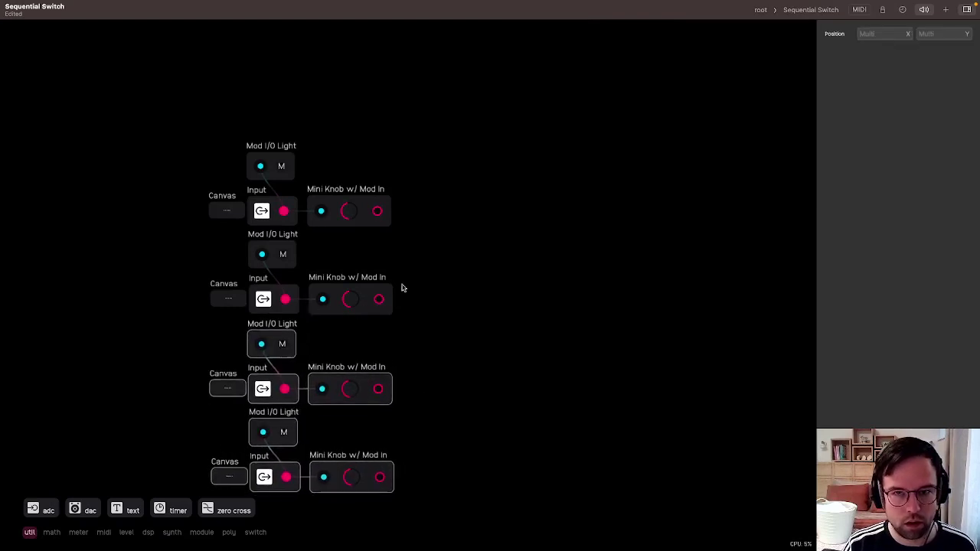
# Position the two pasted modulation groups on the panel directly below the existing pair, keeping the same vertical spacing.
pyautogui.click(759, 10)
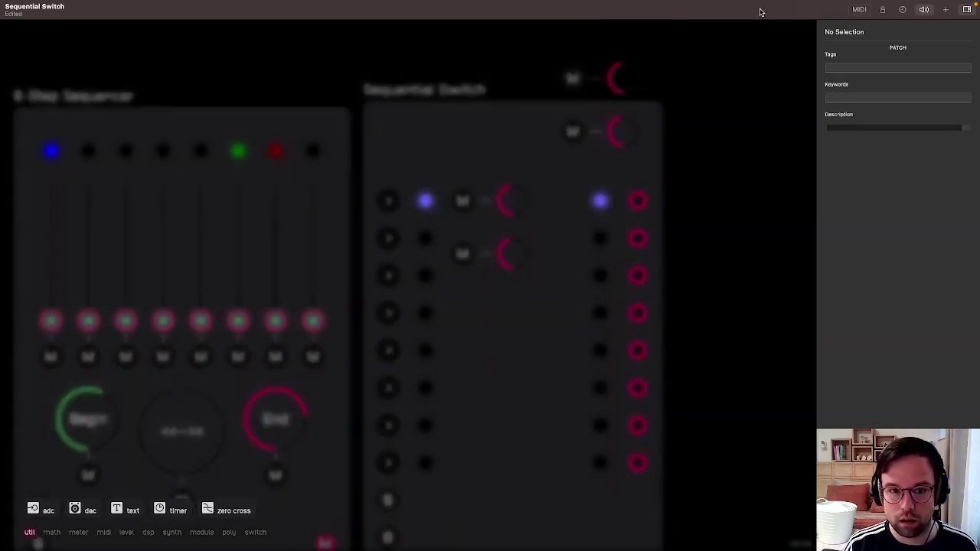
pyautogui.click(886, 11)
pyautogui.moveTo(551, 45); pyautogui.dragTo(643, 149)
pyautogui.moveTo(617, 75); pyautogui.dragTo(507, 300)
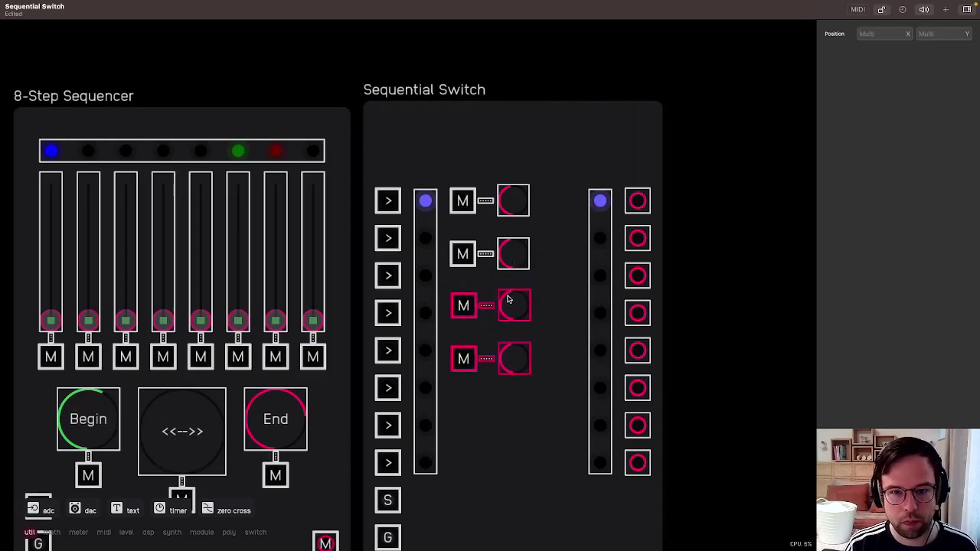
pyautogui.click(597, 146)
# Paste two more modulation groups inside the Sequential Switch module and align their nodes below the existing four.
pyautogui.doubleClick(639, 116)
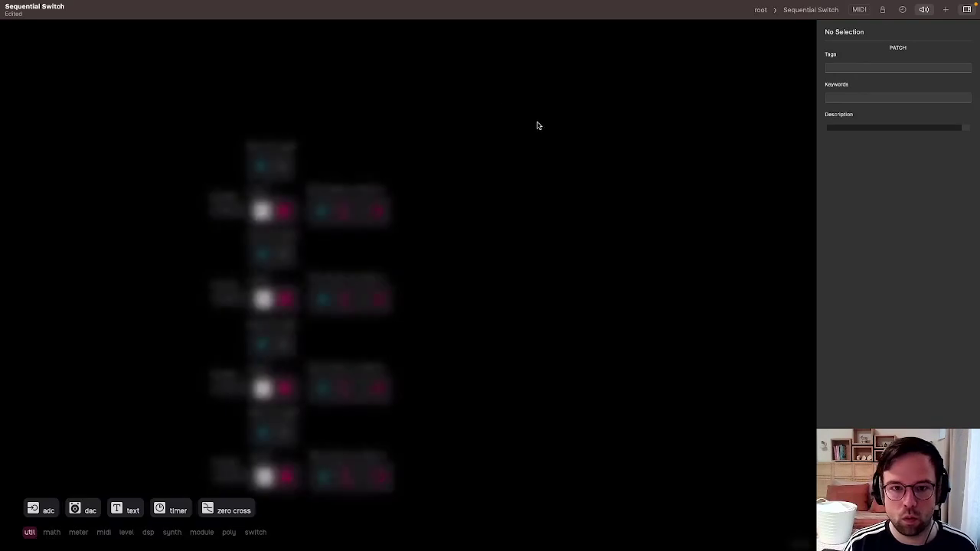
pyautogui.moveTo(363, 213); pyautogui.dragTo(559, 260)
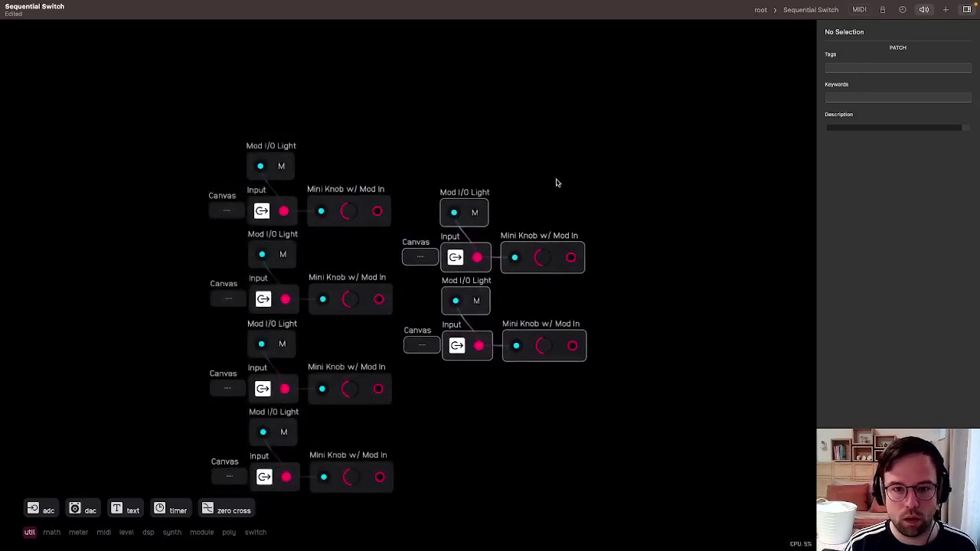
pyautogui.scroll(-4, 566, 176)
pyautogui.moveTo(635, 52)
pyautogui.mouseDown()
pyautogui.moveTo(495, 106)
pyautogui.moveTo(588, 234)
pyautogui.mouseUp()
pyautogui.moveTo(603, 61)
pyautogui.mouseDown()
pyautogui.moveTo(564, 75)
pyautogui.moveTo(529, 210)
pyautogui.mouseUp()
pyautogui.moveTo(519, 58); pyautogui.dragTo(526, 185)
pyautogui.moveTo(628, 103); pyautogui.dragTo(436, 414)
pyautogui.click(578, 316)
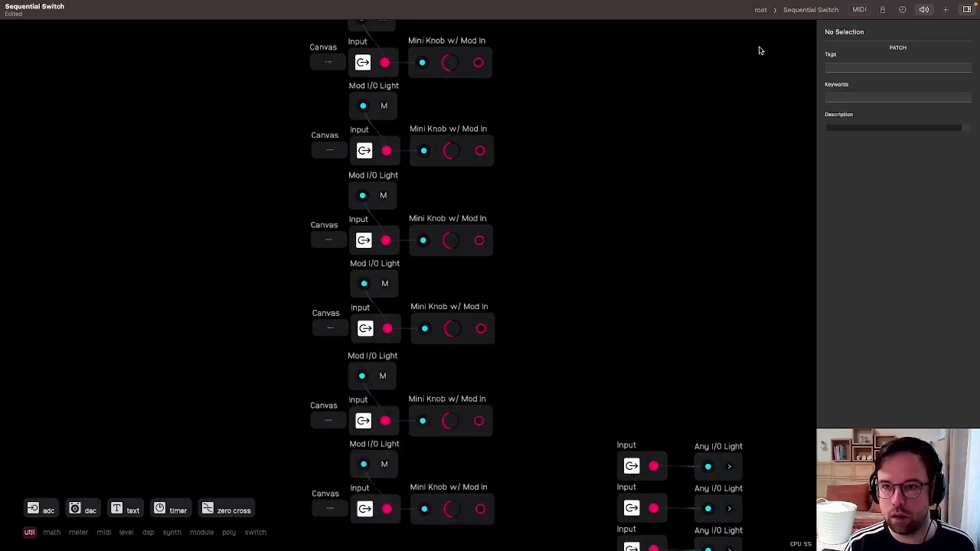
# Position the two new modulation groups on the Sequential Switch panel directly below the existing four, continuing the same column and spacing.
pyautogui.click(759, 11)
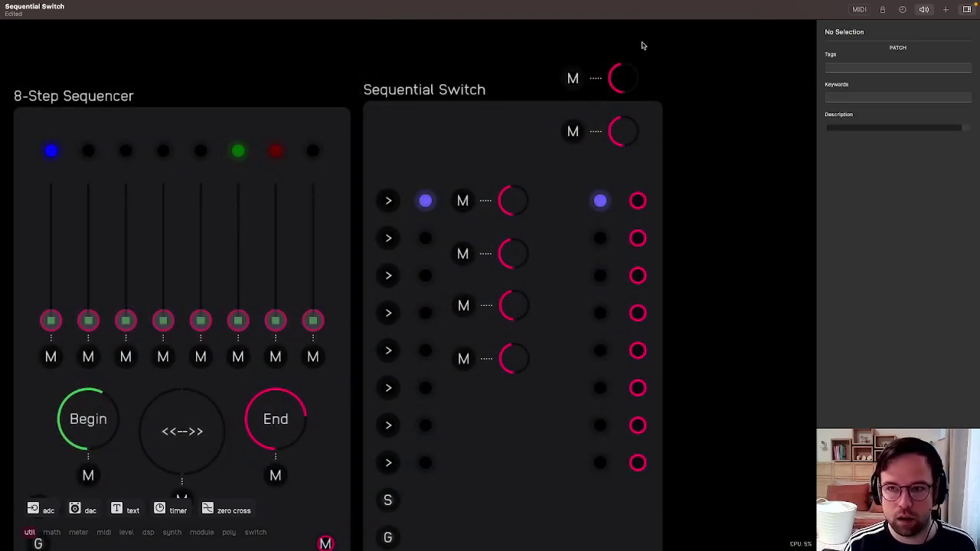
pyautogui.click(882, 10)
pyautogui.moveTo(623, 42)
pyautogui.mouseDown()
pyautogui.moveTo(586, 151)
pyautogui.moveTo(641, 92)
pyautogui.moveTo(525, 413)
pyautogui.mouseUp()
pyautogui.rightClick(524, 410)
pyautogui.click(518, 414)
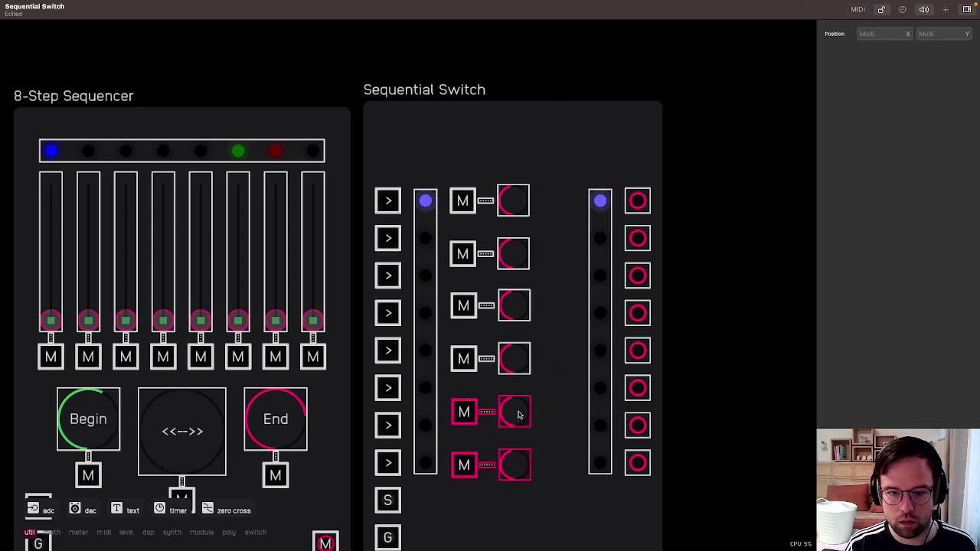
# Move all six modulation groups together to the middle of the panel, centred between the light columns and level with their ends.
pyautogui.moveTo(526, 144)
pyautogui.mouseDown()
pyautogui.moveTo(437, 251)
pyautogui.moveTo(464, 483)
pyautogui.moveTo(526, 486)
pyautogui.mouseUp()
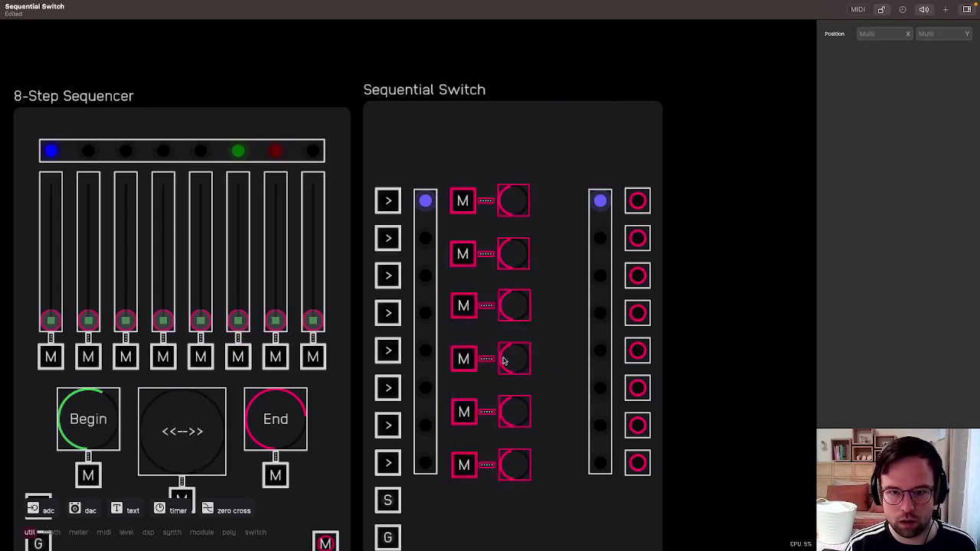
pyautogui.moveTo(519, 211); pyautogui.dragTo(534, 163)
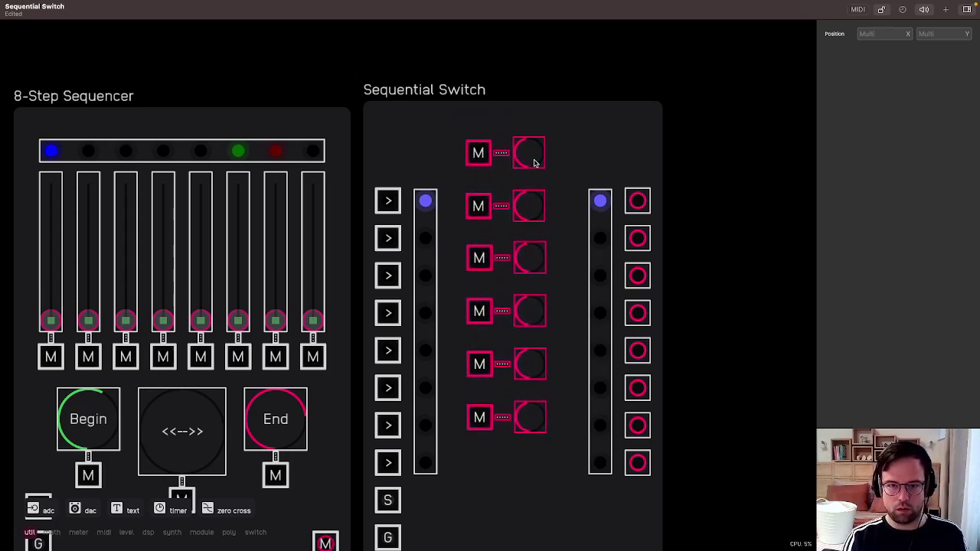
pyautogui.click(553, 325)
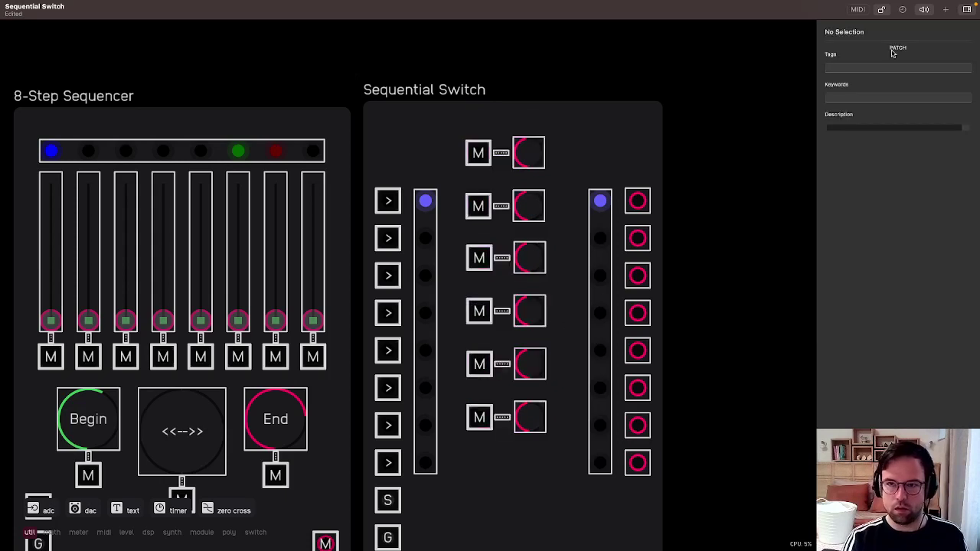
pyautogui.click(882, 10)
pyautogui.scroll(-5, 529, 154)
pyautogui.scroll(2, 545, 168)
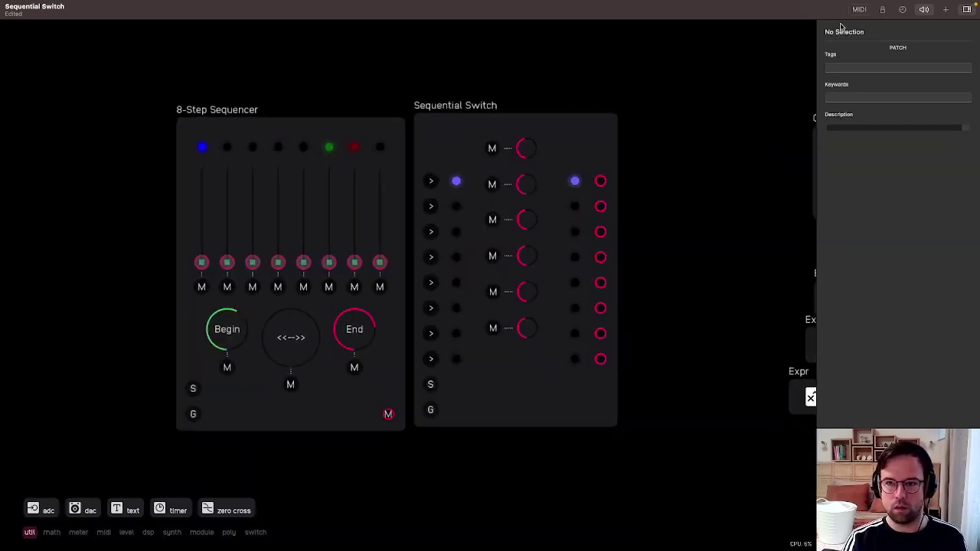
pyautogui.click(884, 9)
pyautogui.moveTo(538, 136); pyautogui.dragTo(528, 364)
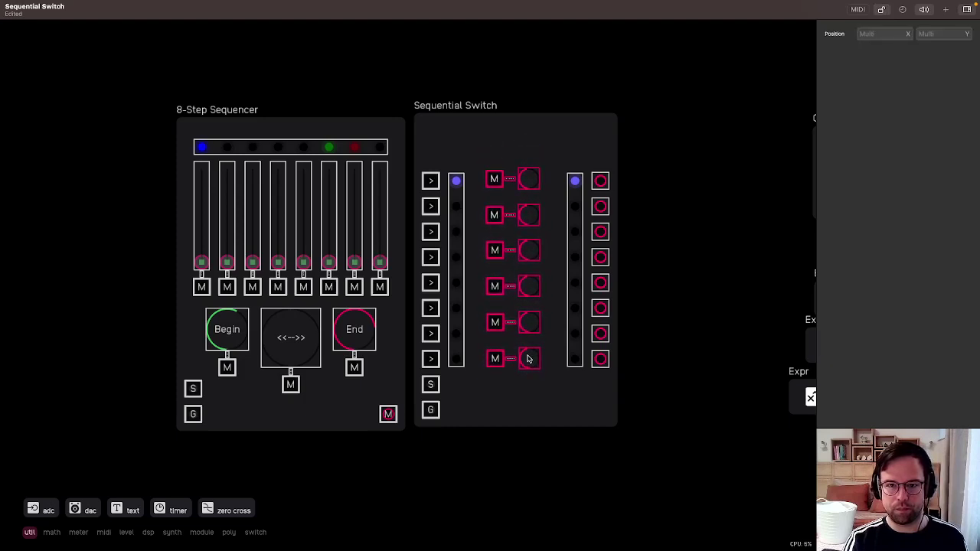
pyautogui.click(881, 9)
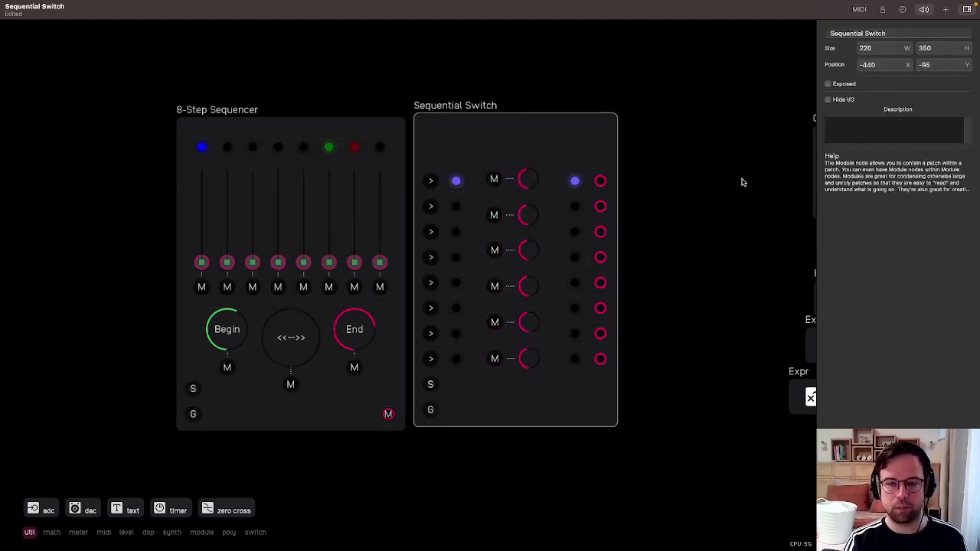
# Open the second Mini Knob w/ Mod In module inside Sequential Switch and select its Canvas to show the Lua script.
pyautogui.doubleClick(551, 160)
pyautogui.scroll(-3, 518, 206)
pyautogui.click(444, 178)
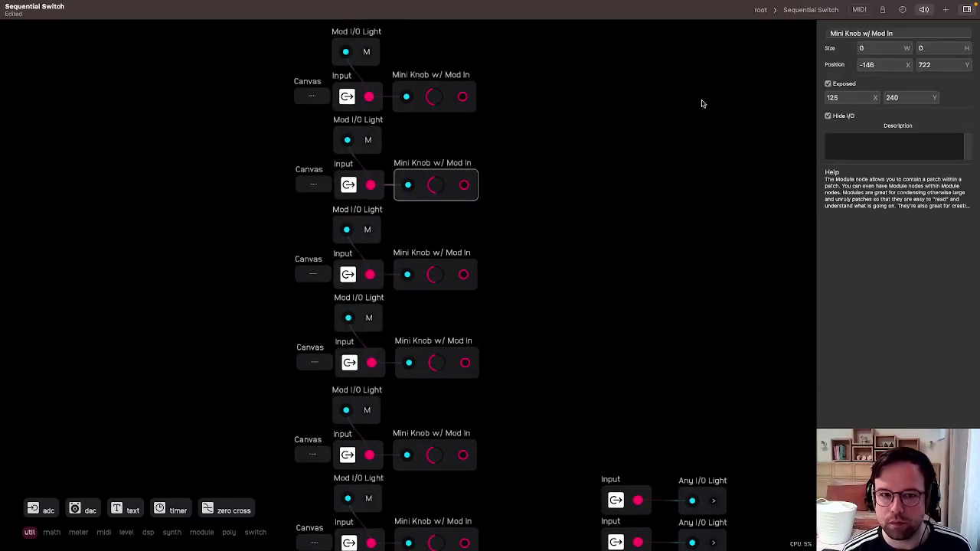
pyautogui.doubleClick(458, 176)
pyautogui.click(254, 144)
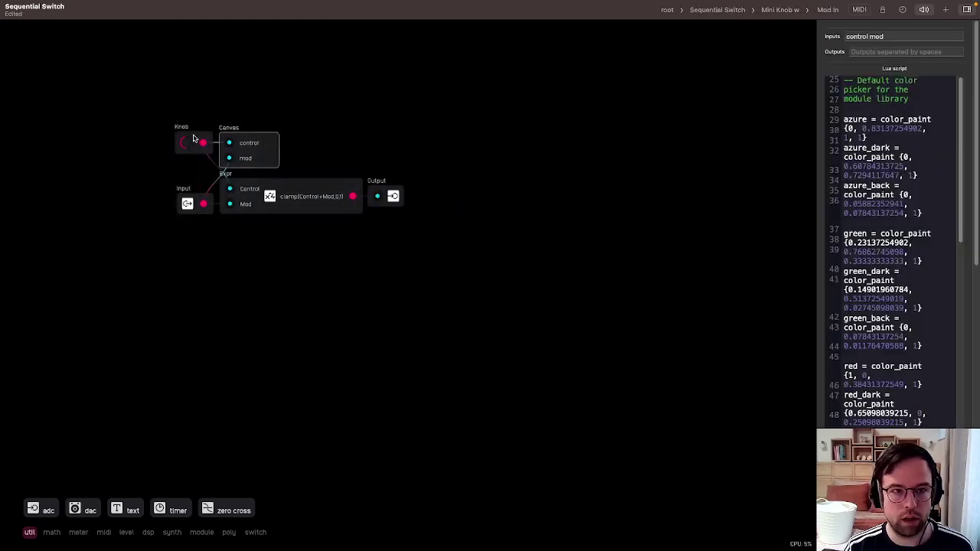
# Set the knob inside the second Mini Knob w/ Mod In to green and return to the root patch.
pyautogui.click(194, 139)
pyautogui.click(841, 77)
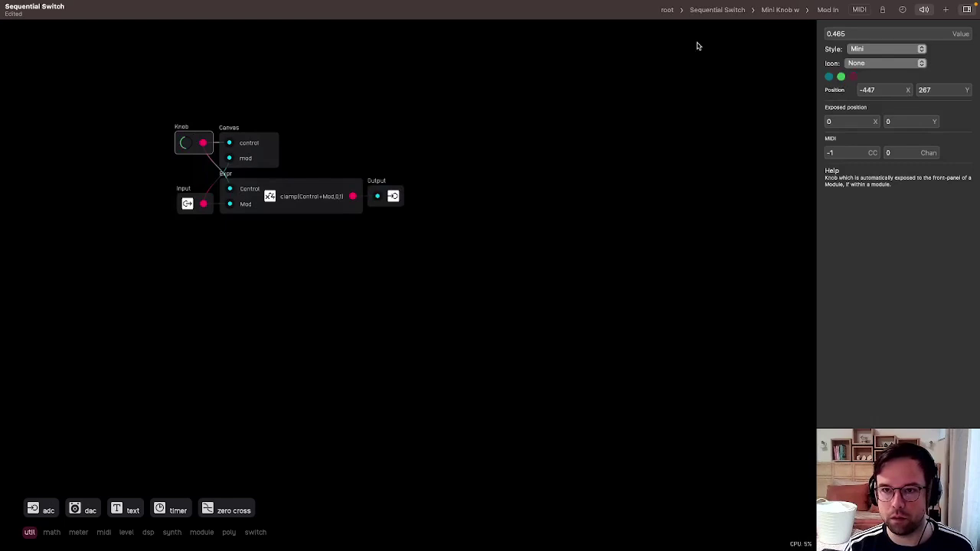
pyautogui.click(726, 10)
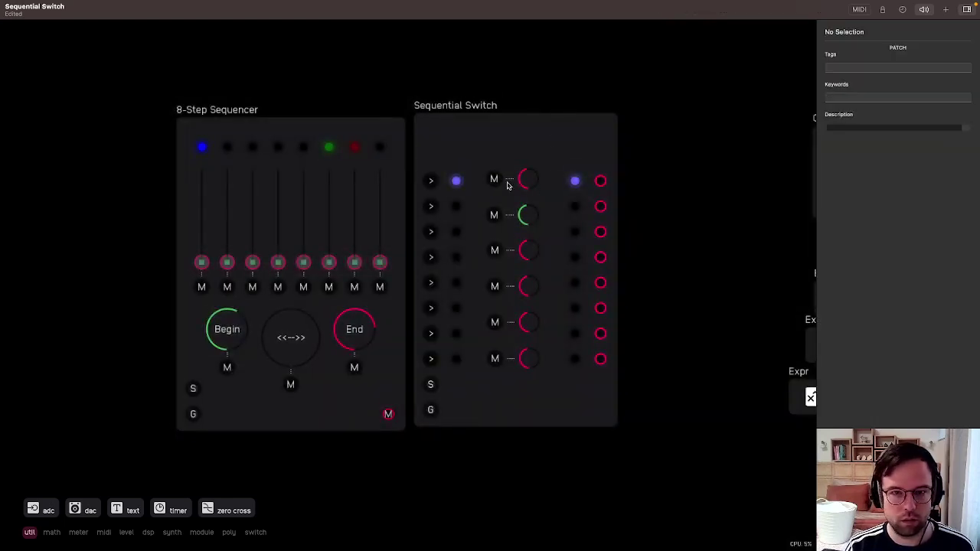
# Open the first Mini Knob w/ Mod In of the Sequential Switch, set its knob to green, and return to the root patch.
pyautogui.doubleClick(555, 144)
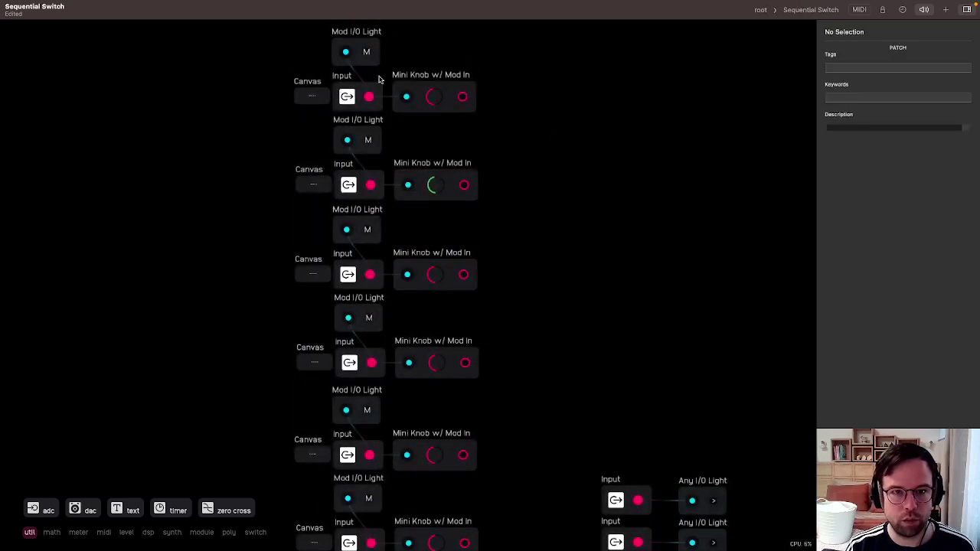
pyautogui.doubleClick(420, 89)
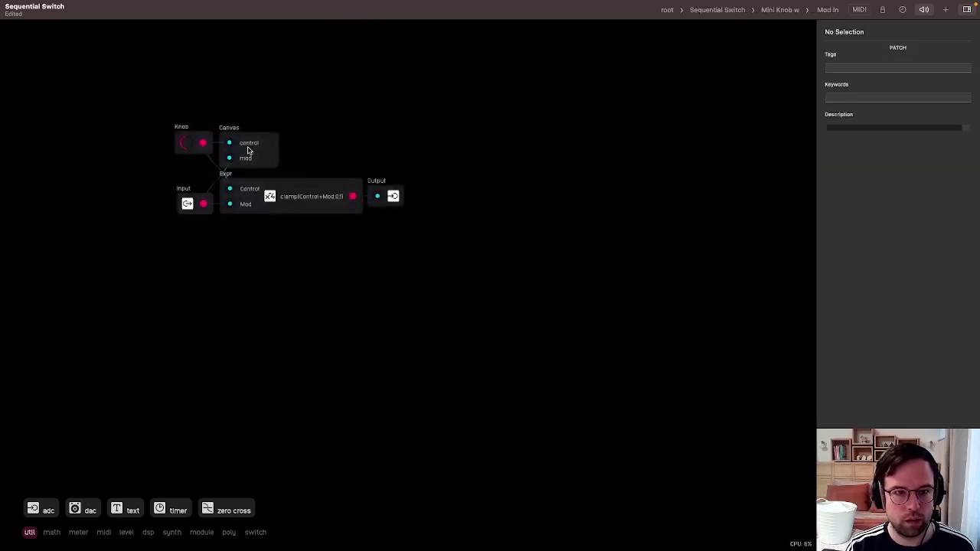
pyautogui.click(198, 137)
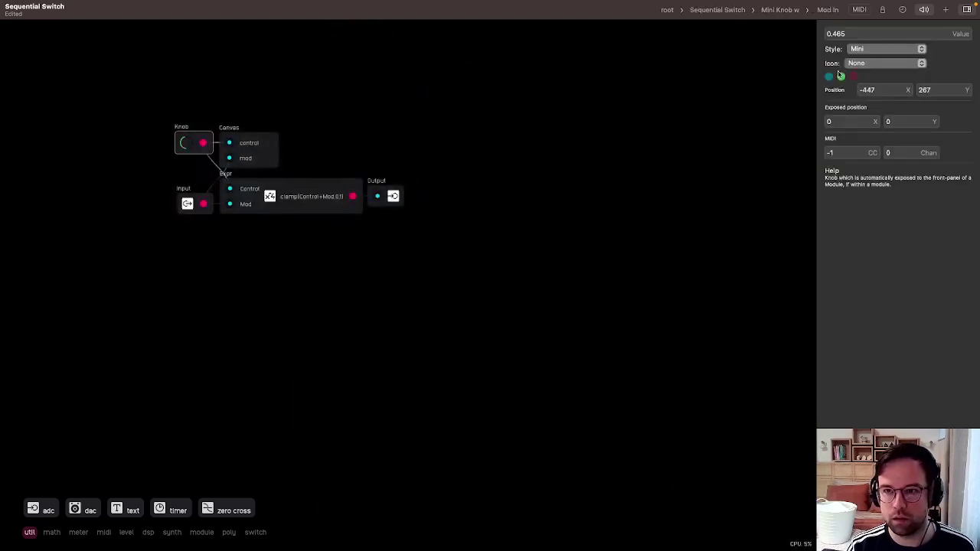
pyautogui.click(722, 10)
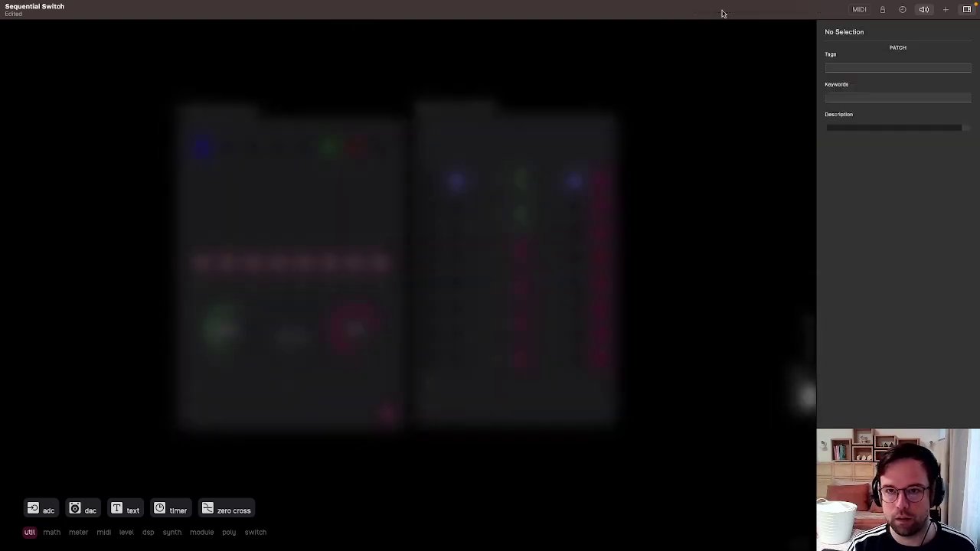
# Set the knob inside the Sequential Switch's second Mini Knob w/ Mod In to cyan.
pyautogui.doubleClick(567, 123)
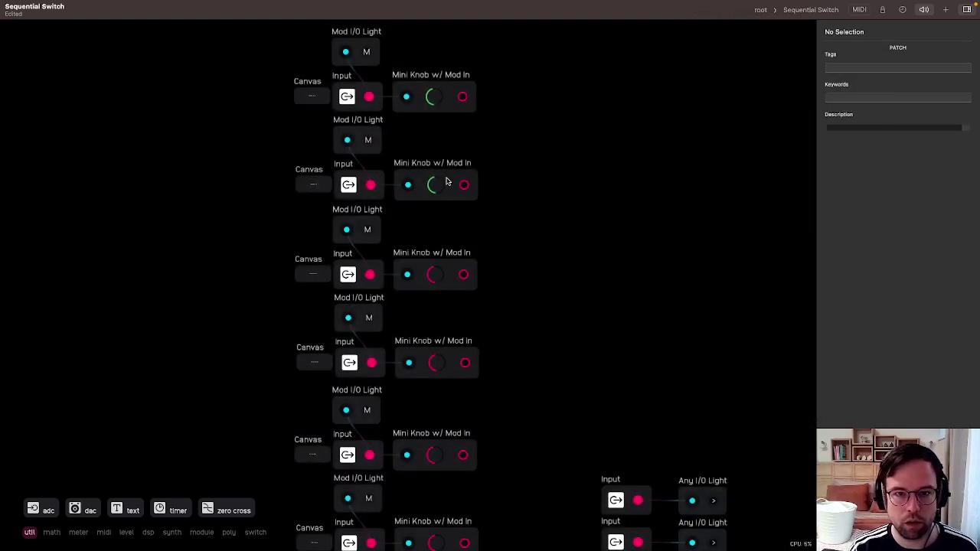
pyautogui.doubleClick(447, 181)
pyautogui.click(197, 138)
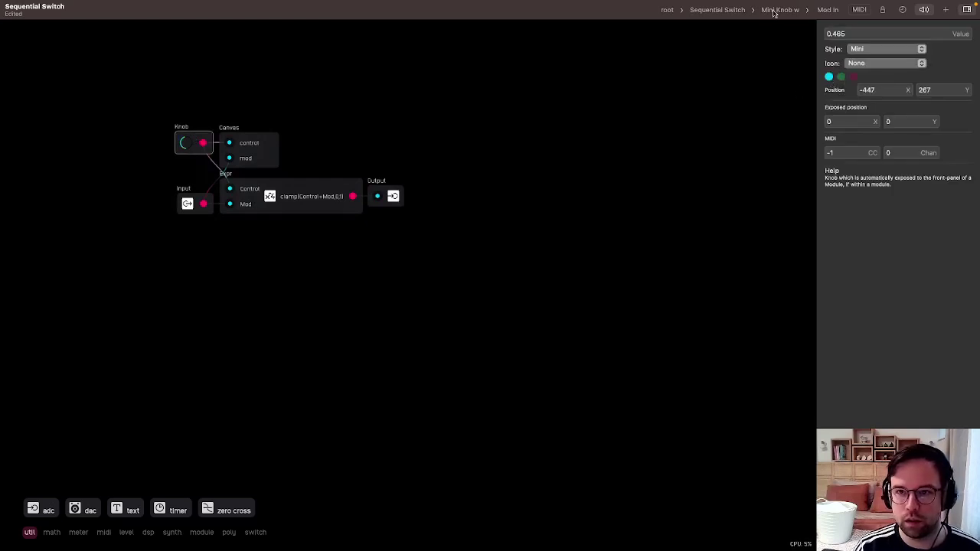
pyautogui.click(718, 10)
# Set the knob inside the fourth Mini Knob w/ Mod In to green and go back to the Sequential Switch.
pyautogui.click(445, 267)
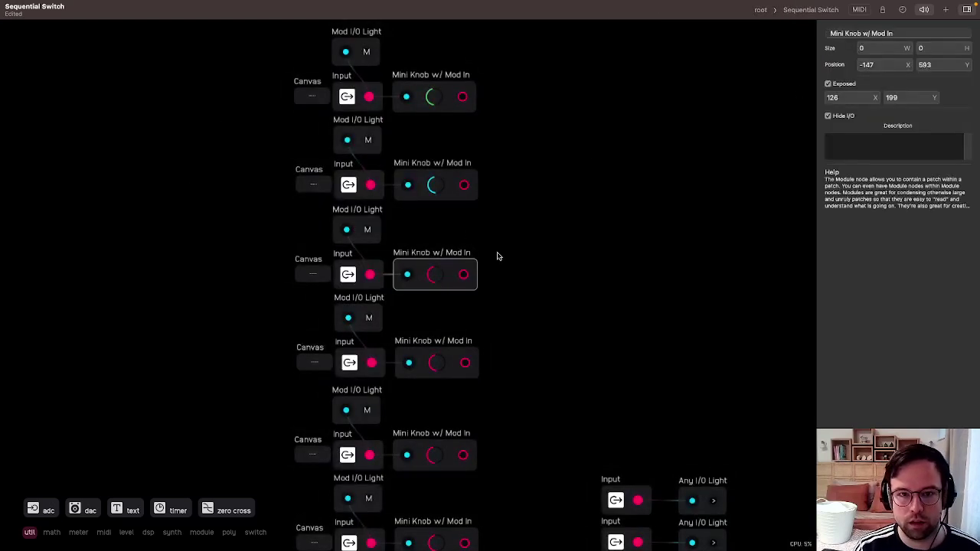
pyautogui.moveTo(503, 317); pyautogui.dragTo(485, 184)
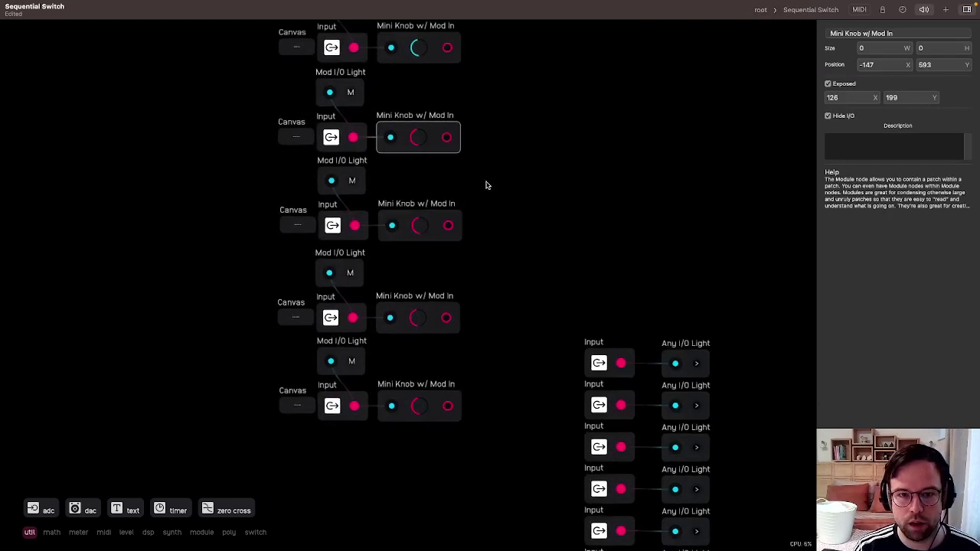
pyautogui.doubleClick(433, 217)
pyautogui.click(198, 142)
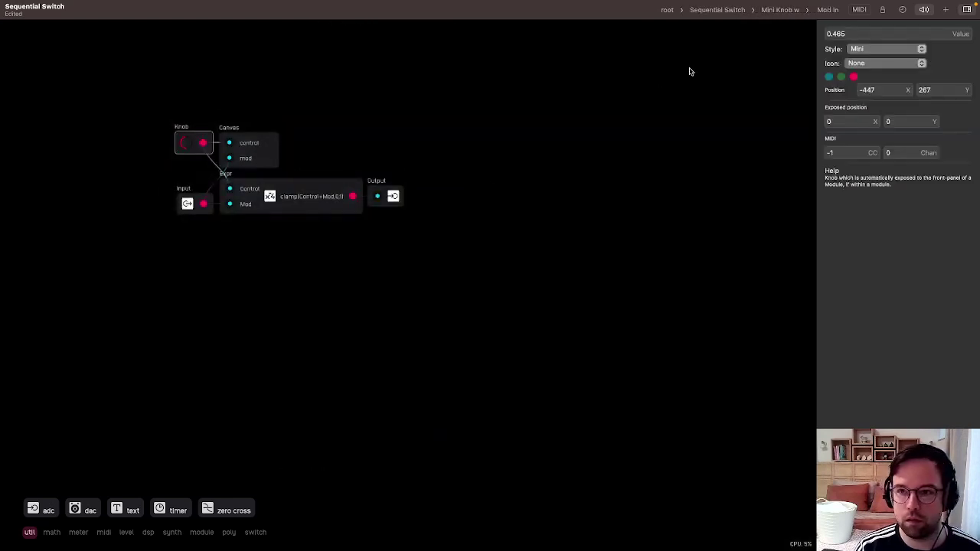
pyautogui.click(840, 78)
pyautogui.click(785, 11)
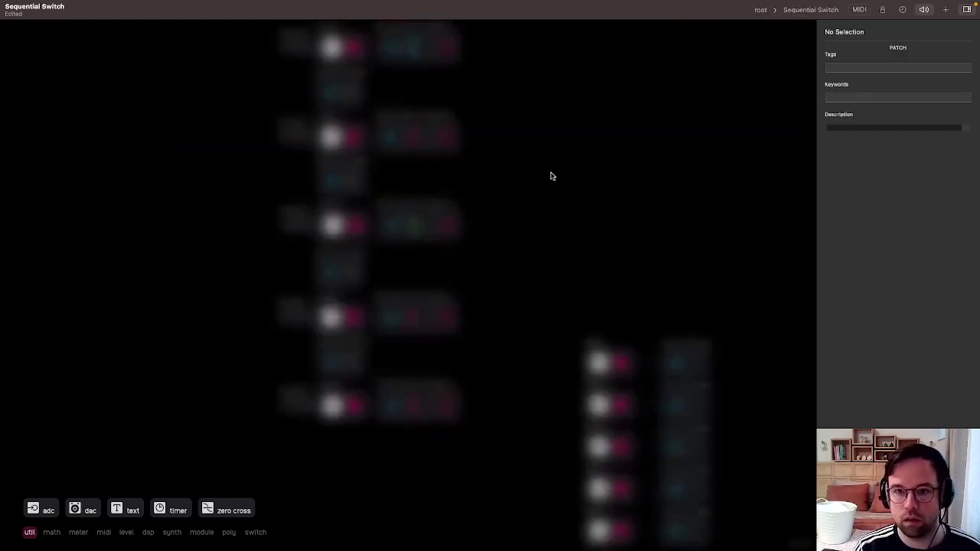
# Set the knob inside the fifth Mini Knob w/ Mod In to cyan and go back to the Sequential Switch.
pyautogui.doubleClick(429, 310)
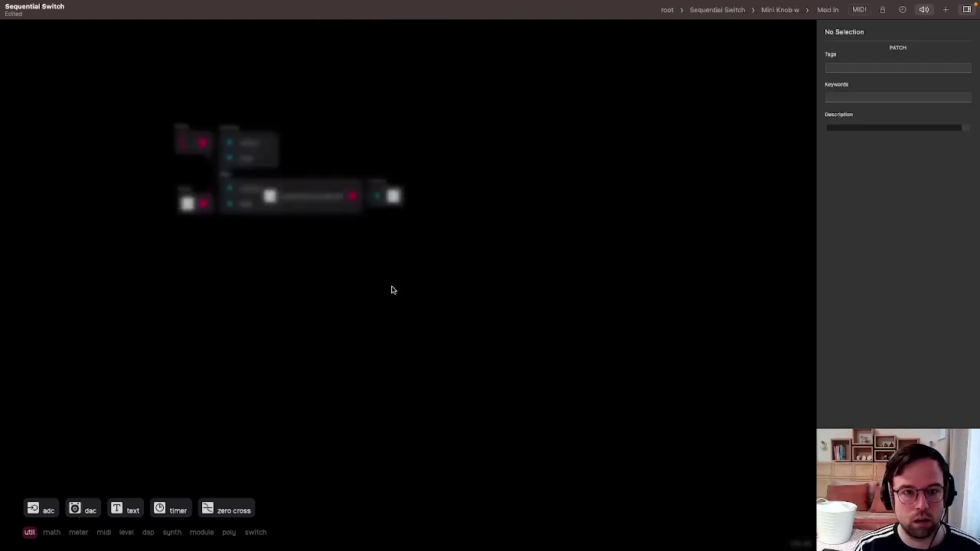
pyautogui.click(194, 136)
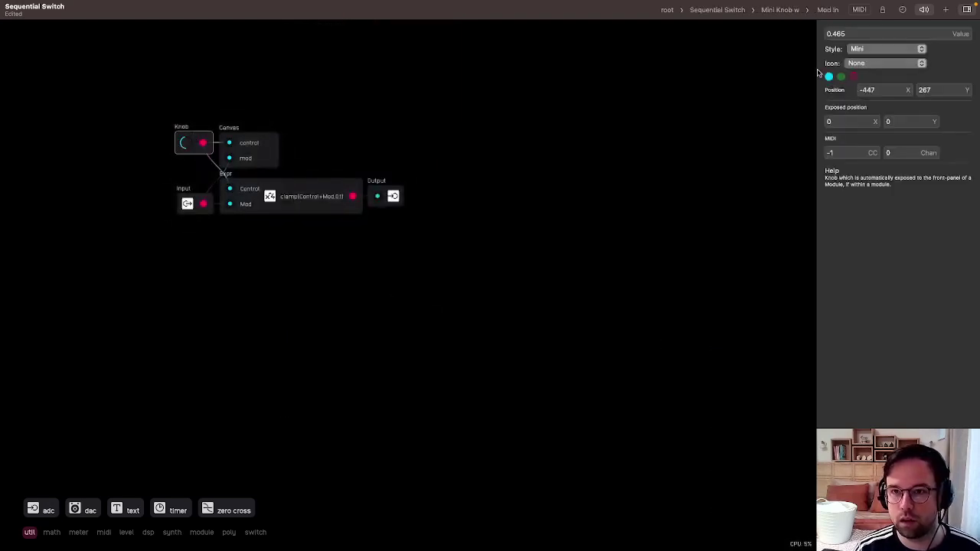
pyautogui.click(779, 10)
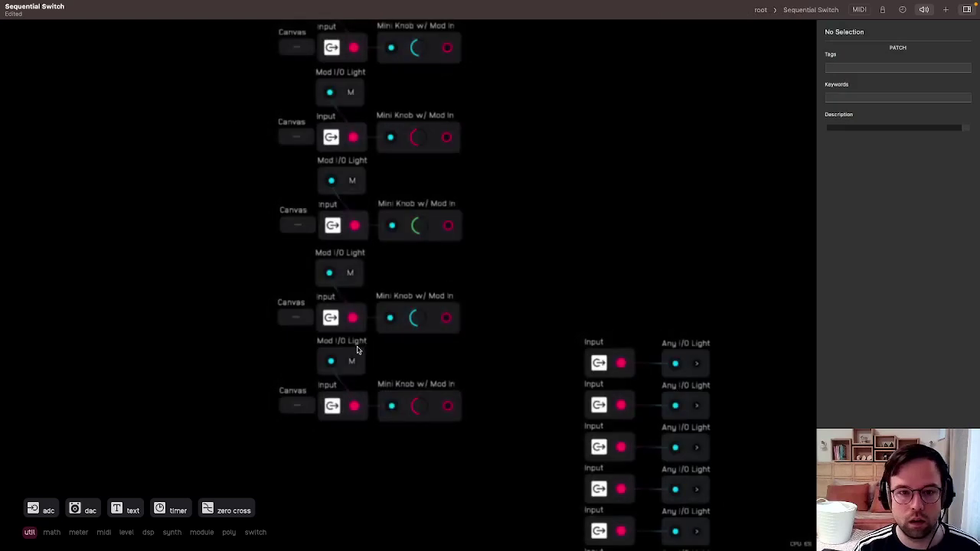
# Return to the root patch and turn the 8-Step Sequencer's direction knob down to its minimum.
pyautogui.click(447, 383)
pyautogui.scroll(2, 540, 146)
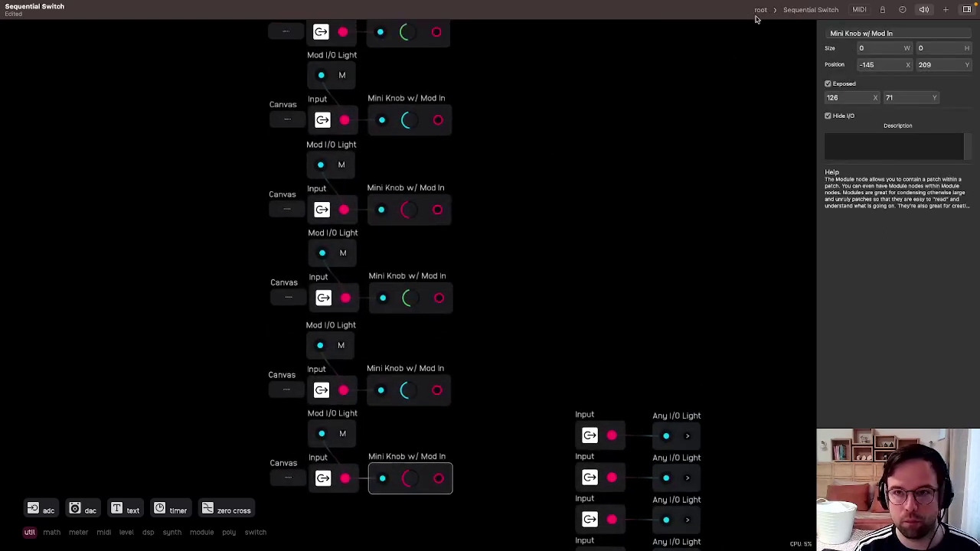
pyautogui.click(762, 10)
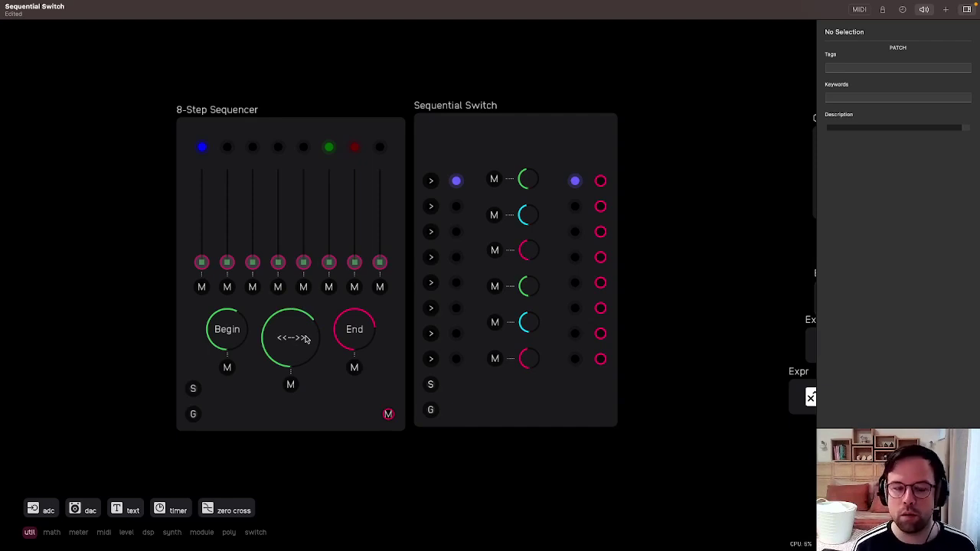
pyautogui.moveTo(299, 329); pyautogui.dragTo(299, 368)
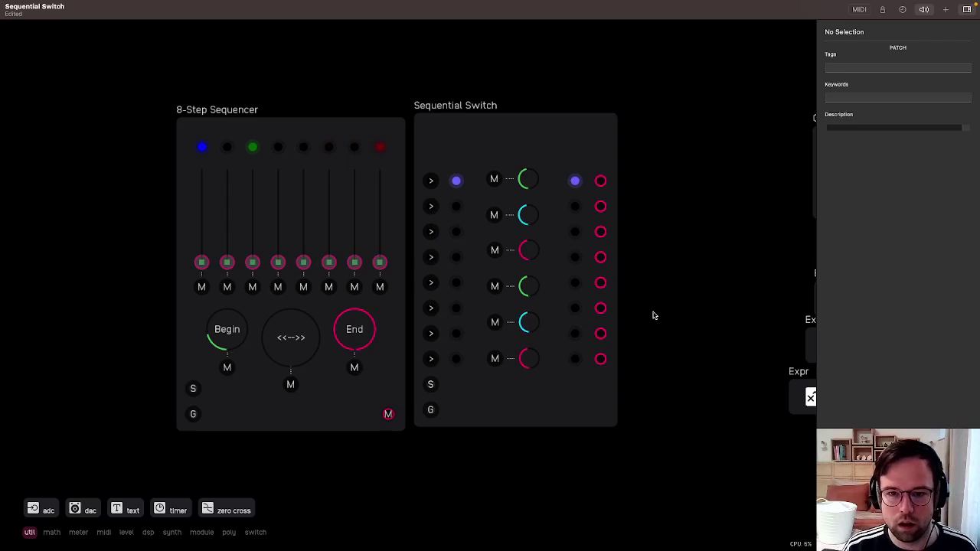
# Unlock the panel layout, move the Sequential Switch's upper three knob rows up and lower three down, and lock it again.
pyautogui.moveTo(680, 293); pyautogui.dragTo(579, 287)
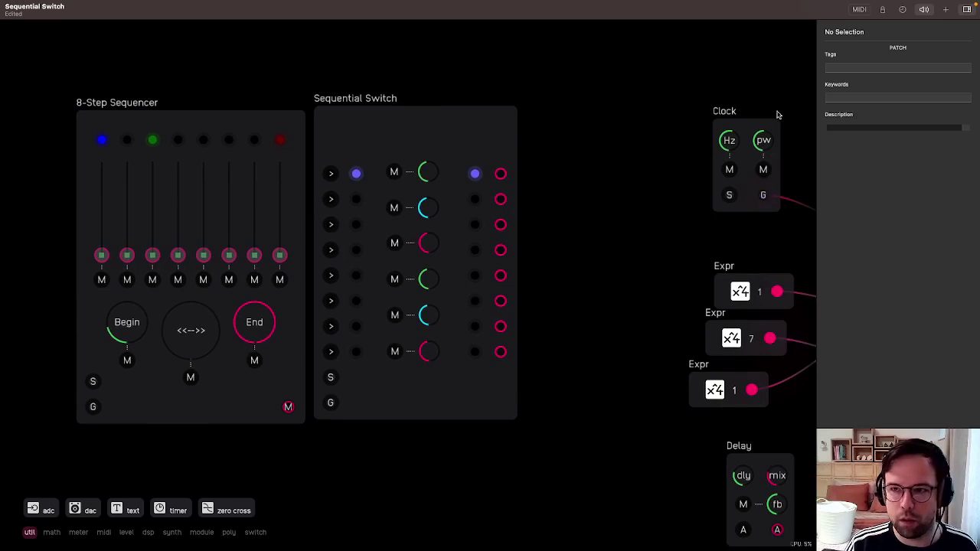
pyautogui.click(881, 10)
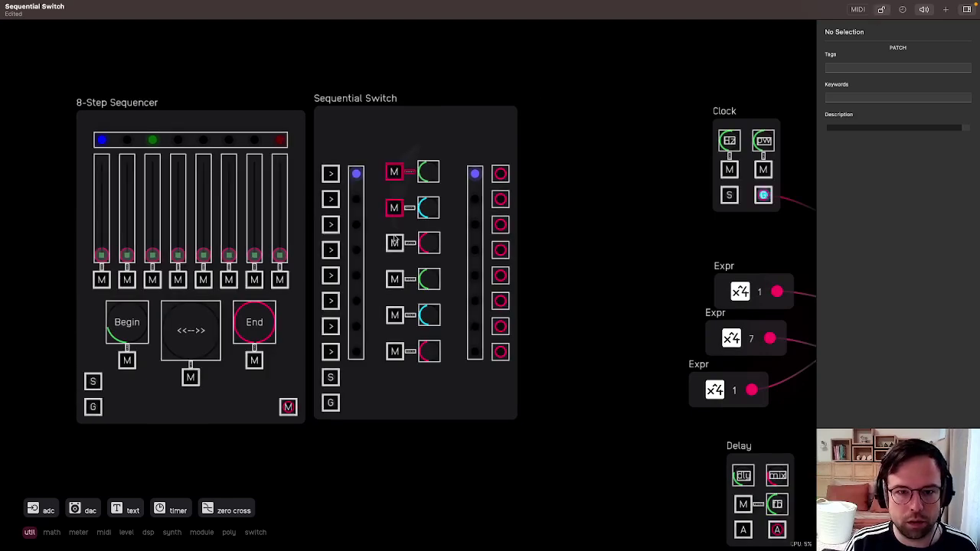
pyautogui.moveTo(439, 242); pyautogui.dragTo(432, 227)
pyautogui.moveTo(453, 128)
pyautogui.mouseDown()
pyautogui.moveTo(340, 212)
pyautogui.moveTo(353, 282)
pyautogui.mouseUp()
pyautogui.moveTo(443, 131)
pyautogui.mouseDown()
pyautogui.moveTo(396, 172)
pyautogui.moveTo(400, 356)
pyautogui.moveTo(426, 372)
pyautogui.mouseUp()
pyautogui.moveTo(433, 284); pyautogui.dragTo(432, 292)
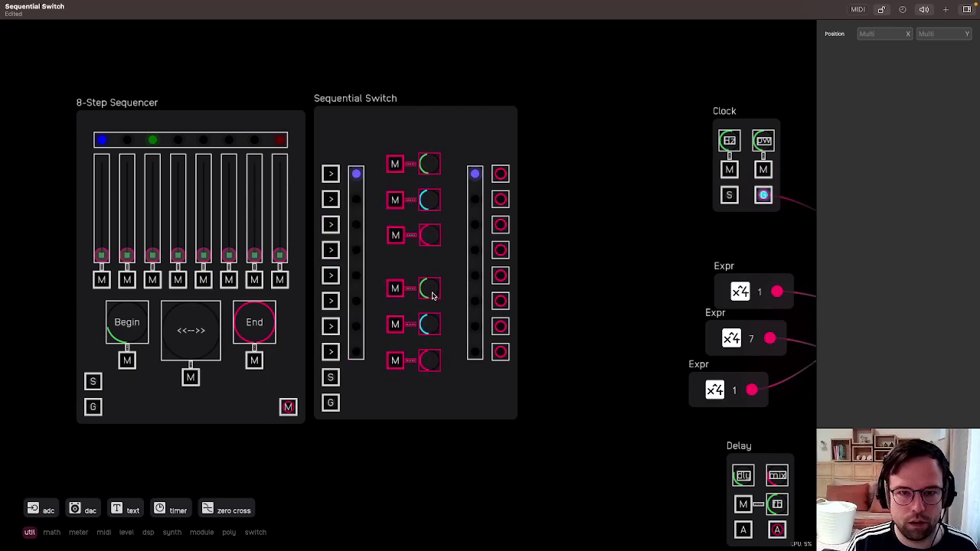
pyautogui.click(477, 125)
pyautogui.click(881, 10)
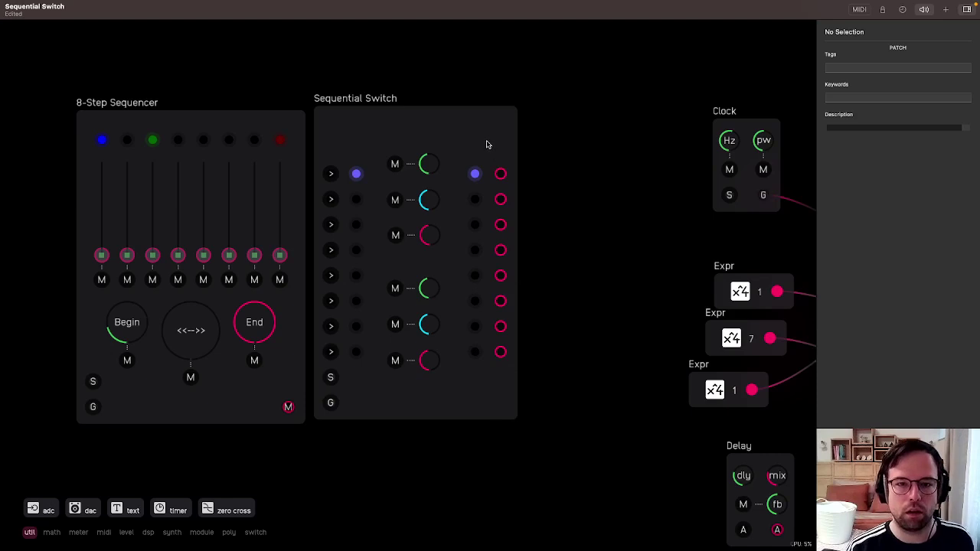
# Inside the Sequential Switch, move the first light display above the input column and raise the second one, and return to the root patch.
pyautogui.doubleClick(454, 131)
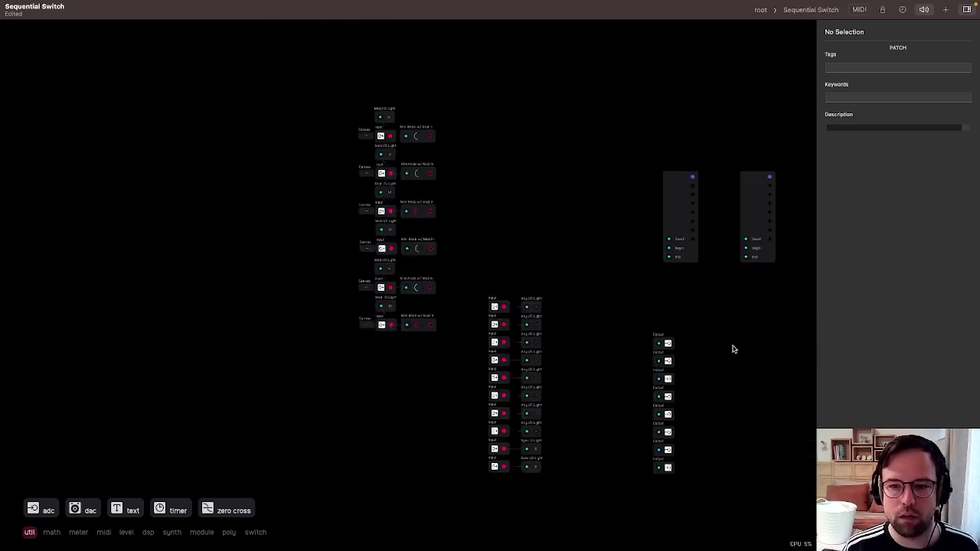
pyautogui.moveTo(734, 351); pyautogui.dragTo(604, 323)
pyautogui.moveTo(555, 194); pyautogui.dragTo(404, 150)
pyautogui.moveTo(641, 168); pyautogui.dragTo(637, 120)
pyautogui.click(536, 98)
pyautogui.click(760, 10)
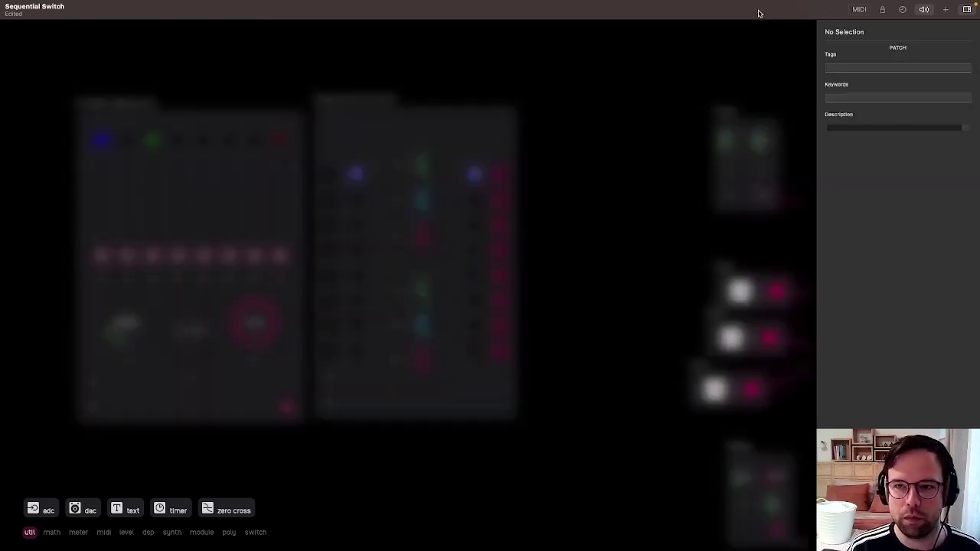
# Copy the Begin-End Counter + Direction module from the root patch into the Sequential Switch, placing it above the input column.
pyautogui.moveTo(630, 313); pyautogui.dragTo(536, 274)
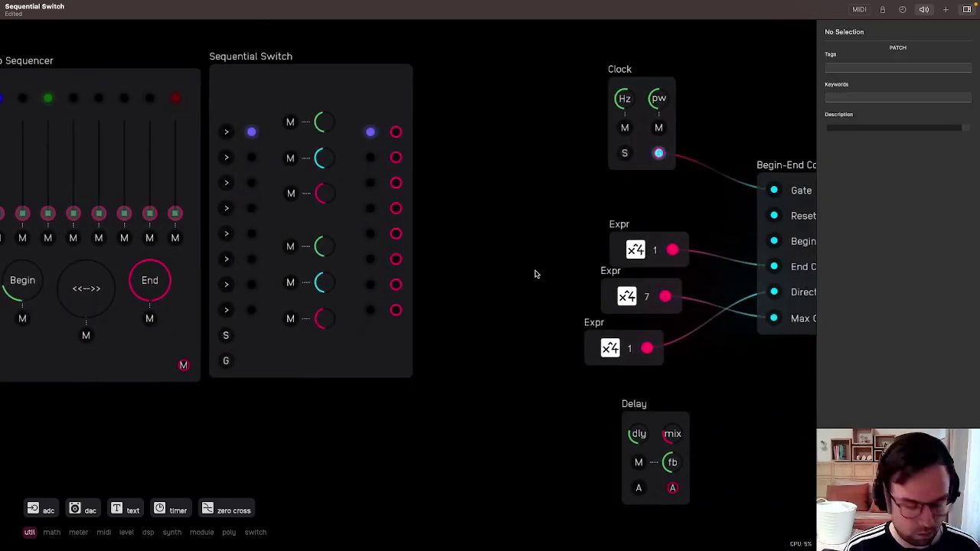
pyautogui.scroll(-3, 436, 323)
pyautogui.moveTo(460, 317); pyautogui.dragTo(329, 245)
pyautogui.moveTo(520, 206); pyautogui.dragTo(485, 206)
pyautogui.click(575, 207)
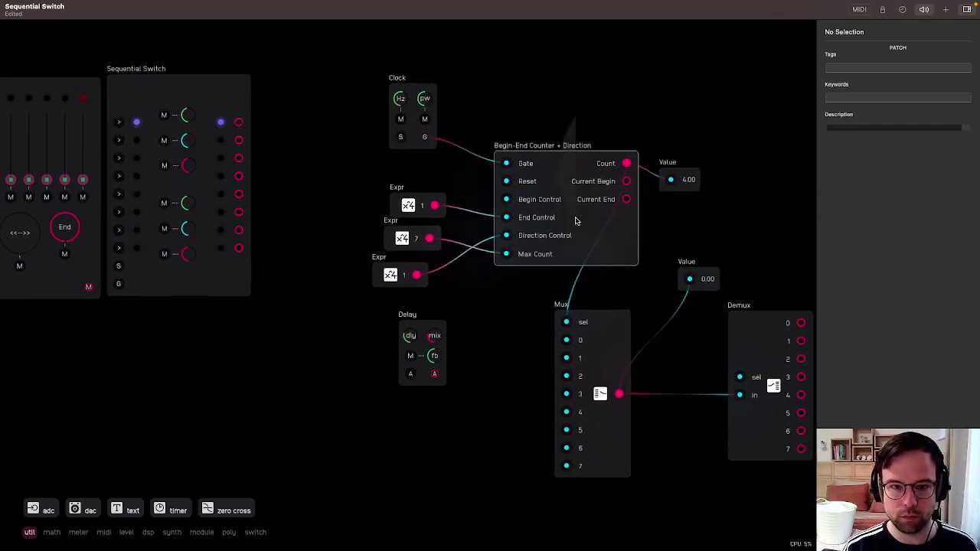
pyautogui.doubleClick(205, 281)
pyautogui.press('super+v')
pyautogui.moveTo(465, 332); pyautogui.dragTo(429, 253)
# Move the lower three knob groups and the second light display to the right beyond the outputs, and place the counter beside the first display.
pyautogui.moveTo(308, 203); pyautogui.dragTo(219, 335)
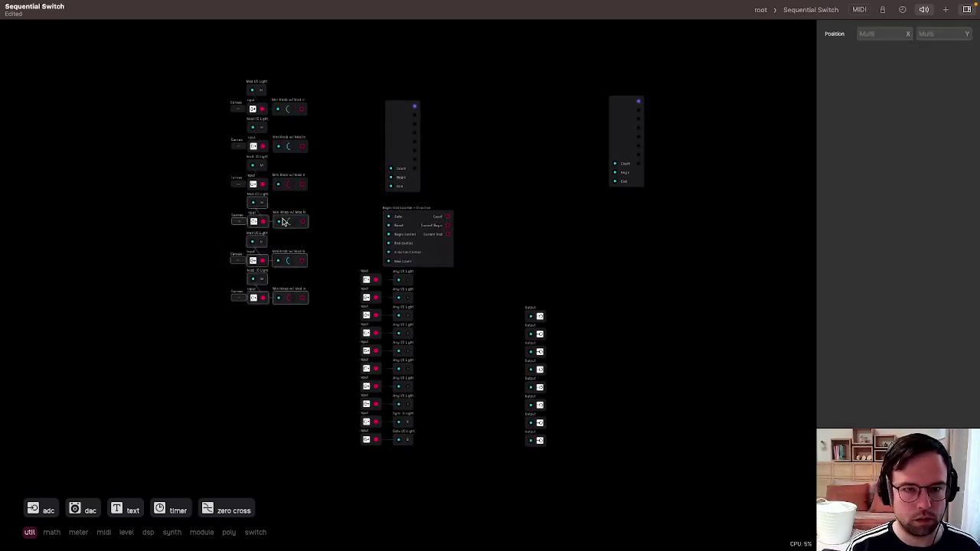
pyautogui.moveTo(285, 222); pyautogui.dragTo(768, 127)
pyautogui.moveTo(622, 132); pyautogui.dragTo(819, 92)
pyautogui.moveTo(402, 142); pyautogui.dragTo(441, 119)
pyautogui.moveTo(433, 223); pyautogui.dragTo(379, 179)
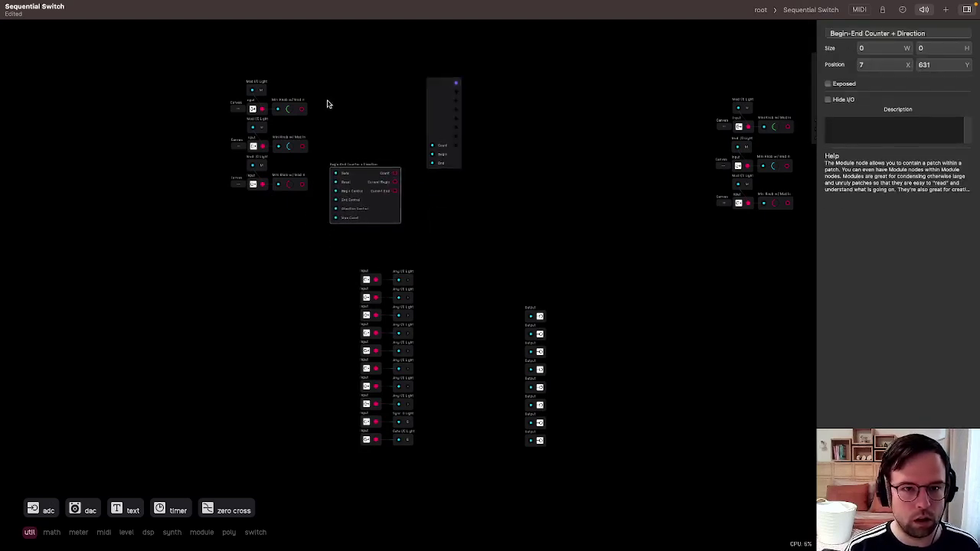
# Copy all nodes of the 8-Step Sequencer into the Sequential Switch and place them to the left of its existing nodes.
pyautogui.click(760, 9)
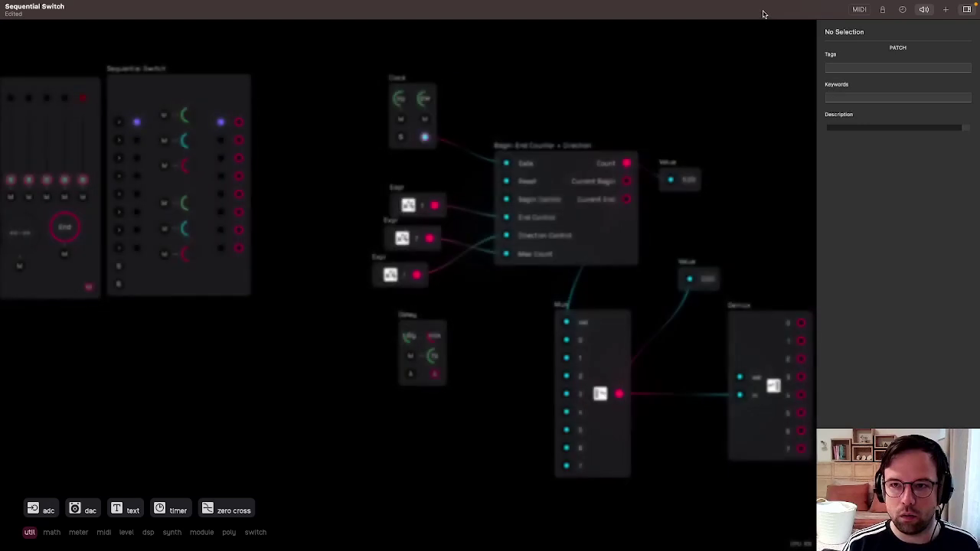
pyautogui.doubleClick(87, 84)
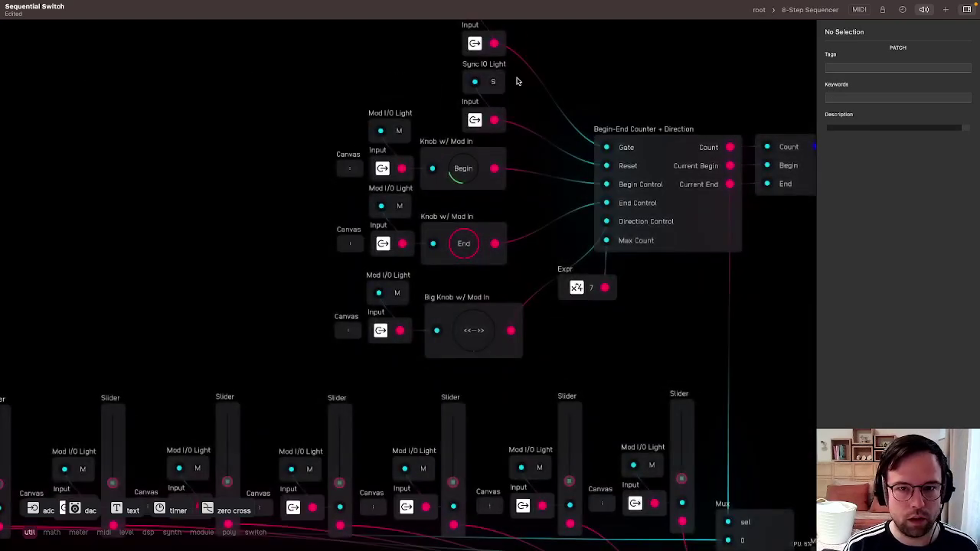
pyautogui.scroll(-5, 219, 185)
pyautogui.press('super+a')
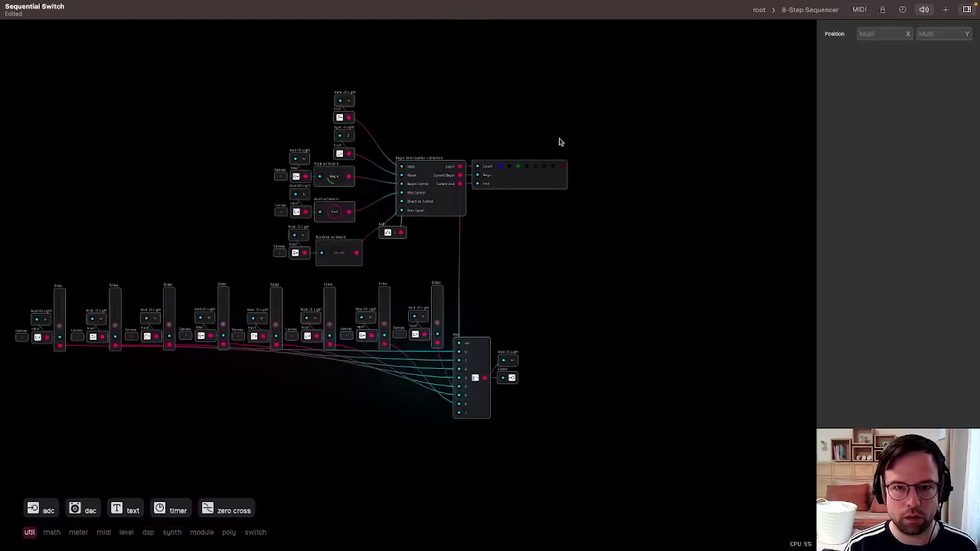
pyautogui.click(759, 9)
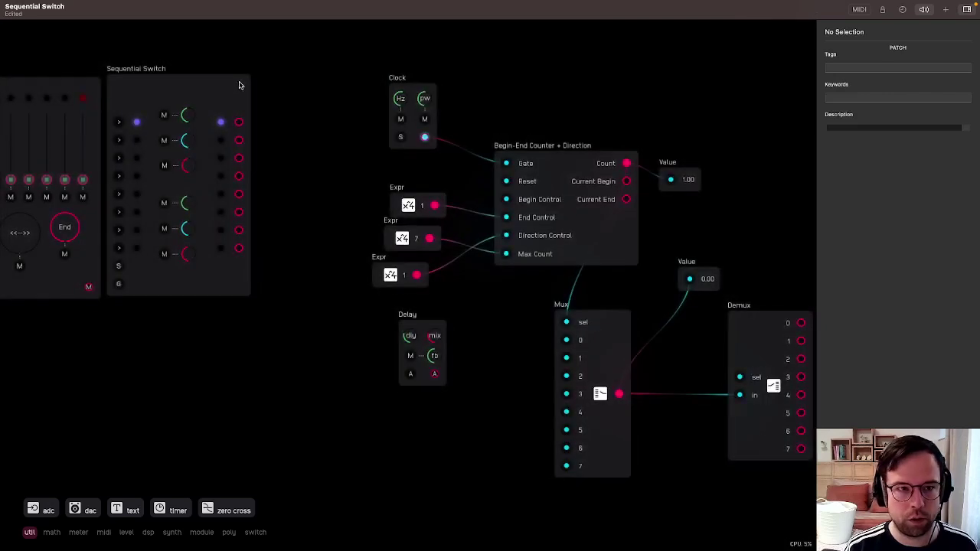
pyautogui.doubleClick(241, 85)
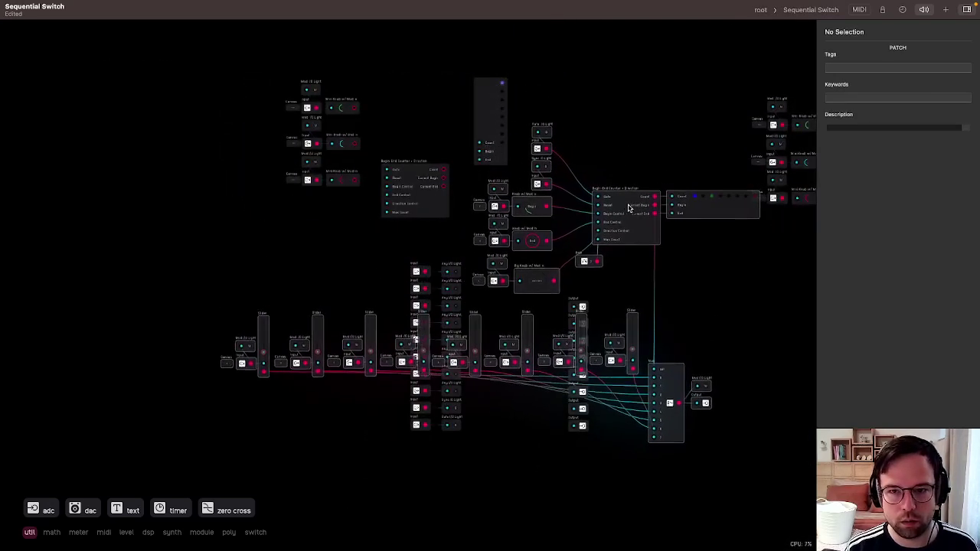
pyautogui.moveTo(157, 250); pyautogui.dragTo(260, 269)
pyautogui.click(575, 192)
# Place the vertical light display beside the upper Begin-End Counter and wire Count, Current Begin and Current End to its Count, Begin and End inputs.
pyautogui.hscroll(-3, 615, 179)
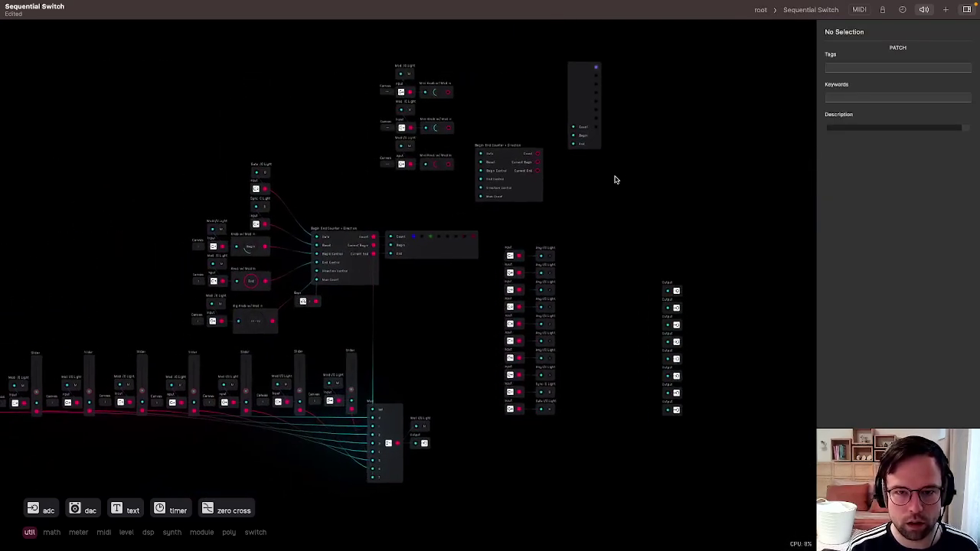
pyautogui.scroll(2, 558, 93)
pyautogui.moveTo(604, 124); pyautogui.dragTo(588, 142)
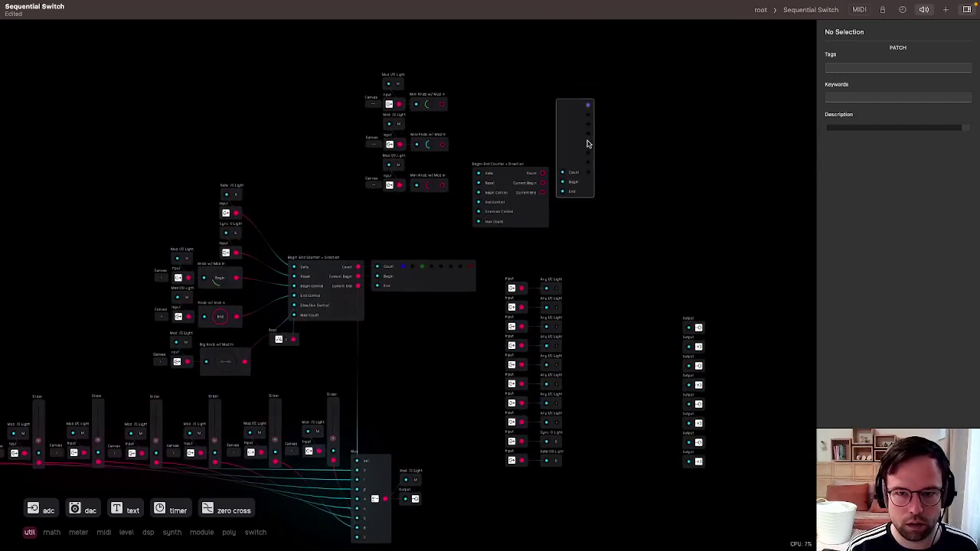
pyautogui.scroll(2, 558, 173)
pyautogui.scroll(1, 535, 191)
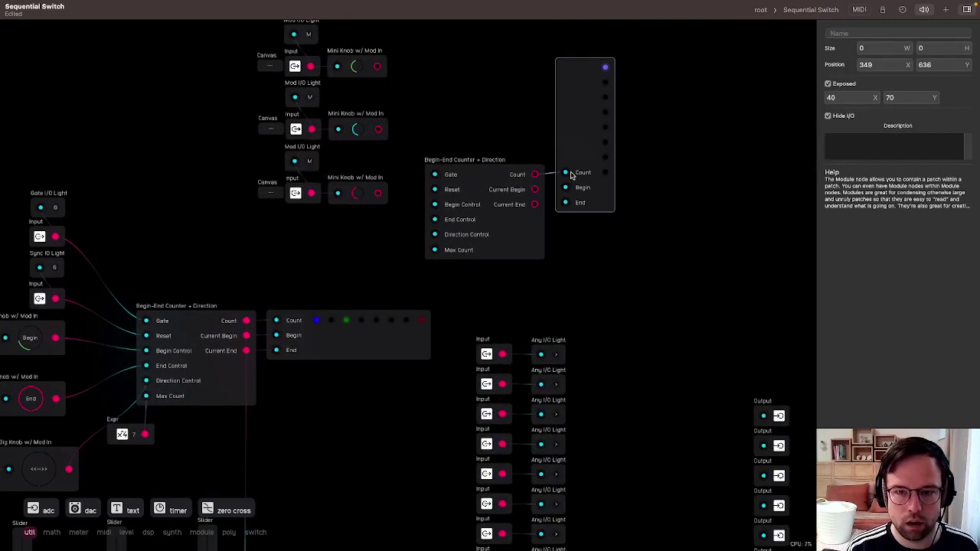
pyautogui.moveTo(535, 190); pyautogui.dragTo(580, 194)
pyautogui.moveTo(584, 260); pyautogui.dragTo(713, 285)
# Move the three mini knob groups with their modulation inputs well to the left of the upper counter.
pyautogui.scroll(1, 713, 285)
pyautogui.scroll(-3, 459, 180)
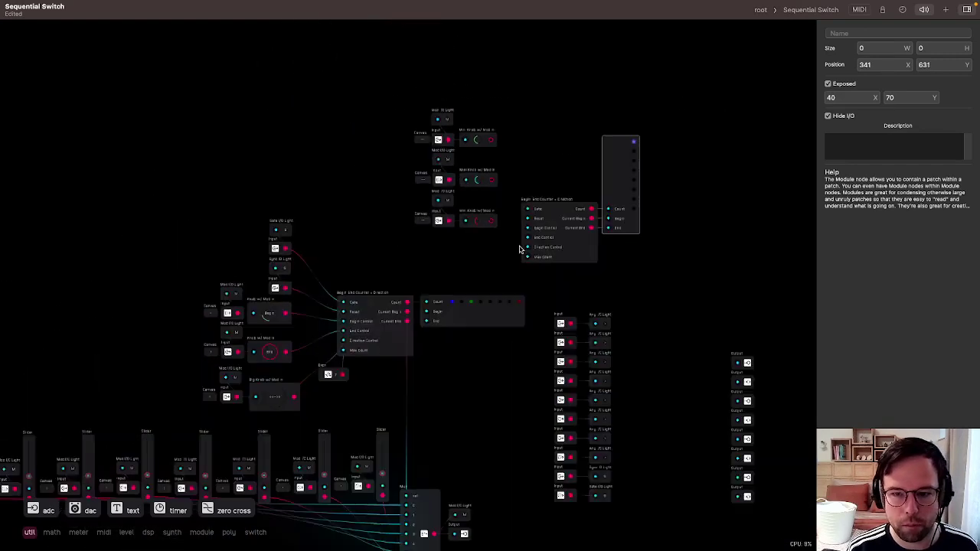
pyautogui.moveTo(625, 496); pyautogui.dragTo(562, 500)
pyautogui.moveTo(431, 91)
pyautogui.mouseDown()
pyautogui.moveTo(409, 199)
pyautogui.moveTo(442, 242)
pyautogui.moveTo(473, 237)
pyautogui.moveTo(286, 185)
pyautogui.moveTo(224, 203)
pyautogui.mouseUp()
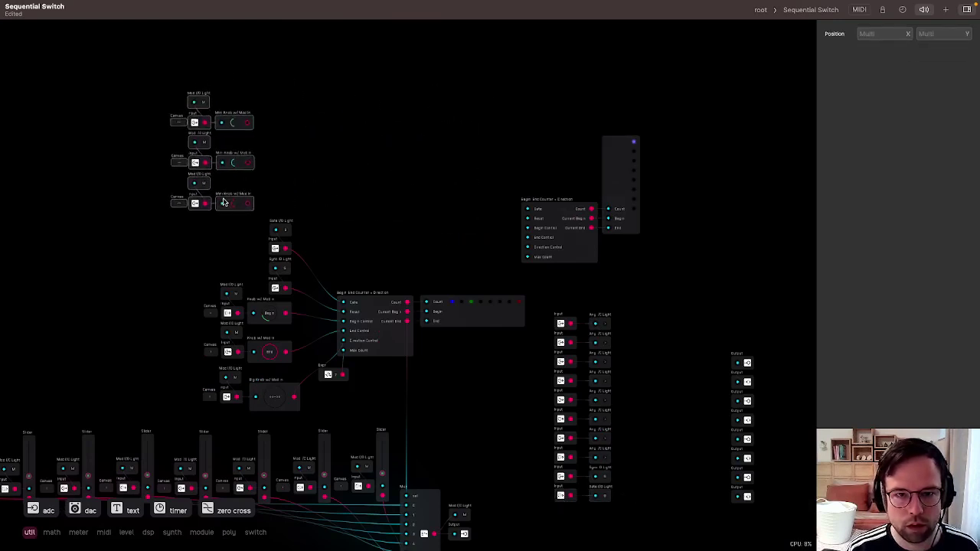
# Move the gate and sync inputs with their lights beside the upper counter and wire them to its Gate and Reset inputs.
pyautogui.moveTo(635, 503); pyautogui.dragTo(468, 143)
pyautogui.click(501, 144)
pyautogui.scroll(2, 506, 146)
pyautogui.moveTo(652, 530); pyautogui.dragTo(535, 231)
pyautogui.click(507, 187)
pyautogui.click(501, 151)
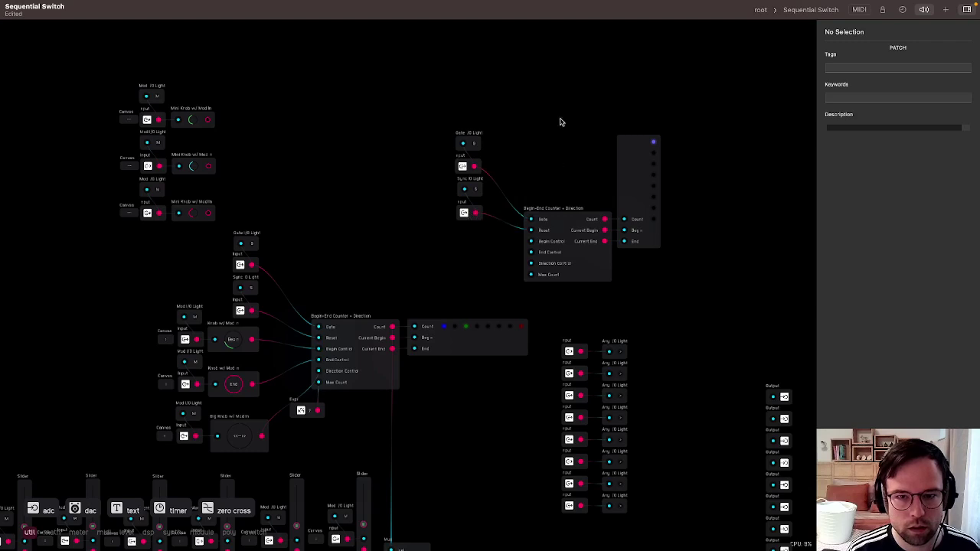
# Examine the logic and comments inside the upper Begin-End Counter + Direction module, and return to the Sequential Switch.
pyautogui.click(564, 228)
pyautogui.moveTo(565, 196); pyautogui.dragTo(565, 138)
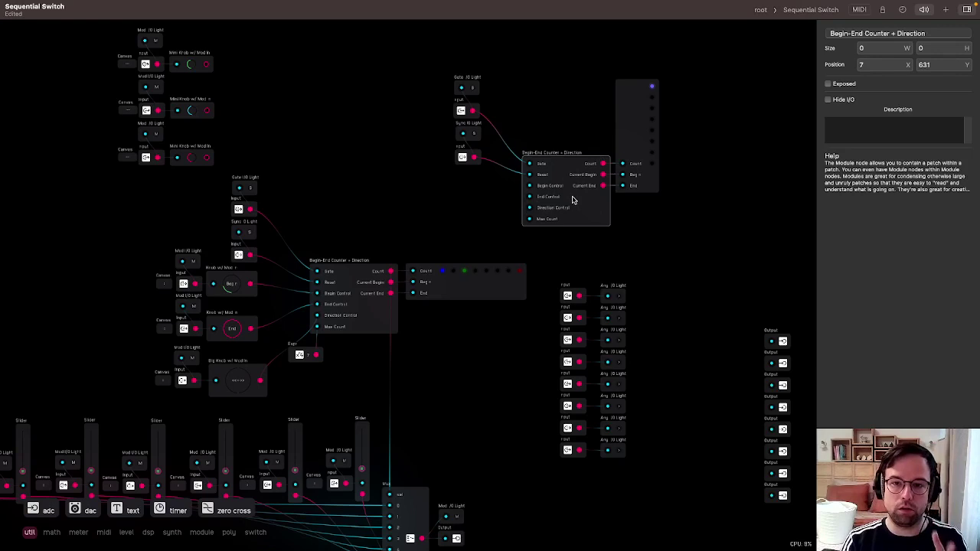
pyautogui.doubleClick(560, 172)
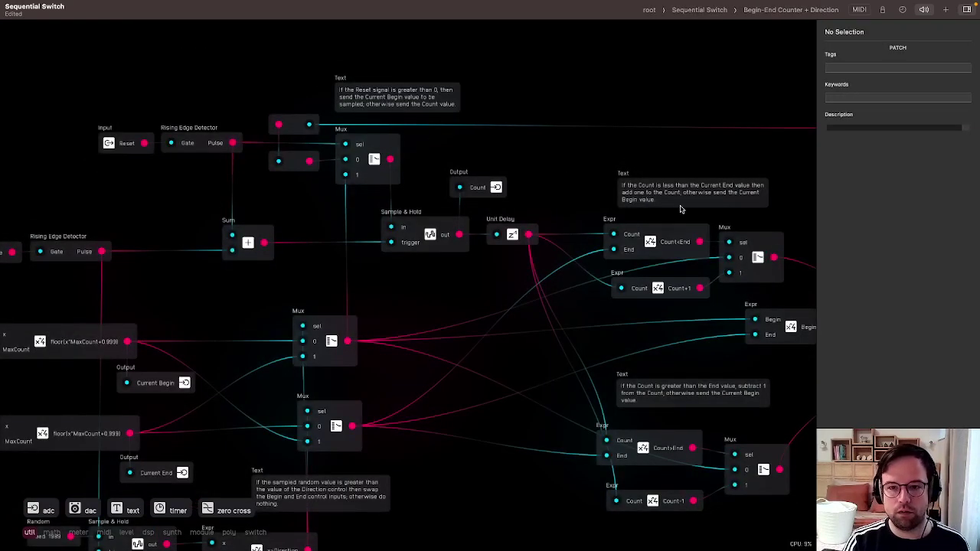
pyautogui.moveTo(551, 416); pyautogui.dragTo(776, 401)
pyautogui.hscroll(-2, 776, 400)
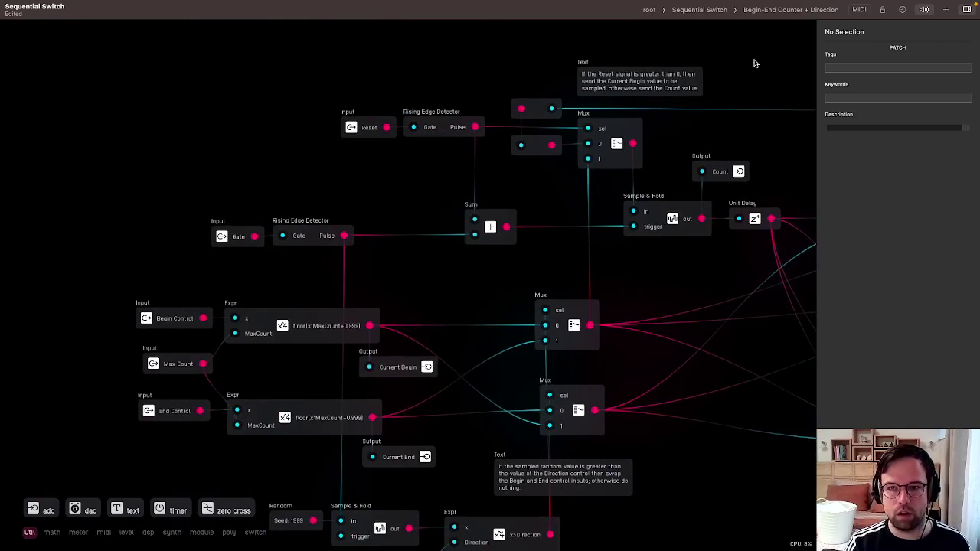
pyautogui.click(719, 11)
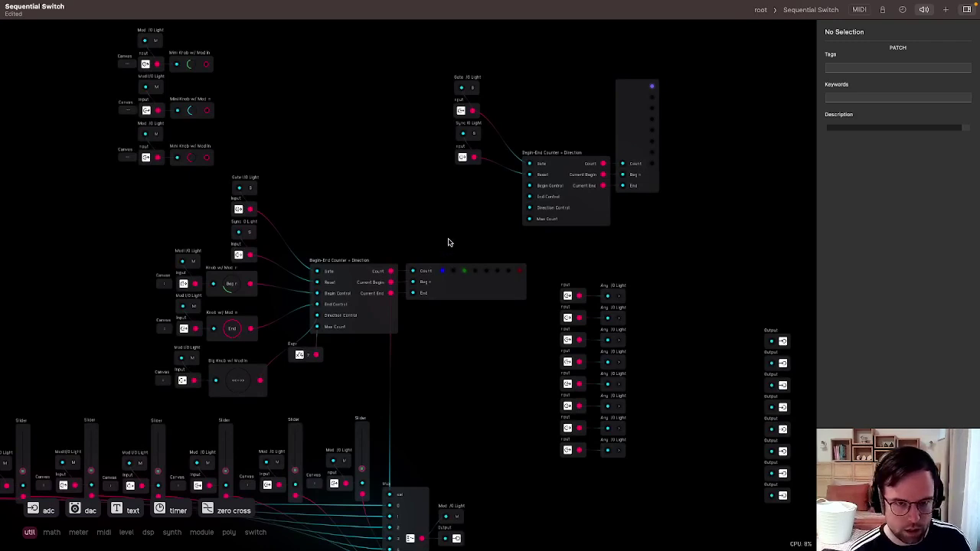
pyautogui.moveTo(413, 249); pyautogui.dragTo(505, 201)
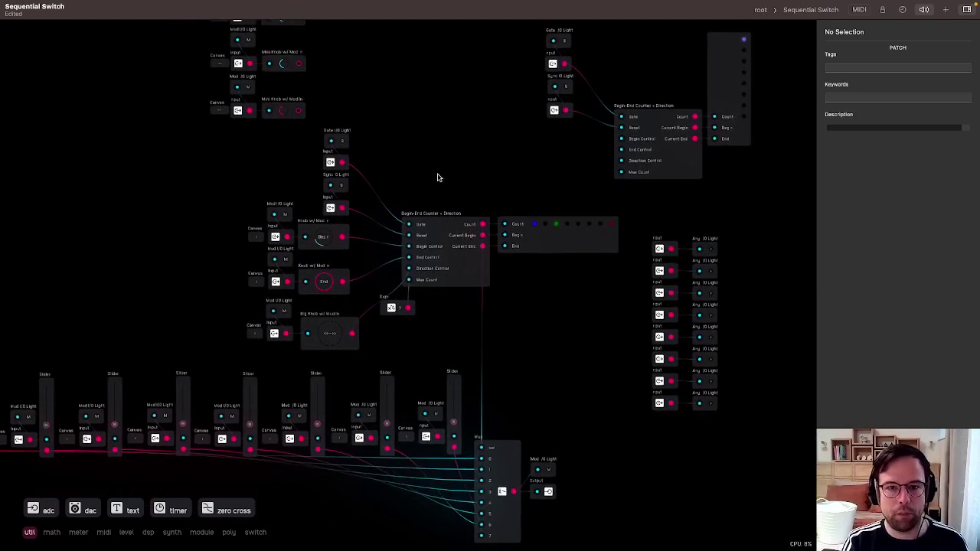
pyautogui.moveTo(448, 187); pyautogui.dragTo(429, 189)
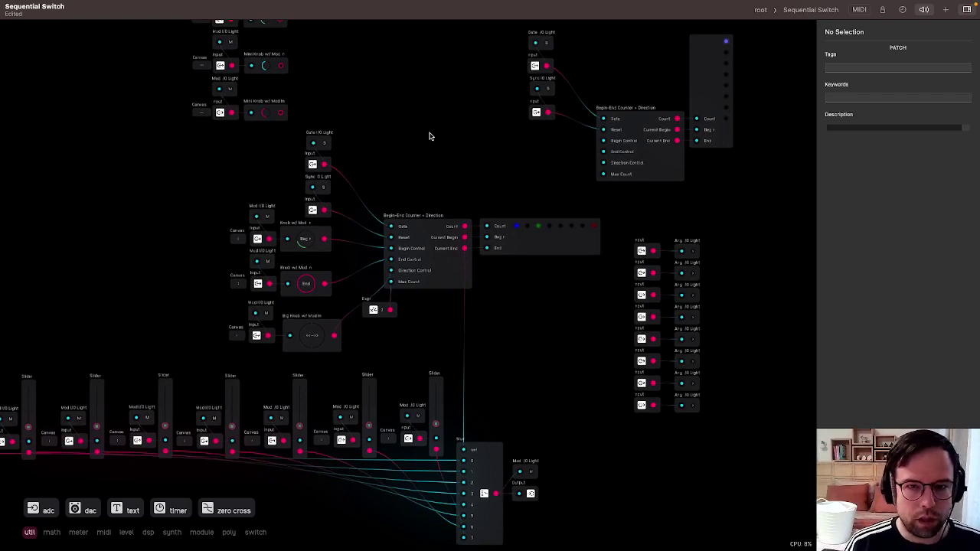
# Wire the green mini knob to the upper counter's Begin Control, the red one to End Control and the blue one to Direction Control.
pyautogui.moveTo(430, 136); pyautogui.dragTo(432, 219)
pyautogui.moveTo(284, 102); pyautogui.dragTo(605, 223)
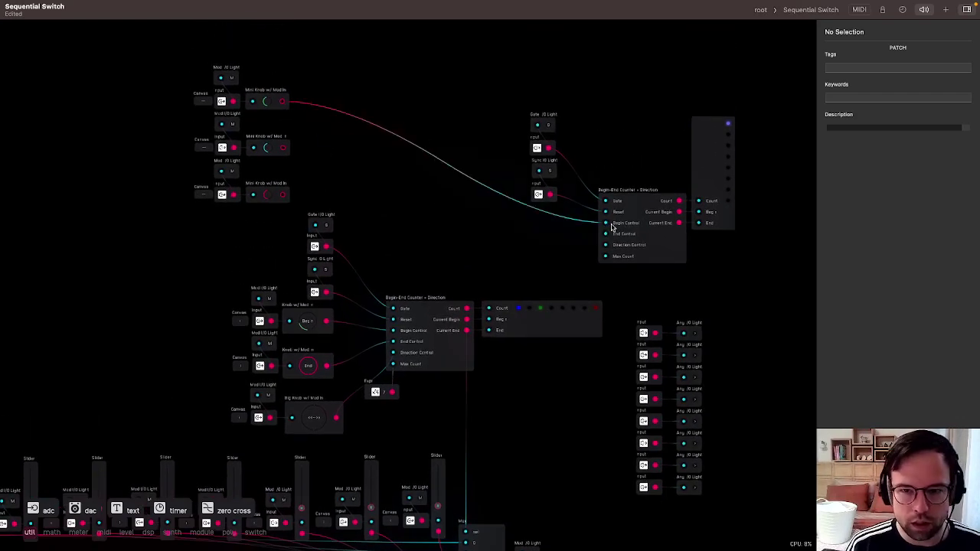
pyautogui.moveTo(282, 195); pyautogui.dragTo(617, 200)
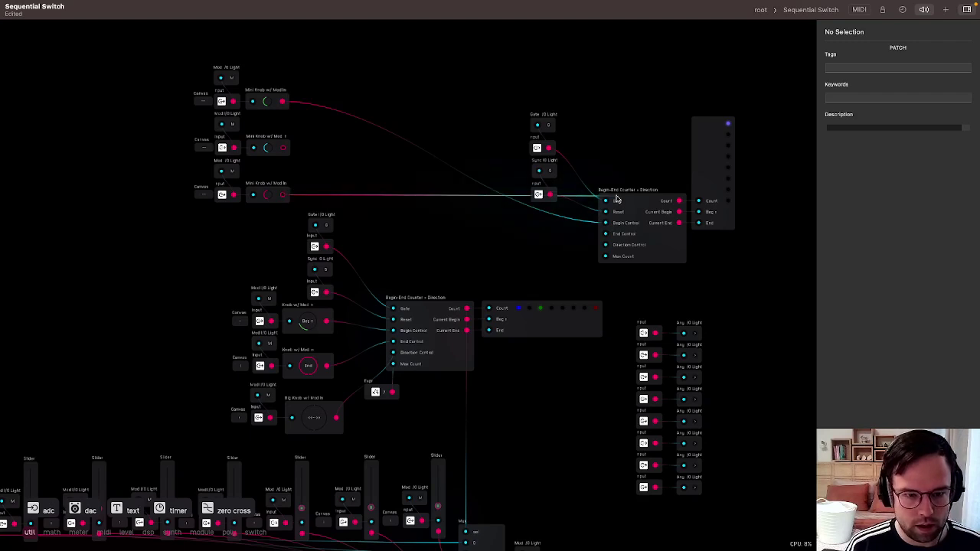
pyautogui.moveTo(283, 148); pyautogui.dragTo(605, 234)
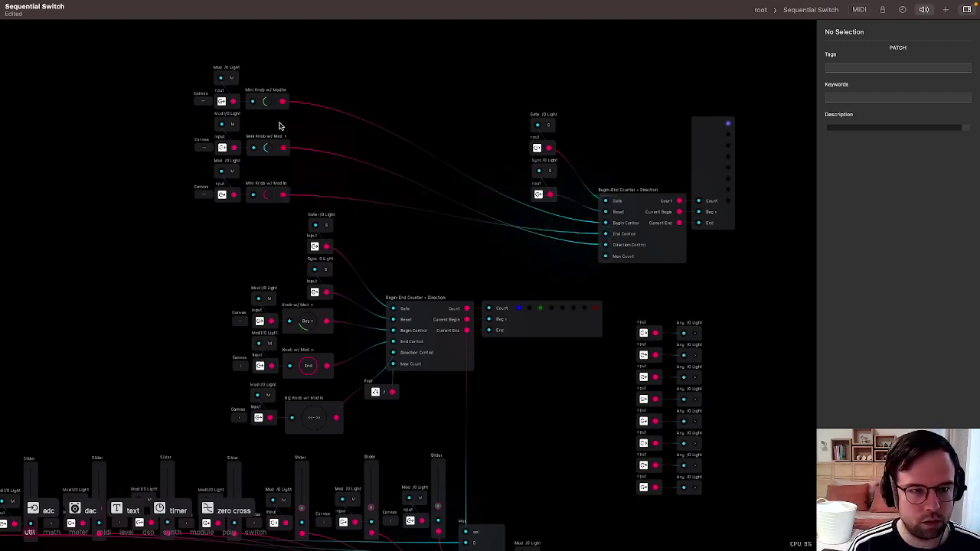
# Swap the blue and red mini knob groups so the red one sits in the middle and the blue one at the bottom.
pyautogui.moveTo(202, 124); pyautogui.dragTo(260, 241)
pyautogui.moveTo(260, 166)
pyautogui.mouseDown()
pyautogui.moveTo(189, 252)
pyautogui.moveTo(280, 257)
pyautogui.moveTo(275, 146)
pyautogui.mouseUp()
pyautogui.click(303, 151)
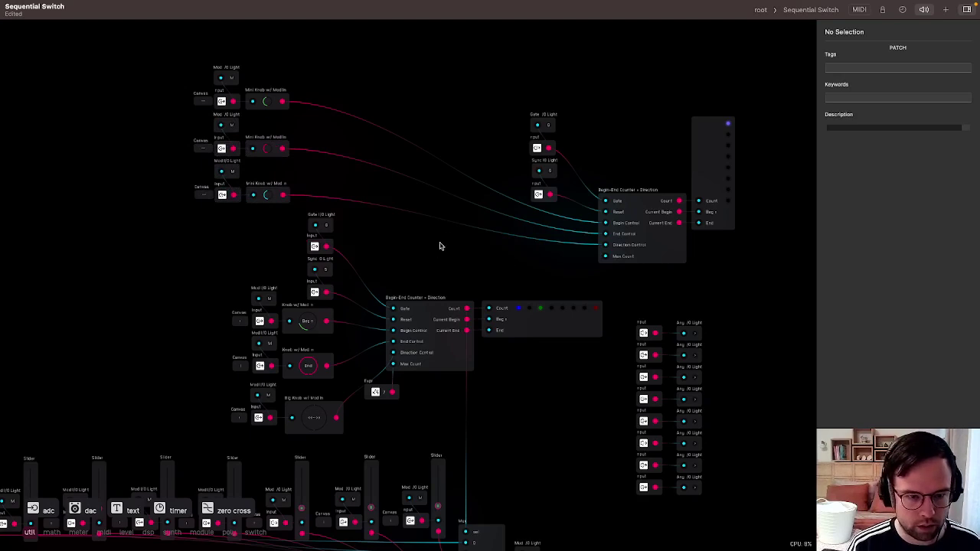
# Add an expression node with the value 7 wired to the upper counter's Max Count, and place it just below the counter.
pyautogui.doubleClick(605, 257)
pyautogui.moveTo(839, 35); pyautogui.dragTo(781, 35)
pyautogui.write('7')
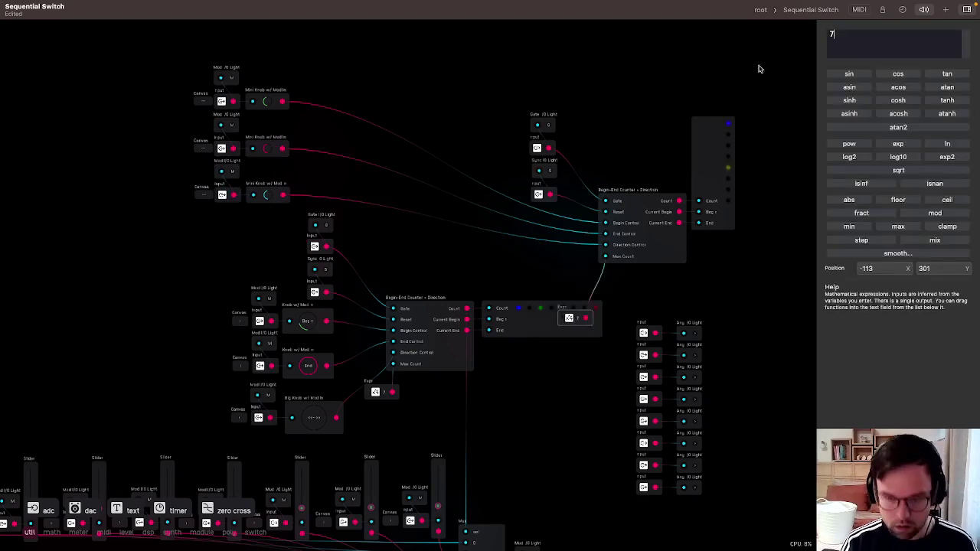
pyautogui.click(644, 294)
pyautogui.moveTo(572, 322); pyautogui.dragTo(591, 279)
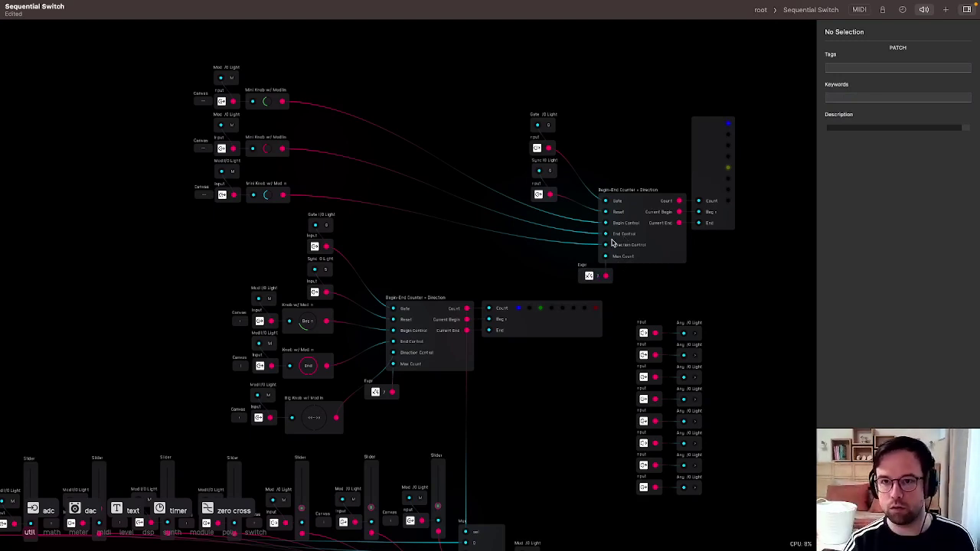
pyautogui.click(764, 11)
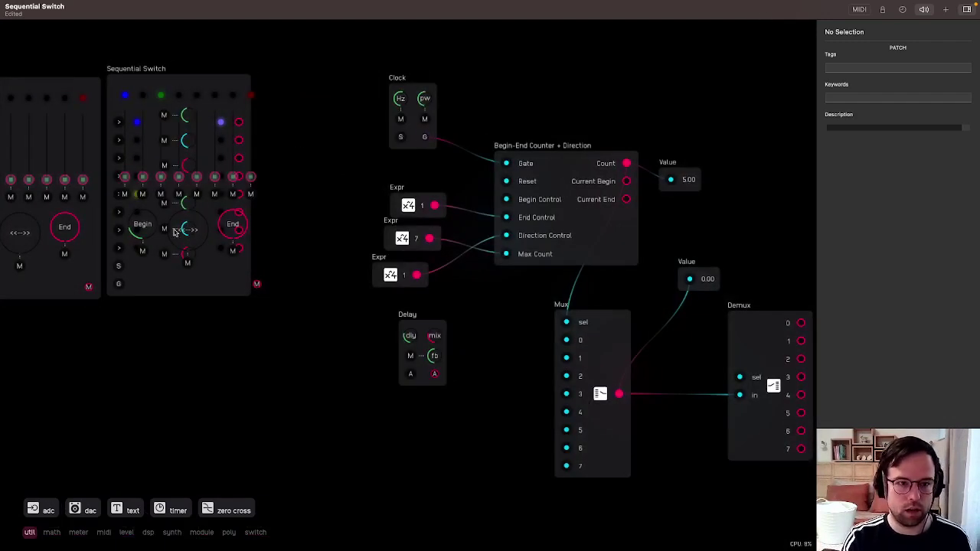
pyautogui.doubleClick(197, 81)
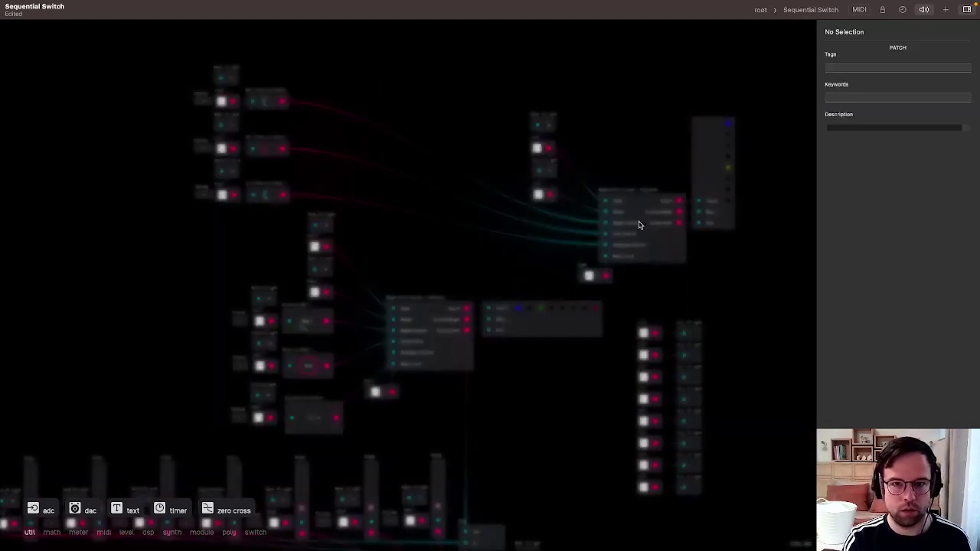
pyautogui.scroll(-3, 555, 322)
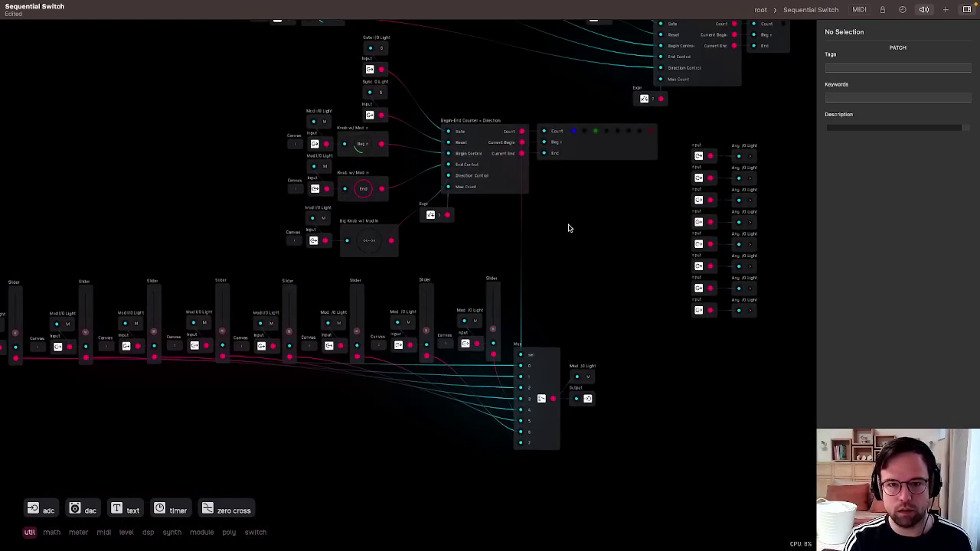
pyautogui.scroll(4, 564, 232)
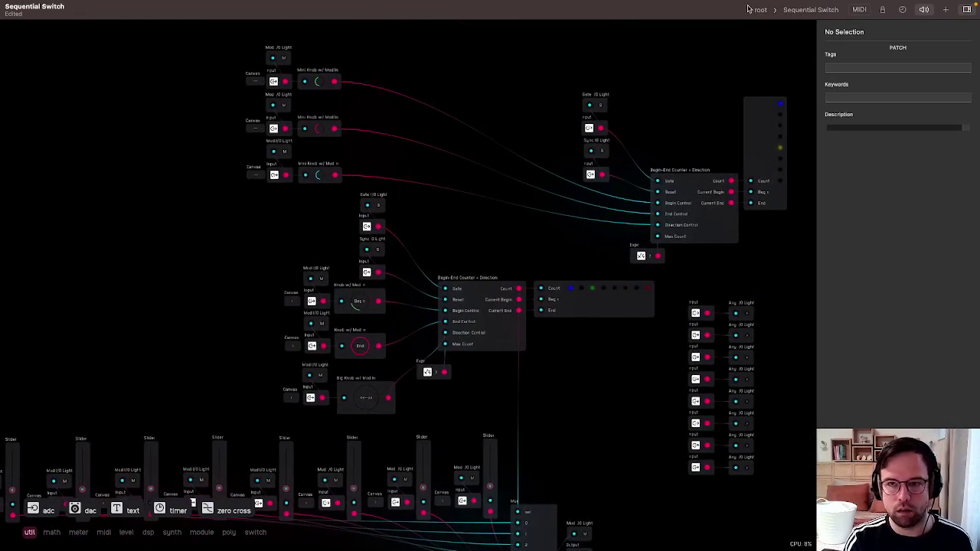
# In the root patch, turn the 8-Step Sequencer's Begin knob fully up, lower its End knob, and turn the direction knob up and back down.
pyautogui.click(758, 9)
pyautogui.moveTo(350, 120); pyautogui.dragTo(267, 70)
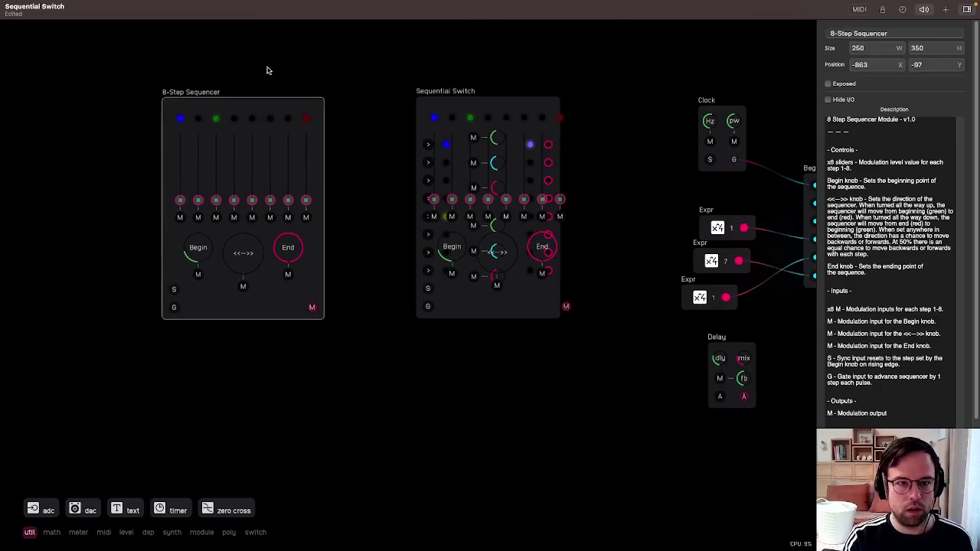
pyautogui.hscroll(-5, 267, 70)
pyautogui.hscroll(2, 476, 249)
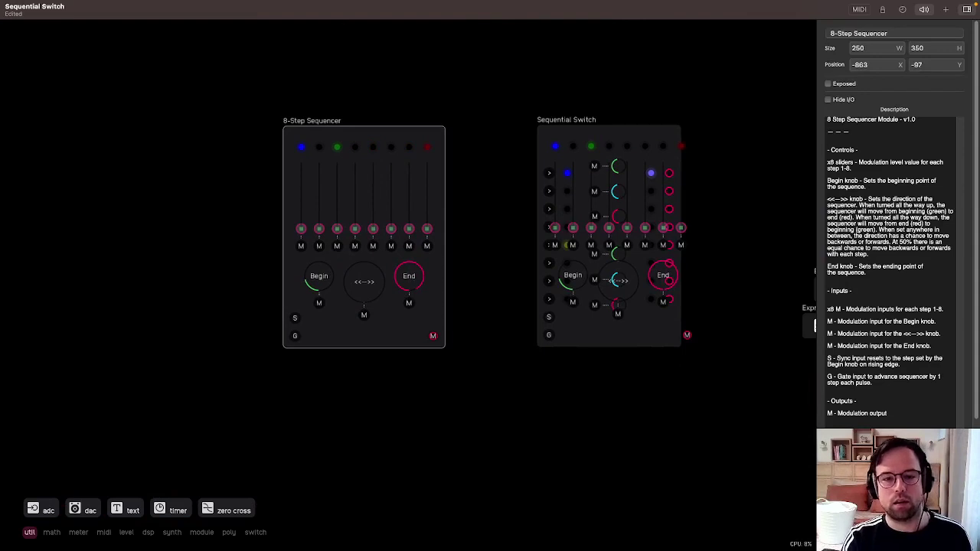
pyautogui.moveTo(409, 275); pyautogui.dragTo(409, 311)
pyautogui.moveTo(320, 282); pyautogui.dragTo(320, 237)
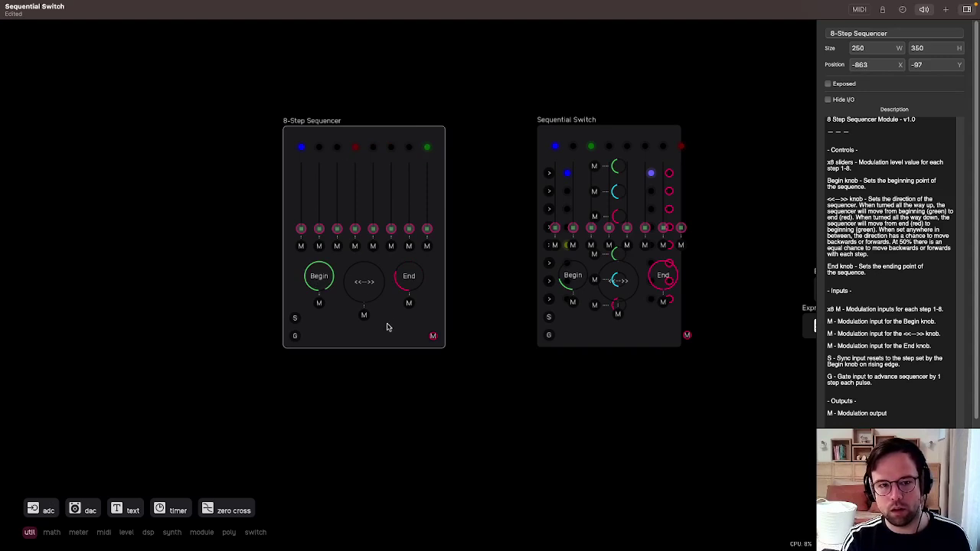
pyautogui.moveTo(365, 285); pyautogui.dragTo(365, 245)
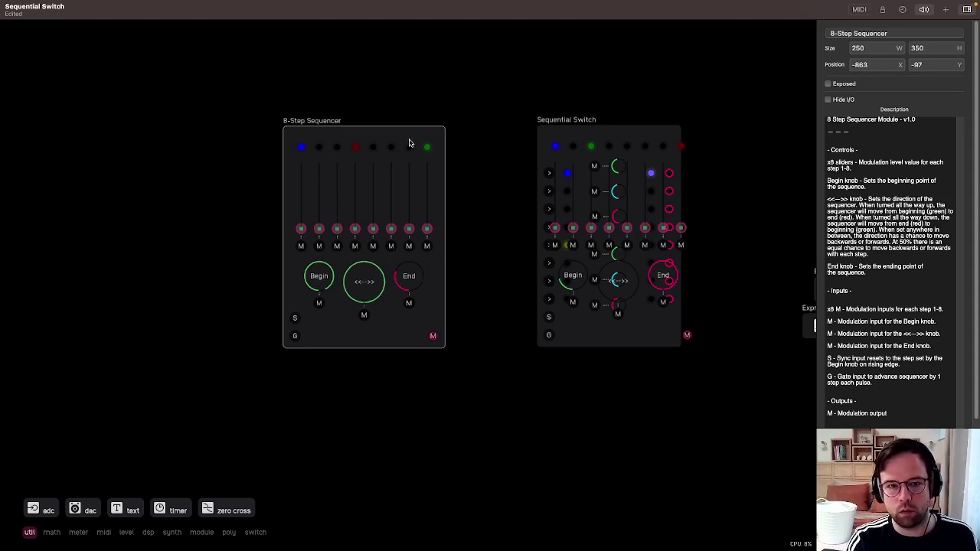
pyautogui.moveTo(368, 287)
pyautogui.mouseDown()
pyautogui.moveTo(368, 307)
pyautogui.moveTo(370, 282)
pyautogui.mouseUp()
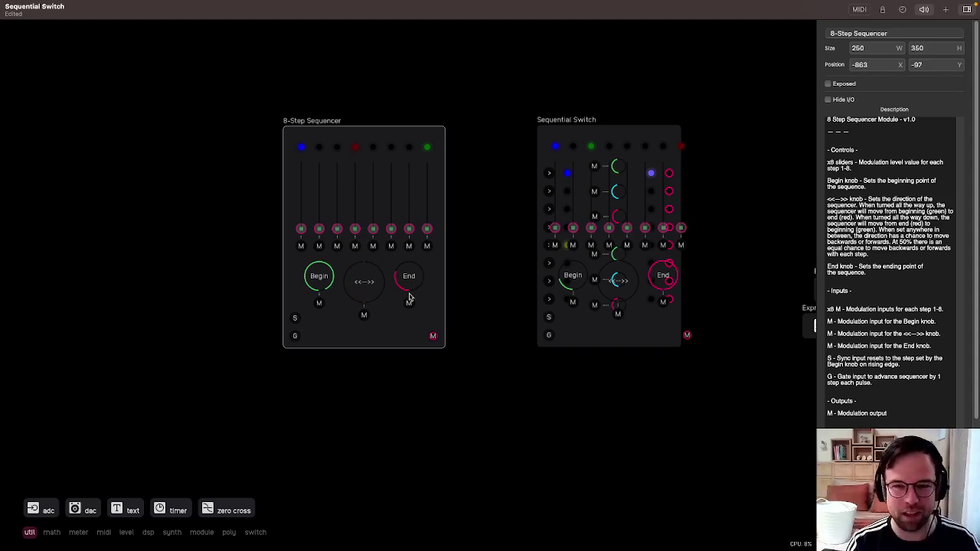
# Inside the Sequential Switch, delete the row of copied sliders together with their modulation inputs, lights and canvases.
pyautogui.doubleClick(559, 131)
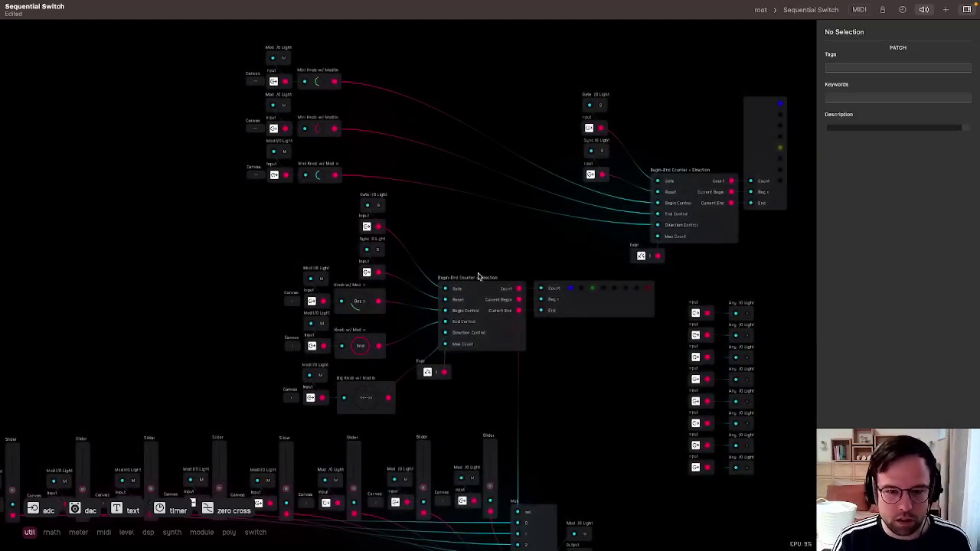
pyautogui.scroll(-3, 478, 276)
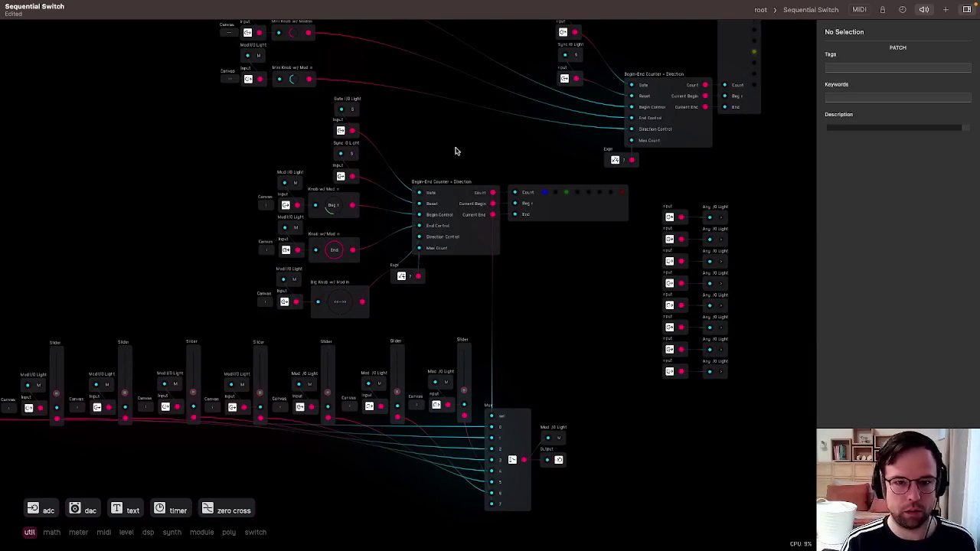
pyautogui.scroll(-2, 466, 150)
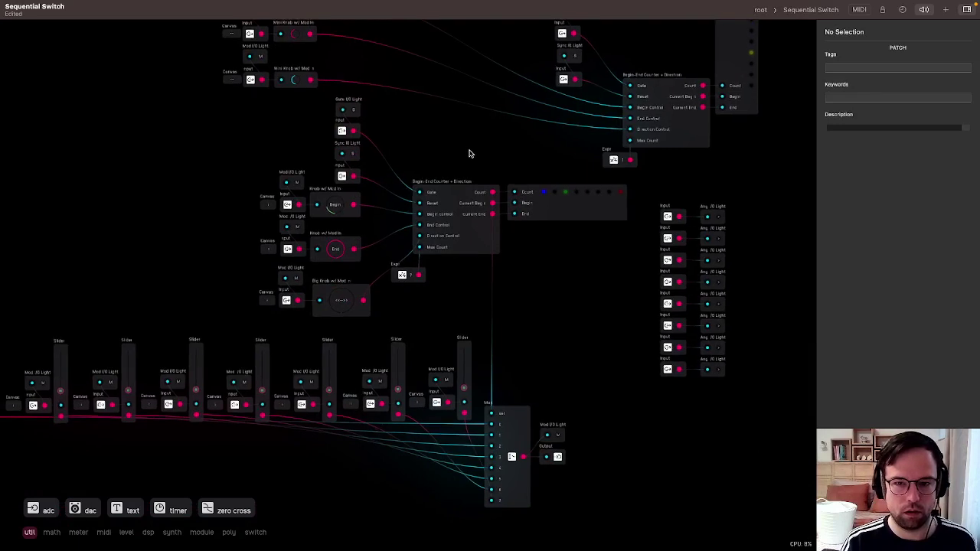
pyautogui.click(515, 412)
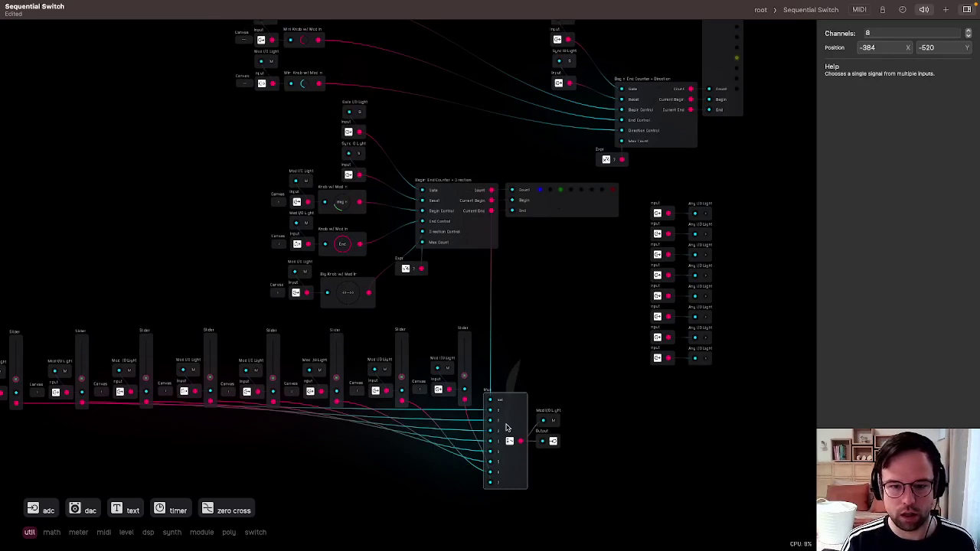
pyautogui.scroll(-1, 550, 349)
pyautogui.moveTo(494, 345)
pyautogui.mouseDown()
pyautogui.moveTo(439, 390)
pyautogui.moveTo(209, 397)
pyautogui.moveTo(45, 370)
pyautogui.moveTo(65, 347)
pyautogui.moveTo(101, 404)
pyautogui.mouseUp()
pyautogui.press('BackSpace')
pyautogui.press('BackSpace')
# Move the Mux with its output and Mod I/O Light between the input column and the output column.
pyautogui.moveTo(567, 395)
pyautogui.mouseDown()
pyautogui.moveTo(580, 435)
pyautogui.moveTo(575, 401)
pyautogui.mouseUp()
pyautogui.moveTo(517, 396); pyautogui.dragTo(725, 226)
pyautogui.moveTo(781, 197); pyautogui.dragTo(618, 245)
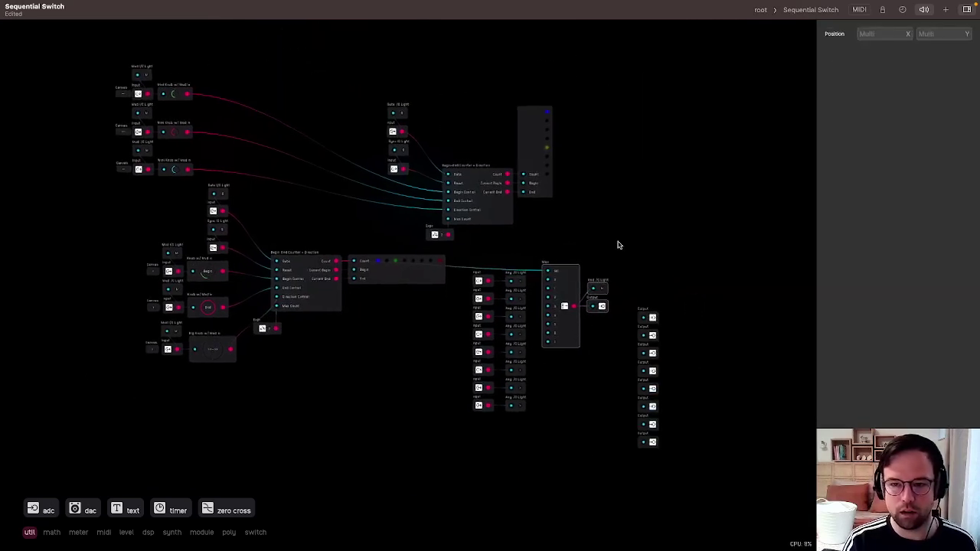
# Wire the top five inputs of the input column to the Mux's ports 0, 2, 3, 4 and 5 in order.
pyautogui.scroll(2, 487, 288)
pyautogui.click(484, 284)
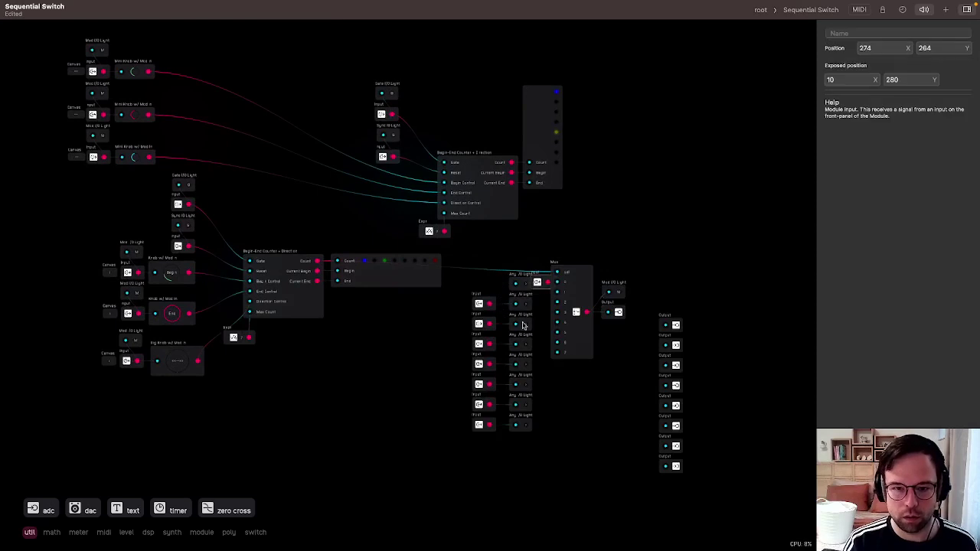
pyautogui.scroll(5, 428, 299)
pyautogui.moveTo(487, 248); pyautogui.dragTo(553, 245)
pyautogui.moveTo(487, 290); pyautogui.dragTo(553, 287)
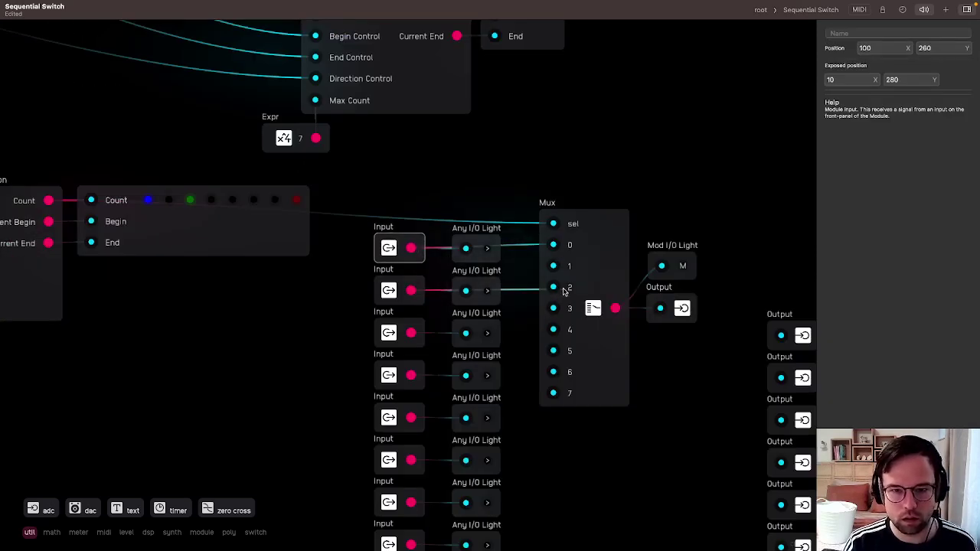
pyautogui.moveTo(487, 333); pyautogui.dragTo(552, 308)
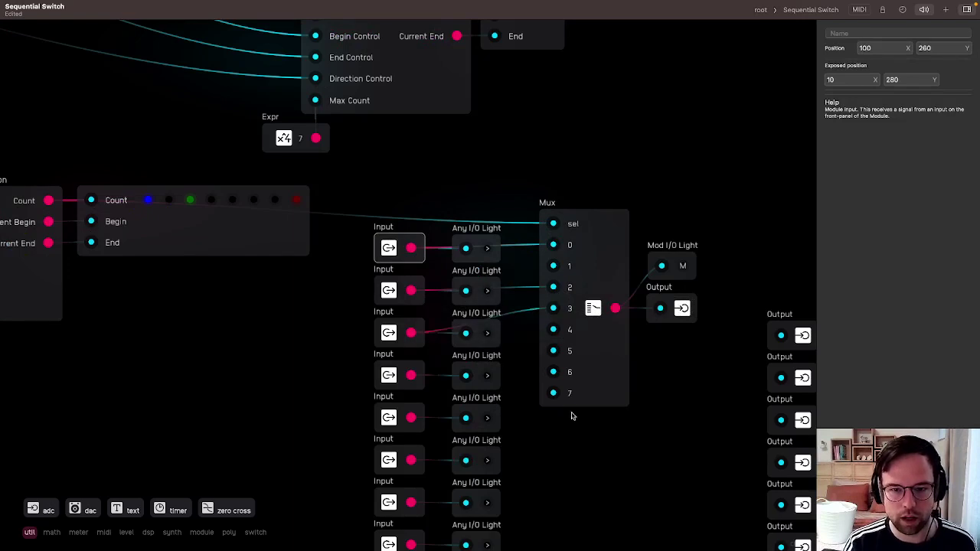
pyautogui.scroll(-3, 542, 272)
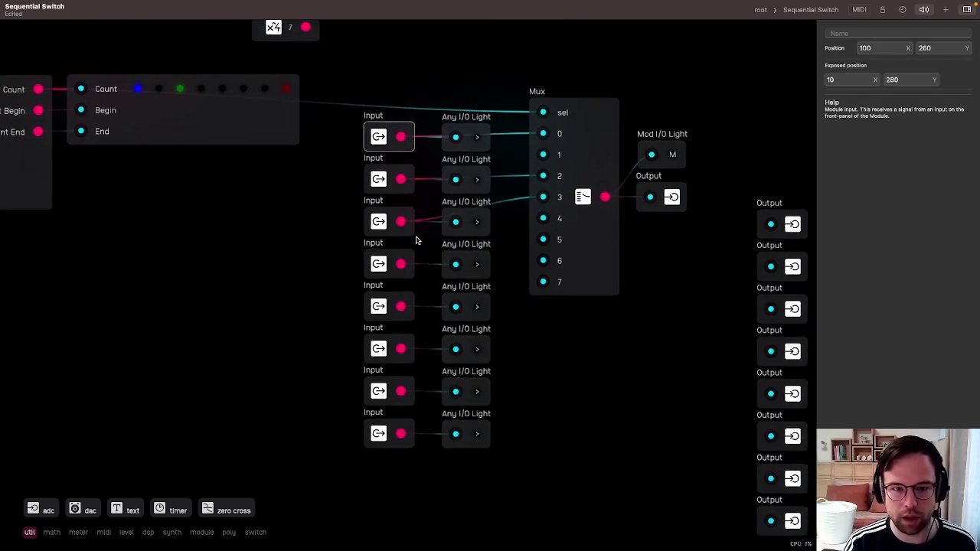
pyautogui.moveTo(400, 264); pyautogui.dragTo(543, 218)
pyautogui.moveTo(400, 306); pyautogui.dragTo(544, 242)
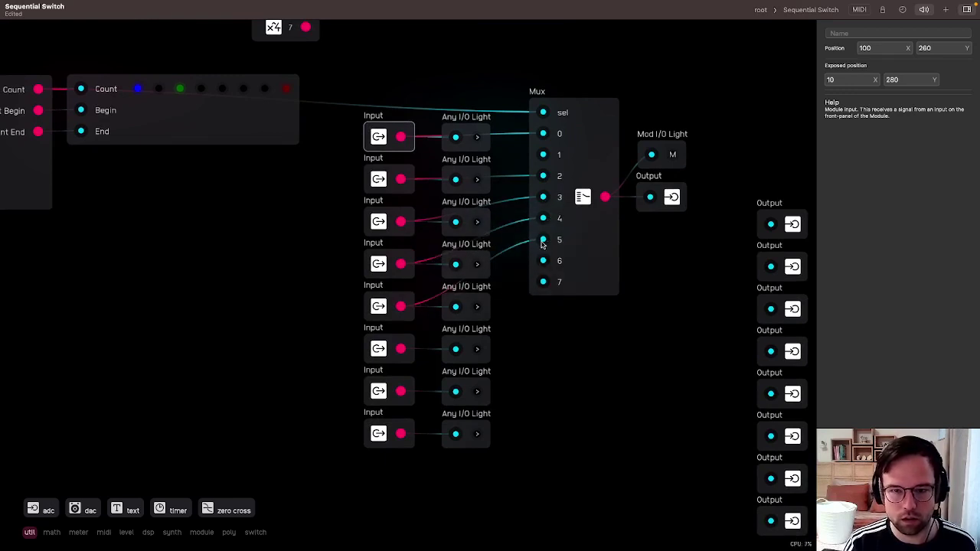
# Rewire the input column to the Mux one-to-one so its second through eighth inputs feed ports 1 through 7.
pyautogui.moveTo(402, 347); pyautogui.dragTo(544, 261)
pyautogui.moveTo(405, 392); pyautogui.dragTo(552, 291)
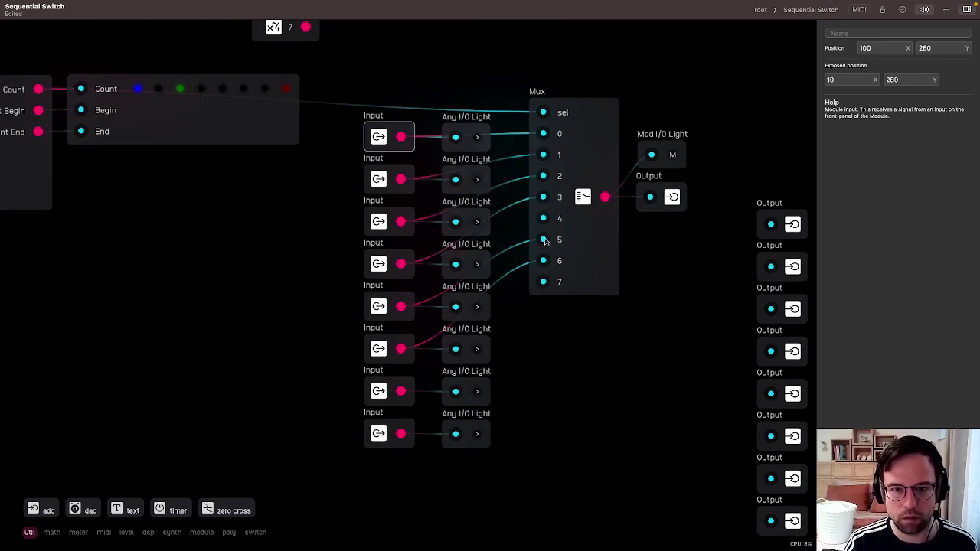
pyautogui.moveTo(409, 396); pyautogui.dragTo(541, 281)
pyautogui.press('super+z')
pyautogui.click(562, 359)
pyautogui.moveTo(405, 394); pyautogui.dragTo(547, 260)
pyautogui.moveTo(404, 435); pyautogui.dragTo(545, 283)
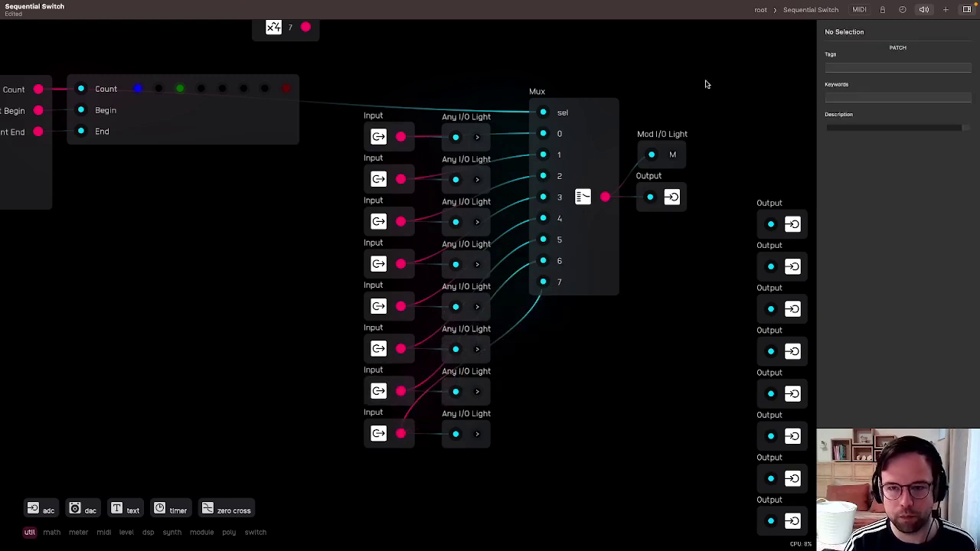
# Inside the Sequential Switch, delete the copied lower counter together with its knobs, inputs, expression and horizontal light display.
pyautogui.click(761, 9)
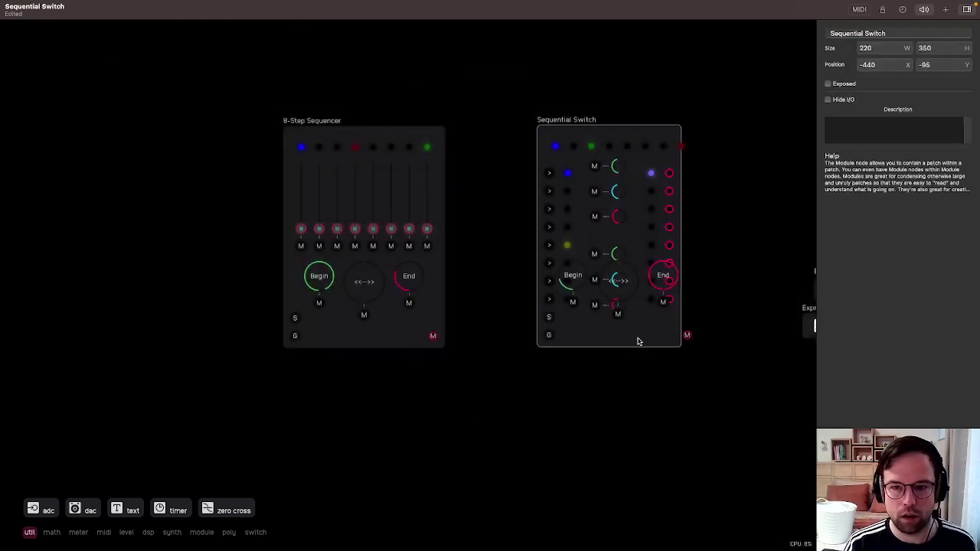
pyautogui.doubleClick(611, 336)
pyautogui.moveTo(530, 290)
pyautogui.mouseDown()
pyautogui.moveTo(480, 208)
pyautogui.moveTo(362, 174)
pyautogui.moveTo(294, 351)
pyautogui.moveTo(446, 359)
pyautogui.mouseUp()
pyautogui.press('BackSpace')
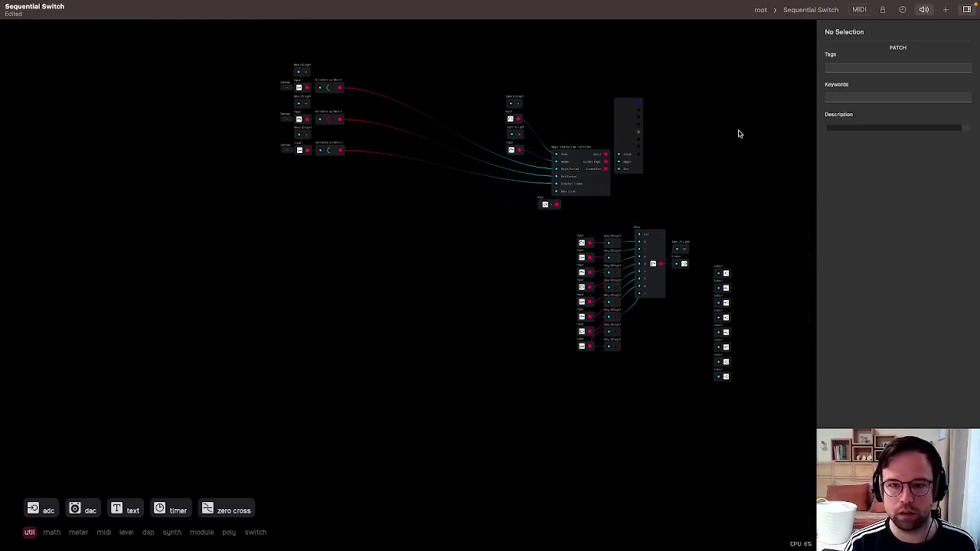
# In the root patch, unlock the panel layout, move the M output inside the Sequential Switch's lower edge, and lock the layout again.
pyautogui.click(762, 10)
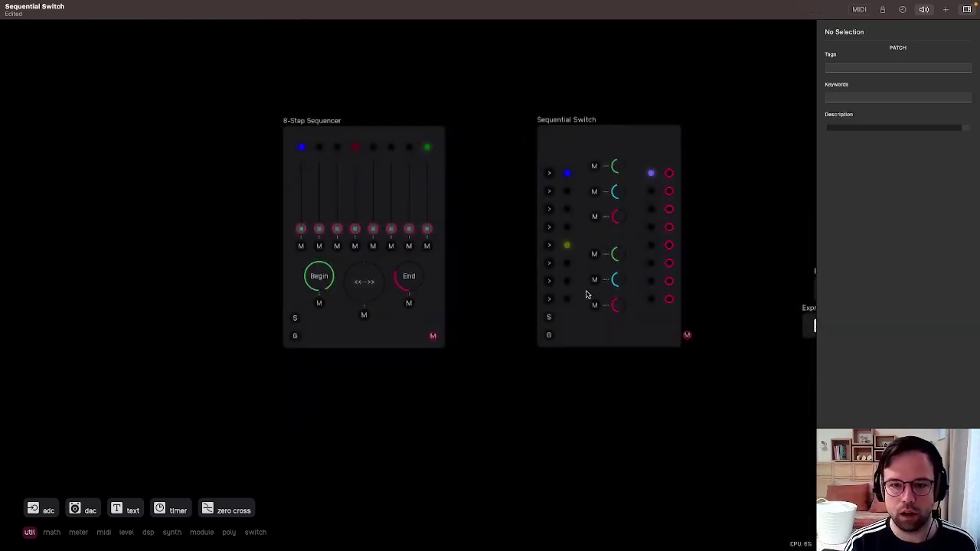
pyautogui.click(882, 9)
pyautogui.moveTo(687, 333); pyautogui.dragTo(667, 335)
pyautogui.click(882, 10)
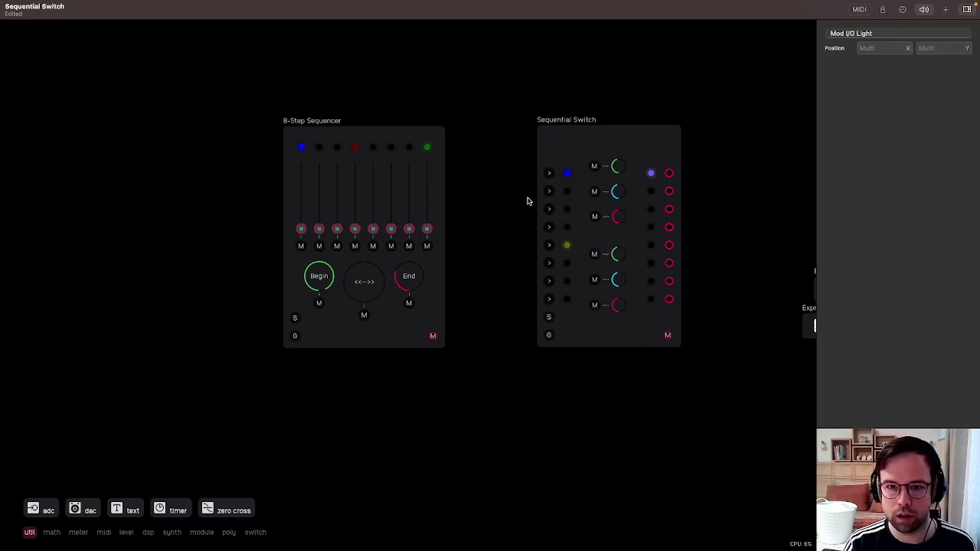
# Move the 8-Step Sequencer aside and add an LFO Tile from the user library between it and the Sequential Switch.
pyautogui.click(434, 139)
pyautogui.click(497, 92)
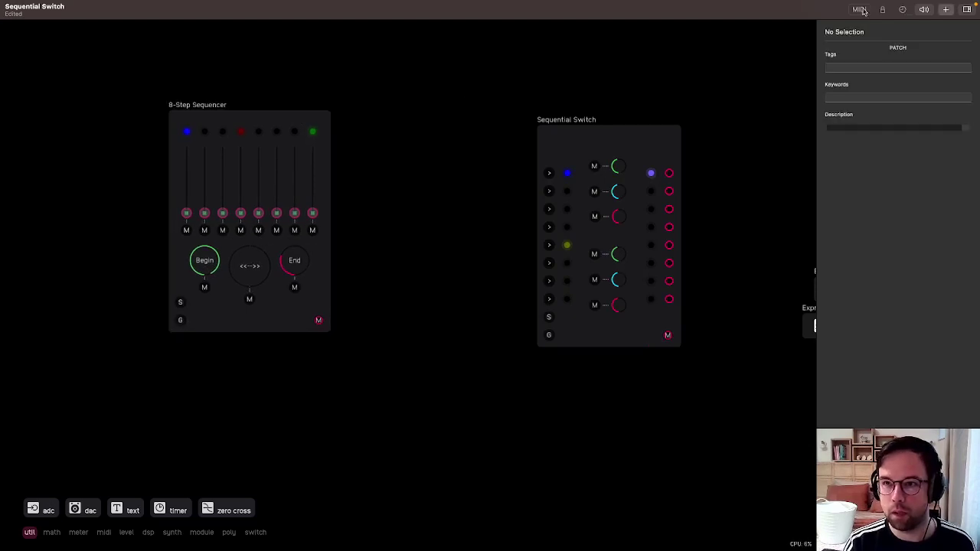
pyautogui.click(946, 9)
pyautogui.click(764, 11)
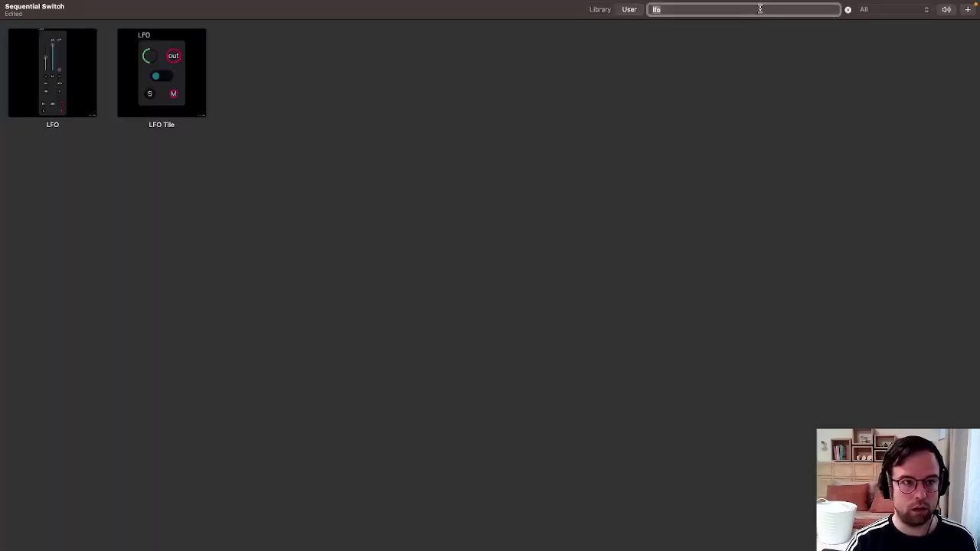
pyautogui.doubleClick(161, 76)
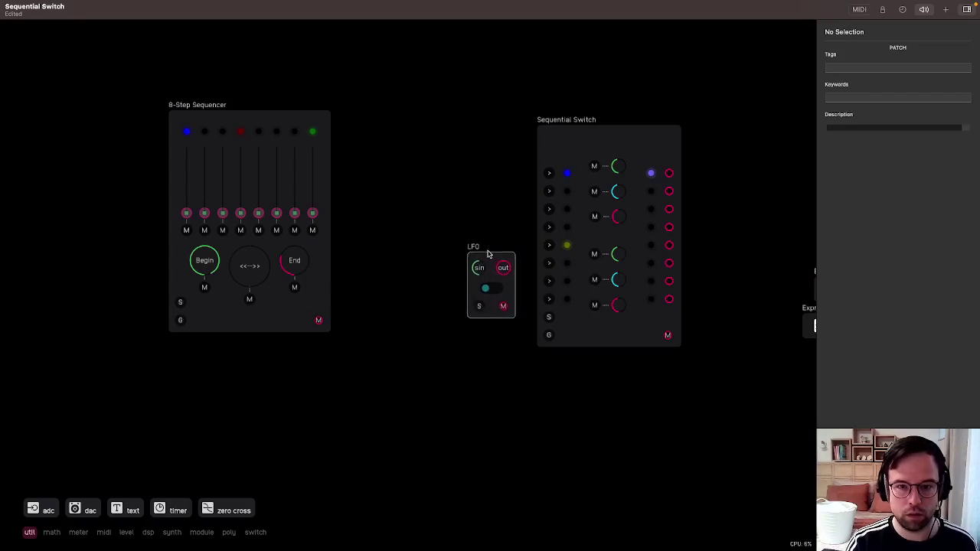
pyautogui.moveTo(483, 261); pyautogui.dragTo(386, 166)
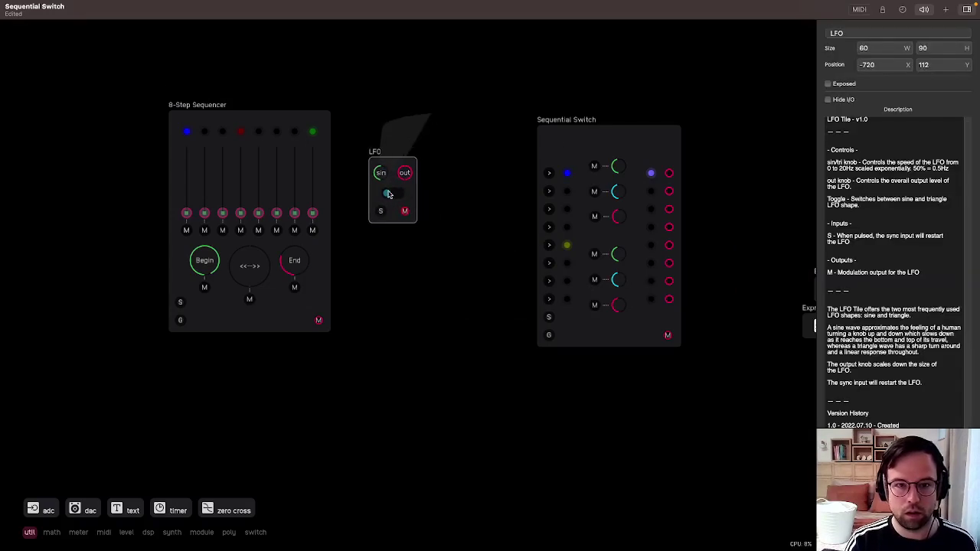
# Shift the 8-Step Sequencer farther from the LFO and duplicate the LFO into a vertical column of four.
pyautogui.moveTo(265, 120); pyautogui.dragTo(257, 122)
pyautogui.keyDown('alt'); pyautogui.moveTo(393, 162); pyautogui.dragTo(394, 237); pyautogui.keyUp('alt')
pyautogui.moveTo(400, 116); pyautogui.dragTo(400, 279)
pyautogui.keyDown('alt'); pyautogui.moveTo(393, 162); pyautogui.dragTo(392, 313); pyautogui.keyUp('alt')
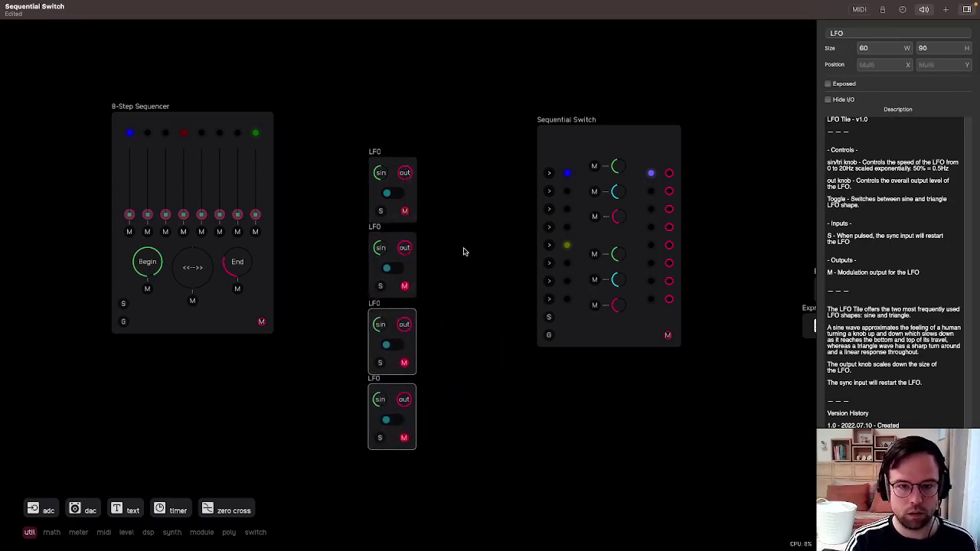
pyautogui.click(463, 252)
# Wire the top LFO's M output to the first and fifth inputs of the Sequential Switch only.
pyautogui.moveTo(405, 211); pyautogui.dragTo(549, 173)
pyautogui.moveTo(404, 210); pyautogui.dragTo(549, 208)
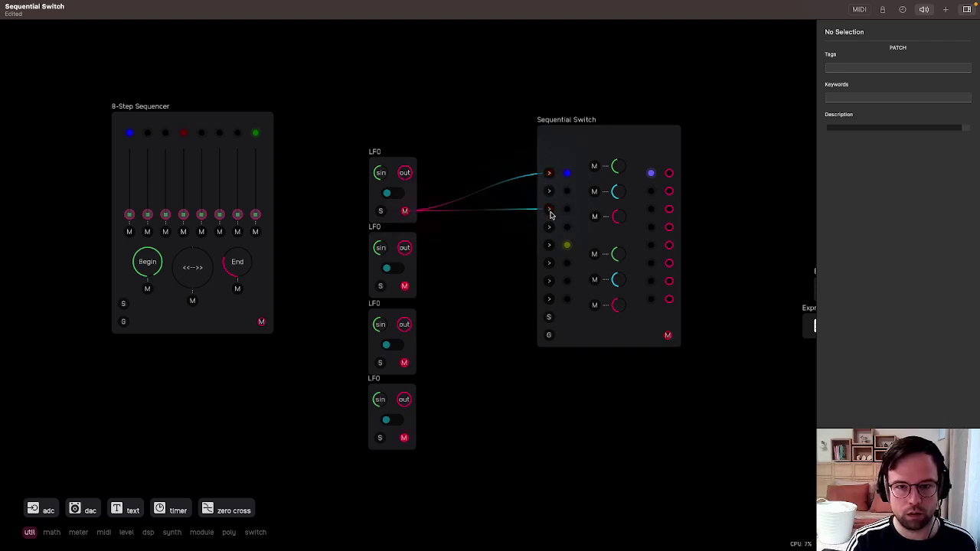
pyautogui.moveTo(405, 210); pyautogui.dragTo(549, 245)
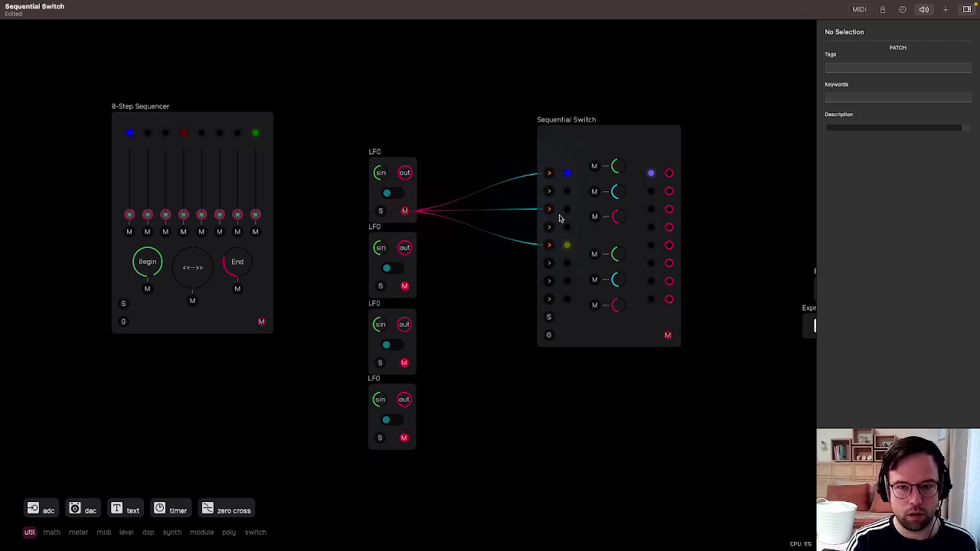
pyautogui.click(549, 210)
pyautogui.click(549, 245)
pyautogui.moveTo(405, 212); pyautogui.dragTo(549, 245)
# Wire the second LFO to Sequential Switch inputs 2 and 7, the third to inputs 4 and 8, and the fourth to inputs 3 and 6.
pyautogui.moveTo(404, 286); pyautogui.dragTo(548, 191)
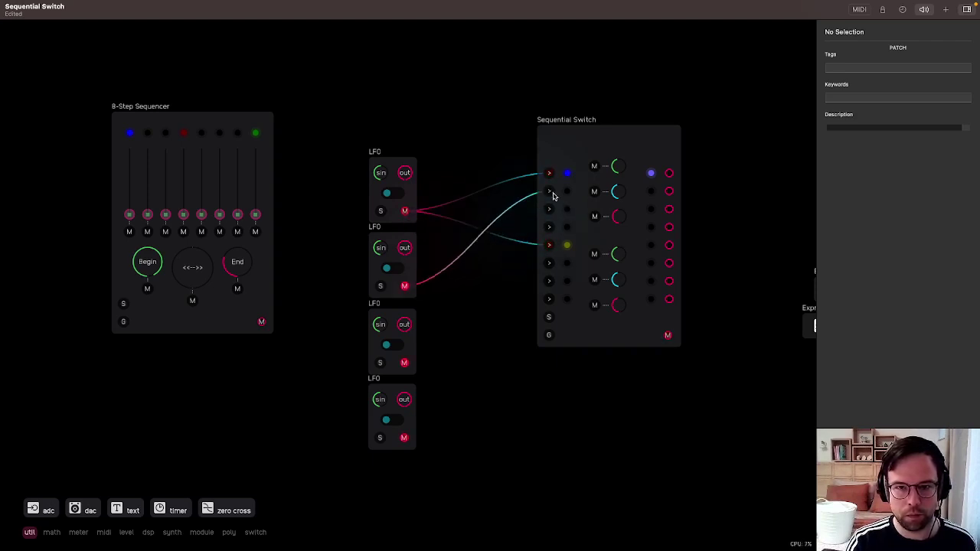
pyautogui.moveTo(404, 285); pyautogui.dragTo(549, 281)
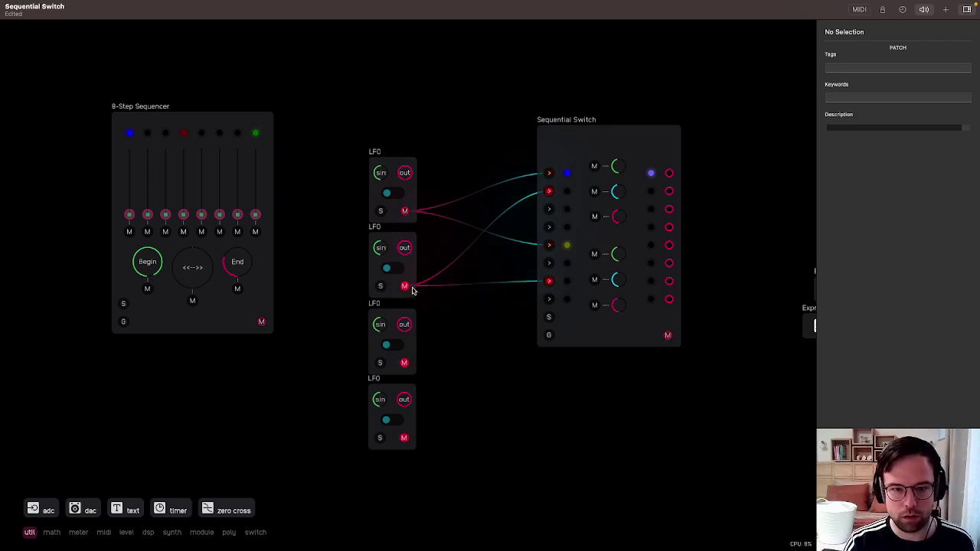
pyautogui.moveTo(405, 362); pyautogui.dragTo(549, 226)
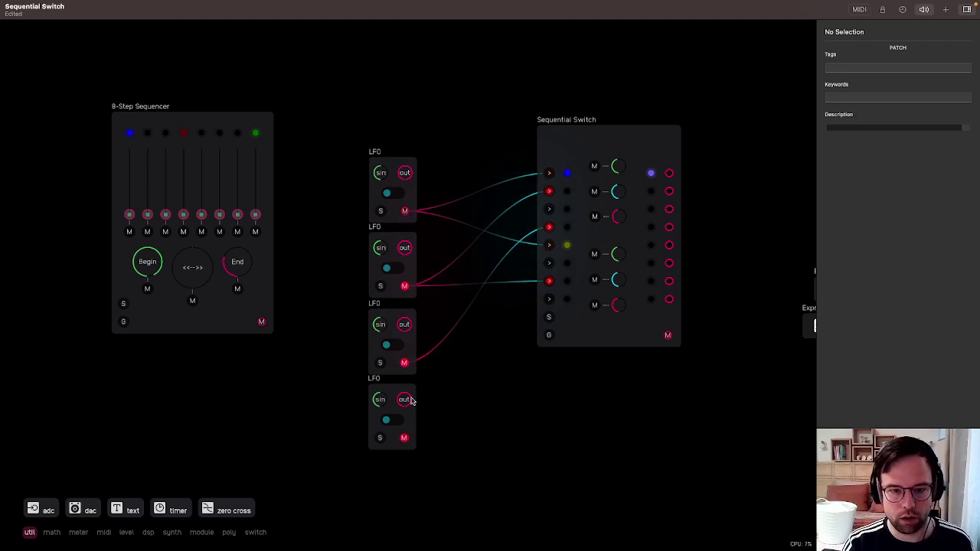
pyautogui.moveTo(405, 364); pyautogui.dragTo(549, 298)
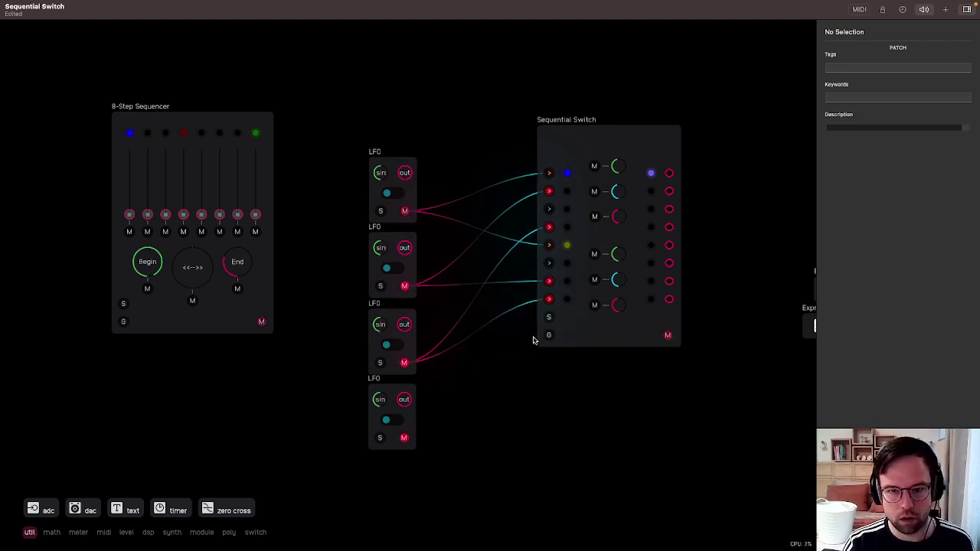
pyautogui.moveTo(404, 437); pyautogui.dragTo(549, 263)
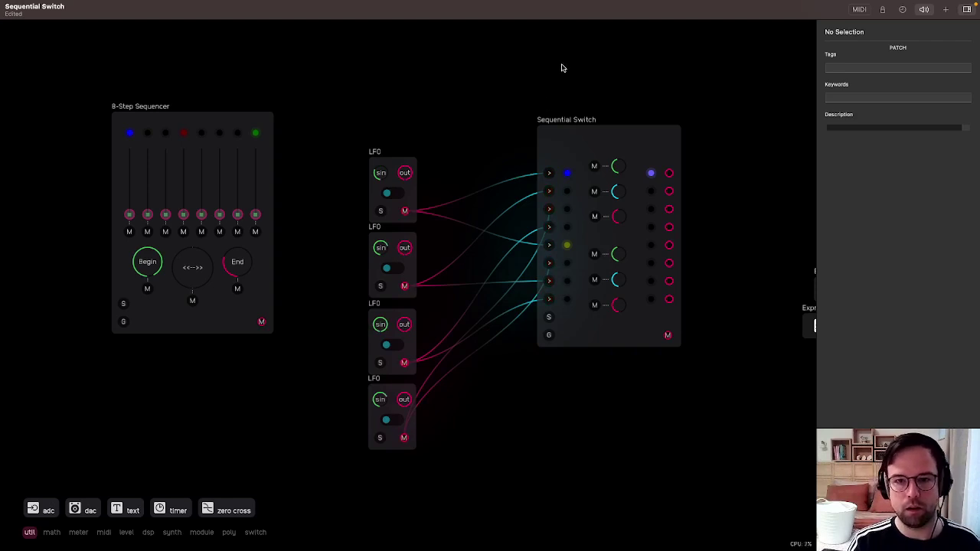
# Wire the Clock beneath the Sequential Switch to its gate input, and turn the upper green knob fully down and the cyan and red knobs fully up.
pyautogui.moveTo(738, 161); pyautogui.dragTo(556, 147)
pyautogui.moveTo(647, 123); pyautogui.dragTo(308, 360)
pyautogui.moveTo(310, 400); pyautogui.dragTo(342, 310)
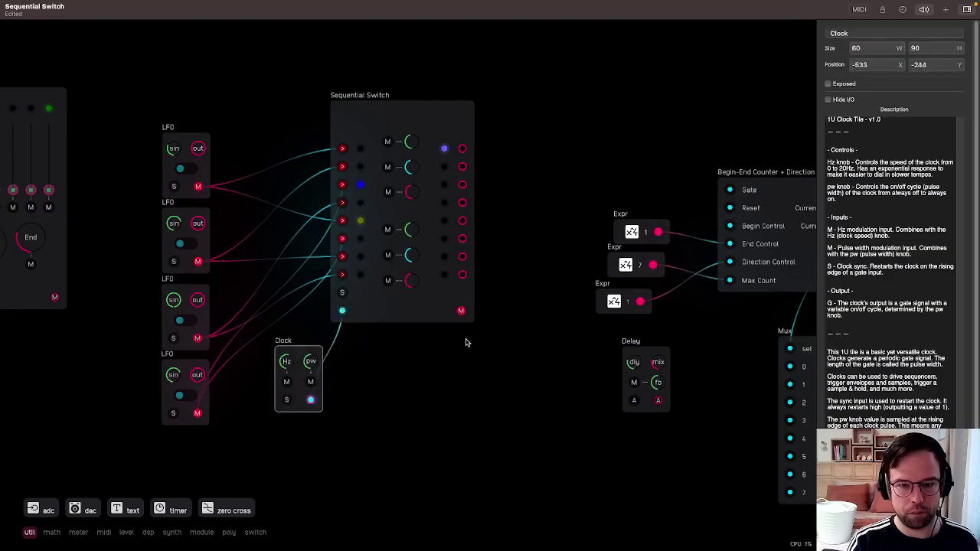
pyautogui.moveTo(314, 351); pyautogui.dragTo(299, 401)
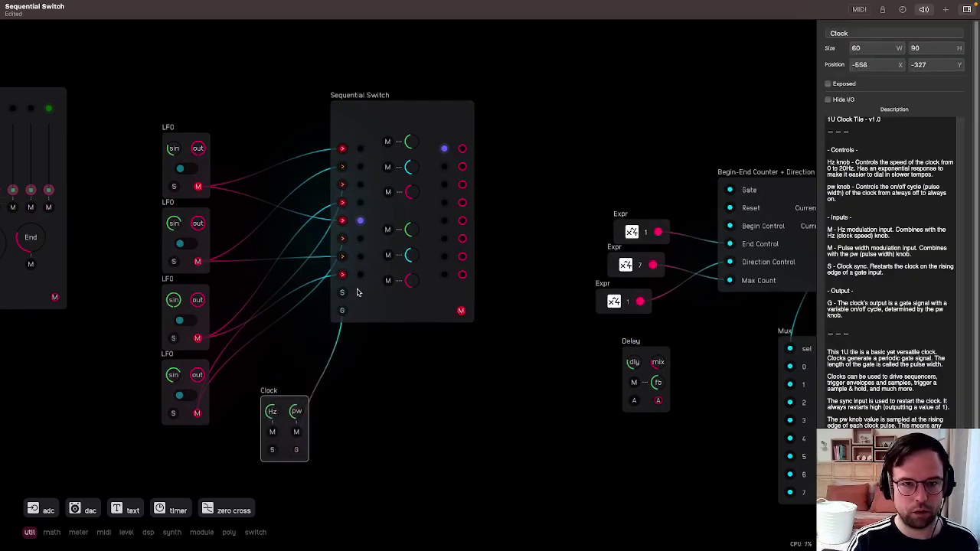
pyautogui.moveTo(410, 146)
pyautogui.mouseDown()
pyautogui.moveTo(409, 184)
pyautogui.moveTo(413, 157)
pyautogui.mouseUp()
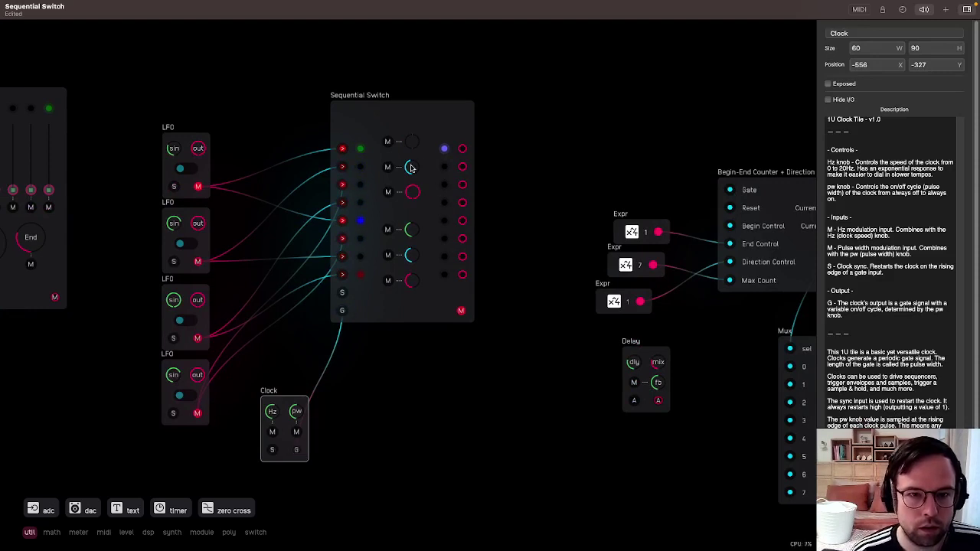
# Add a Waveform display beside the Sequential Switch and wire the switch's M output into it.
pyautogui.rightClick(491, 321)
pyautogui.moveTo(519, 353)
pyautogui.click(578, 359)
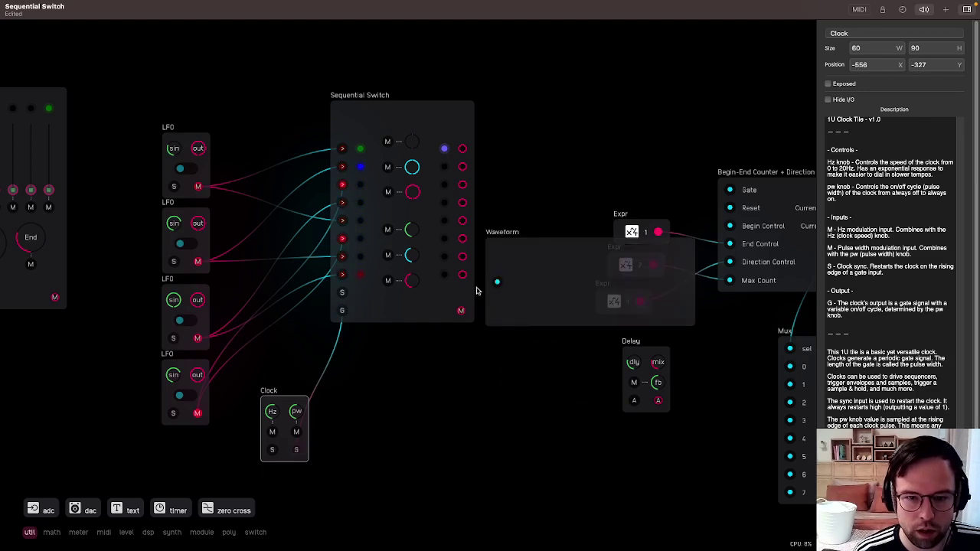
pyautogui.click(564, 337)
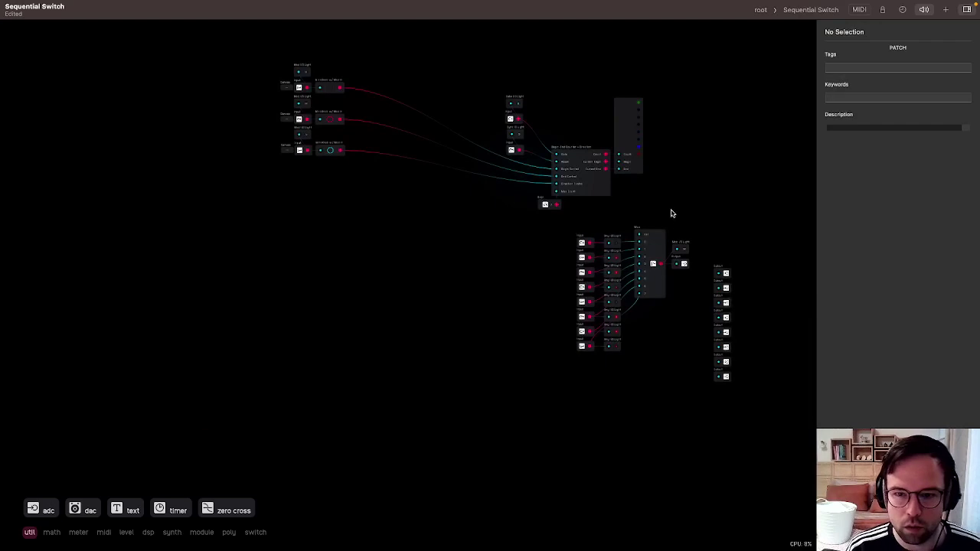
# Inside the Sequential Switch, wire the Begin-End Counter's Count output to the Mux's sel input.
pyautogui.scroll(3, 670, 213)
pyautogui.scroll(2, 663, 179)
pyautogui.scroll(1, 662, 243)
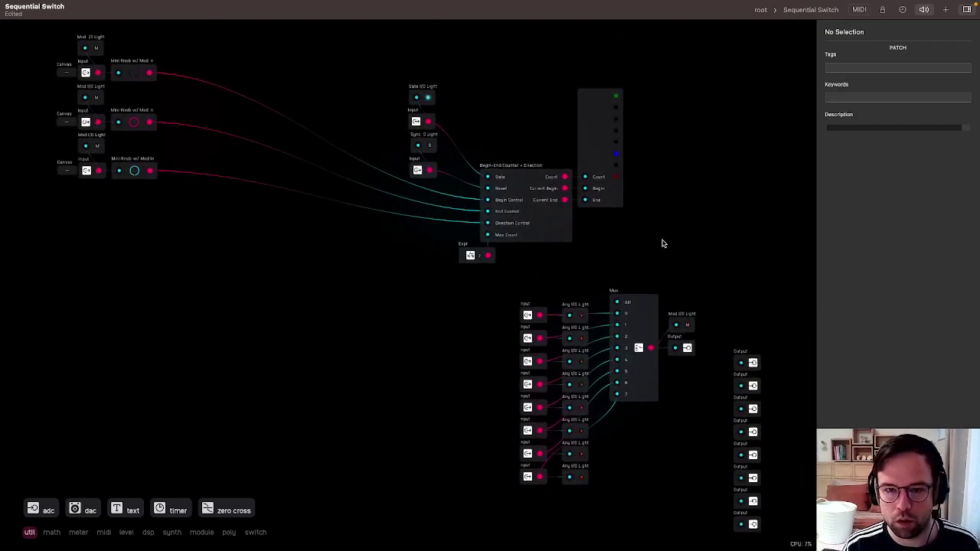
pyautogui.moveTo(564, 167); pyautogui.dragTo(617, 293)
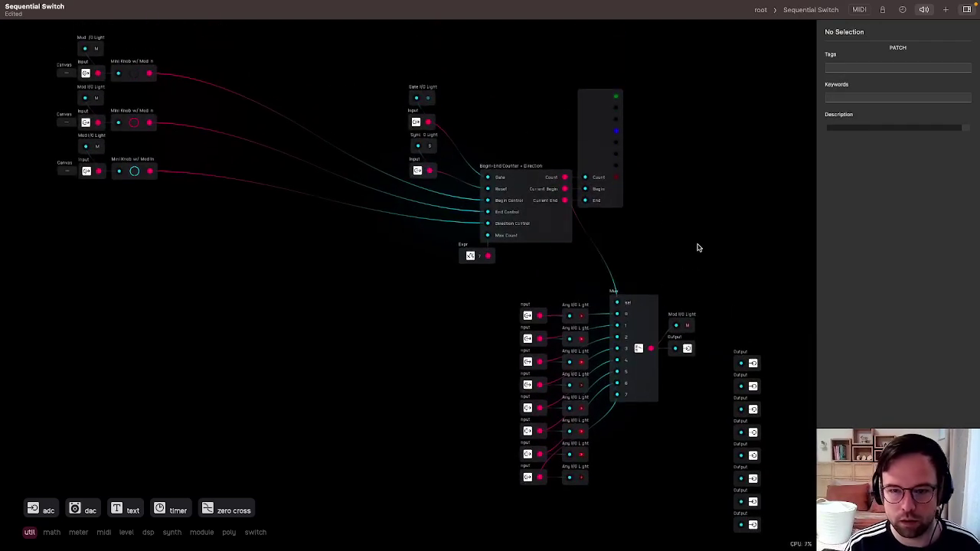
# Return to the root patch and place the Waveform display just below the Sequential Switch's M output.
pyautogui.click(760, 9)
pyautogui.moveTo(567, 342); pyautogui.dragTo(581, 419)
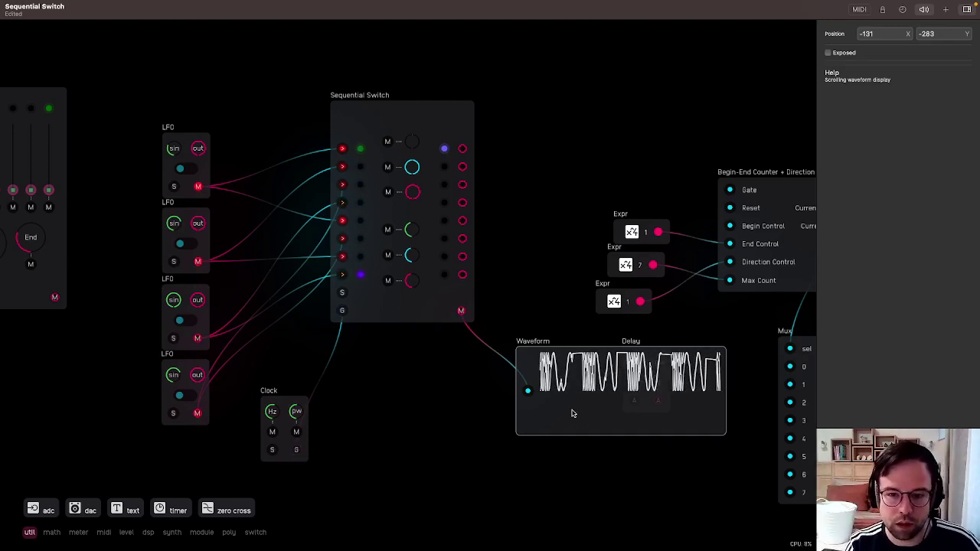
pyautogui.moveTo(557, 412); pyautogui.dragTo(493, 408)
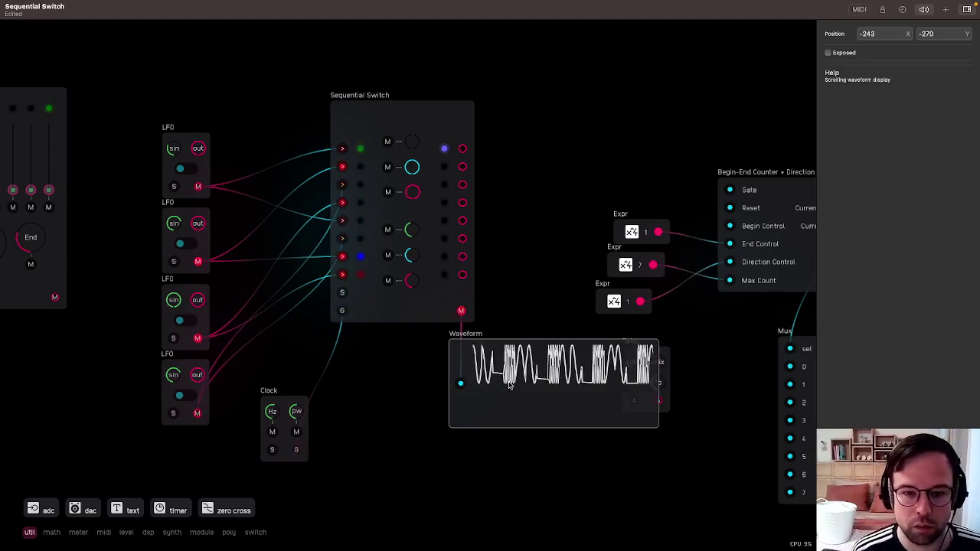
pyautogui.moveTo(510, 385); pyautogui.dragTo(513, 384)
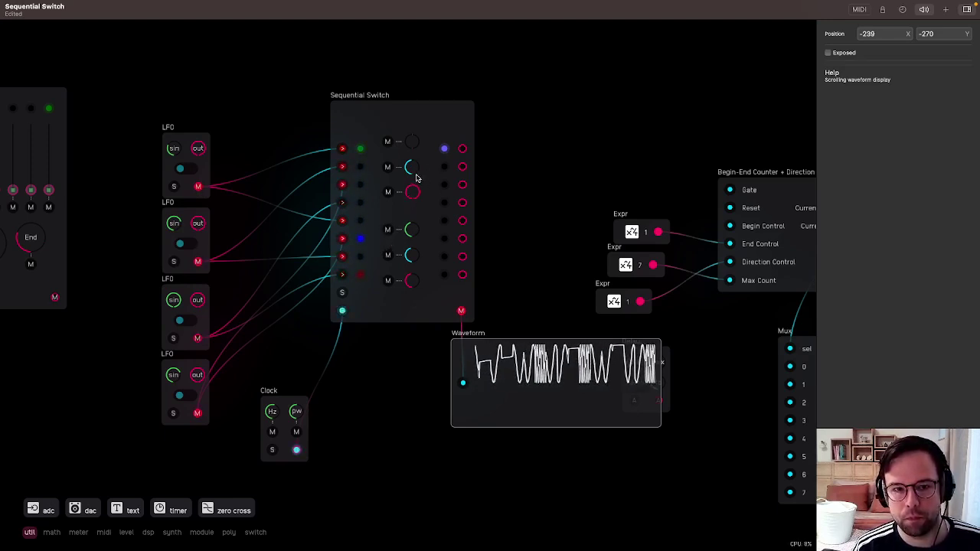
# Turn up the Sequential Switch's upper cyan knob and open the module's inner patch.
pyautogui.click(481, 162)
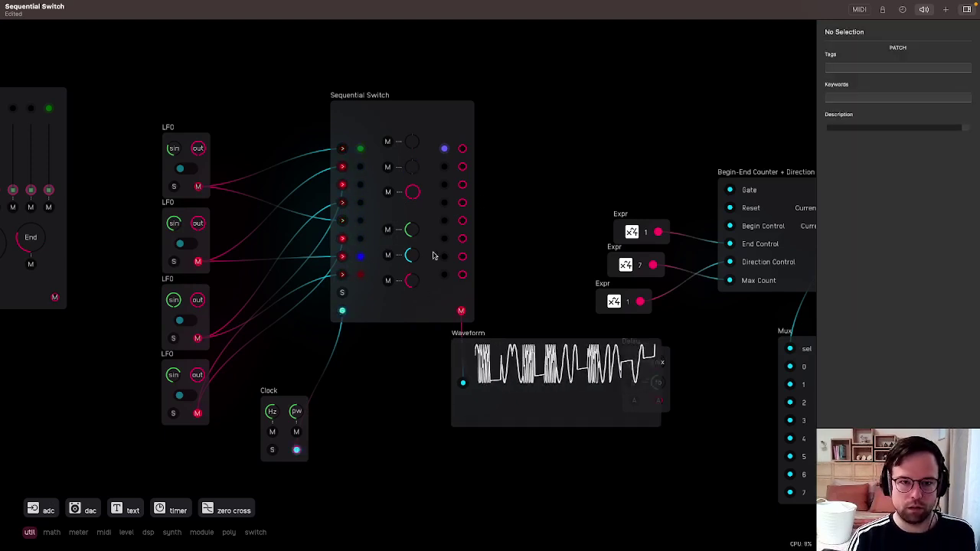
pyautogui.moveTo(416, 170); pyautogui.dragTo(436, 126)
pyautogui.doubleClick(441, 127)
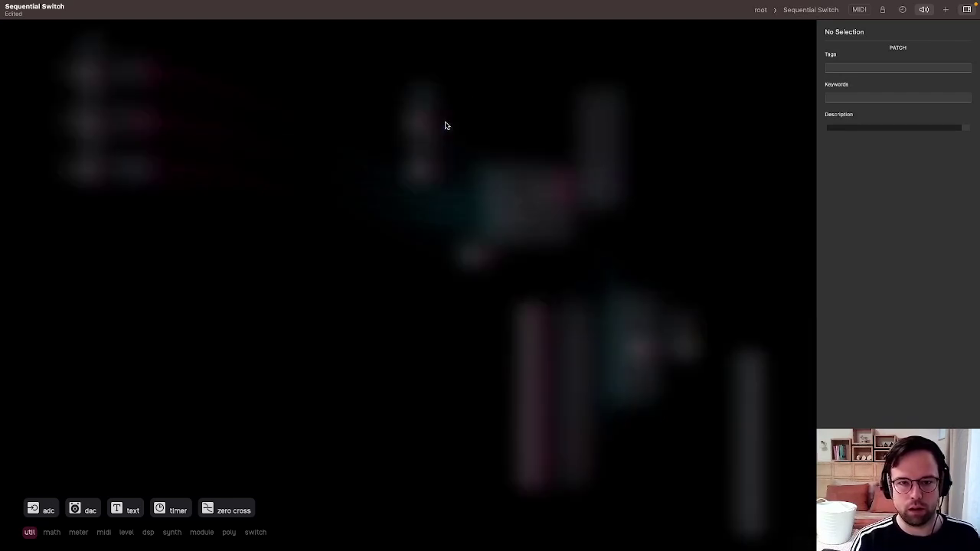
# Move the Mux with its inputs, lights and output below and to the left of the Begin-End Counter.
pyautogui.scroll(-2, 291, 189)
pyautogui.rightClick(530, 259)
pyautogui.click(462, 340)
pyautogui.moveTo(543, 254)
pyautogui.mouseDown()
pyautogui.moveTo(467, 430)
pyautogui.moveTo(578, 378)
pyautogui.moveTo(612, 288)
pyautogui.moveTo(562, 319)
pyautogui.moveTo(408, 351)
pyautogui.moveTo(435, 352)
pyautogui.mouseUp()
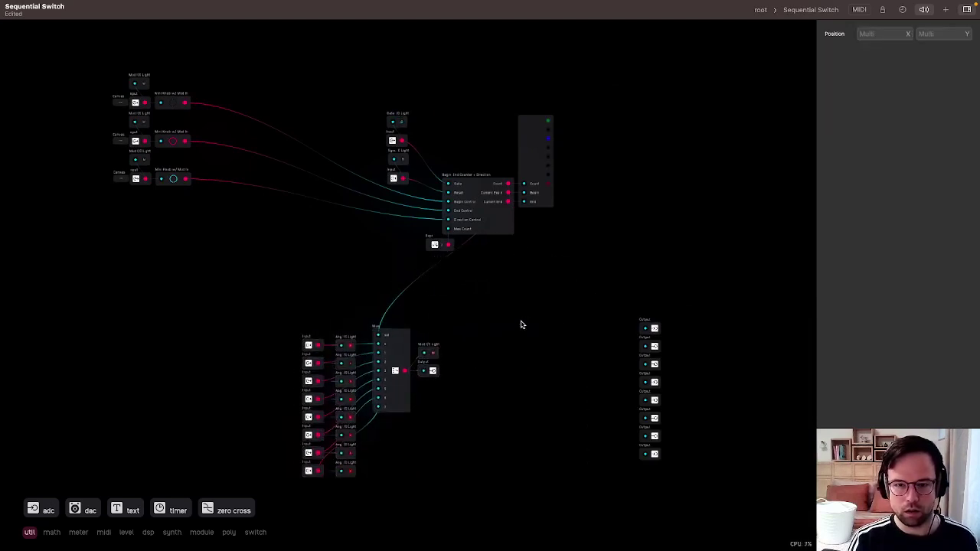
pyautogui.click(521, 324)
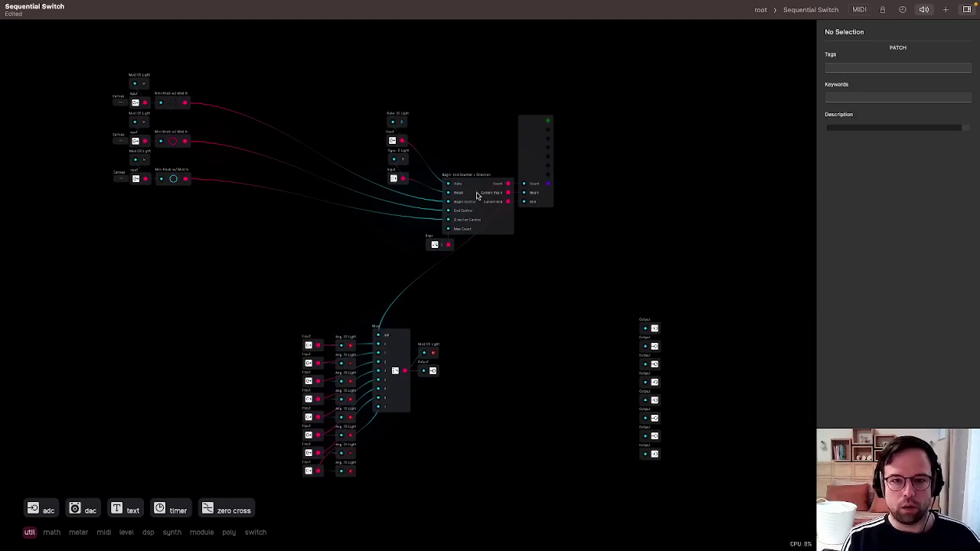
# Duplicate the Begin-End Counter + Direction module, place the copy just below the original, and wire the two gate inputs to its Gate and Reset.
pyautogui.click(484, 227)
pyautogui.press('super+d')
pyautogui.moveTo(515, 266); pyautogui.dragTo(596, 276)
pyautogui.moveTo(401, 143); pyautogui.dragTo(538, 261)
pyautogui.moveTo(404, 178); pyautogui.dragTo(539, 268)
pyautogui.click(607, 227)
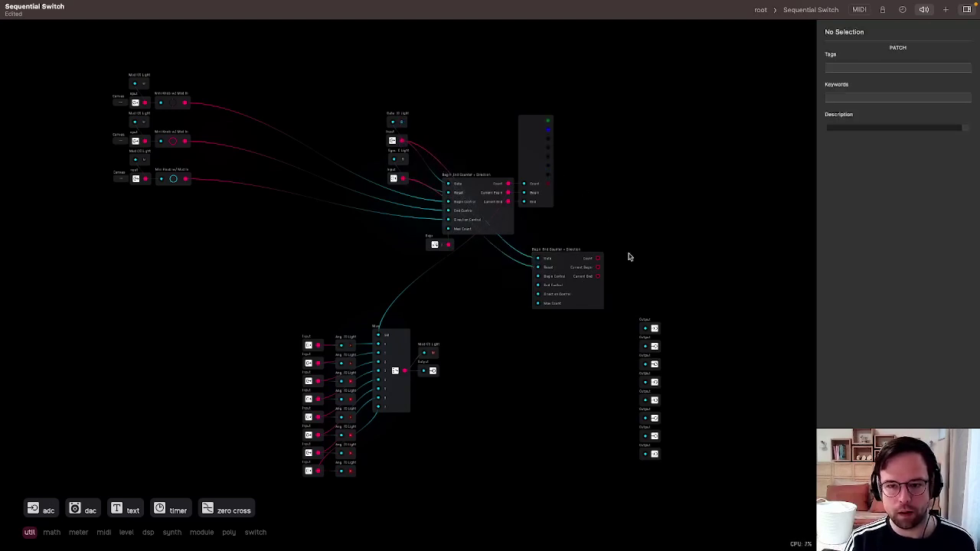
# Place the second light display beside the duplicated counter and wire the counter's Count, Current Begin and Current End outputs into it.
pyautogui.moveTo(660, 242); pyautogui.dragTo(426, 238)
pyautogui.moveTo(731, 90); pyautogui.dragTo(392, 218)
pyautogui.moveTo(371, 265); pyautogui.dragTo(401, 261)
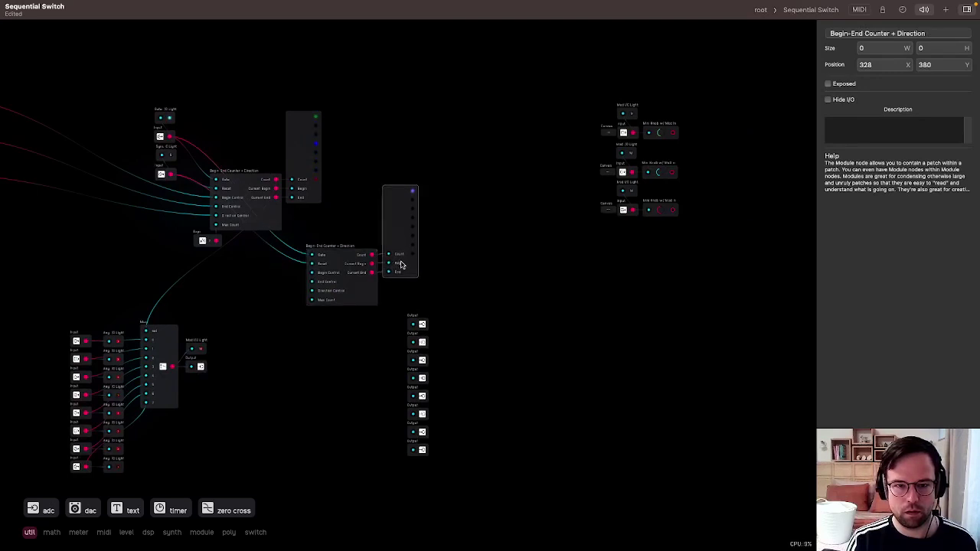
pyautogui.click(465, 249)
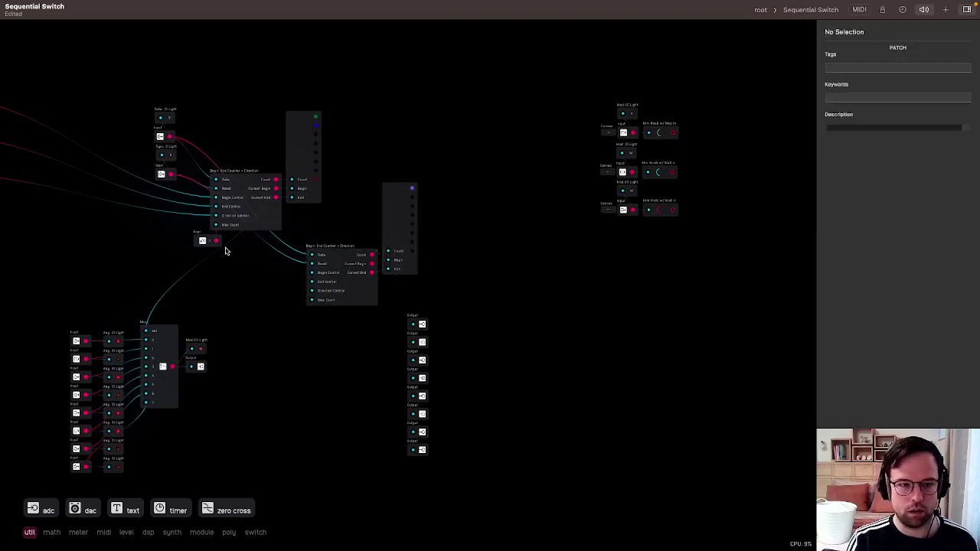
# Add an Expr node with the value 7, wire it to the duplicated counter's Max Count and place it below the counter.
pyautogui.press('e')
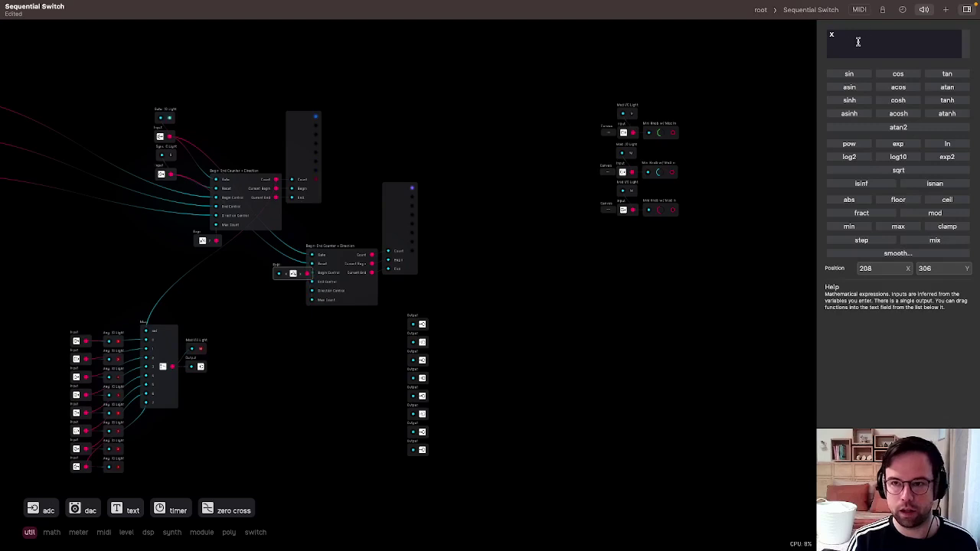
pyautogui.press('BackSpace')
pyautogui.write('7')
pyautogui.press('Return')
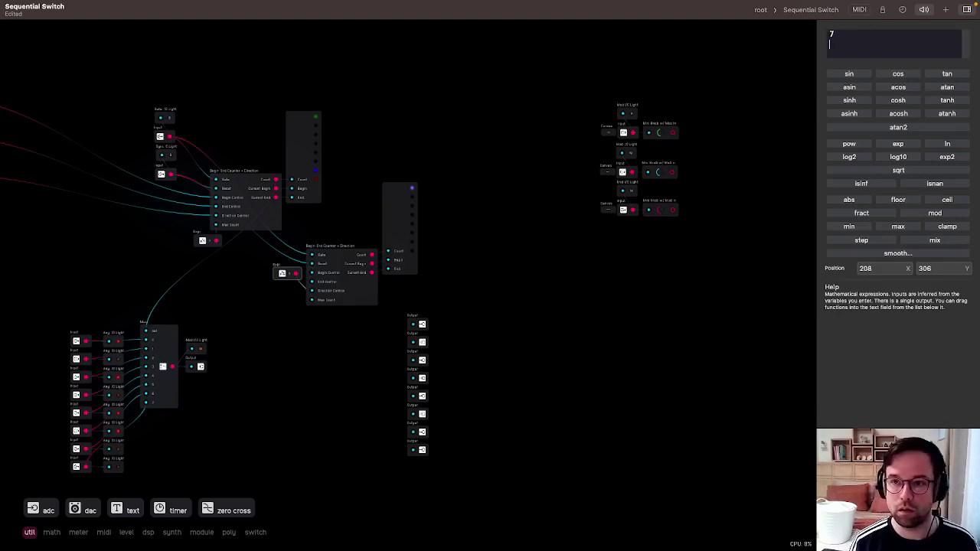
pyautogui.click(348, 327)
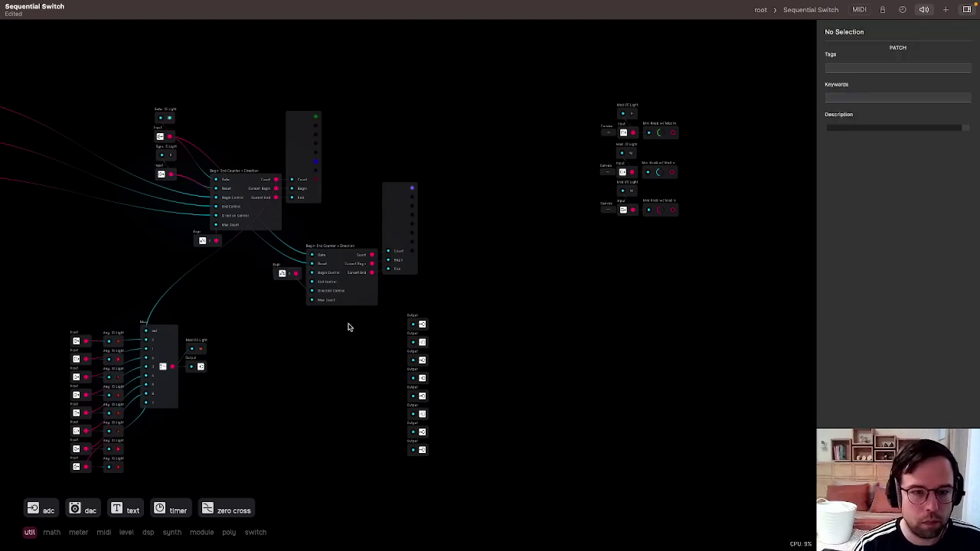
pyautogui.moveTo(289, 280); pyautogui.dragTo(306, 323)
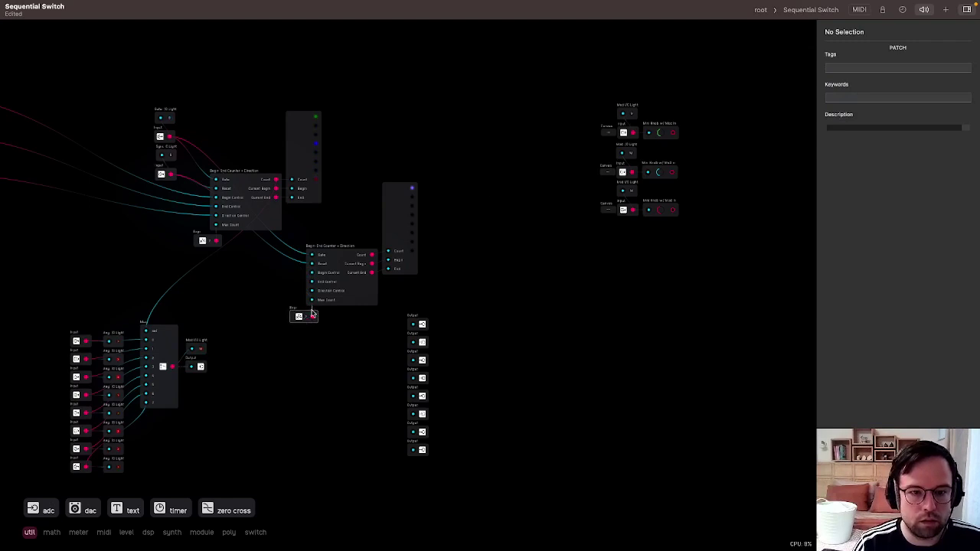
# Move the duplicated counter assembly beside the second knob set and stack the three knob rows next to it, with the cyan knob last.
pyautogui.moveTo(346, 254)
pyautogui.mouseDown()
pyautogui.moveTo(427, 267)
pyautogui.moveTo(755, 223)
pyautogui.mouseUp()
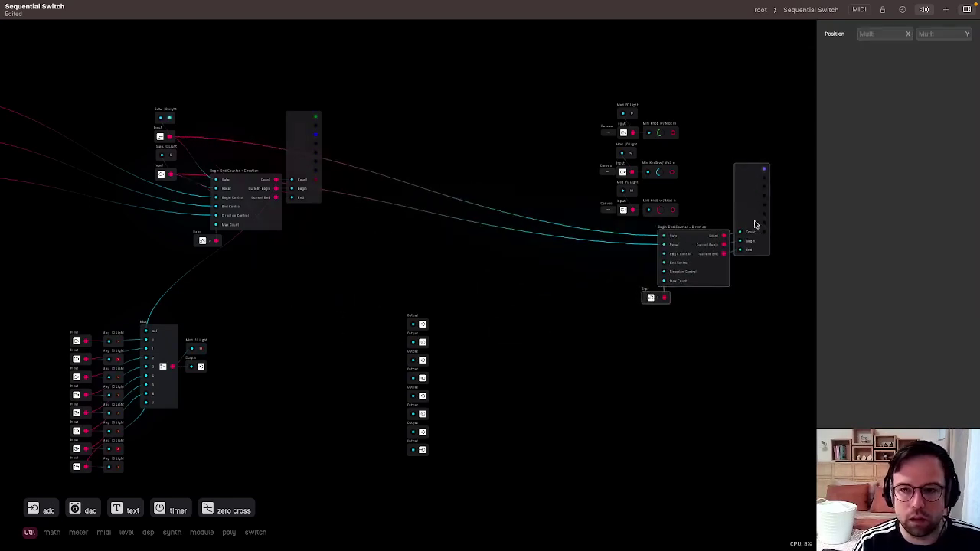
pyautogui.click(668, 153)
pyautogui.moveTo(668, 152); pyautogui.dragTo(647, 247)
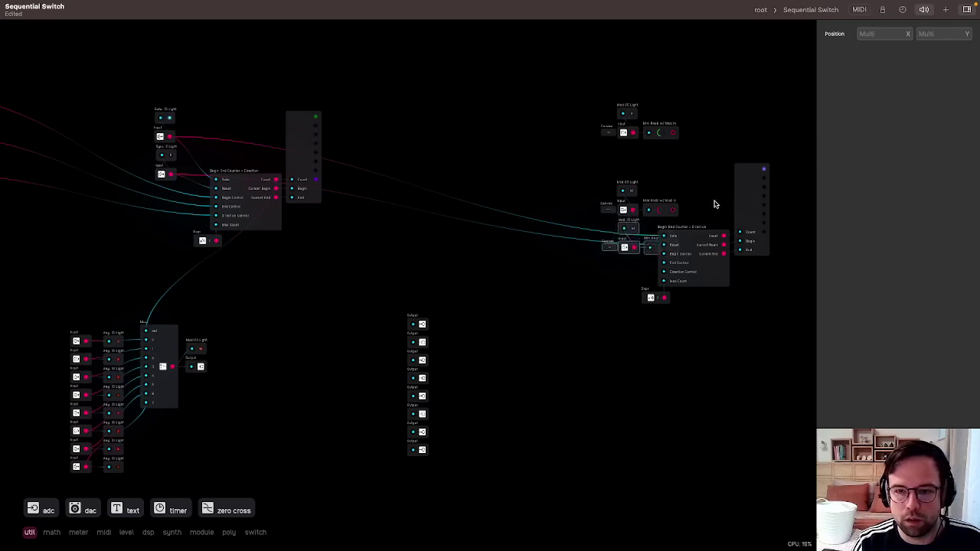
pyautogui.moveTo(658, 309)
pyautogui.mouseDown()
pyautogui.moveTo(737, 284)
pyautogui.moveTo(745, 202)
pyautogui.moveTo(793, 204)
pyautogui.moveTo(796, 159)
pyautogui.mouseUp()
pyautogui.moveTo(667, 92)
pyautogui.mouseDown()
pyautogui.moveTo(614, 105)
pyautogui.moveTo(655, 139)
pyautogui.mouseUp()
pyautogui.moveTo(634, 97)
pyautogui.mouseDown()
pyautogui.moveTo(612, 102)
pyautogui.moveTo(689, 140)
pyautogui.moveTo(648, 153)
pyautogui.moveTo(655, 171)
pyautogui.mouseUp()
pyautogui.moveTo(652, 119)
pyautogui.mouseDown()
pyautogui.moveTo(691, 272)
pyautogui.moveTo(655, 278)
pyautogui.mouseUp()
pyautogui.moveTo(665, 164)
pyautogui.mouseDown()
pyautogui.moveTo(650, 144)
pyautogui.moveTo(628, 256)
pyautogui.moveTo(663, 243)
pyautogui.moveTo(651, 242)
pyautogui.moveTo(647, 281)
pyautogui.mouseUp()
pyautogui.click(650, 146)
# Wire the three stacked Mini Knobs to the duplicated counter's Begin Control, End Control and Direction Control inputs.
pyautogui.click(671, 209)
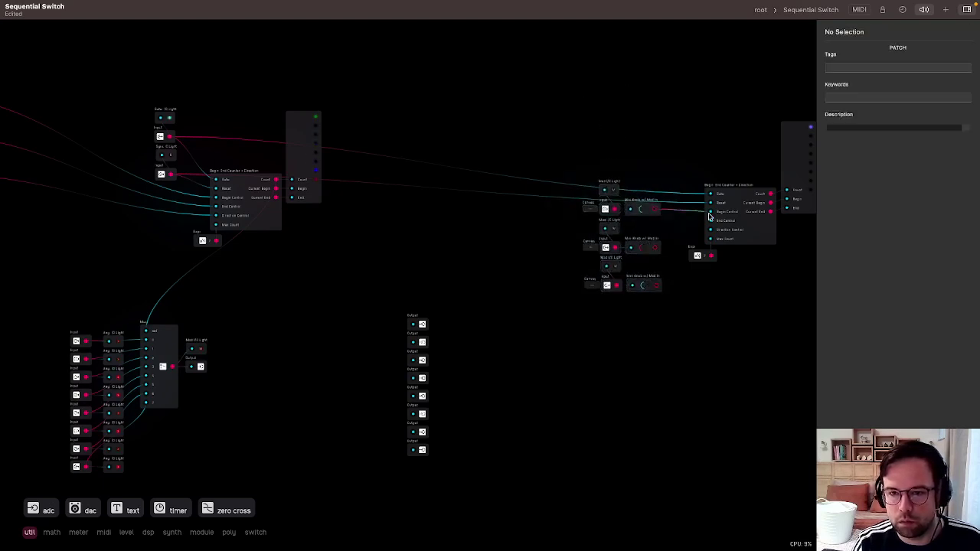
pyautogui.click(658, 286)
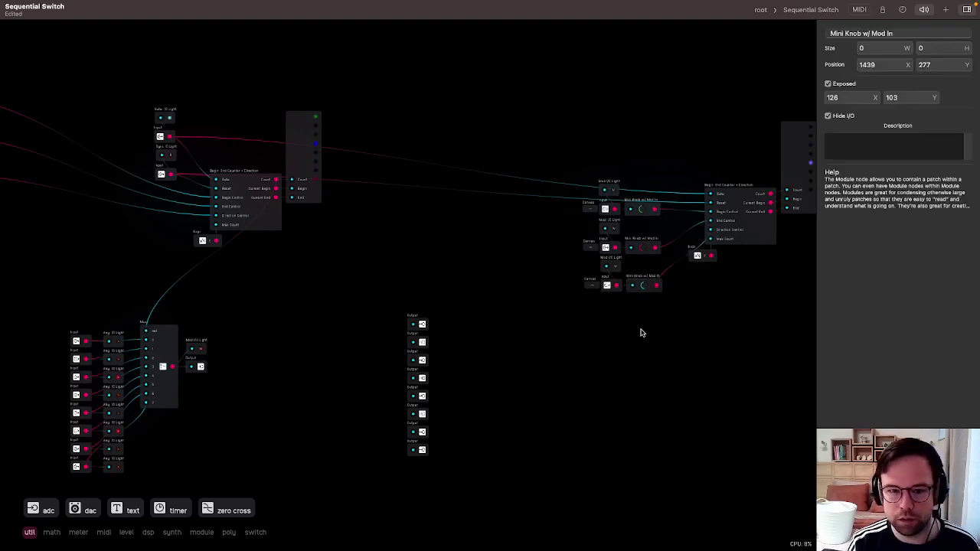
pyautogui.click(612, 339)
# Add a Demux node below the second knob set and set its channels to 8.
pyautogui.hscroll(5, 584, 337)
pyautogui.scroll(-3, 584, 336)
pyautogui.hscroll(2, 582, 328)
pyautogui.scroll(-1, 582, 327)
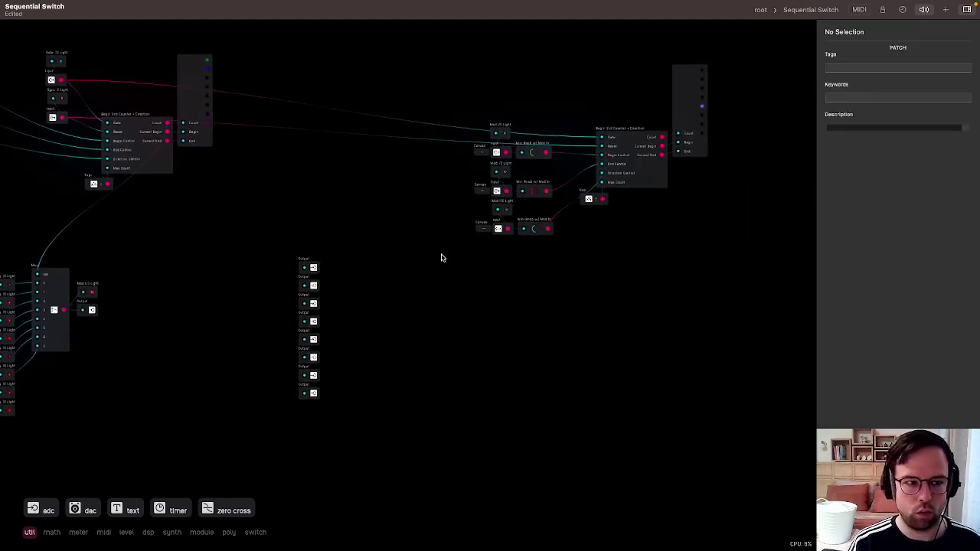
pyautogui.rightClick(514, 291)
pyautogui.moveTo(549, 412)
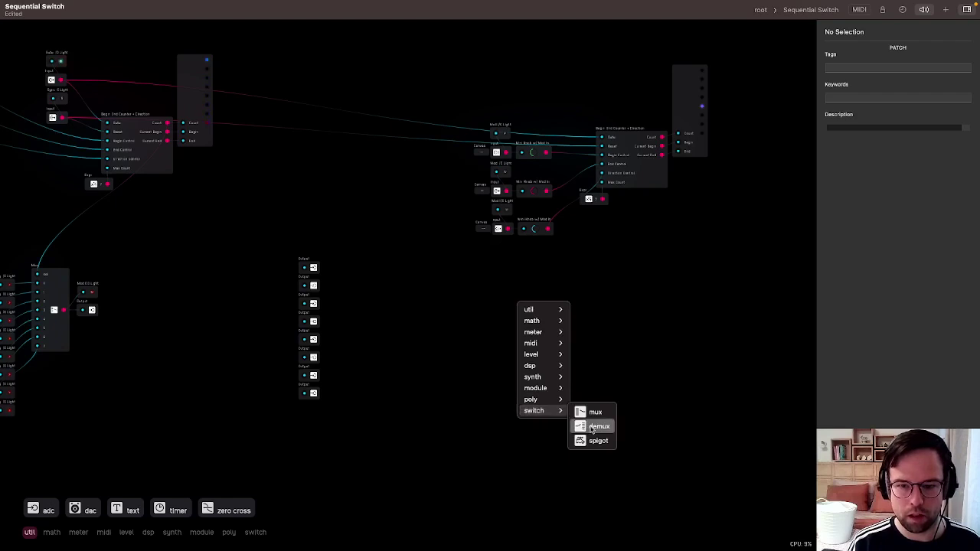
pyautogui.click(588, 425)
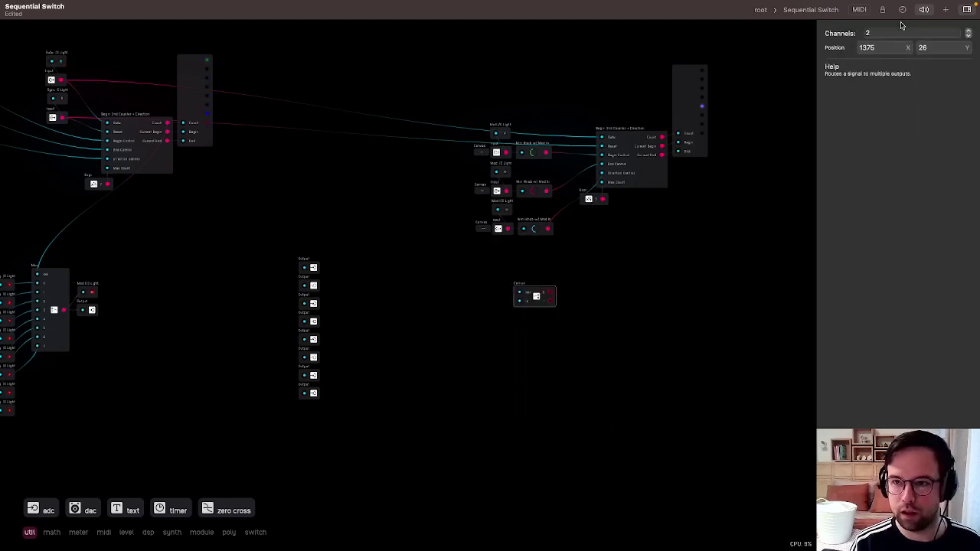
pyautogui.click(703, 288)
pyautogui.hscroll(-10, 703, 288)
pyautogui.scroll(5, 703, 288)
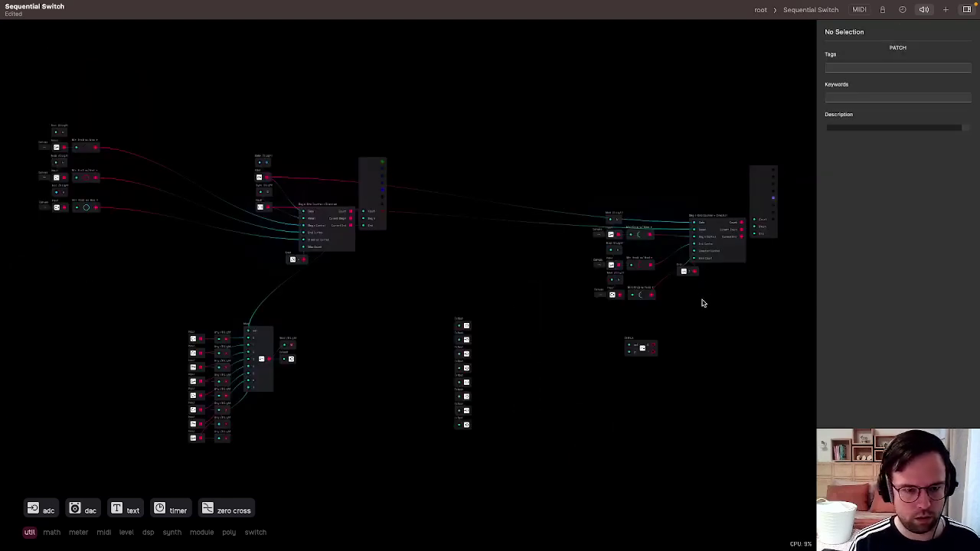
pyautogui.click(652, 352)
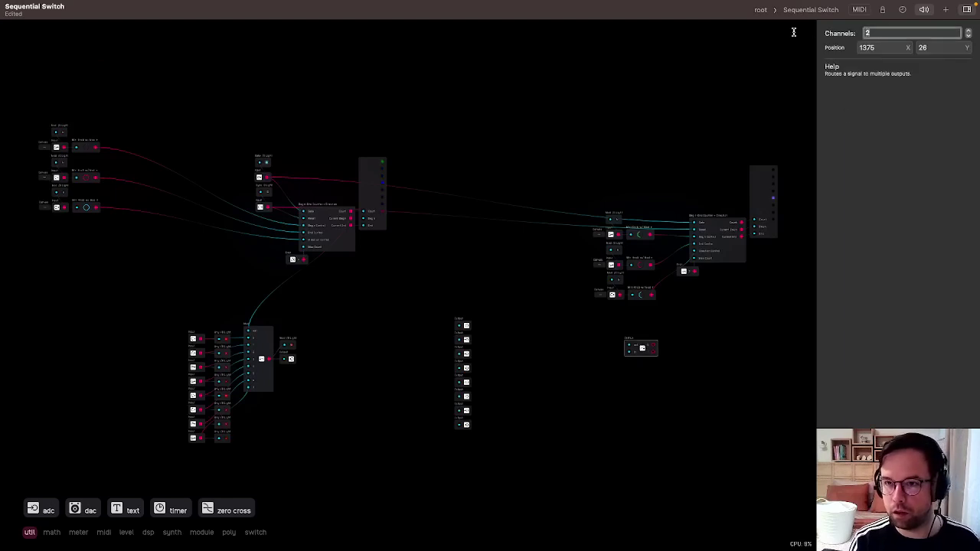
pyautogui.write('8')
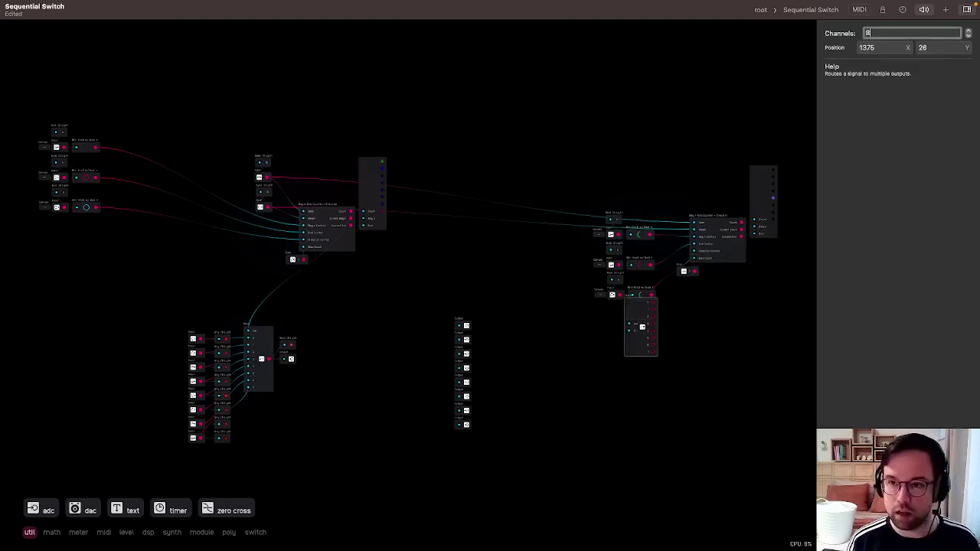
pyautogui.click(688, 382)
# Wire the Mux output to the Demux's in, place the Demux below the second counter, and wire that counter's Count to sel.
pyautogui.moveTo(642, 326); pyautogui.dragTo(399, 364)
pyautogui.moveTo(270, 362); pyautogui.dragTo(676, 385)
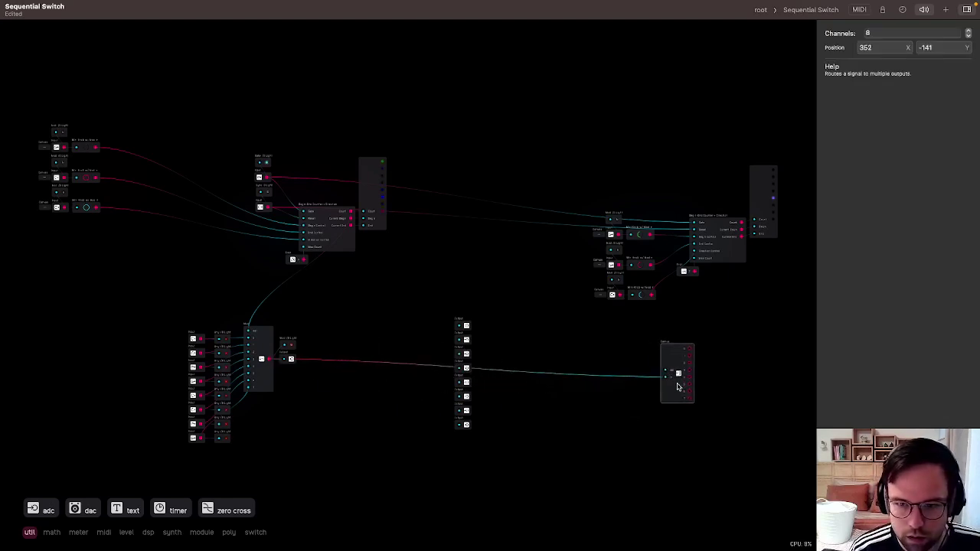
pyautogui.moveTo(727, 275); pyautogui.dragTo(666, 371)
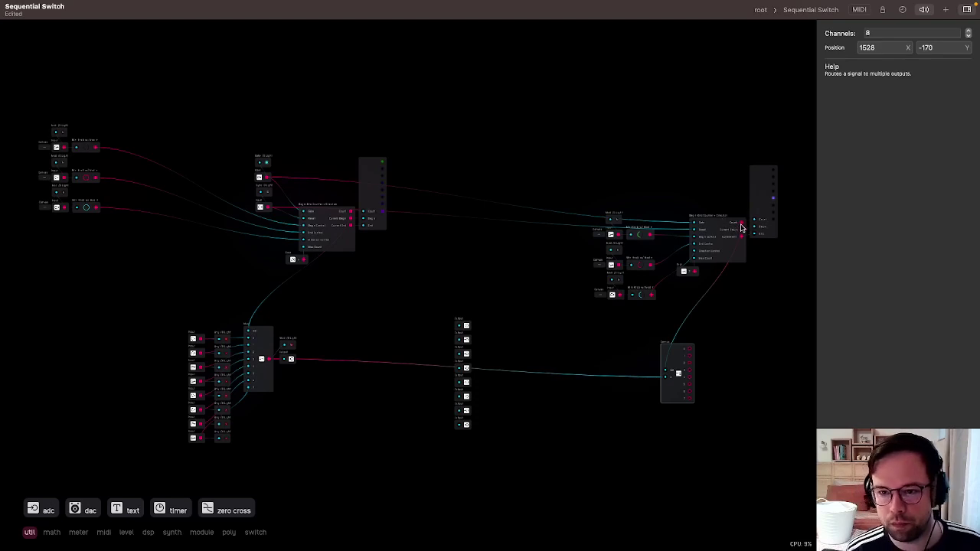
pyautogui.moveTo(741, 224); pyautogui.dragTo(667, 368)
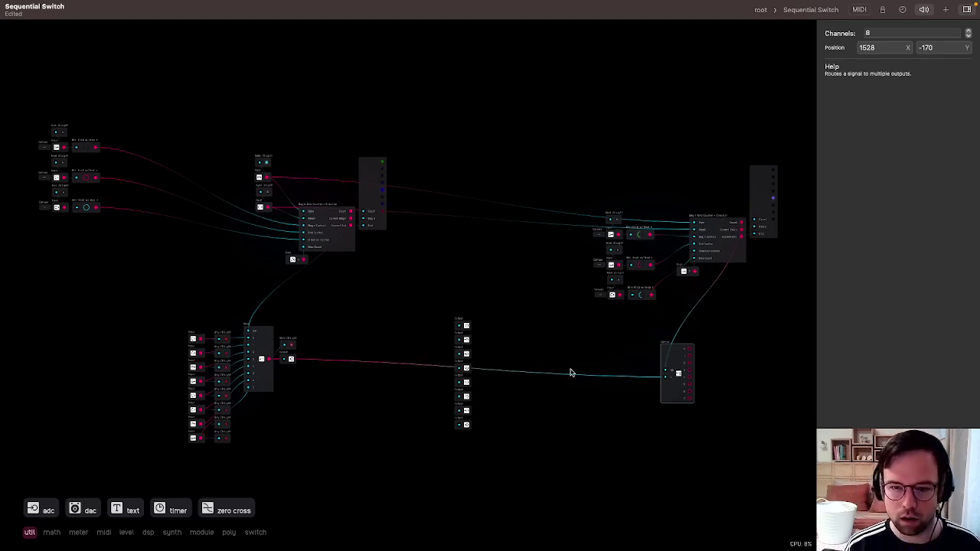
# Move the column of eight Output nodes beside the Demux's outputs.
pyautogui.moveTo(487, 303)
pyautogui.mouseDown()
pyautogui.moveTo(444, 406)
pyautogui.moveTo(469, 458)
pyautogui.mouseUp()
pyautogui.moveTo(459, 425); pyautogui.dragTo(710, 426)
pyautogui.moveTo(482, 309)
pyautogui.mouseDown()
pyautogui.moveTo(450, 356)
pyautogui.moveTo(465, 450)
pyautogui.moveTo(768, 421)
pyautogui.moveTo(728, 436)
pyautogui.mouseUp()
pyautogui.hscroll(3, 787, 365)
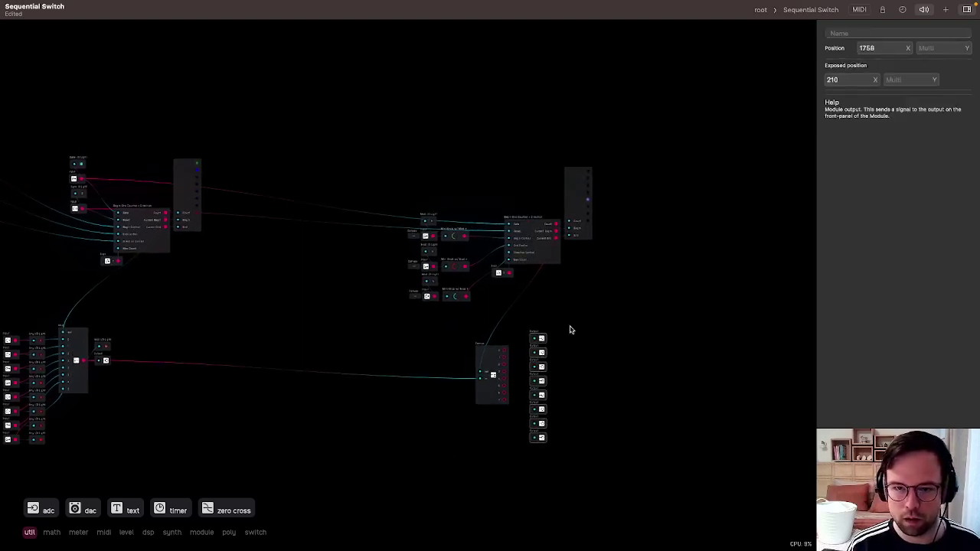
pyautogui.scroll(2, 559, 390)
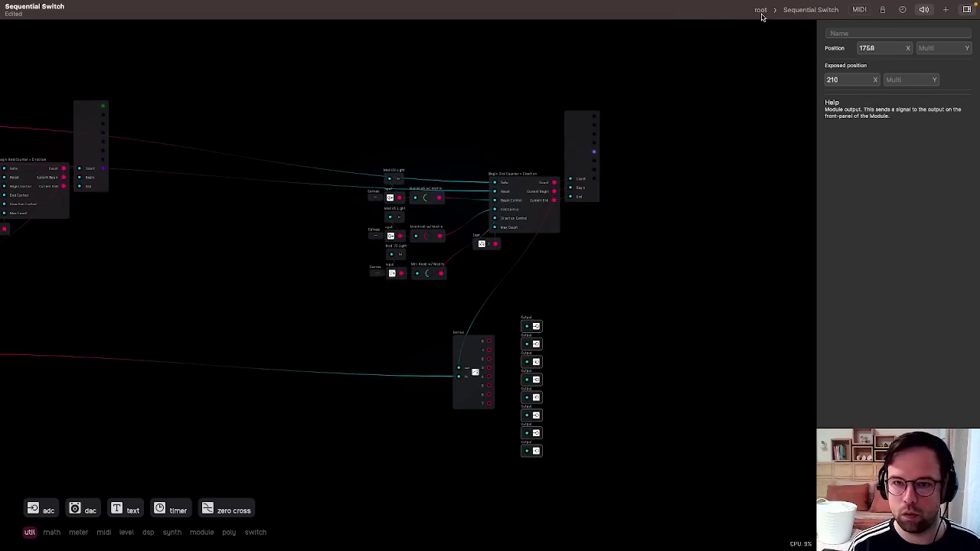
# Return to the root patch and turn the Sequential Switch's lower cyan knob fully up, checking the module's inner patch.
pyautogui.click(760, 10)
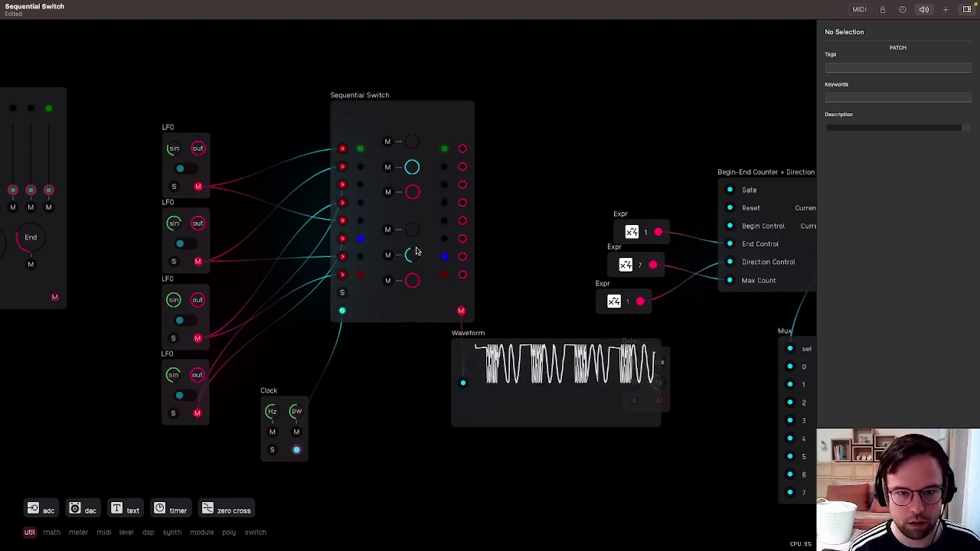
pyautogui.doubleClick(447, 116)
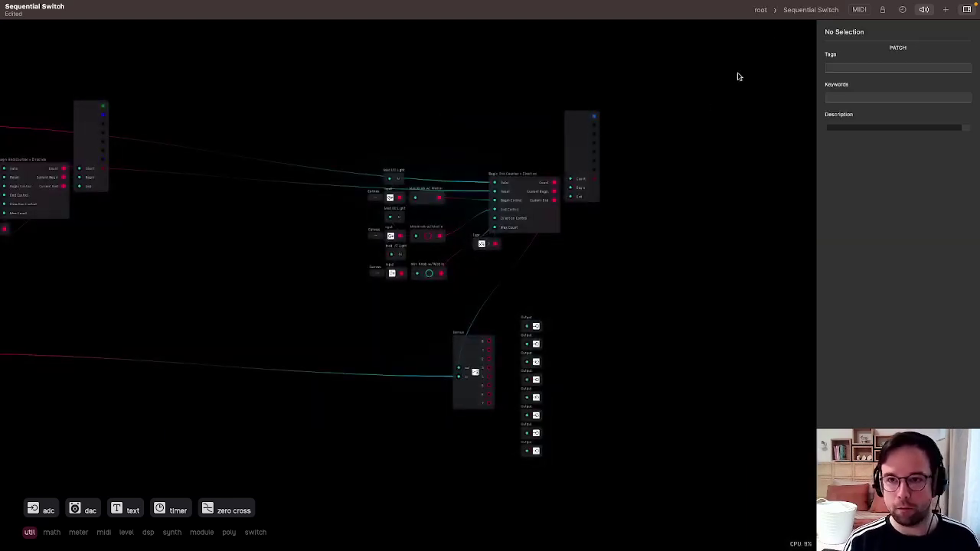
pyautogui.click(762, 10)
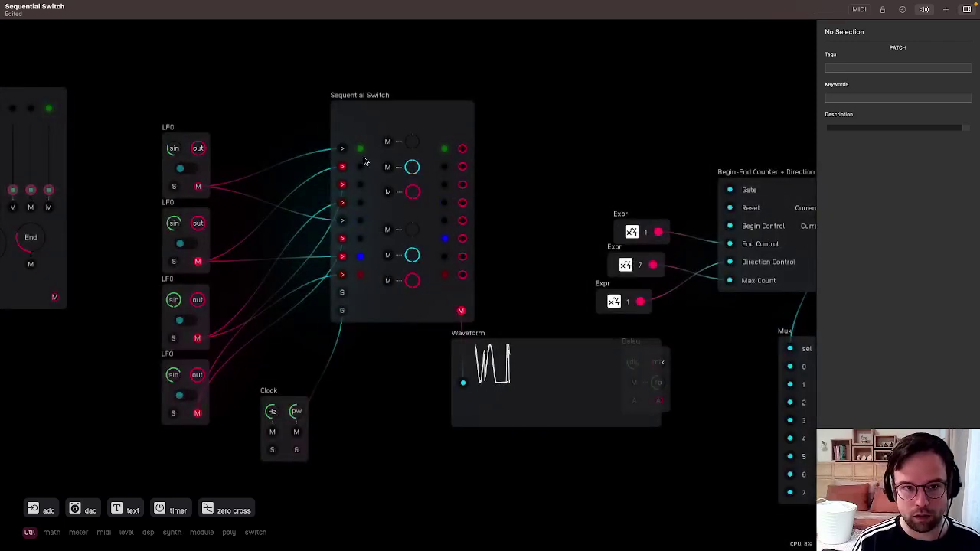
pyautogui.rightClick(532, 131)
pyautogui.click(625, 101)
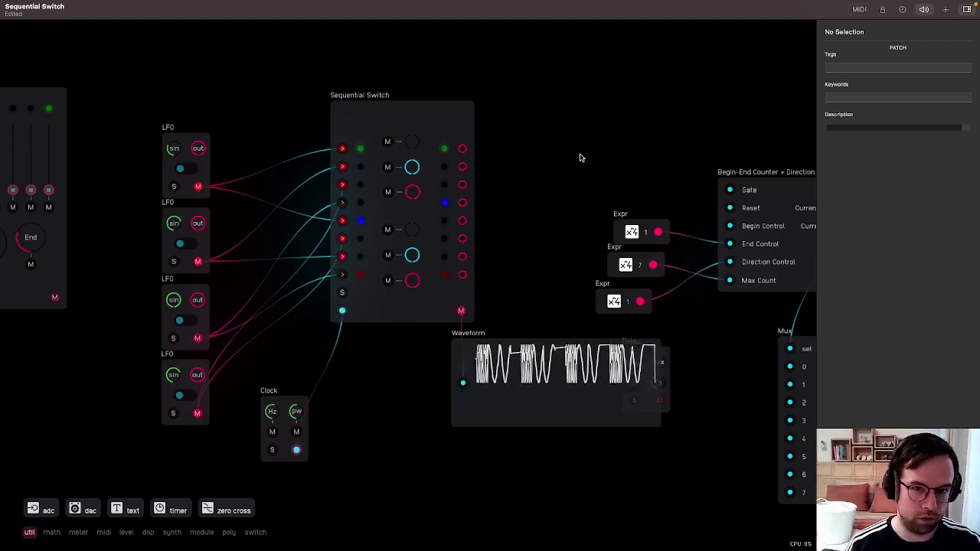
pyautogui.click(445, 134)
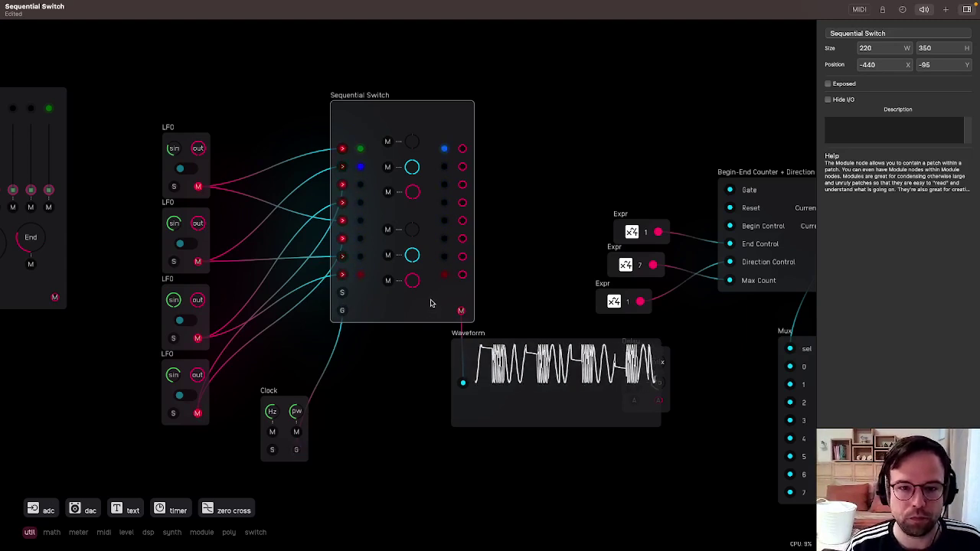
# Inside the Sequential Switch, wire the Demux's outputs 0 to 7 to the eight Output nodes in order.
pyautogui.doubleClick(430, 303)
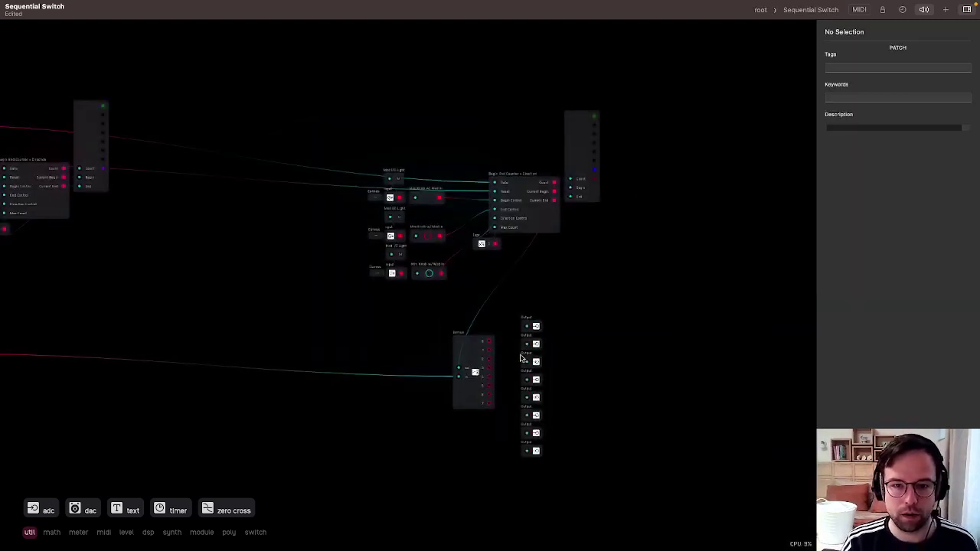
pyautogui.moveTo(499, 302)
pyautogui.mouseDown()
pyautogui.moveTo(573, 525)
pyautogui.moveTo(536, 324)
pyautogui.mouseUp()
pyautogui.scroll(4, 510, 365)
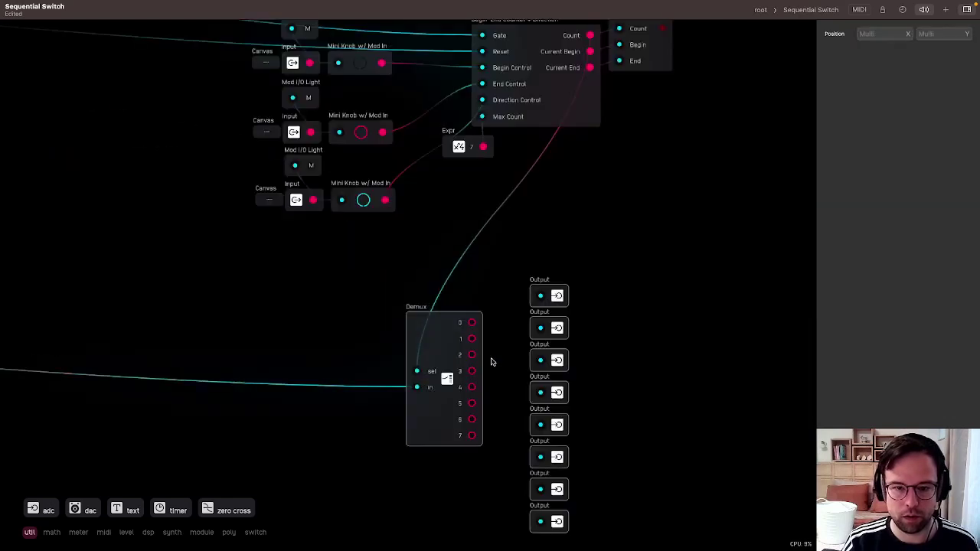
pyautogui.click(484, 315)
pyautogui.moveTo(471, 323); pyautogui.dragTo(540, 295)
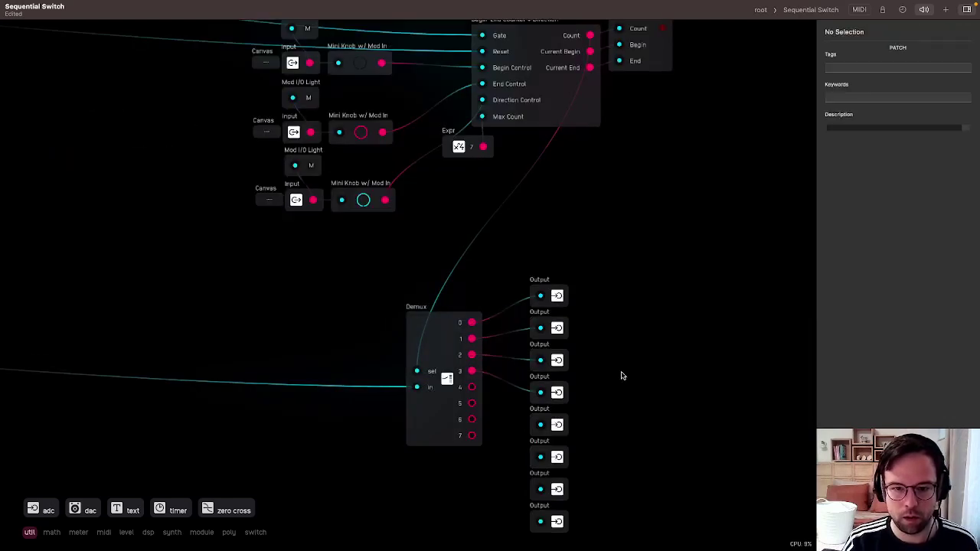
pyautogui.scroll(-5, 621, 375)
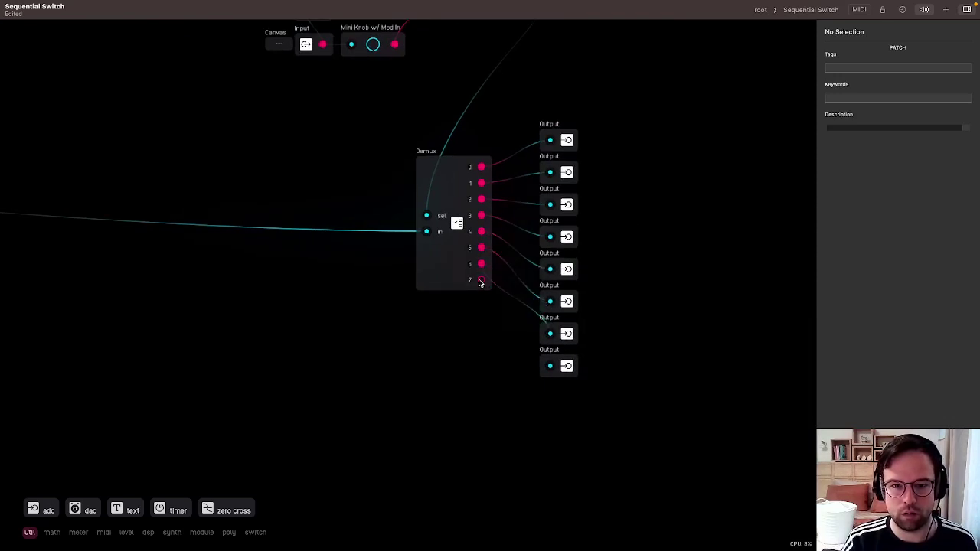
# Duplicate the Mux's eight Any I/O Light modules and place the copies beside the Demux's Output nodes.
pyautogui.hscroll(-5, 238, 319)
pyautogui.scroll(-3, 541, 276)
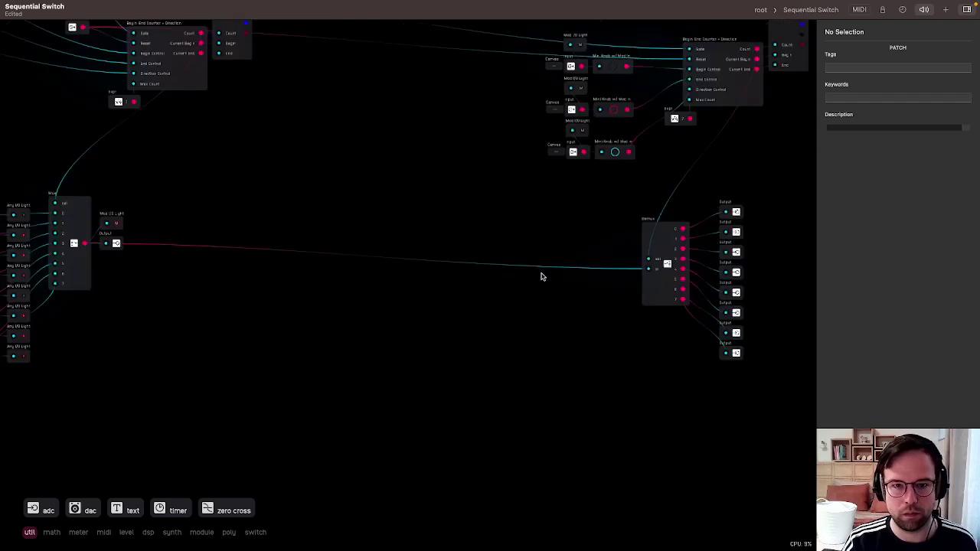
pyautogui.hscroll(-5, 116, 238)
pyautogui.moveTo(267, 172); pyautogui.dragTo(262, 351)
pyautogui.moveTo(260, 199)
pyautogui.mouseDown()
pyautogui.moveTo(483, 207)
pyautogui.moveTo(772, 240)
pyautogui.mouseUp()
pyautogui.moveTo(693, 211)
pyautogui.mouseDown()
pyautogui.moveTo(180, 214)
pyautogui.moveTo(290, 345)
pyautogui.moveTo(295, 304)
pyautogui.mouseUp()
pyautogui.moveTo(249, 247)
pyautogui.mouseDown()
pyautogui.moveTo(507, 188)
pyautogui.moveTo(497, 211)
pyautogui.mouseUp()
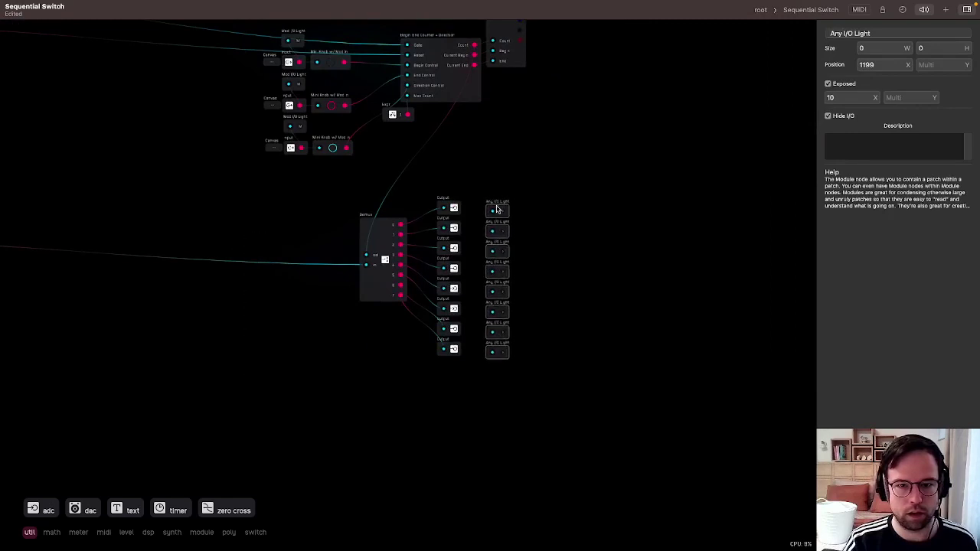
# Wire the Demux's outputs 0 to 7 to the eight copied Any I/O Light modules in order.
pyautogui.click(478, 278)
pyautogui.scroll(2, 478, 278)
pyautogui.scroll(2, 478, 281)
pyautogui.moveTo(356, 193); pyautogui.dragTo(497, 209)
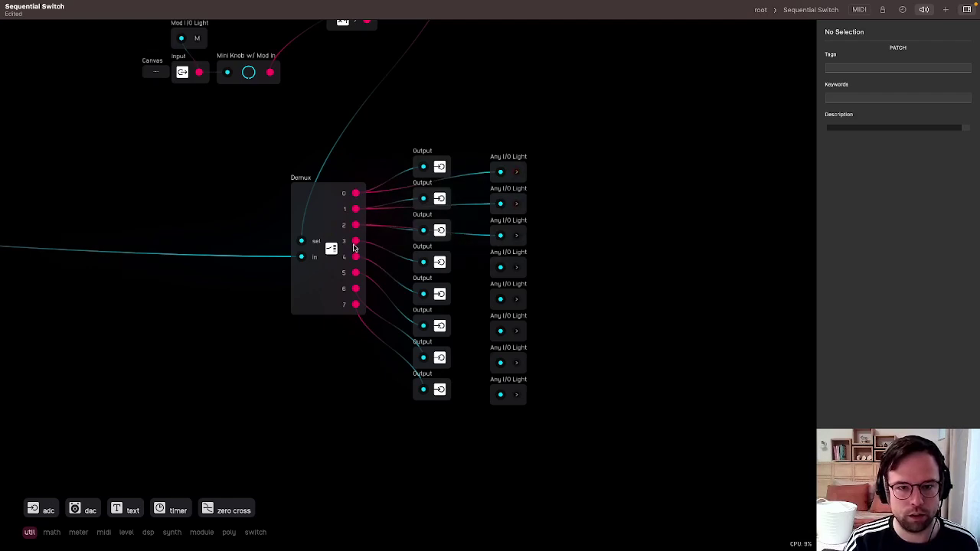
pyautogui.moveTo(355, 261); pyautogui.dragTo(499, 297)
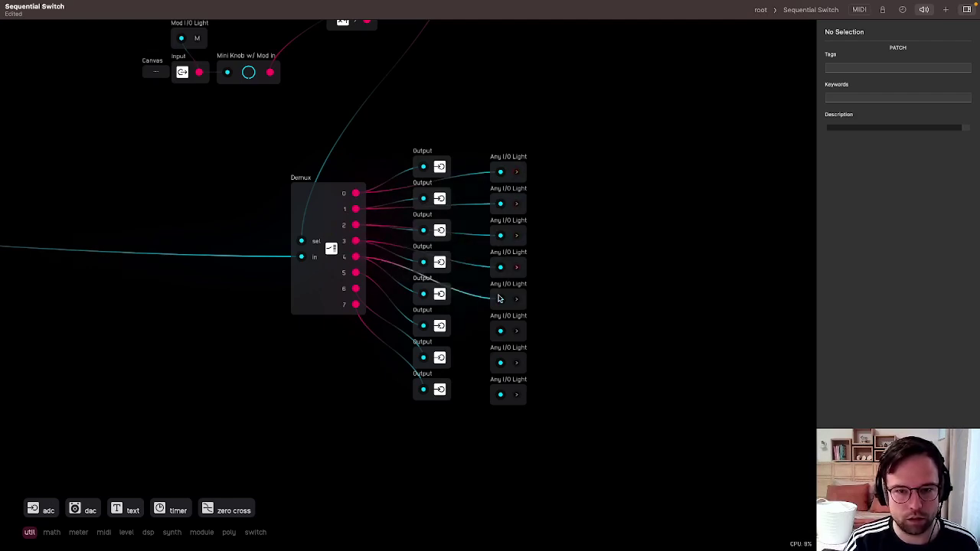
pyautogui.moveTo(441, 315); pyautogui.dragTo(495, 337)
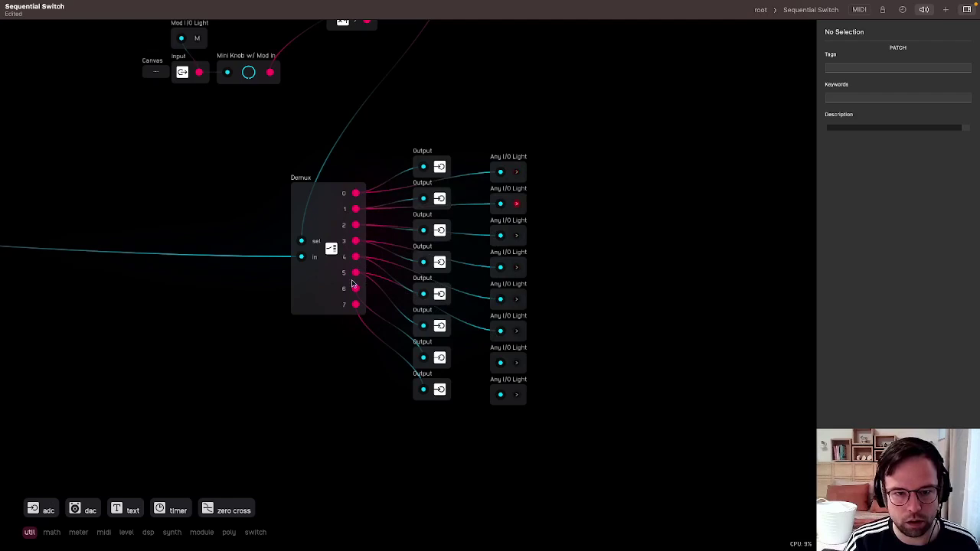
pyautogui.moveTo(410, 333); pyautogui.dragTo(499, 394)
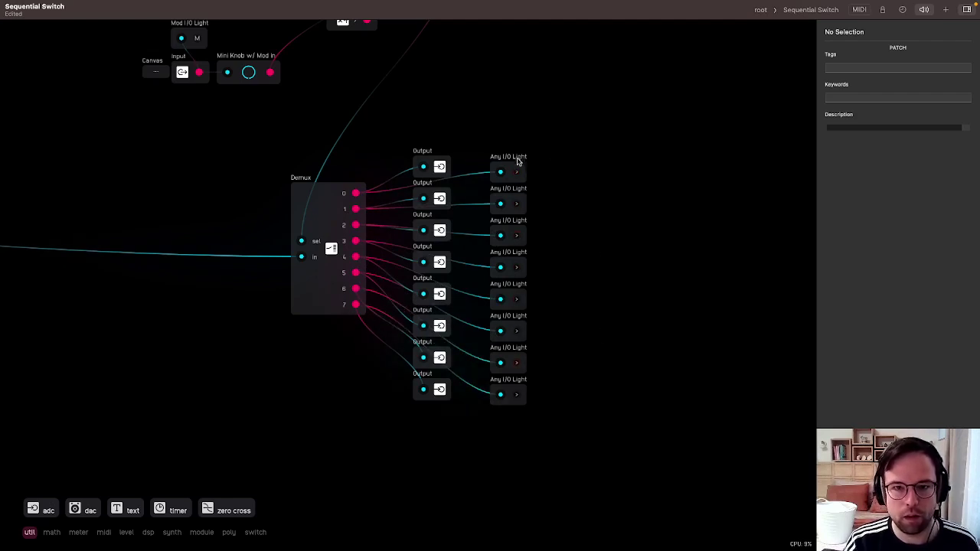
# Try to match the copied Any I/O Light modules' exposed X position to the Output nodes' 210.
pyautogui.click(518, 170)
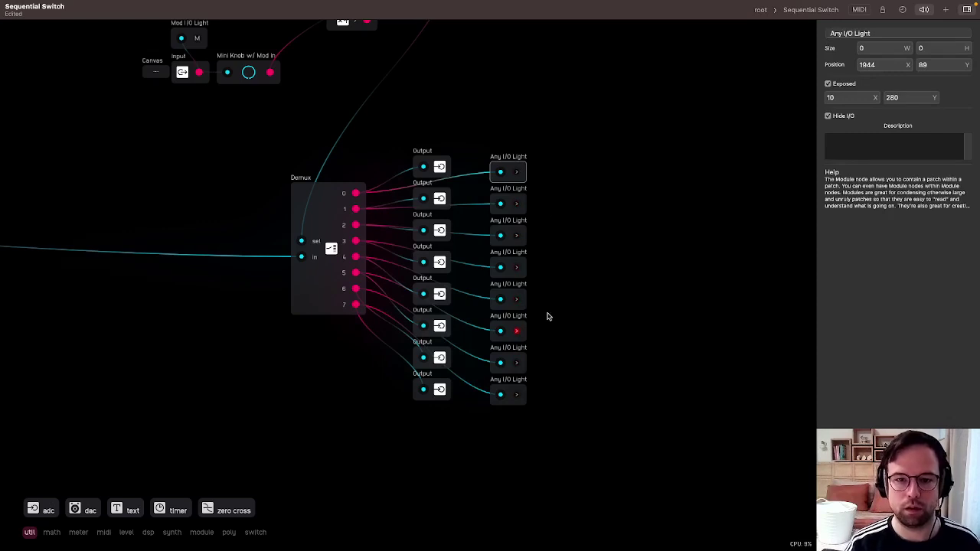
pyautogui.moveTo(442, 145)
pyautogui.mouseDown()
pyautogui.moveTo(425, 383)
pyautogui.moveTo(436, 392)
pyautogui.mouseUp()
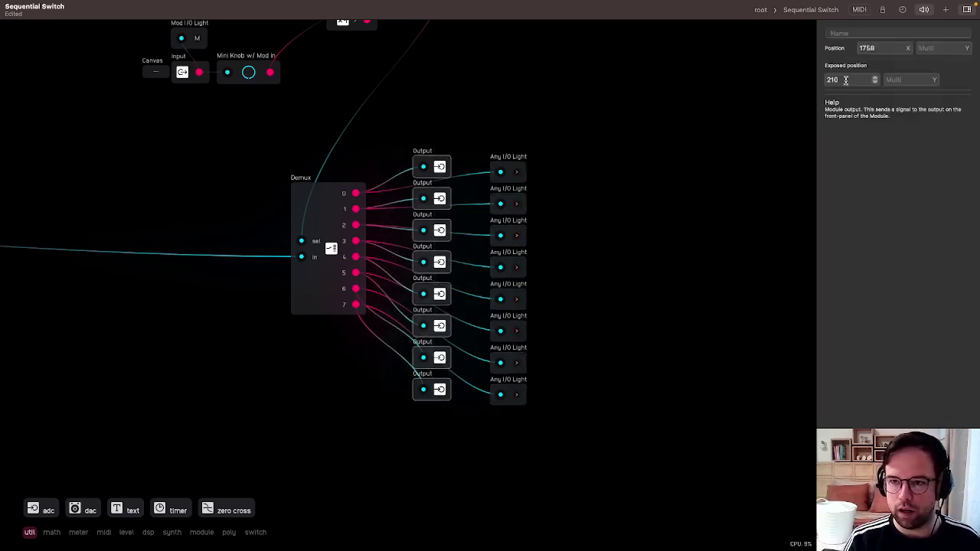
pyautogui.moveTo(524, 105); pyautogui.dragTo(525, 422)
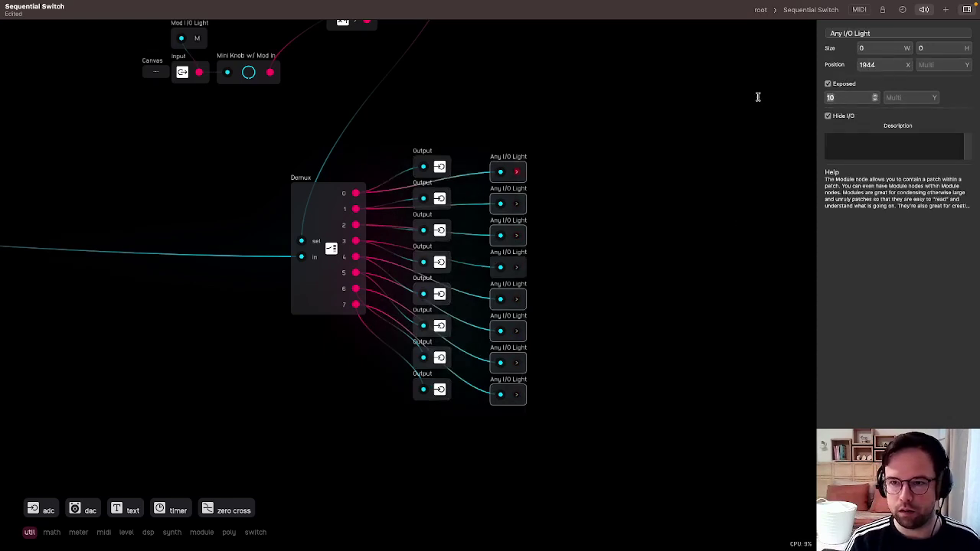
pyautogui.click(612, 135)
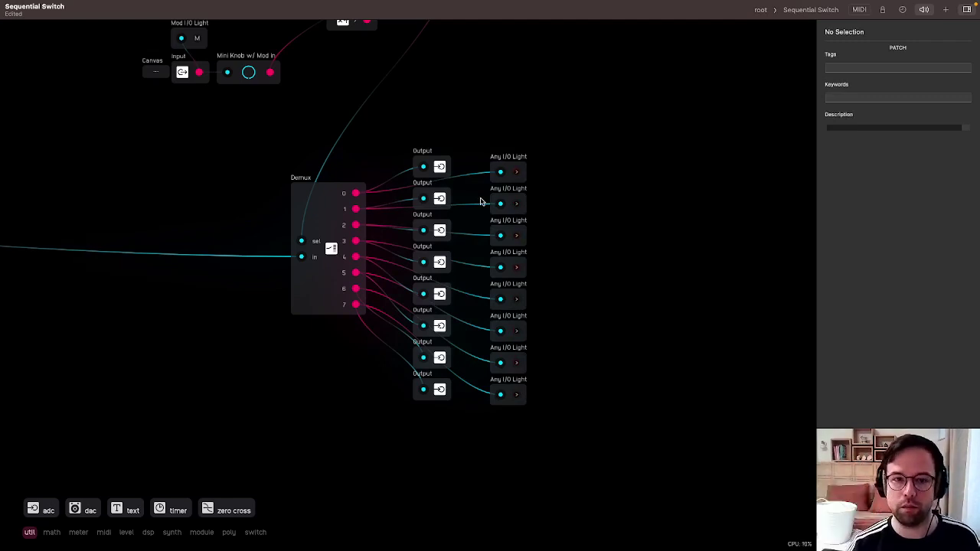
pyautogui.moveTo(533, 104); pyautogui.dragTo(528, 417)
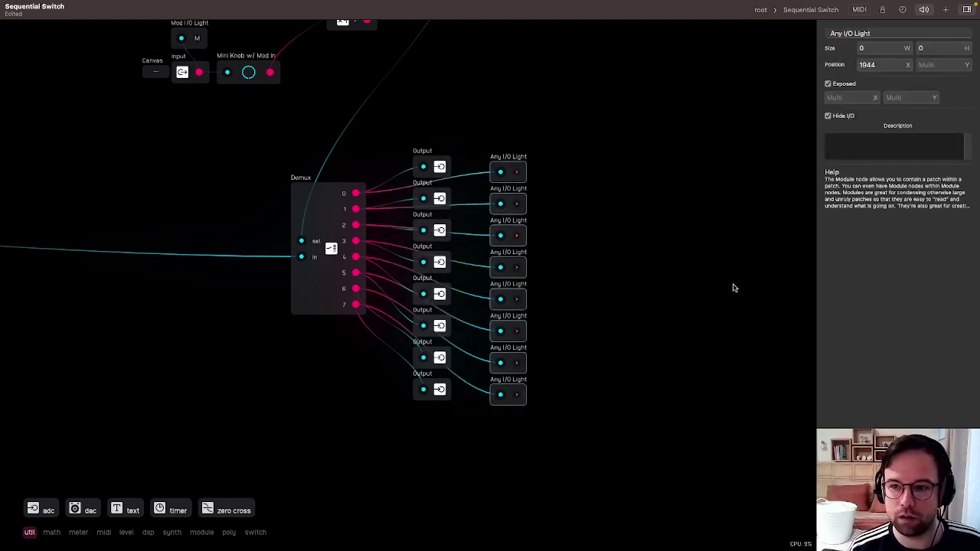
# In the root patch, unlock the Sequential Switch's front panel, move its fourth output socket aside, undo the move and lock the panel again.
pyautogui.click(760, 9)
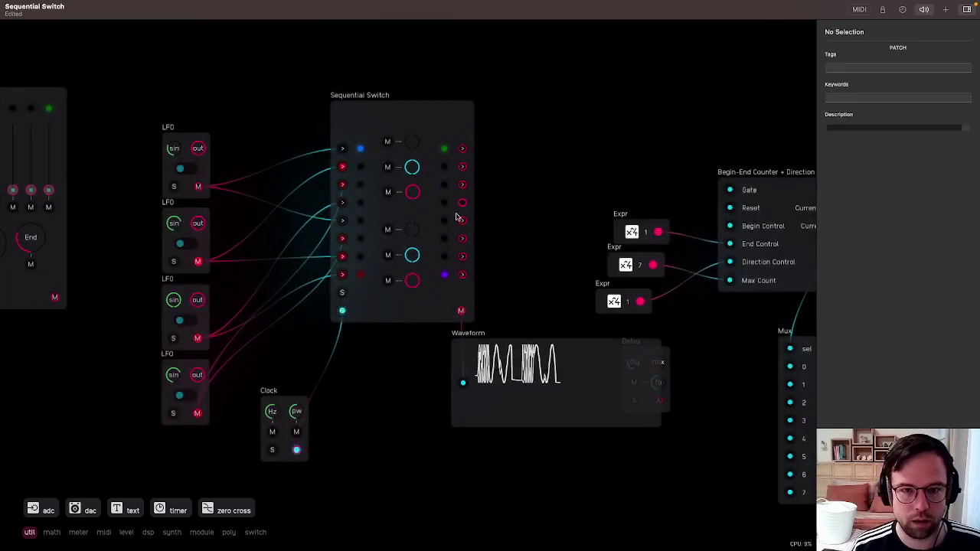
pyautogui.scroll(5, 461, 213)
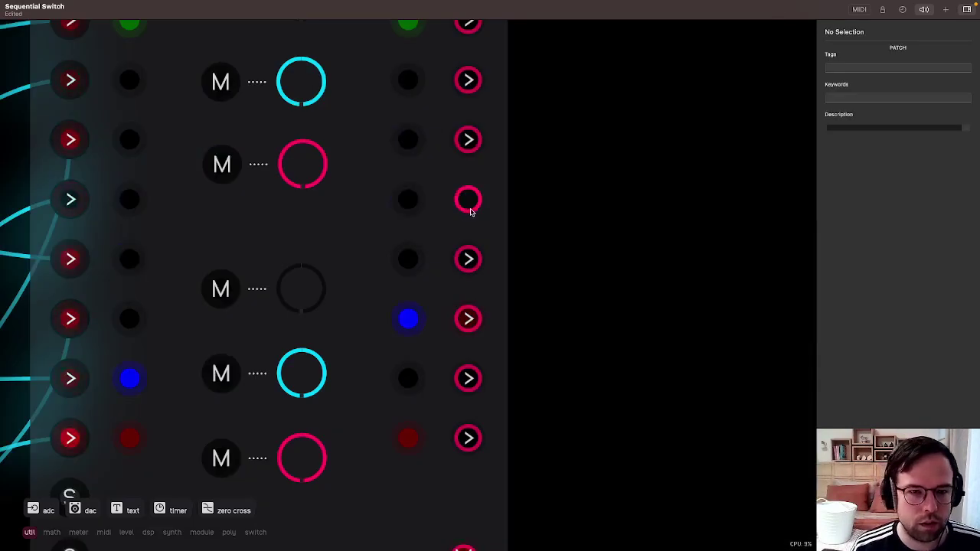
pyautogui.click(492, 176)
pyautogui.click(883, 10)
pyautogui.moveTo(468, 199); pyautogui.dragTo(553, 193)
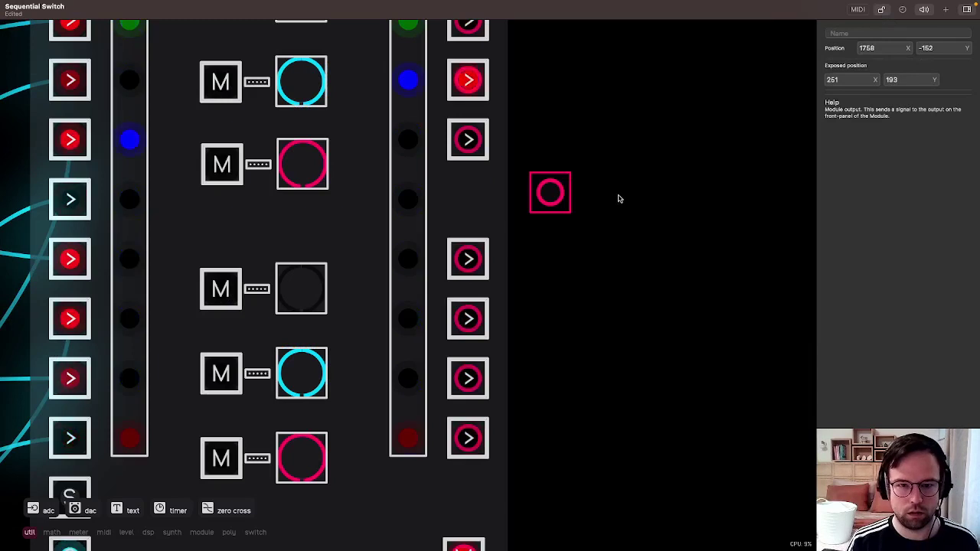
pyautogui.press('super+z')
pyautogui.scroll(-2, 604, 229)
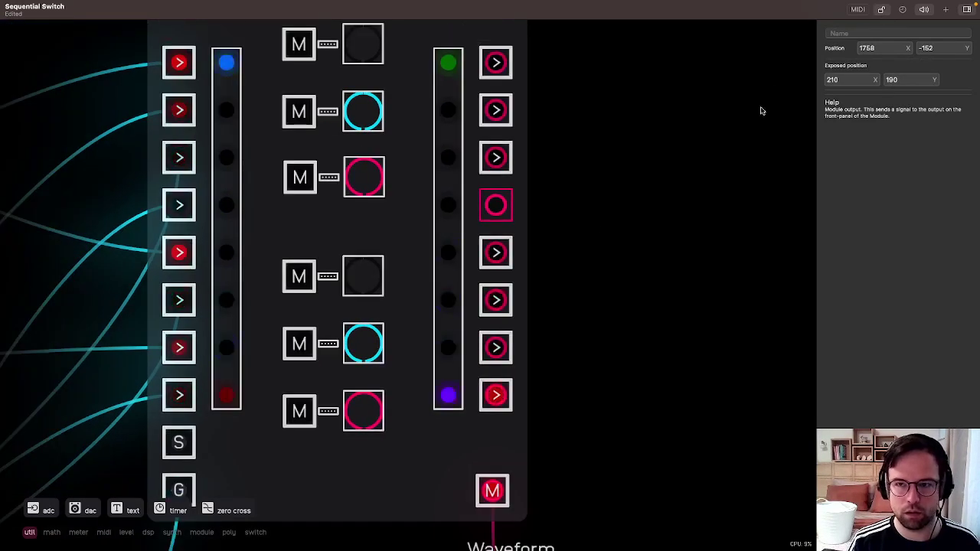
pyautogui.click(881, 9)
# Reopen the Sequential Switch and move the column of Any I/O Light copies farther from the Output nodes, checking their exposed positions.
pyautogui.click(496, 37)
pyautogui.doubleClick(495, 37)
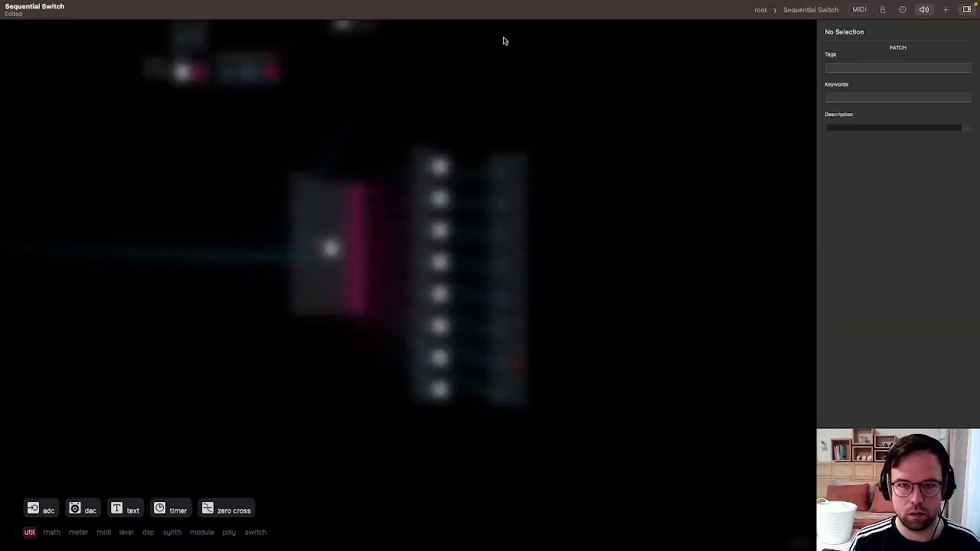
pyautogui.moveTo(540, 136); pyautogui.dragTo(511, 429)
pyautogui.moveTo(537, 389); pyautogui.dragTo(643, 361)
pyautogui.moveTo(504, 419)
pyautogui.mouseDown()
pyautogui.moveTo(523, 167)
pyautogui.moveTo(660, 153)
pyautogui.moveTo(674, 168)
pyautogui.moveTo(662, 186)
pyautogui.mouseUp()
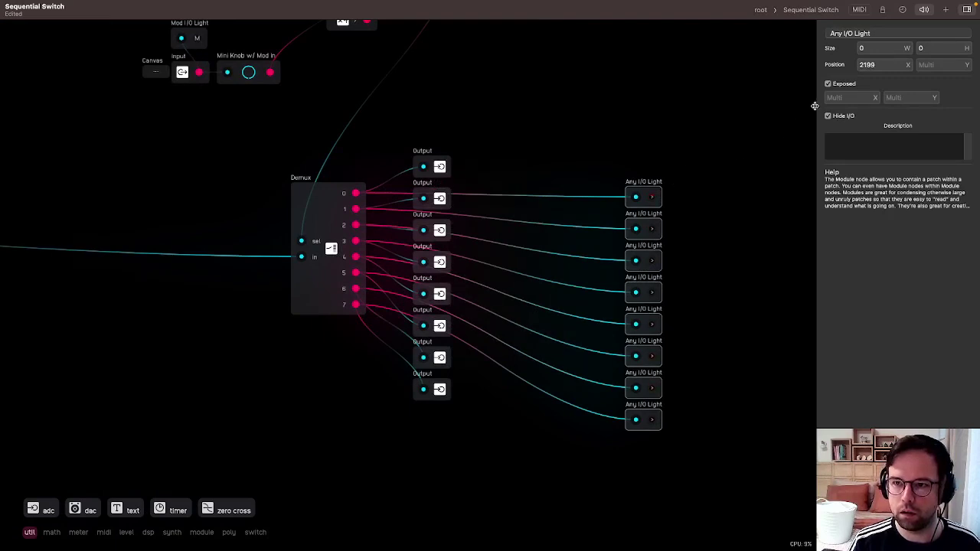
pyautogui.click(706, 164)
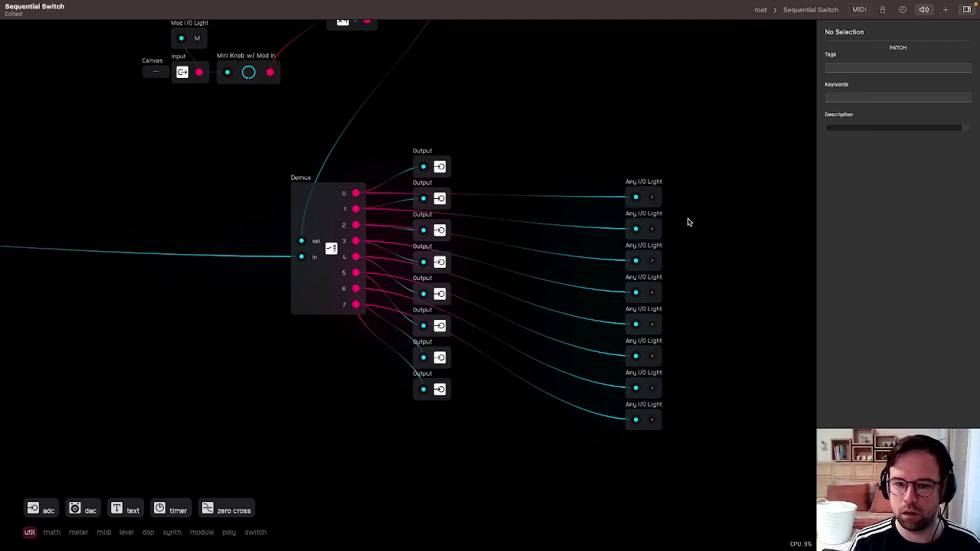
# Undo the Any I/O Light copies' wiring and position changes and restore the eight unwired copies beside the Output nodes.
pyautogui.hotkey('ctrl', 'z')
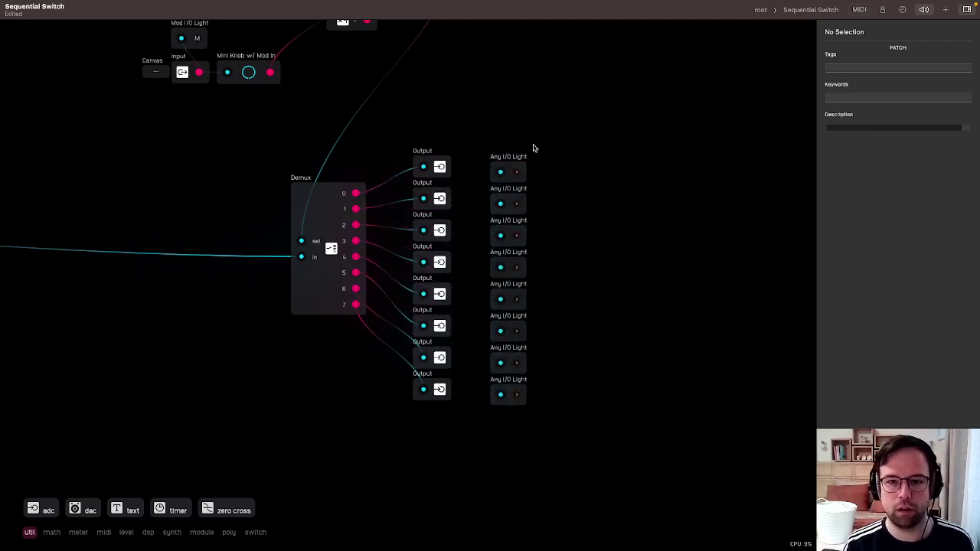
pyautogui.hotkey('ctrl', 'z')
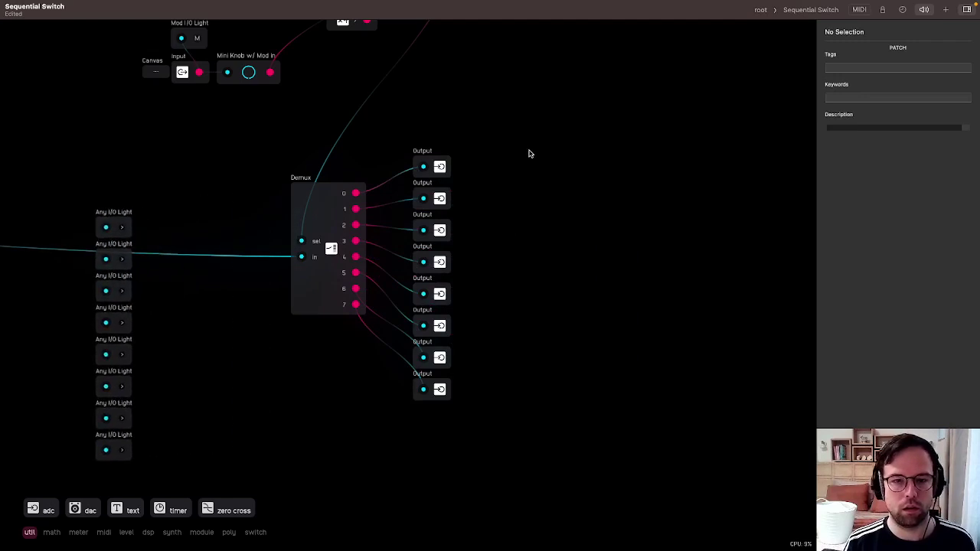
pyautogui.hotkey('ctrl', 'z')
pyautogui.press('super+z')
pyautogui.moveTo(516, 134); pyautogui.dragTo(529, 435)
pyautogui.press('Delete')
pyautogui.press('super+z')
pyautogui.hotkey('ctrl', 'shift', 'z')
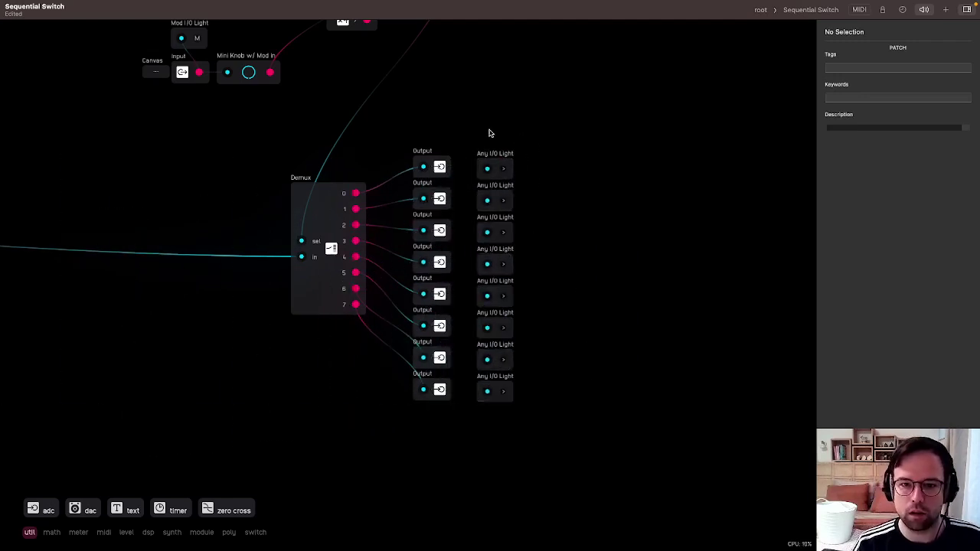
# Set the exposed X position of all eight Any I/O Light copies to 210 and check the front panel in the root patch.
pyautogui.moveTo(503, 119); pyautogui.dragTo(493, 416)
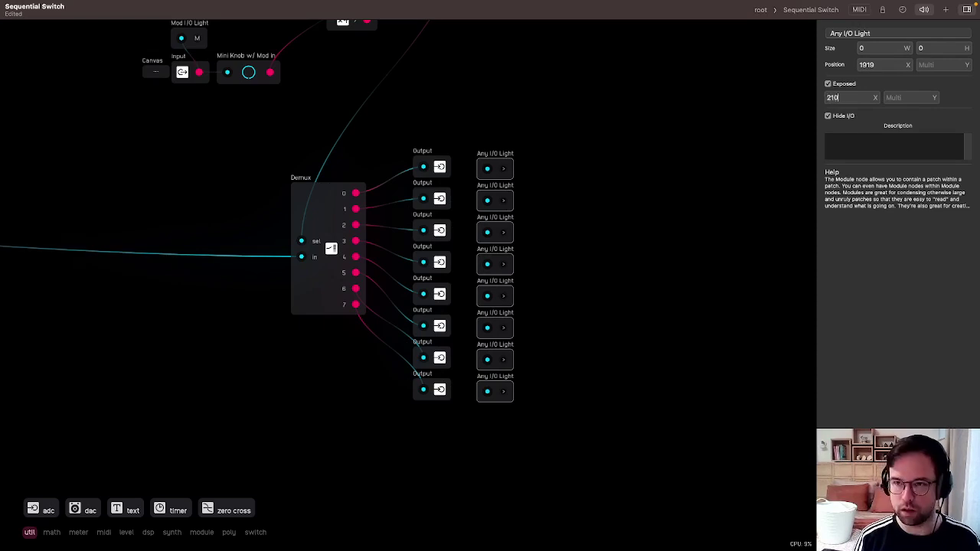
pyautogui.click(761, 10)
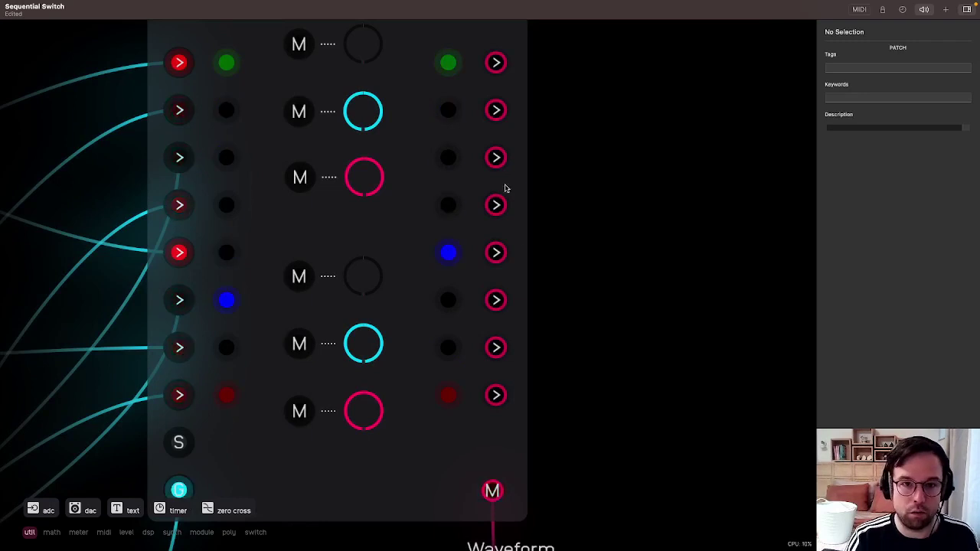
pyautogui.scroll(-3, 431, 286)
# Inside the Sequential Switch, connect Demux outputs 0 to 7 to the matching Any I/O Lights and center the Demux beside the Output nodes.
pyautogui.doubleClick(417, 236)
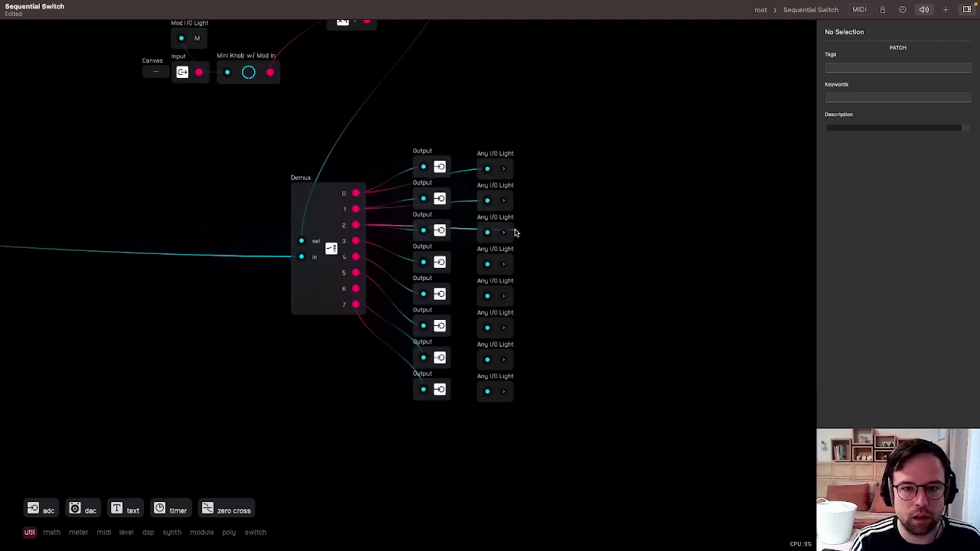
pyautogui.moveTo(355, 257); pyautogui.dragTo(488, 295)
pyautogui.moveTo(354, 277)
pyautogui.mouseDown()
pyautogui.moveTo(478, 338)
pyautogui.moveTo(332, 312)
pyautogui.moveTo(476, 371)
pyautogui.moveTo(487, 360)
pyautogui.mouseUp()
pyautogui.moveTo(337, 341); pyautogui.dragTo(482, 394)
pyautogui.click(570, 338)
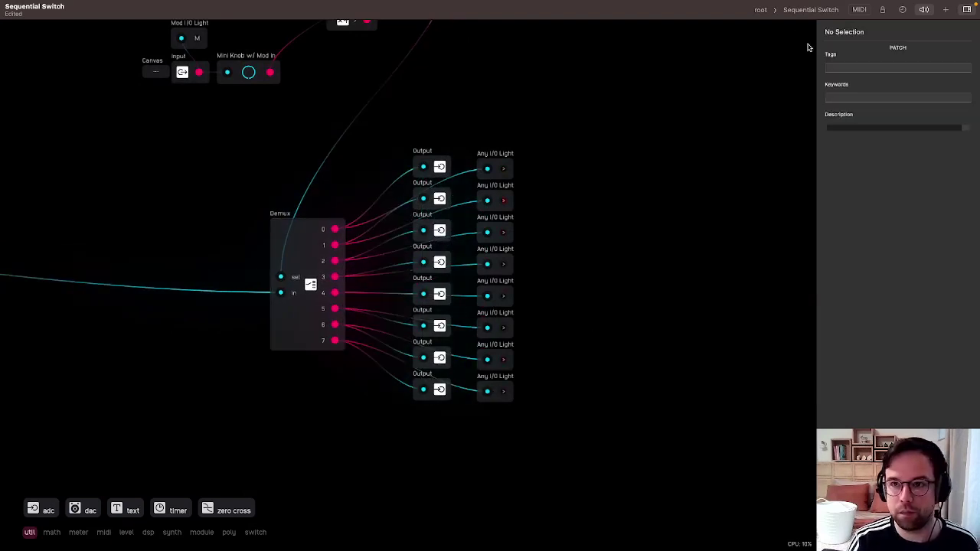
# In the root patch, move the Waveform node clear of the Sequential Switch and align the module's M output and light with its output column.
pyautogui.click(758, 11)
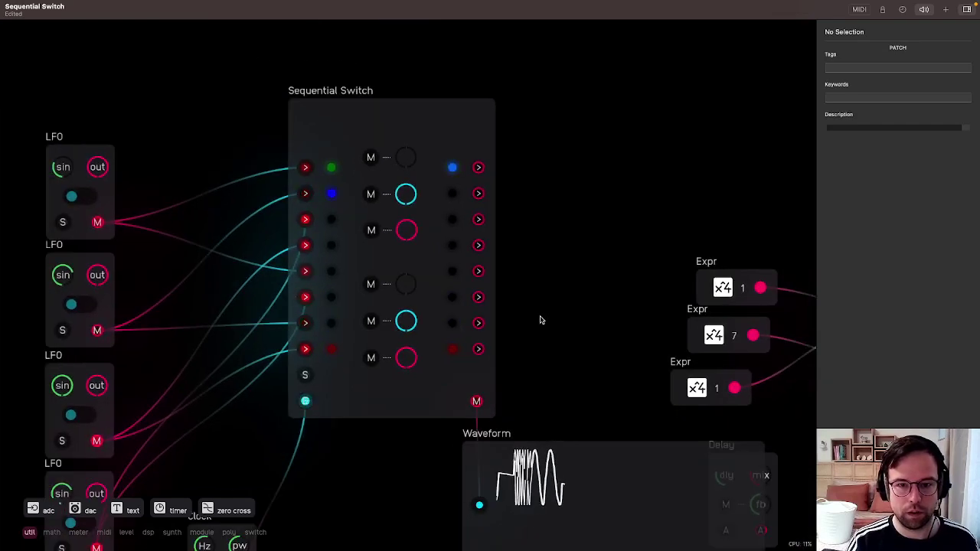
pyautogui.moveTo(582, 488); pyautogui.dragTo(632, 443)
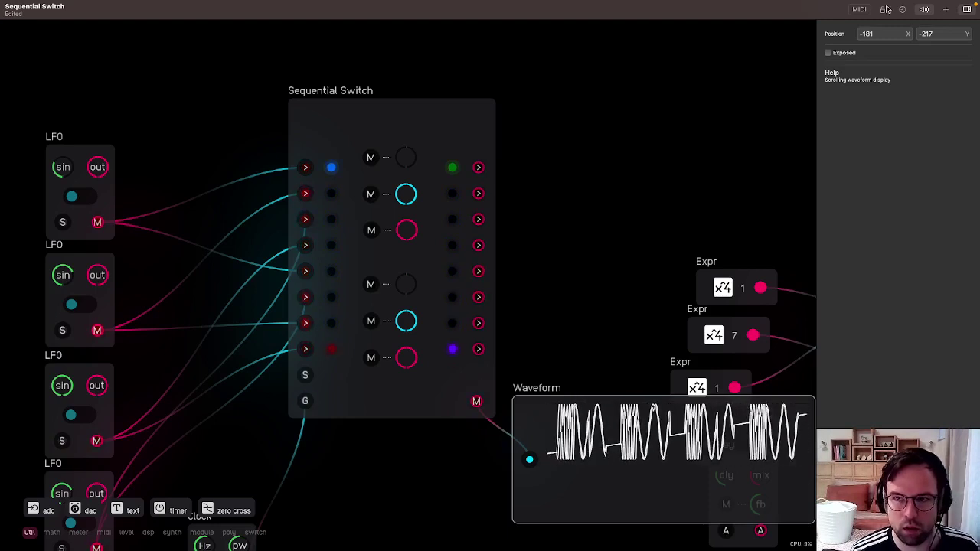
pyautogui.click(886, 9)
pyautogui.scroll(6, 466, 425)
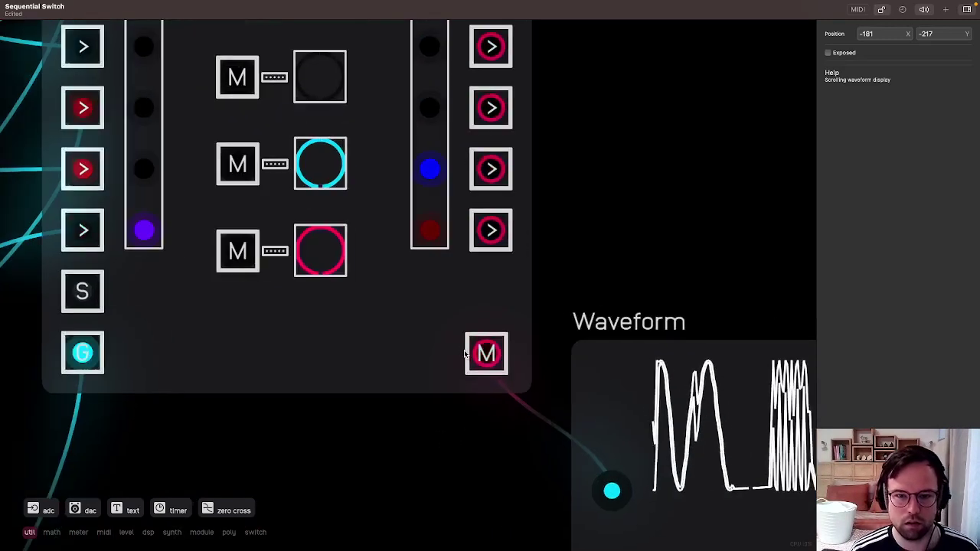
pyautogui.click(485, 354)
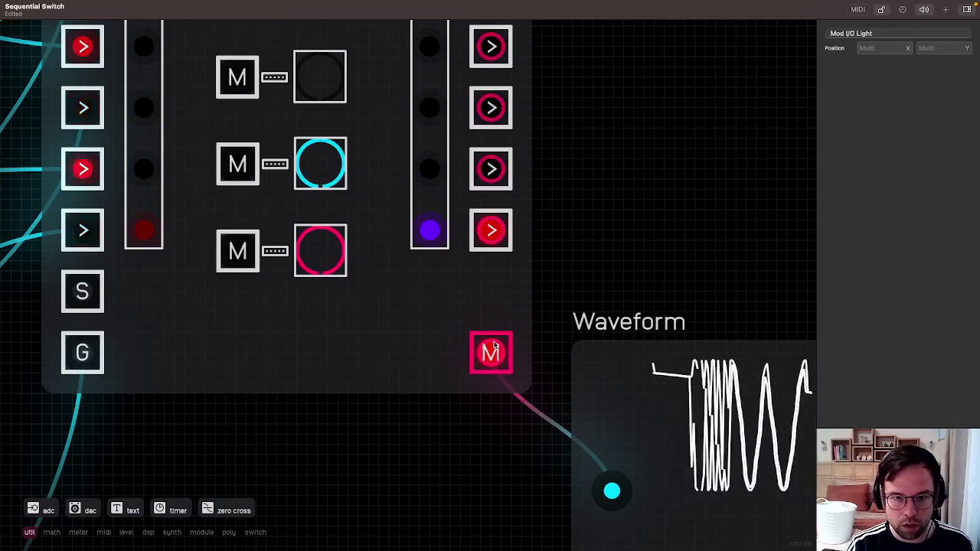
pyautogui.click(881, 9)
pyautogui.scroll(-2, 582, 284)
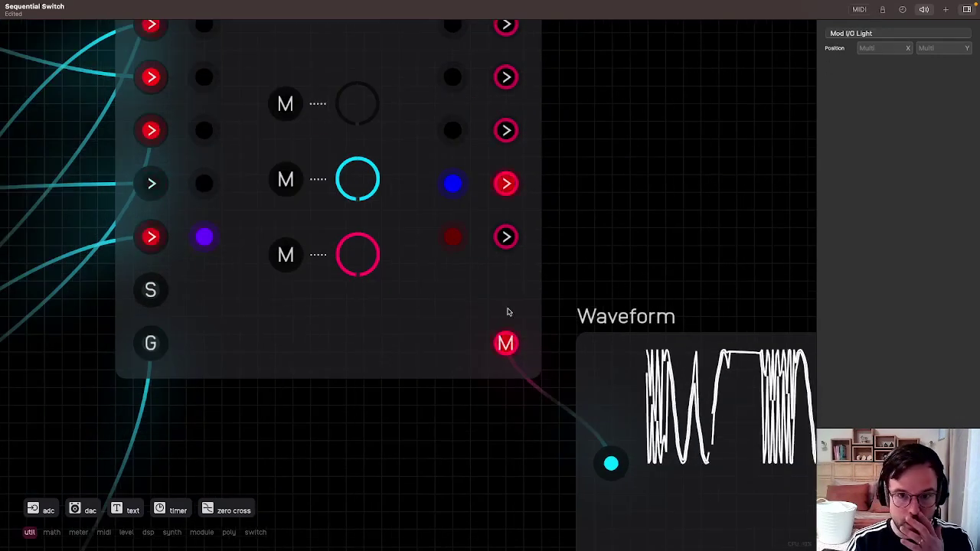
pyautogui.scroll(-5, 525, 305)
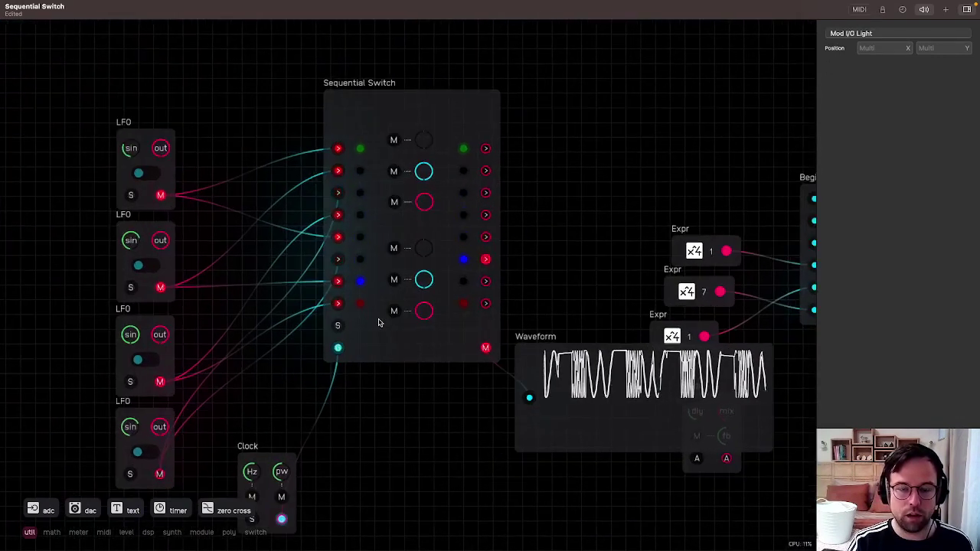
# Examine the Begin label's text and exposed position inside the 8-Step Sequencer's Begin knob module, and reopen the Sequential Switch's inner patch.
pyautogui.click(409, 116)
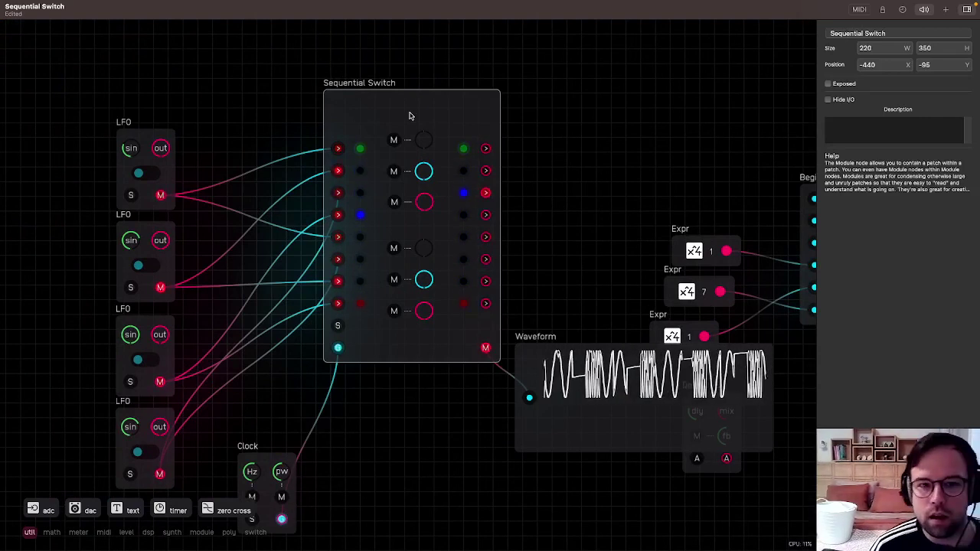
pyautogui.moveTo(557, 196); pyautogui.dragTo(758, 186)
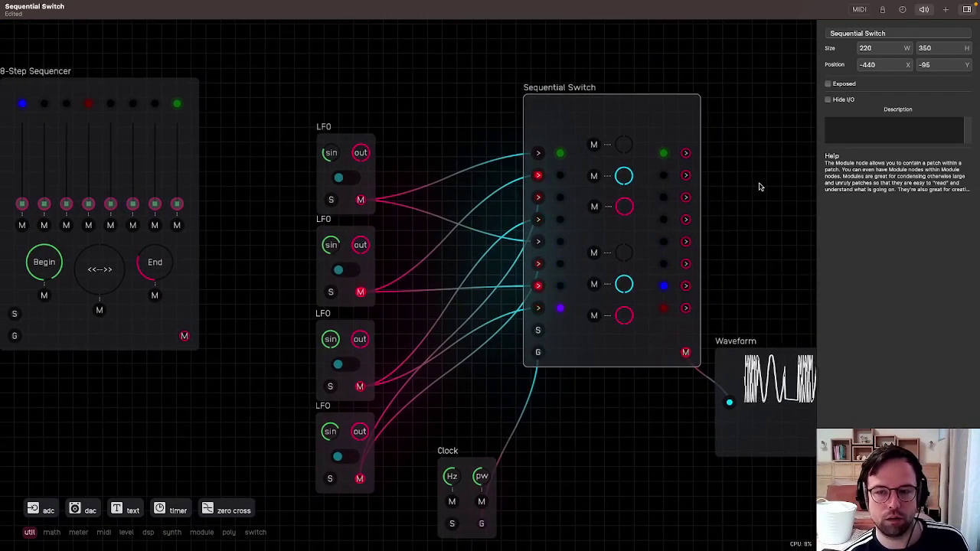
pyautogui.doubleClick(73, 249)
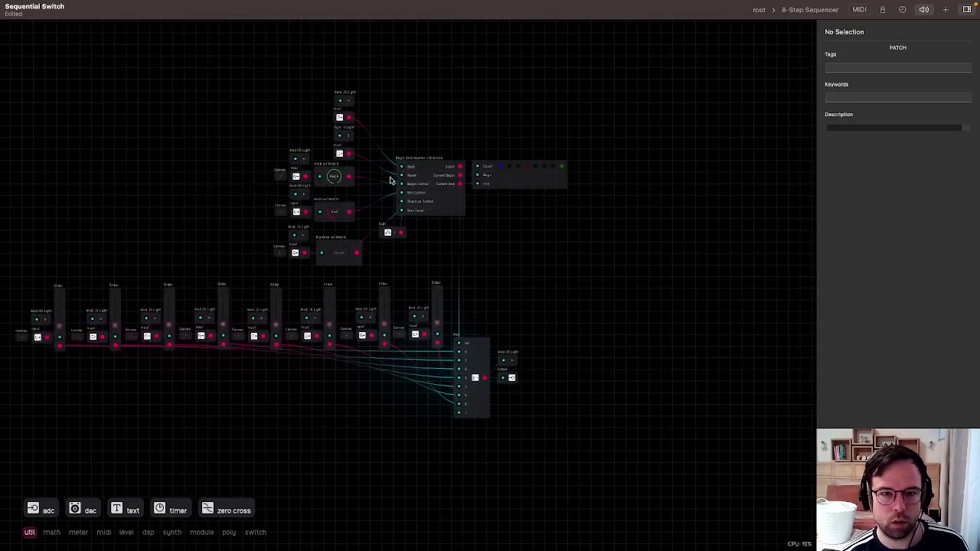
pyautogui.doubleClick(342, 174)
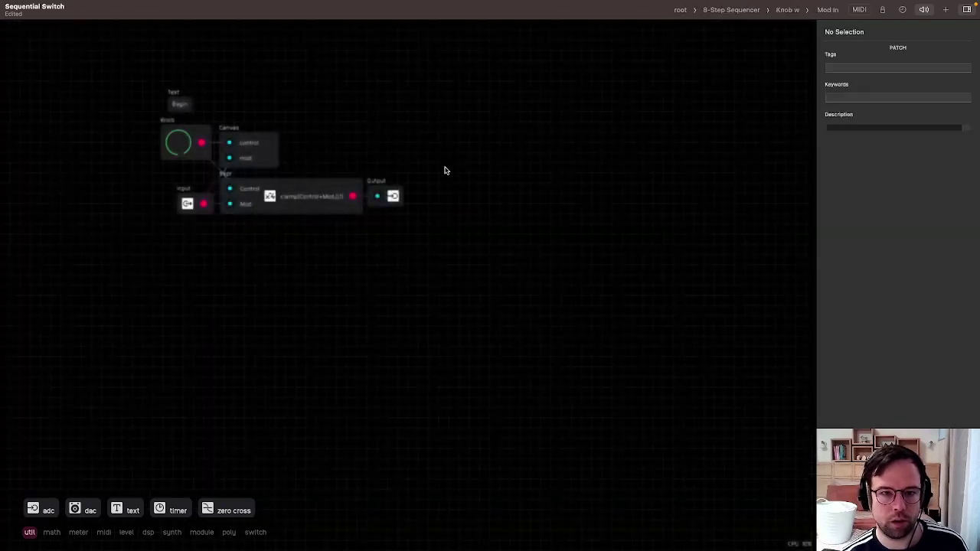
pyautogui.click(186, 103)
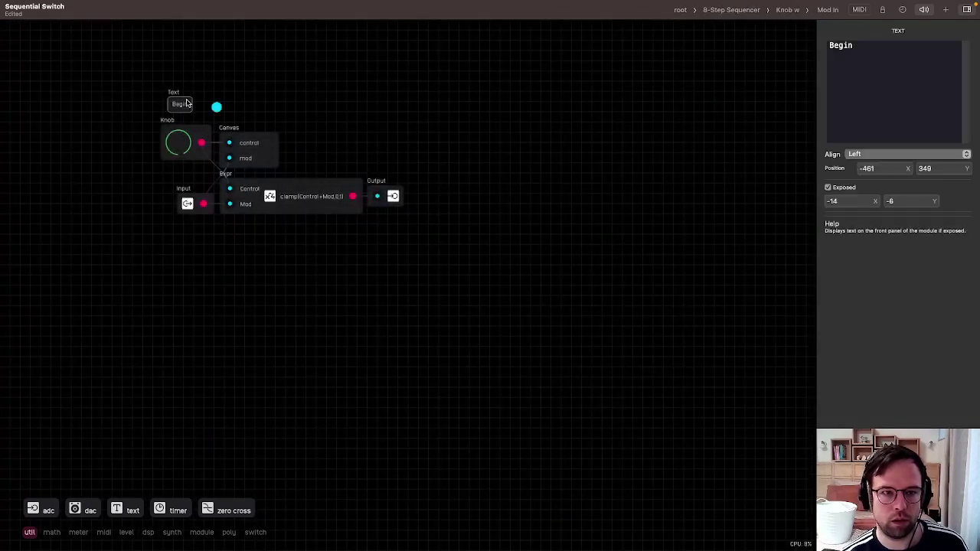
pyautogui.click(679, 11)
pyautogui.doubleClick(635, 124)
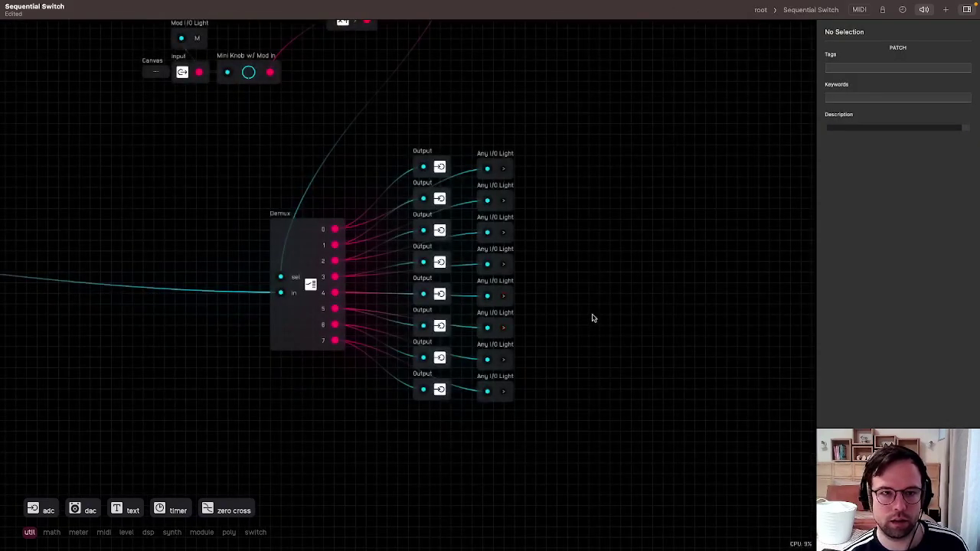
# Paste the Begin text node into the topmost Mini Knob w/ Mod In of the input-side knob group, above its Knob node.
pyautogui.moveTo(601, 181); pyautogui.dragTo(756, 351)
pyautogui.moveTo(274, 206); pyautogui.dragTo(526, 304)
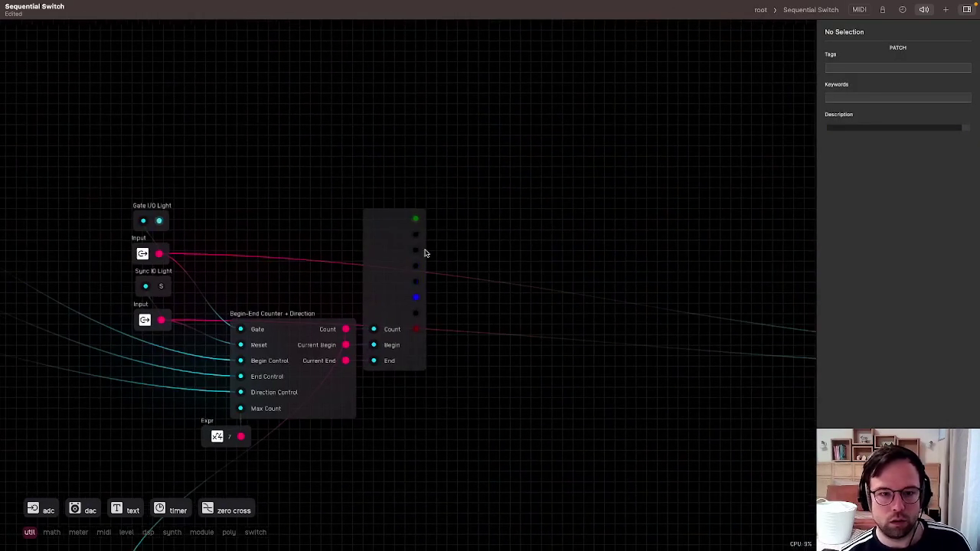
pyautogui.scroll(-5, 425, 253)
pyautogui.hscroll(5, 685, 372)
pyautogui.scroll(-3, 685, 371)
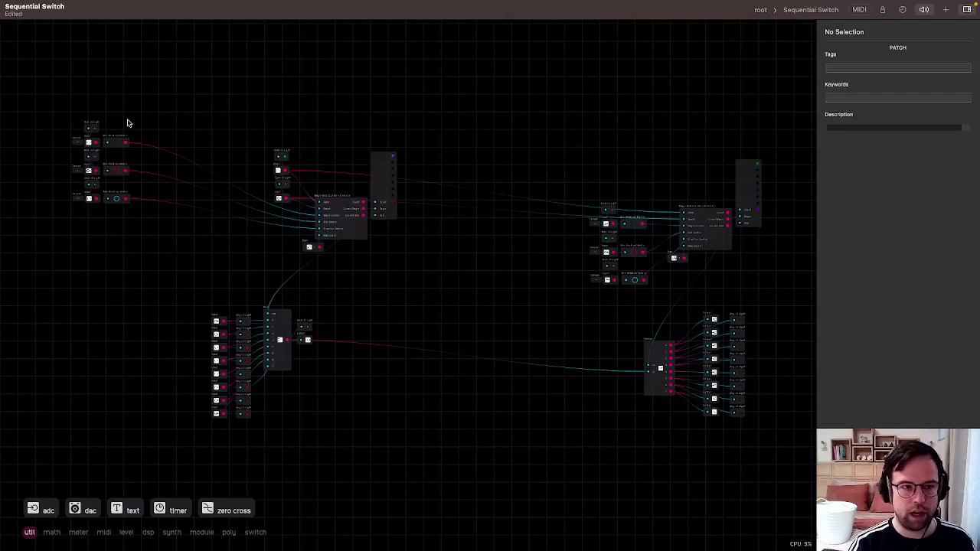
pyautogui.scroll(10, 127, 122)
pyautogui.click(216, 145)
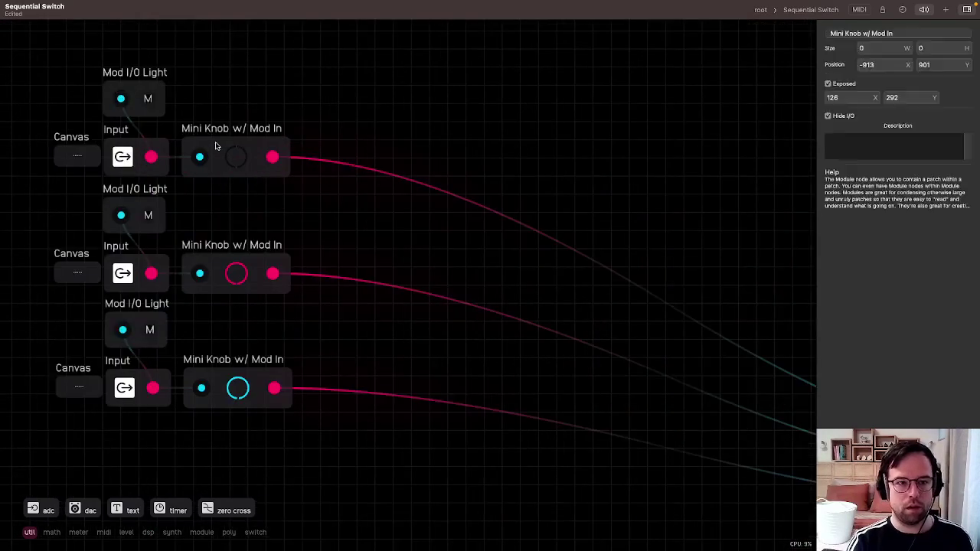
pyautogui.doubleClick(216, 145)
pyautogui.scroll(3, 152, 99)
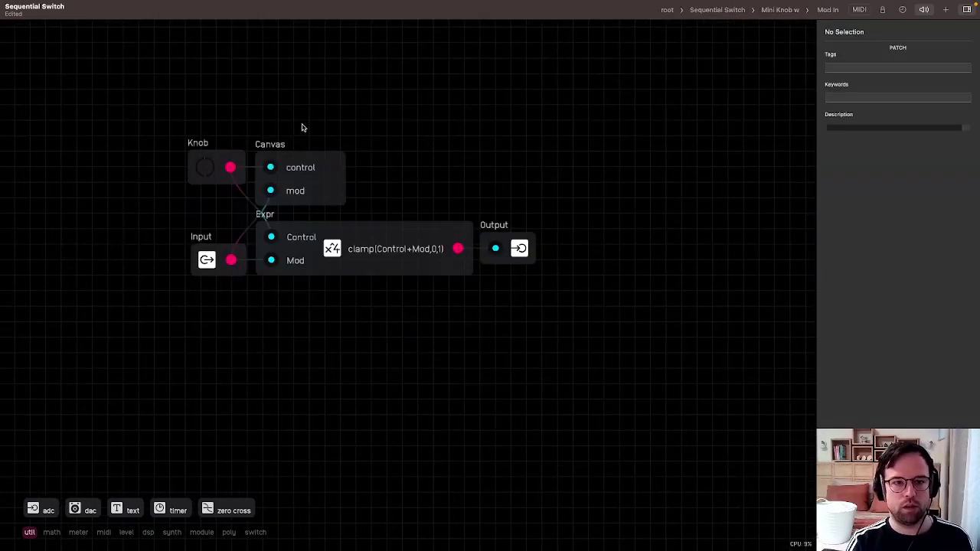
pyautogui.press('super+v')
pyautogui.click(228, 116)
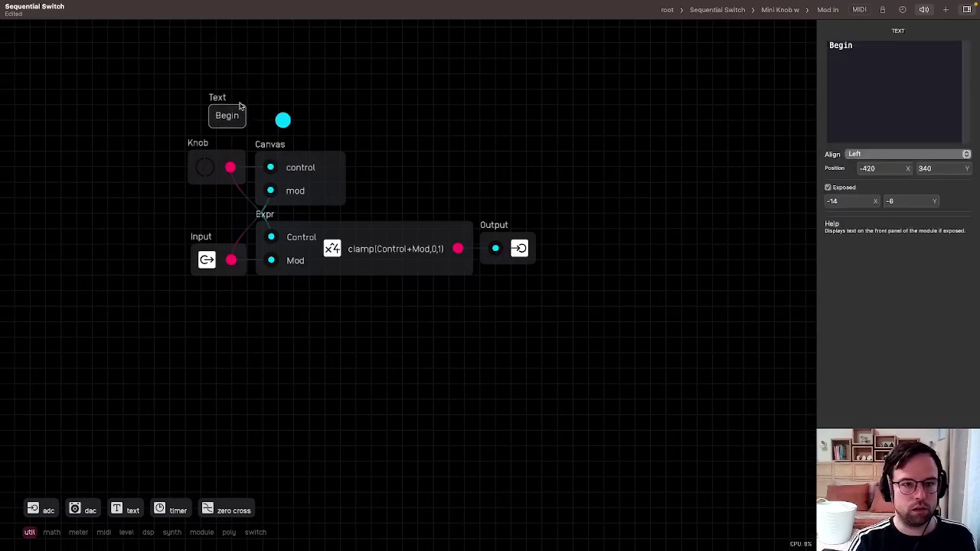
pyautogui.click(742, 67)
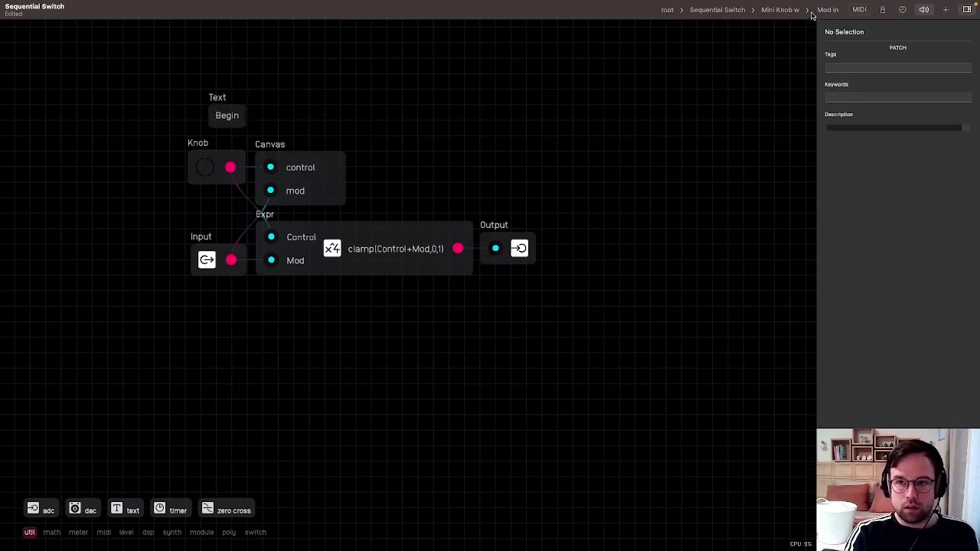
pyautogui.click(778, 11)
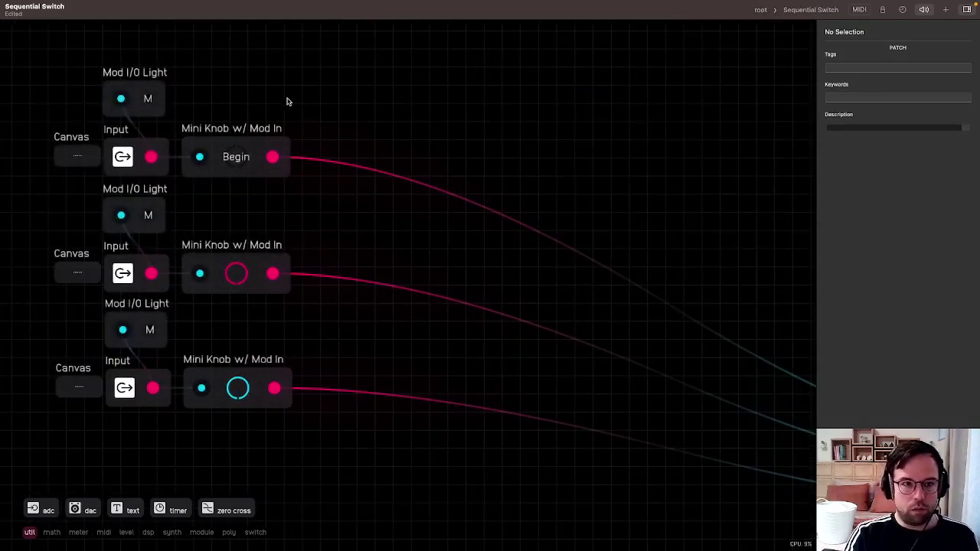
# Shorten the top knob's Begin label to B and center it on the knob at exposed position -3, -3.
pyautogui.scroll(5, 197, 134)
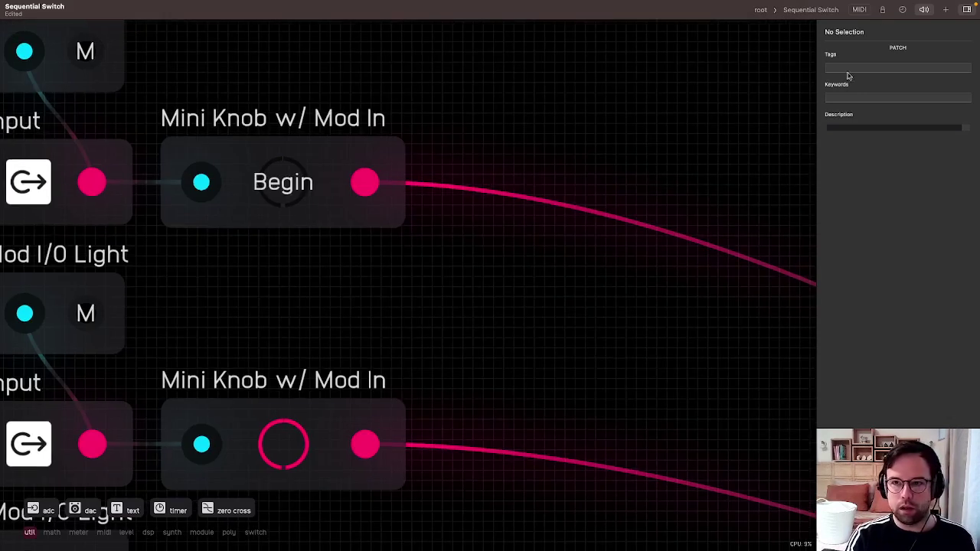
pyautogui.click(883, 10)
pyautogui.click(283, 183)
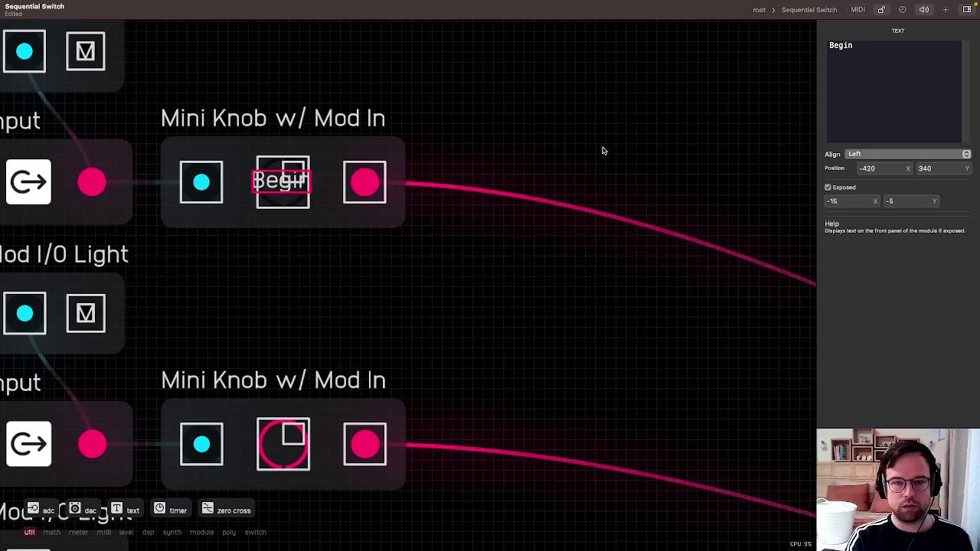
pyautogui.moveTo(864, 64); pyautogui.dragTo(790, 42)
pyautogui.write('B')
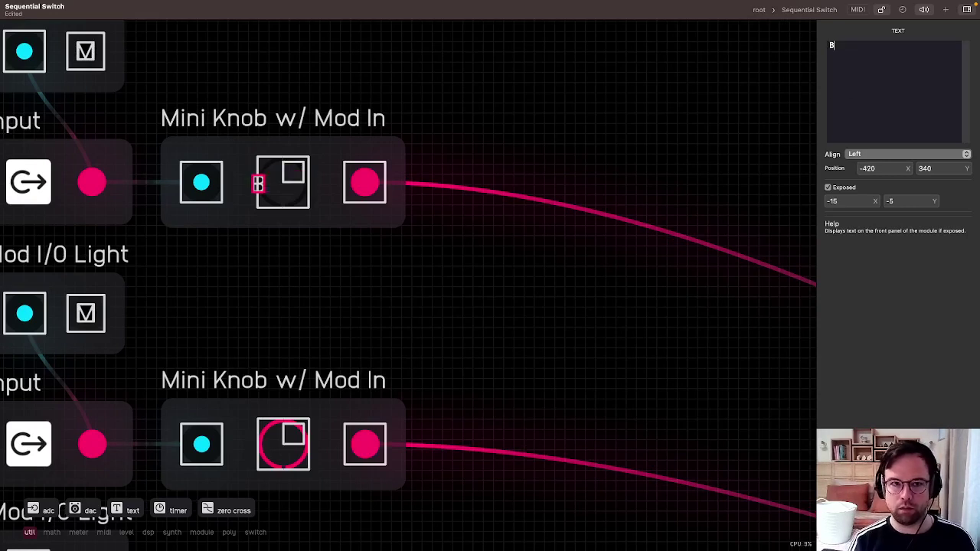
pyautogui.moveTo(258, 184); pyautogui.dragTo(289, 184)
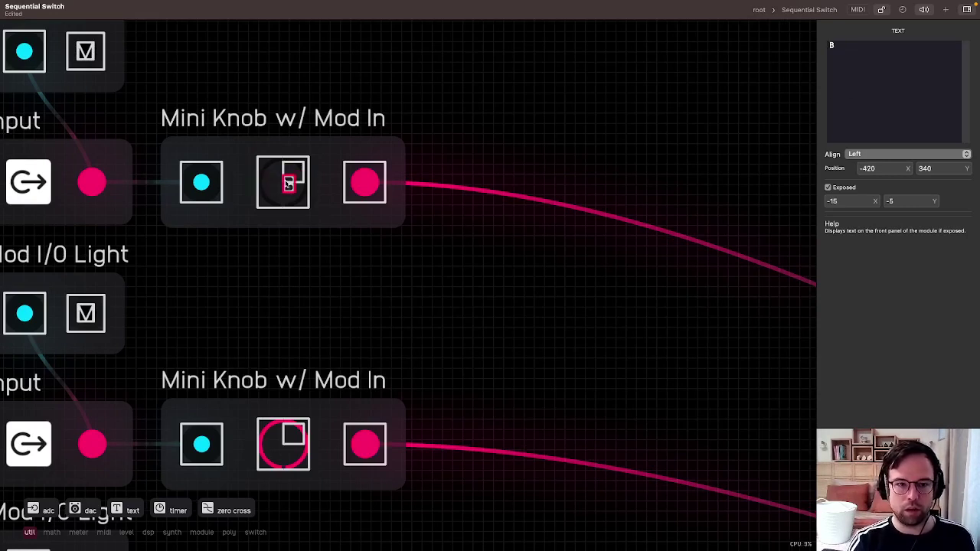
pyautogui.press('Escape')
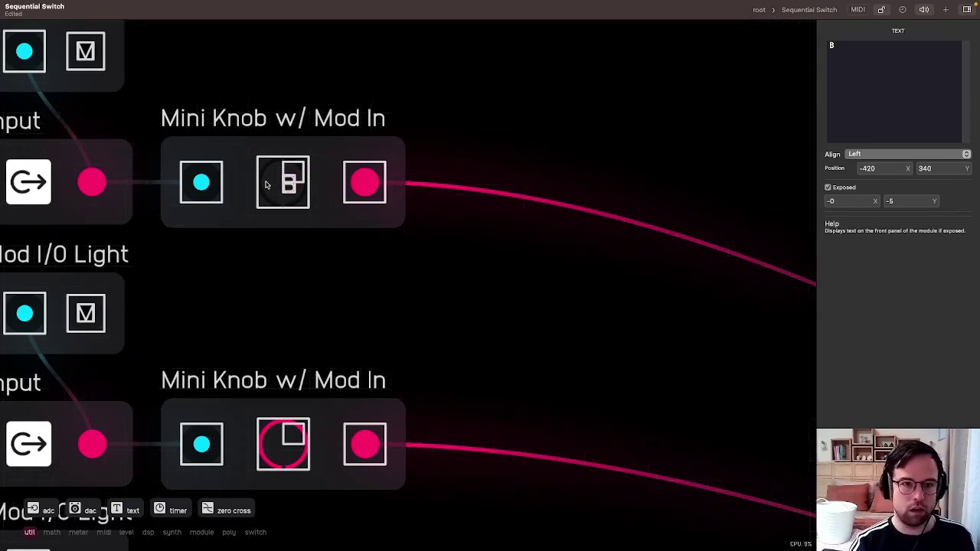
pyautogui.moveTo(289, 188); pyautogui.dragTo(284, 183)
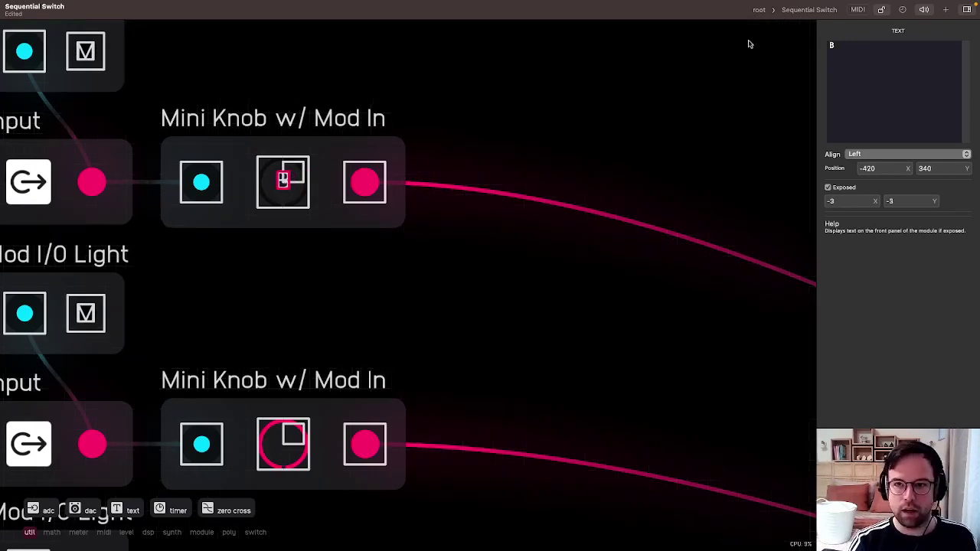
pyautogui.click(881, 9)
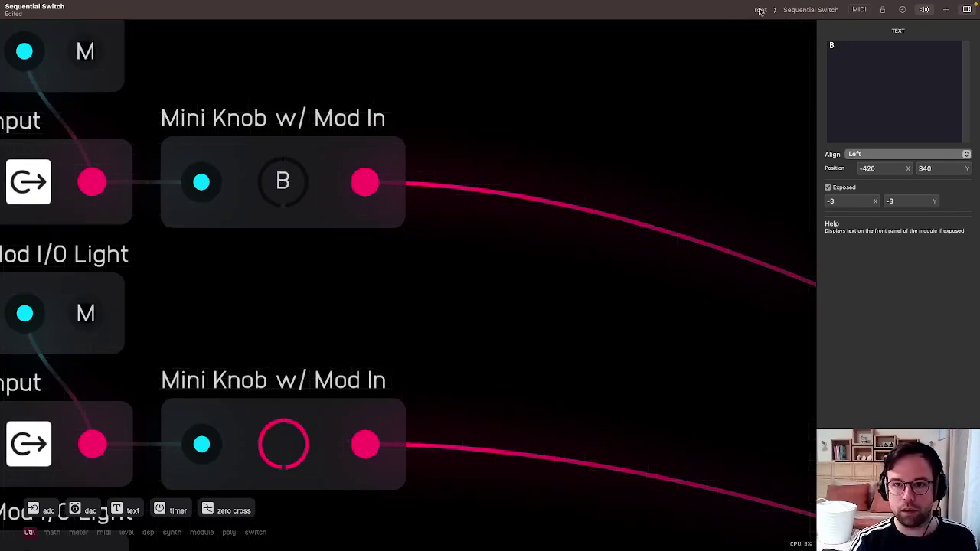
# In the root patch, find the Clock Divider by searching the user modules for "clock divid" and add it between the LFOs and the Sequential Switch.
pyautogui.scroll(-6, 334, 180)
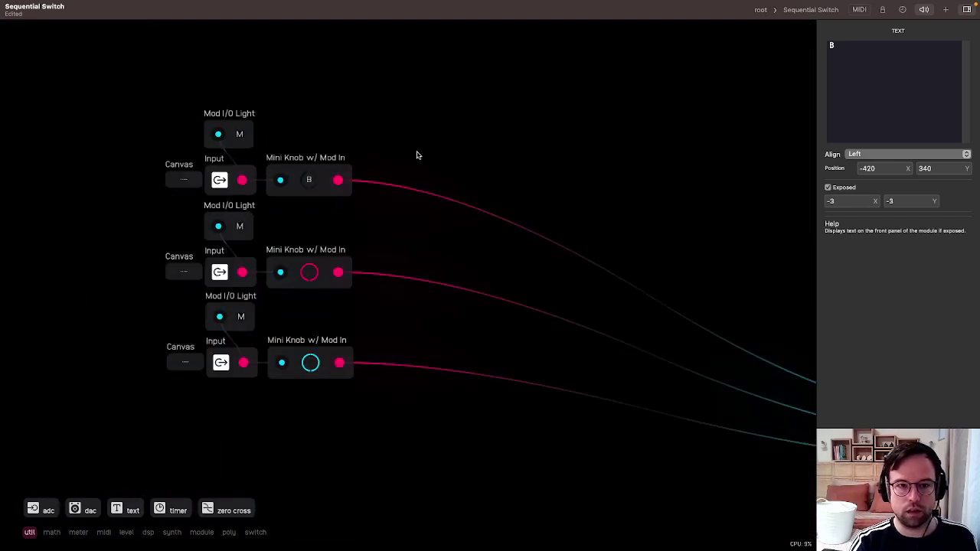
pyautogui.click(761, 10)
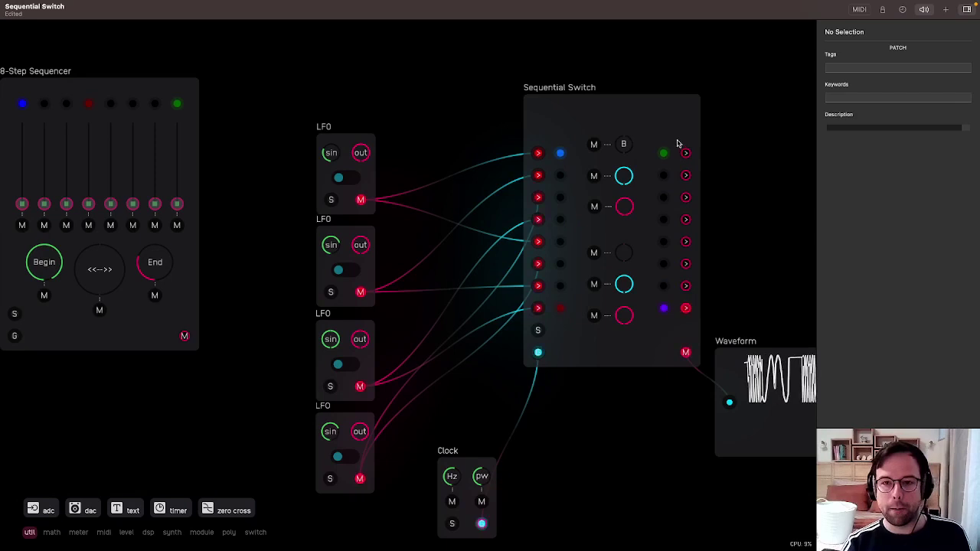
pyautogui.click(945, 9)
pyautogui.click(730, 9)
pyautogui.press('BackSpace')
pyautogui.press('BackSpace')
pyautogui.press('BackSpace')
pyautogui.write('clock divid')
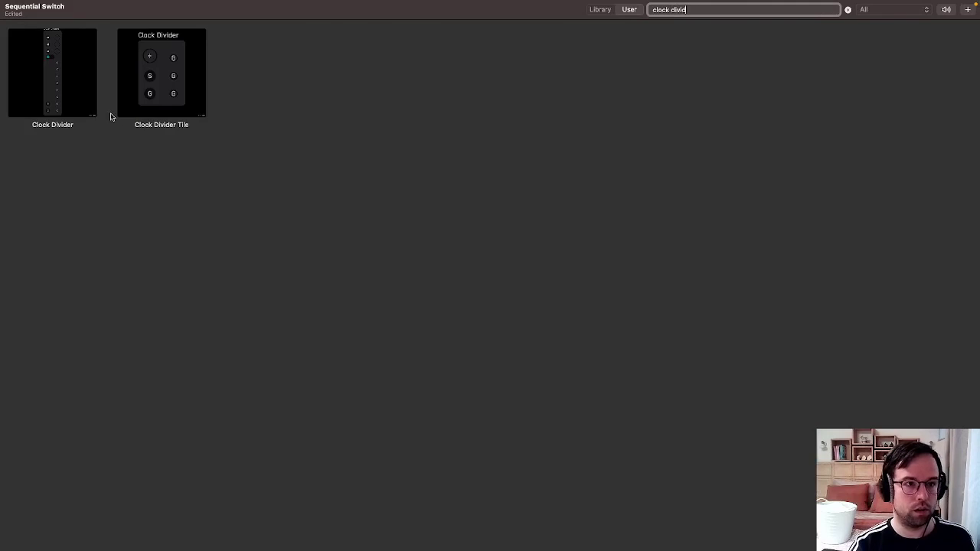
pyautogui.click(59, 82)
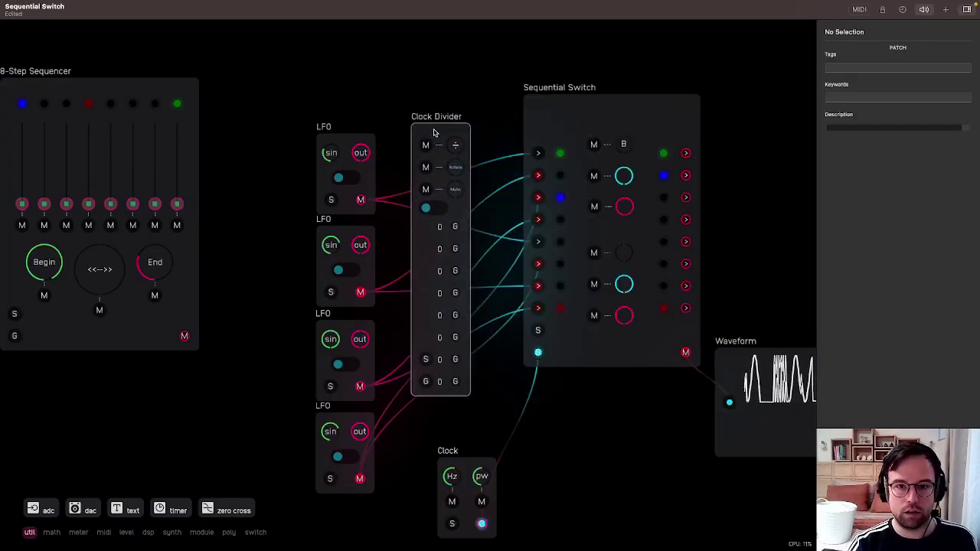
pyautogui.click(434, 123)
pyautogui.scroll(3, 434, 105)
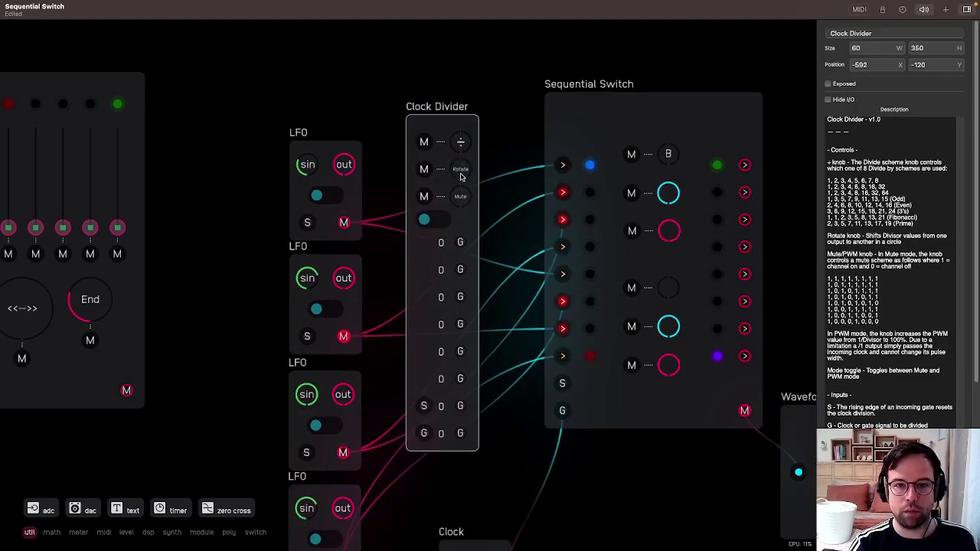
# Switch the Clock Divider's mode between Mute and PWM and turn the knob above the toggle to examine how its label behaves.
pyautogui.click(426, 220)
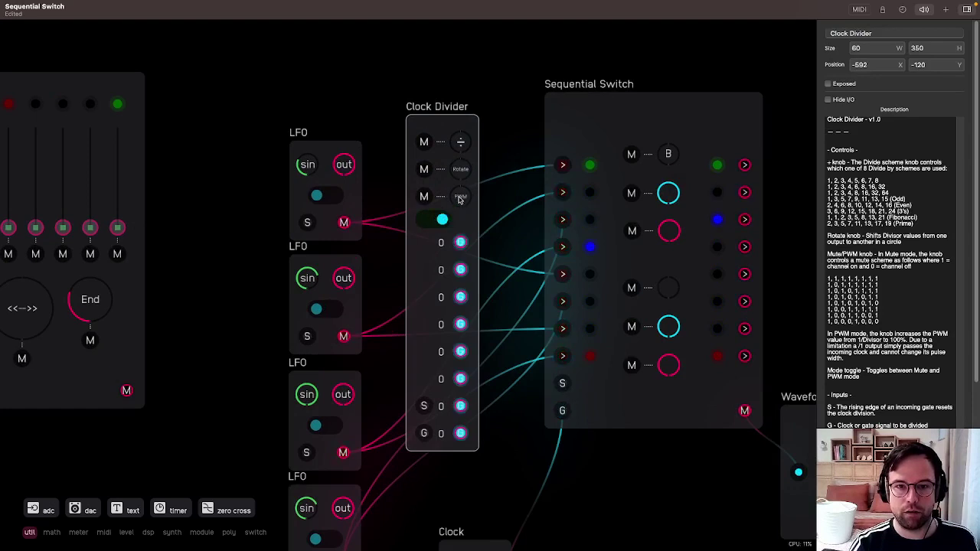
pyautogui.click(425, 220)
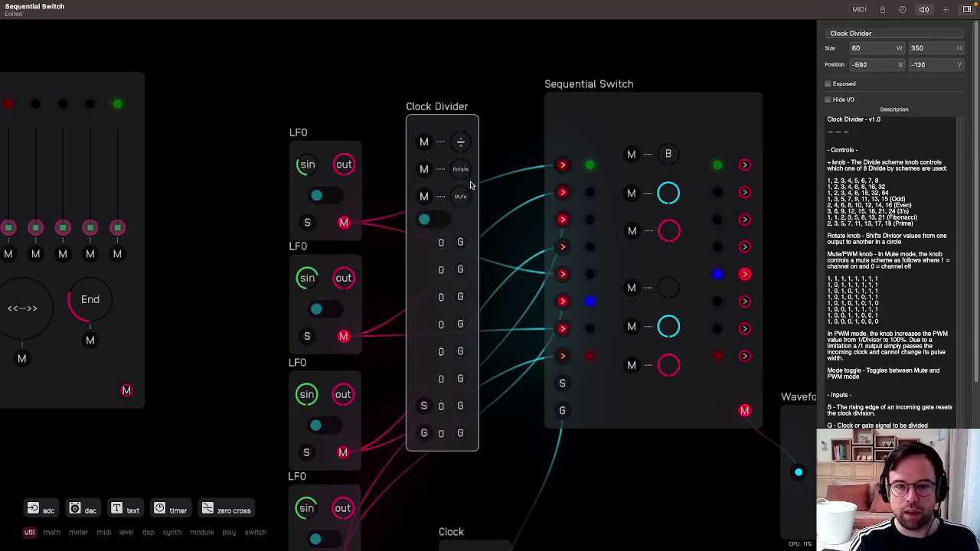
pyautogui.click(436, 226)
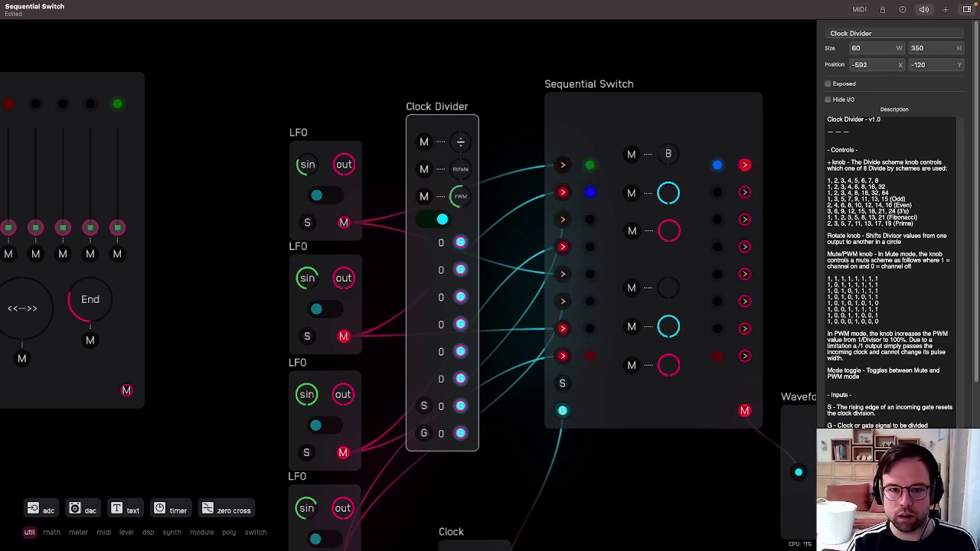
pyautogui.click(436, 220)
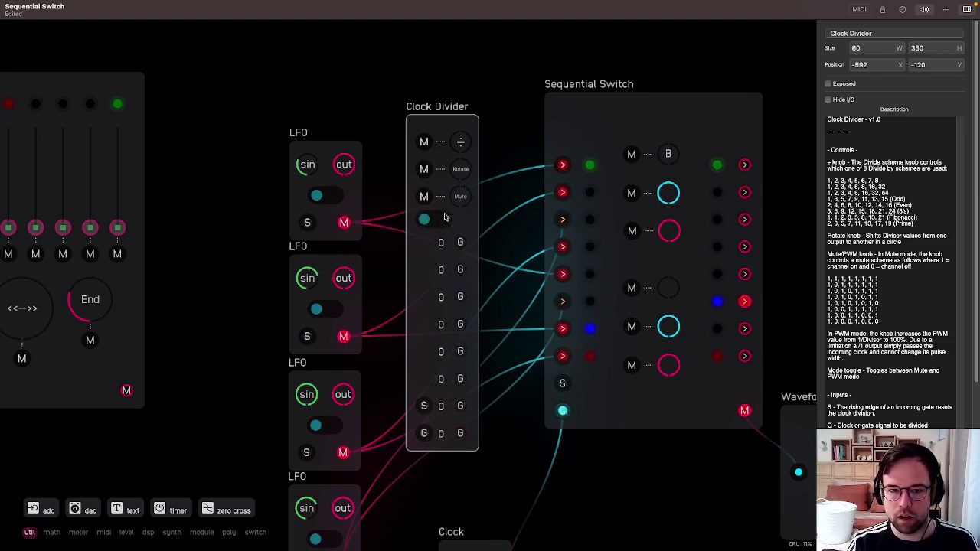
pyautogui.click(444, 217)
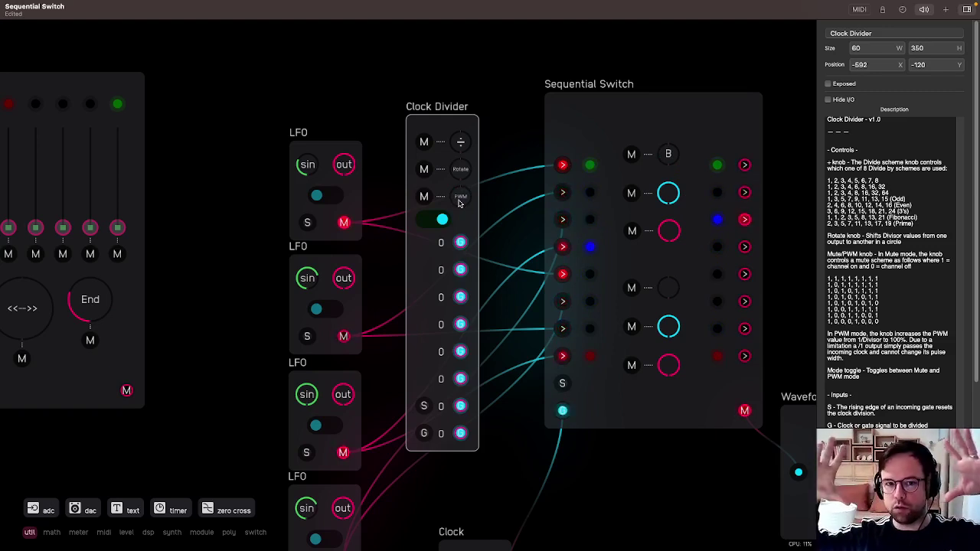
pyautogui.click(438, 219)
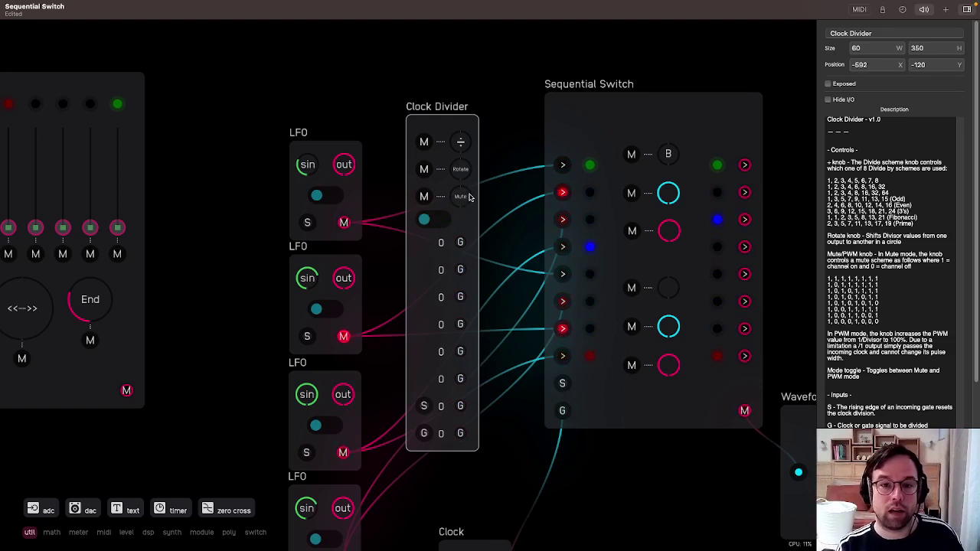
pyautogui.moveTo(464, 202); pyautogui.dragTo(460, 175)
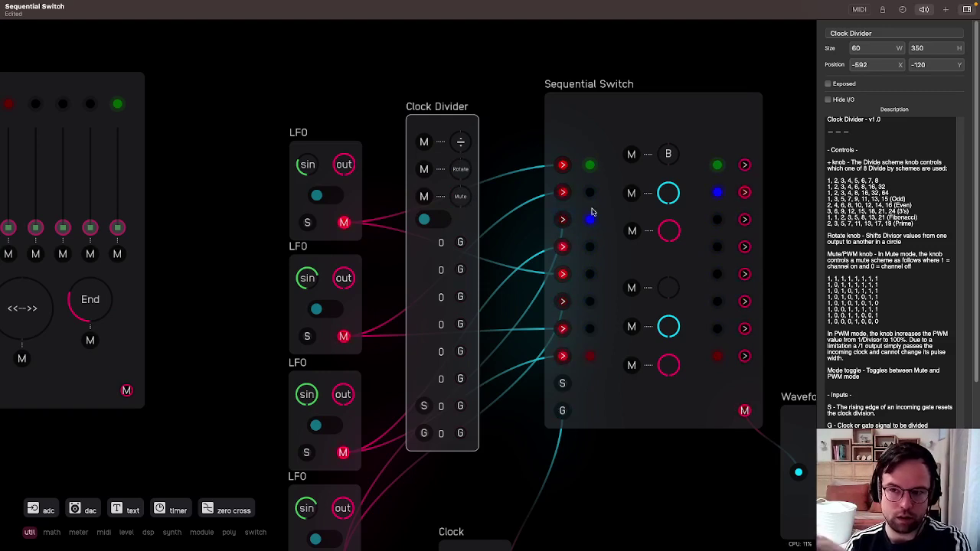
pyautogui.click(498, 222)
pyautogui.click(473, 224)
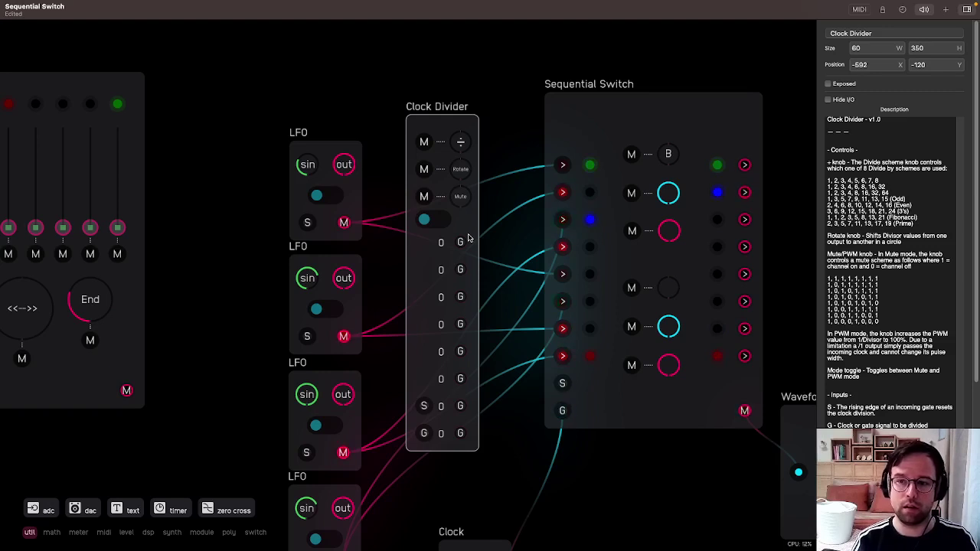
pyautogui.moveTo(469, 198); pyautogui.dragTo(469, 159)
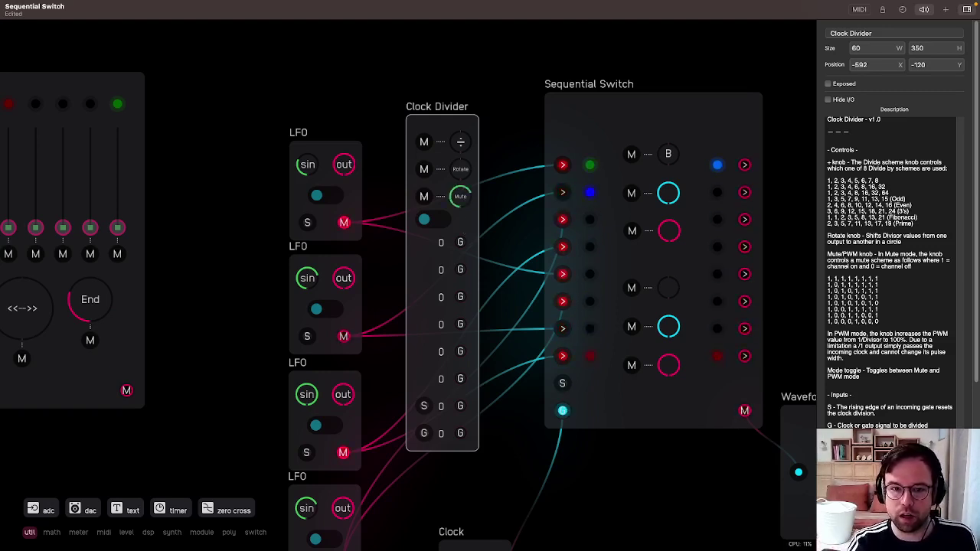
# Inside the Clock Divider, examine the Lua script of the Rotate label's Canvas in a widened inspector, highlighting the gray color definition.
pyautogui.doubleClick(464, 229)
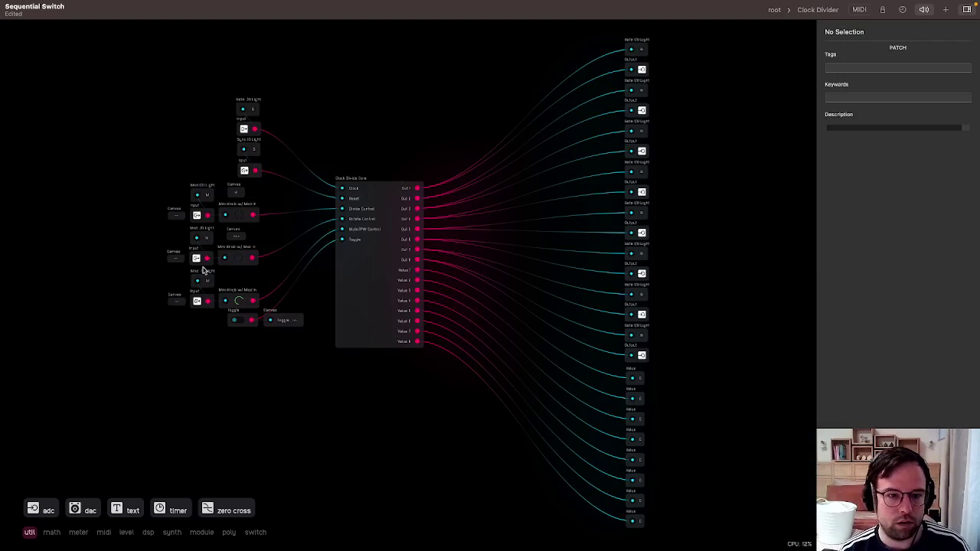
pyautogui.scroll(5, 203, 269)
pyautogui.scroll(-3, 228, 310)
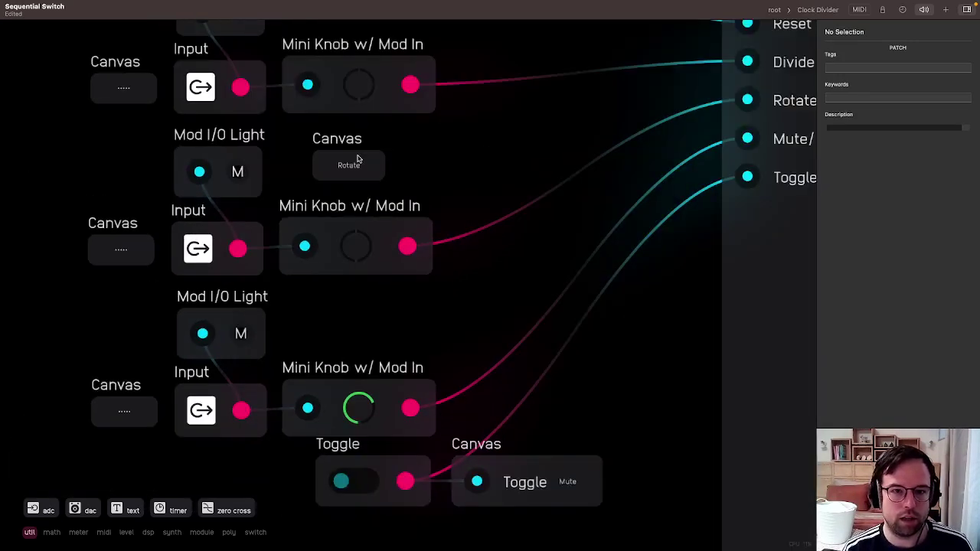
pyautogui.click(357, 158)
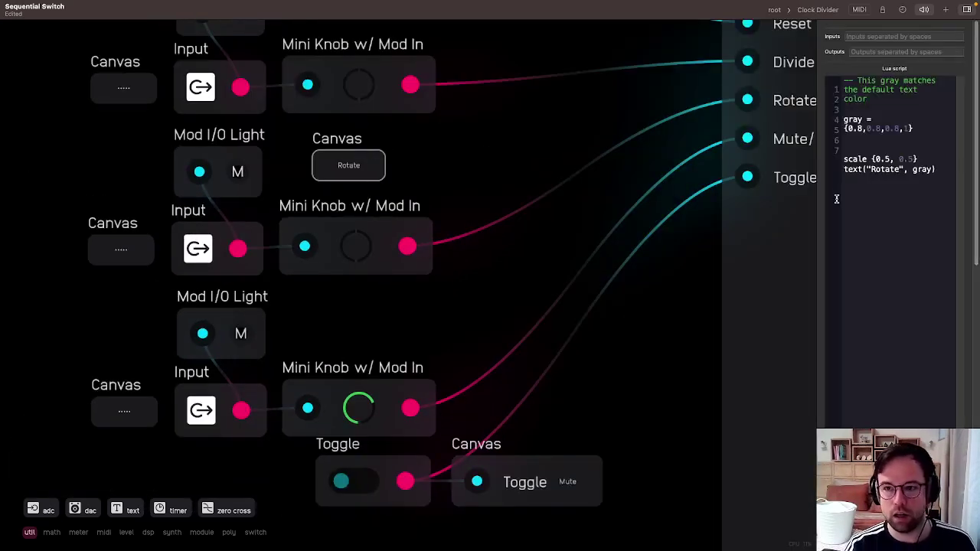
pyautogui.moveTo(816, 214); pyautogui.dragTo(628, 221)
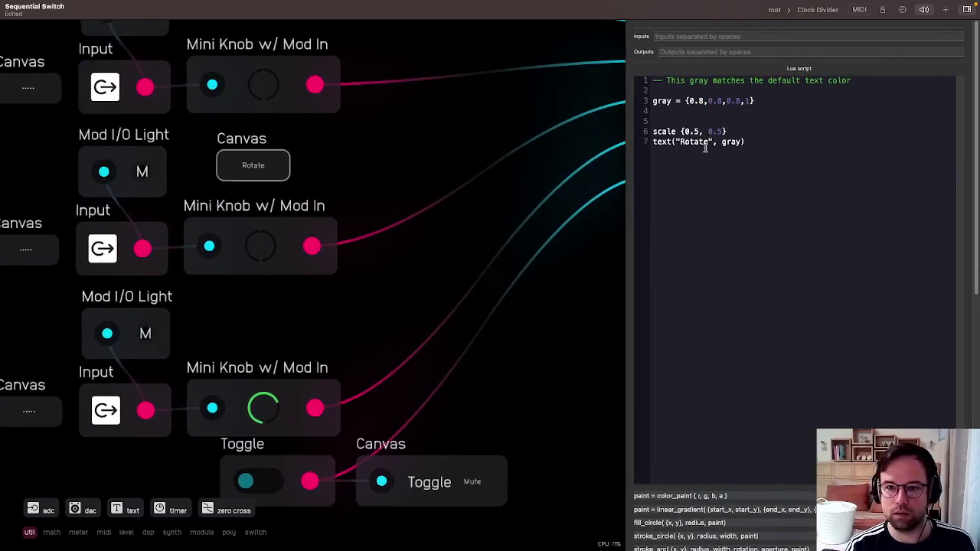
pyautogui.click(340, 156)
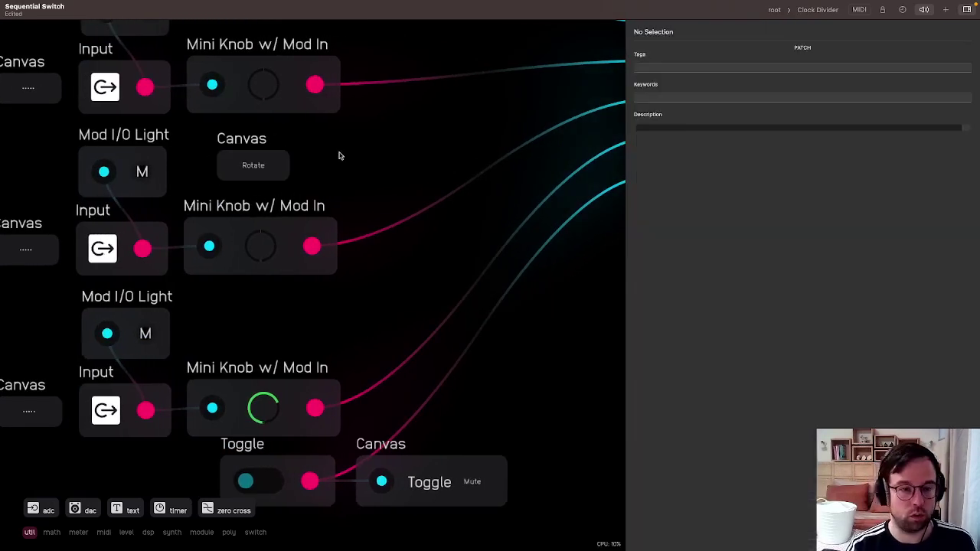
pyautogui.click(249, 172)
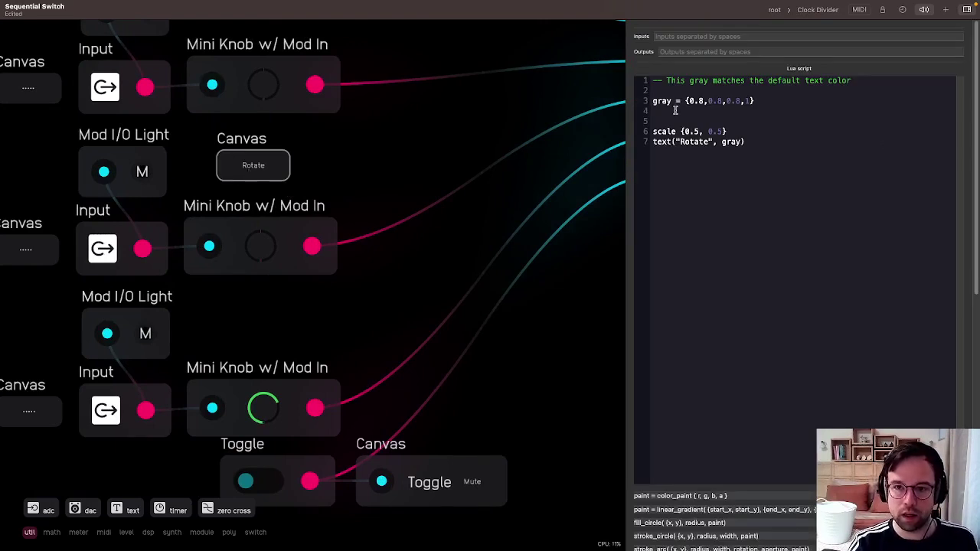
pyautogui.moveTo(674, 100); pyautogui.dragTo(815, 101)
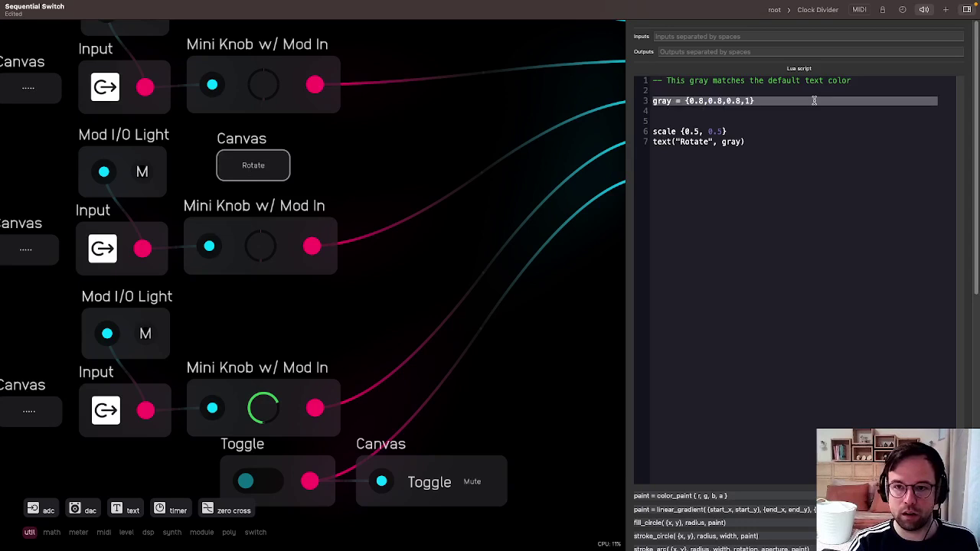
# Highlight the gray color definition and the scale line in the Rotate label's Lua script to examine how they are written.
pyautogui.click(815, 100)
pyautogui.moveTo(651, 101); pyautogui.dragTo(756, 101)
pyautogui.click(756, 101)
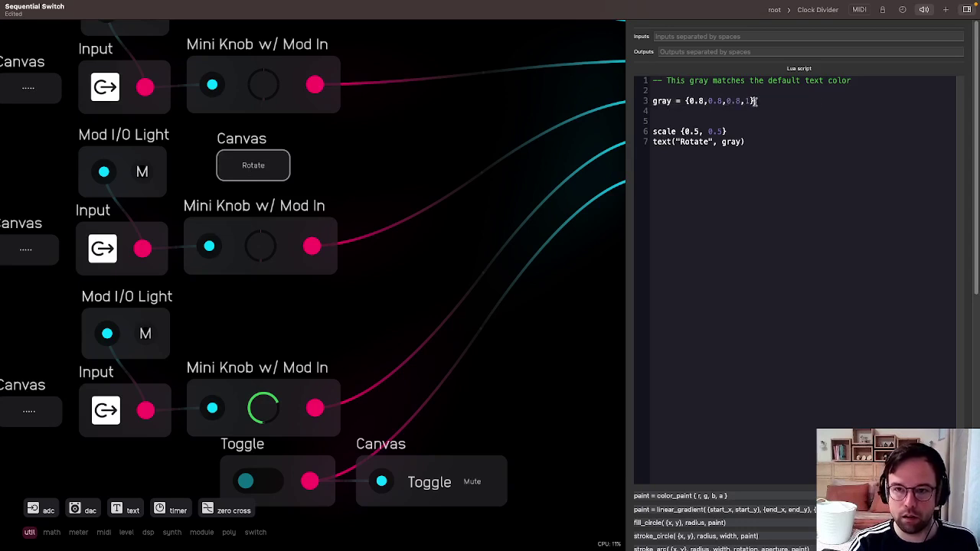
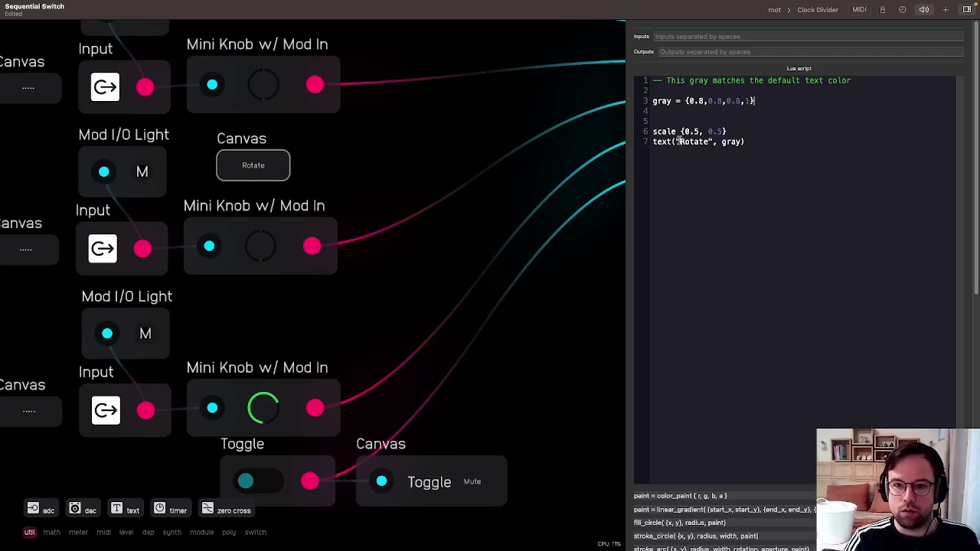
pyautogui.moveTo(654, 131); pyautogui.dragTo(732, 133)
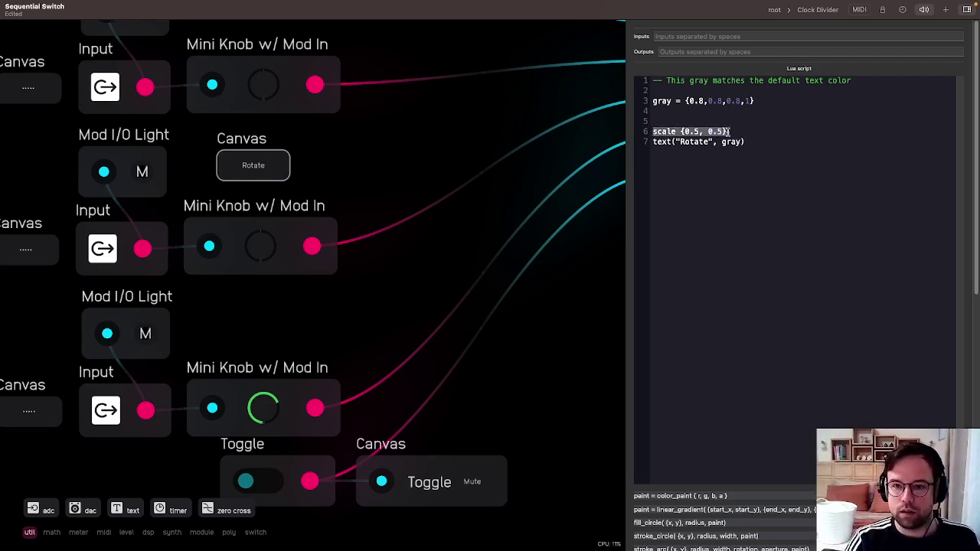
pyautogui.click(732, 133)
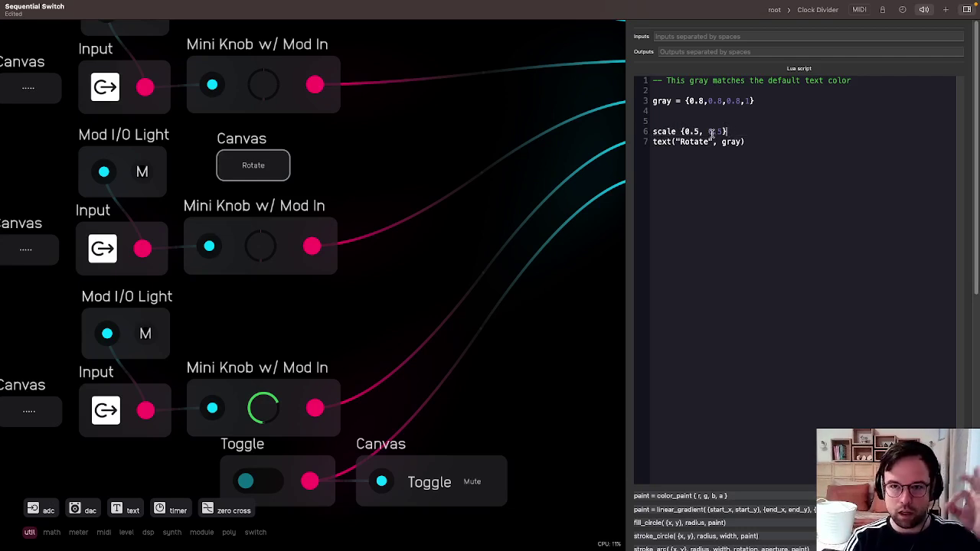
# Try drawing the Rotate label at scale {1, 1} and undo the change.
pyautogui.write('1, ')
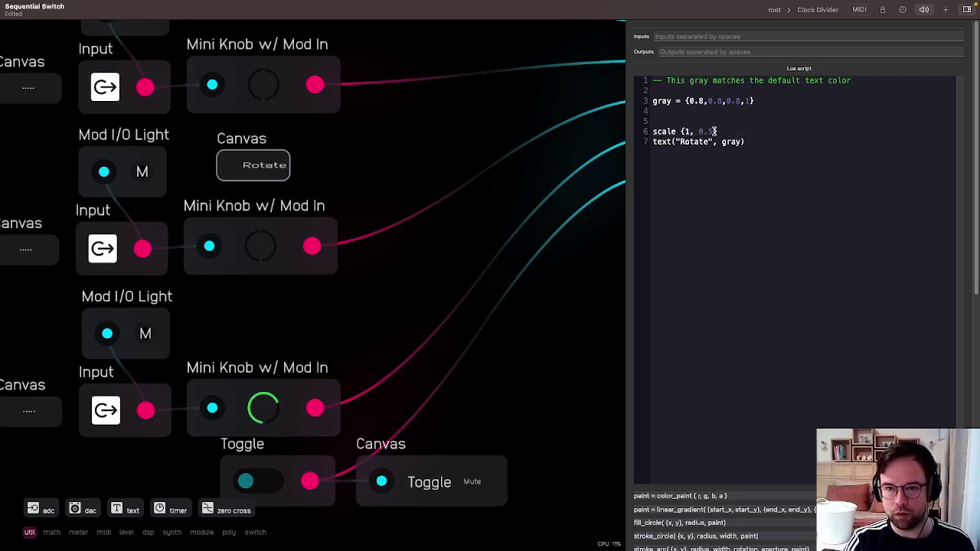
pyautogui.write('1')
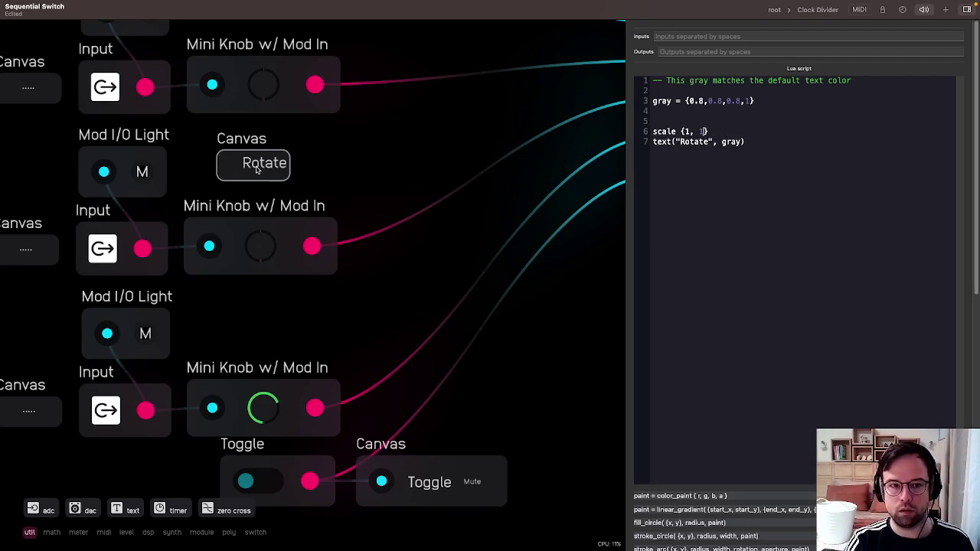
pyautogui.press('super+z')
pyautogui.press('super+z')
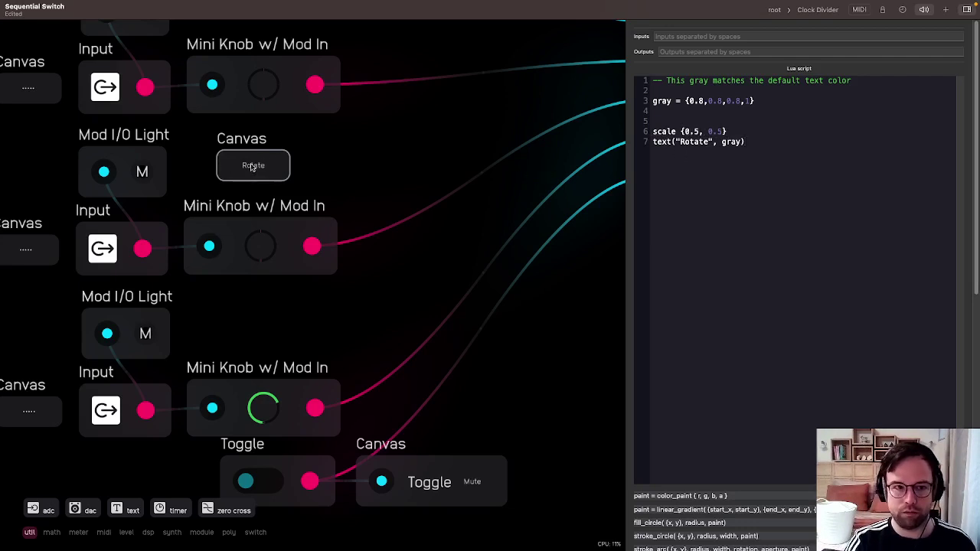
# Try replacing the label text Rotate with Whatever in the script and undo it.
pyautogui.doubleClick(689, 142)
pyautogui.write('Whatever')
pyautogui.press('super+z')
pyautogui.press('super+z')
pyautogui.press('super+z')
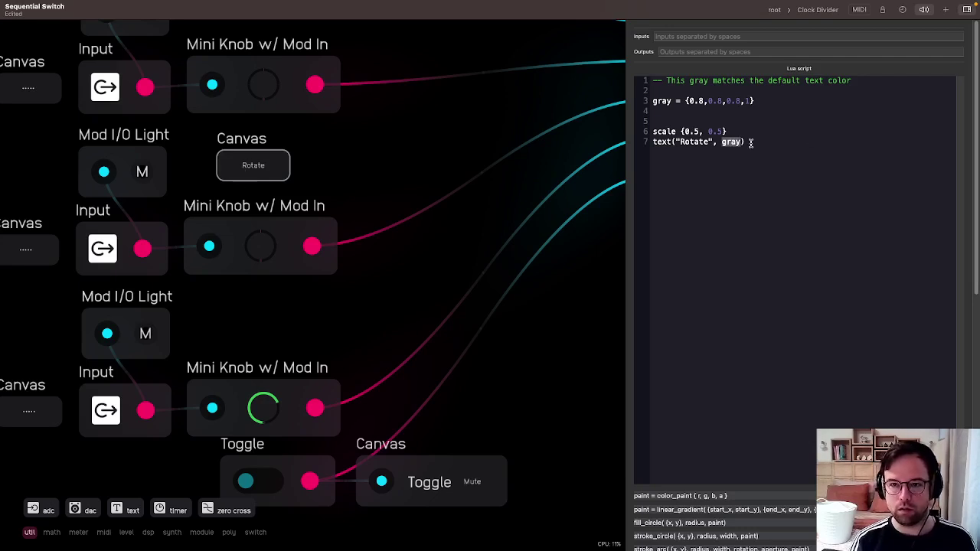
# Change the gray color definition in the label's script to {0,1,1,1}.
pyautogui.click(777, 101)
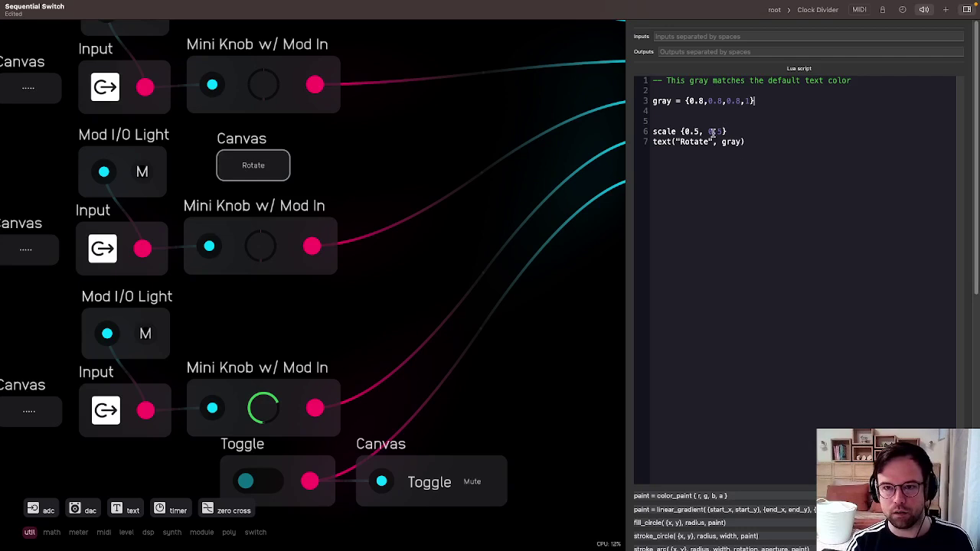
pyautogui.press('BackSpace')
pyautogui.press('BackSpace')
pyautogui.press('BackSpace')
pyautogui.write('1')
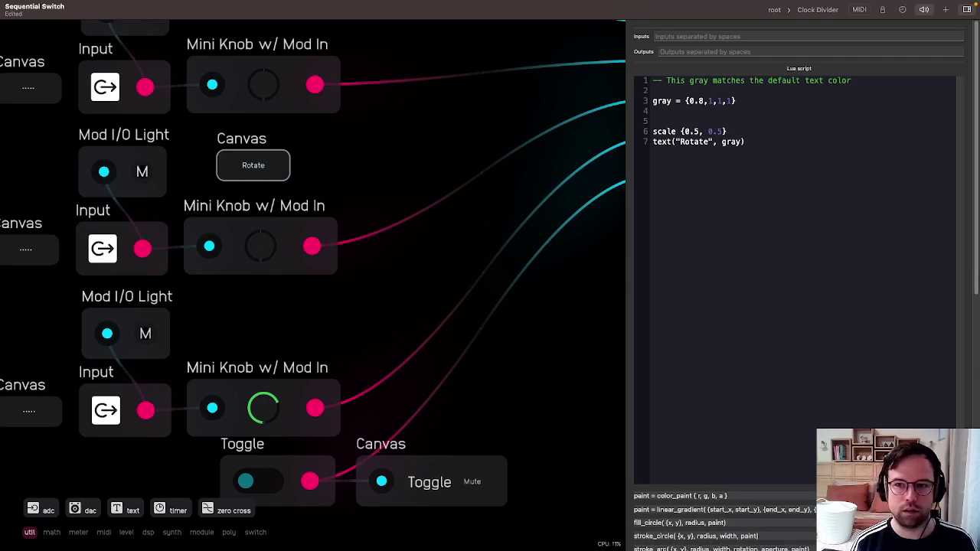
pyautogui.press('BackSpace')
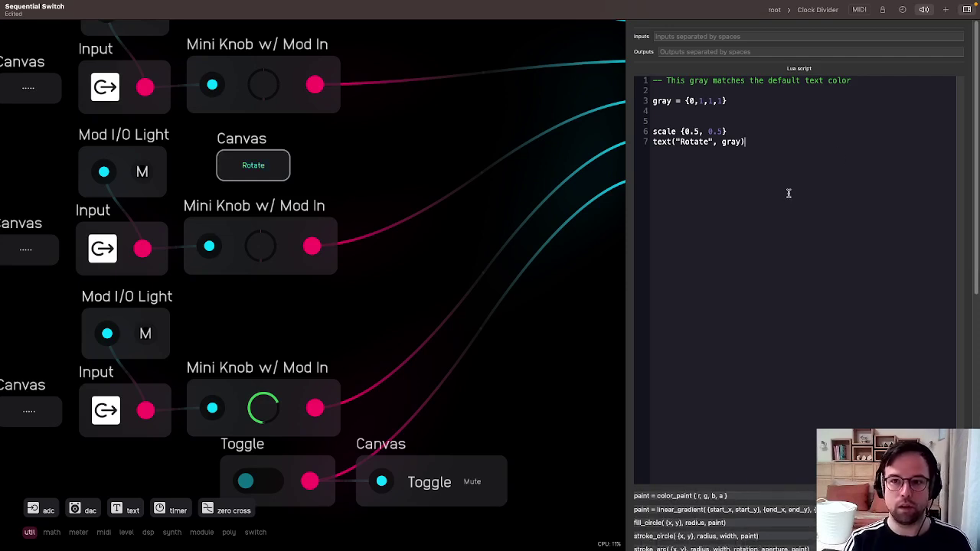
# Undo the color edits and set the gray definition to {0.8,0,0.8,1}.
pyautogui.press('super+z')
pyautogui.press('super+z')
pyautogui.press('super+z')
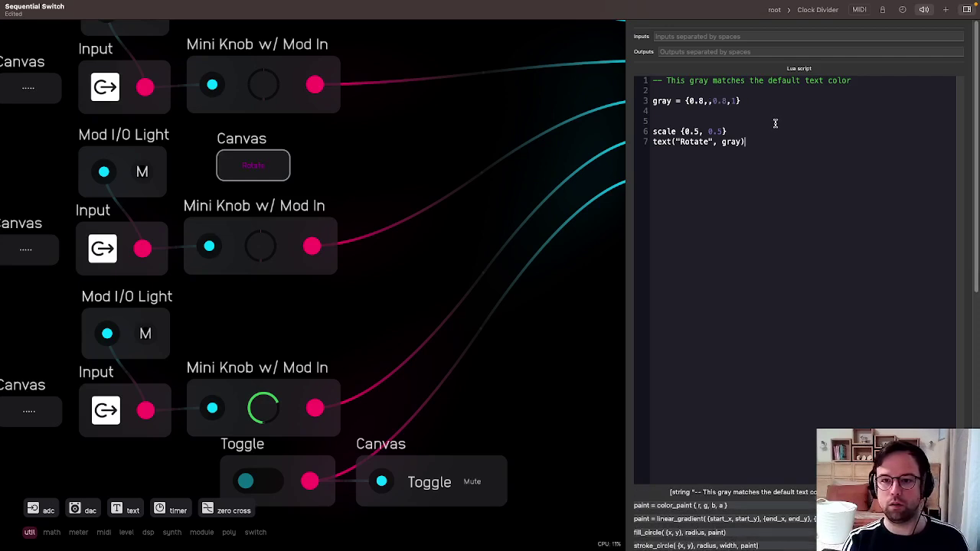
pyautogui.write('0')
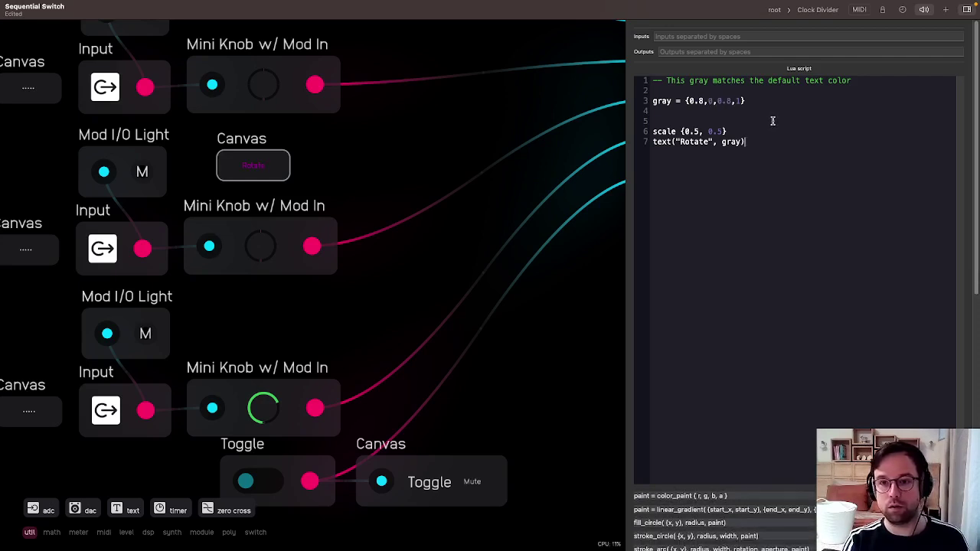
# Shift the Rotate Canvas slightly to the right and enlarge its text to scale {3, 3}.
pyautogui.moveTo(247, 167); pyautogui.dragTo(280, 166)
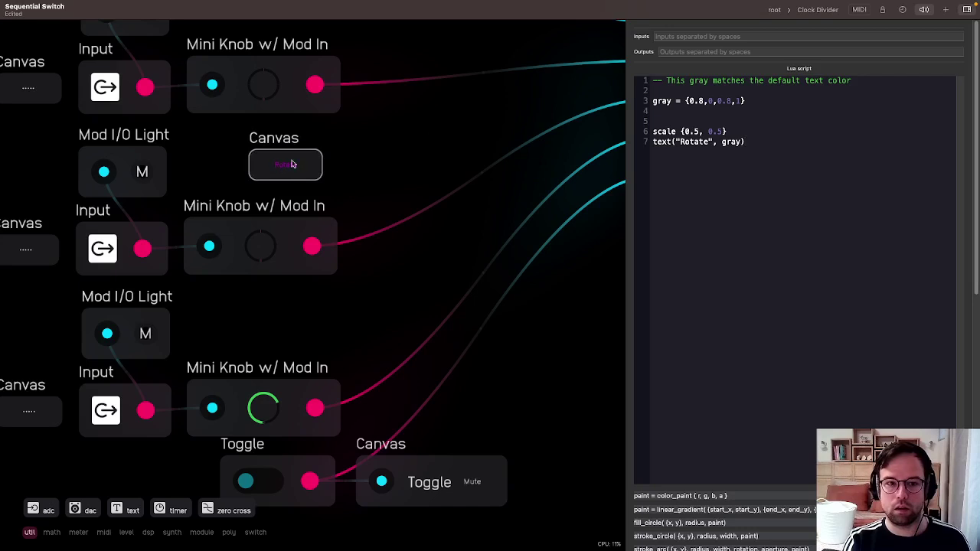
pyautogui.click(433, 133)
pyautogui.click(277, 164)
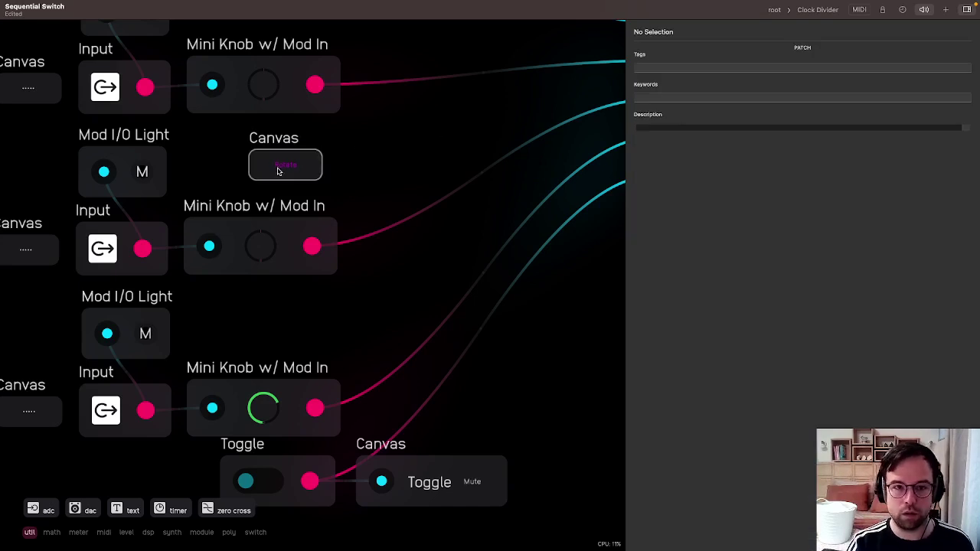
pyautogui.press('BackSpace')
pyautogui.press('BackSpace')
pyautogui.press('BackSpace')
pyautogui.write('3')
pyautogui.press('BackSpace')
pyautogui.press('BackSpace')
pyautogui.press('BackSpace')
pyautogui.write('3')
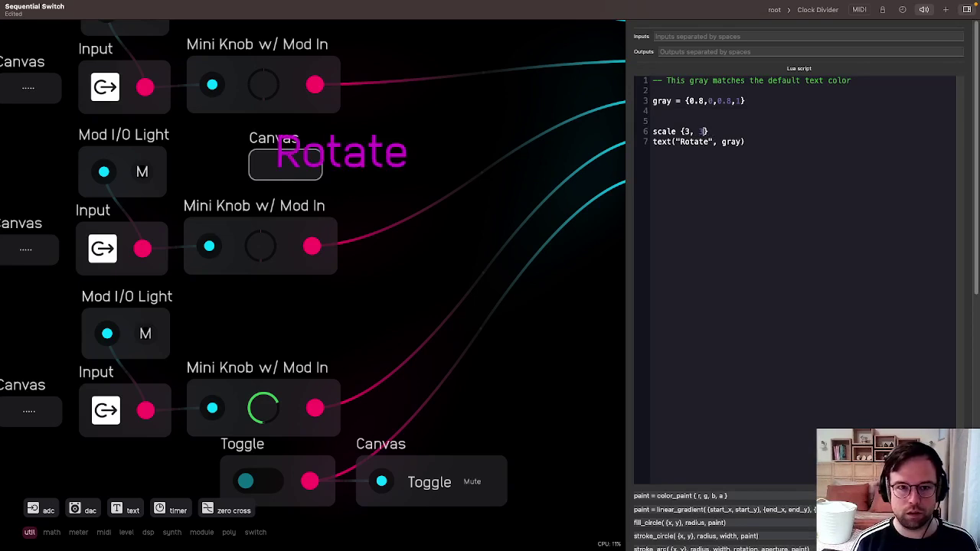
# Return to the root patch and delete the Clock Divider module.
pyautogui.click(774, 10)
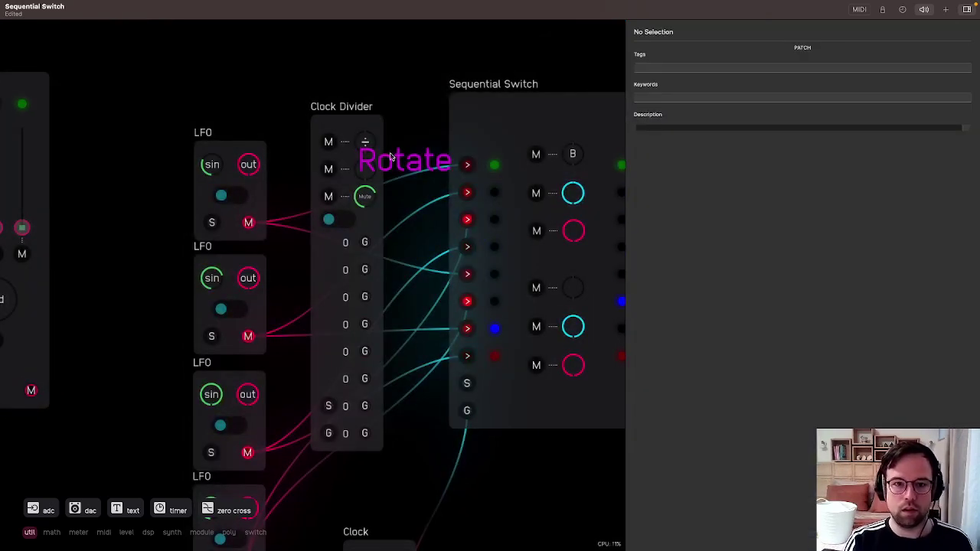
pyautogui.click(349, 121)
pyautogui.press('BackSpace')
pyautogui.scroll(-2, 433, 214)
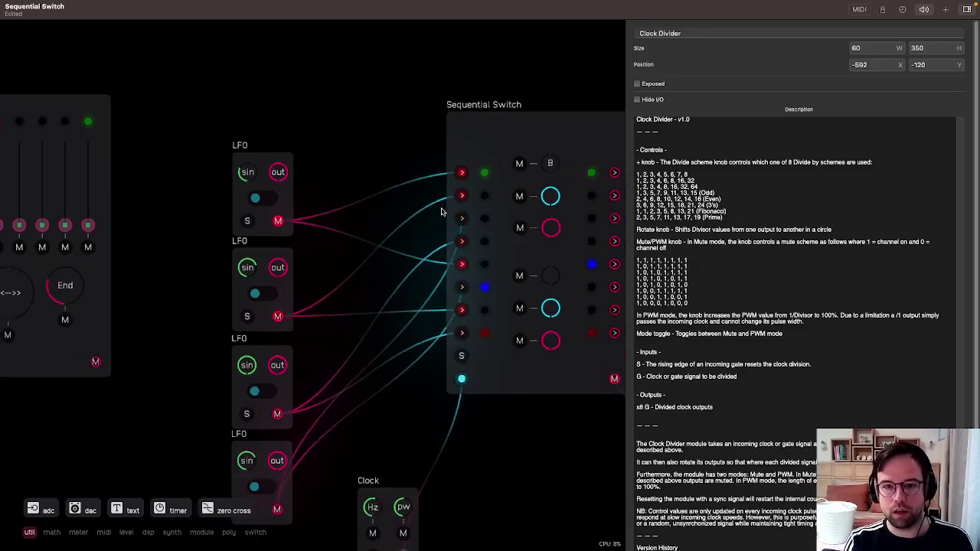
pyautogui.scroll(4, 614, 255)
pyautogui.scroll(-3, 442, 274)
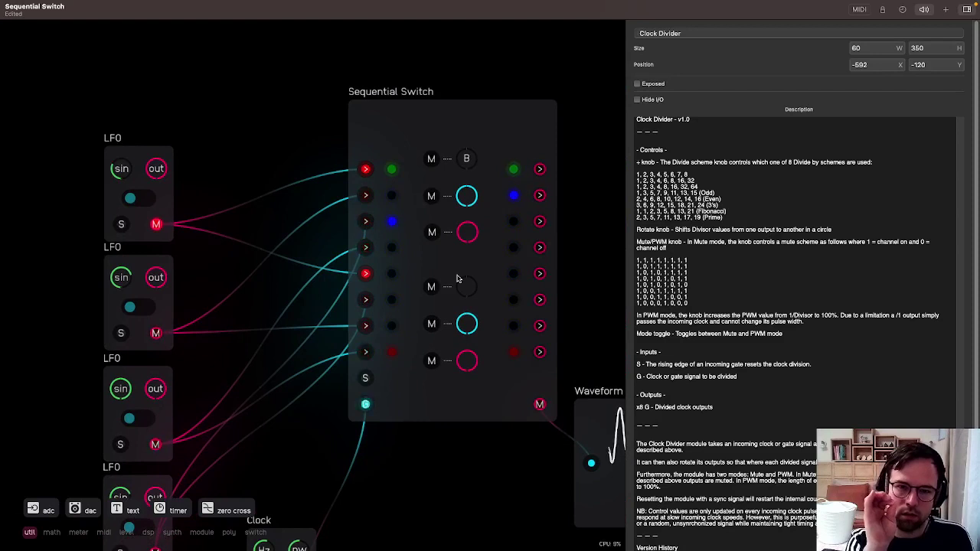
# Inside the Sequential Switch, nudge the top Mini Knob's B label to exposed position -2, -4.
pyautogui.click(525, 148)
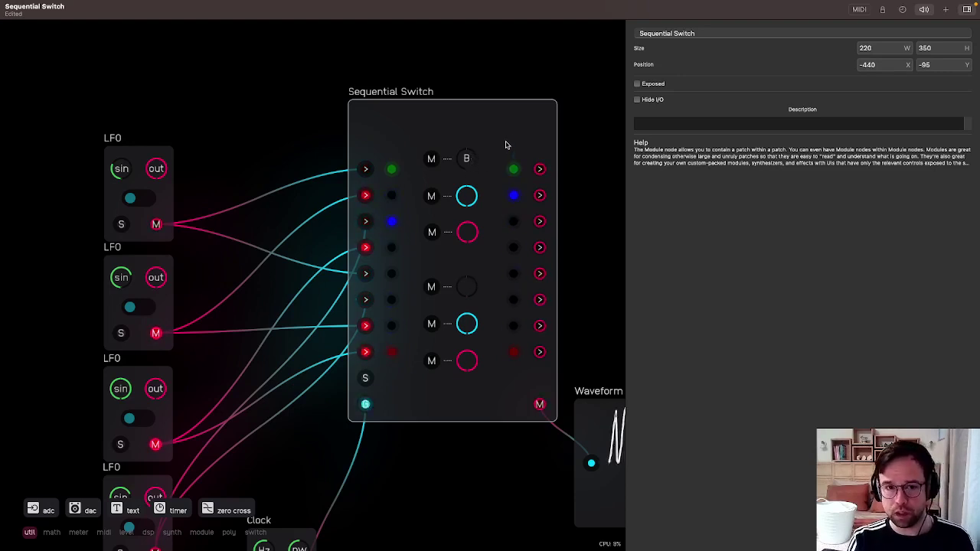
pyautogui.doubleClick(506, 150)
pyautogui.doubleClick(238, 168)
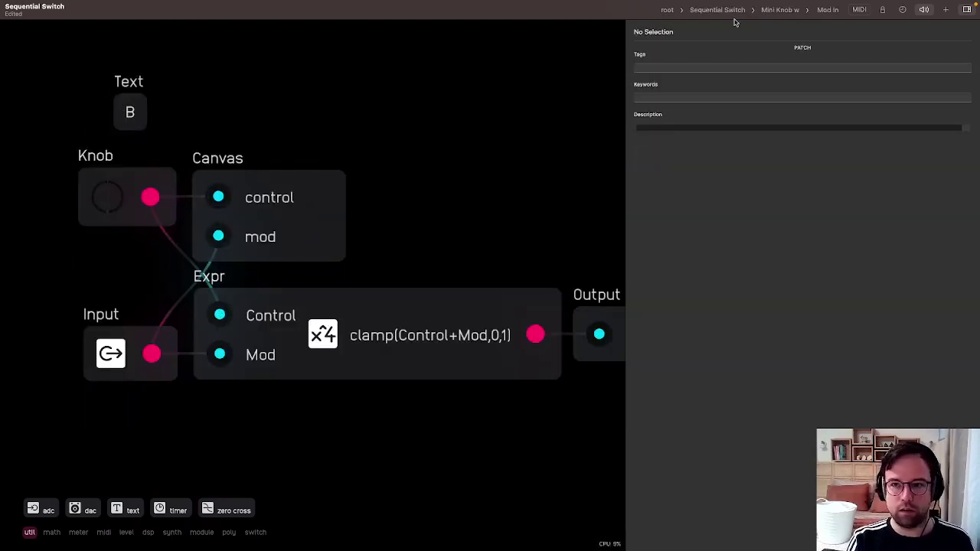
pyautogui.click(794, 9)
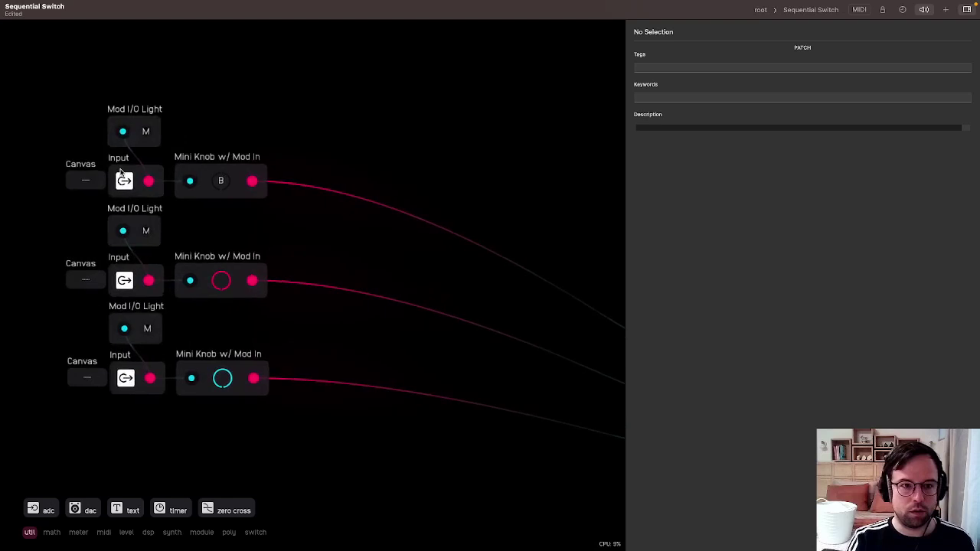
pyautogui.click(884, 10)
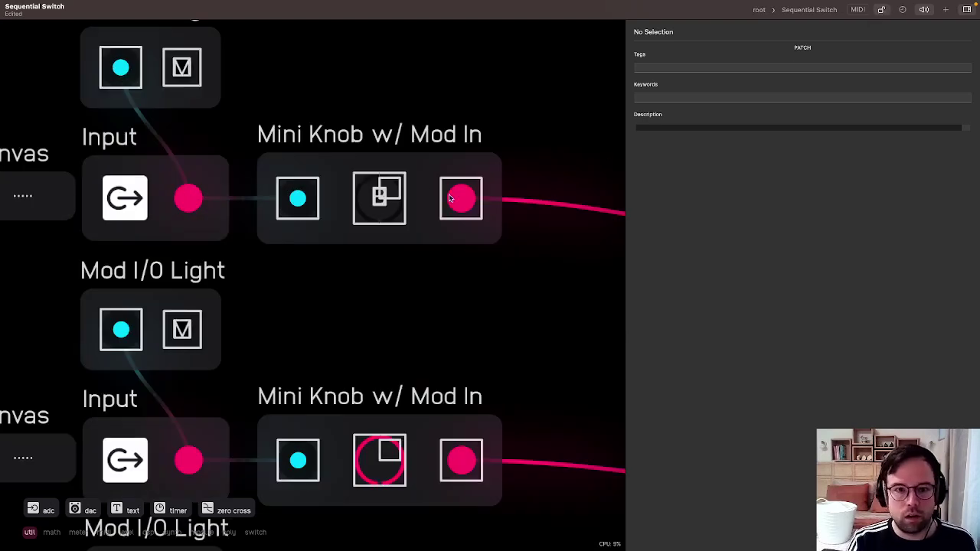
pyautogui.click(381, 202)
pyautogui.click(880, 11)
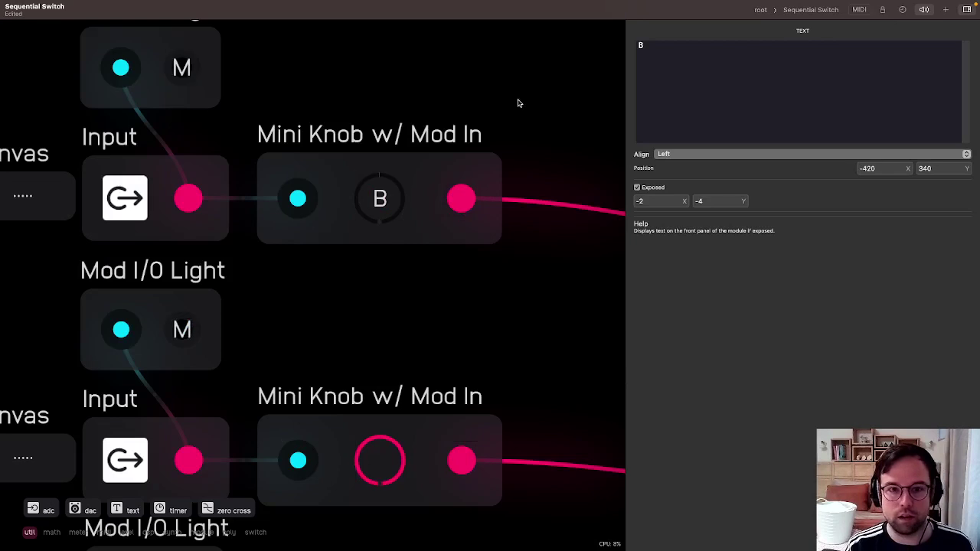
# Copy the B text node into the pink Mini Knob's module, place it above the Knob and change its text to <->.
pyautogui.doubleClick(430, 169)
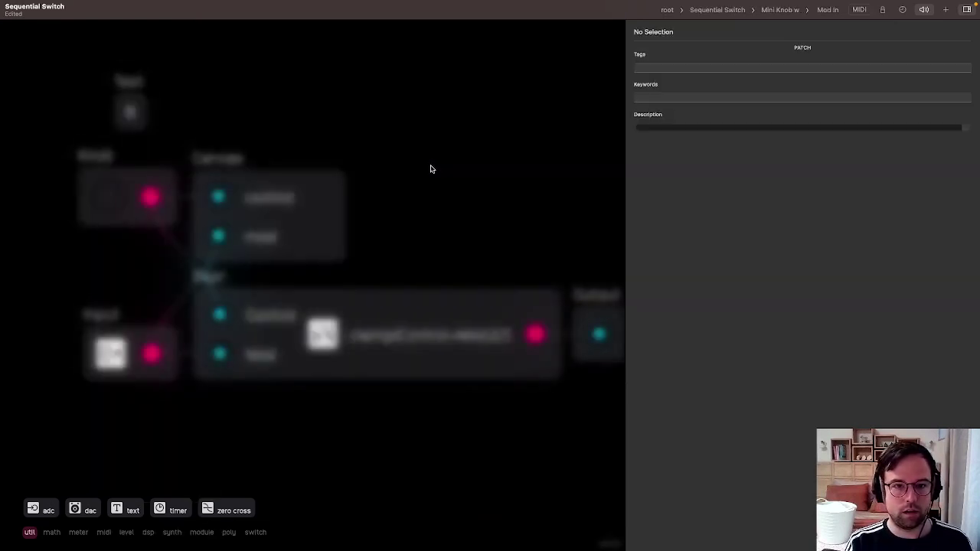
pyautogui.click(796, 10)
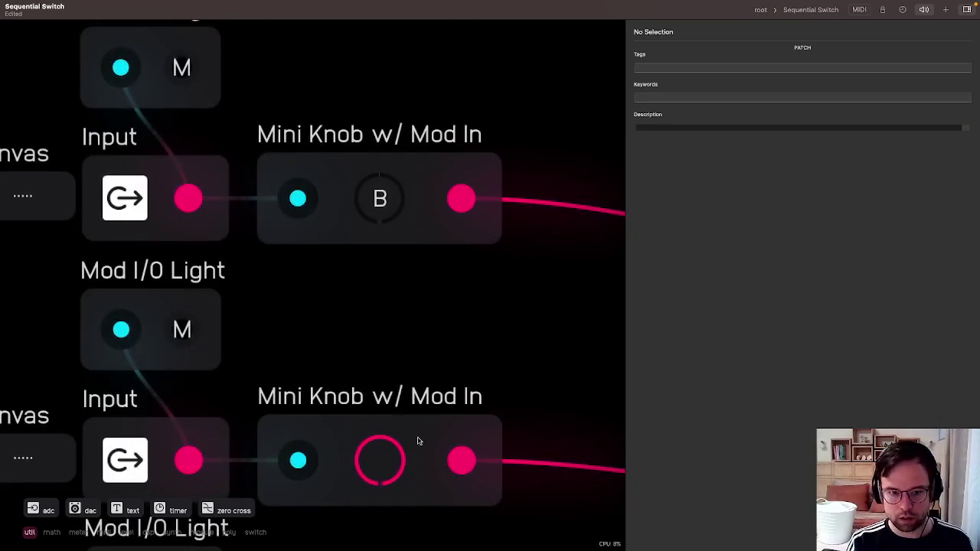
pyautogui.doubleClick(418, 441)
pyautogui.press('super+v')
pyautogui.moveTo(490, 289); pyautogui.dragTo(99, 115)
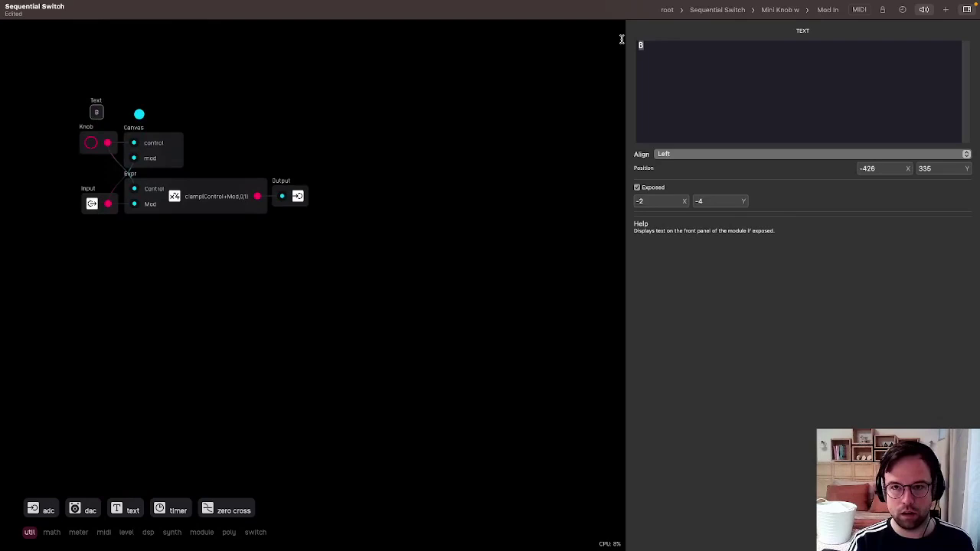
pyautogui.write('<>')
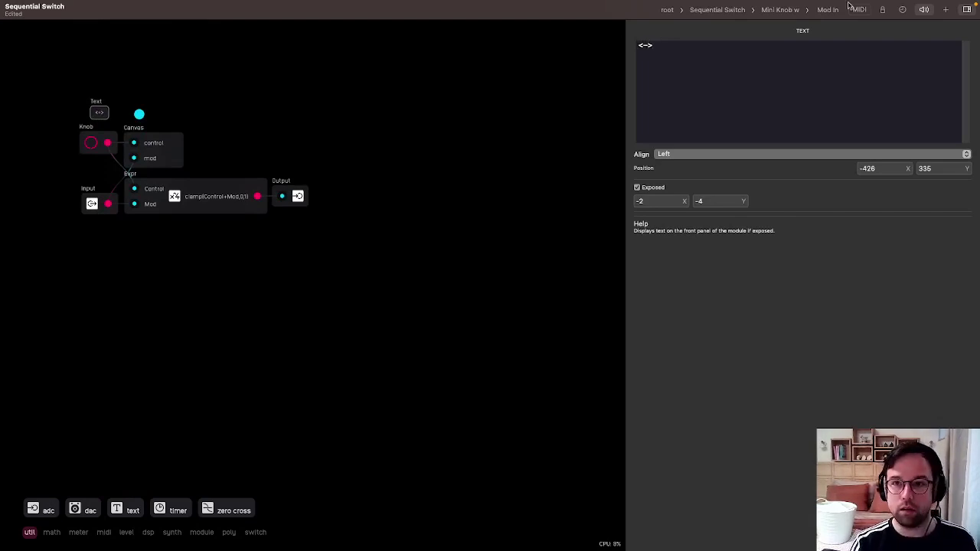
# Center the <-> label on the pink Mini Knob at exposed position -8, -3.
pyautogui.click(780, 10)
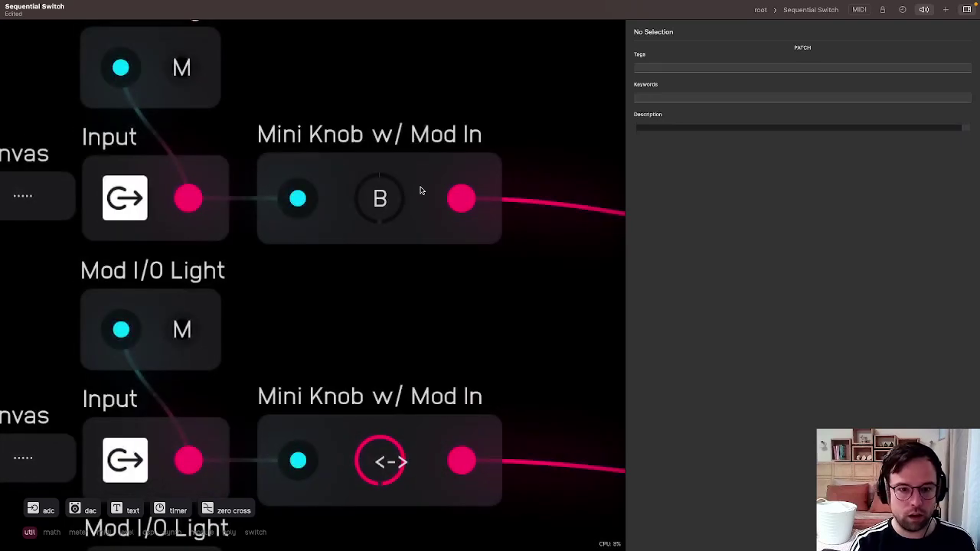
pyautogui.click(881, 11)
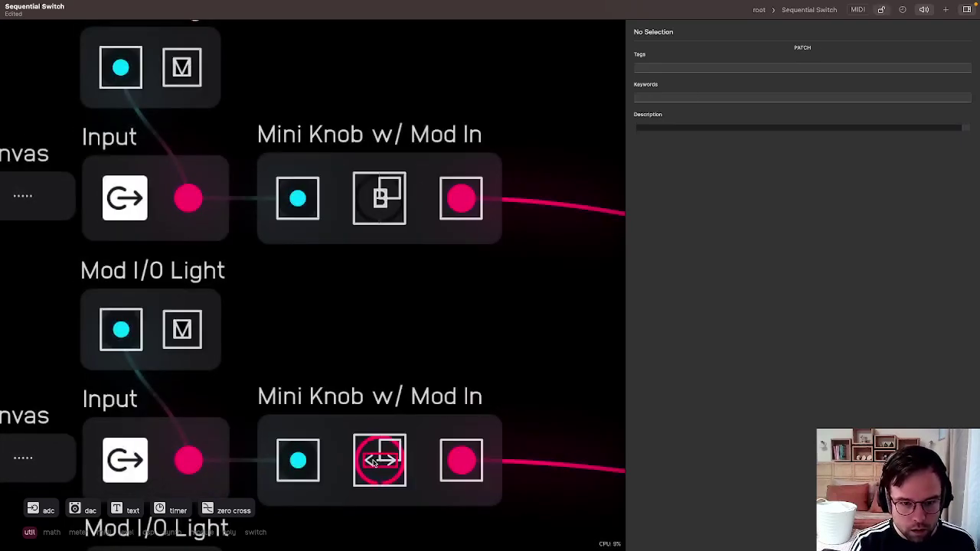
pyautogui.click(373, 461)
pyautogui.click(880, 9)
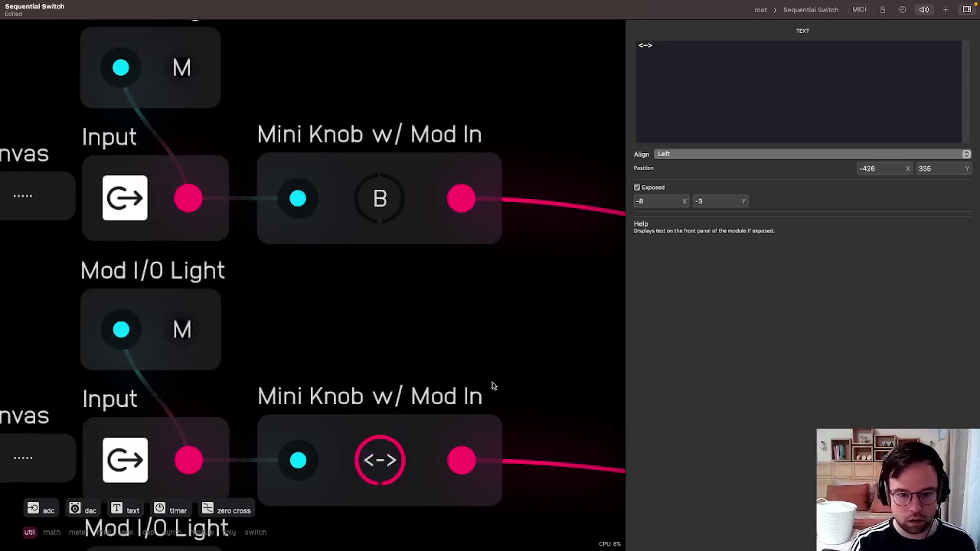
# Paste the text node into the cyan Mini Knob's module, change its text to E and place it above the Knob.
pyautogui.moveTo(490, 385); pyautogui.dragTo(540, 149)
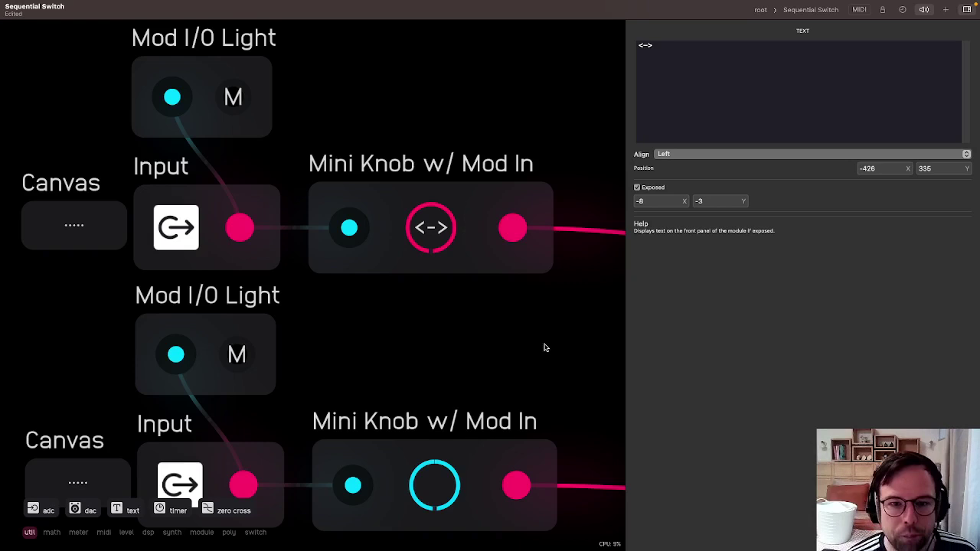
pyautogui.moveTo(544, 348); pyautogui.dragTo(513, 273)
pyautogui.doubleClick(452, 398)
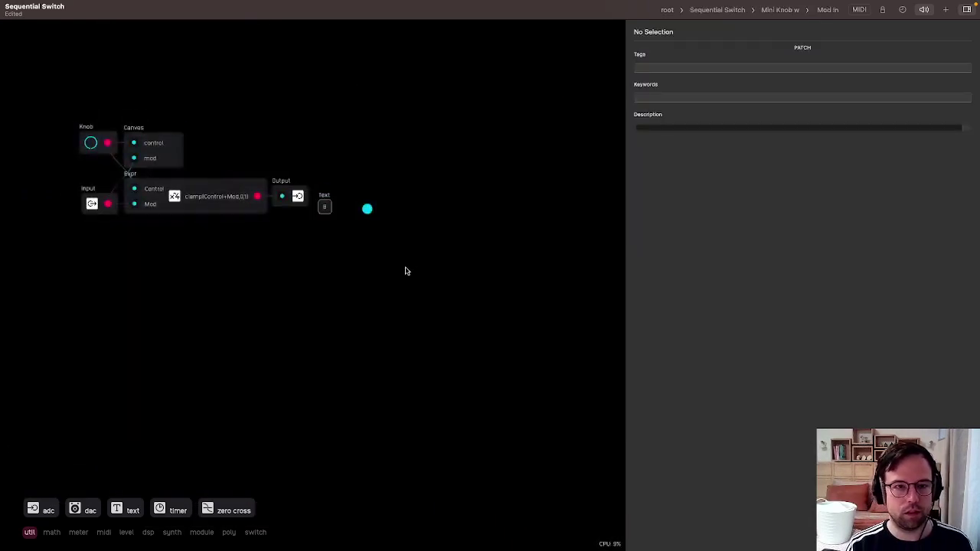
pyautogui.click(495, 279)
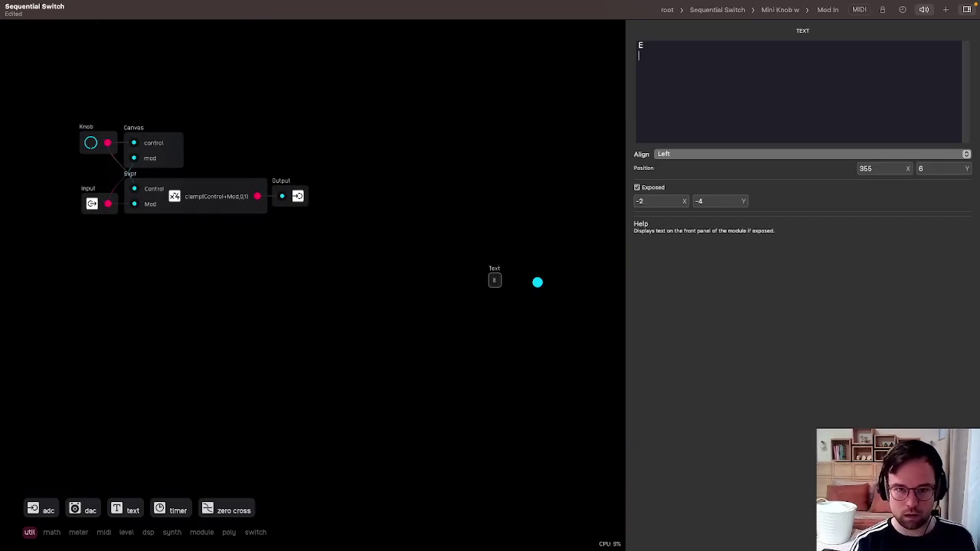
pyautogui.press('Escape')
pyautogui.moveTo(498, 281); pyautogui.dragTo(98, 118)
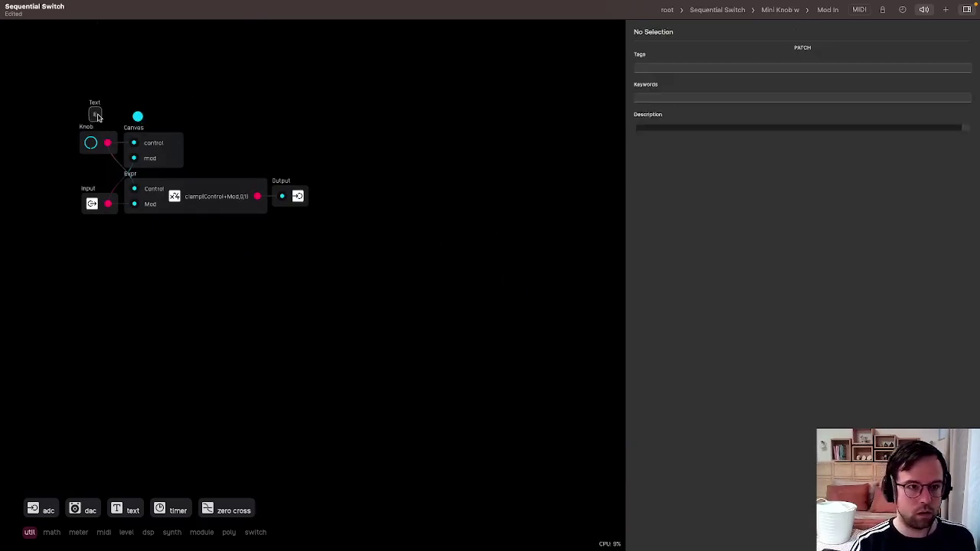
# Review the front panel from the root patch, and inside the Sequential Switch change the cyan Mini Knob's text to <->.
pyautogui.click(669, 11)
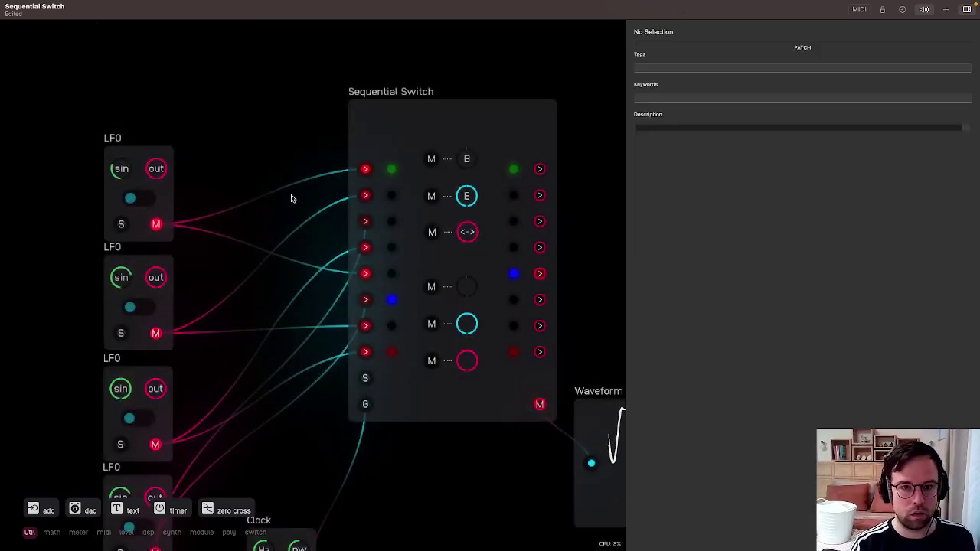
pyautogui.doubleClick(474, 149)
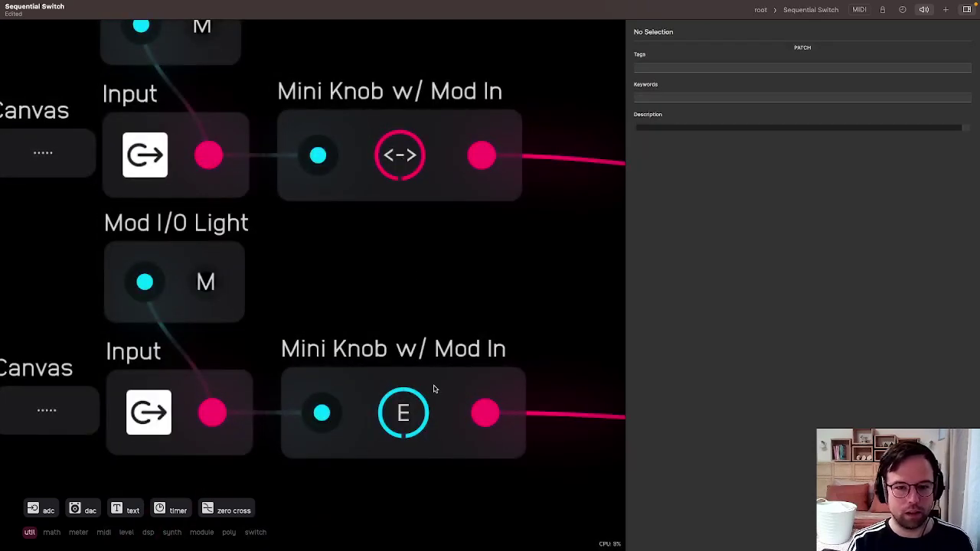
pyautogui.doubleClick(433, 388)
pyautogui.click(97, 114)
pyautogui.click(724, 48)
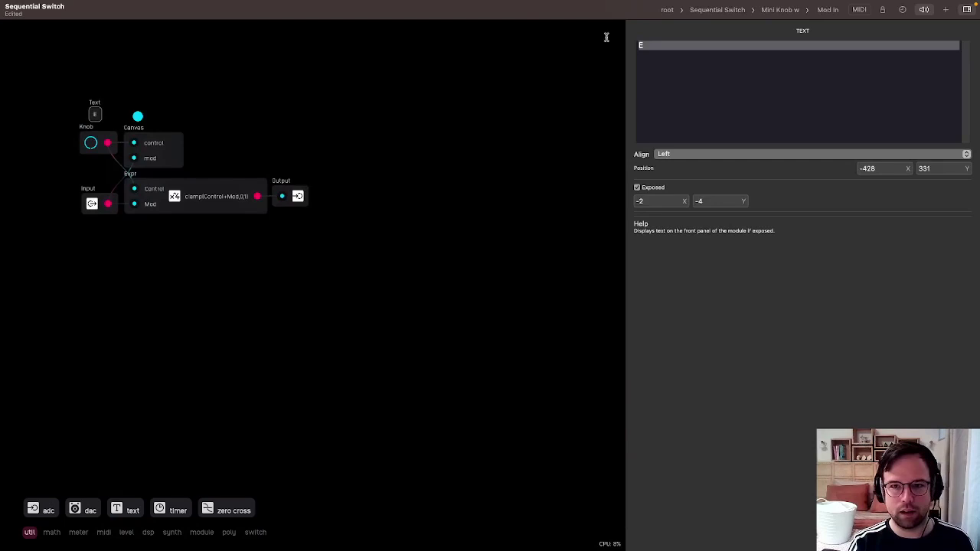
pyautogui.write('E')
pyautogui.write('<->')
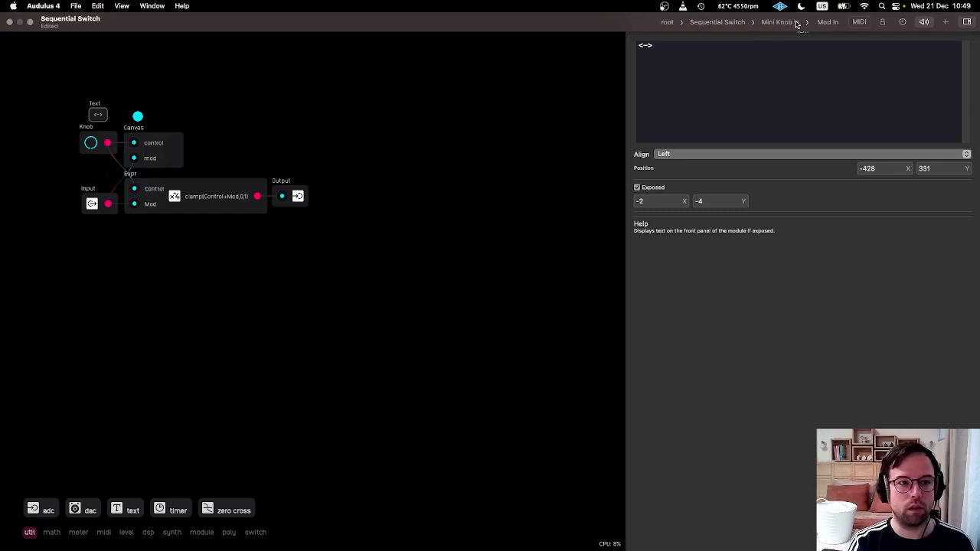
# Open the pink Mini Knob's module from the Sequential Switch, change its text to E and return to the Sequential Switch.
pyautogui.click(717, 22)
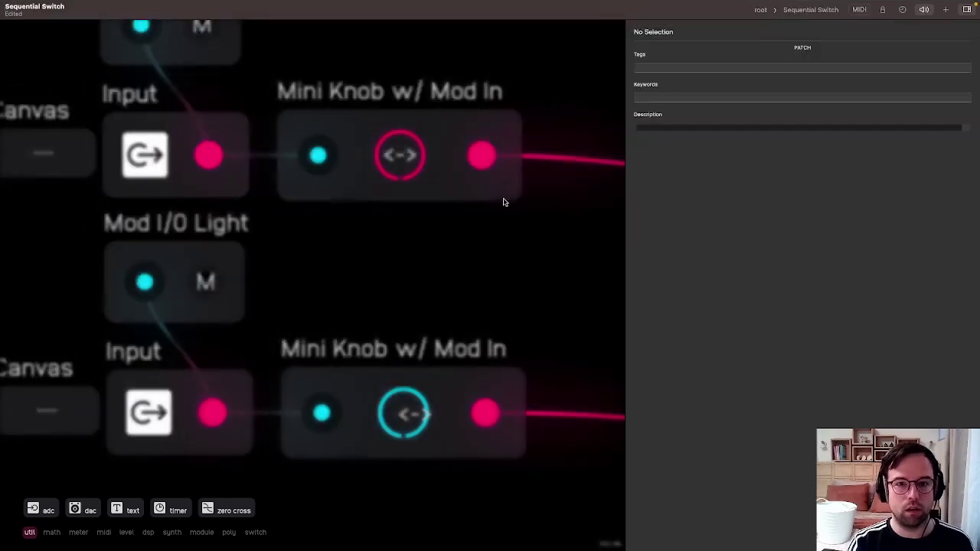
pyautogui.doubleClick(451, 125)
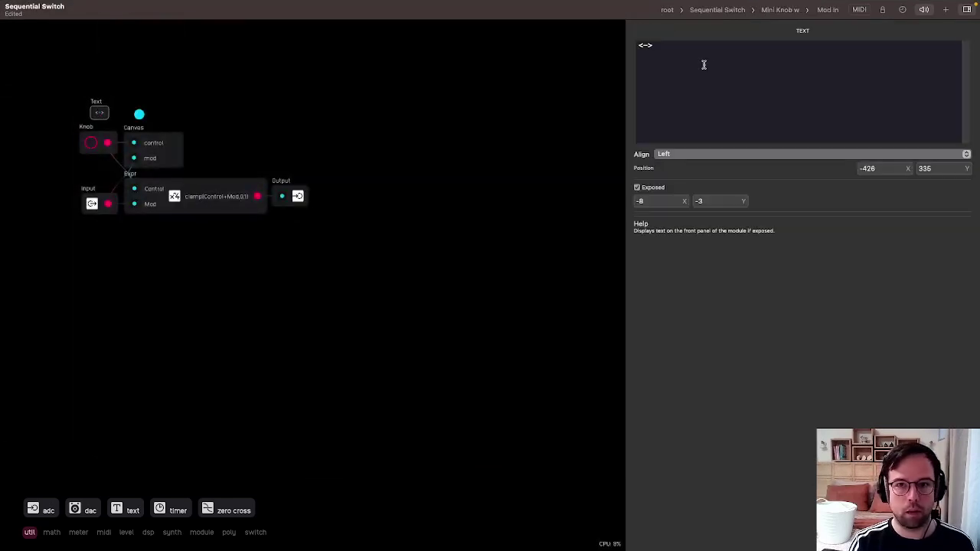
pyautogui.write('E')
pyautogui.click(780, 10)
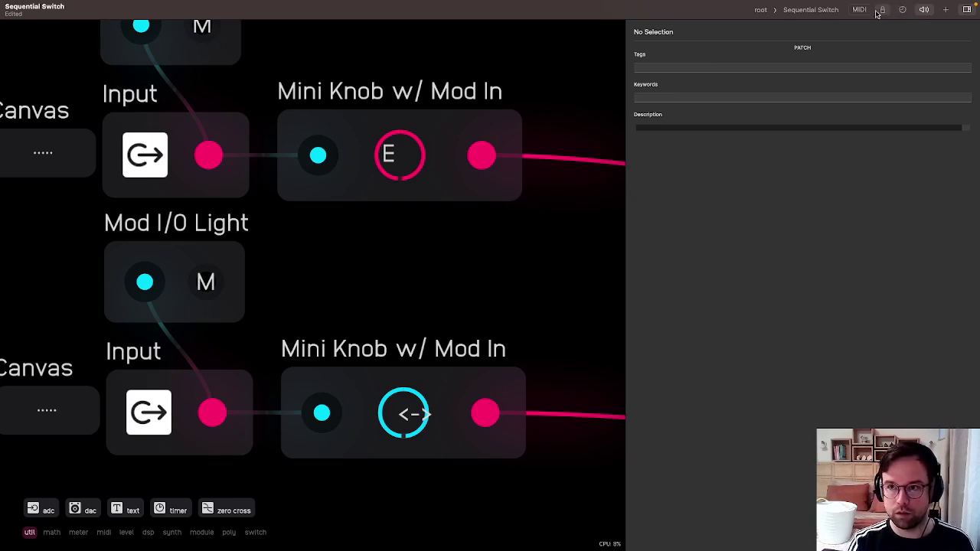
# With module editing enabled, center the E label on the pink knob and the <-> label at exposed position -8, -3, and return to root.
pyautogui.click(93, 6)
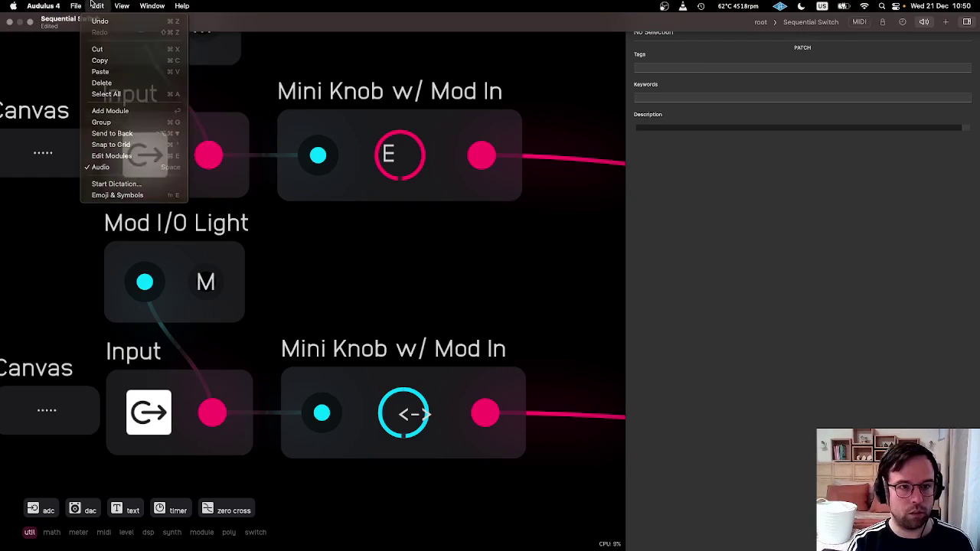
pyautogui.click(112, 155)
pyautogui.moveTo(385, 156); pyautogui.dragTo(403, 163)
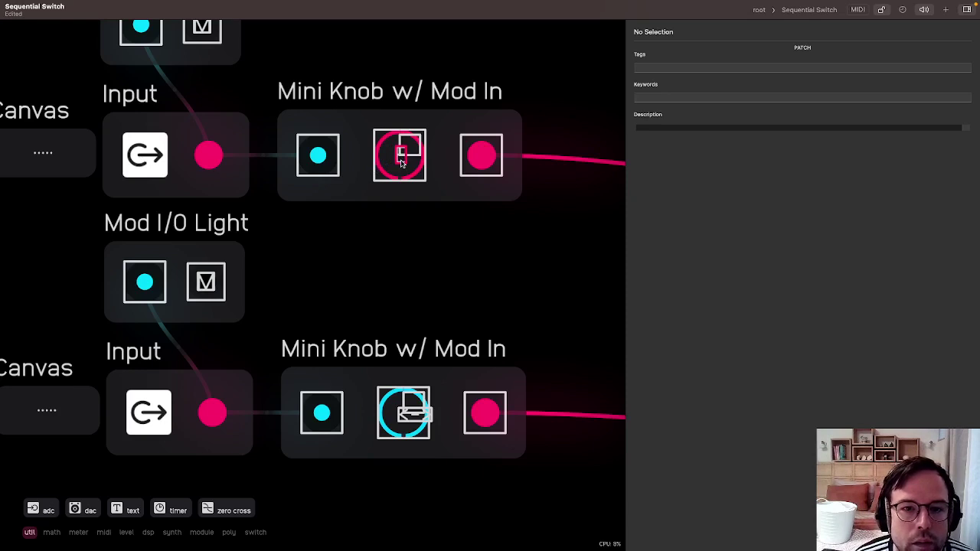
pyautogui.click(402, 163)
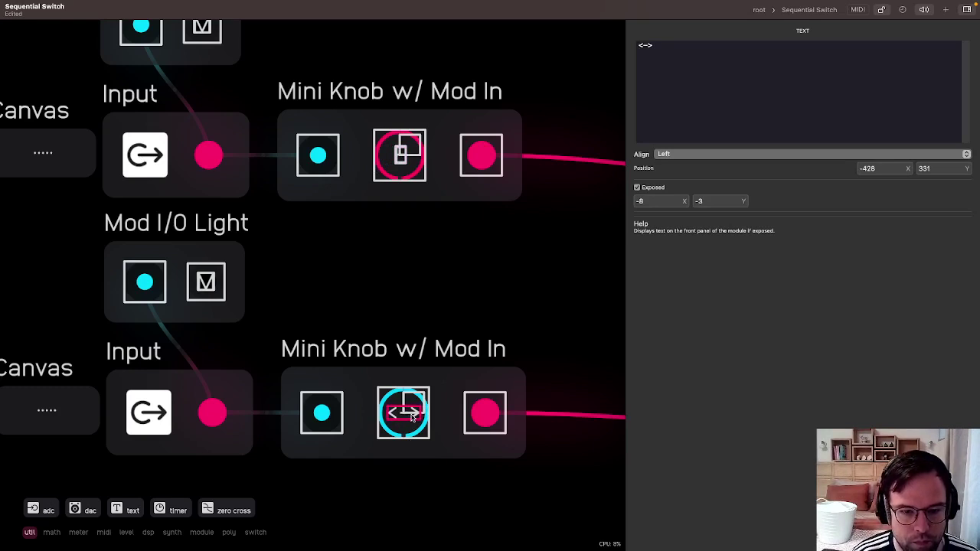
pyautogui.click(491, 254)
pyautogui.scroll(-3, 452, 391)
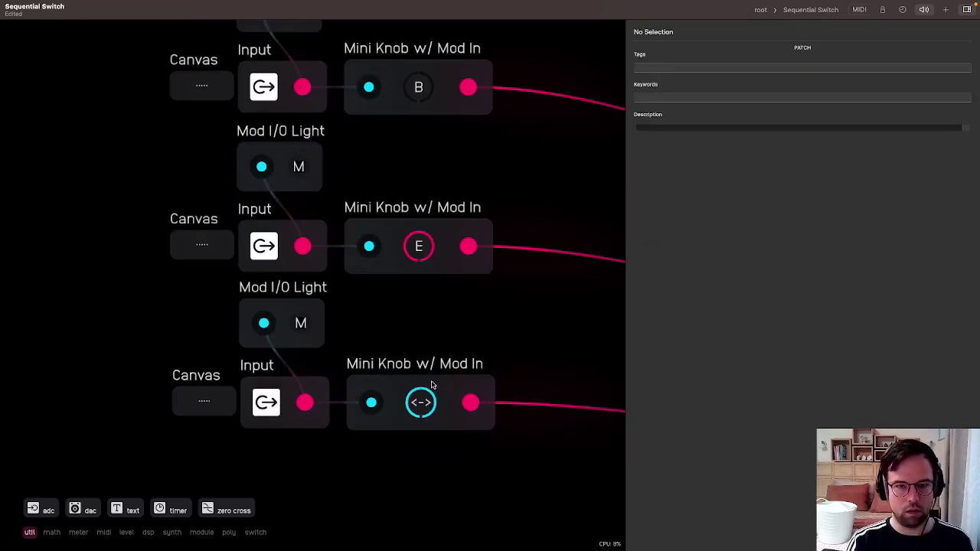
pyautogui.click(760, 10)
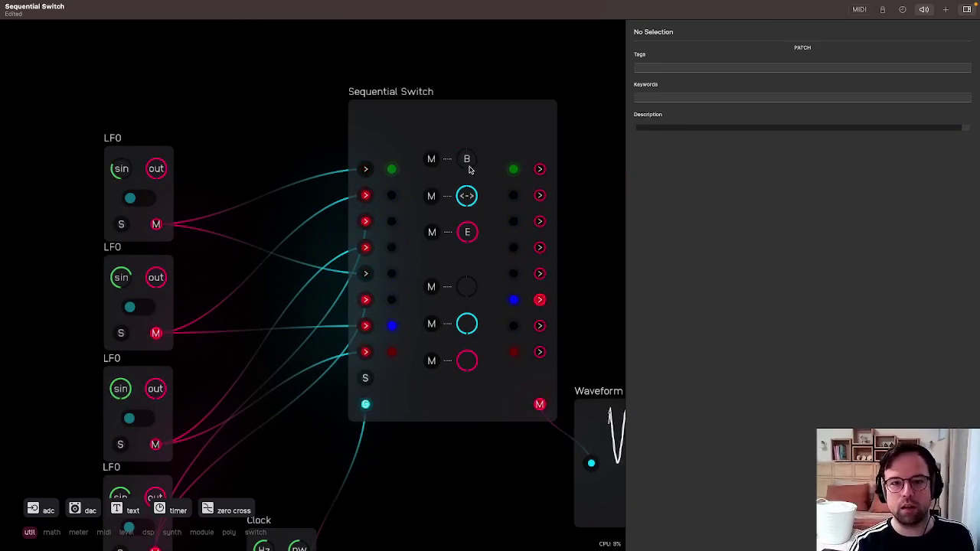
# Try moving the B Mini Knob on the Sequential Switch's front panel with module editing enabled, and undo the move.
pyautogui.click(882, 11)
pyautogui.moveTo(469, 161)
pyautogui.mouseDown()
pyautogui.moveTo(515, 130)
pyautogui.moveTo(498, 160)
pyautogui.moveTo(479, 161)
pyautogui.mouseUp()
pyautogui.press('super+z')
pyautogui.press('super+z')
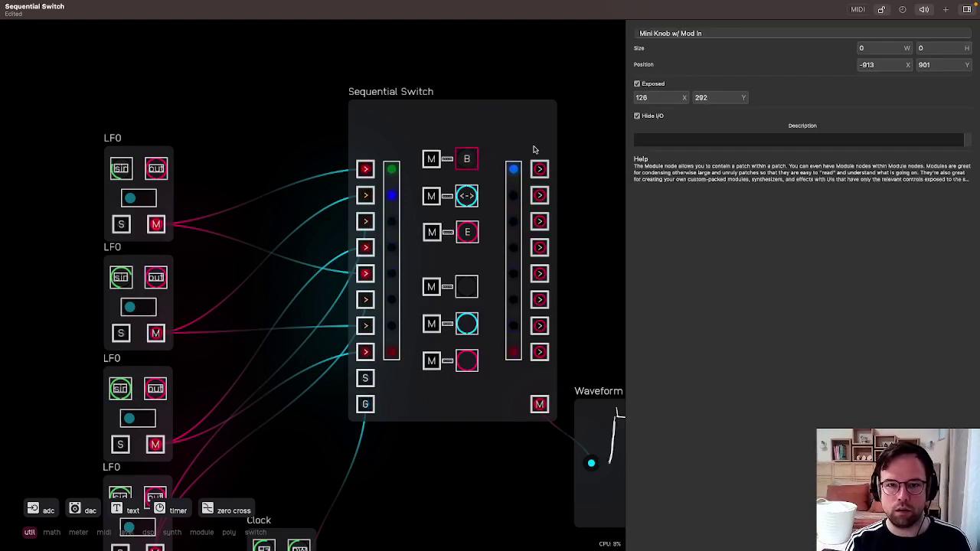
pyautogui.click(881, 10)
# Inside the Sequential Switch, turn off Hide I/O for the B Mini Knob and view the front panel from the root patch.
pyautogui.click(450, 116)
pyautogui.doubleClick(450, 117)
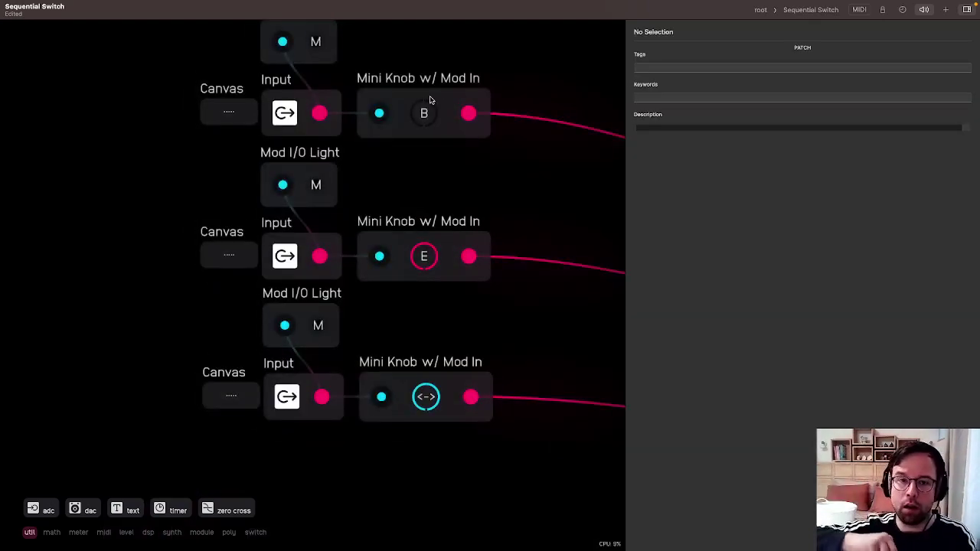
pyautogui.click(447, 100)
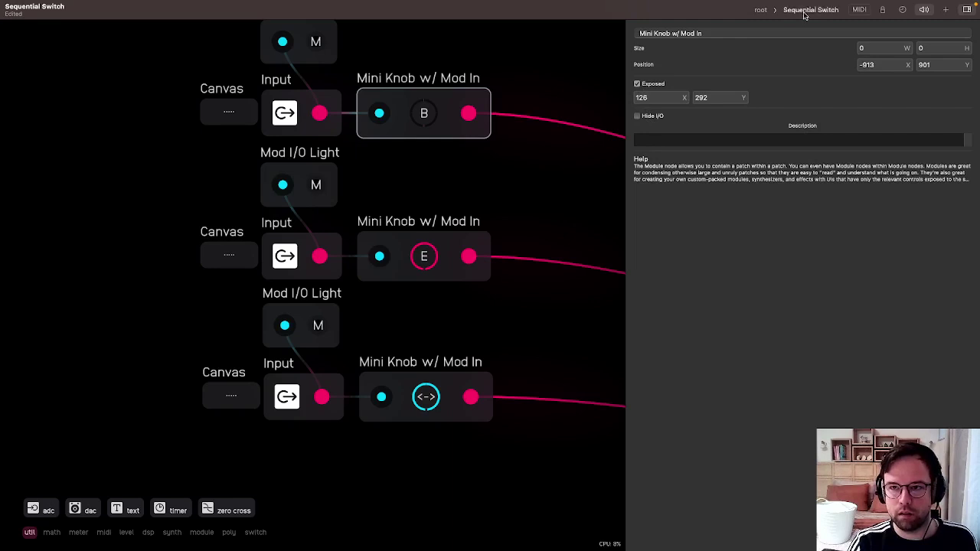
pyautogui.click(761, 9)
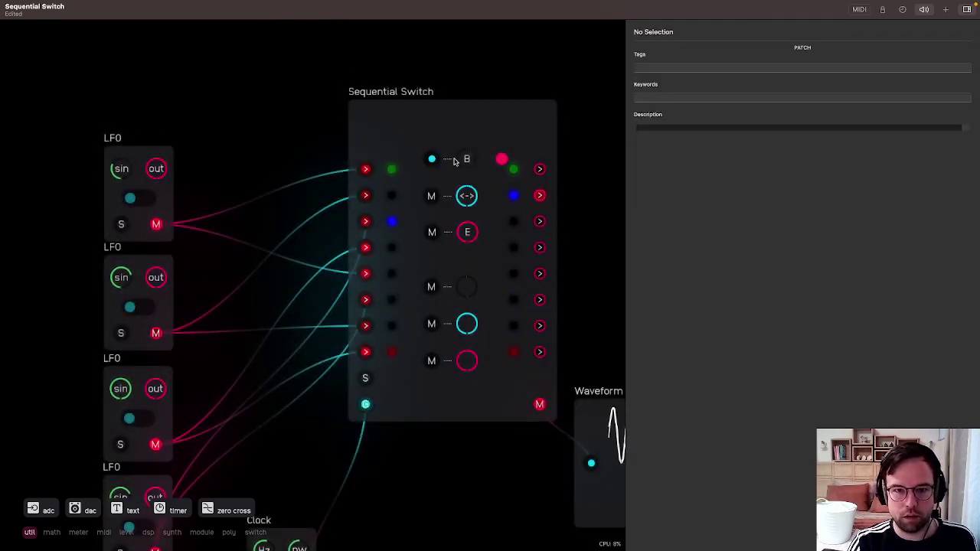
# Turn Hide I/O back on for the B Mini Knob inside the Sequential Switch and return to the root patch.
pyautogui.doubleClick(482, 125)
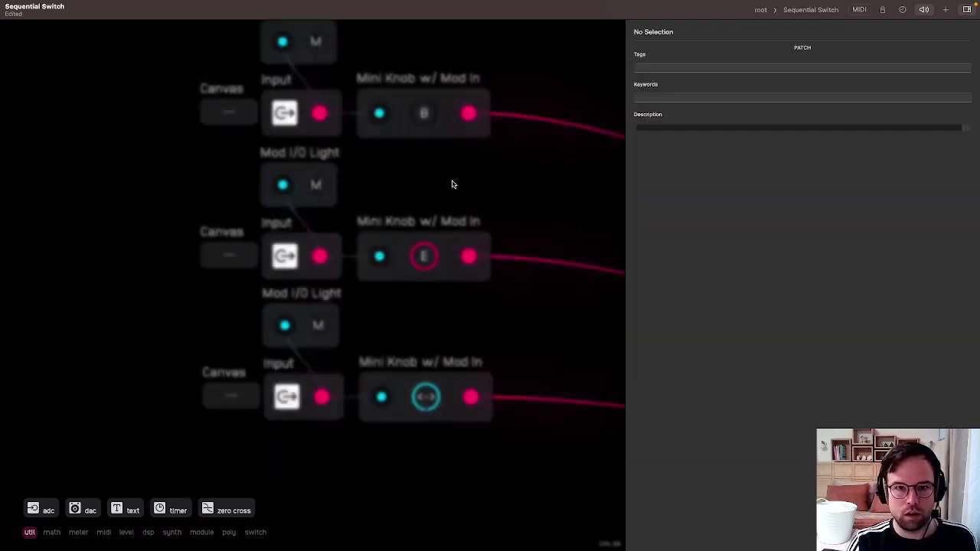
pyautogui.click(408, 99)
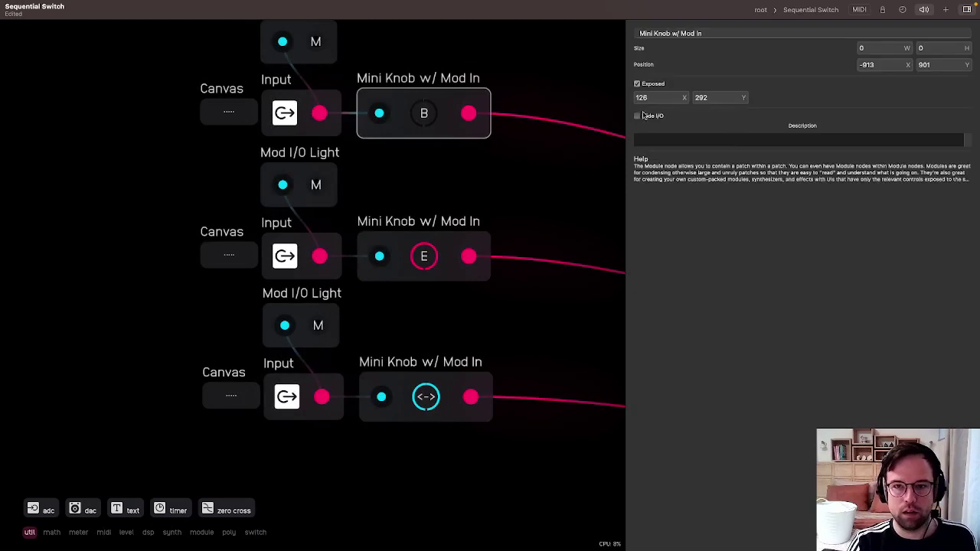
pyautogui.click(511, 103)
pyautogui.click(760, 10)
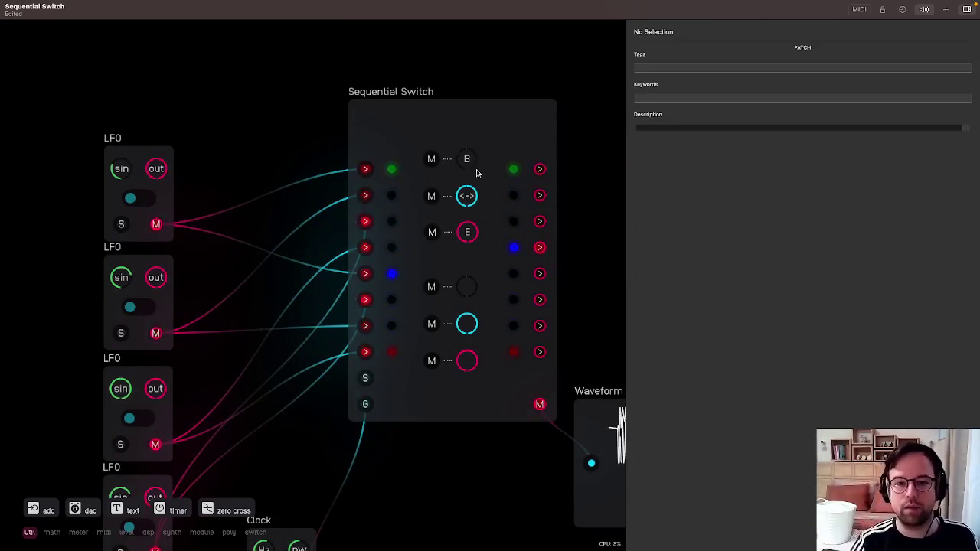
# Move the Clock to position -603, -295 and turn down the lower unlabelled pink Mini Knob on the Sequential Switch.
pyautogui.scroll(-1, 388, 177)
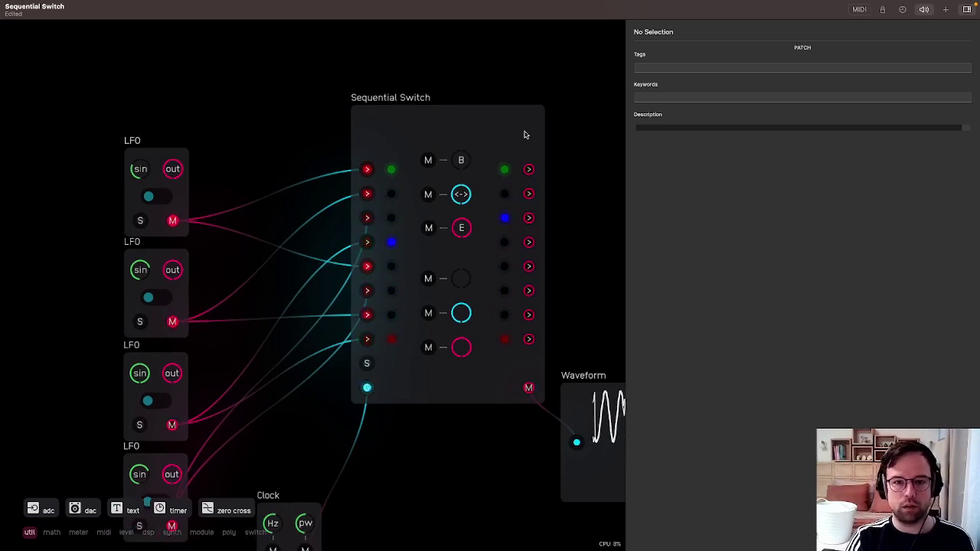
pyautogui.moveTo(490, 156); pyautogui.dragTo(418, 102)
pyautogui.scroll(-3, 451, 125)
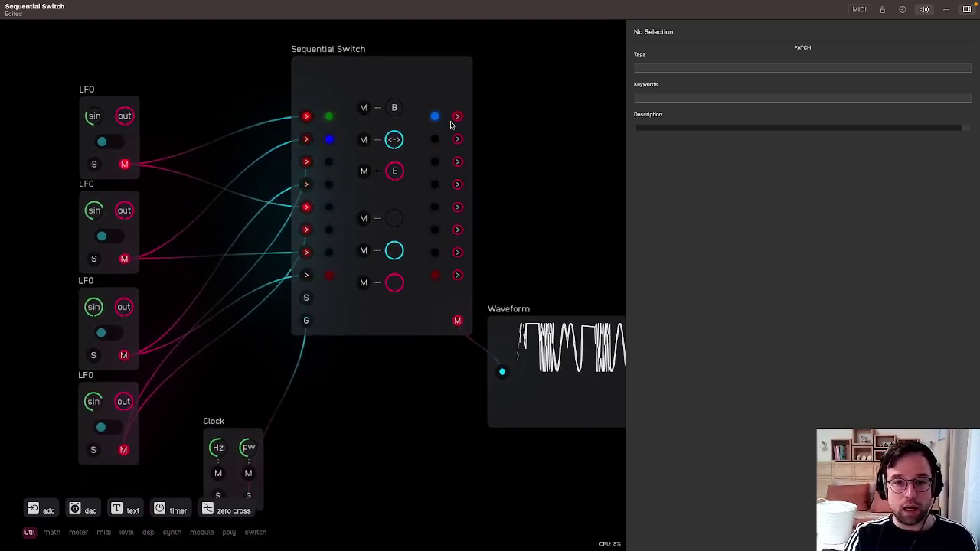
pyautogui.scroll(-1, 341, 307)
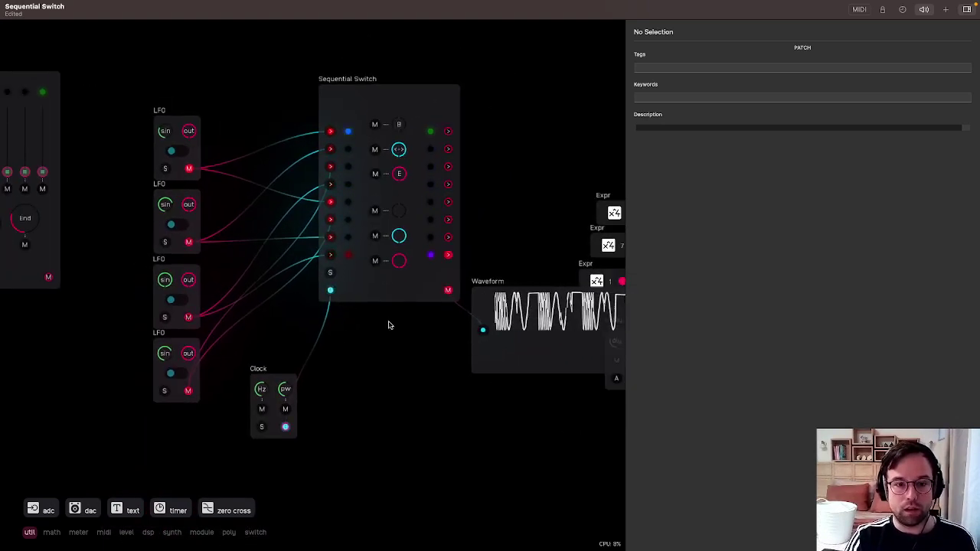
pyautogui.moveTo(258, 372); pyautogui.dragTo(230, 352)
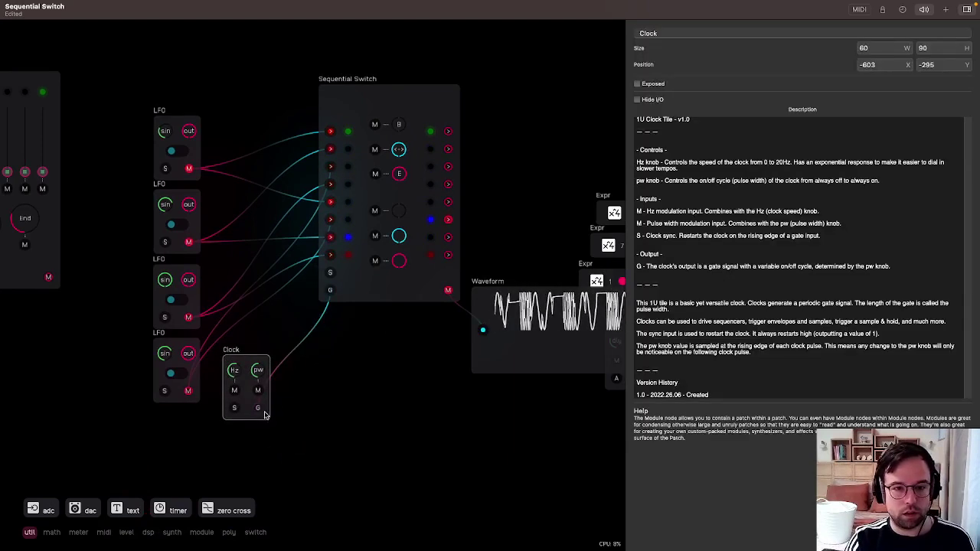
pyautogui.moveTo(330, 272); pyautogui.dragTo(321, 327)
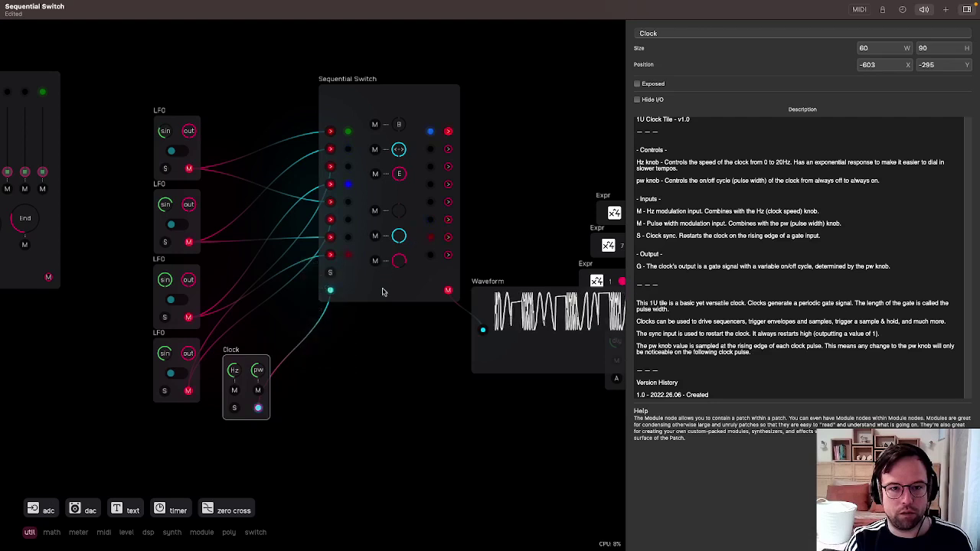
pyautogui.click(405, 356)
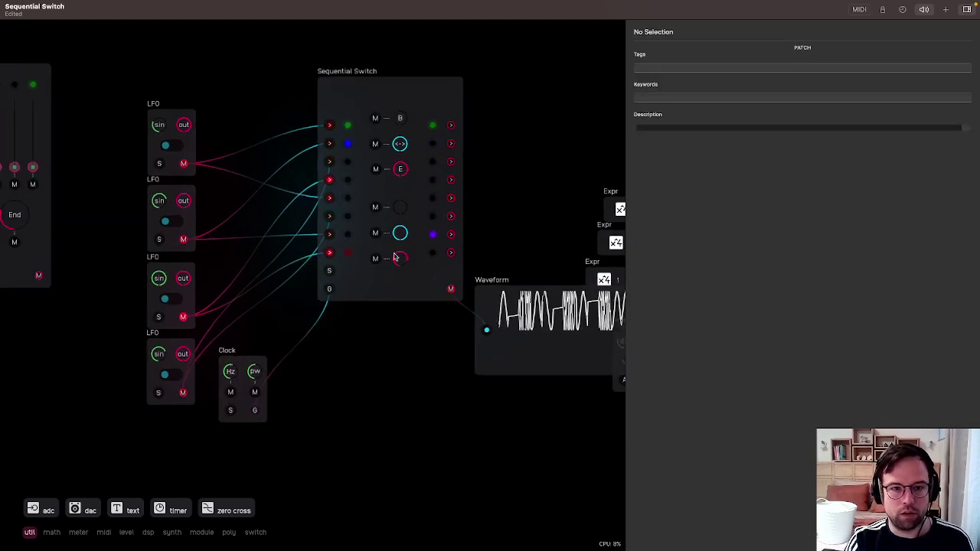
pyautogui.click(411, 292)
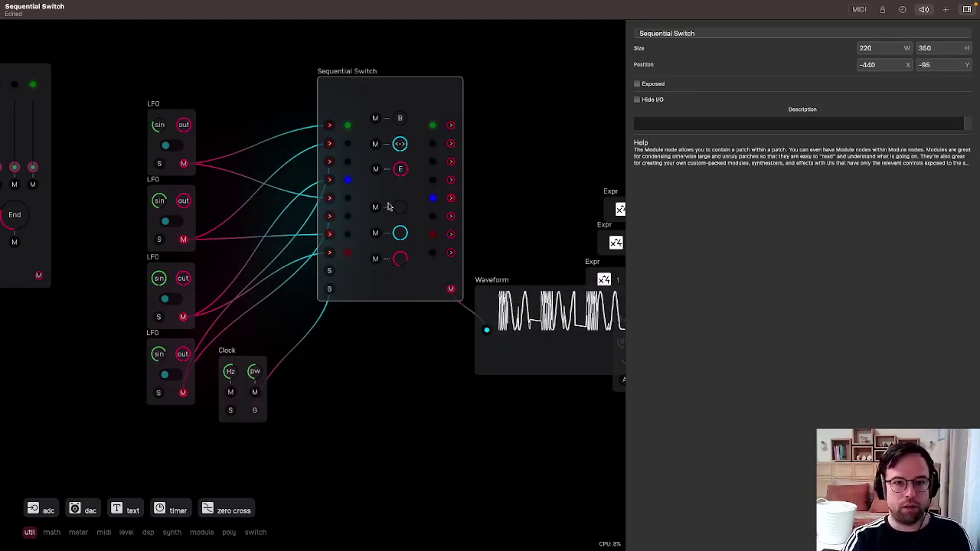
# Move the Waveform display below the Sequential Switch to position -218, -353.
pyautogui.moveTo(451, 288); pyautogui.dragTo(520, 208)
pyautogui.rightClick(519, 159)
pyautogui.click(516, 145)
pyautogui.moveTo(524, 327); pyautogui.dragTo(501, 409)
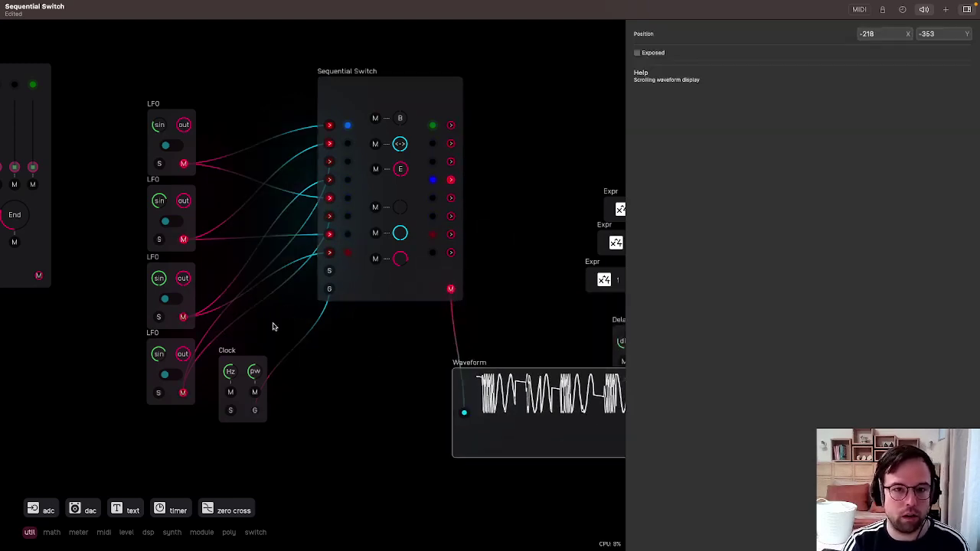
# Search the user library for quantize, add the Quantizer Tile to the patch and place it just right of the Sequential Switch.
pyautogui.hscroll(5, 521, 264)
pyautogui.scroll(3, 520, 264)
pyautogui.rightClick(399, 231)
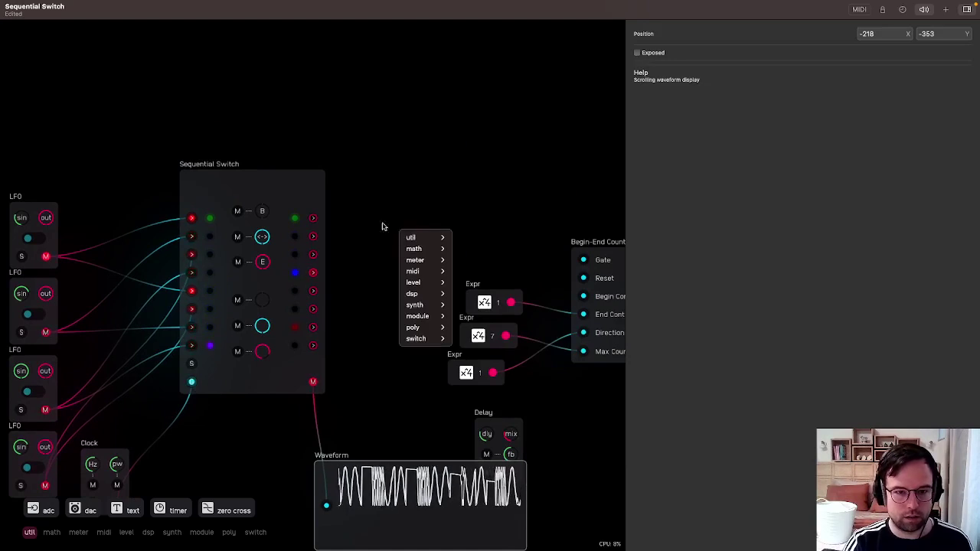
pyautogui.moveTo(436, 321)
pyautogui.press('Escape')
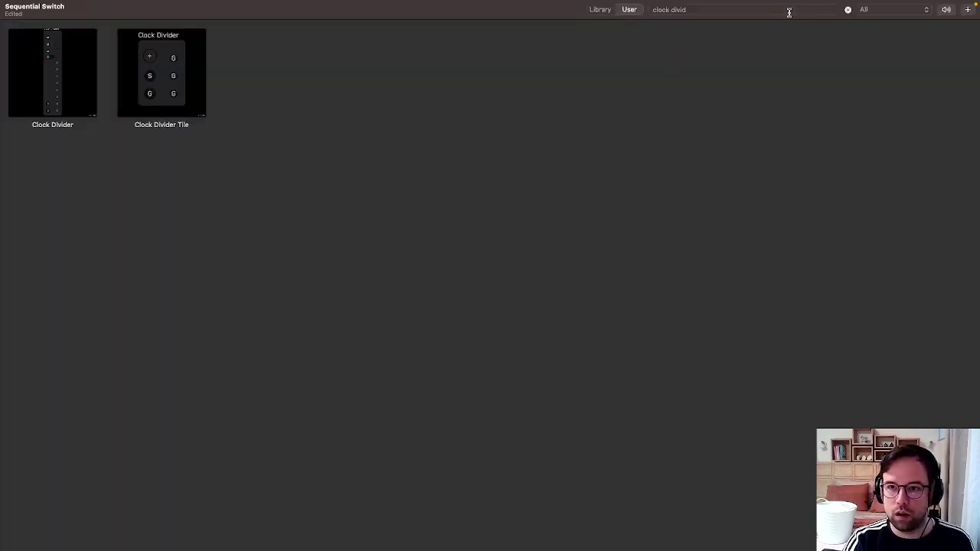
pyautogui.click(787, 11)
pyautogui.press('super+a')
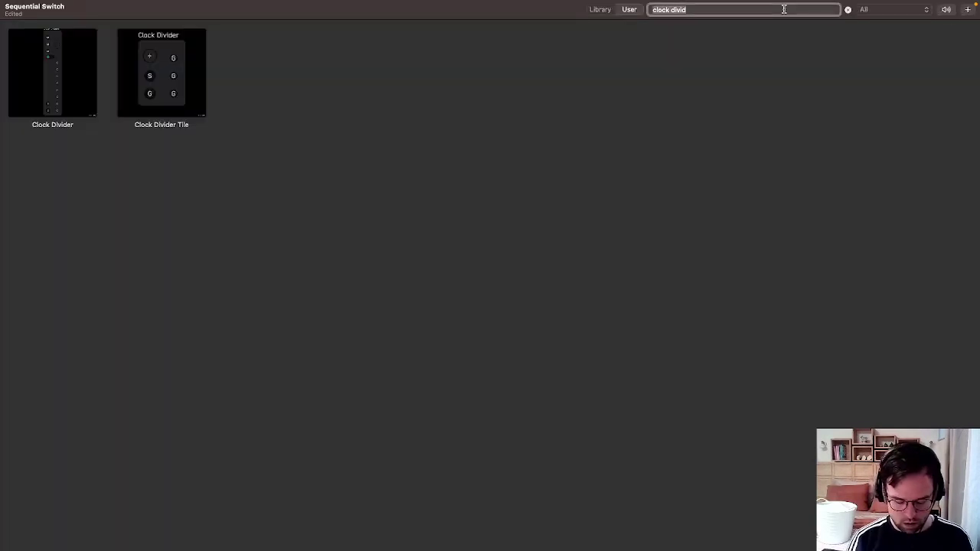
pyautogui.write('quantize')
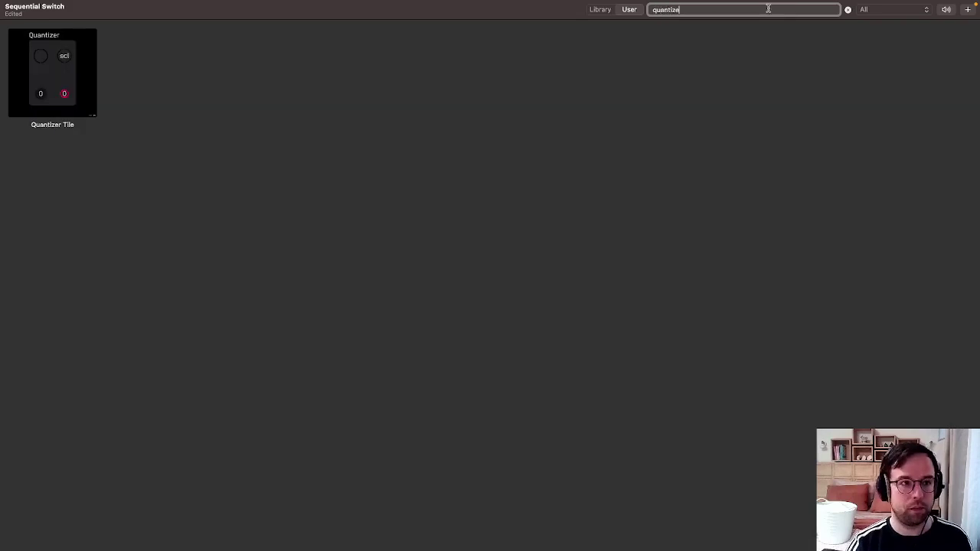
pyautogui.click(51, 75)
pyautogui.moveTo(494, 256); pyautogui.dragTo(397, 231)
pyautogui.click(400, 367)
# Delete the leftover Expr, counter, Value, Mux, Demux and Delay nodes and the 8 Step Sequencer, and move the Waveform to -269, -482.
pyautogui.scroll(-5, 317, 269)
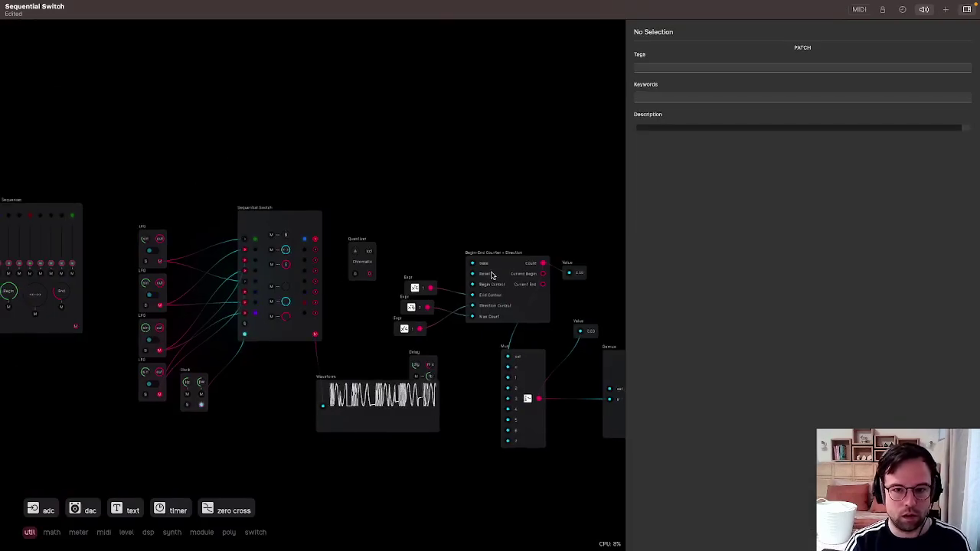
pyautogui.moveTo(324, 149)
pyautogui.mouseDown()
pyautogui.moveTo(253, 270)
pyautogui.moveTo(407, 363)
pyautogui.moveTo(483, 164)
pyautogui.moveTo(336, 150)
pyautogui.mouseUp()
pyautogui.click(237, 330)
pyautogui.moveTo(230, 329); pyautogui.dragTo(211, 374)
pyautogui.moveTo(278, 215); pyautogui.dragTo(520, 195)
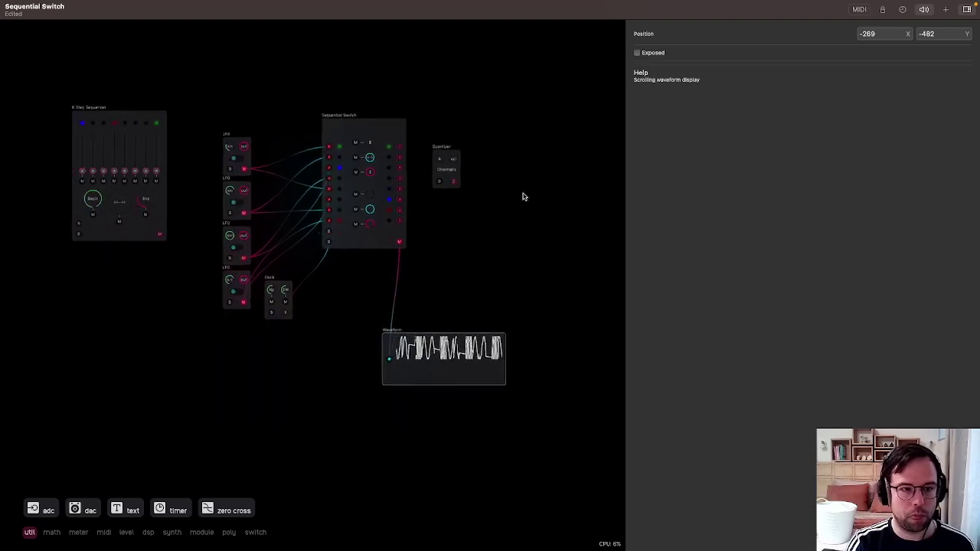
pyautogui.click(149, 111)
pyautogui.click(526, 138)
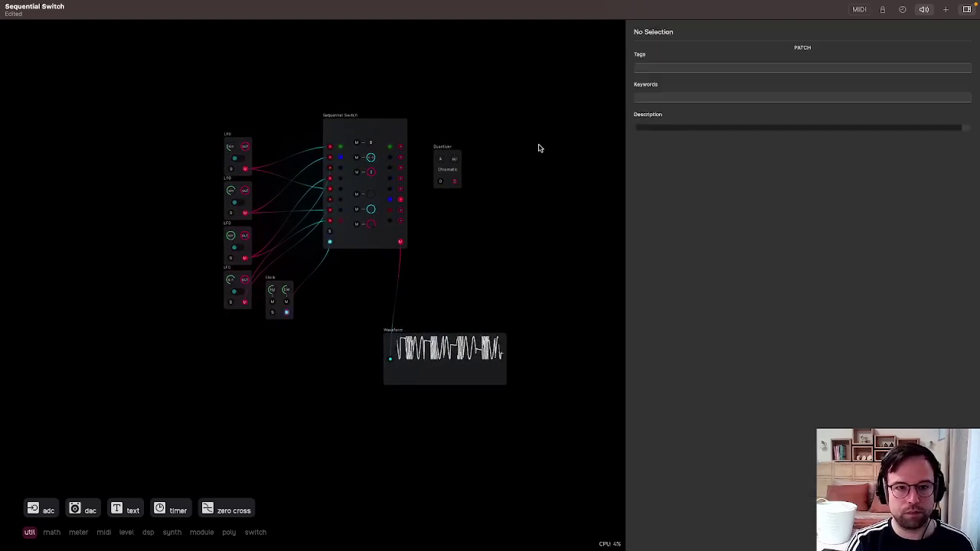
# Move the four LFOs further left of the Sequential Switch and place the Clock below them at position -740, -232.
pyautogui.scroll(2, 528, 152)
pyautogui.moveTo(518, 149); pyautogui.dragTo(432, 190)
pyautogui.moveTo(119, 160)
pyautogui.mouseDown()
pyautogui.moveTo(83, 337)
pyautogui.moveTo(99, 335)
pyautogui.mouseUp()
pyautogui.click(125, 227)
pyautogui.moveTo(116, 149)
pyautogui.mouseDown()
pyautogui.moveTo(90, 345)
pyautogui.moveTo(94, 264)
pyautogui.mouseUp()
pyautogui.click(154, 268)
pyautogui.moveTo(142, 354); pyautogui.dragTo(85, 328)
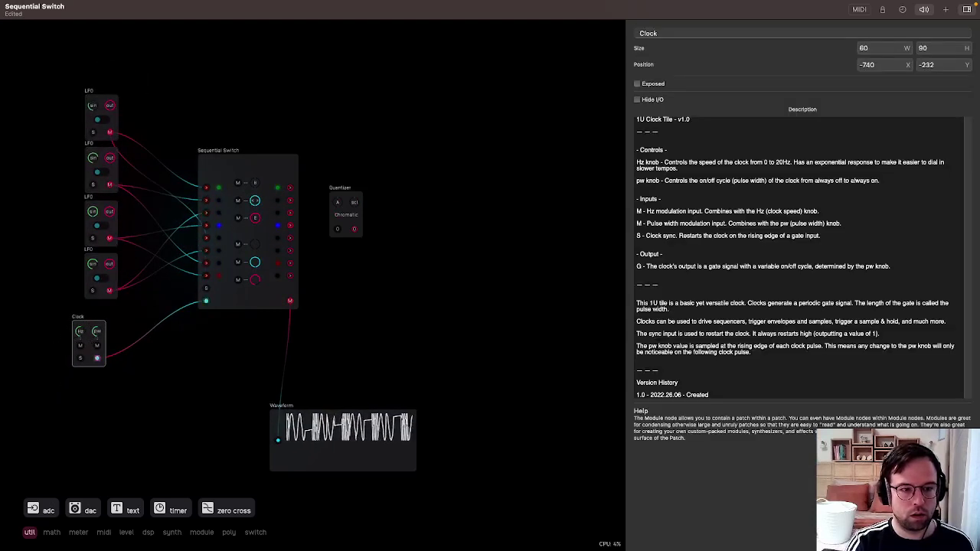
# Search the user library for mini, add the East Coast Minisynth and place it to the right of the Quantizer.
pyautogui.click(400, 278)
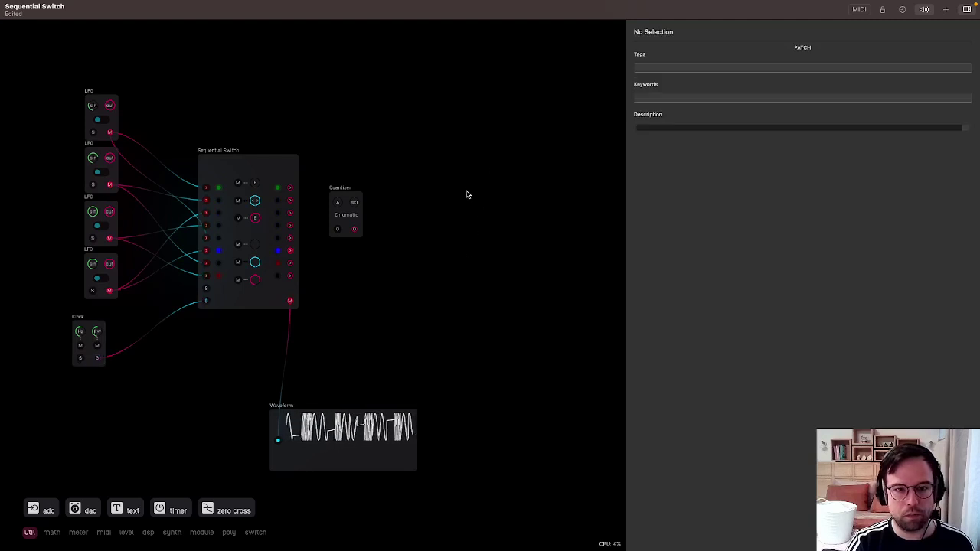
pyautogui.click(946, 11)
pyautogui.click(693, 7)
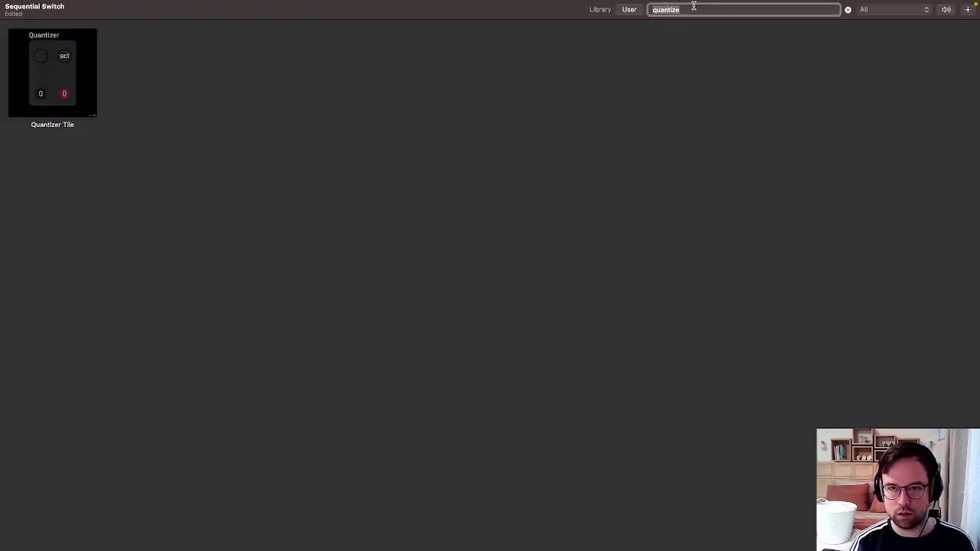
pyautogui.write('mini')
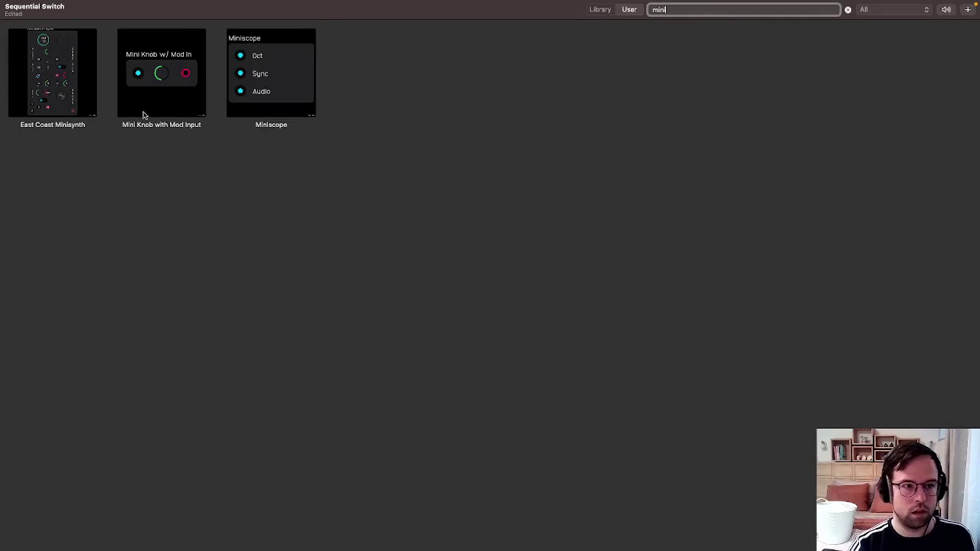
pyautogui.click(33, 75)
pyautogui.moveTo(452, 217); pyautogui.dragTo(402, 140)
pyautogui.click(385, 268)
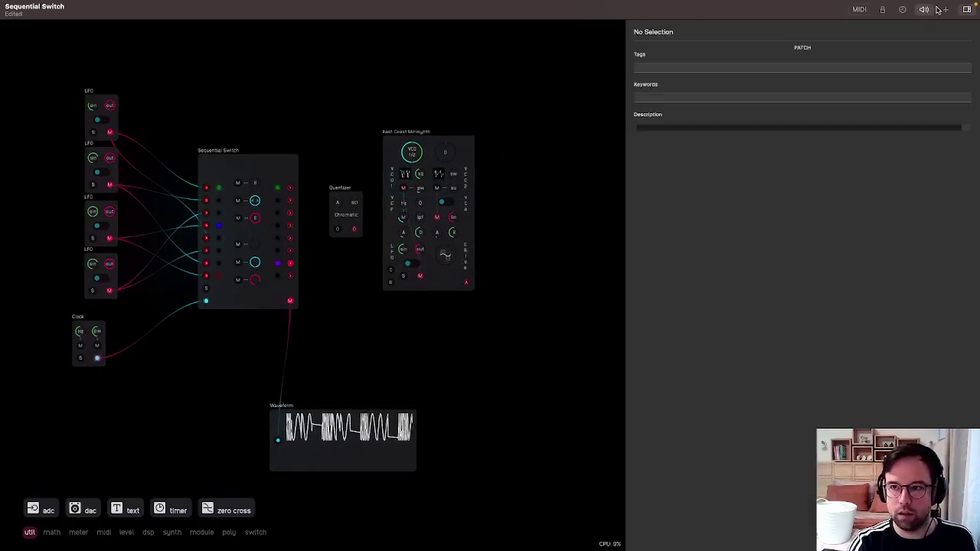
# Search the built-in library for modulation and add the Modulation to Octave Converter Tile between the Sequential Switch and the Minisynth.
pyautogui.click(944, 9)
pyautogui.click(676, 10)
pyautogui.write('mod')
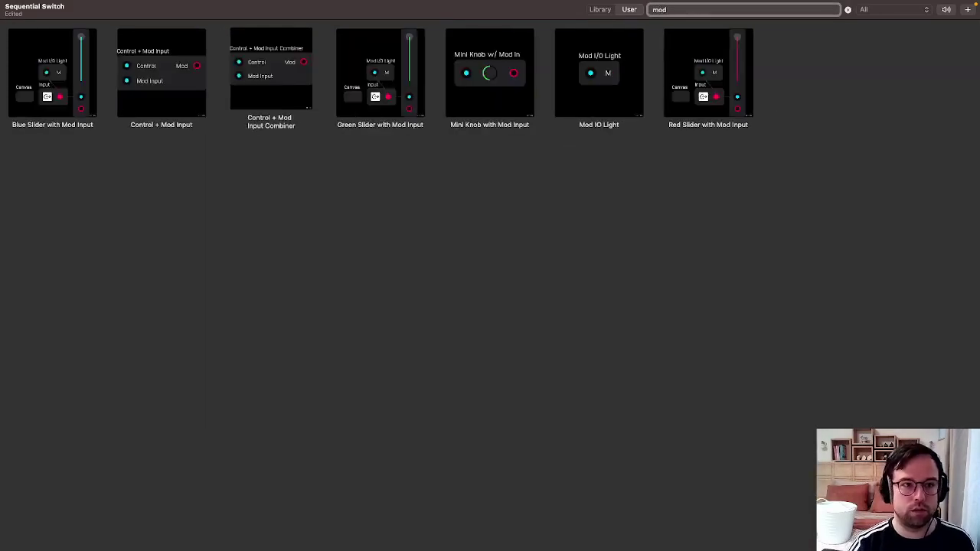
pyautogui.click(600, 9)
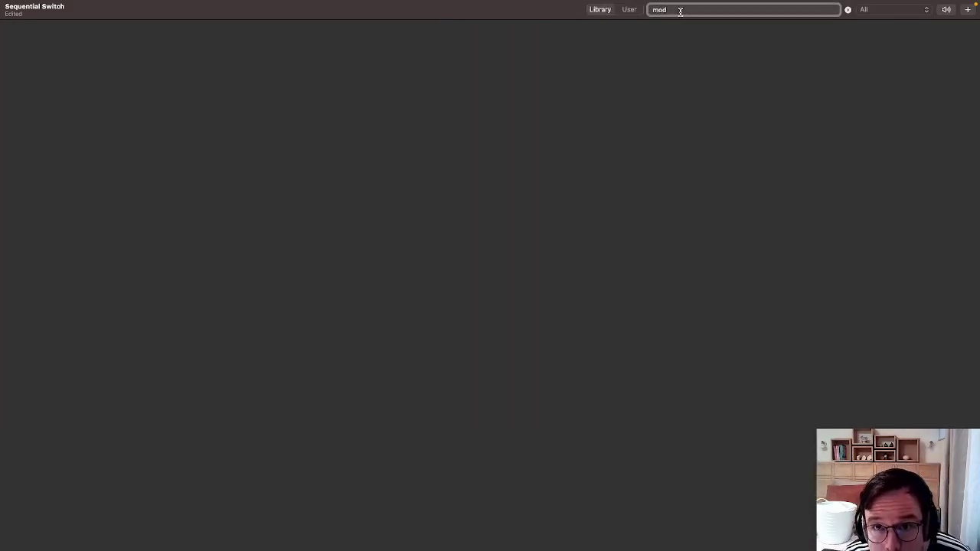
pyautogui.click(679, 10)
pyautogui.press('BackSpace')
pyautogui.write('ulation')
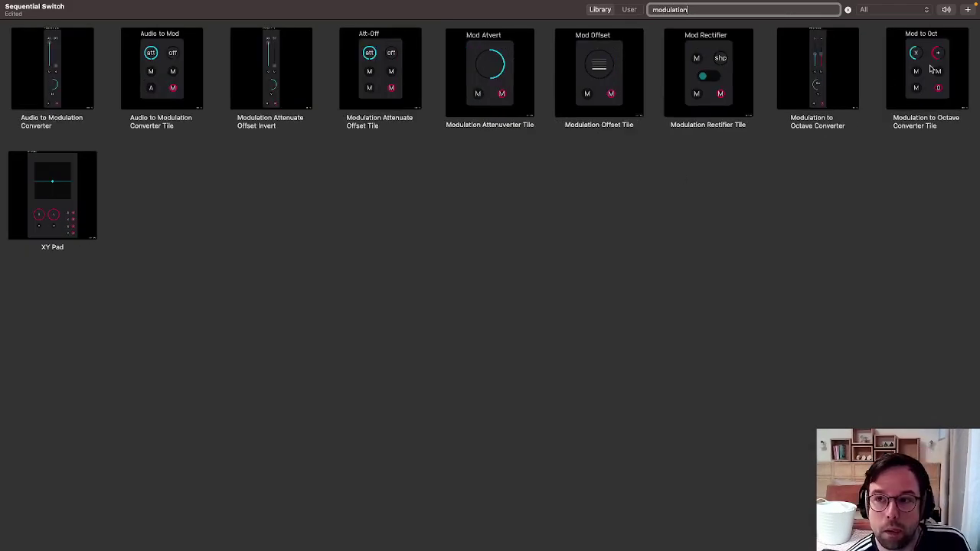
pyautogui.moveTo(930, 69); pyautogui.dragTo(341, 229)
# Wire the Sequential Switch through Mod to Oct and Quantizer into the Minisynth, aligning the Quantizer at -92, -63 and shifting the Minisynth right.
pyautogui.click(319, 258)
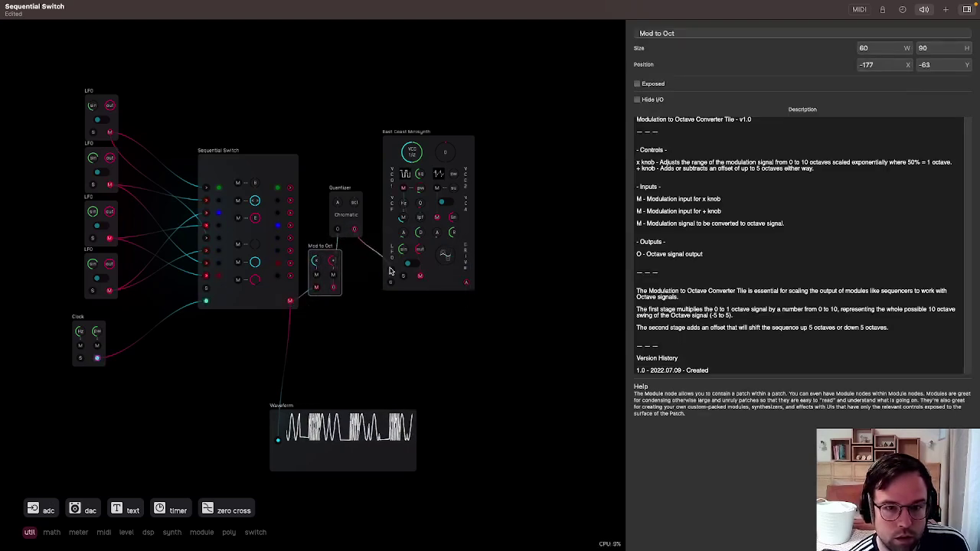
pyautogui.moveTo(345, 193); pyautogui.dragTo(359, 253)
pyautogui.moveTo(394, 143); pyautogui.dragTo(417, 149)
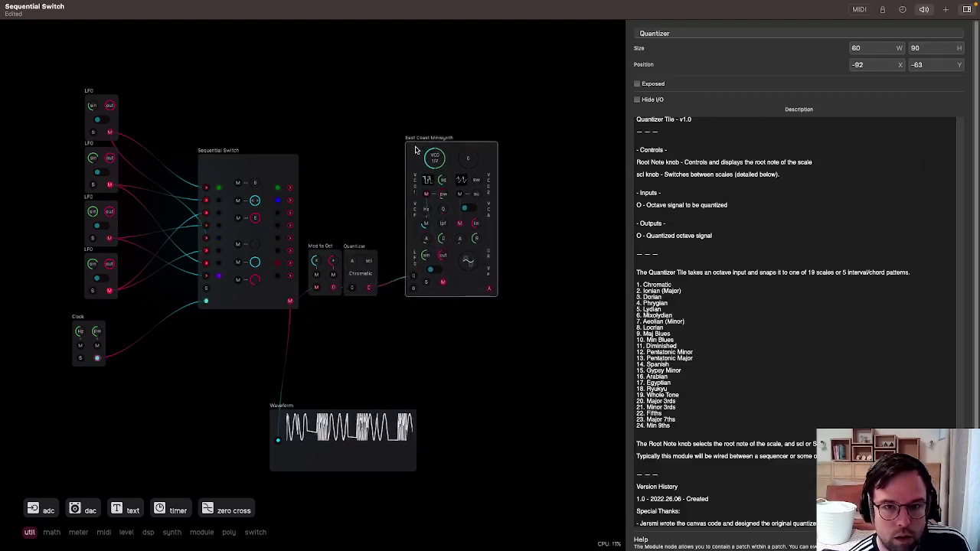
# Search the library for output, add the Audio Output Tile and place it to the right of the Minisynth.
pyautogui.click(536, 99)
pyautogui.click(947, 11)
pyautogui.click(760, 9)
pyautogui.press('super+a')
pyautogui.write('opututput')
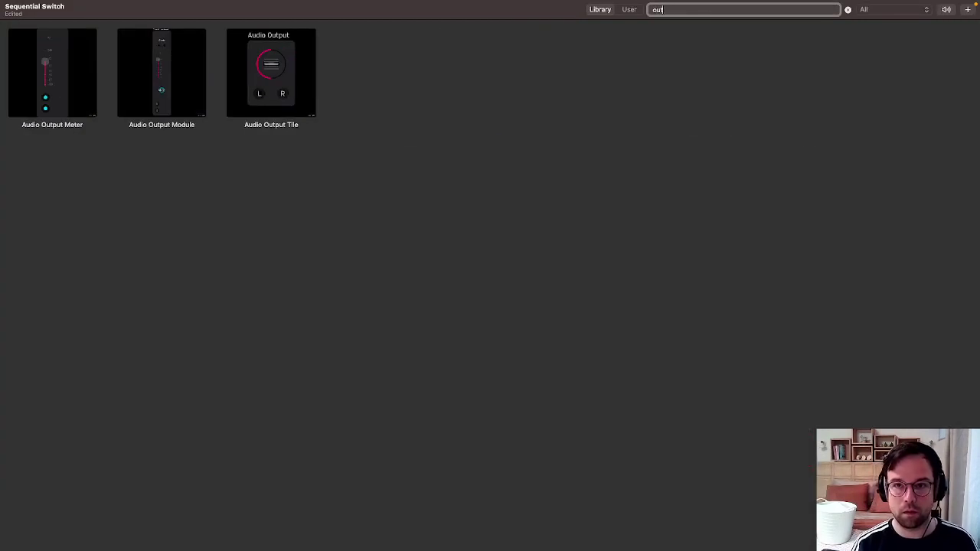
pyautogui.click(283, 77)
pyautogui.moveTo(485, 268); pyautogui.dragTo(556, 254)
pyautogui.click(584, 155)
# Add the Fairy Hum Reverb between the Minisynth and Audio Output, and wire it from the synth into both output channels.
pyautogui.click(944, 9)
pyautogui.click(743, 9)
pyautogui.press('super+a')
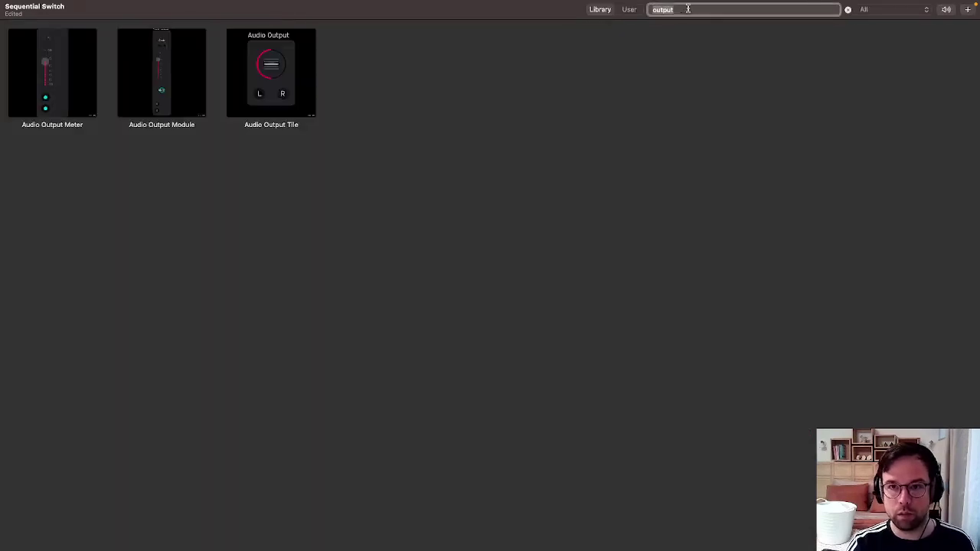
pyautogui.write('reverb')
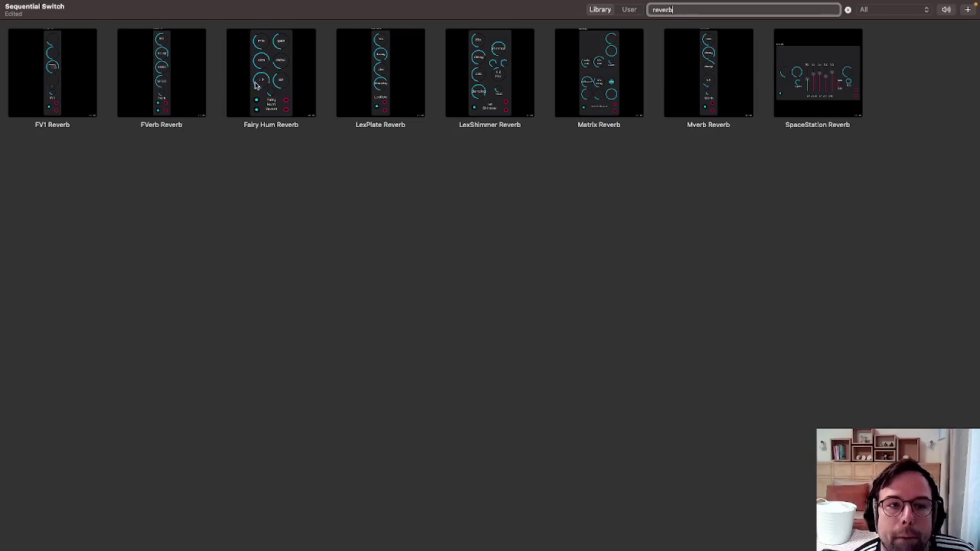
pyautogui.moveTo(257, 86); pyautogui.dragTo(593, 233)
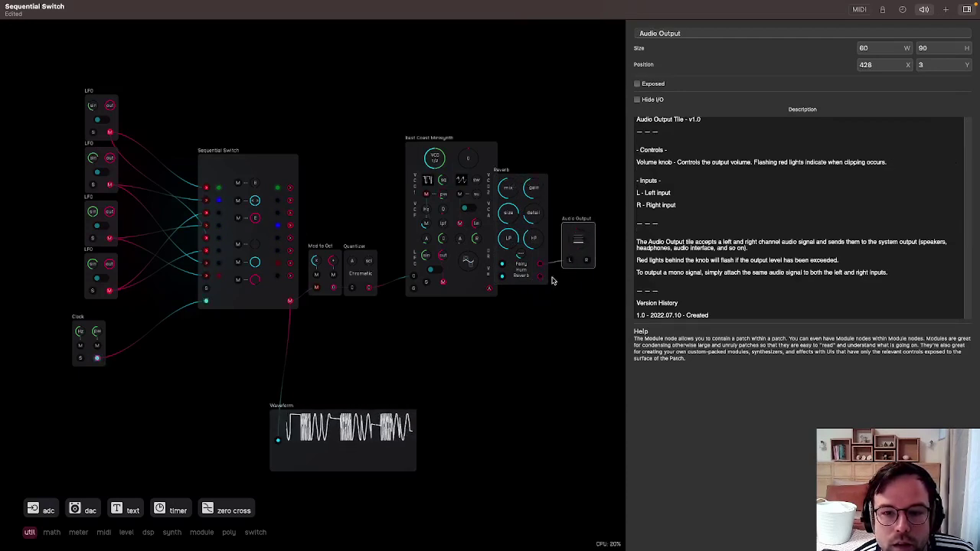
pyautogui.moveTo(569, 232); pyautogui.dragTo(587, 228)
pyautogui.moveTo(541, 179)
pyautogui.mouseDown()
pyautogui.moveTo(574, 176)
pyautogui.moveTo(551, 178)
pyautogui.mouseUp()
pyautogui.click(556, 153)
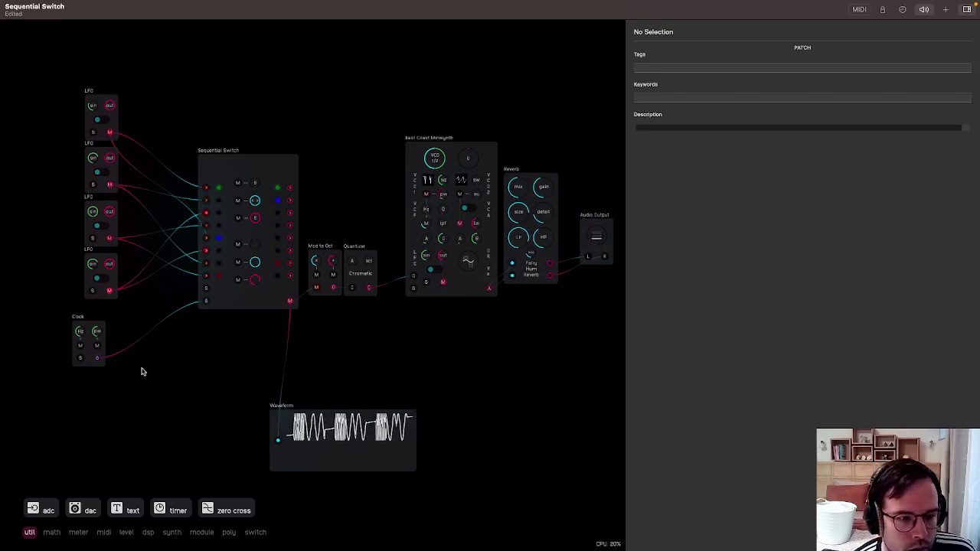
# Connect the Clock's gate output to the Minisynth's gate input and set the Quantizer to an A# Aeolian scale.
pyautogui.moveTo(97, 358); pyautogui.dragTo(415, 289)
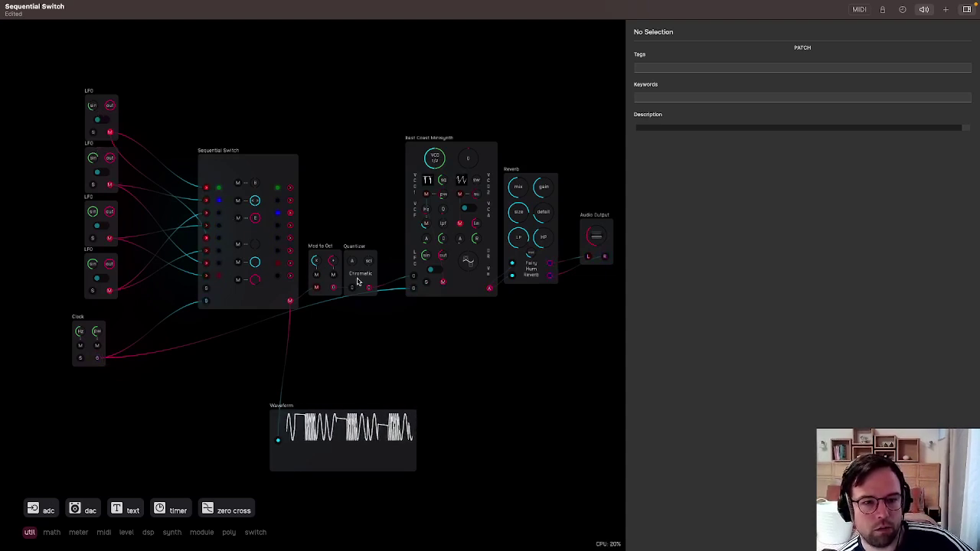
pyautogui.click(324, 255)
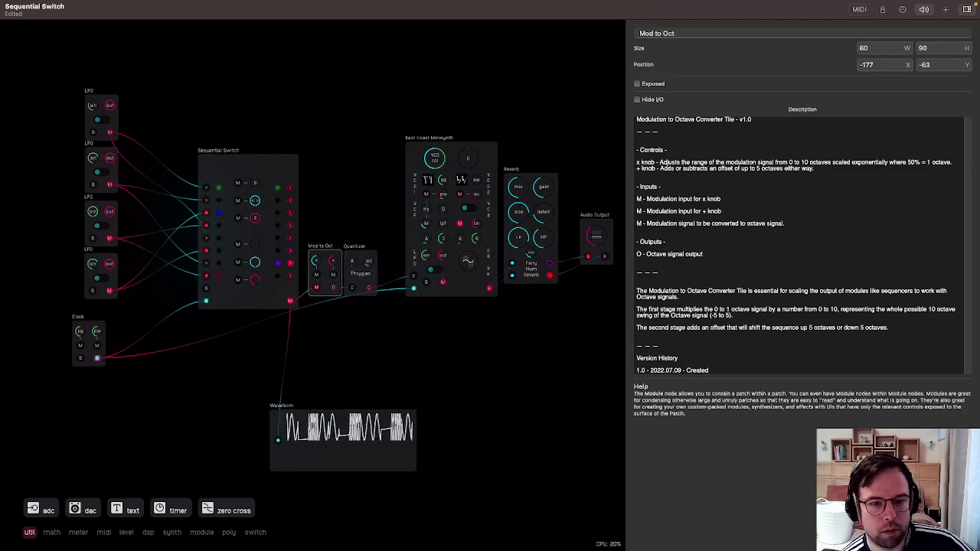
pyautogui.click(353, 263)
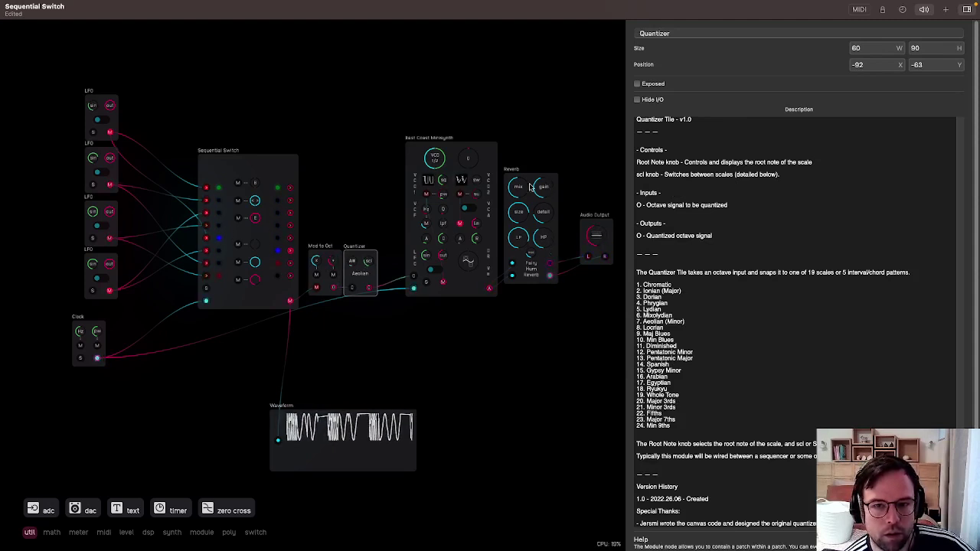
pyautogui.scroll(2, 501, 186)
pyautogui.click(538, 107)
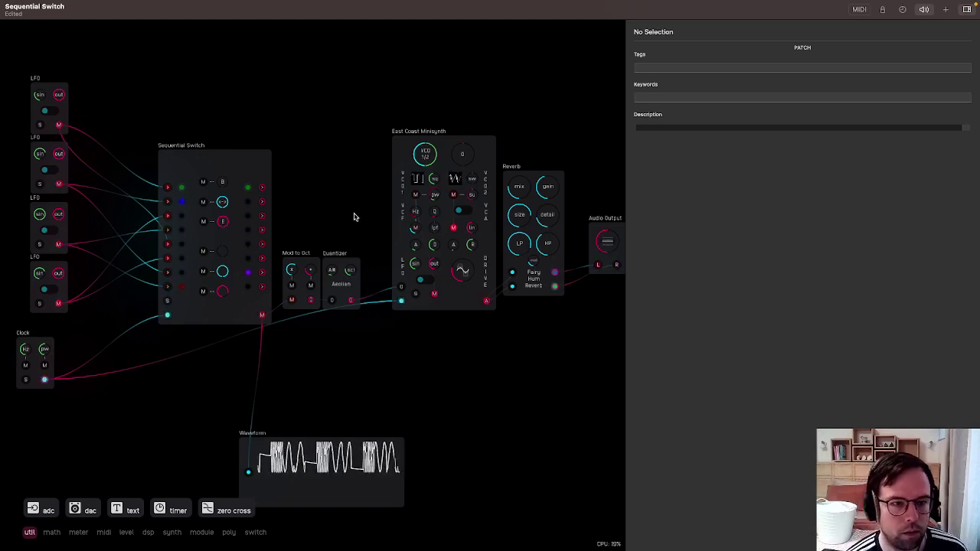
# Lower the output levels of the third and fourth LFOs feeding the Sequential Switch.
pyautogui.hscroll(-5, 401, 144)
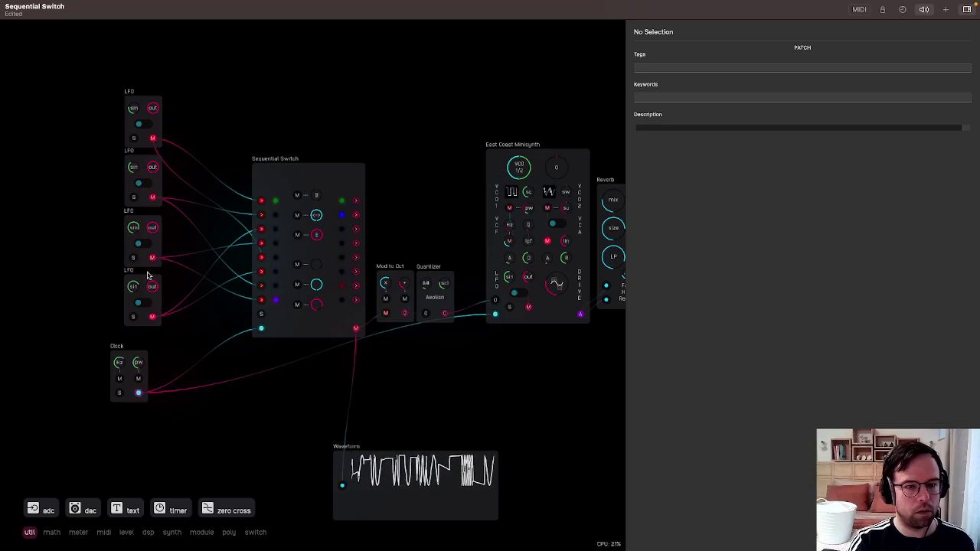
pyautogui.moveTo(404, 378); pyautogui.dragTo(311, 376)
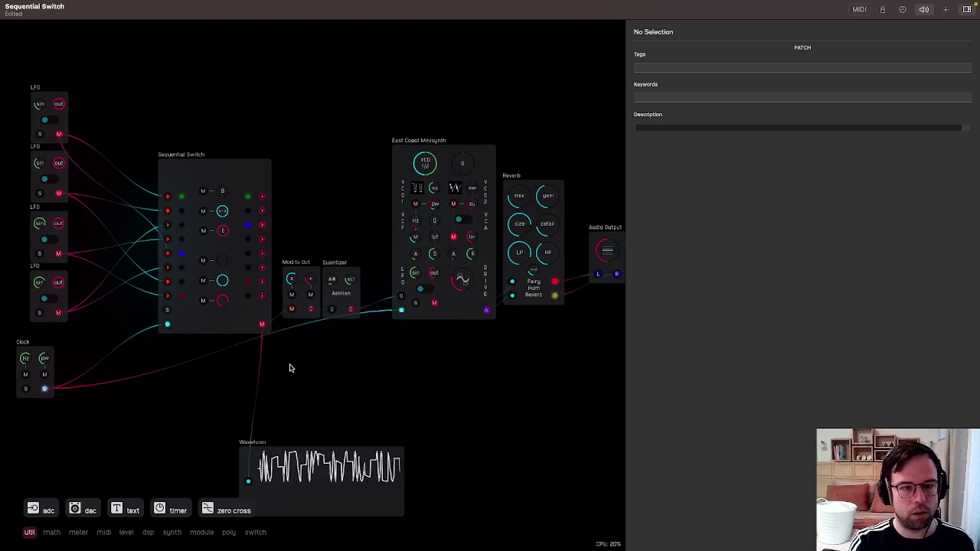
pyautogui.moveTo(291, 368); pyautogui.dragTo(424, 361)
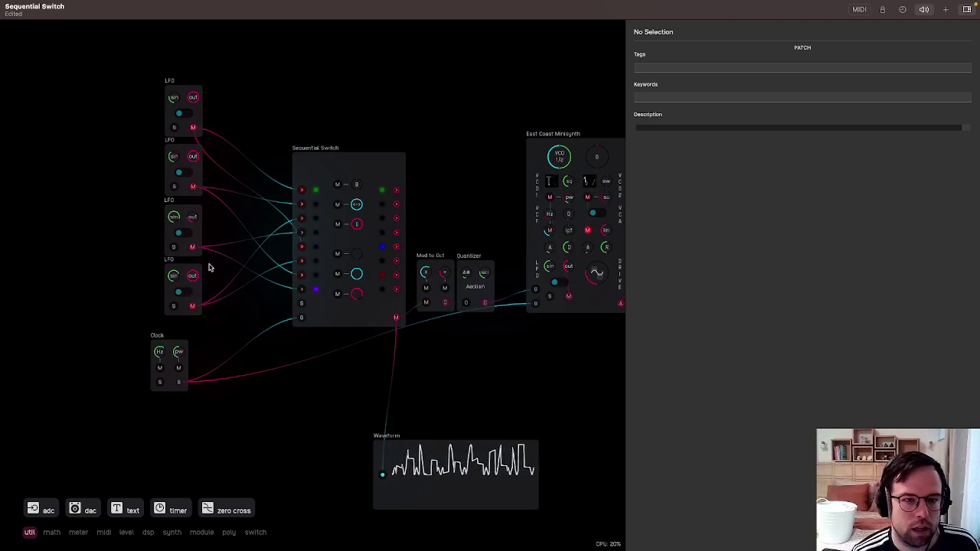
pyautogui.click(197, 235)
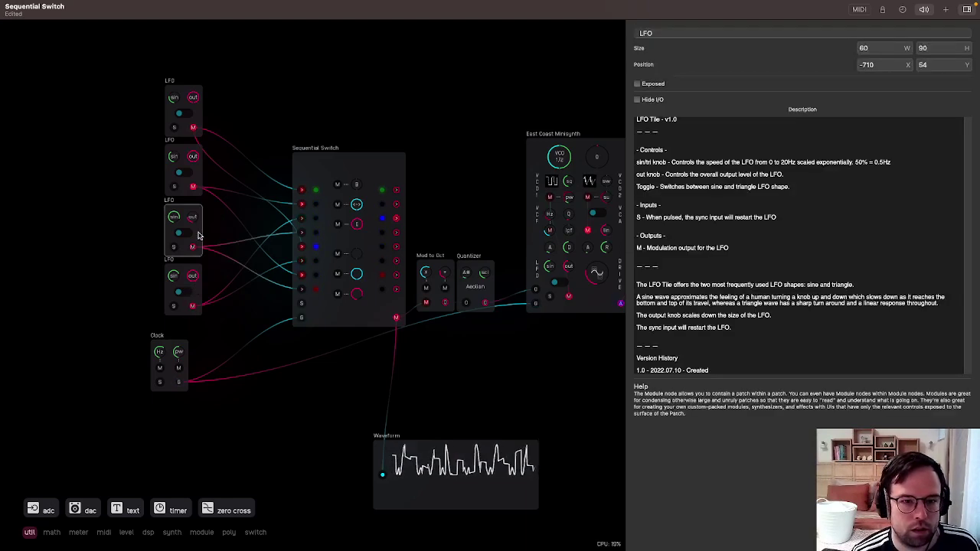
pyautogui.click(197, 274)
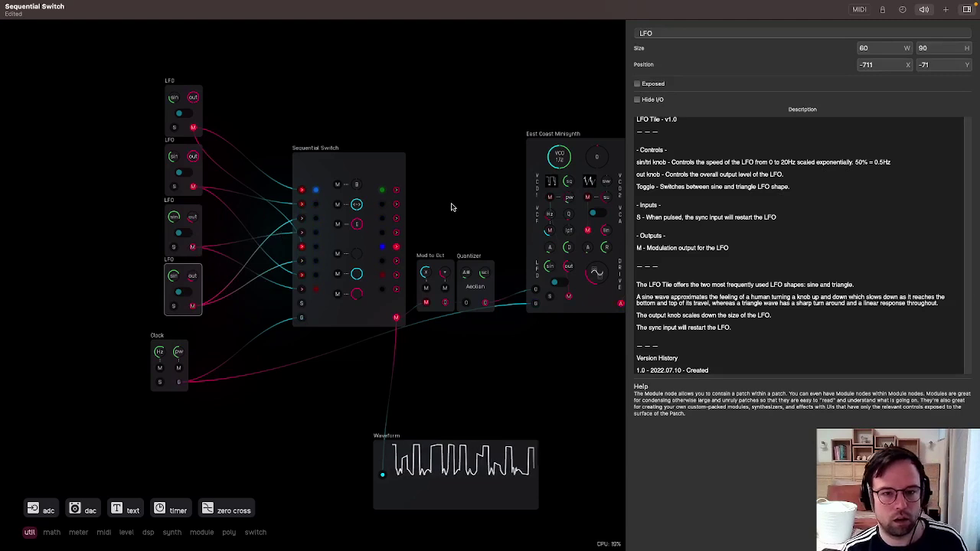
# Examine how the Sequential Switch steps through its inputs and outputs while driving the Minisynth, using its lights and the Waveform.
pyautogui.moveTo(451, 205); pyautogui.dragTo(336, 183)
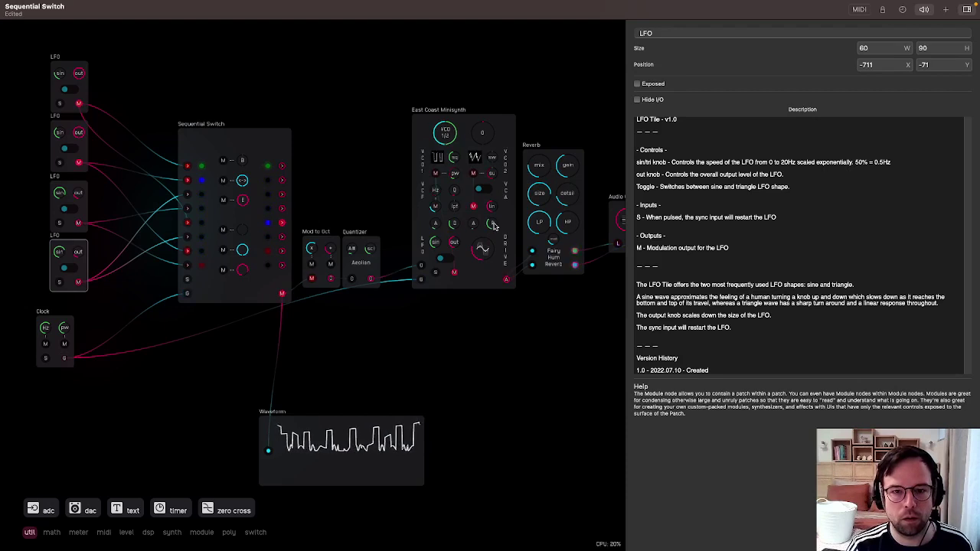
pyautogui.moveTo(513, 303); pyautogui.dragTo(479, 323)
pyautogui.moveTo(160, 348); pyautogui.dragTo(290, 337)
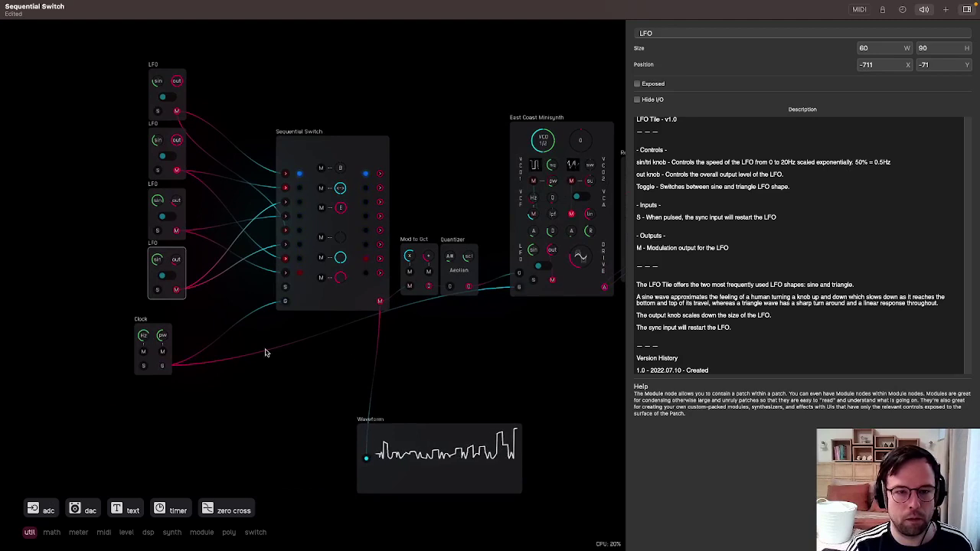
pyautogui.hscroll(4, 405, 339)
pyautogui.scroll(2, 405, 339)
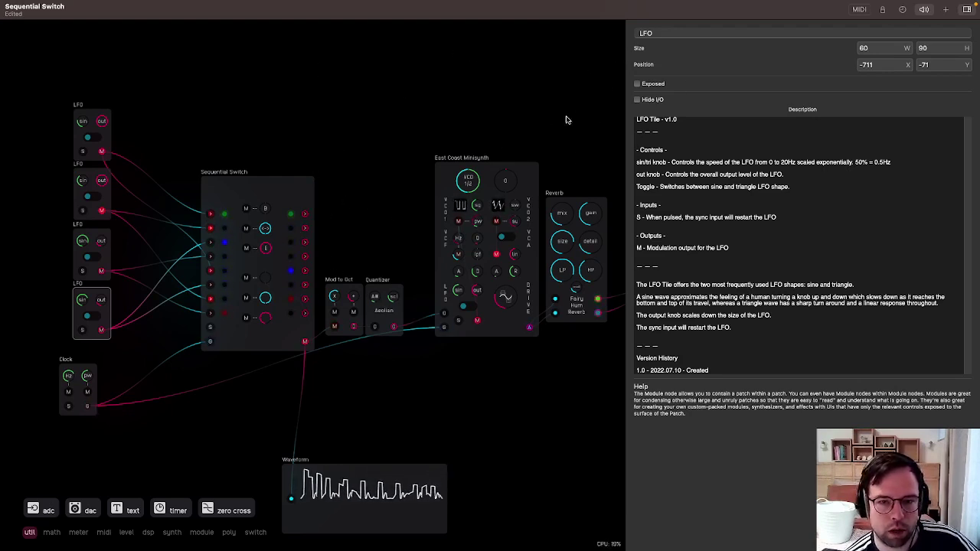
pyautogui.moveTo(305, 217); pyautogui.dragTo(324, 234)
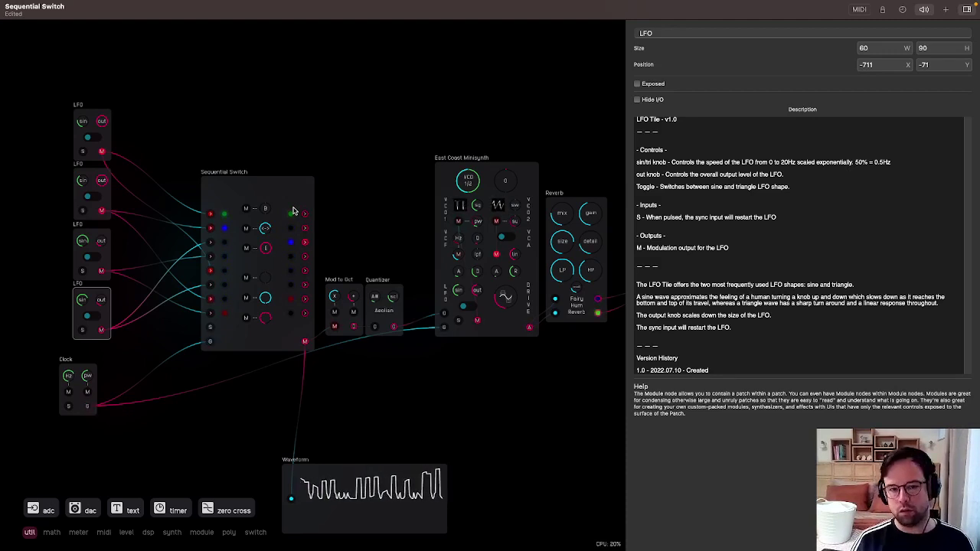
pyautogui.click(352, 153)
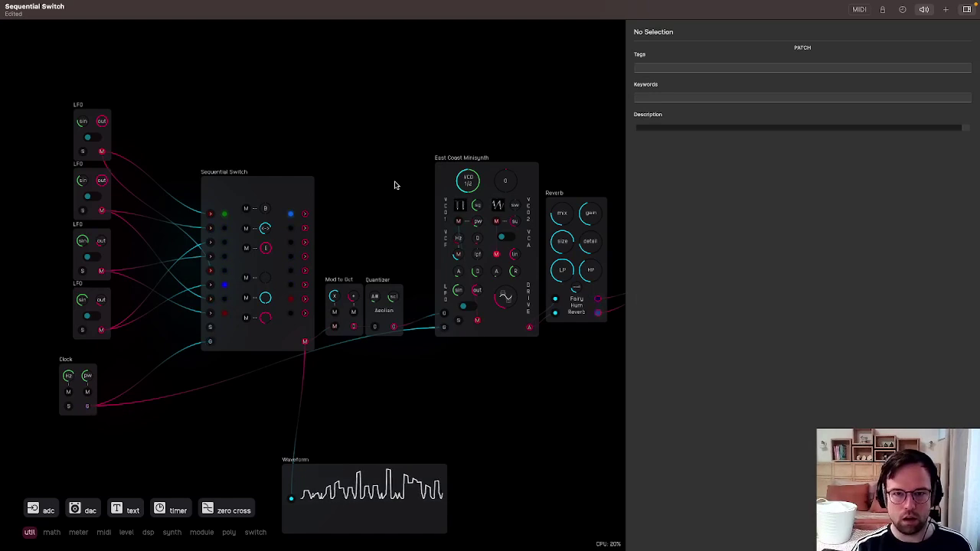
# Move the Waveform display up so it sits directly below the Mod to Oct and Quantizer tiles.
pyautogui.scroll(-3, 357, 192)
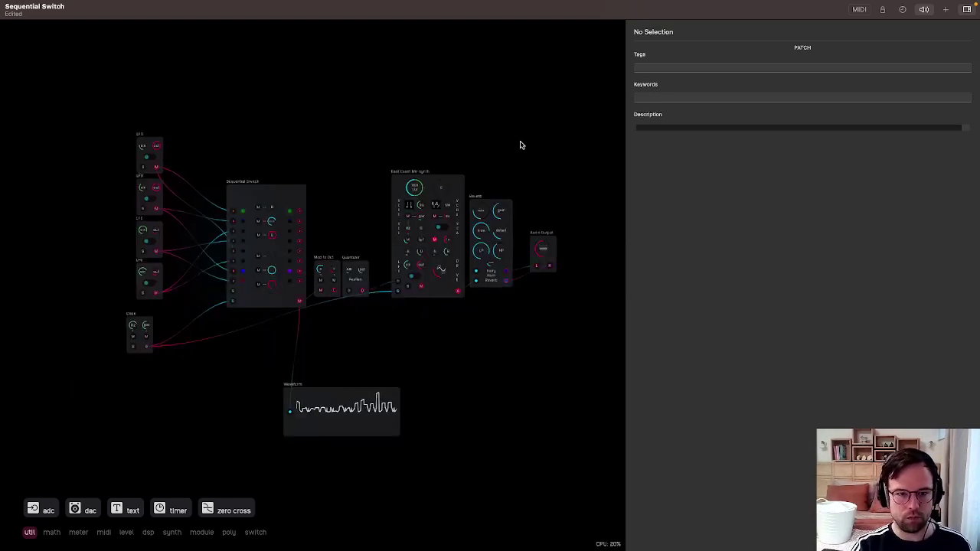
pyautogui.moveTo(522, 149); pyautogui.dragTo(534, 169)
pyautogui.moveTo(379, 438); pyautogui.dragTo(408, 363)
pyautogui.click(503, 354)
# Open the Sequential Switch module for editing and fit its whole internal patch in view.
pyautogui.scroll(3, 367, 237)
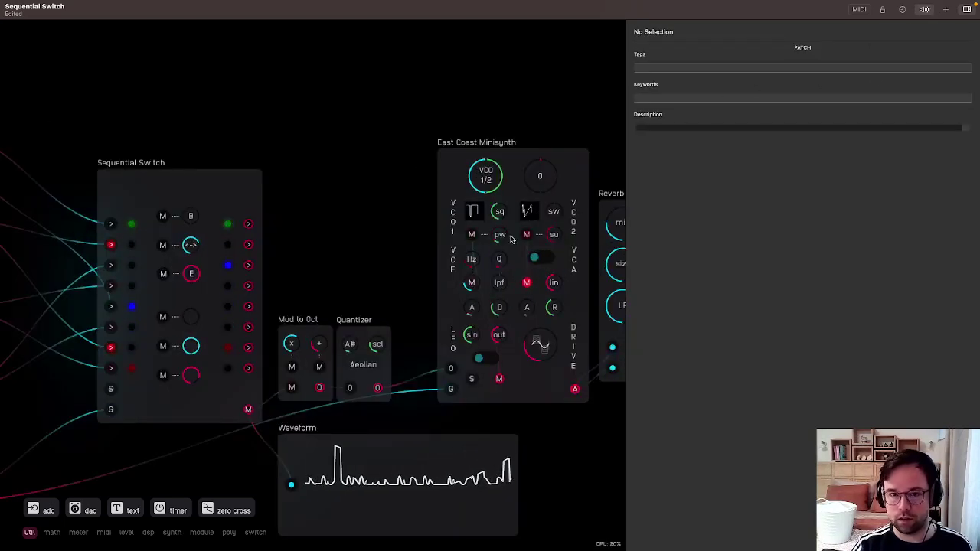
pyautogui.hscroll(5, 344, 127)
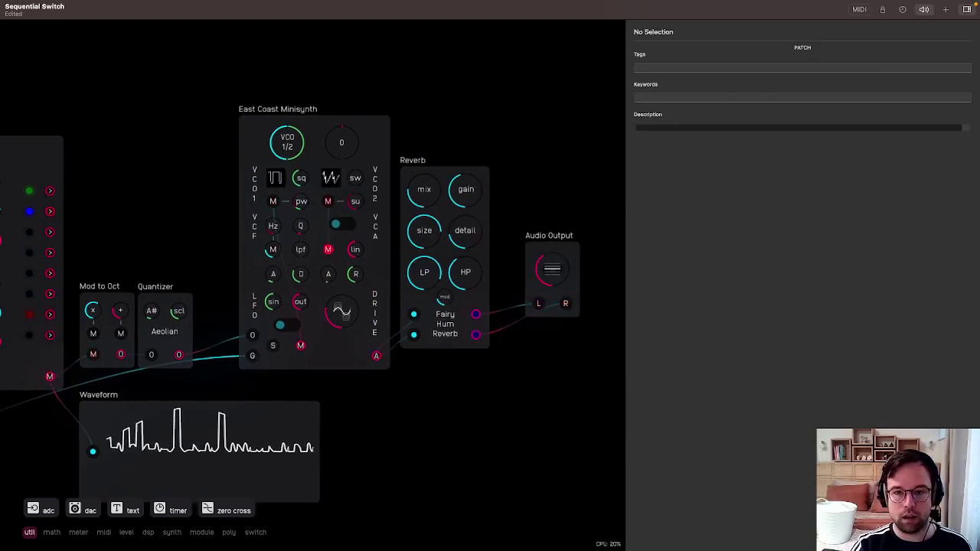
pyautogui.moveTo(535, 188); pyautogui.dragTo(704, 208)
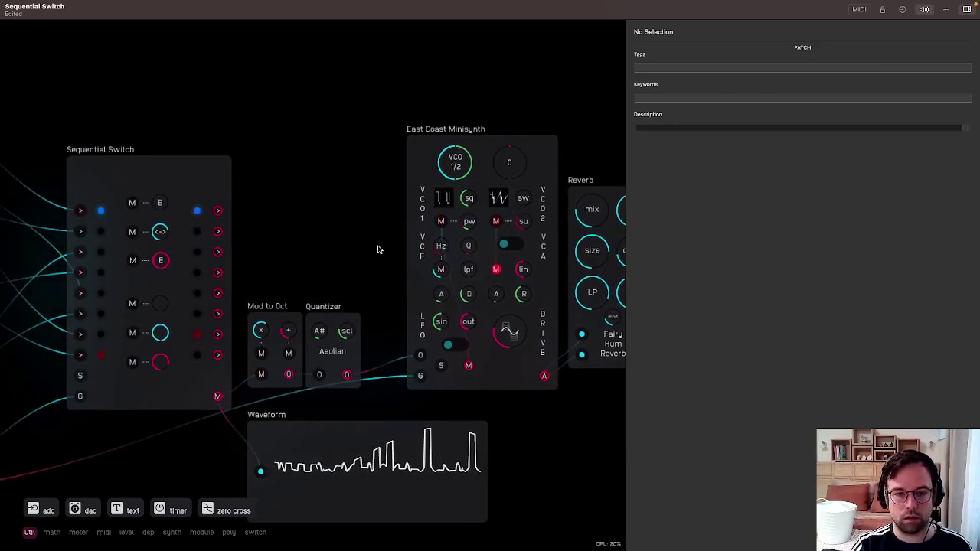
pyautogui.scroll(-3, 376, 252)
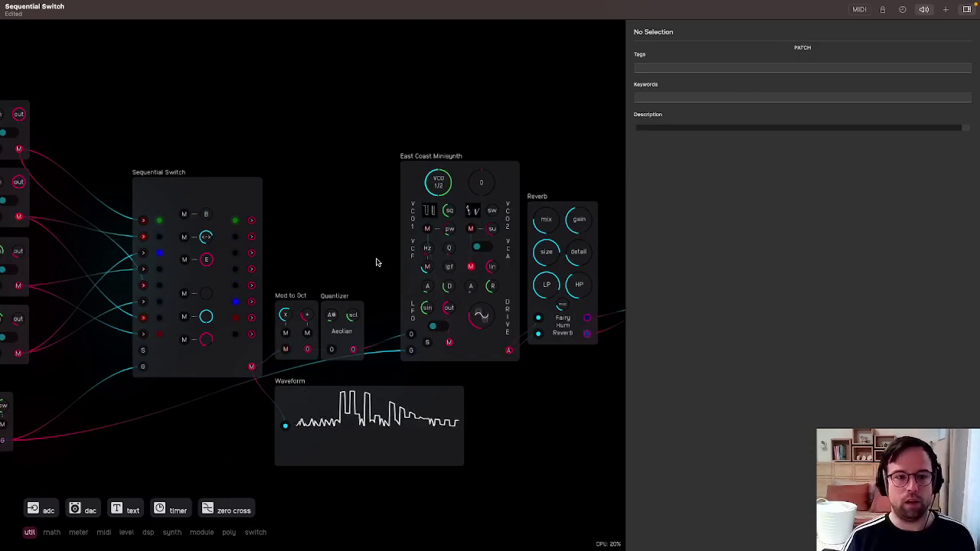
pyautogui.click(246, 191)
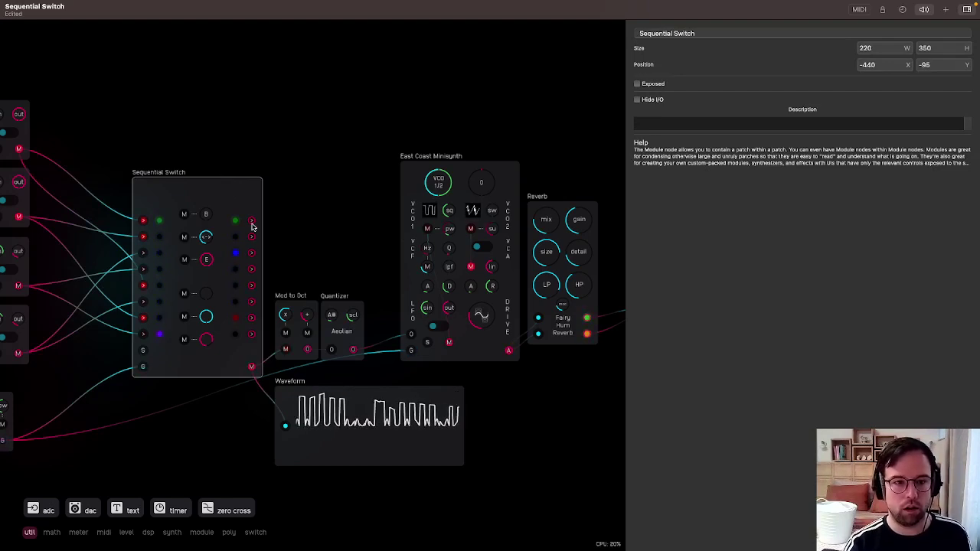
pyautogui.doubleClick(232, 190)
pyautogui.press('f')
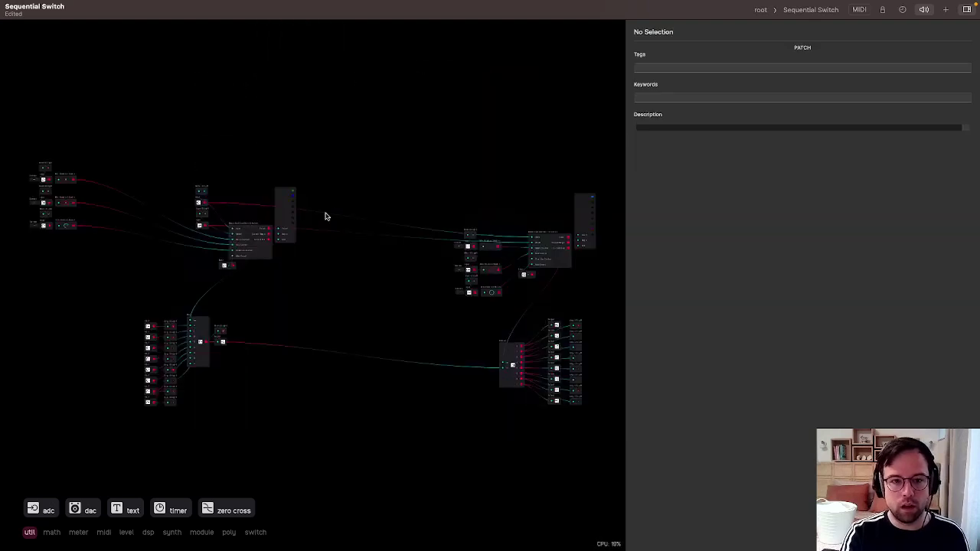
# Move the Mux with its inputs, lights and output so the group sits directly beside the Demux.
pyautogui.moveTo(253, 307)
pyautogui.mouseDown()
pyautogui.moveTo(158, 349)
pyautogui.moveTo(170, 378)
pyautogui.mouseUp()
pyautogui.moveTo(171, 292)
pyautogui.mouseDown()
pyautogui.moveTo(140, 441)
pyautogui.moveTo(223, 328)
pyautogui.moveTo(484, 356)
pyautogui.mouseUp()
pyautogui.click(486, 331)
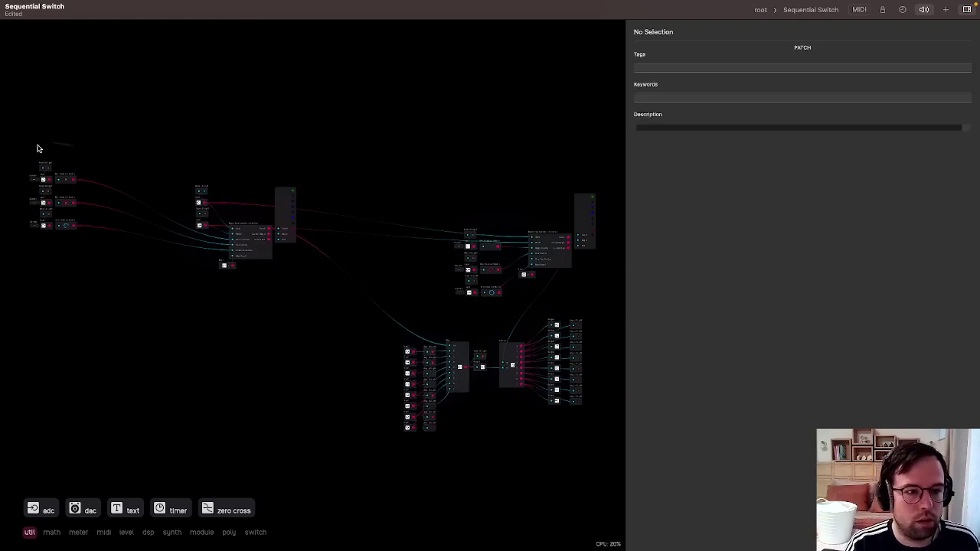
# Gather the three Mini Knob input rows and the first Begin-End Counter with its inputs and lights beside the second counter's group.
pyautogui.moveTo(51, 144); pyautogui.dragTo(9, 266)
pyautogui.moveTo(68, 179); pyautogui.dragTo(201, 239)
pyautogui.moveTo(244, 144)
pyautogui.mouseDown()
pyautogui.moveTo(107, 188)
pyautogui.moveTo(345, 241)
pyautogui.mouseUp()
pyautogui.moveTo(287, 230)
pyautogui.mouseDown()
pyautogui.moveTo(403, 207)
pyautogui.moveTo(423, 246)
pyautogui.mouseUp()
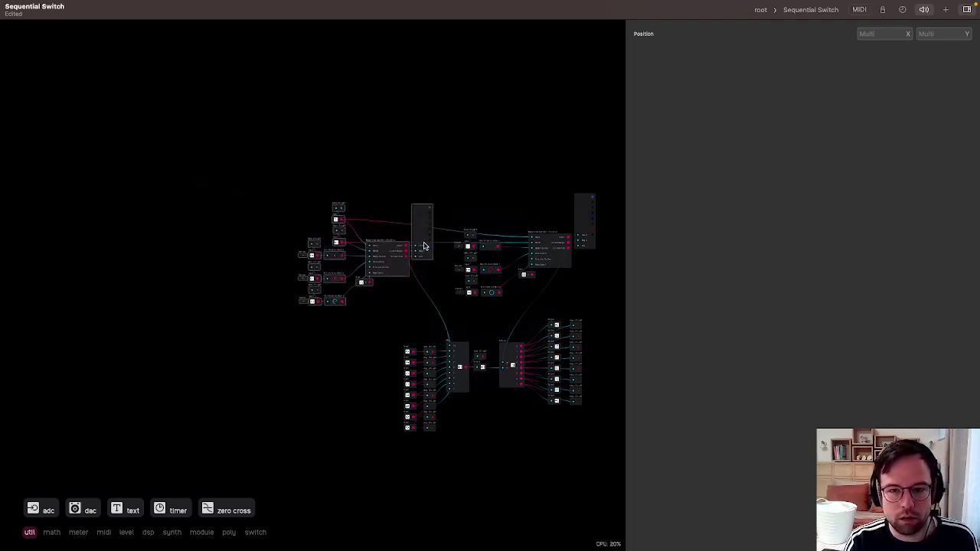
pyautogui.doubleClick(506, 146)
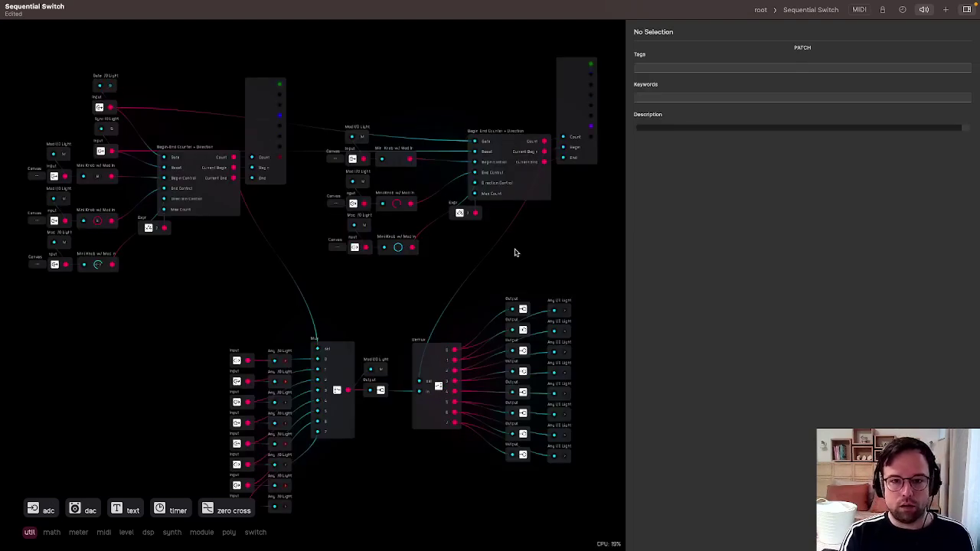
# Return to the root patch and move the Sequential Switch module slightly higher, above the level of the Mod to Oct.
pyautogui.click(759, 10)
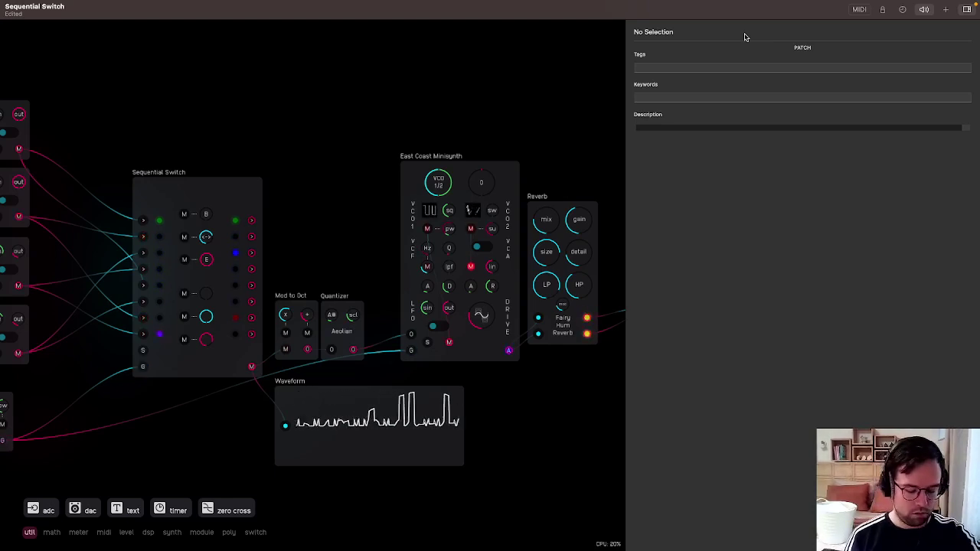
pyautogui.click(236, 205)
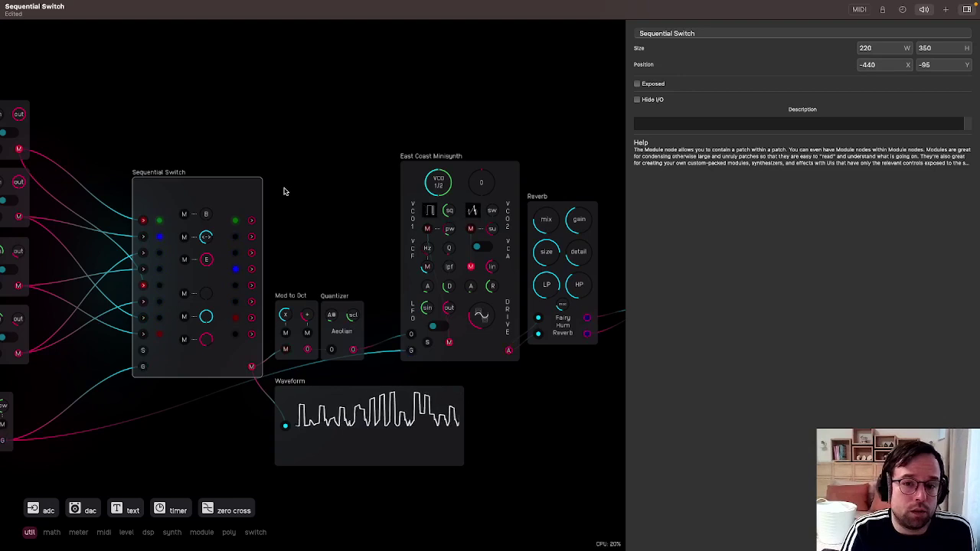
pyautogui.click(355, 177)
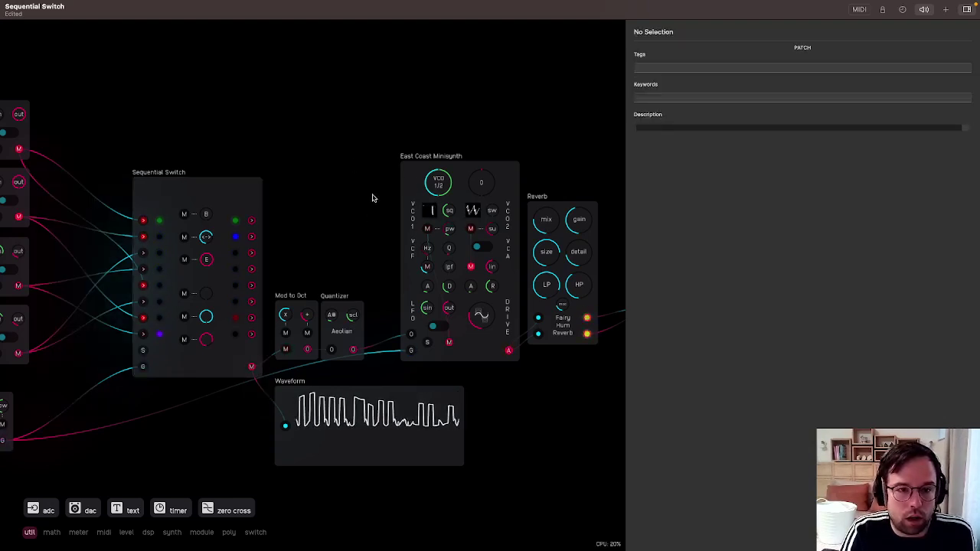
pyautogui.moveTo(213, 198)
pyautogui.mouseDown()
pyautogui.moveTo(282, 201)
pyautogui.moveTo(220, 190)
pyautogui.moveTo(184, 197)
pyautogui.moveTo(220, 182)
pyautogui.mouseUp()
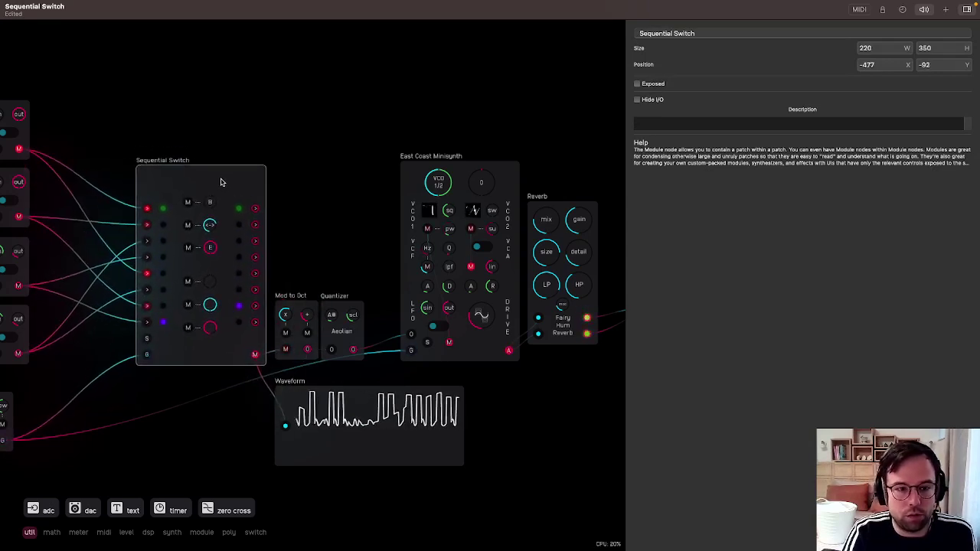
pyautogui.click(263, 109)
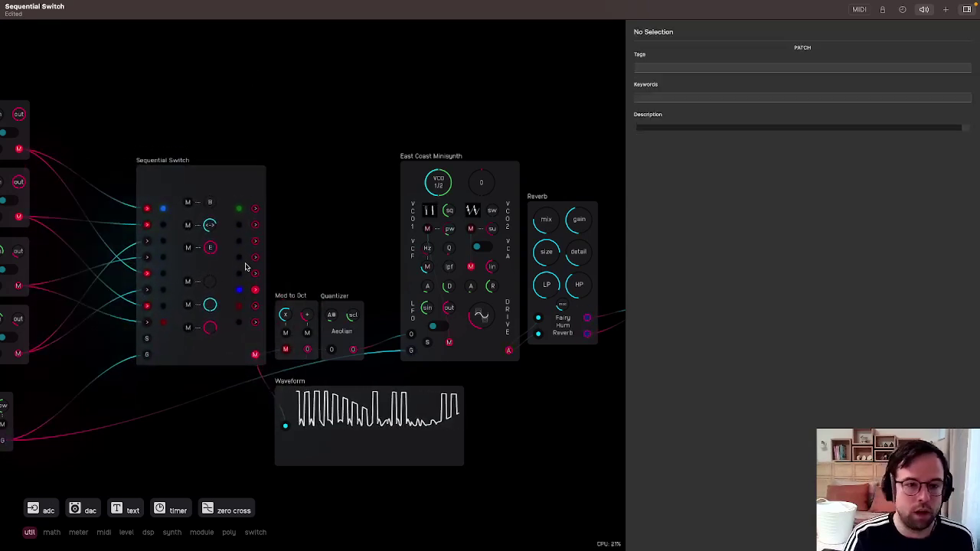